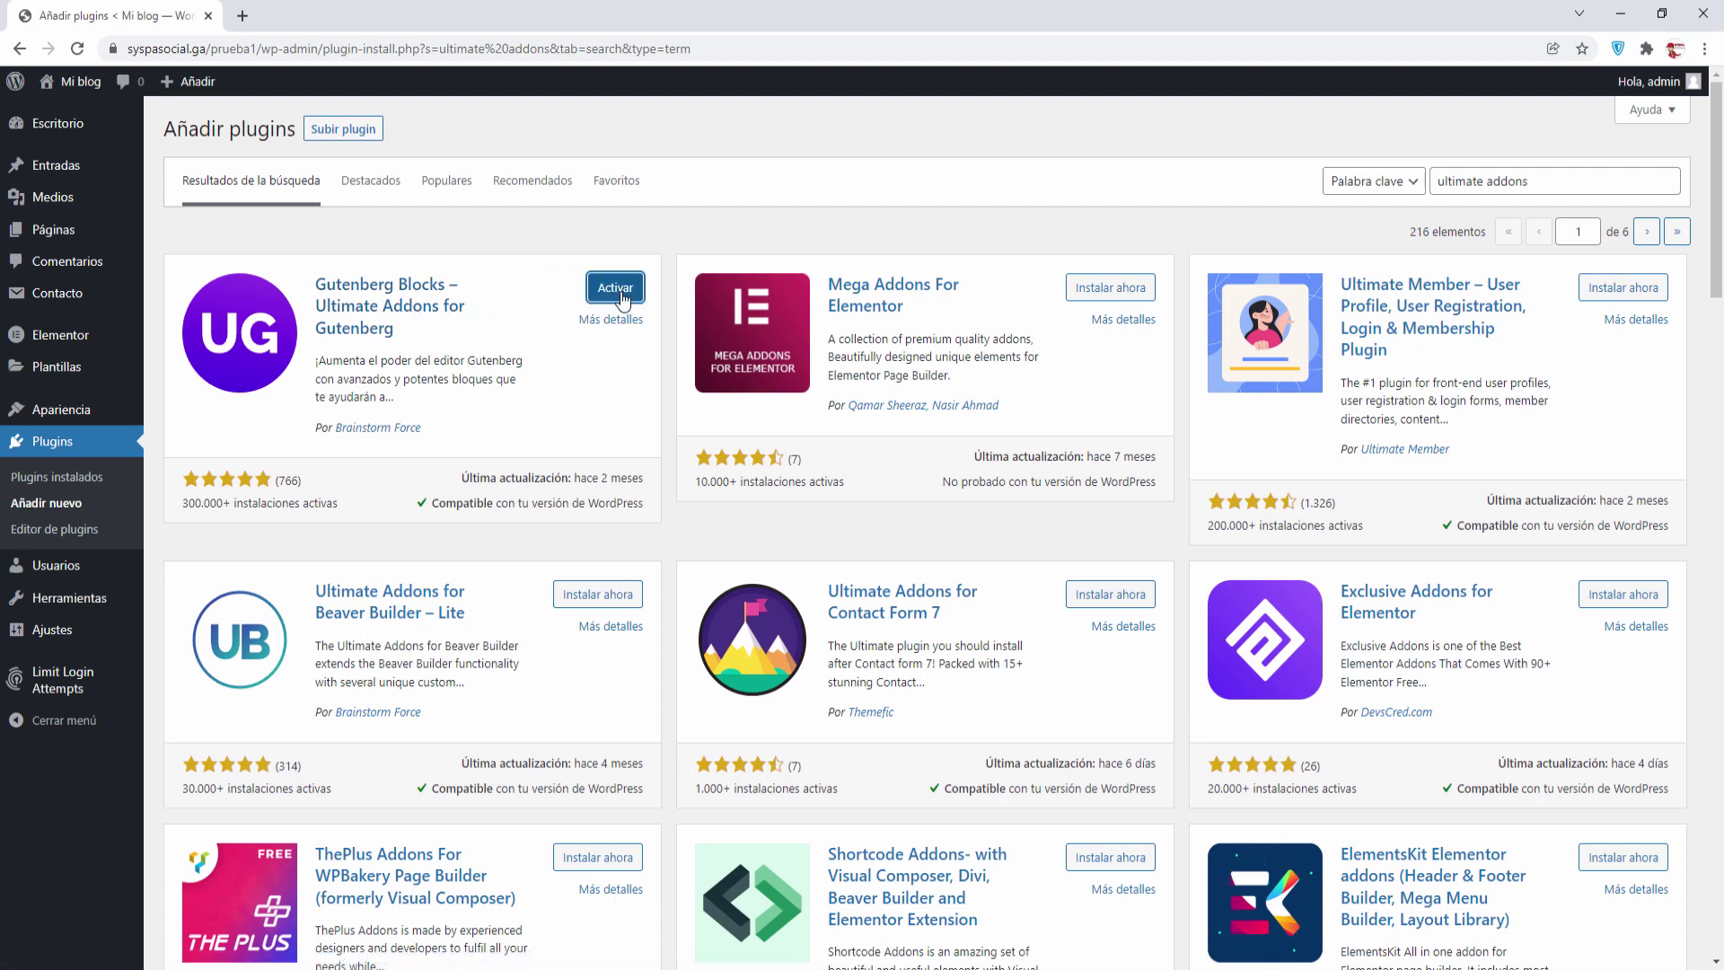
- Activate the Gutenberg Blocks – Ultimate Addons for Gutenberg plugin and review the blocks listed on its settings page
left_click(623, 289)
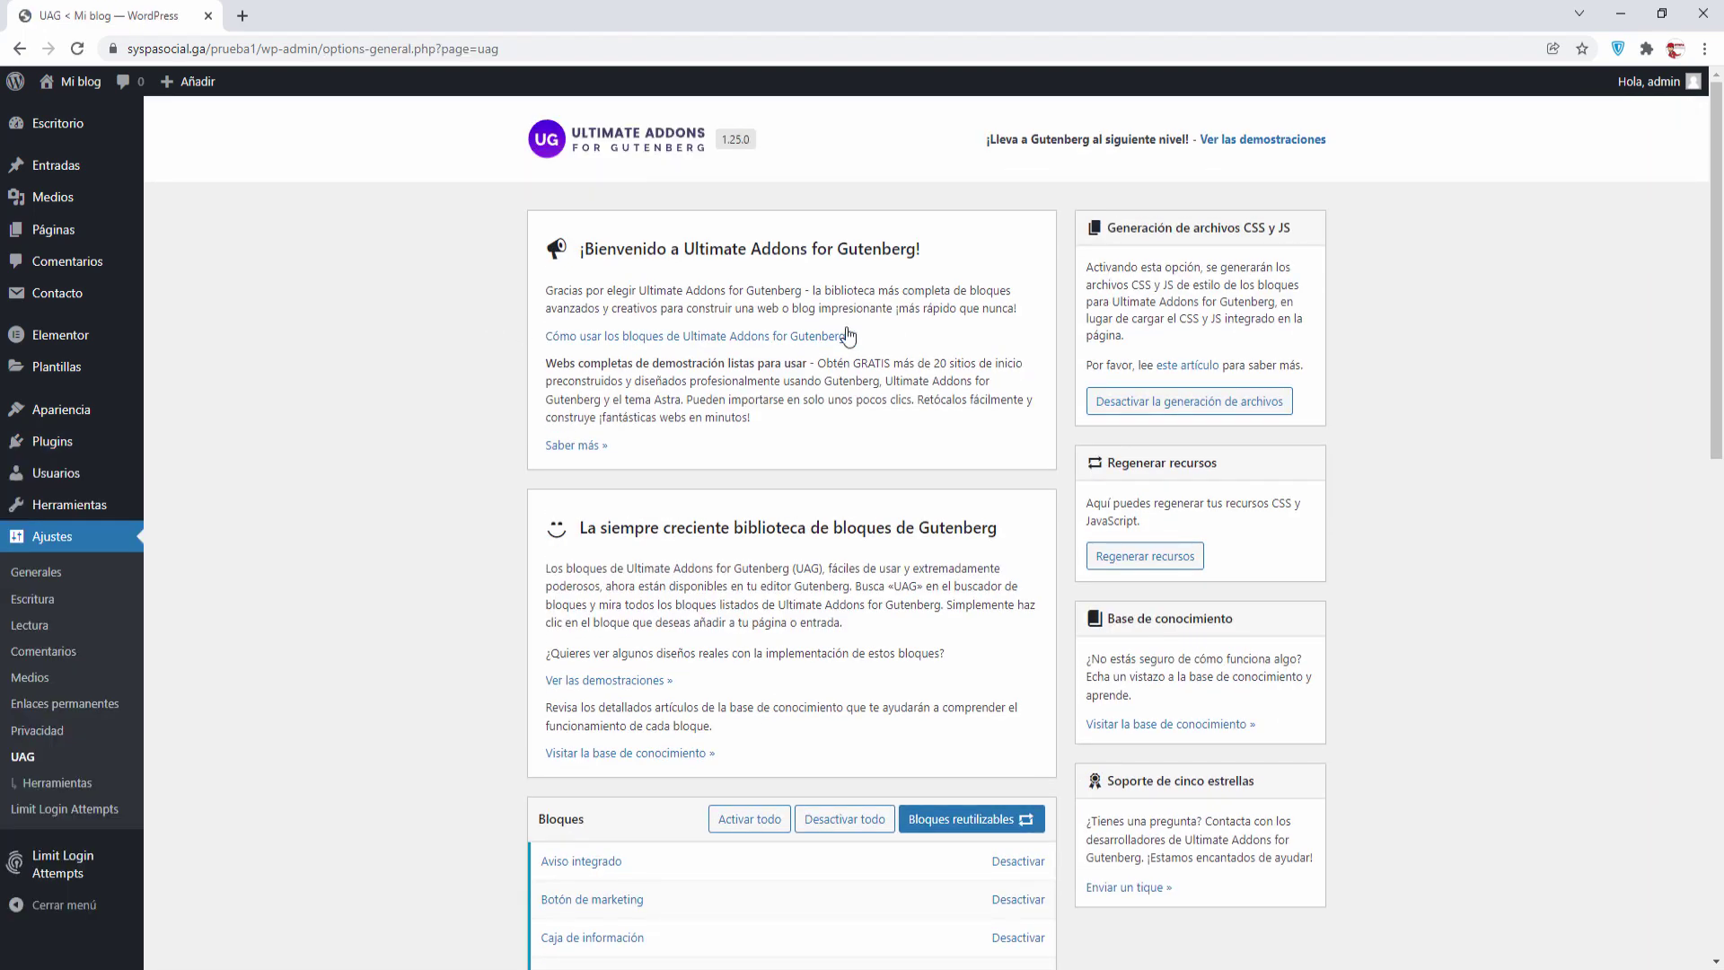
scroll(575, 393, "down", 3)
scroll(575, 392, "down", 1)
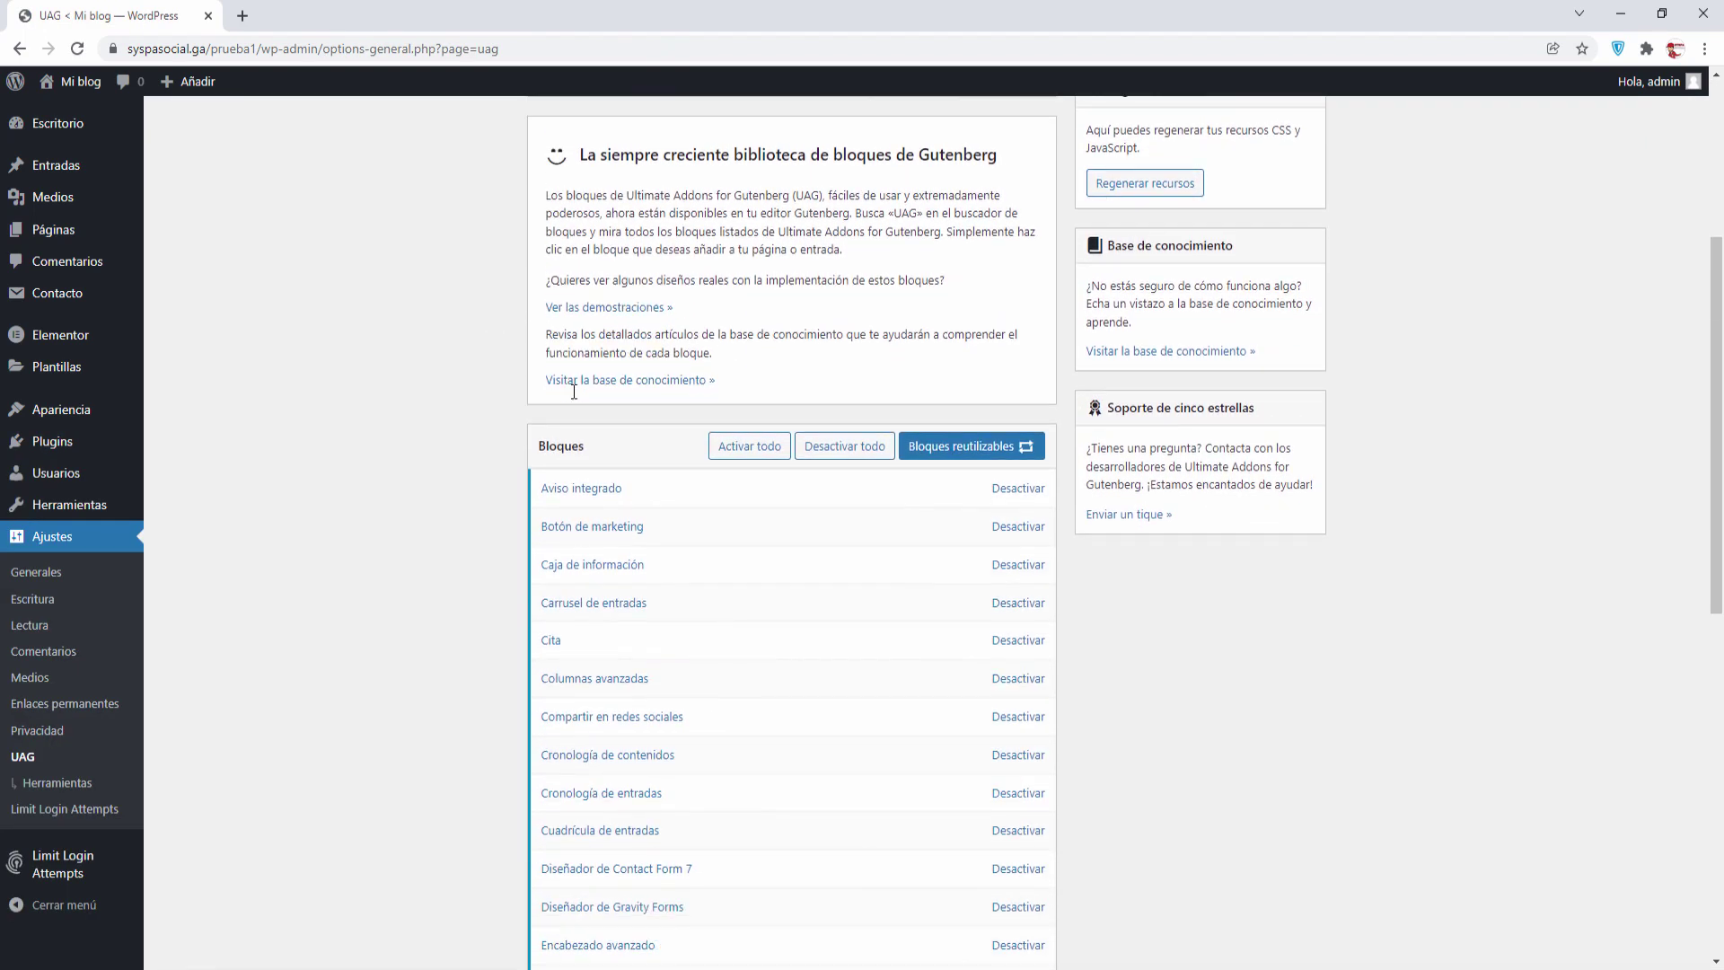
scroll(497, 428, "down", 5)
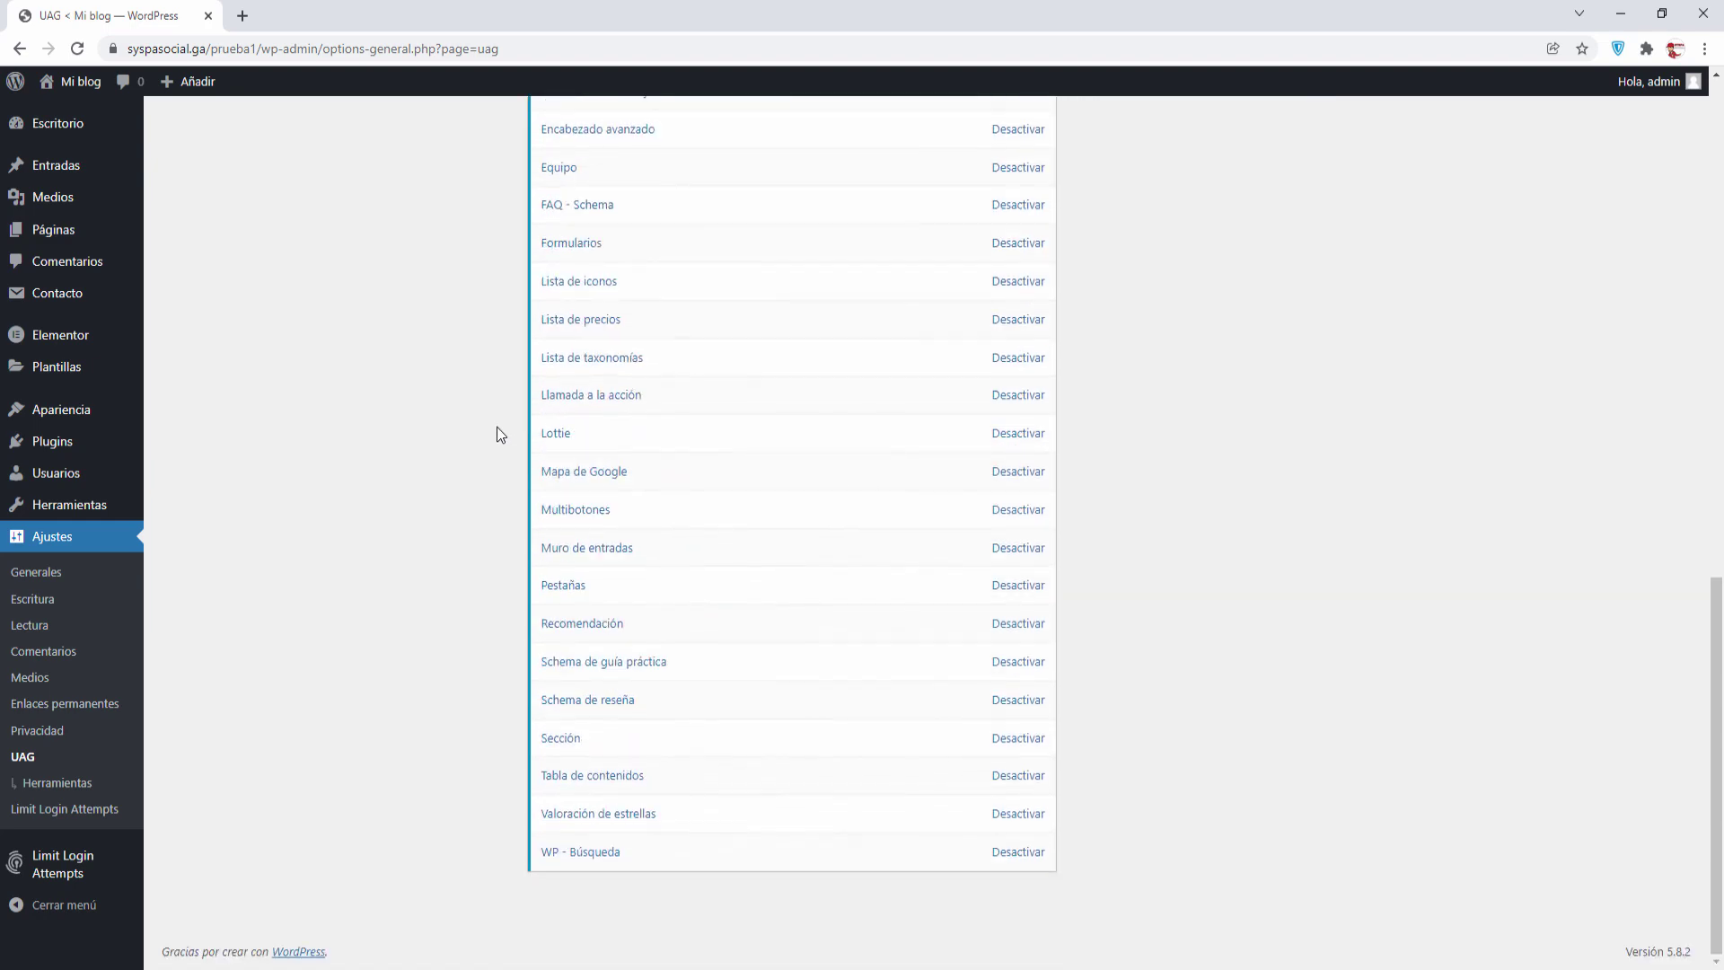
scroll(497, 427, "up", 10)
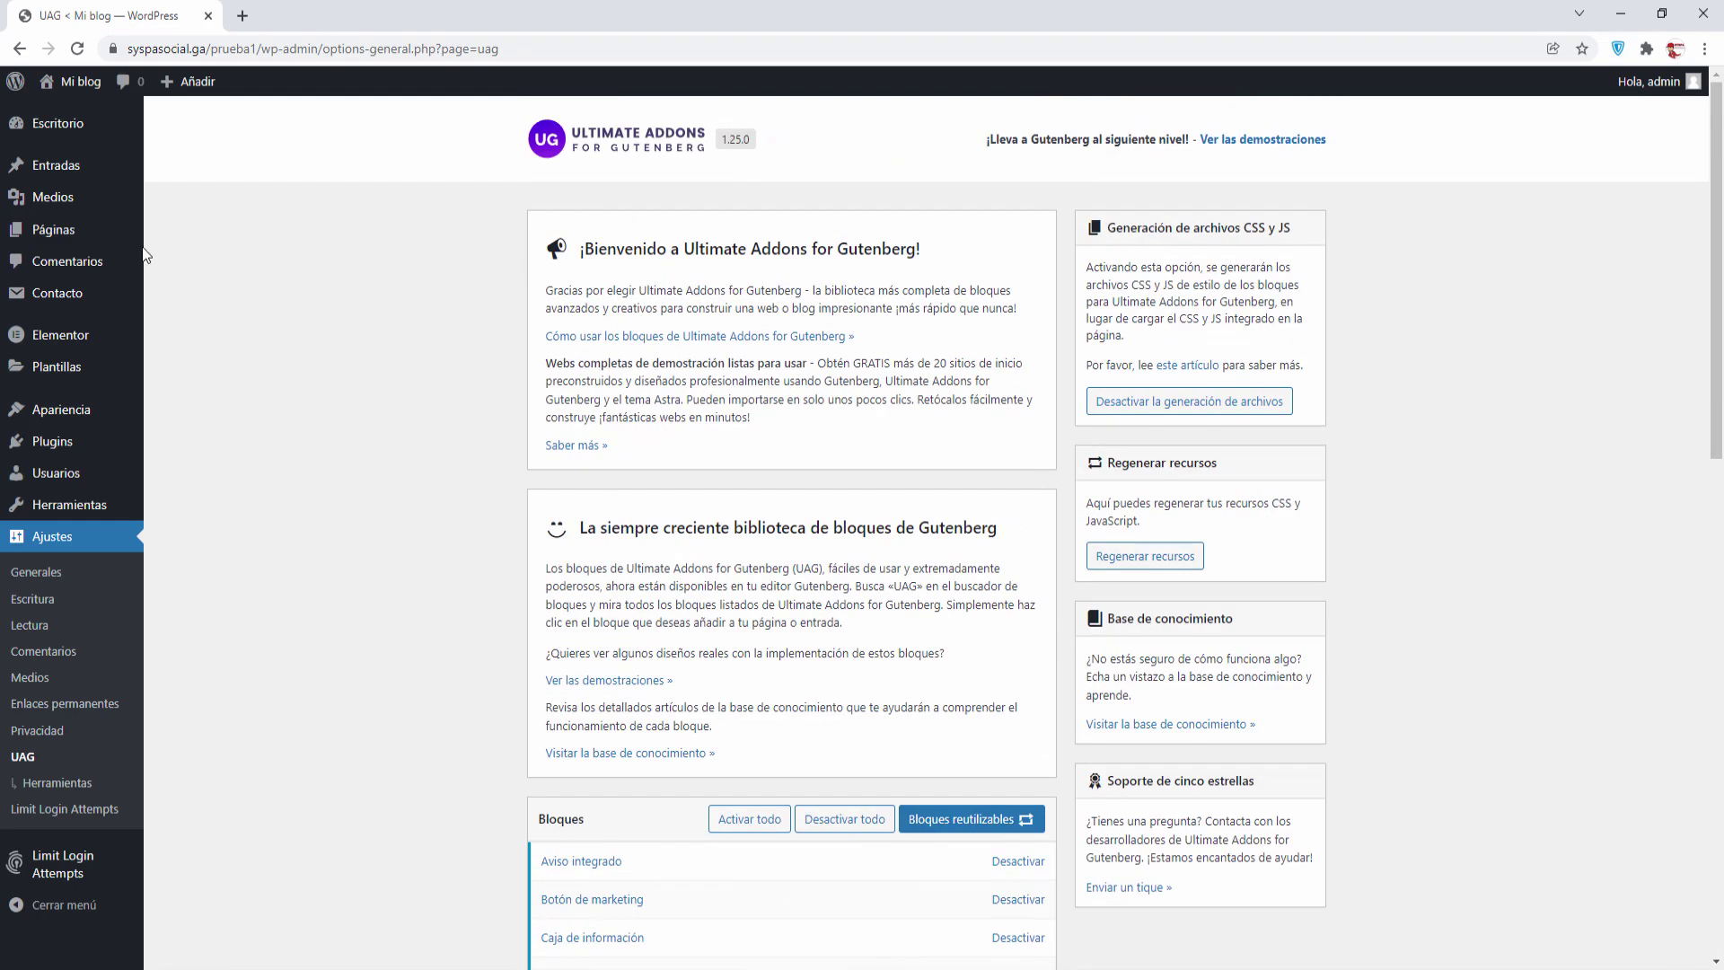
- Create a new page titled "entradas elementor" and publish it
mouse_move(144, 242)
left_click(208, 258)
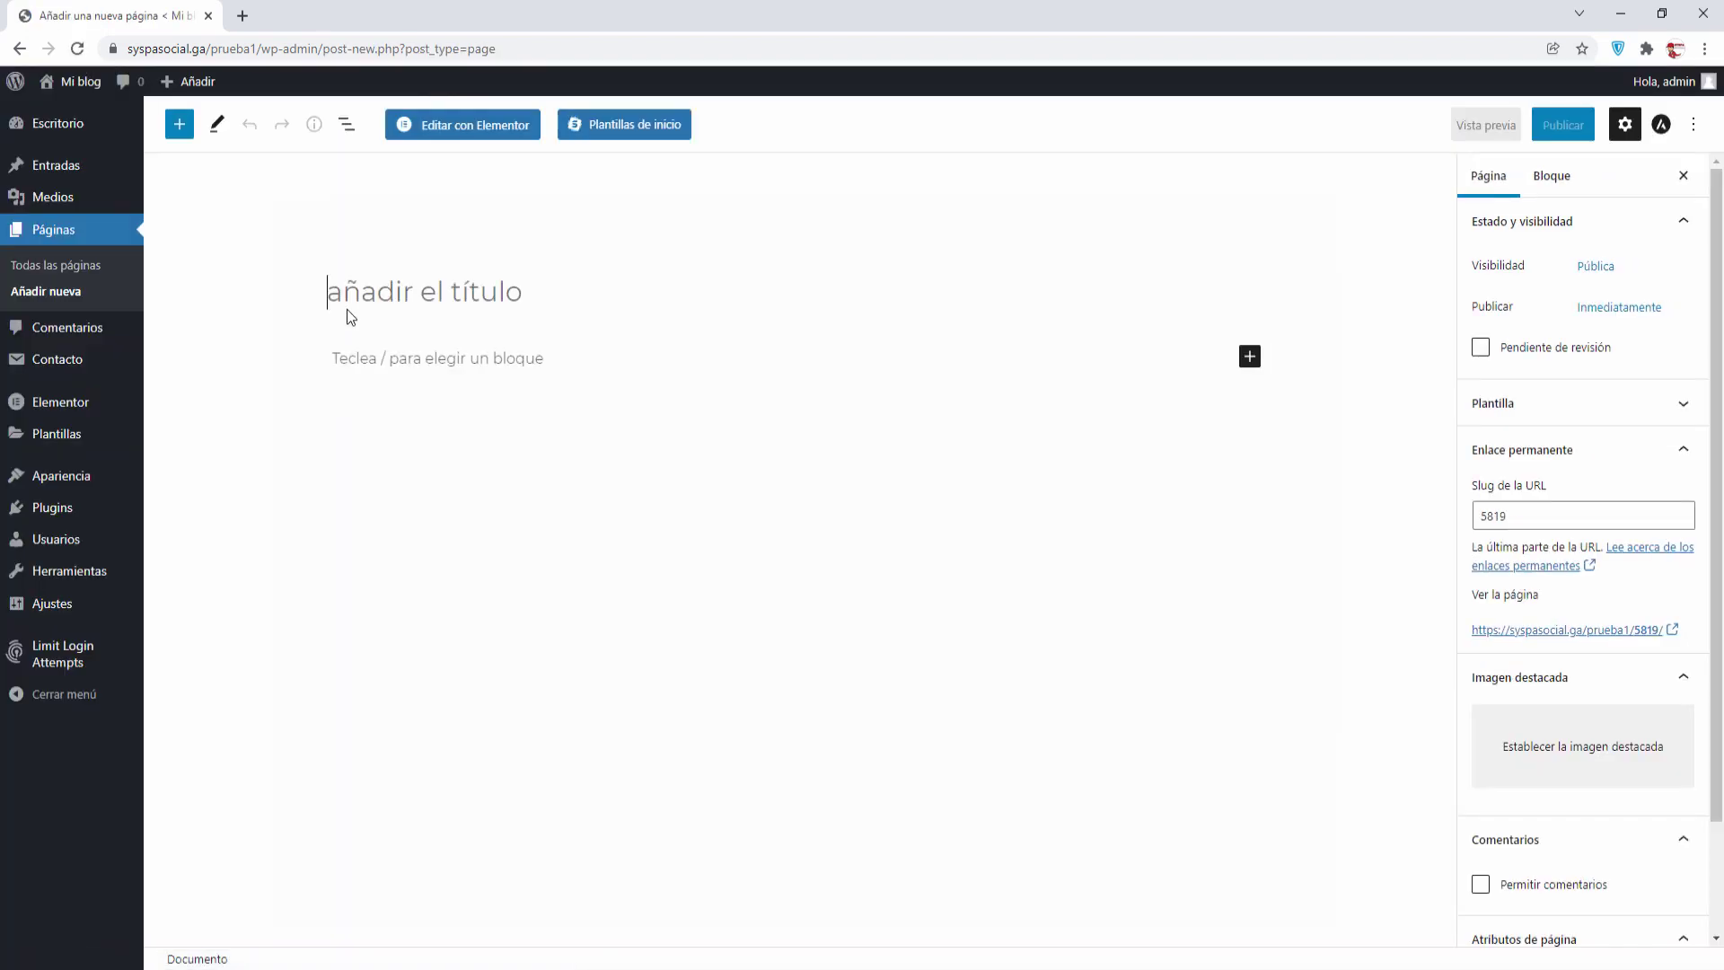
type("entradas elementor")
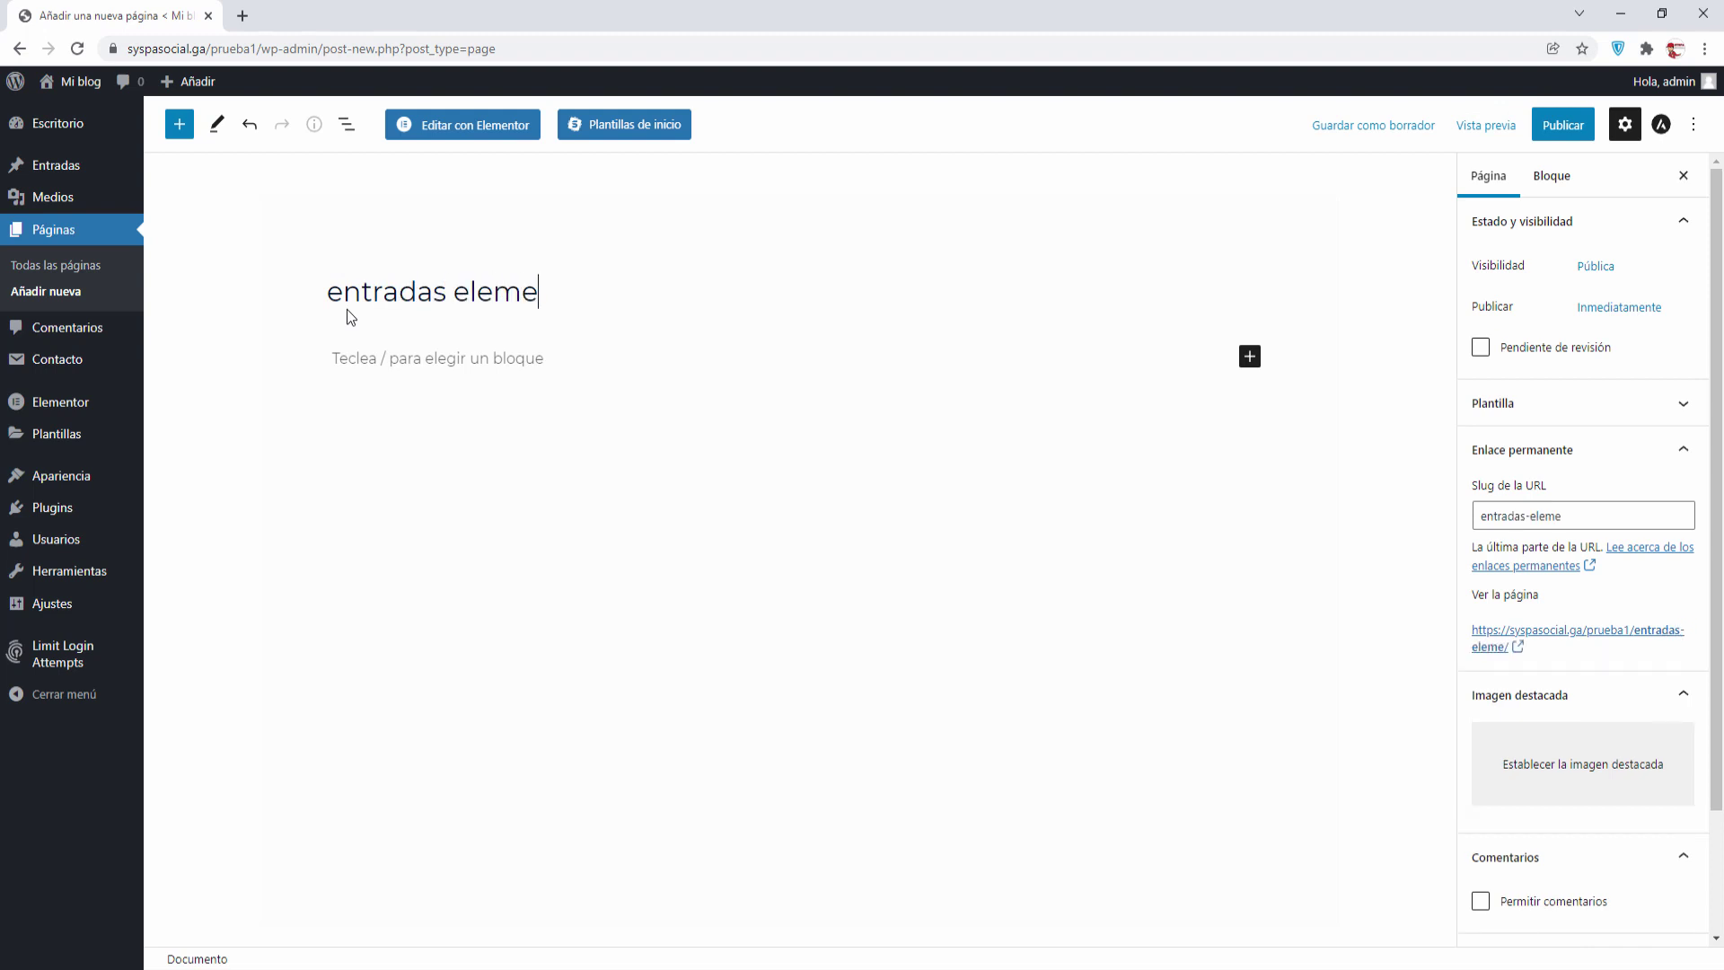
left_click(1543, 130)
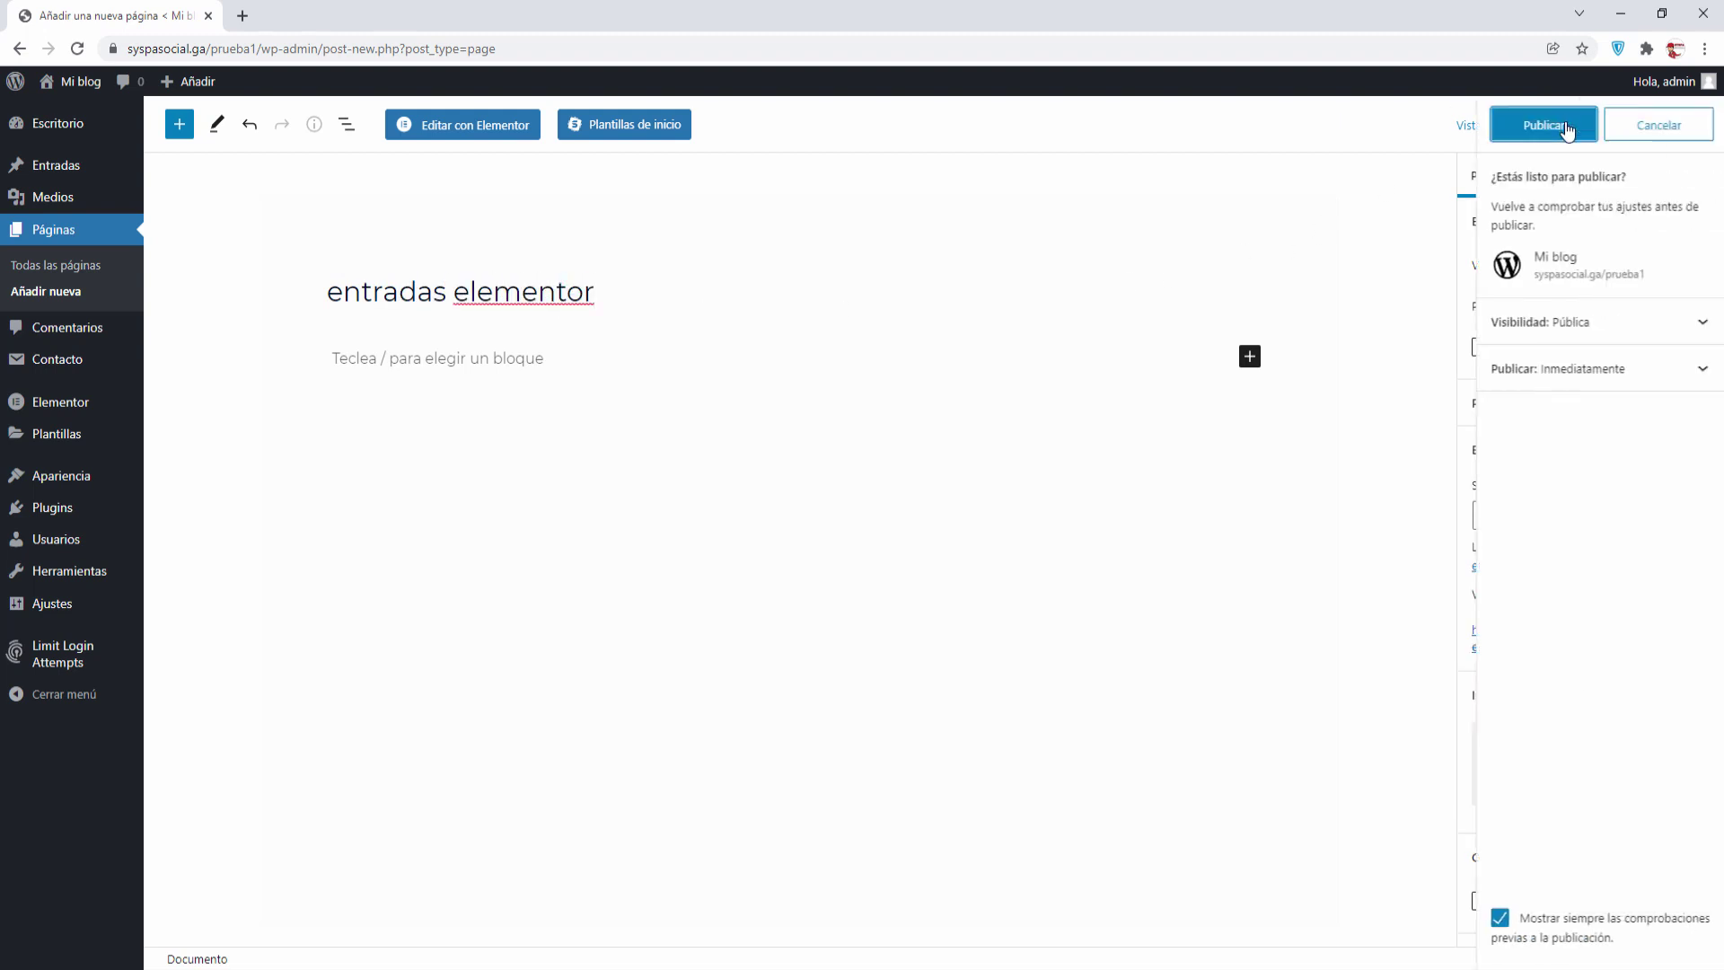
left_click(1551, 131)
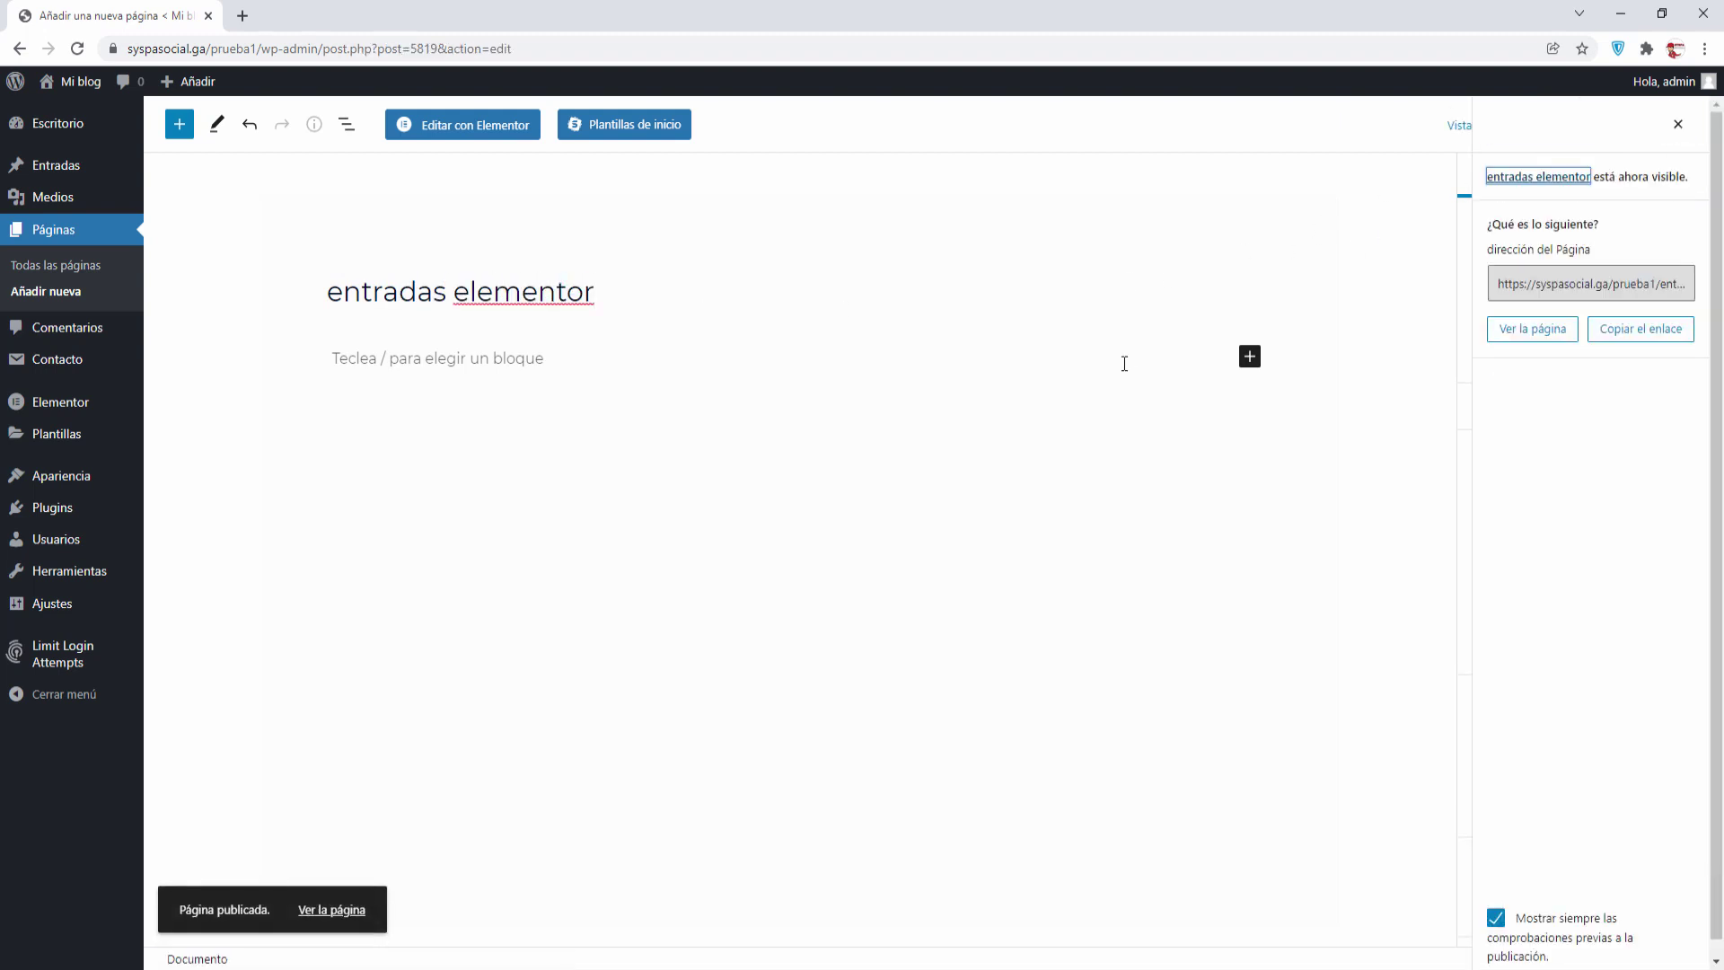
- Insert a Cuadrícula de entradas block below the page title and look over the resulting post grid
left_click(1250, 357)
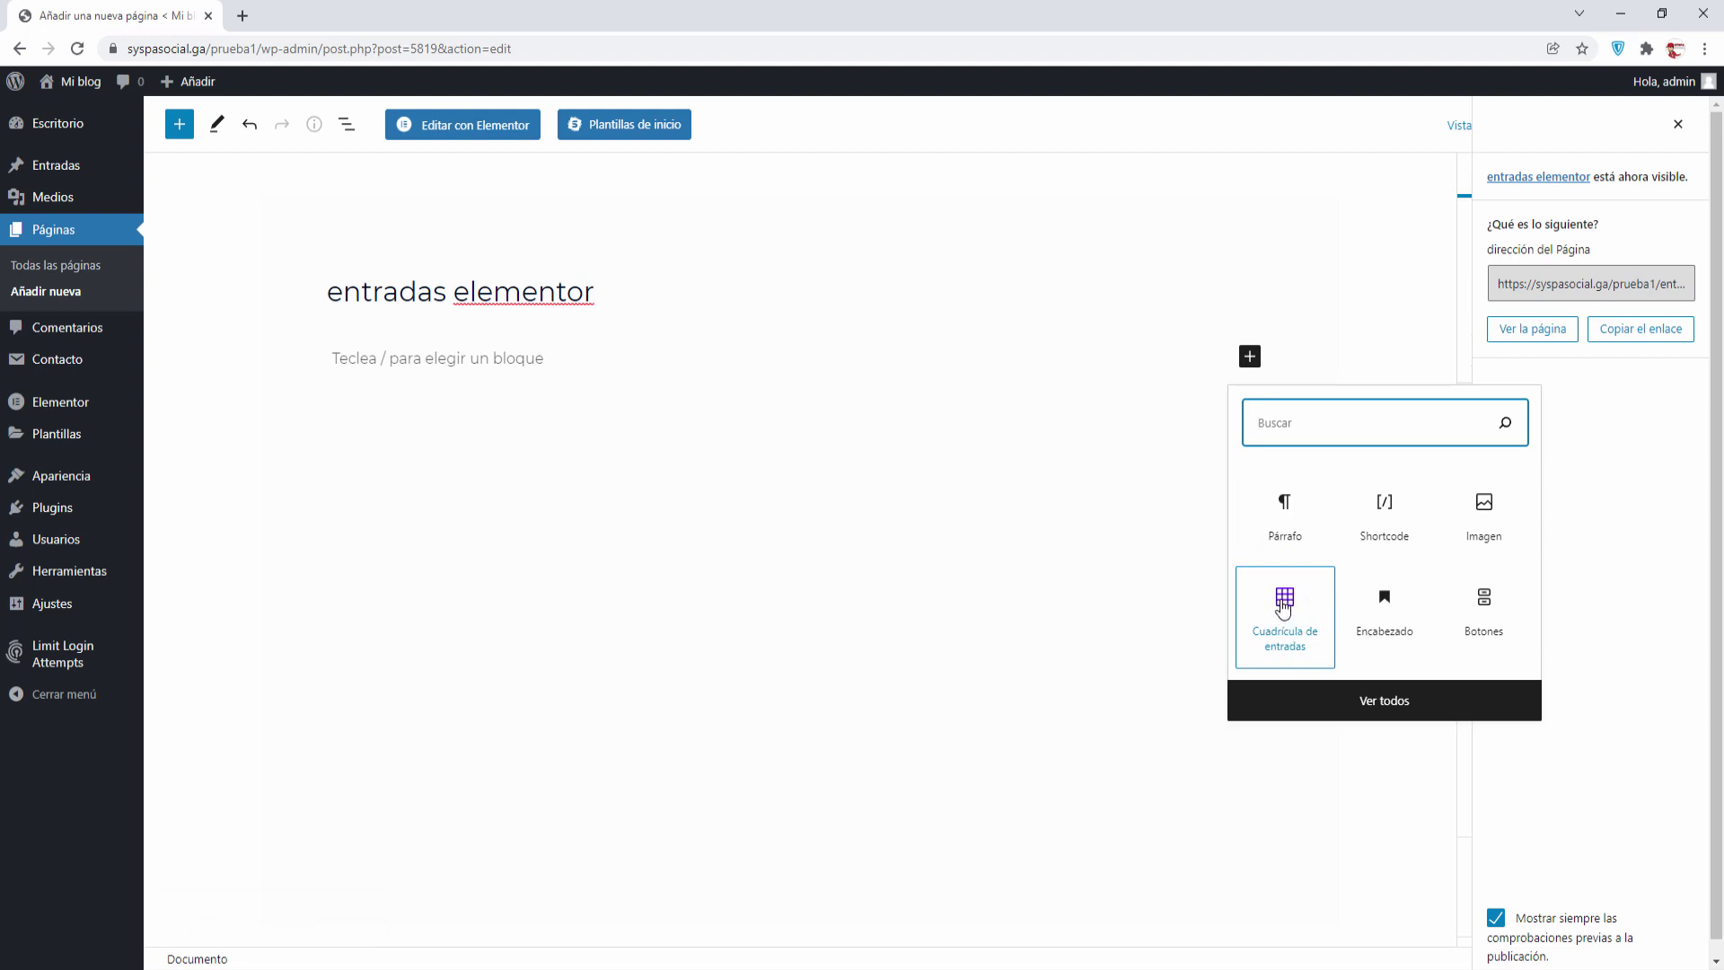
left_click_drag(1283, 609, 564, 414)
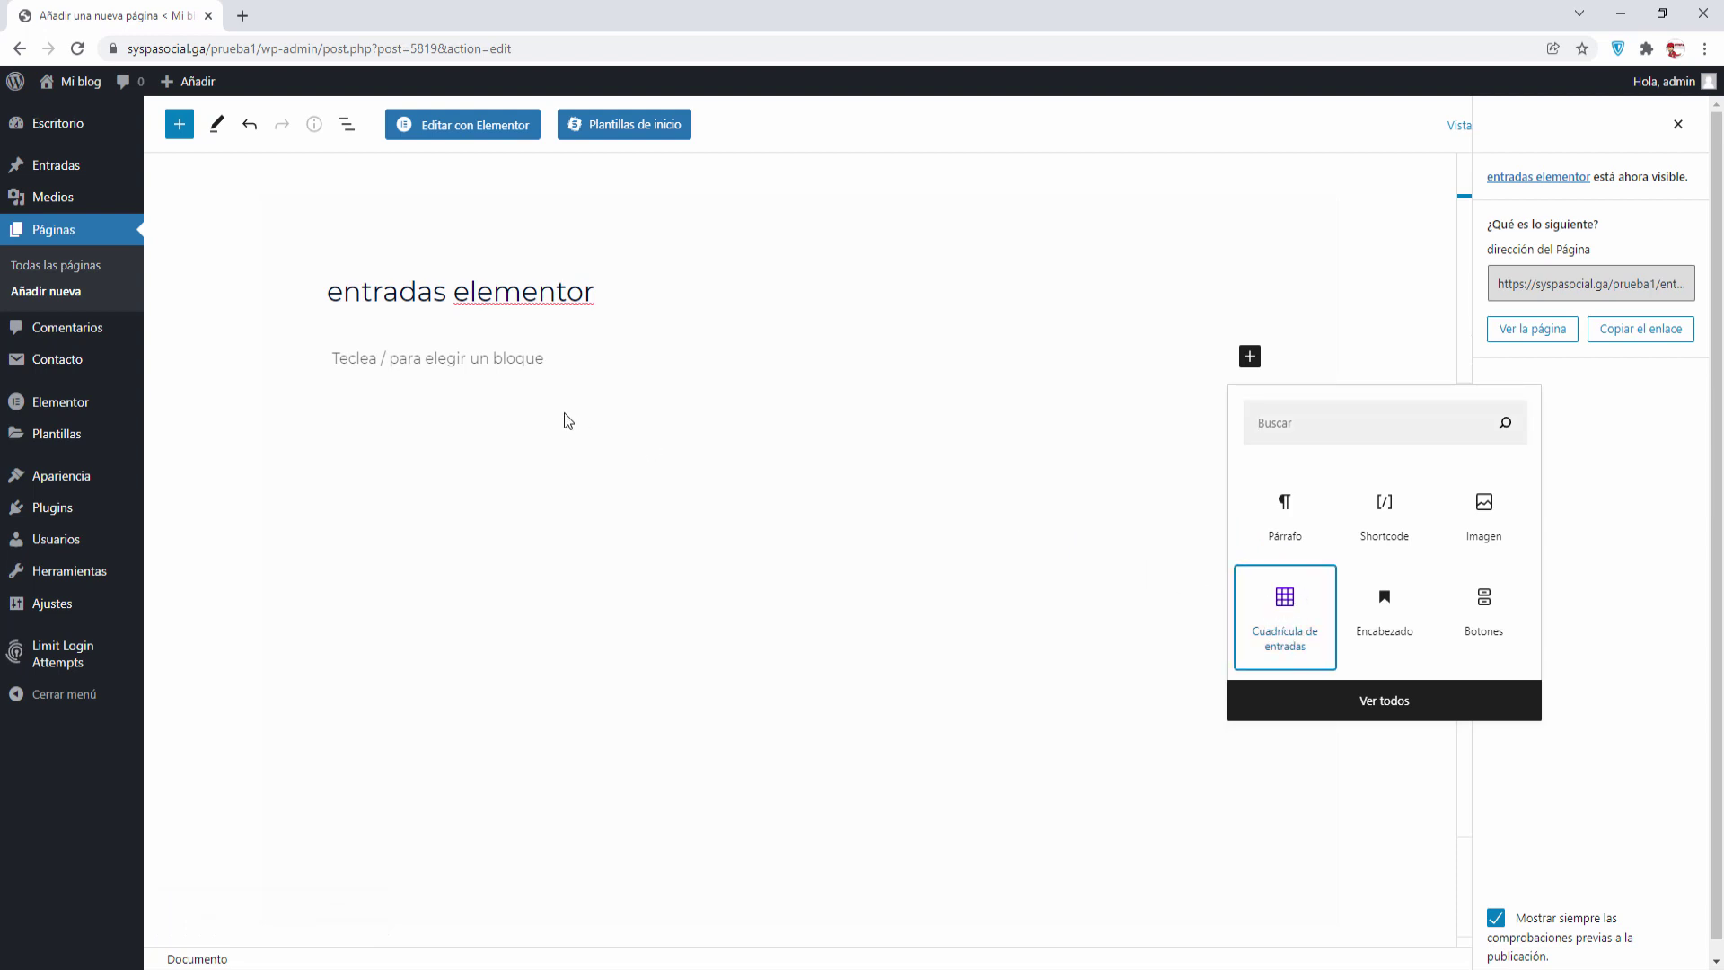
left_click(1293, 613)
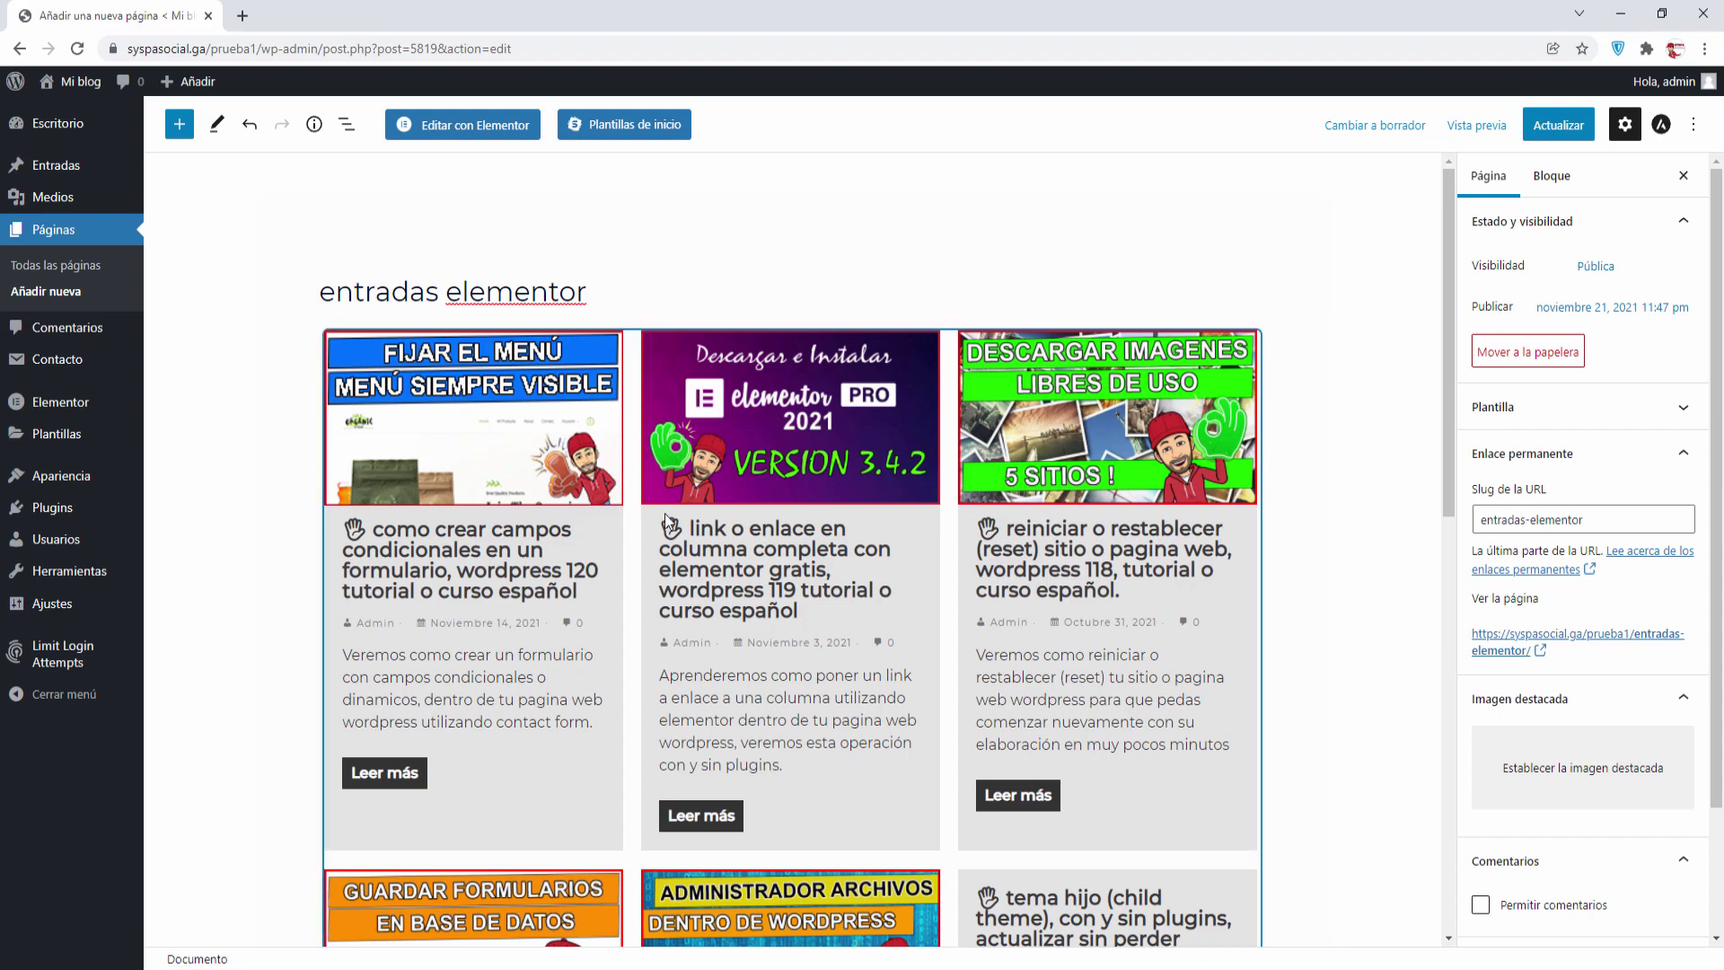
scroll(665, 514, "down", 7)
scroll(670, 510, "up", 7)
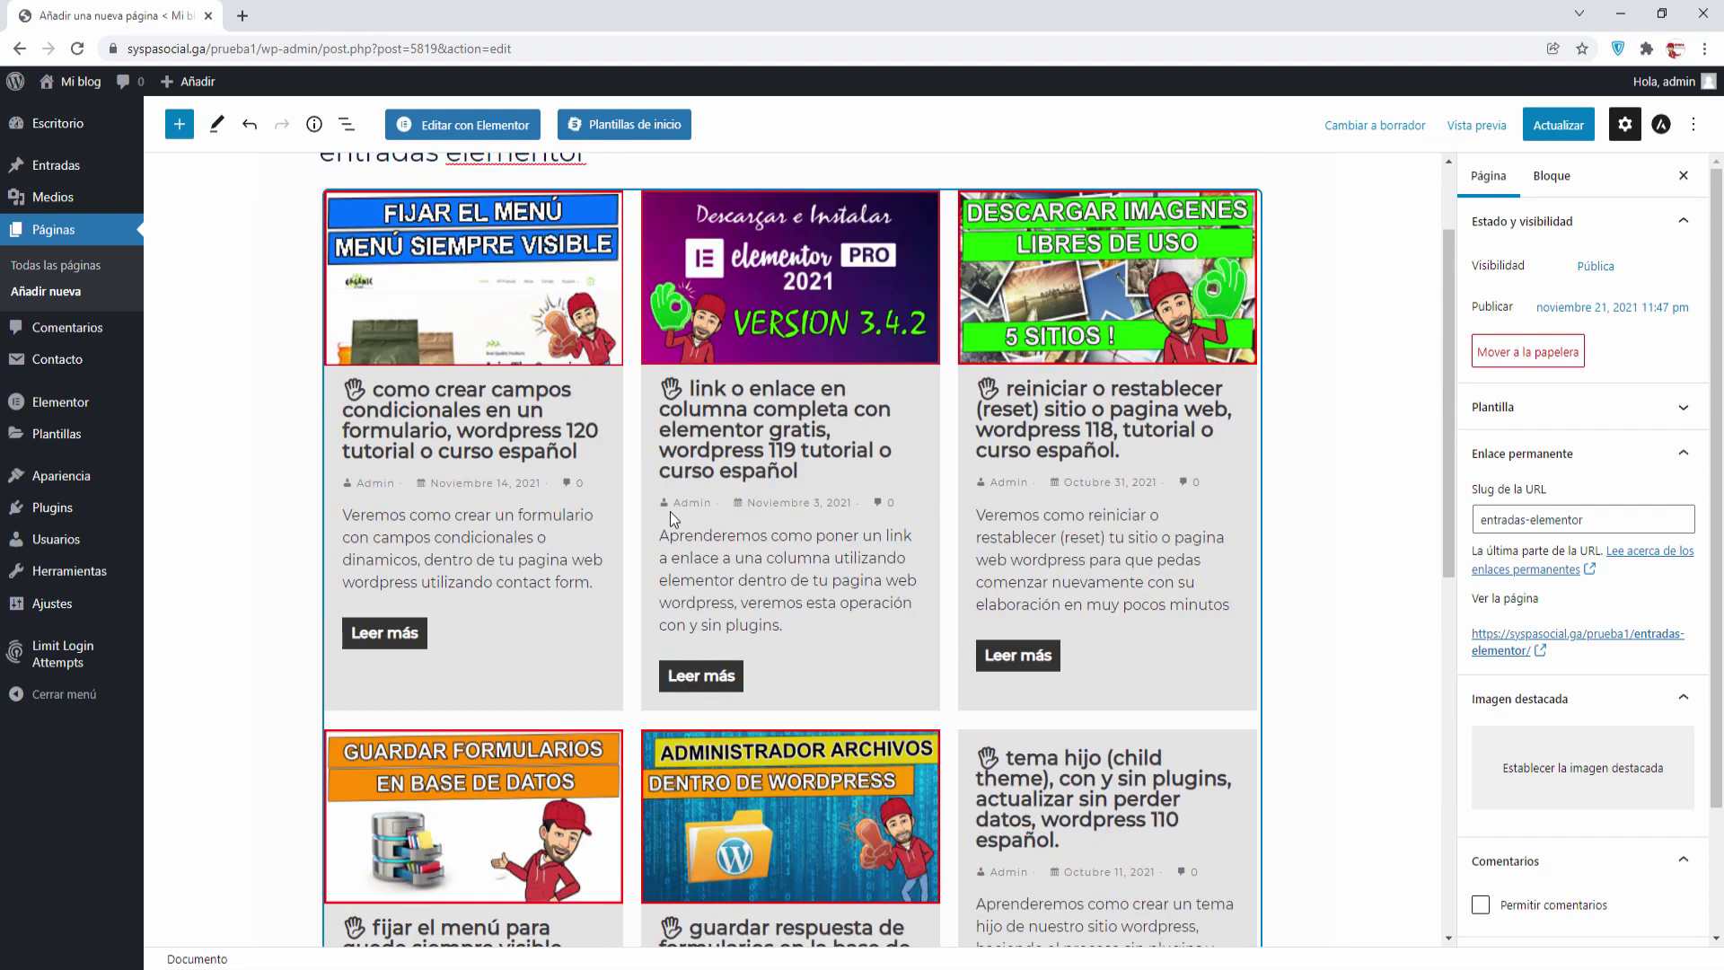
- Select the post grid to show its block settings and check the content types offered in the General section
left_click(1552, 175)
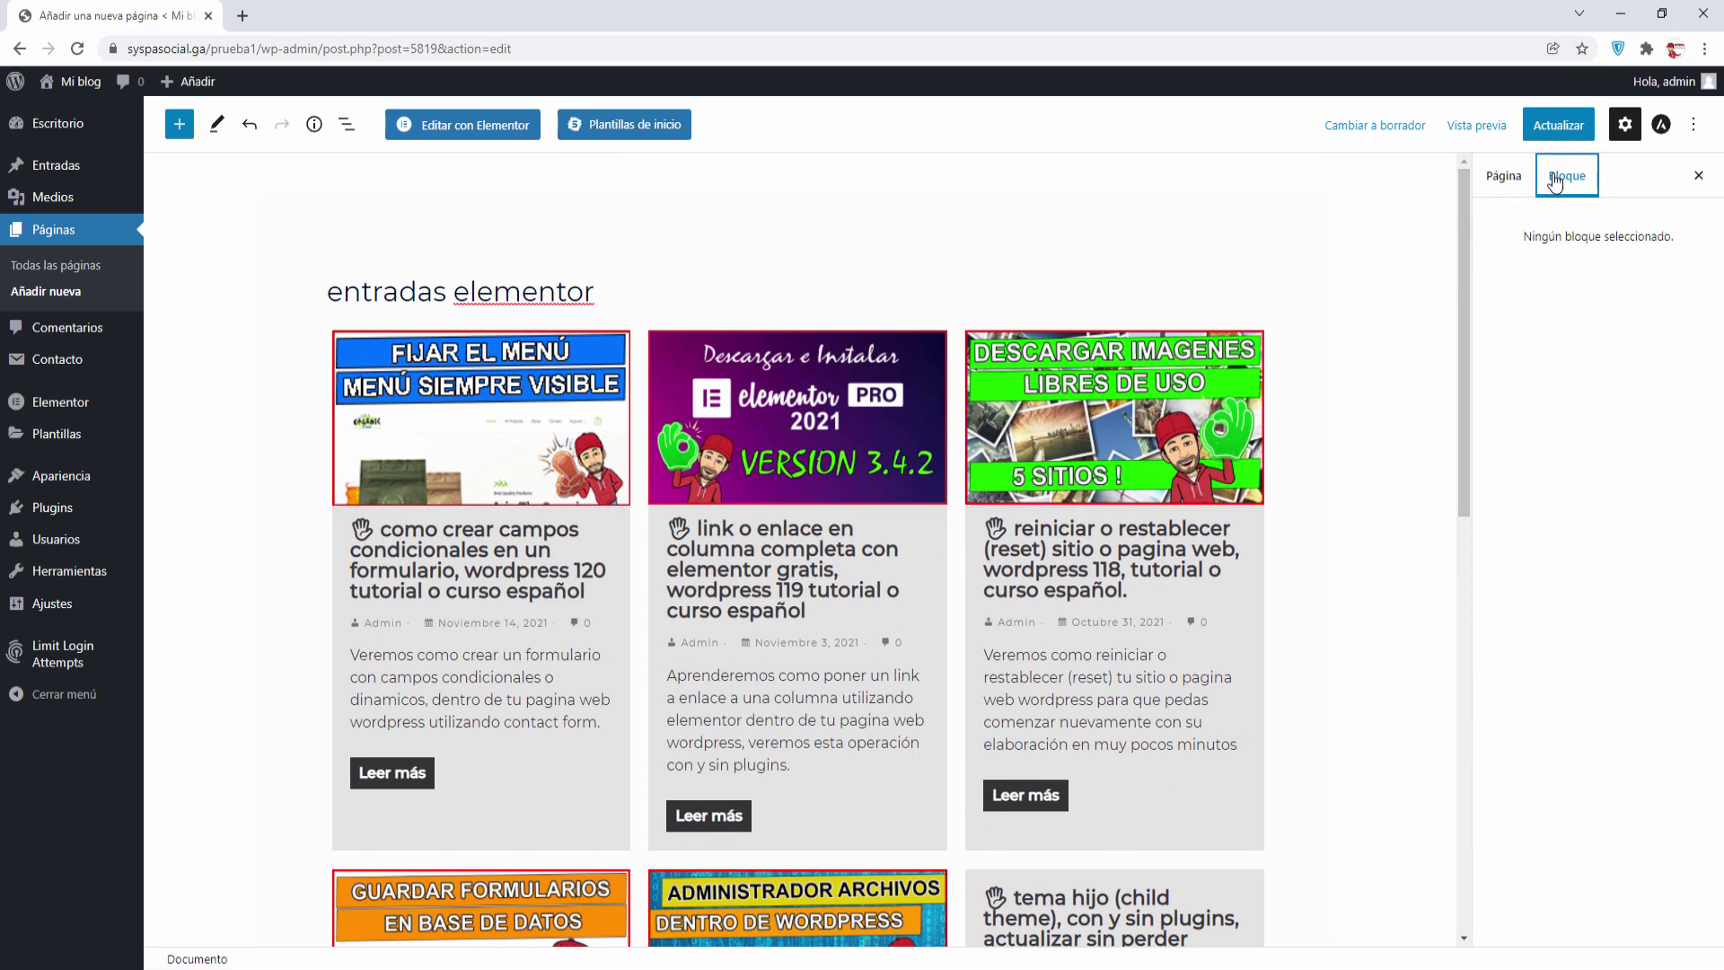
left_click(456, 408)
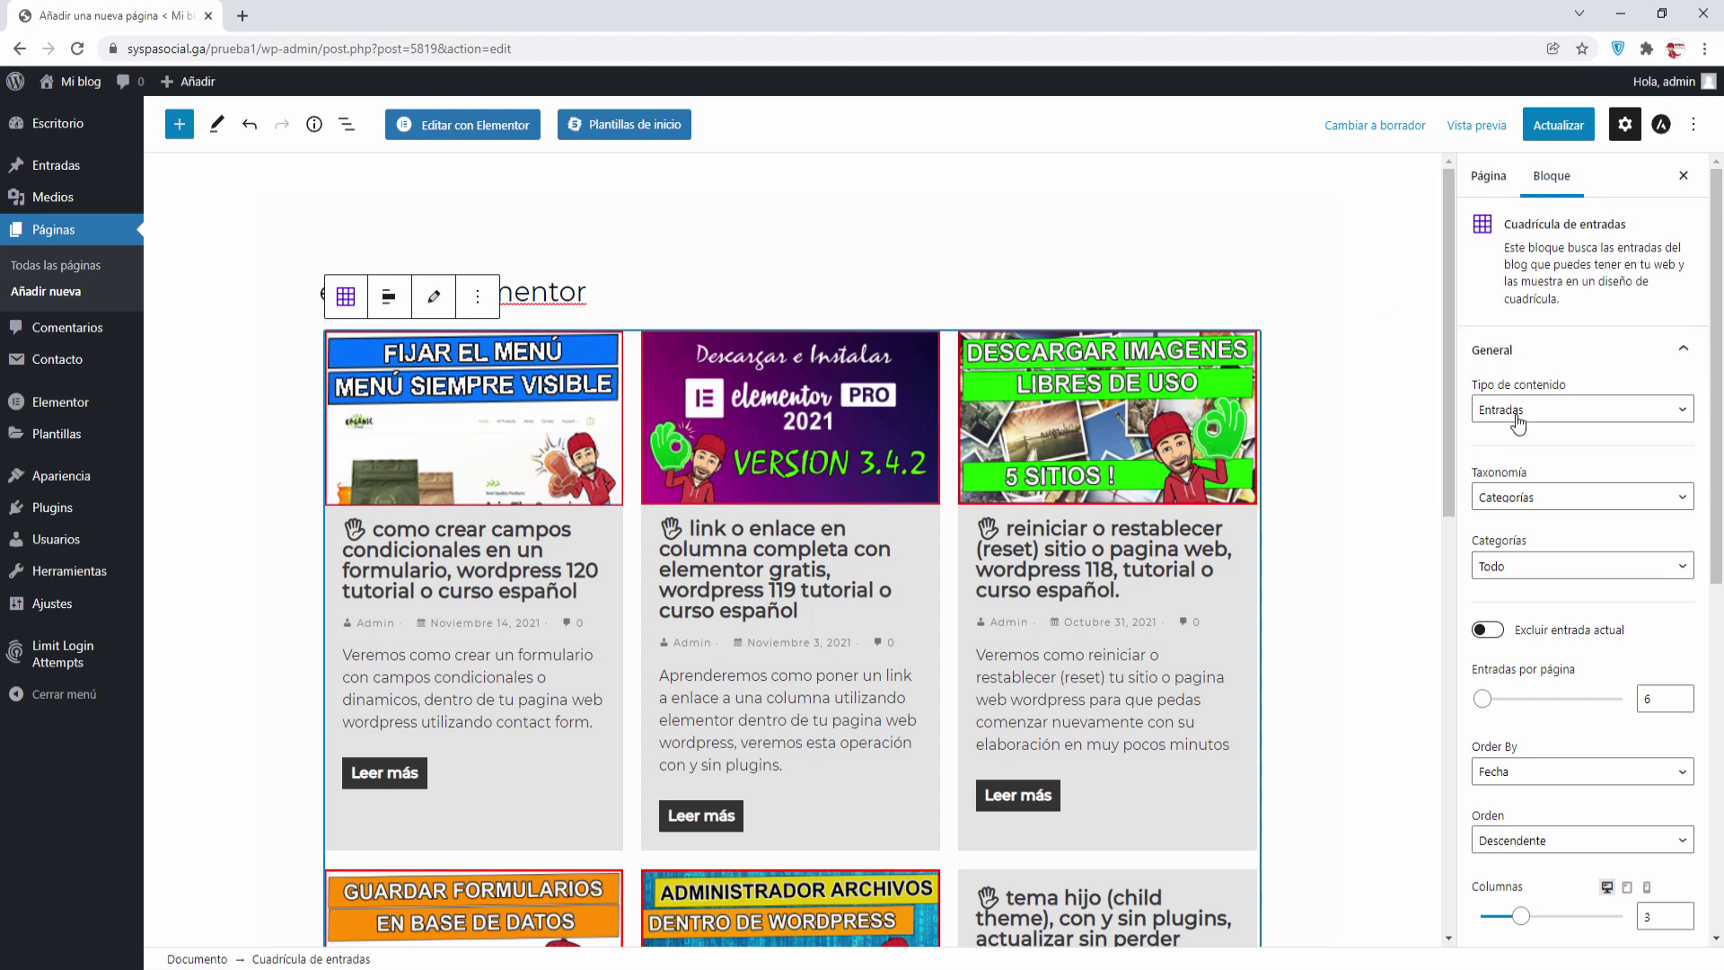
left_click(1567, 413)
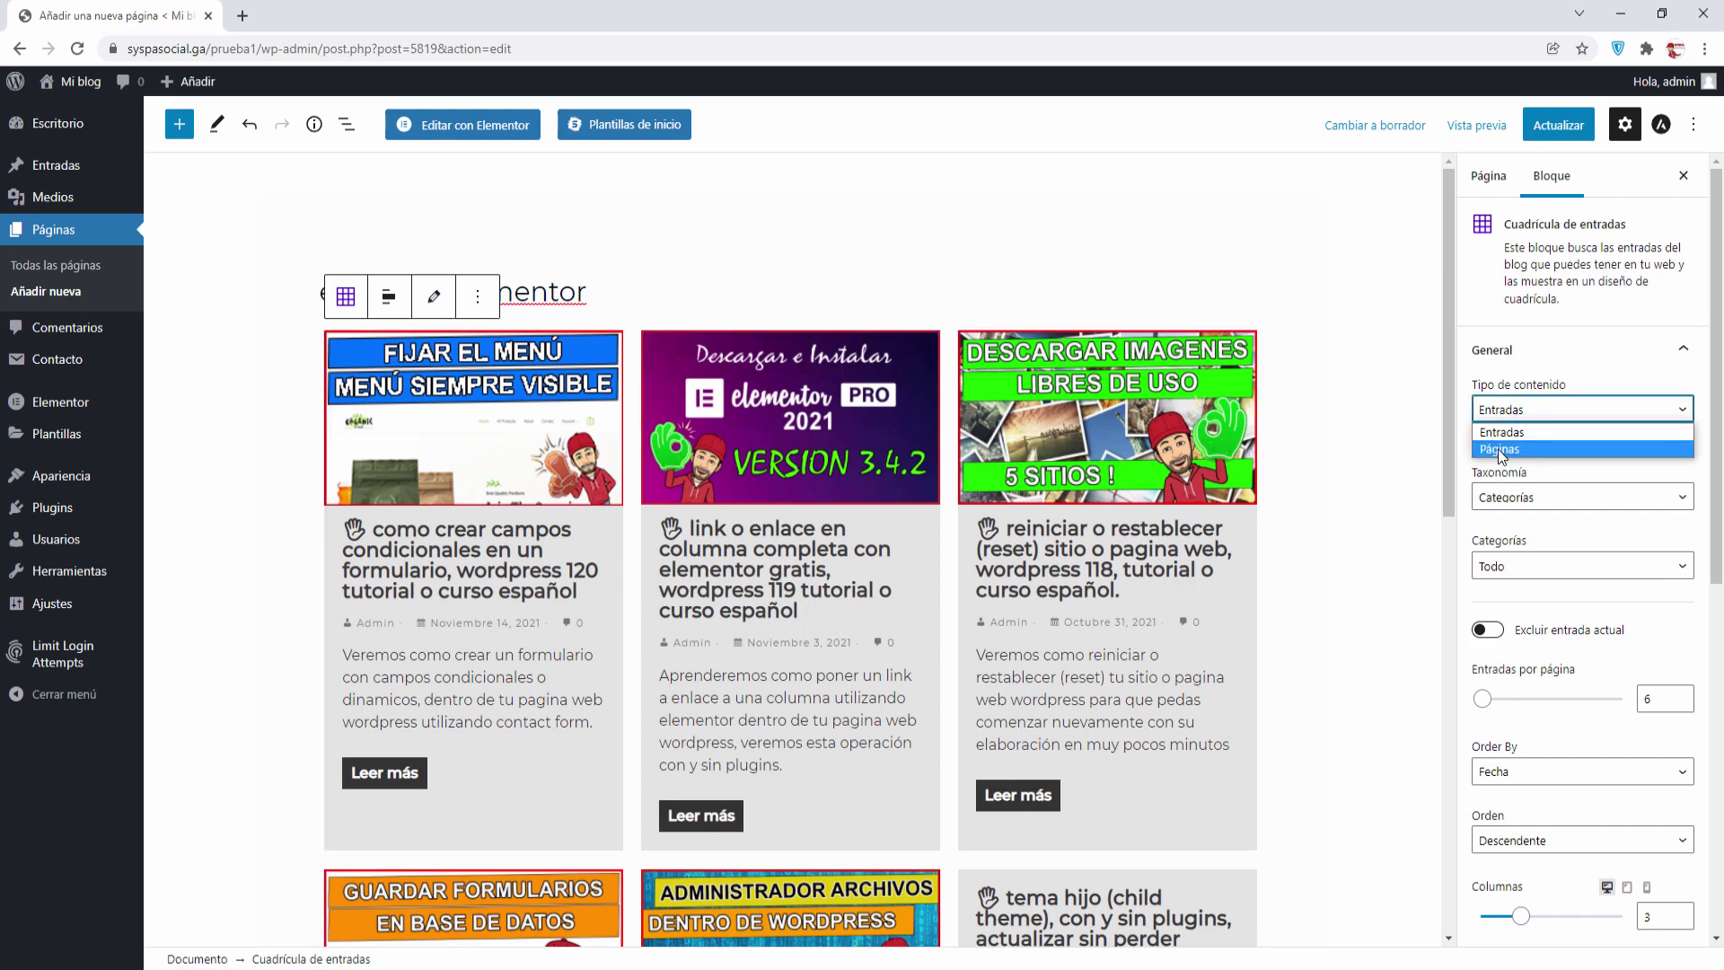
left_click(1537, 368)
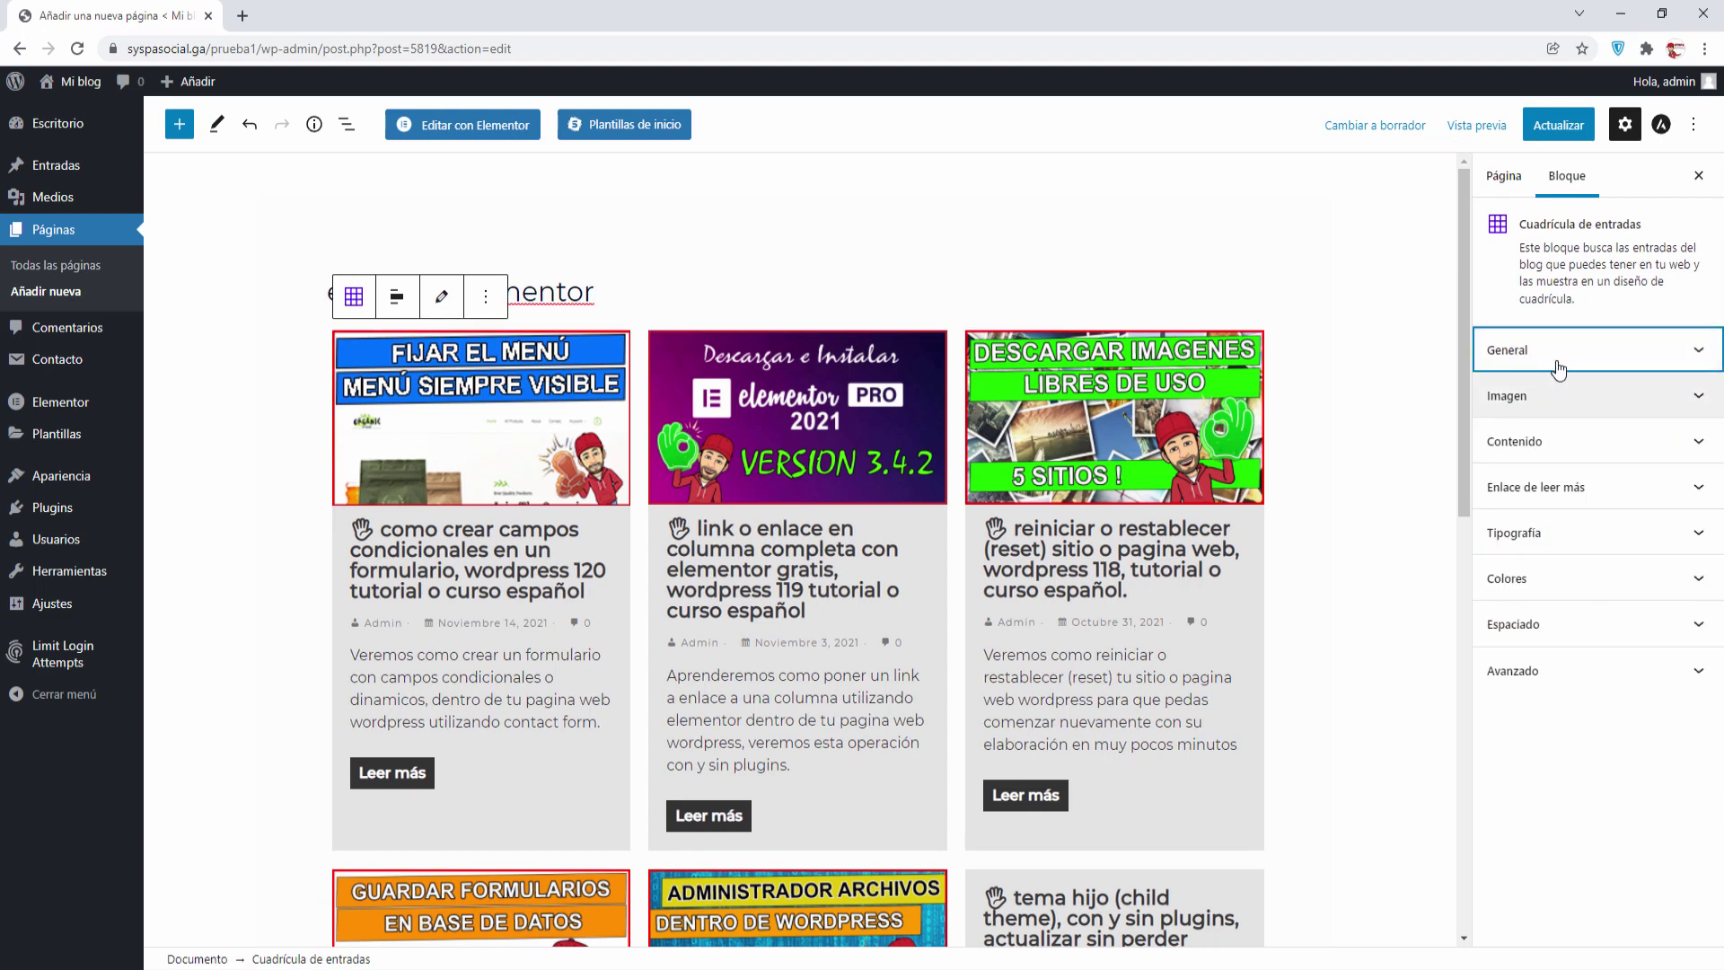
left_click(1559, 368)
scroll(1553, 360, "down", 2)
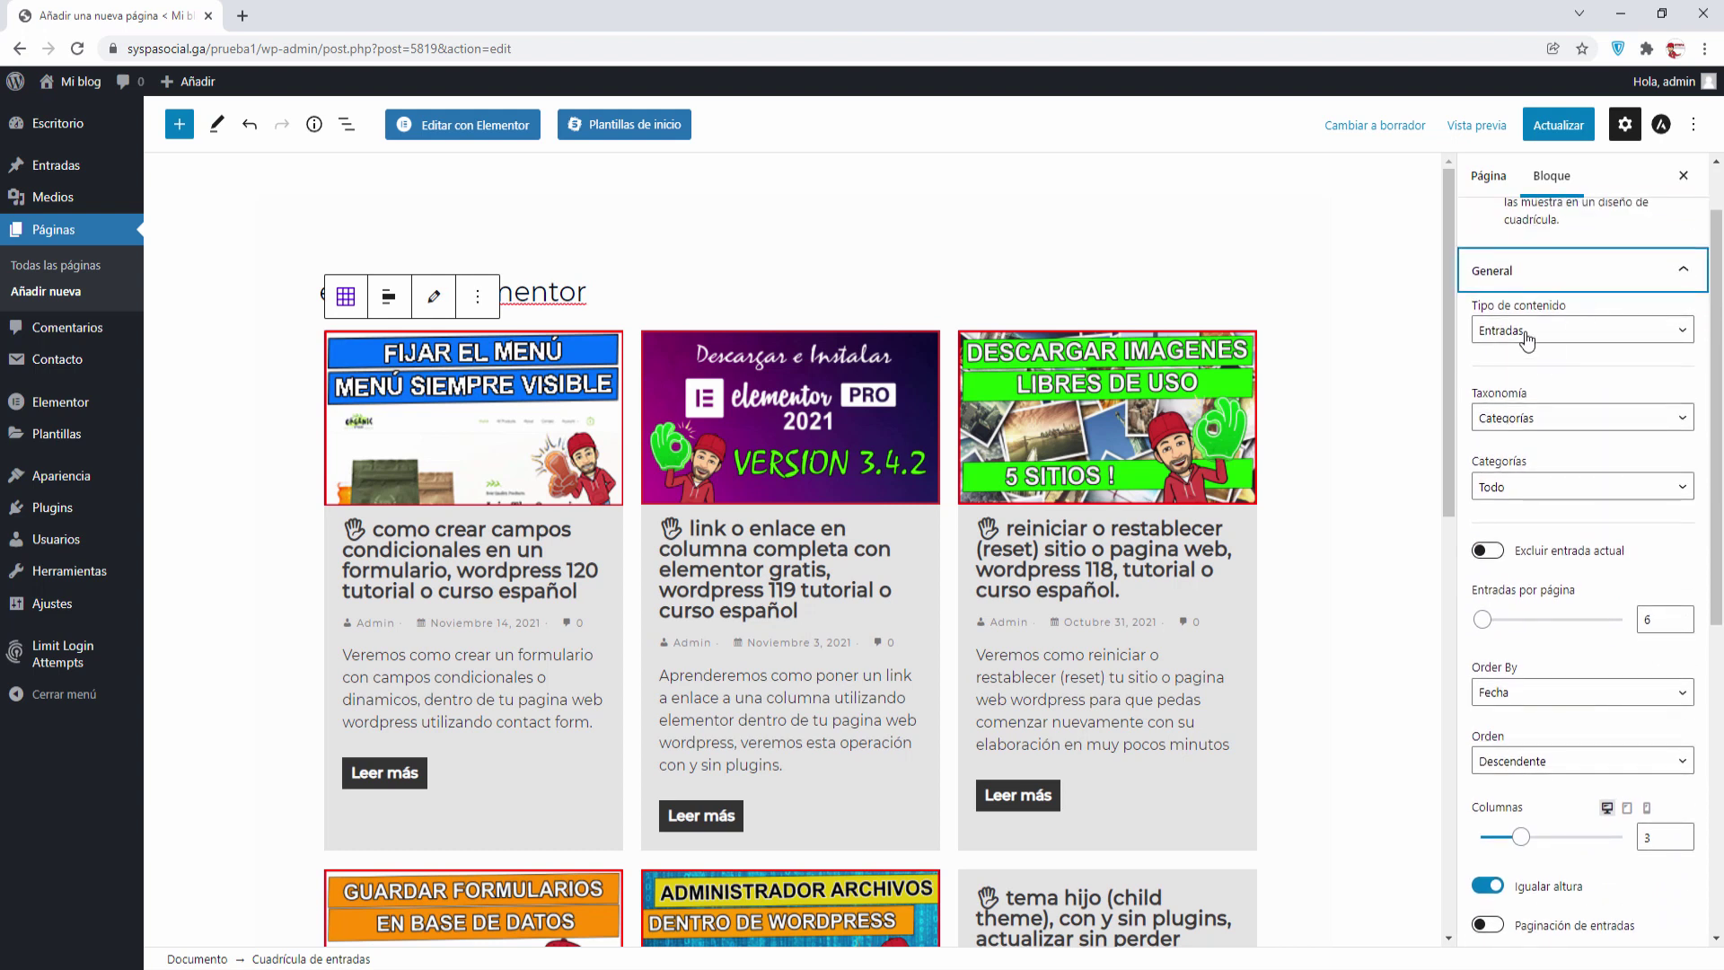
- Check the grid's taxonomy options and filter its posts by the category @ Wordpress Completo
left_click(1678, 419)
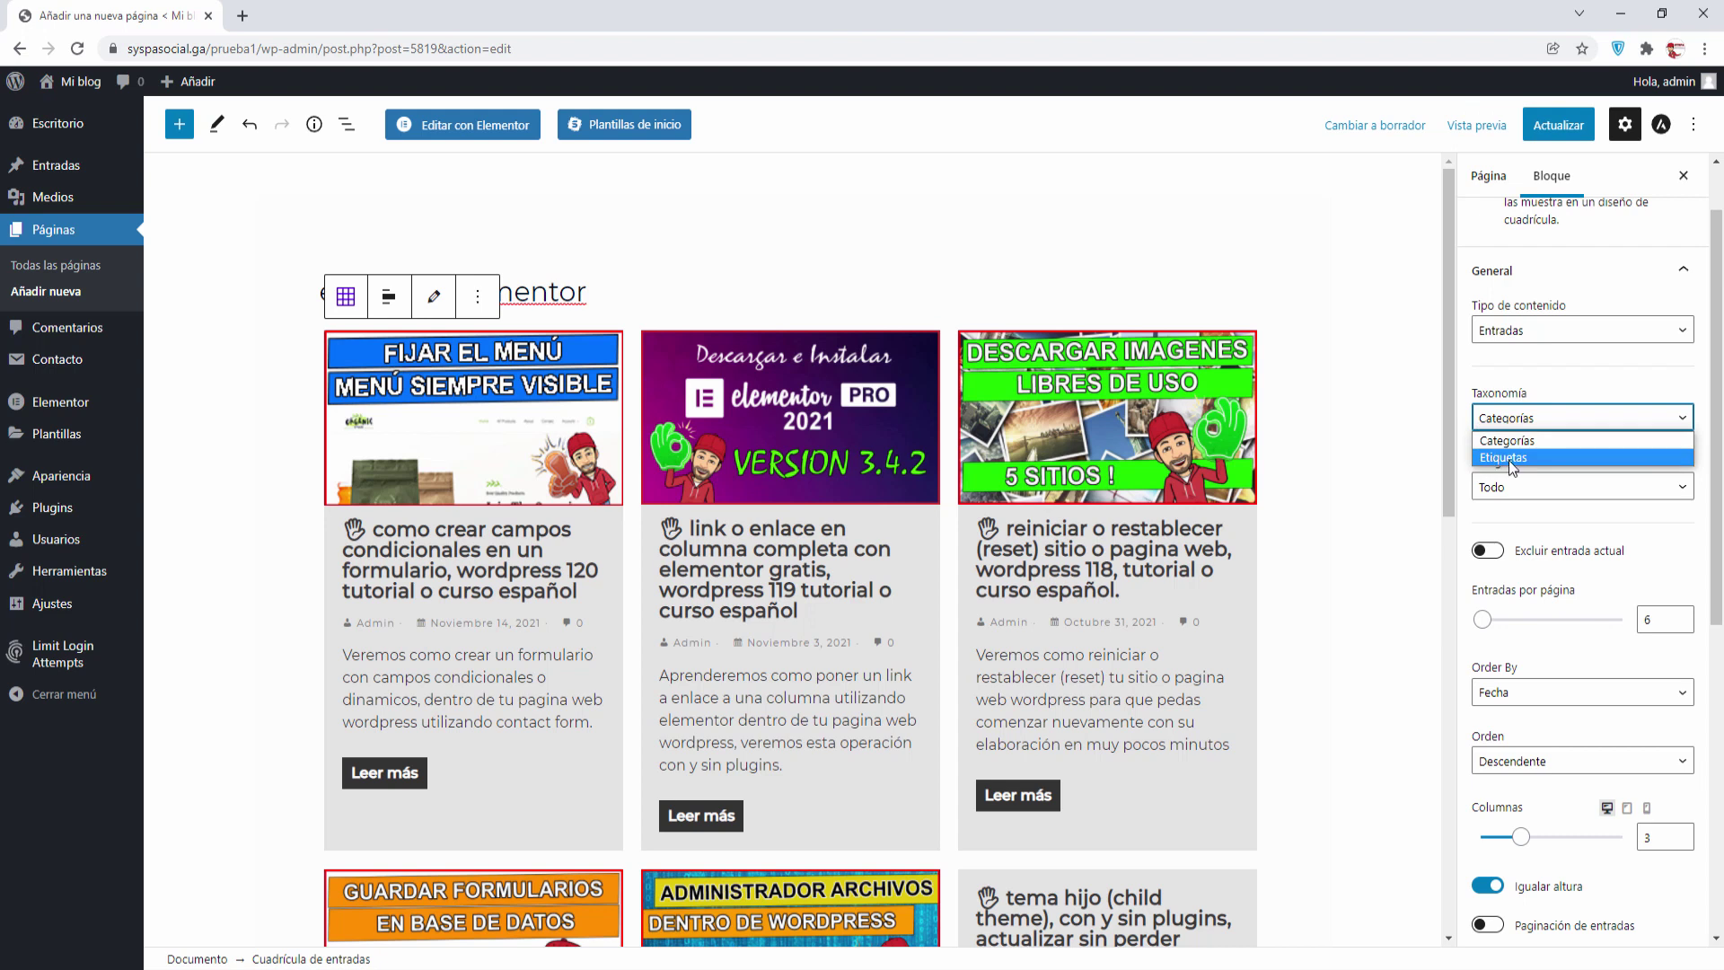
left_click(1605, 381)
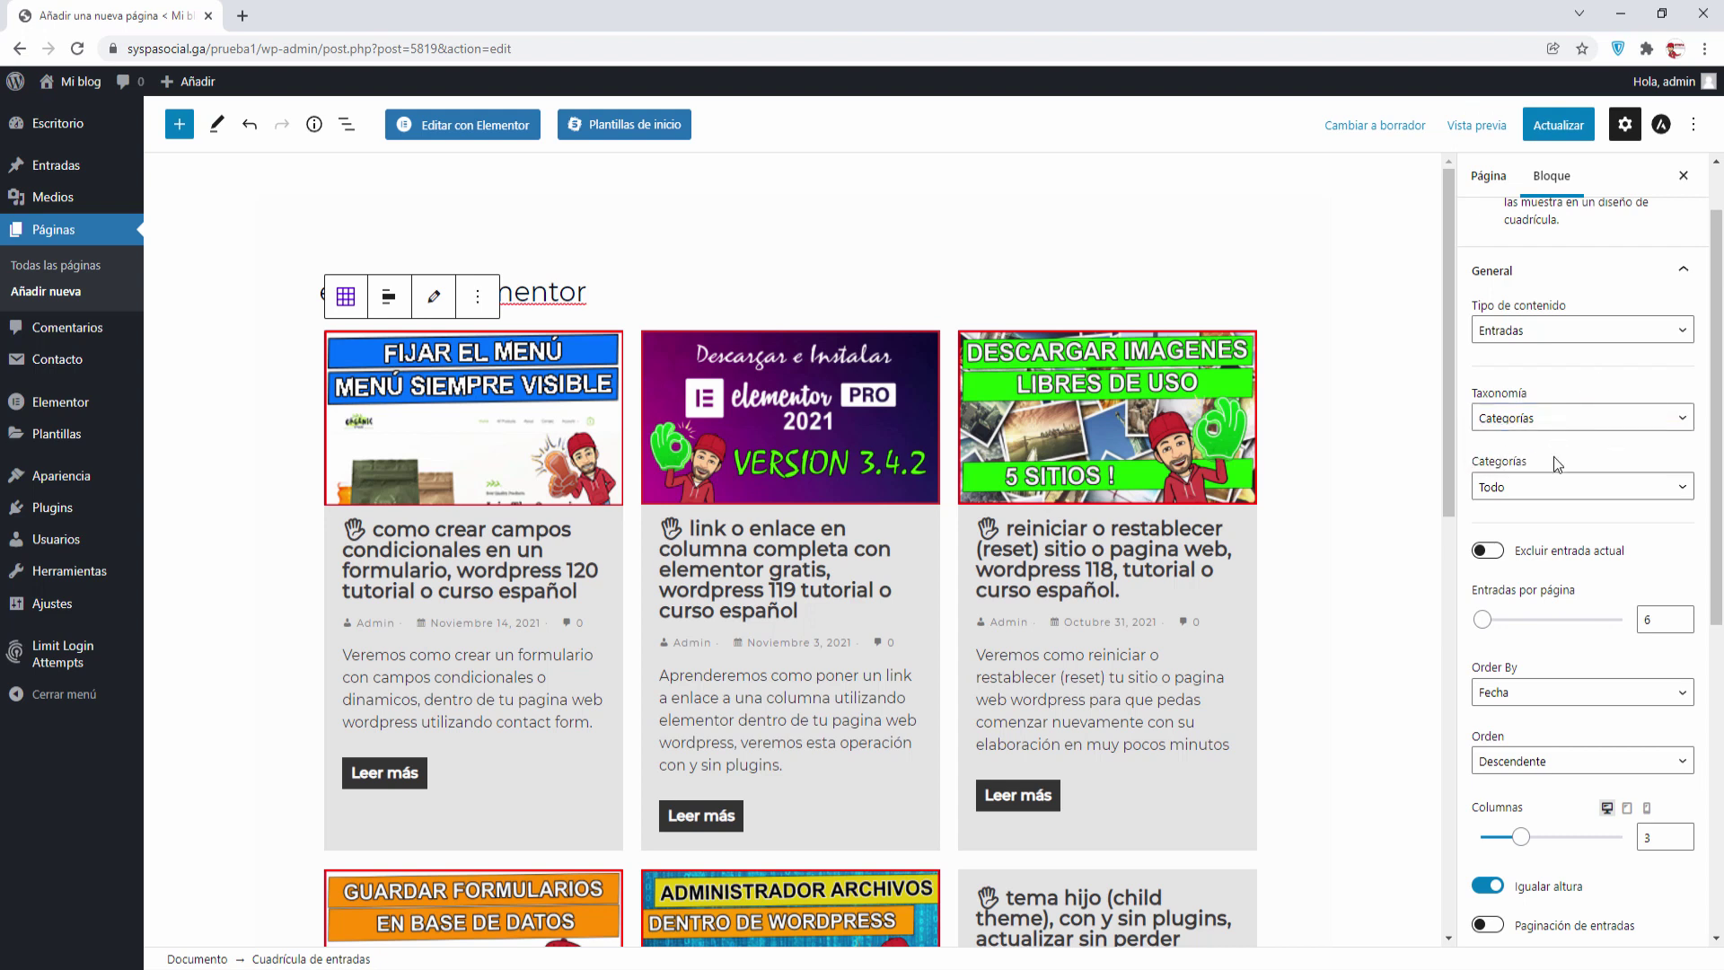
left_click(1556, 489)
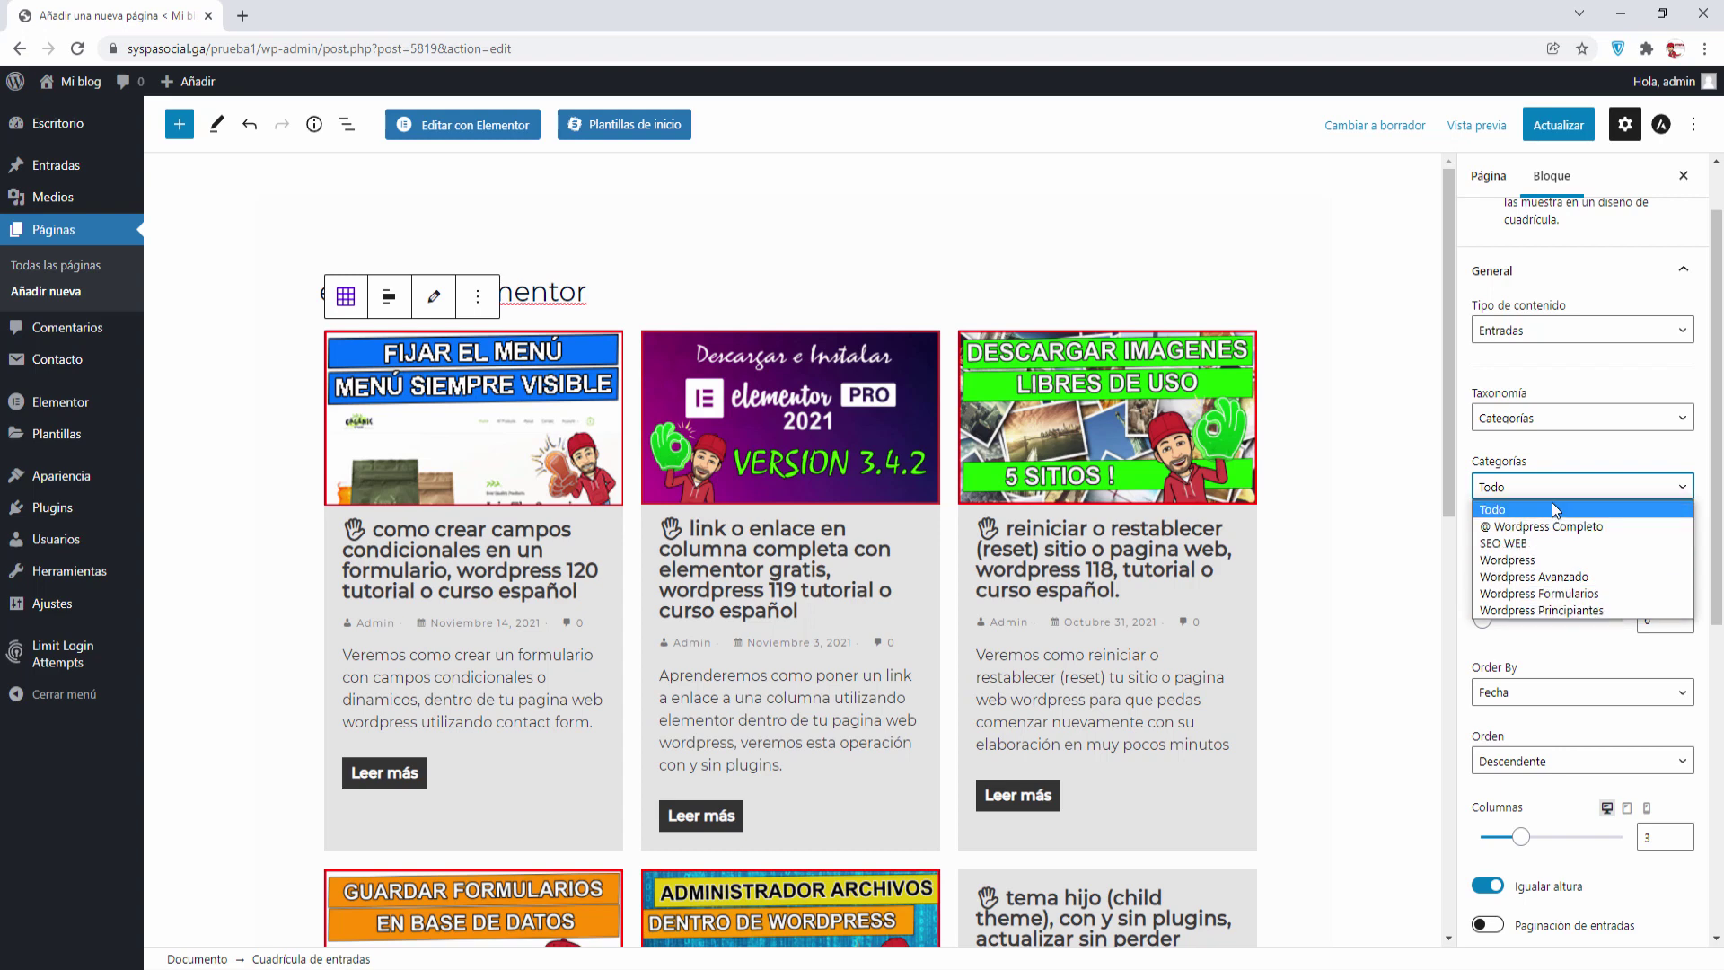
left_click(1555, 526)
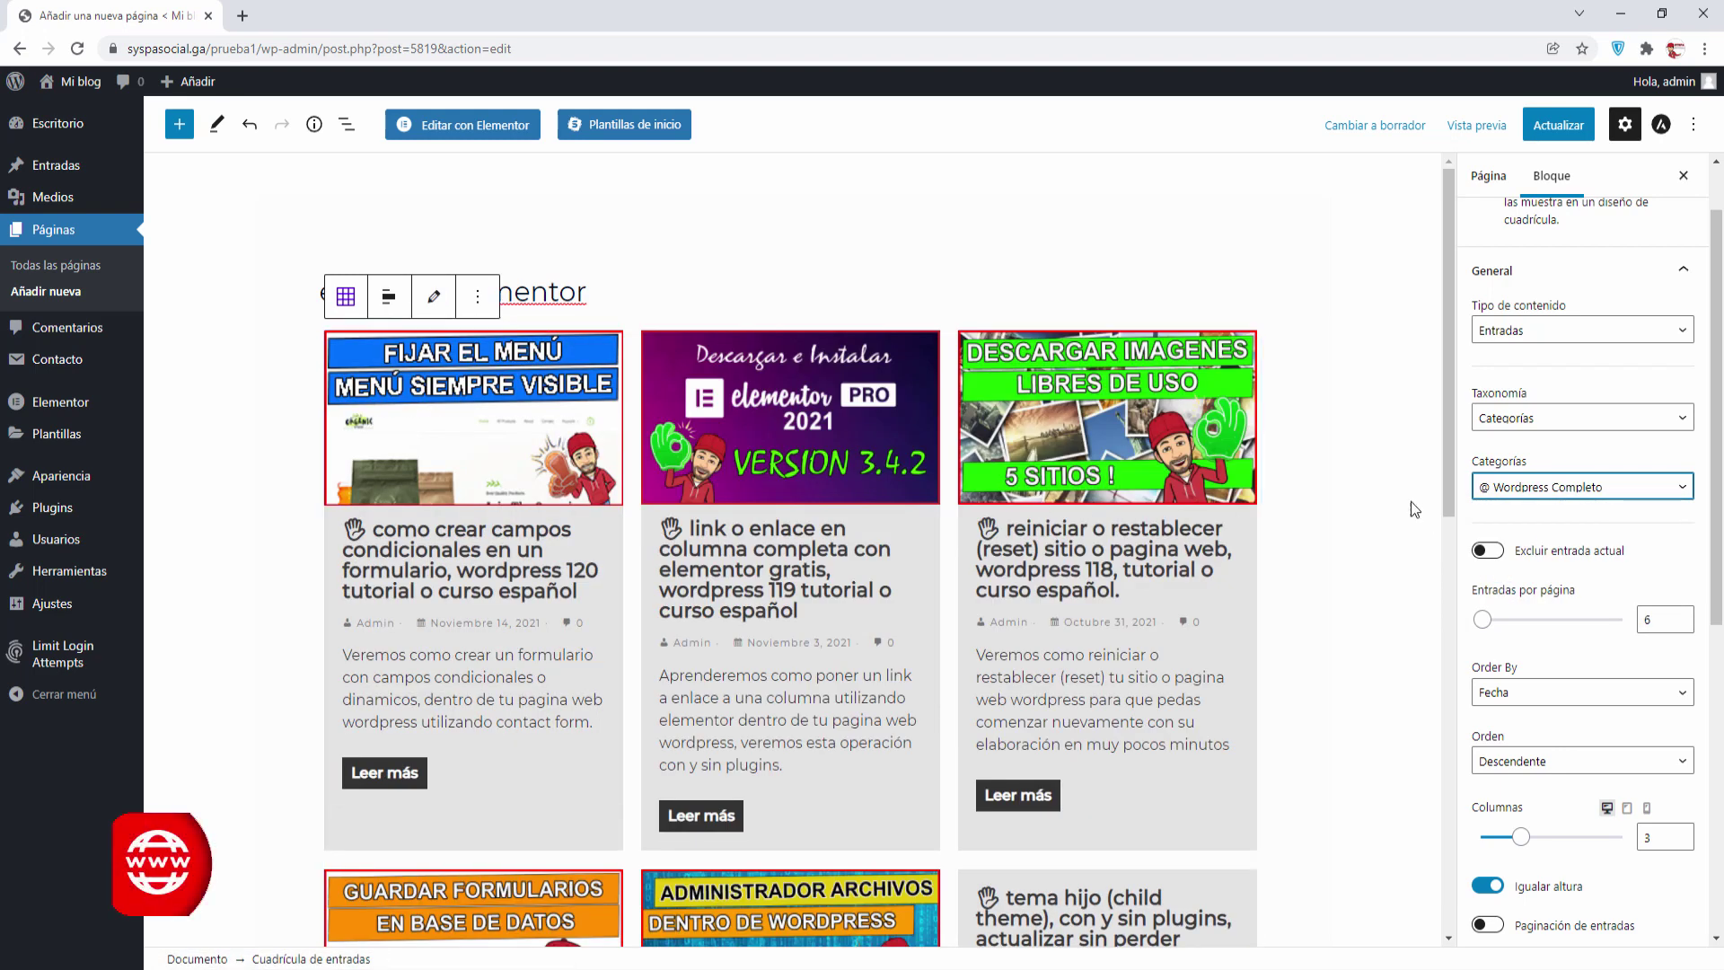
scroll(1114, 494, "down", 5)
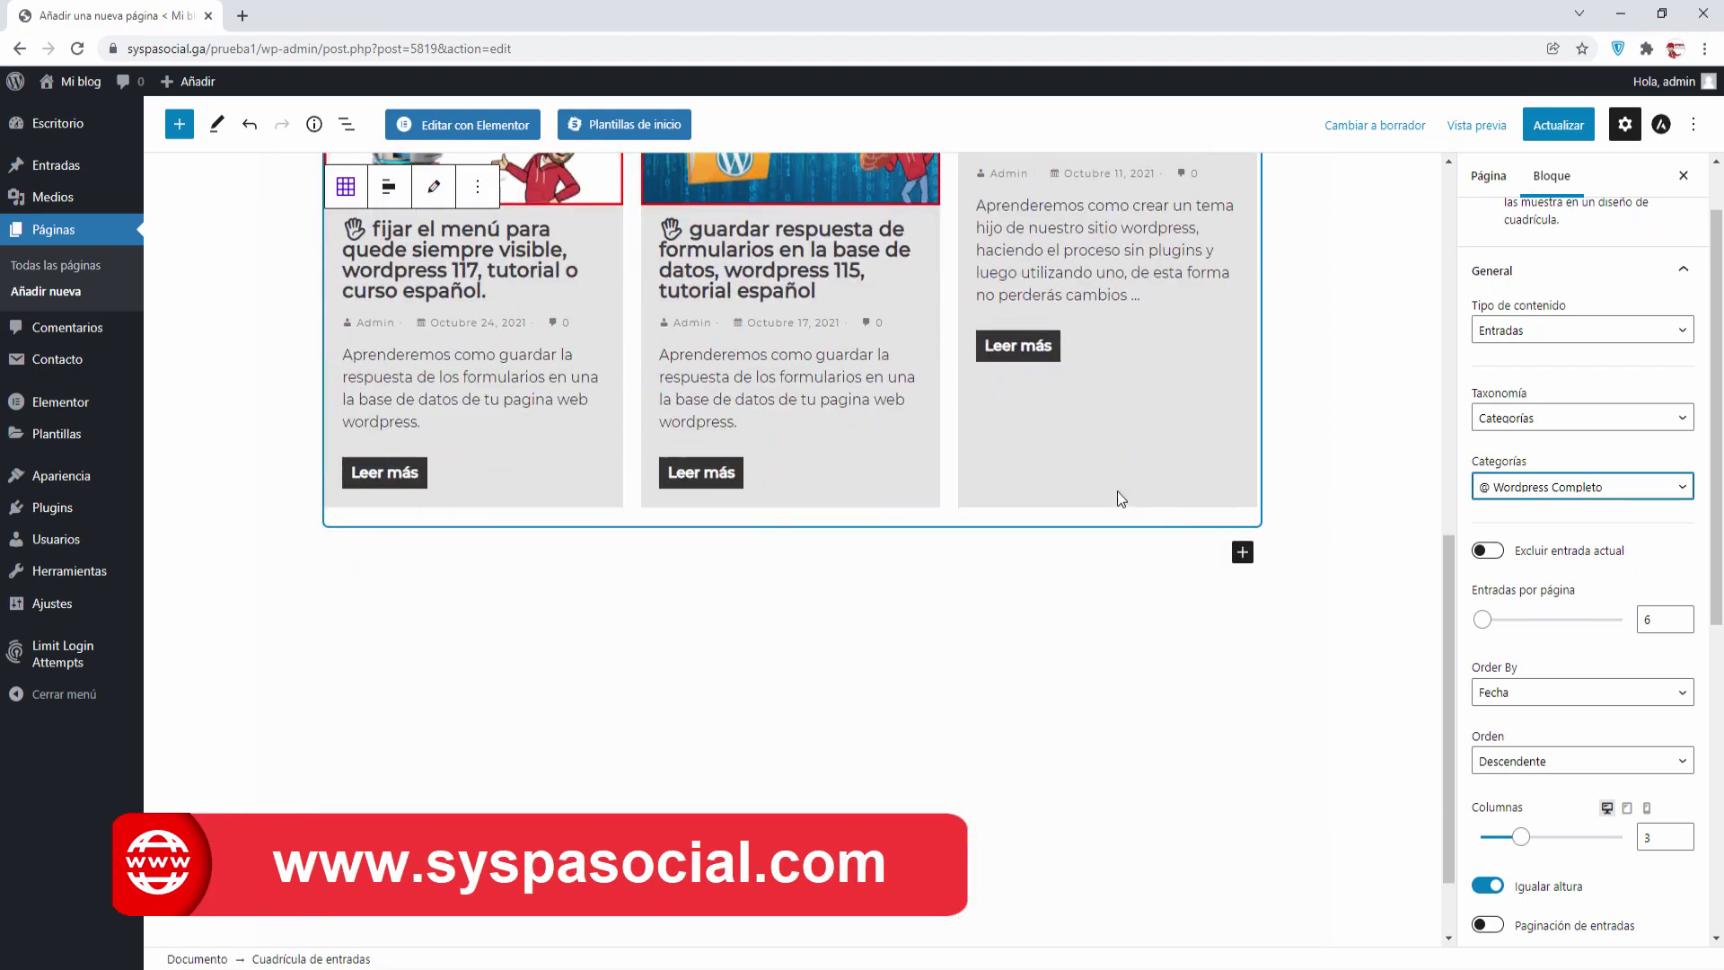
scroll(1123, 498, "up", 5)
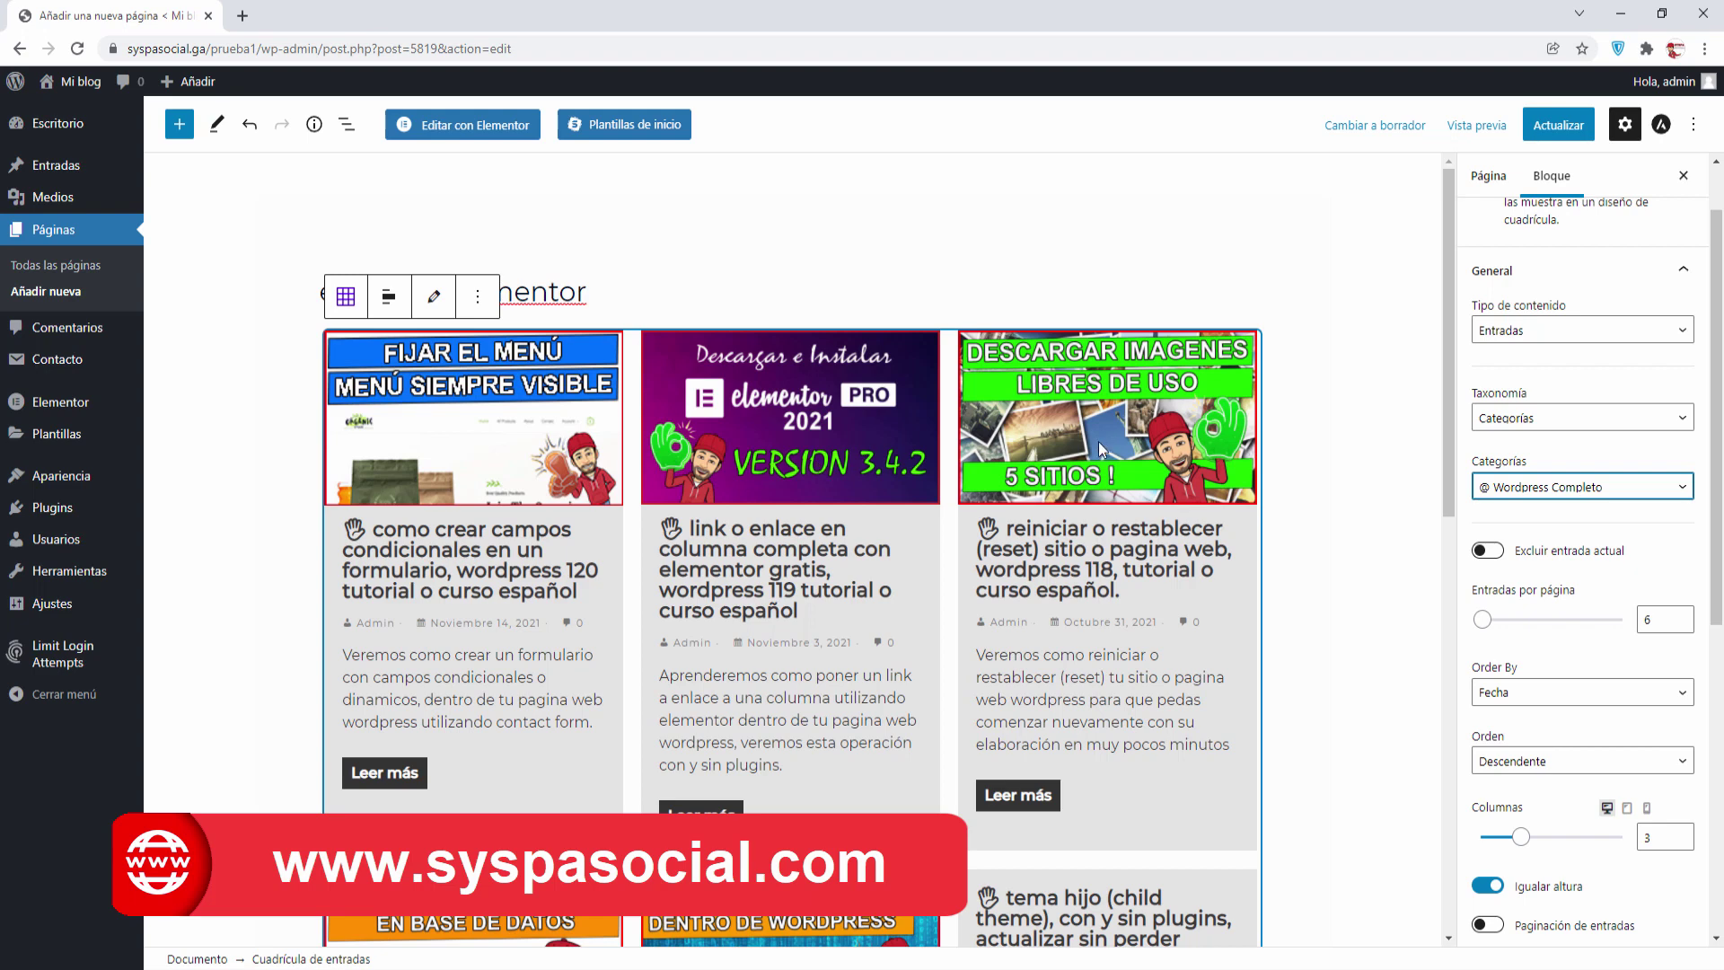
- Try the Wordpress Avanzado category on the post grid and switch back to @ Wordpress Completo
left_click(1507, 487)
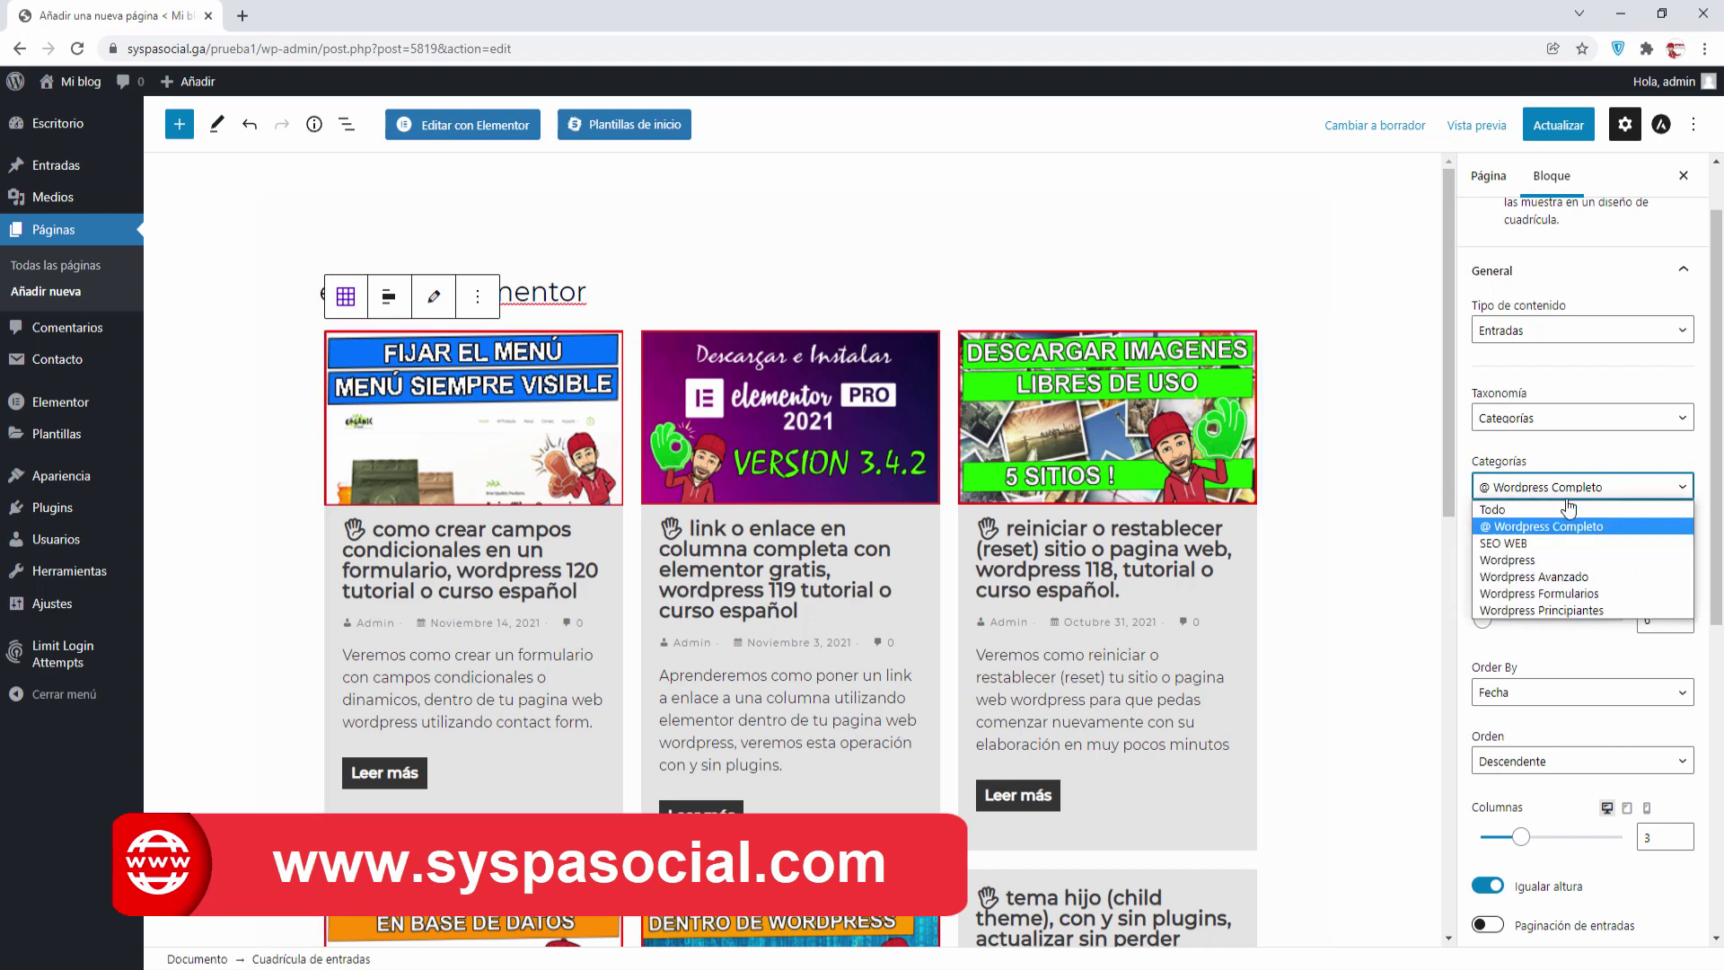
left_click(1571, 576)
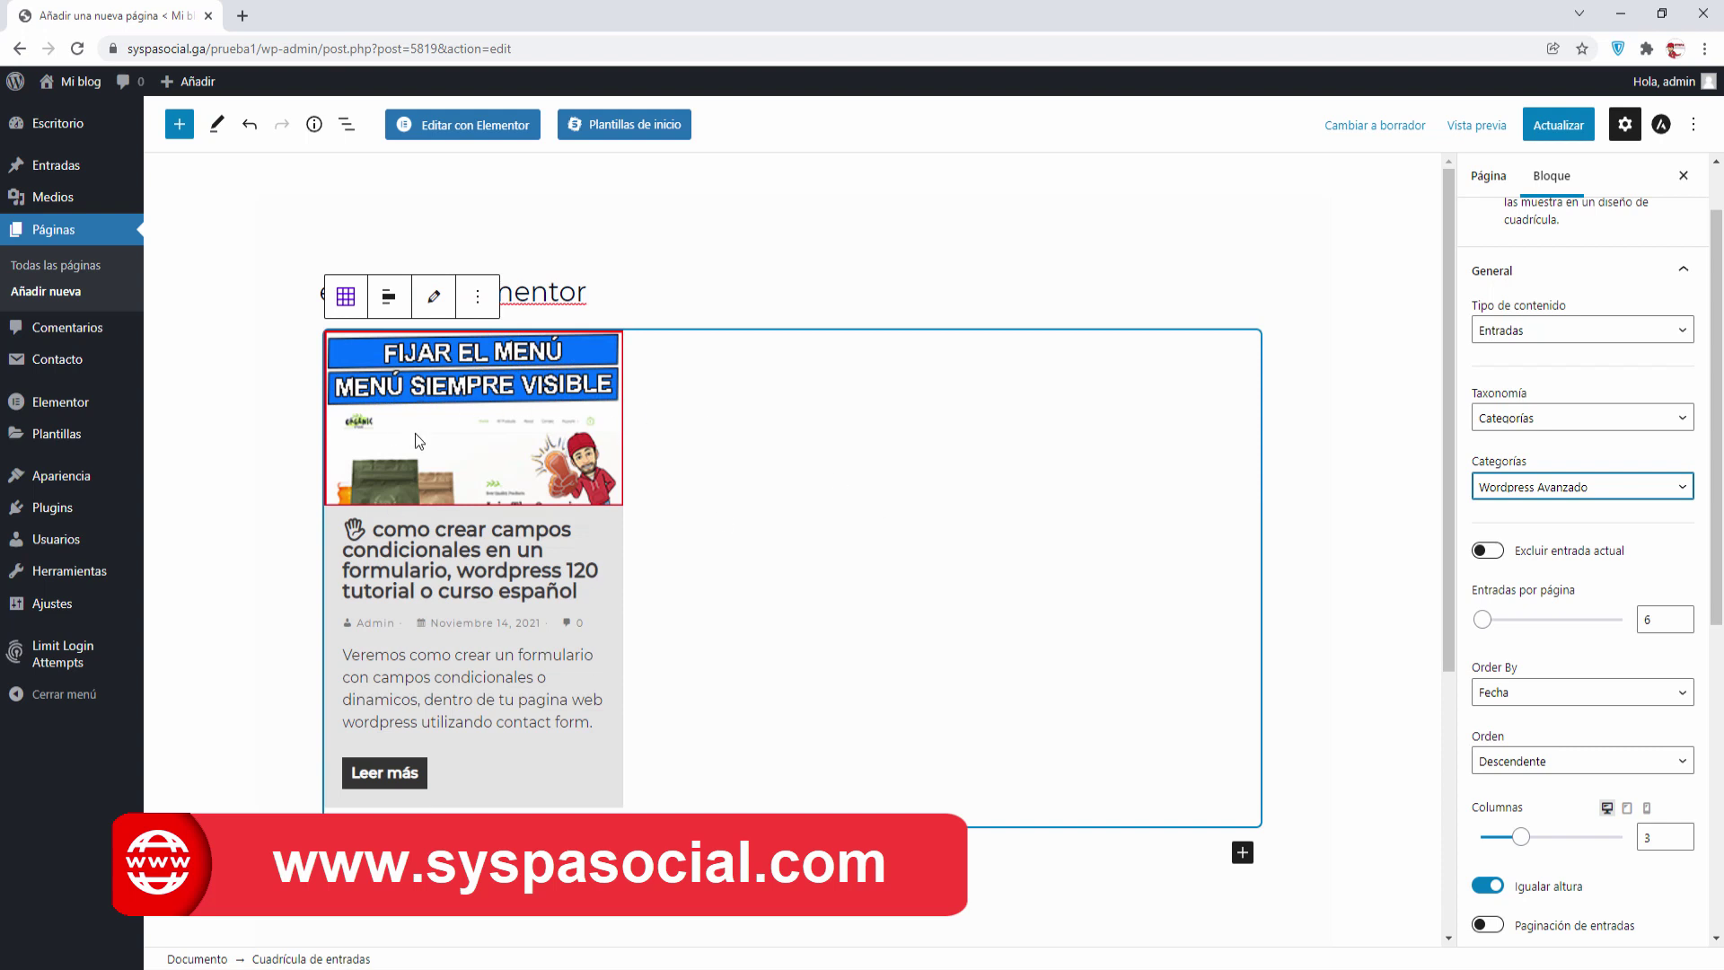
left_click(1539, 487)
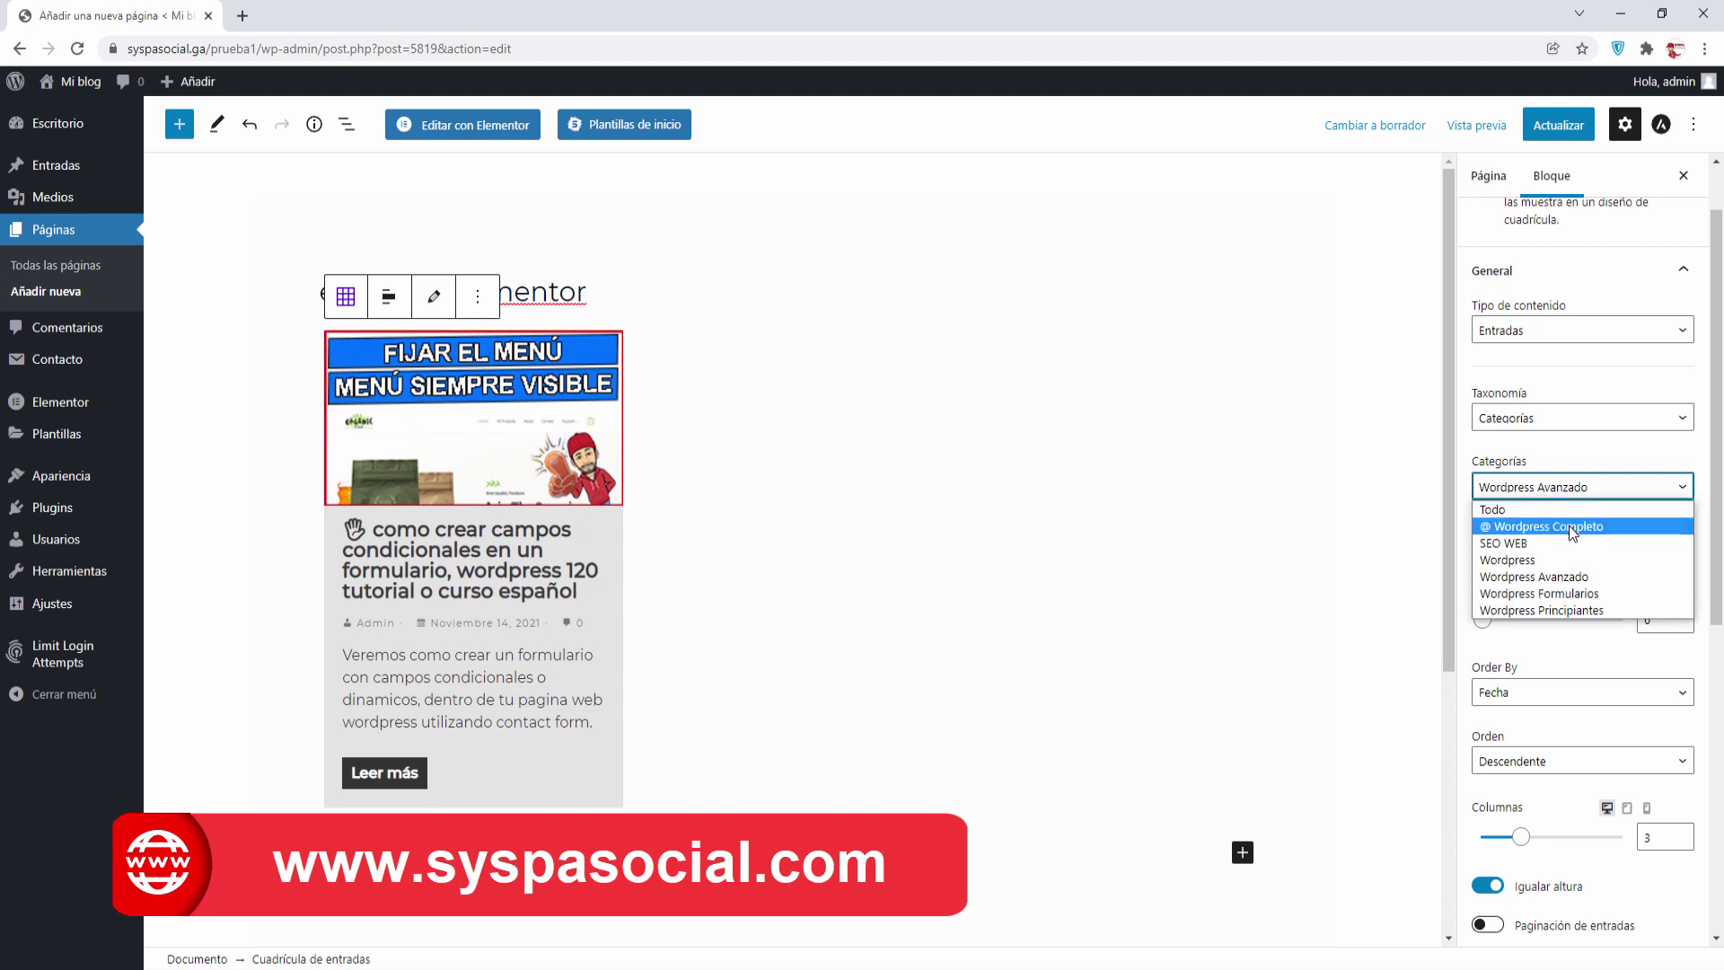
left_click(1570, 525)
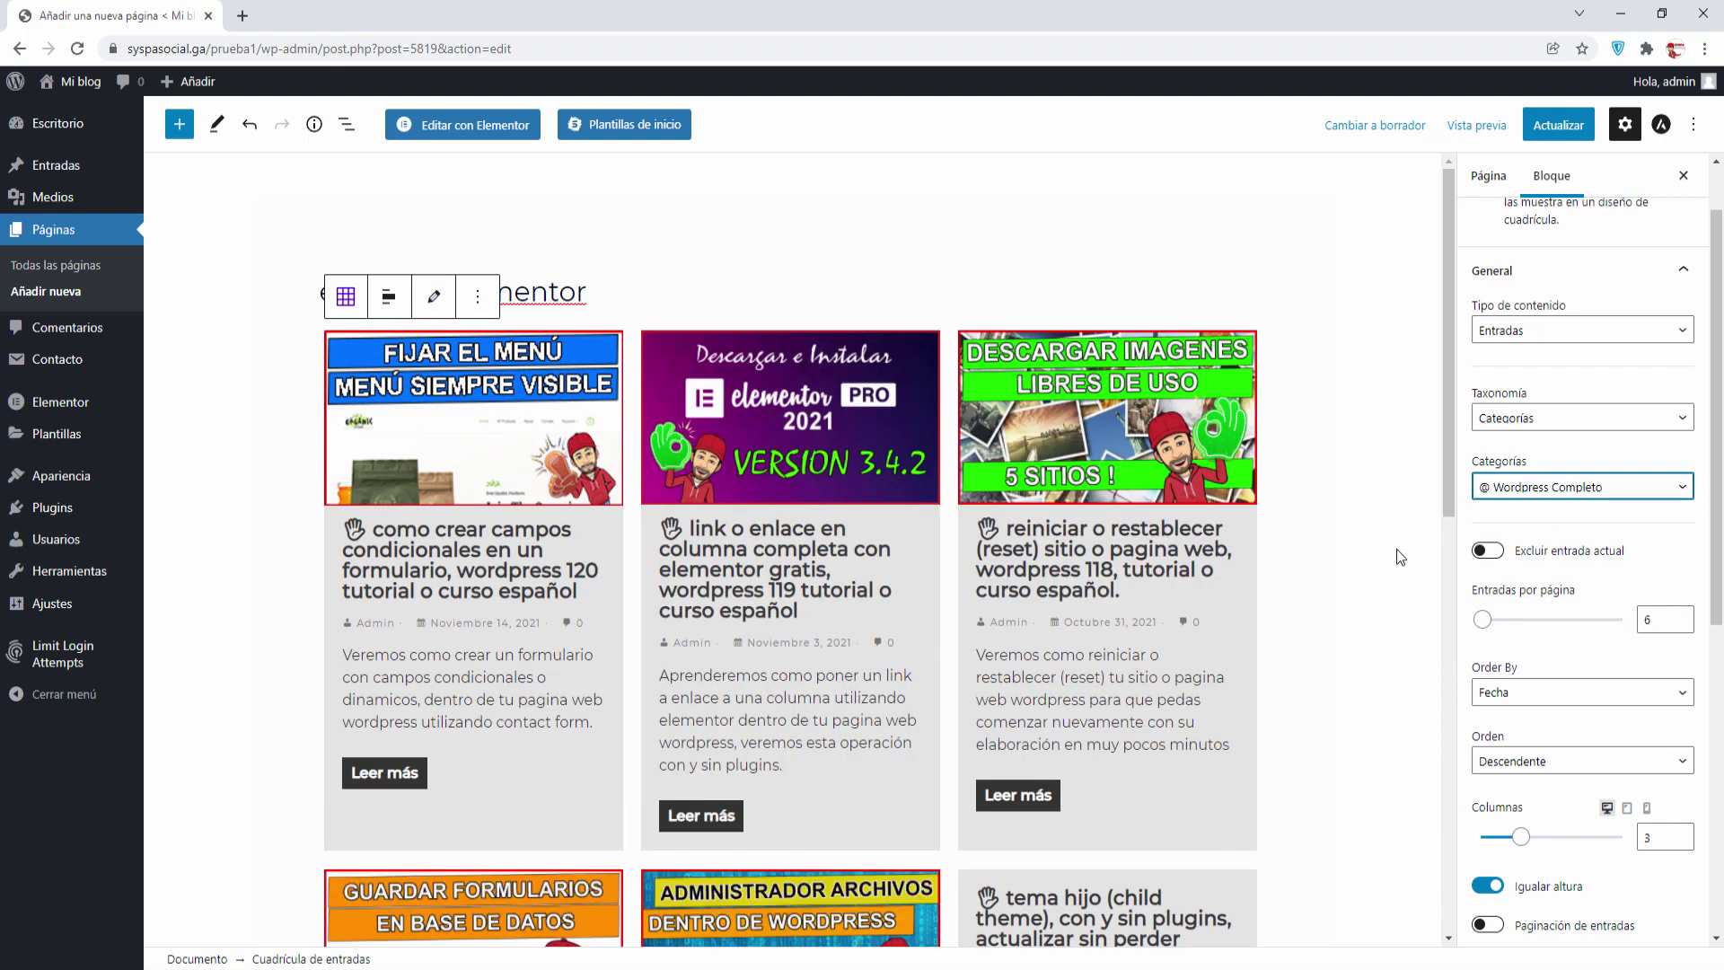
- Examine the post grid's sort criteria and order direction options, keeping Fecha and Descendente, and look through the displayed posts
scroll(1573, 566, "down", 1)
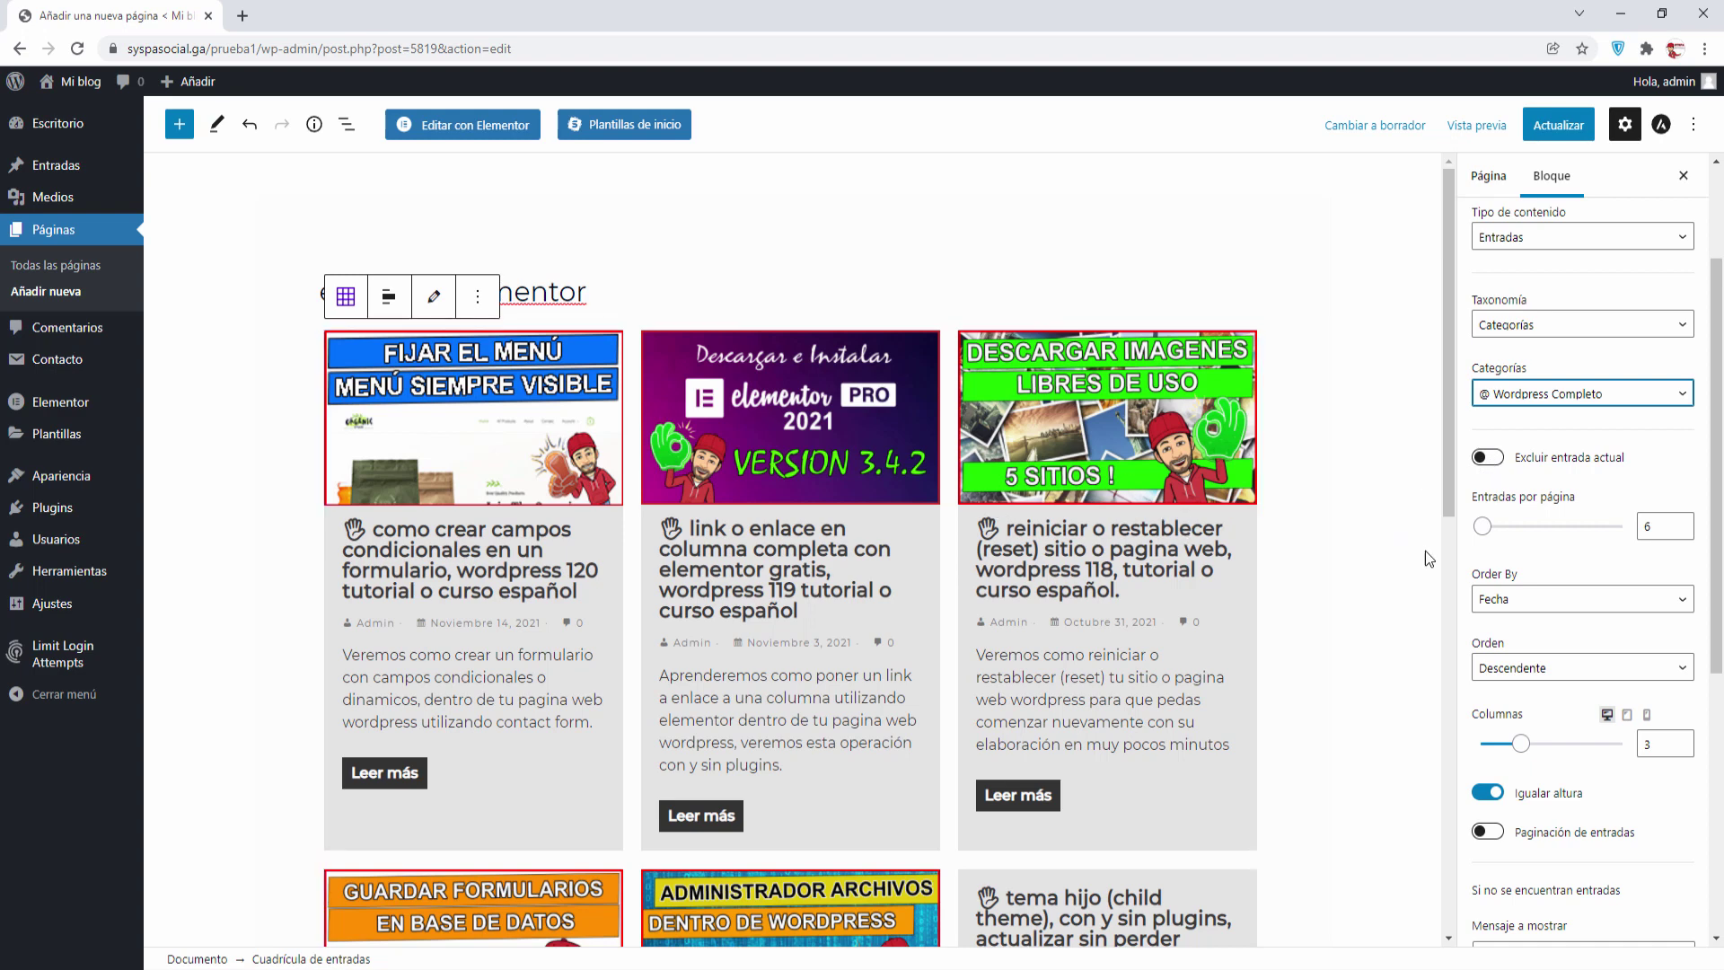
scroll(1374, 575, "down", 3)
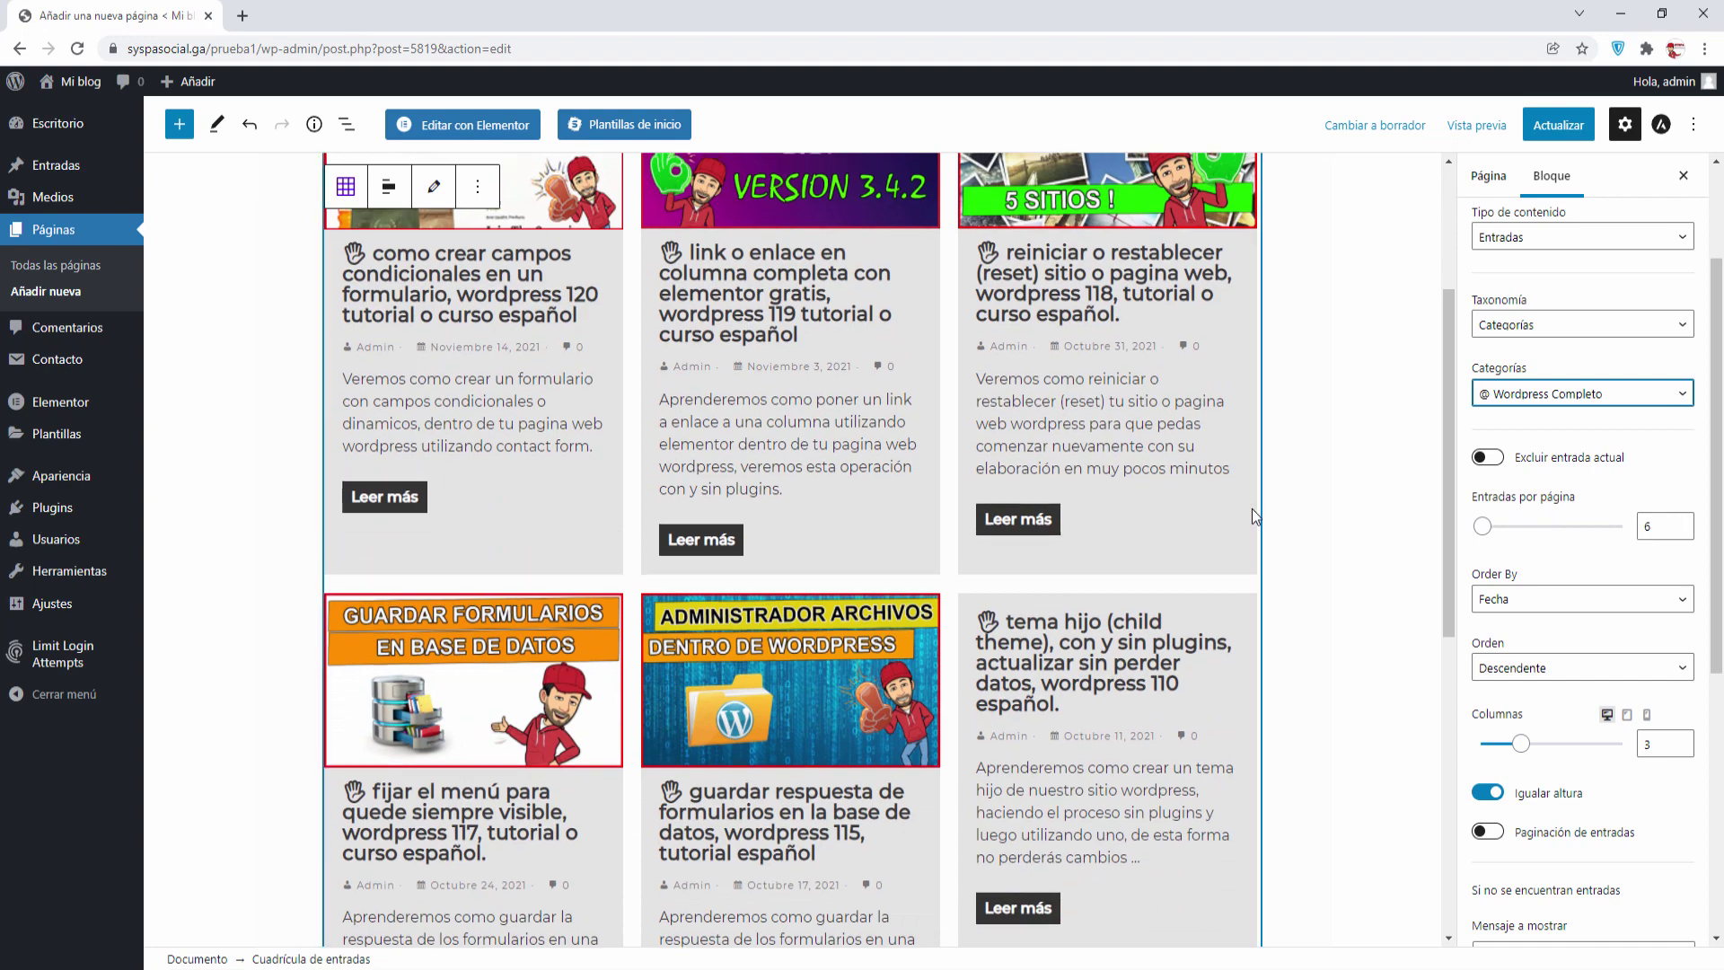
scroll(1257, 514, "down", 1)
scroll(1266, 521, "down", 2)
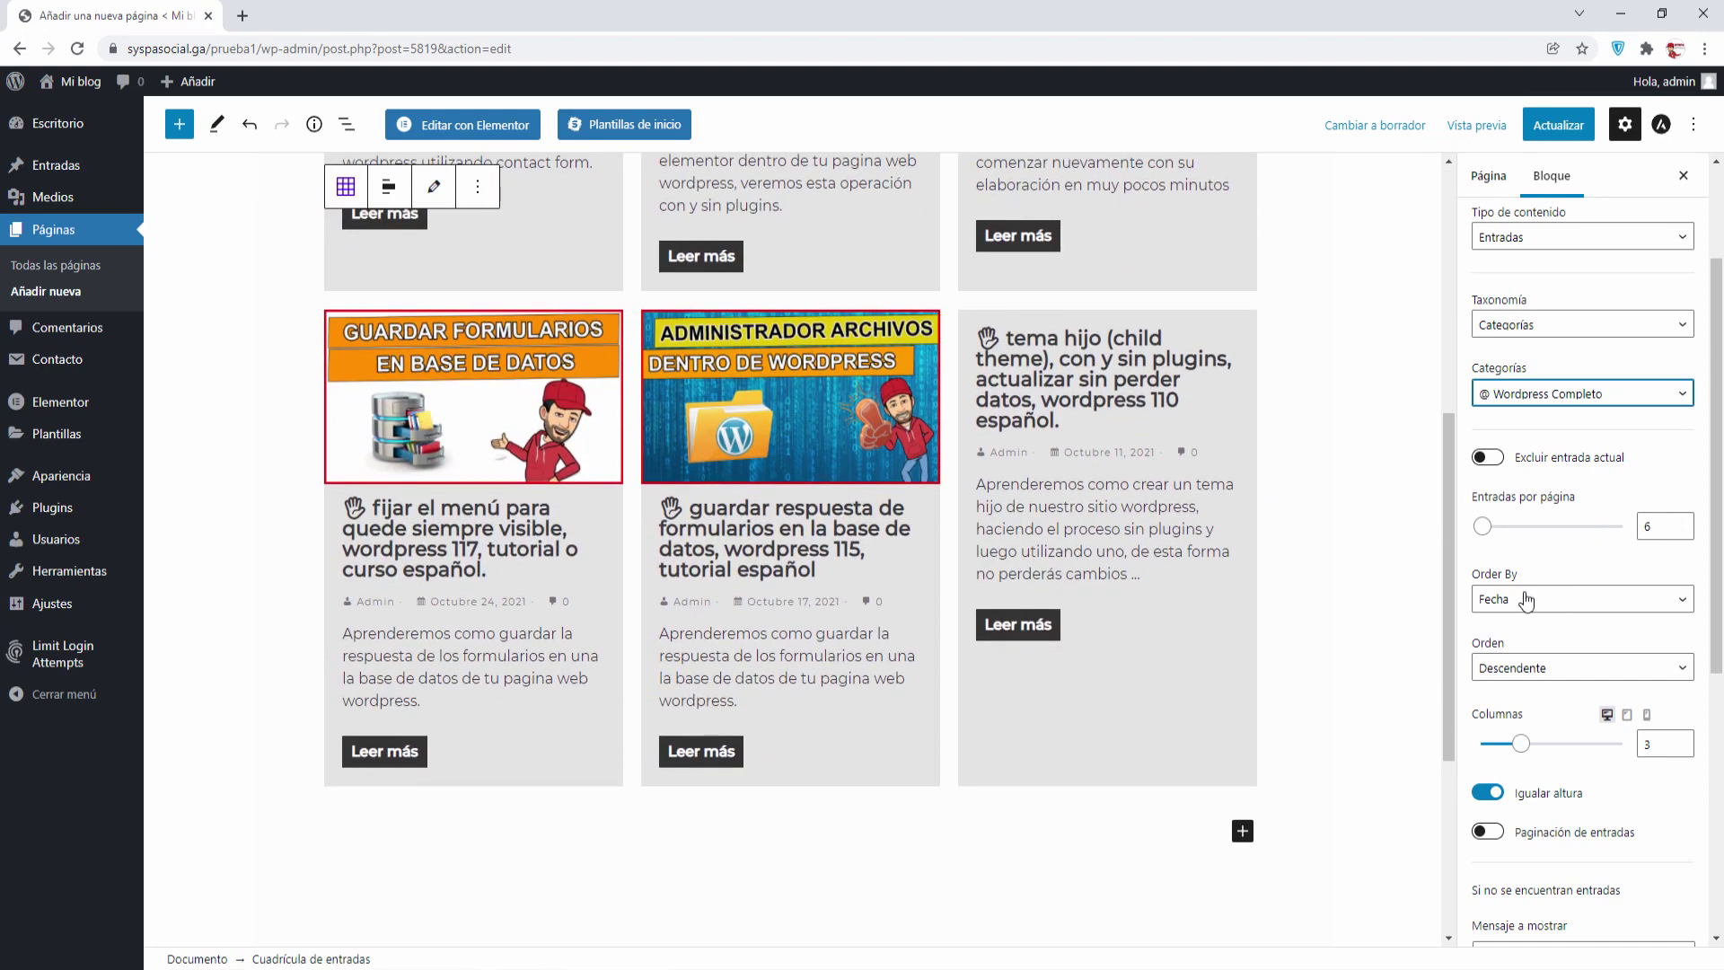
left_click(1566, 602)
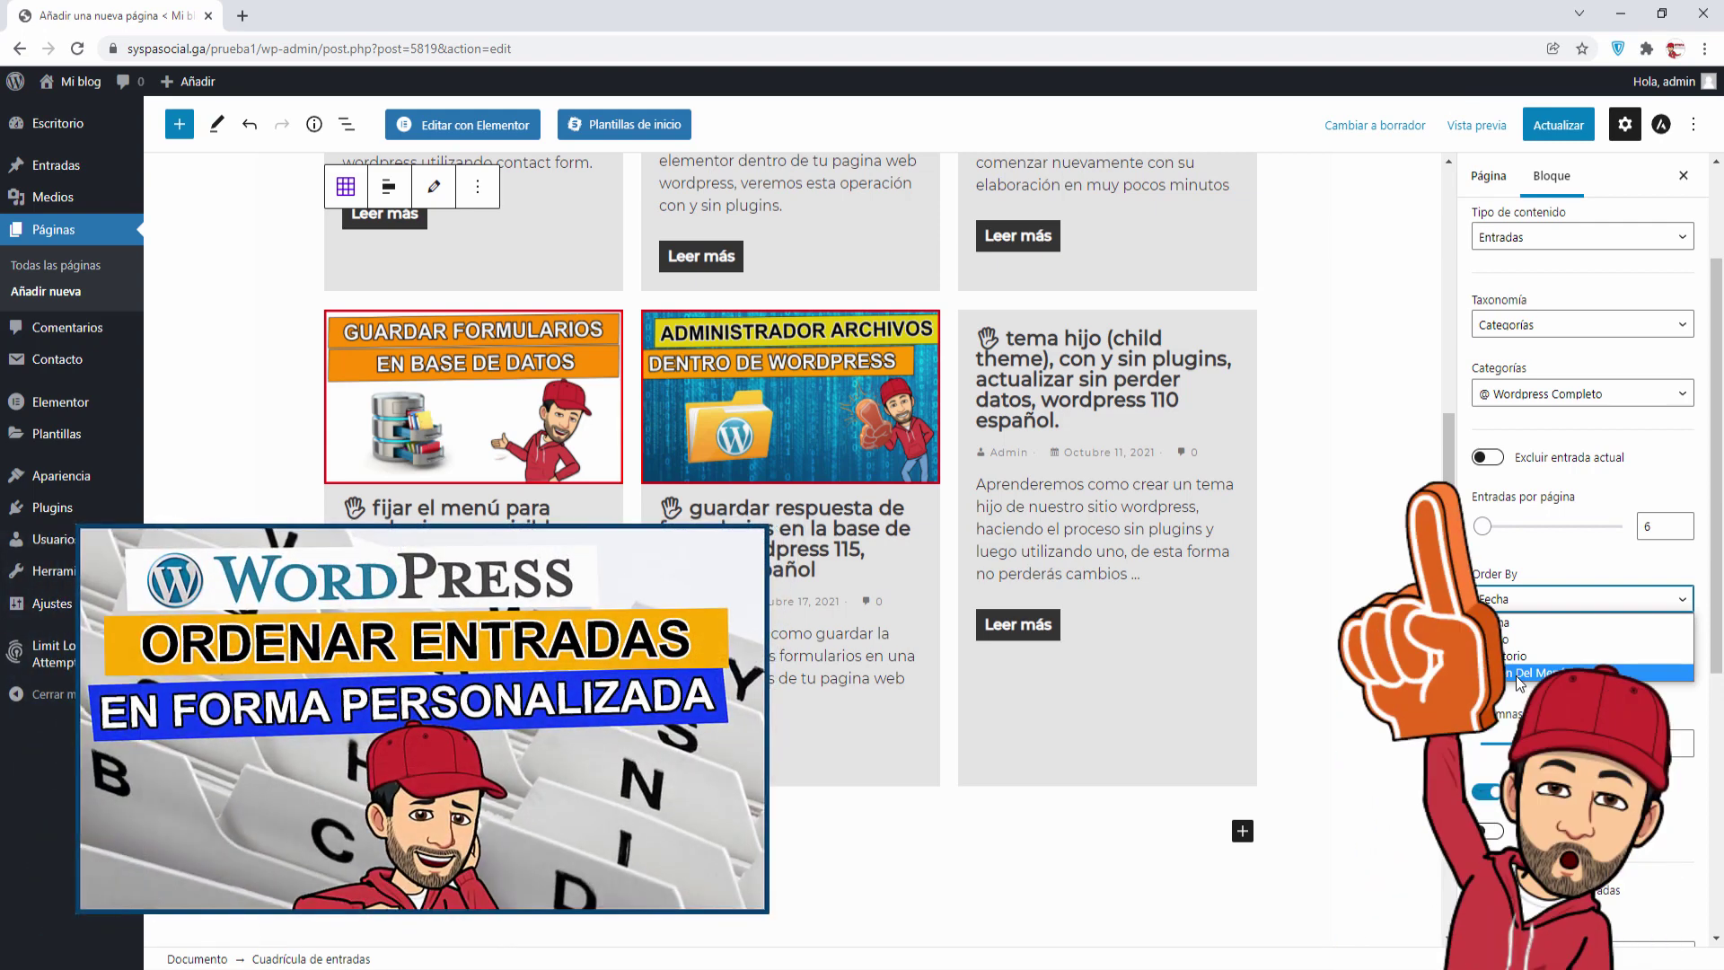
left_click(1538, 623)
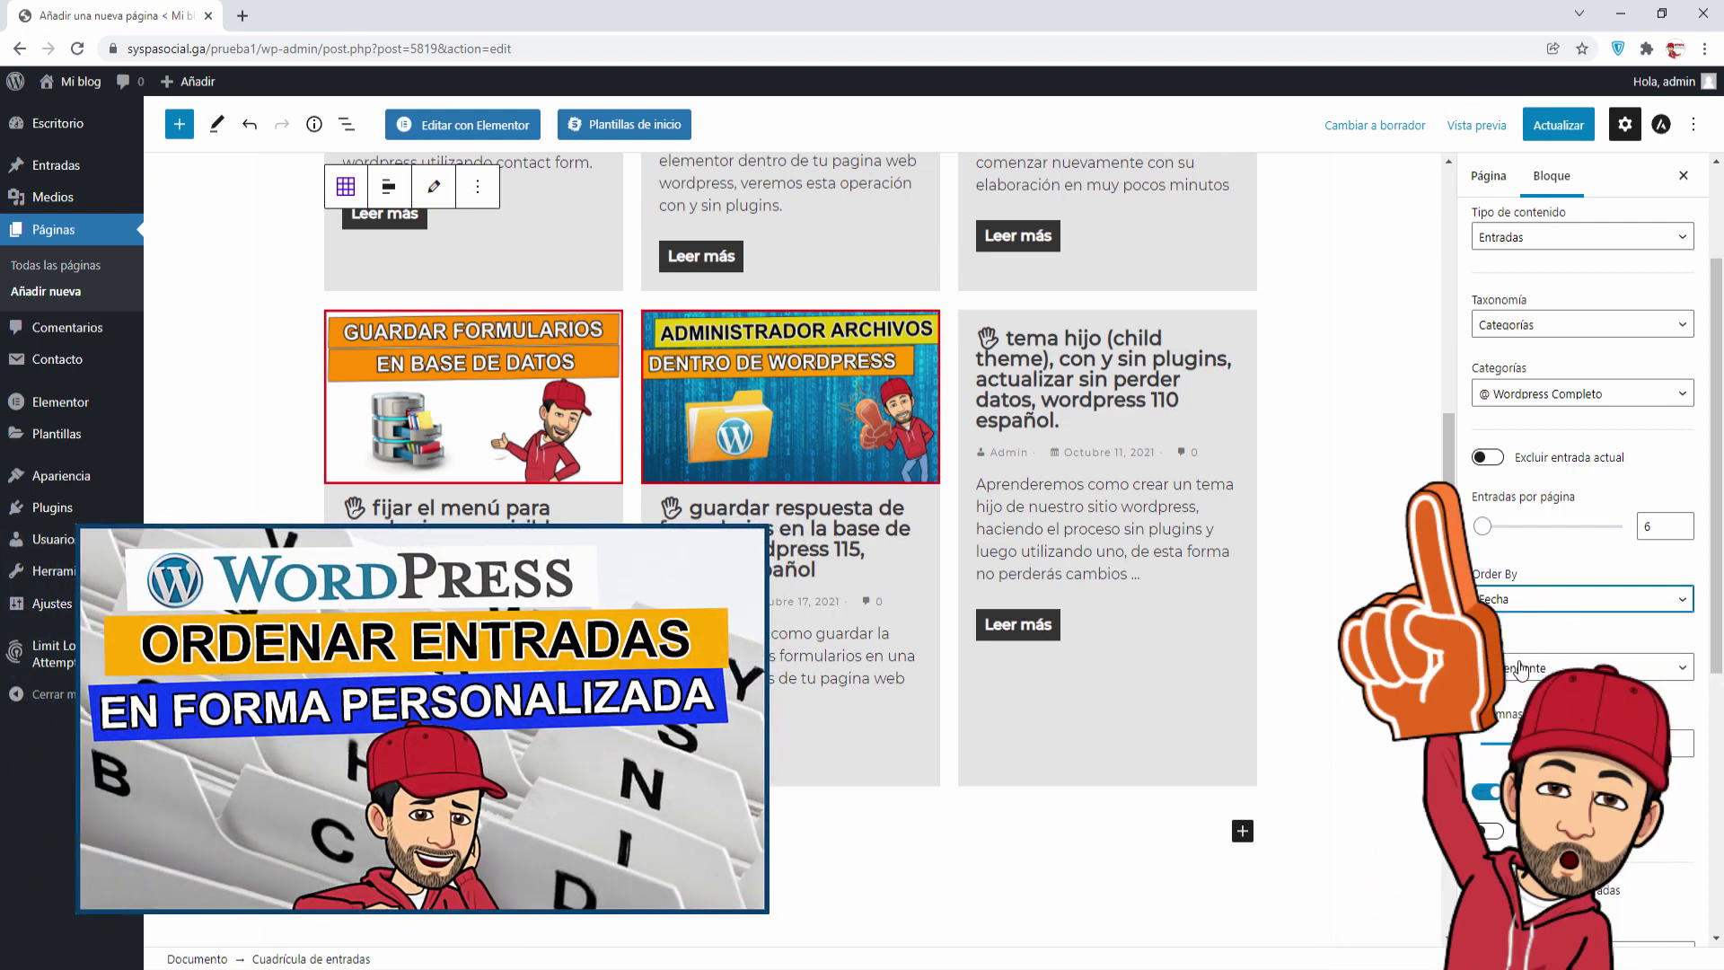
left_click(1544, 668)
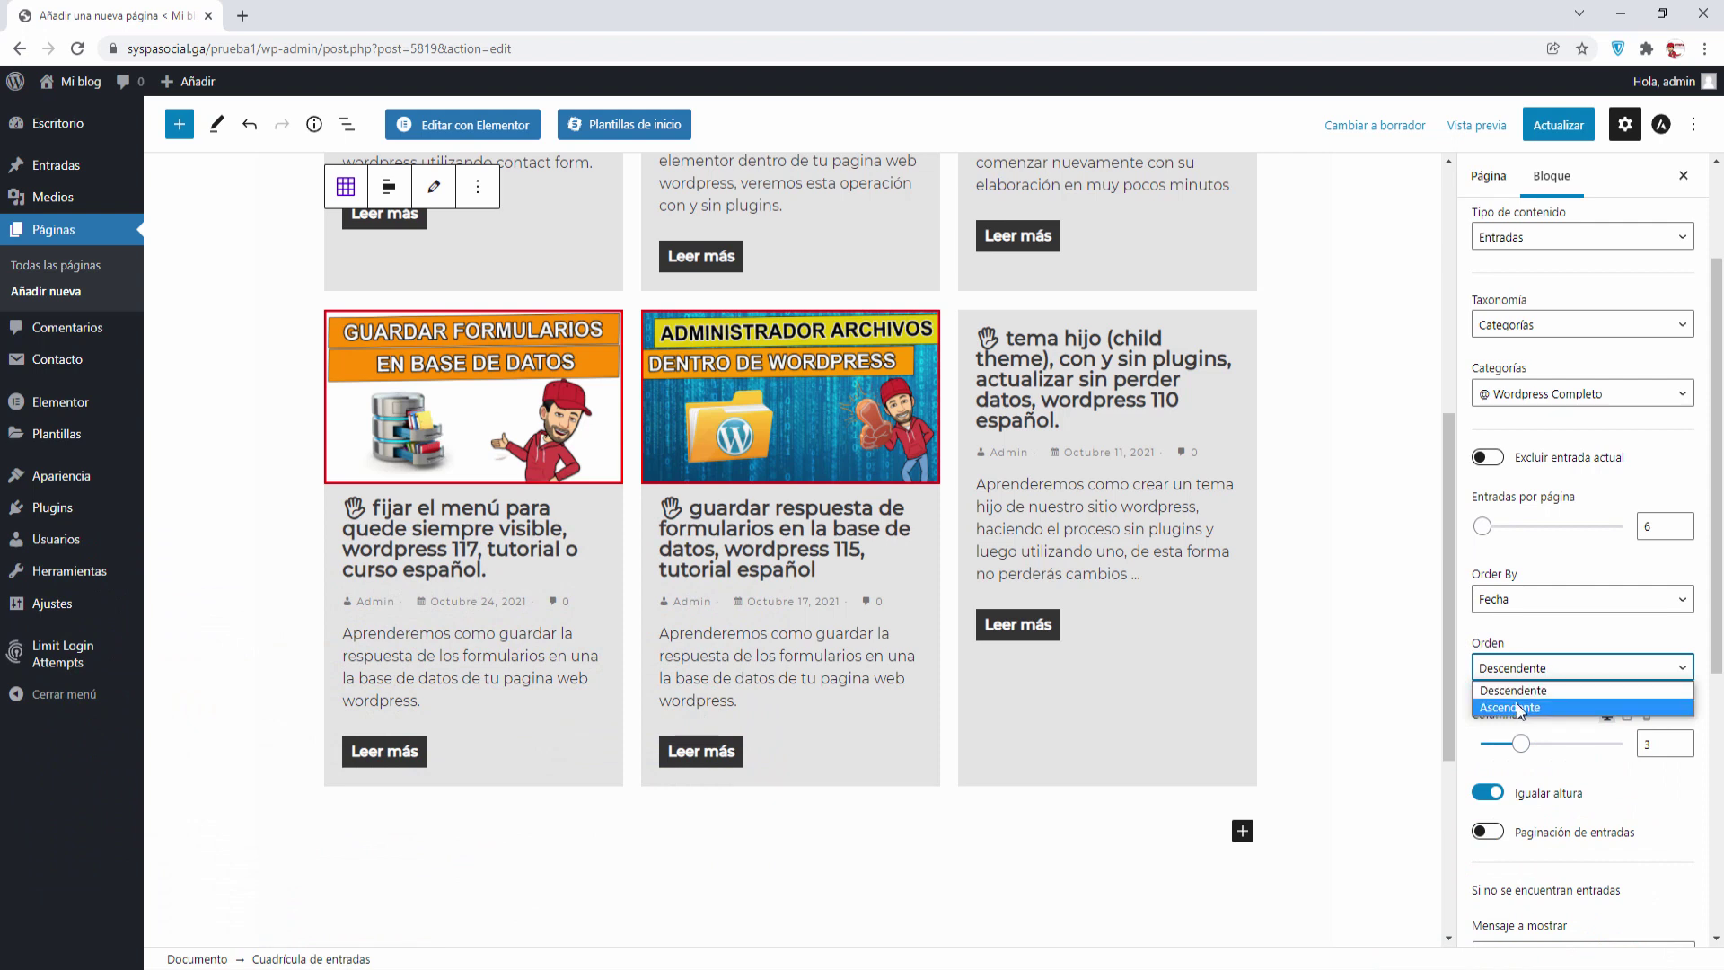
left_click(1687, 794)
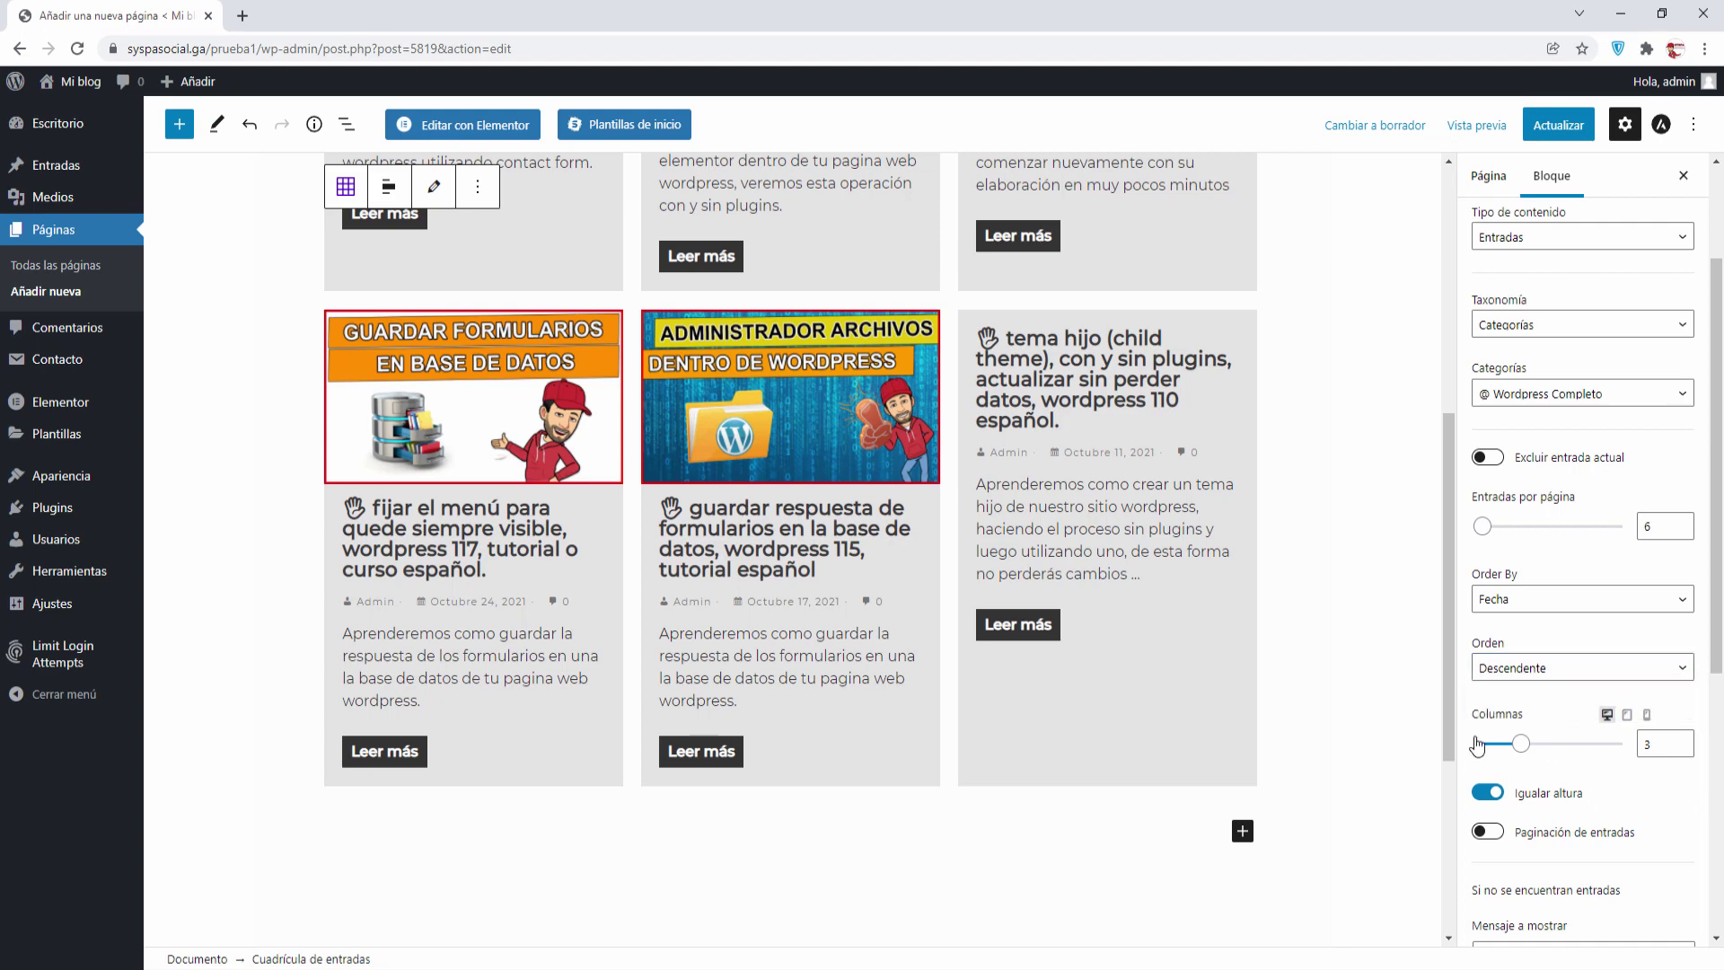
scroll(1150, 621, "up", 6)
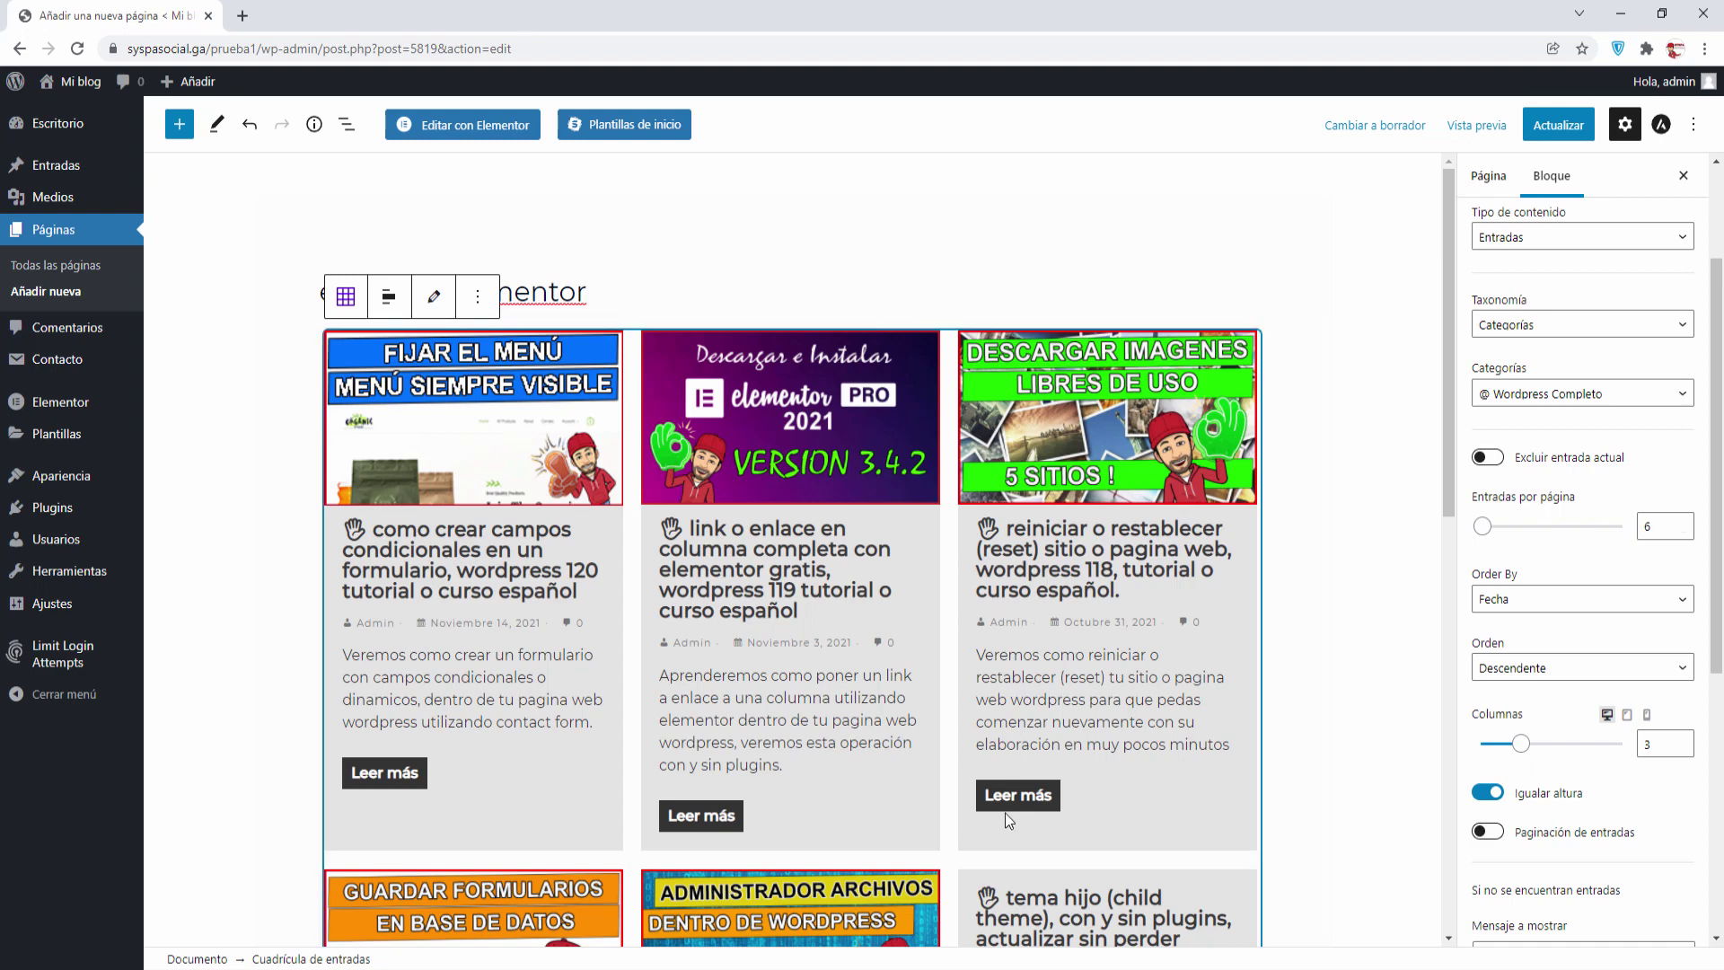
- Try a two-column layout for the post grid, review the posts, and set the columns back to 3
left_click(1683, 750)
scroll(1100, 659, "down", 5)
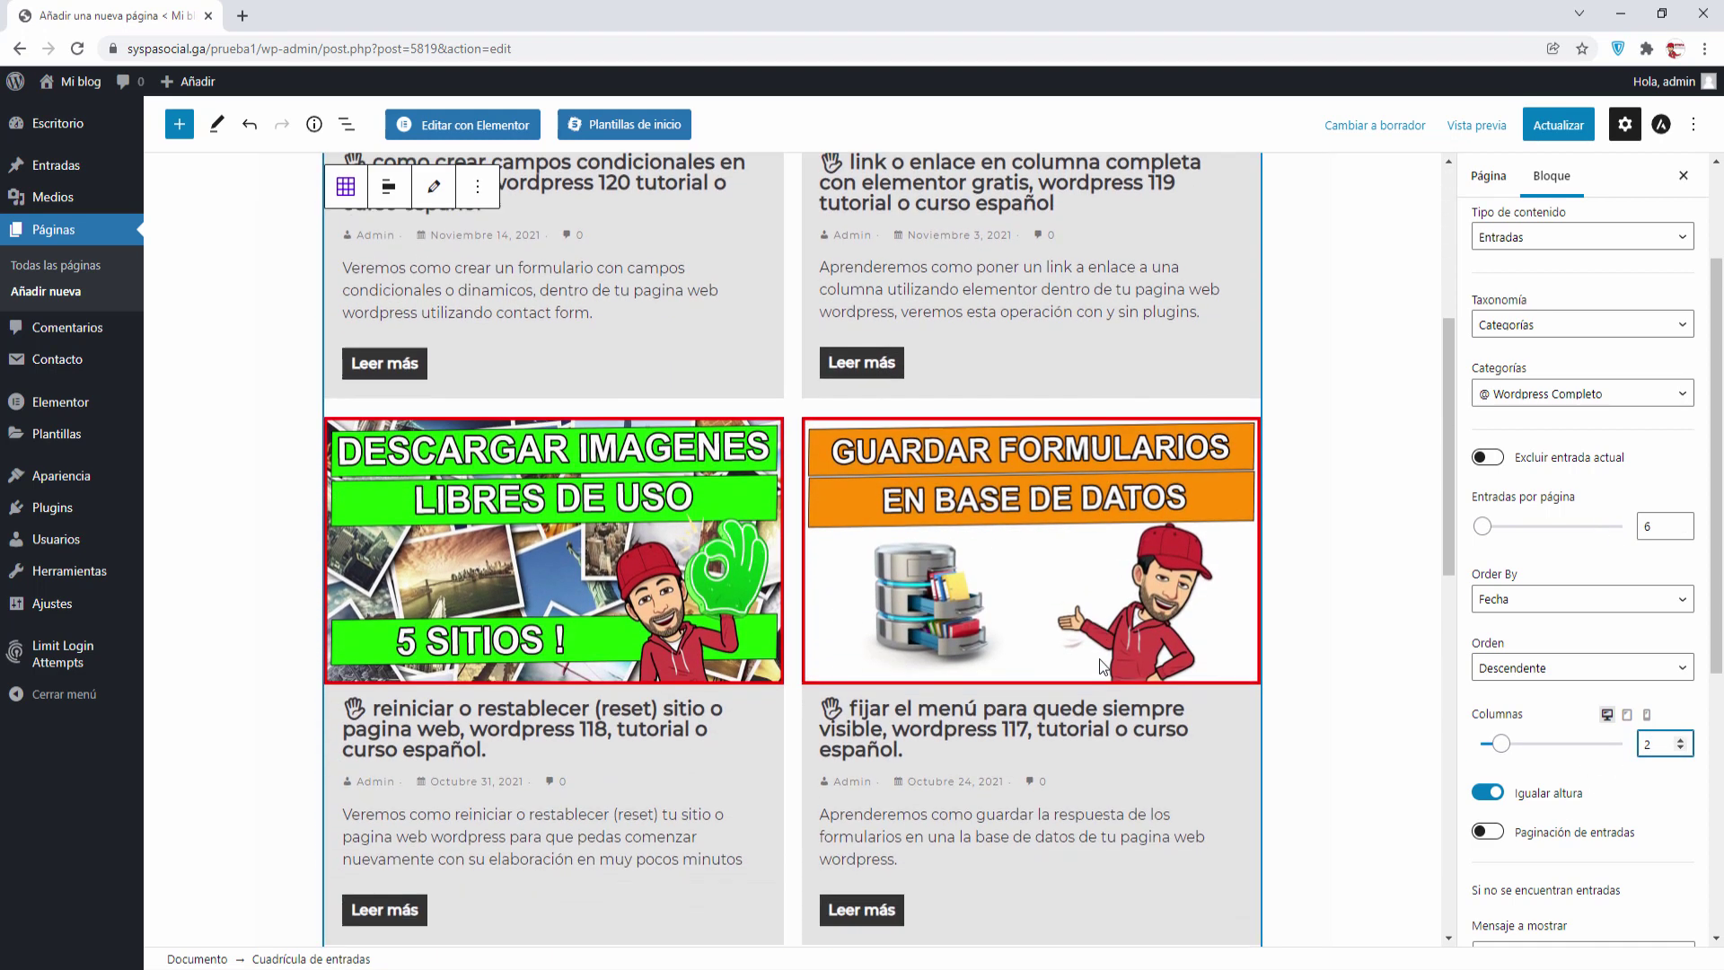
scroll(1103, 666, "down", 8)
scroll(1103, 666, "up", 3)
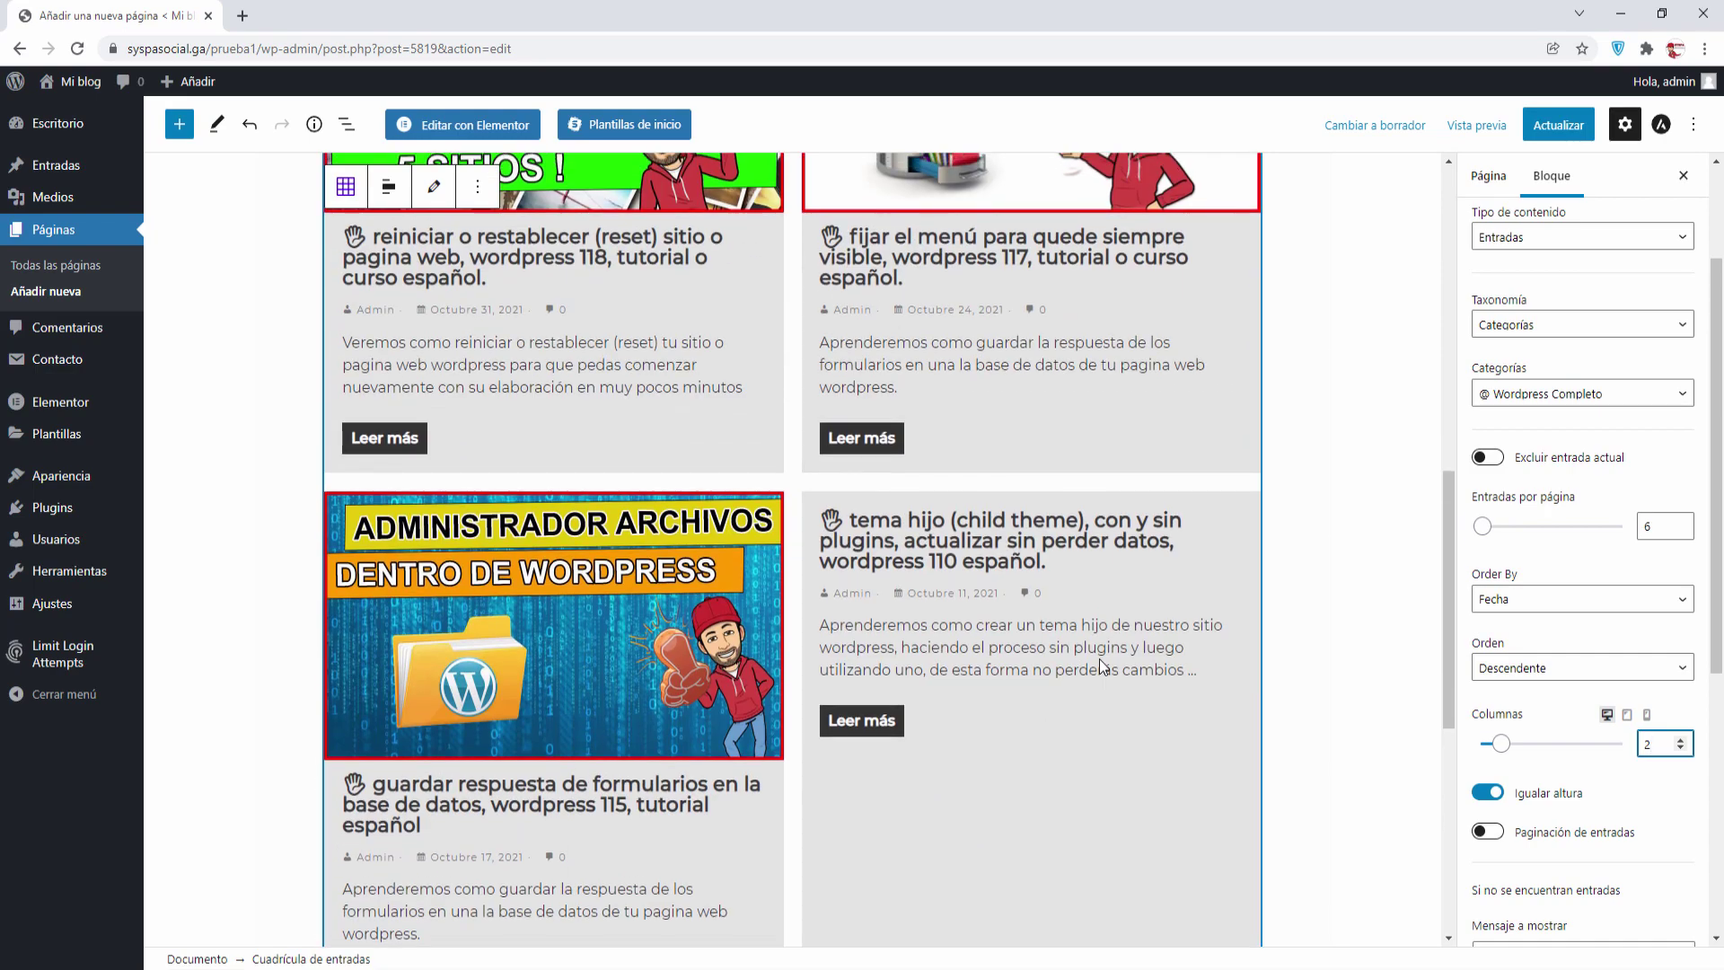
scroll(1102, 666, "up", 9)
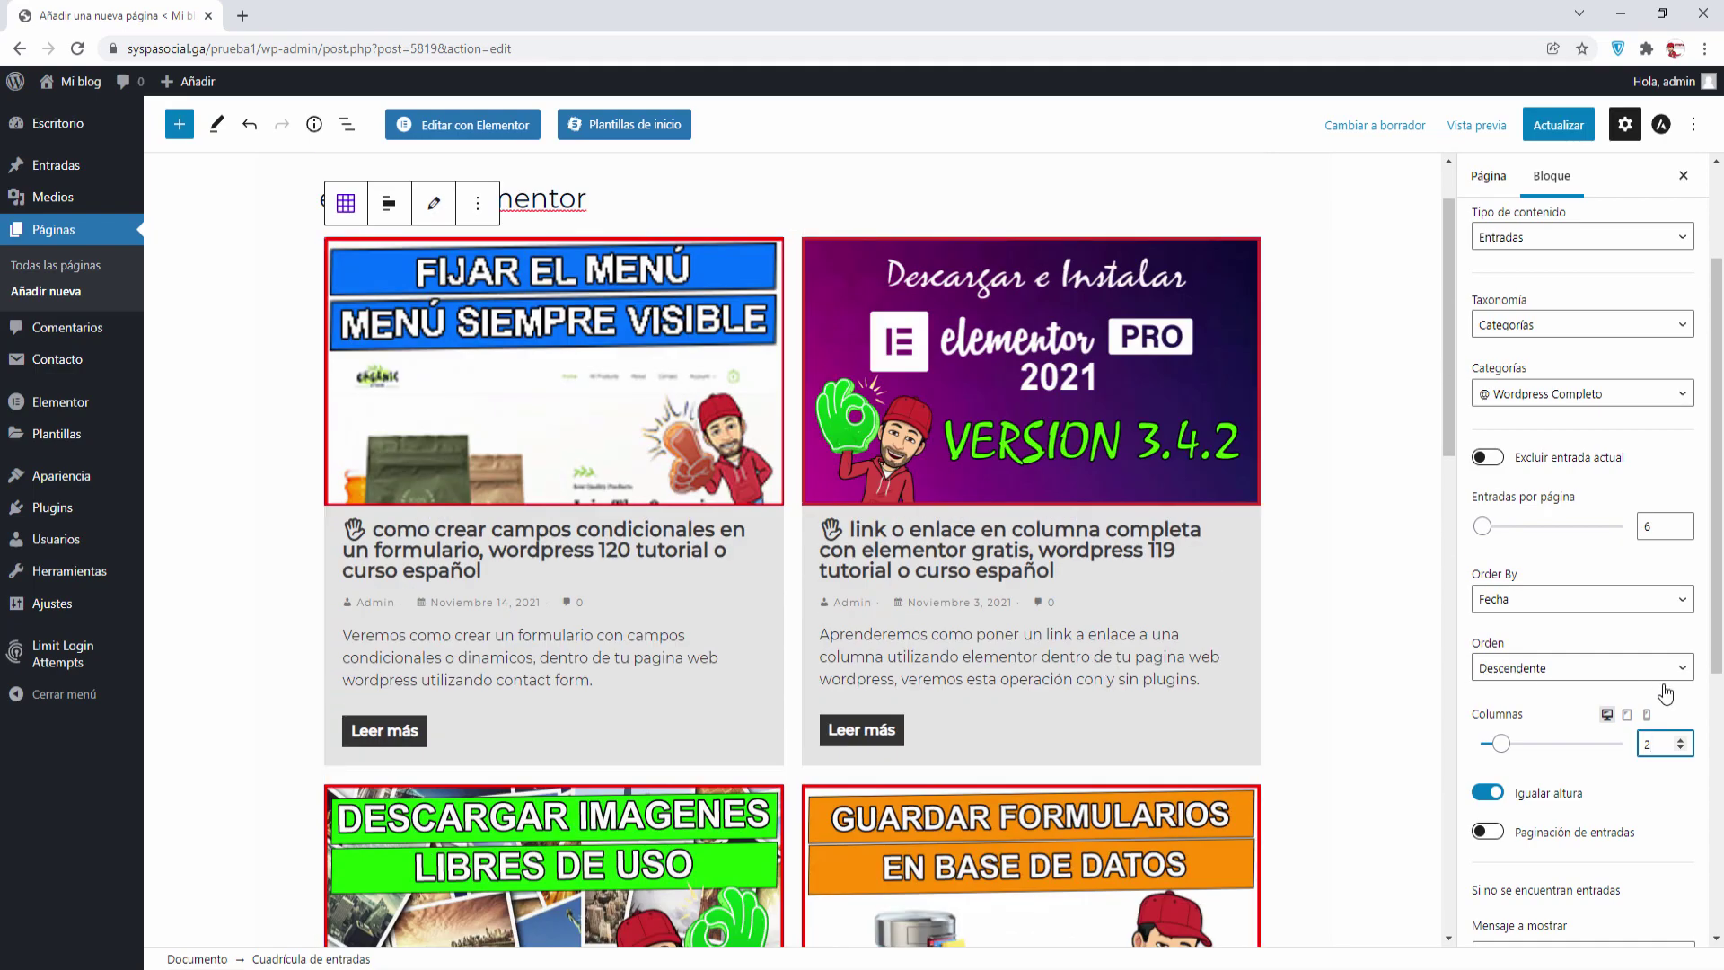
left_click(1680, 738)
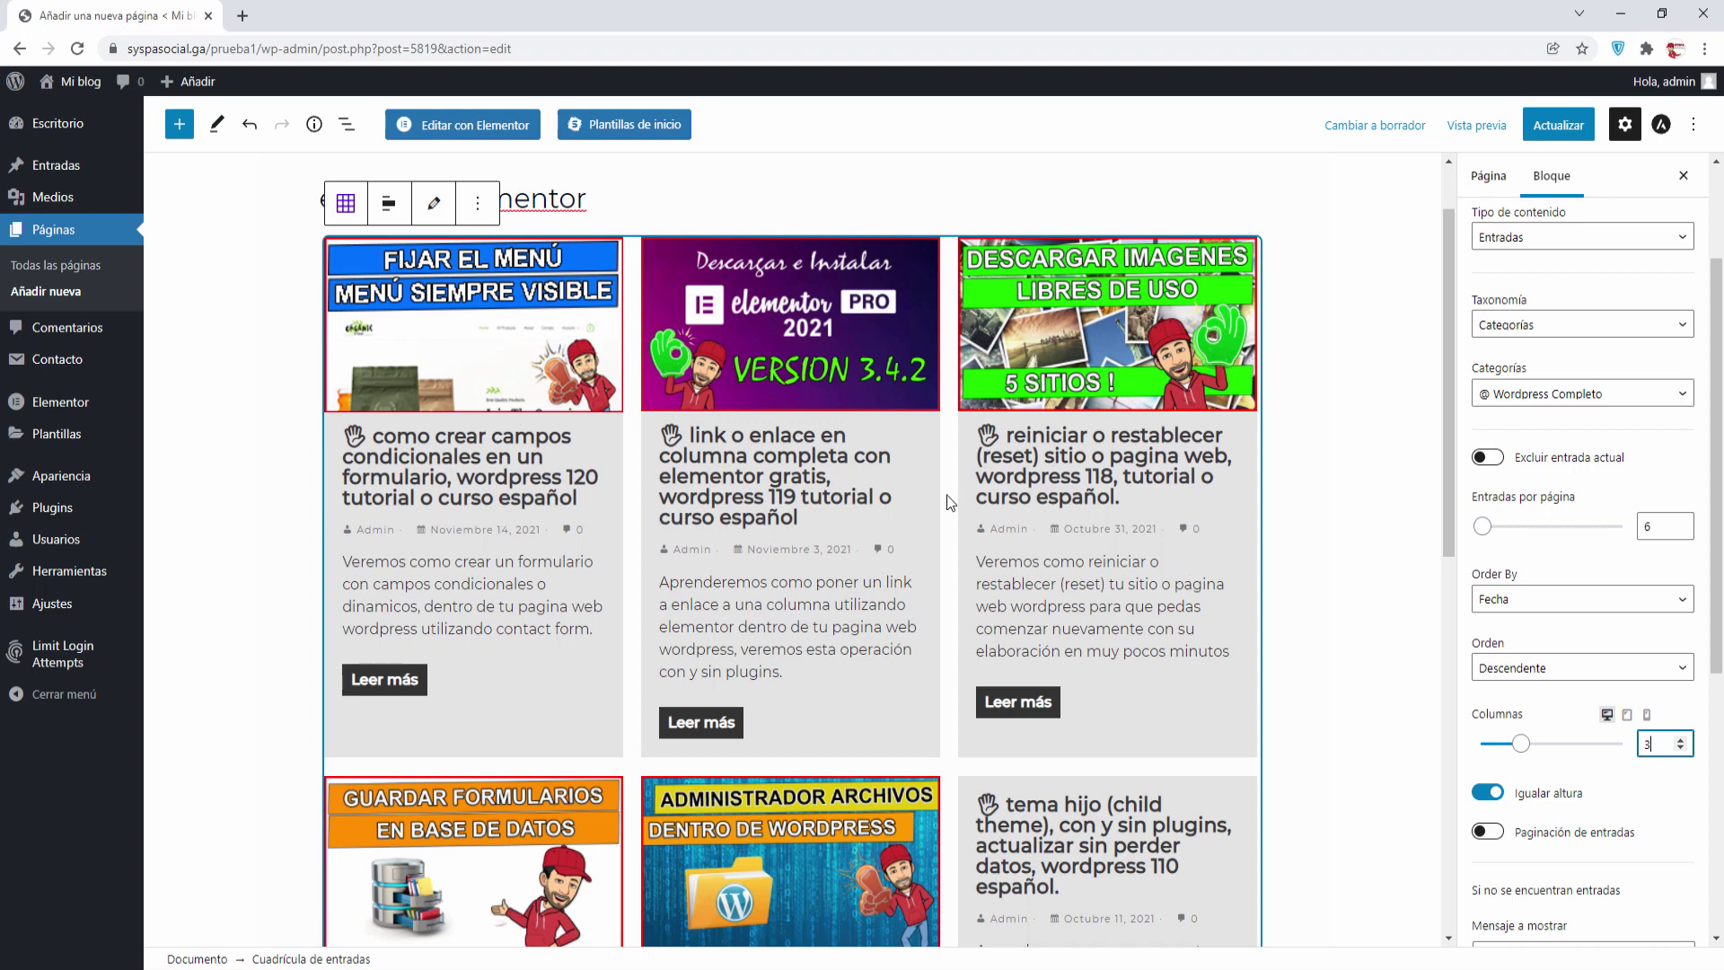
- Enable pagination for the post grid and set its page limit to 30
scroll(1562, 629, "down", 3)
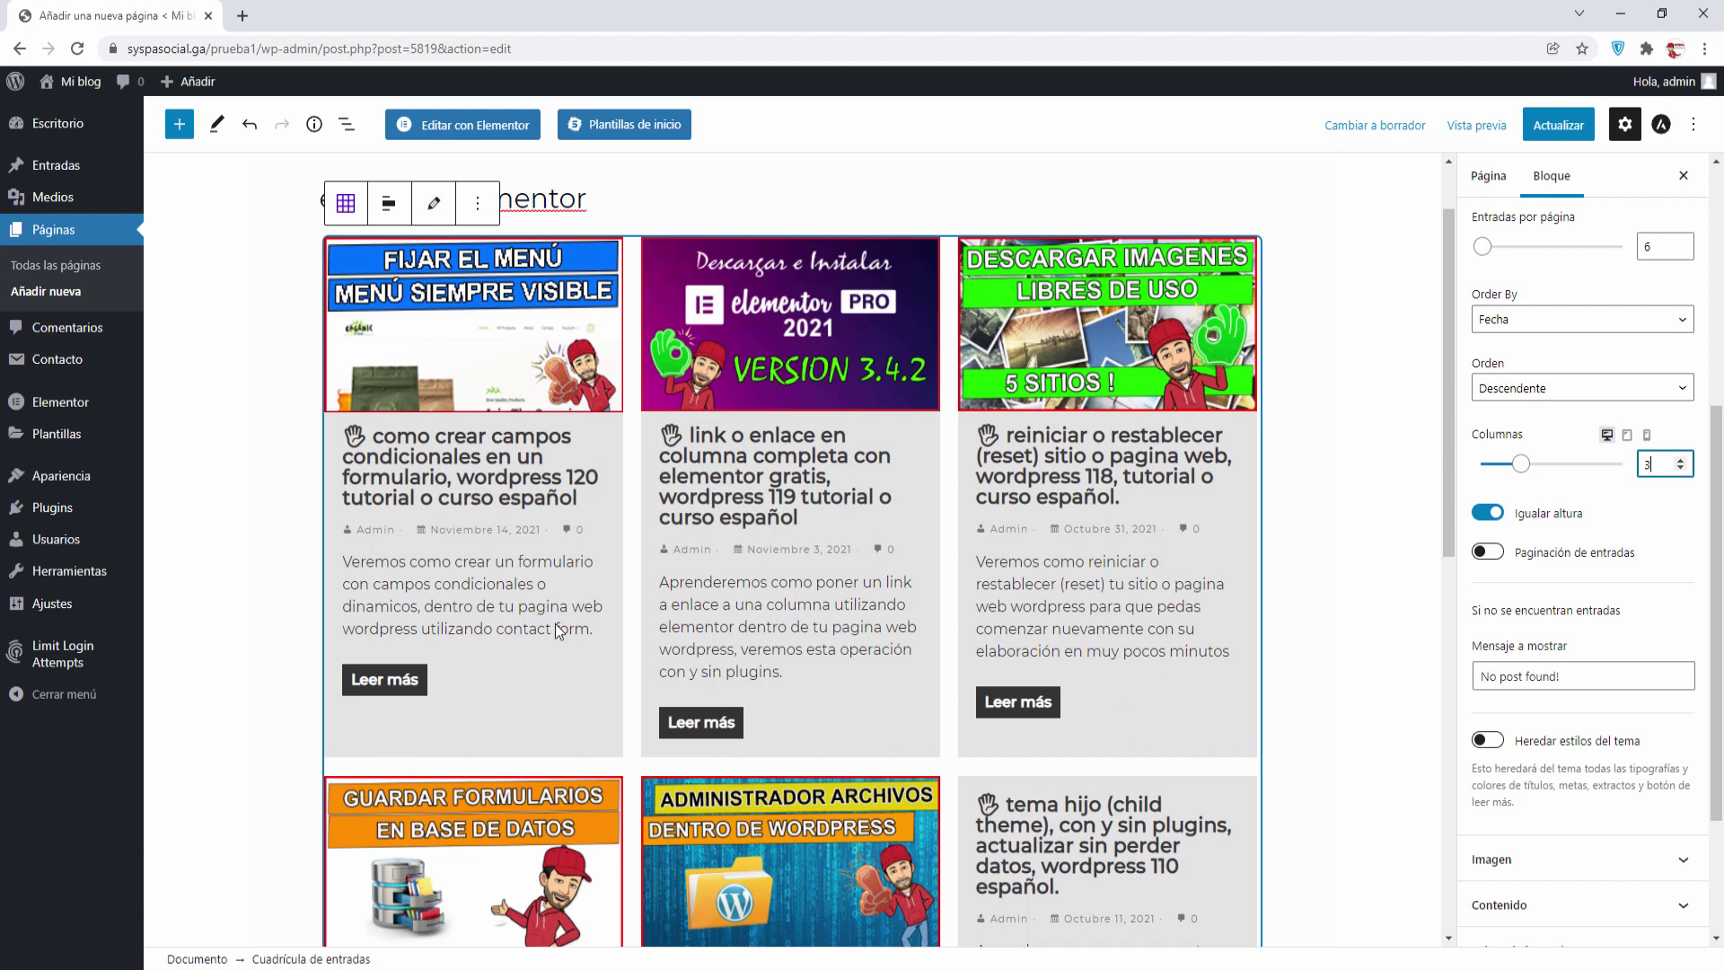
left_click(1496, 554)
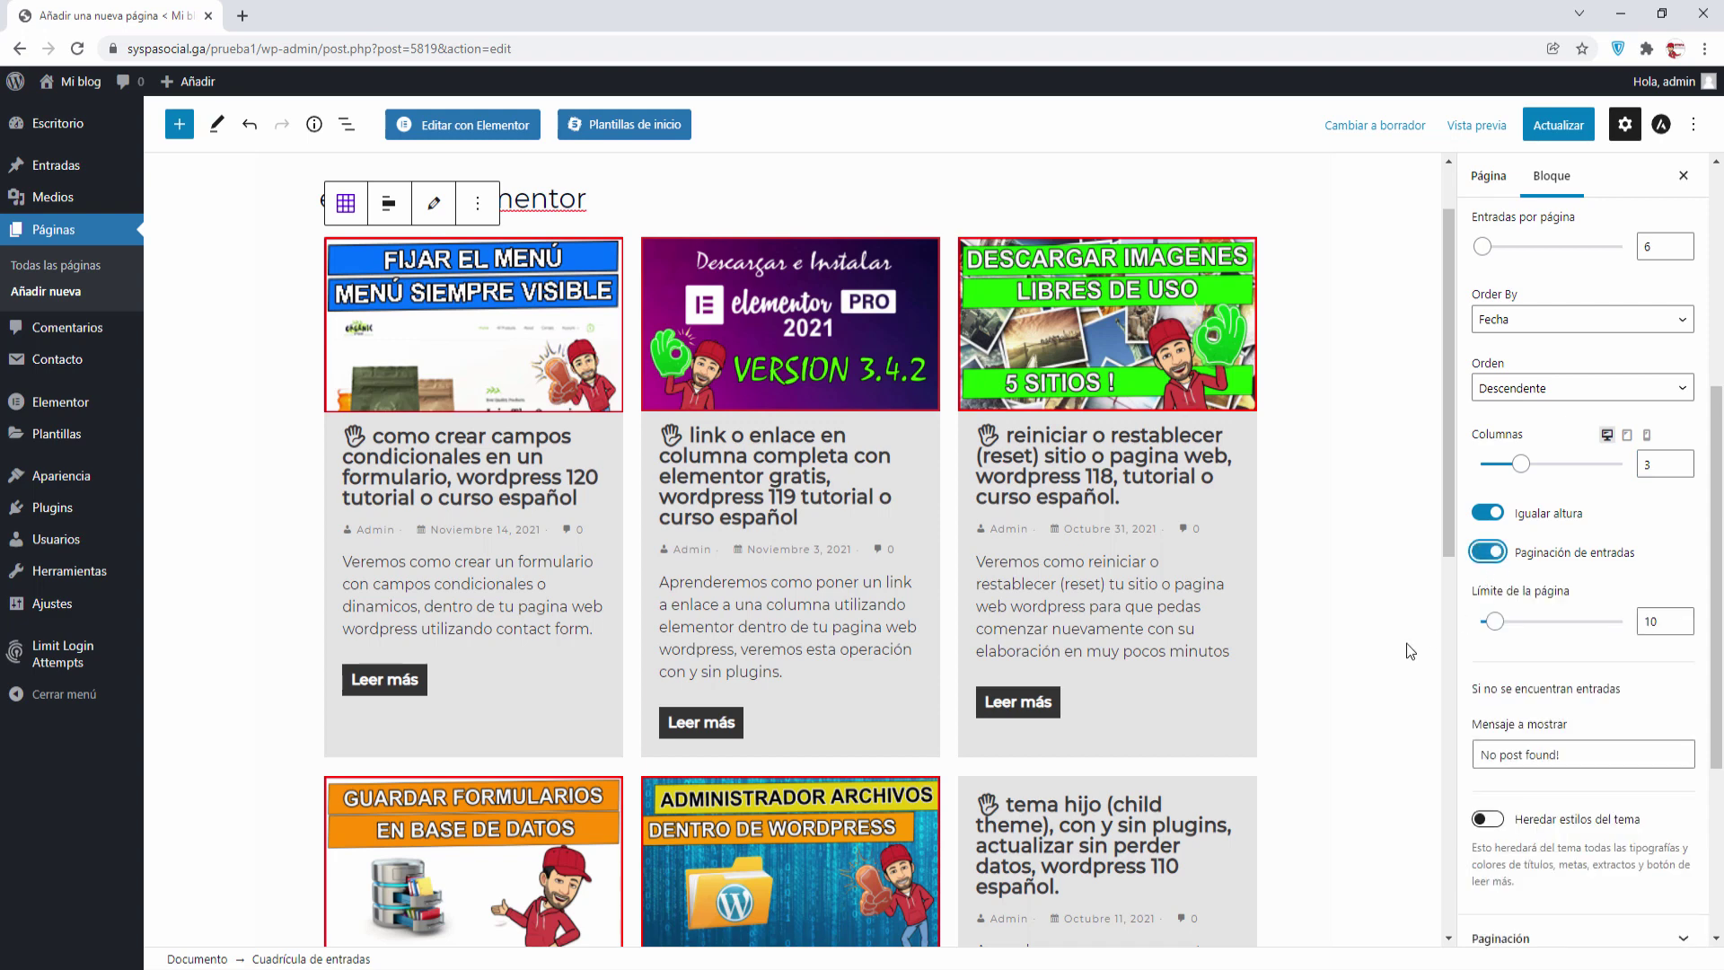
scroll(1406, 643, "down", 6)
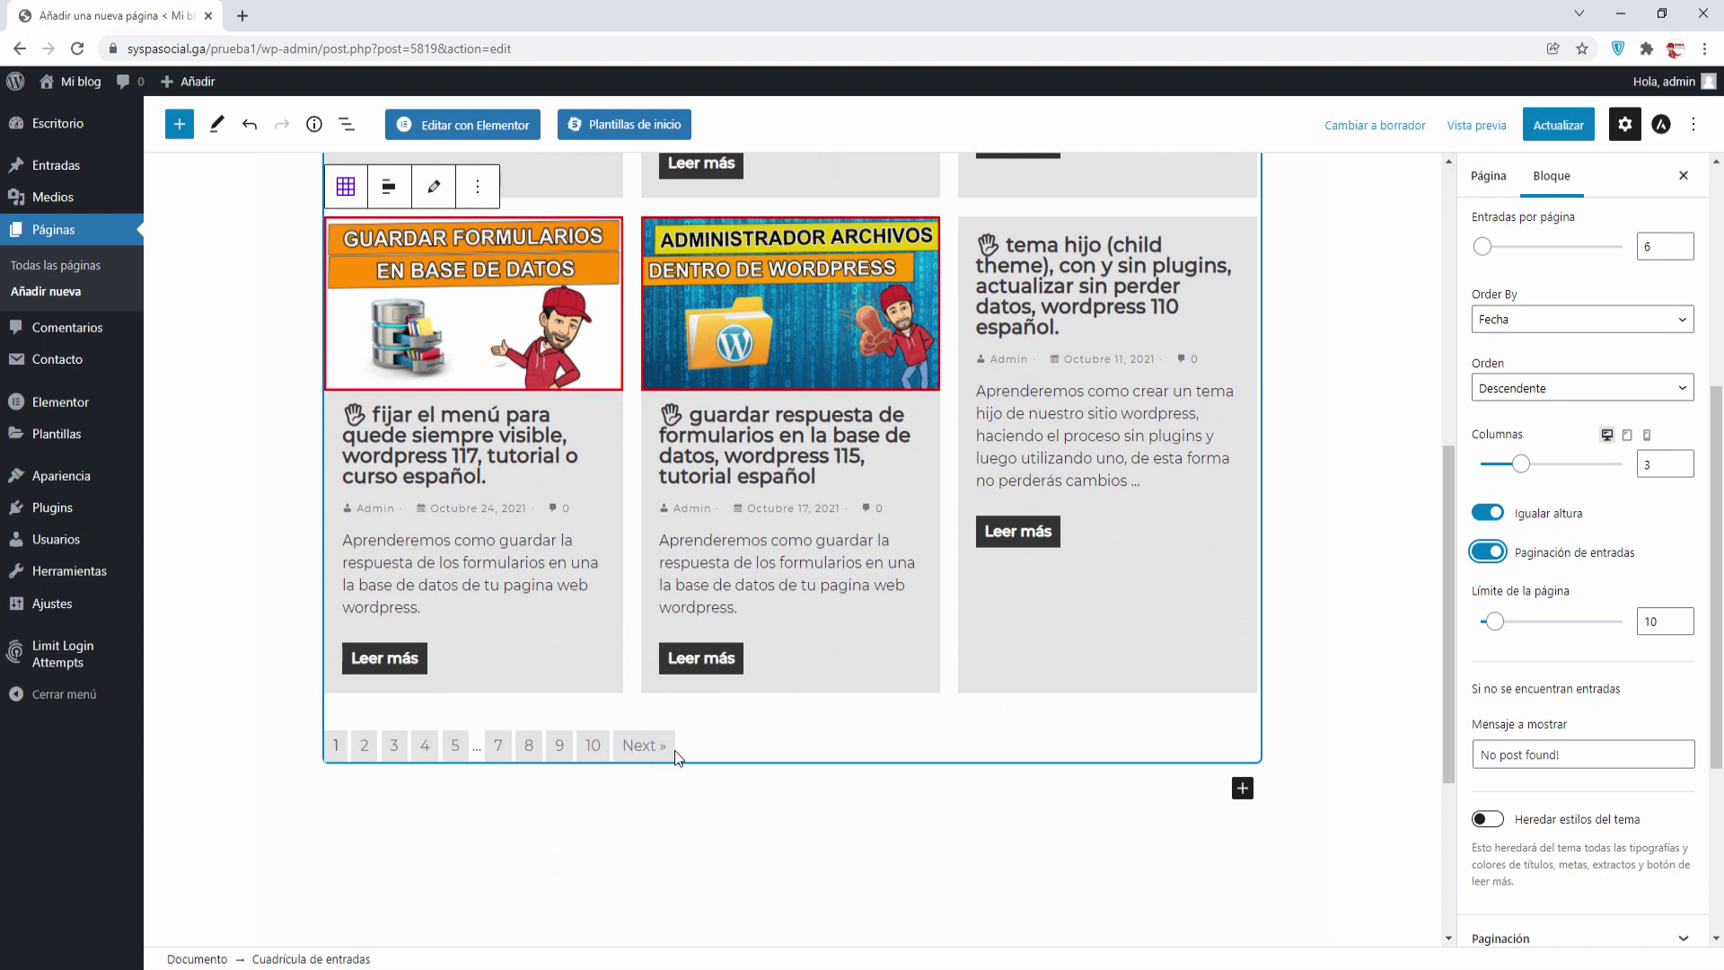
left_click(1684, 617)
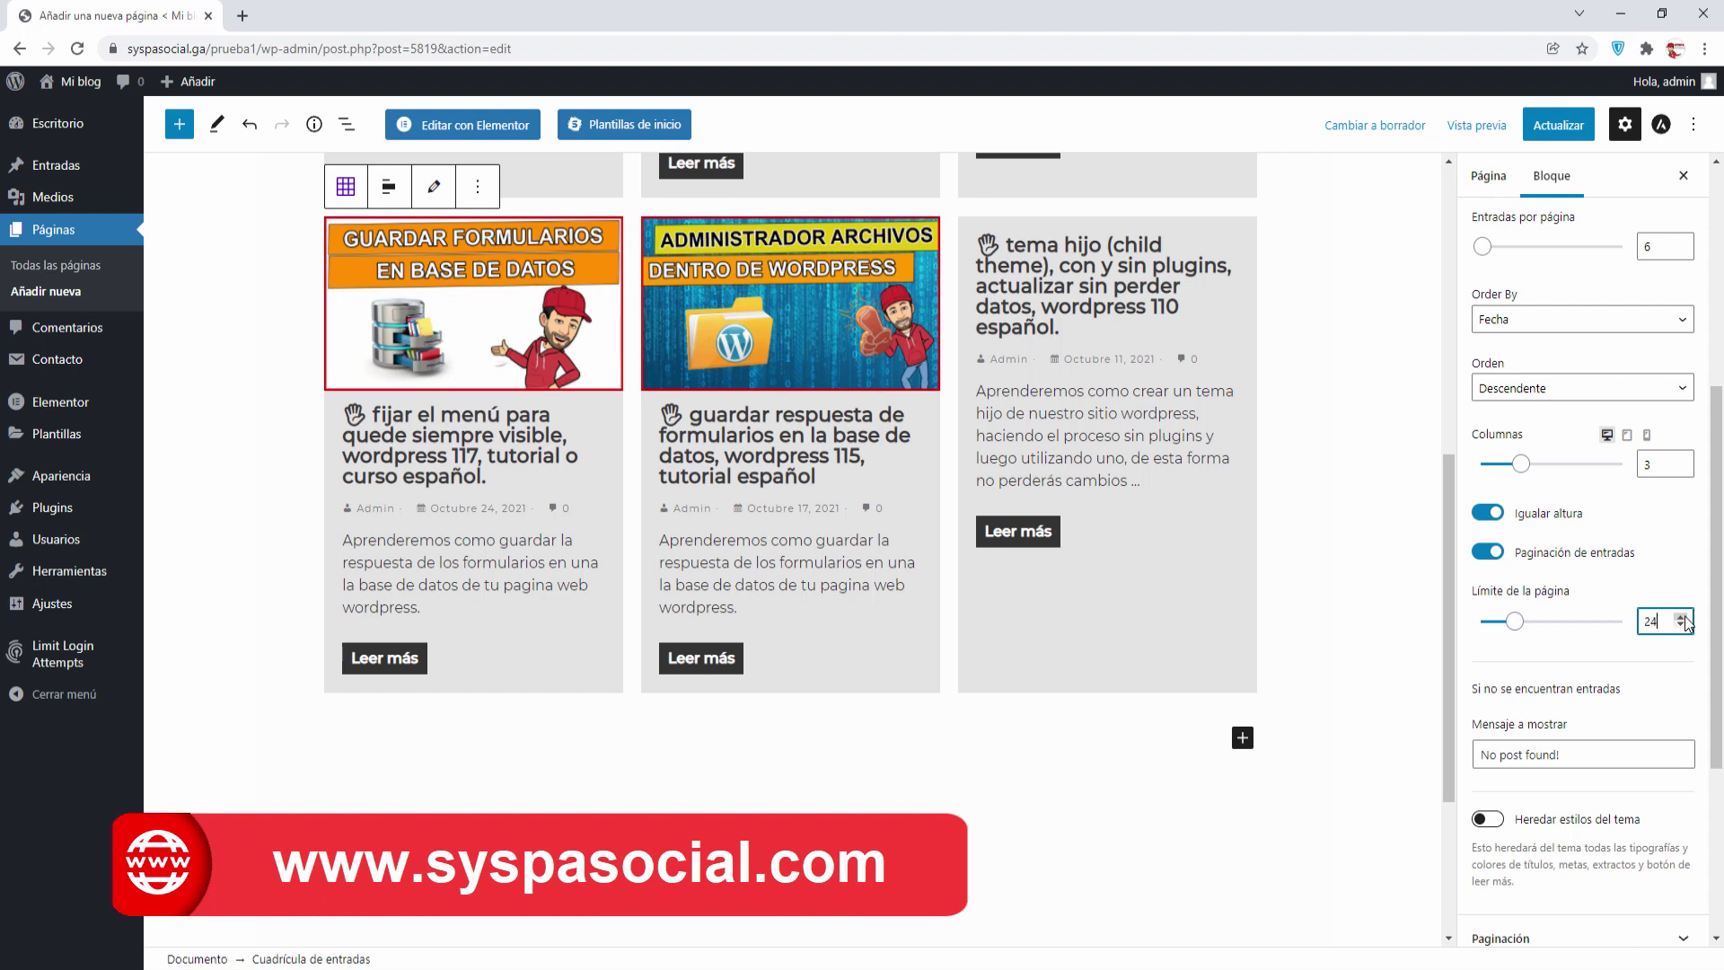
left_click(1361, 645)
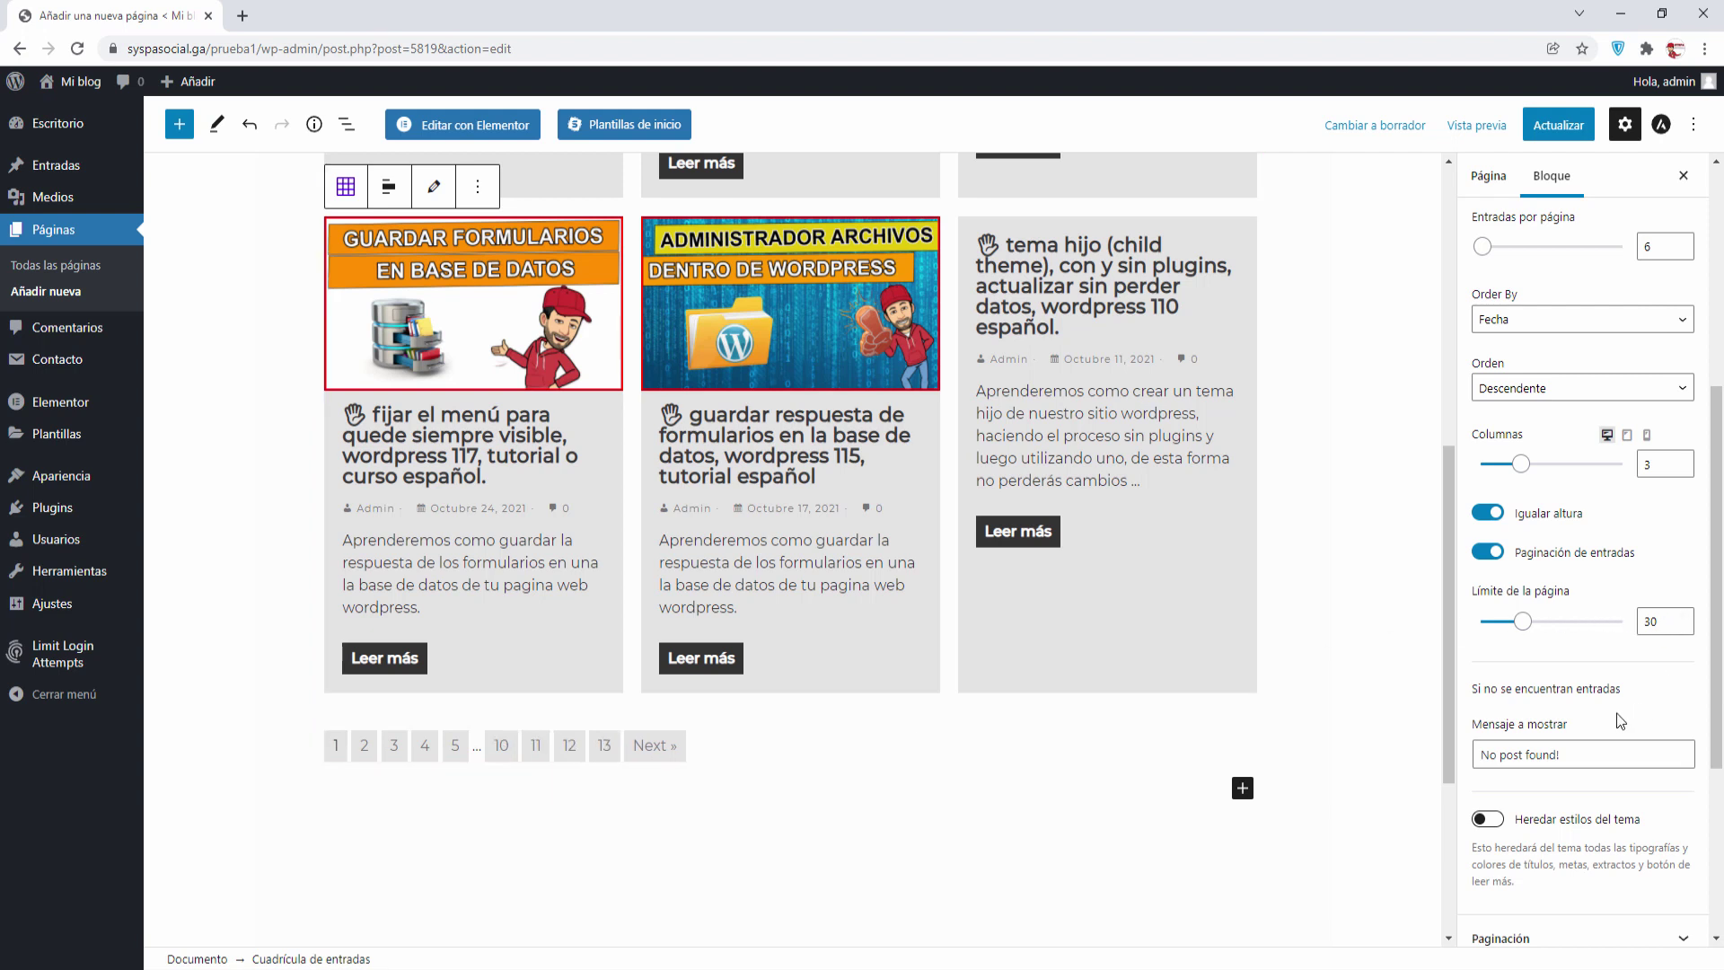
- Set the message shown when no posts are found to "No se encontraron entradas"
scroll(1609, 718, "down", 1)
scroll(1608, 718, "down", 1)
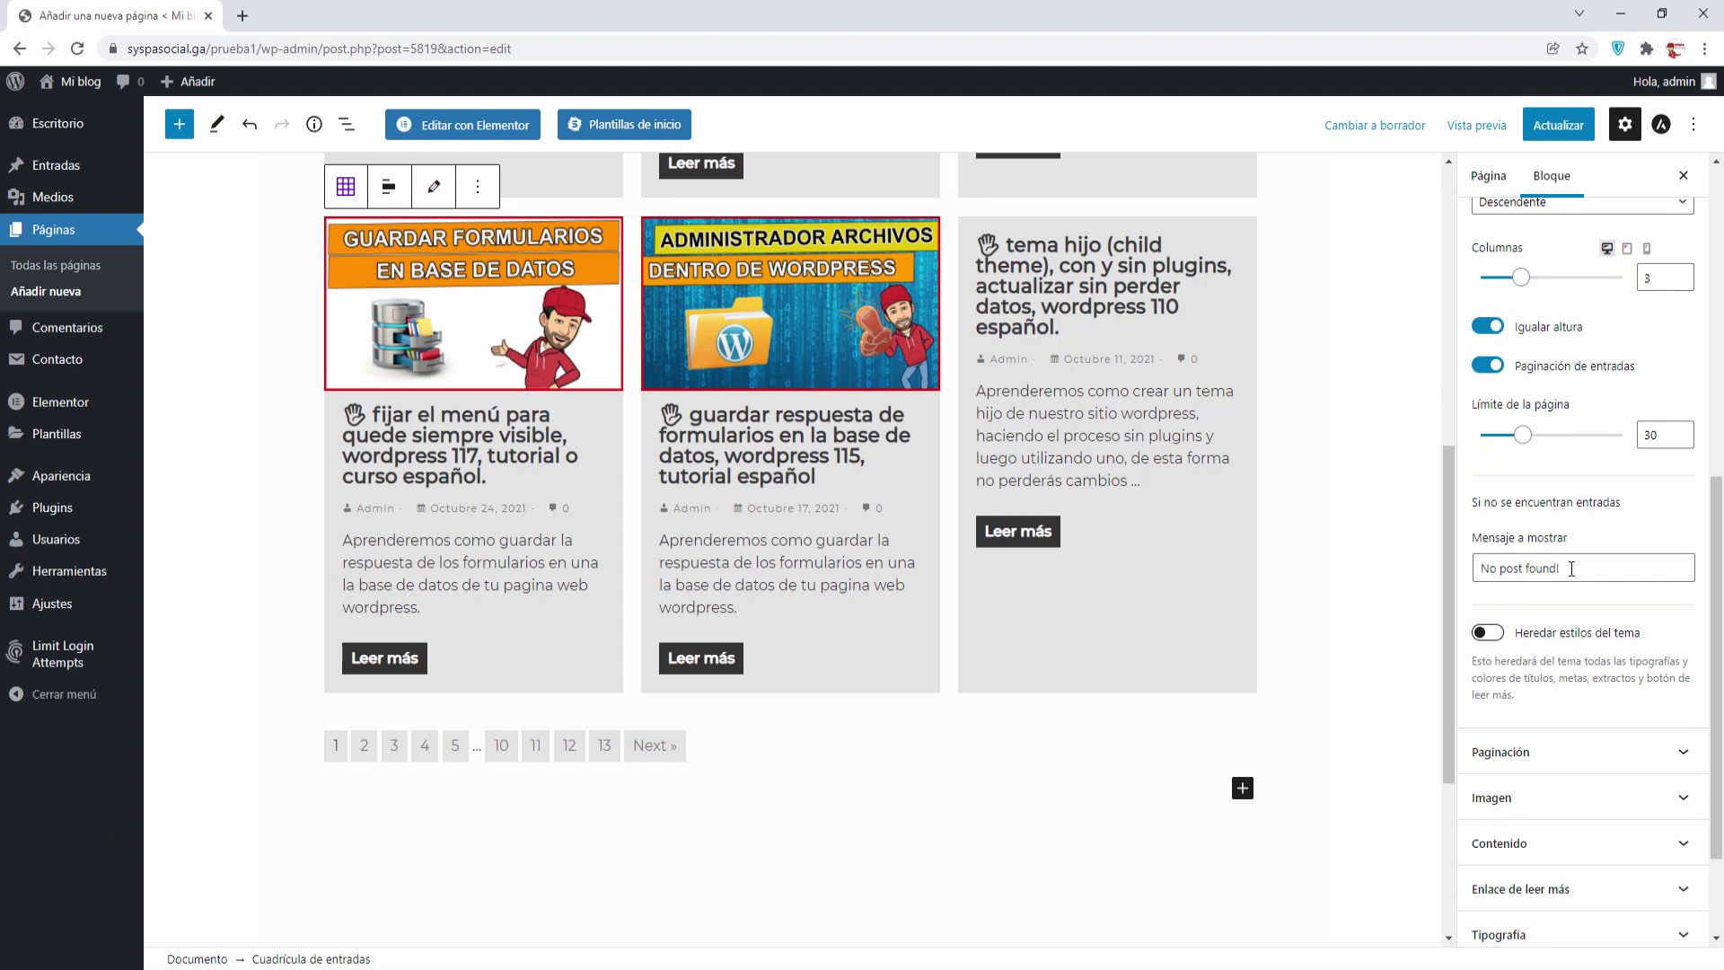
left_click(1478, 569)
key("ctrl+a")
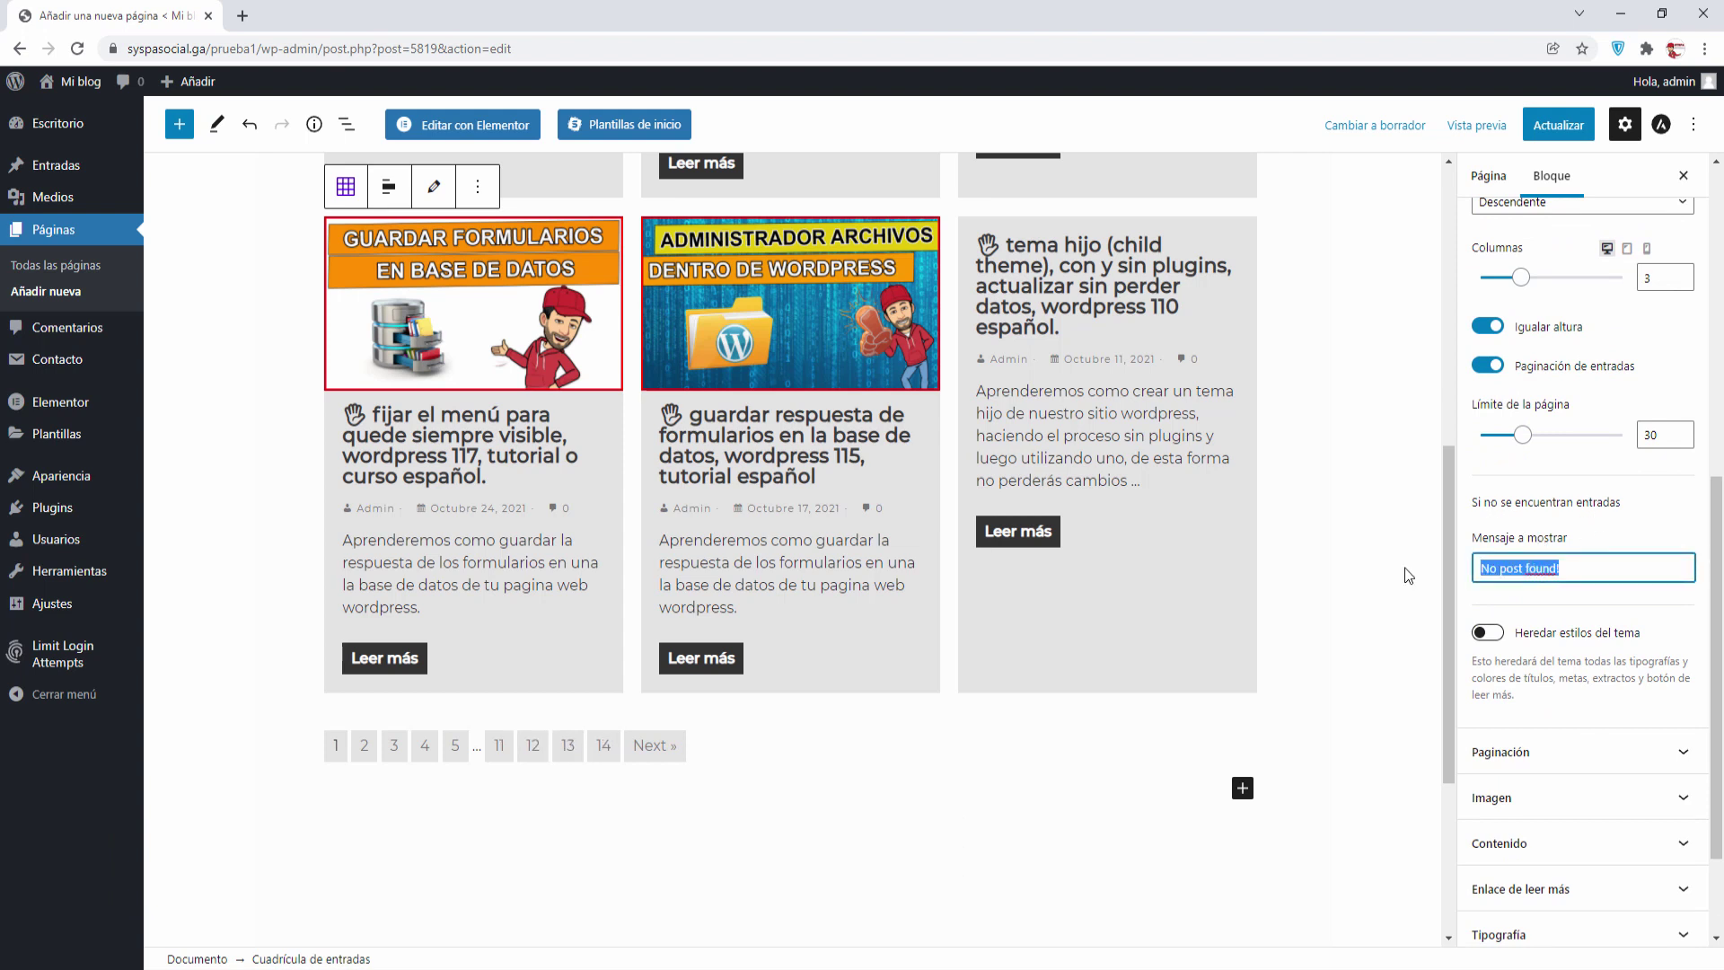
type("No se encontraron entradas")
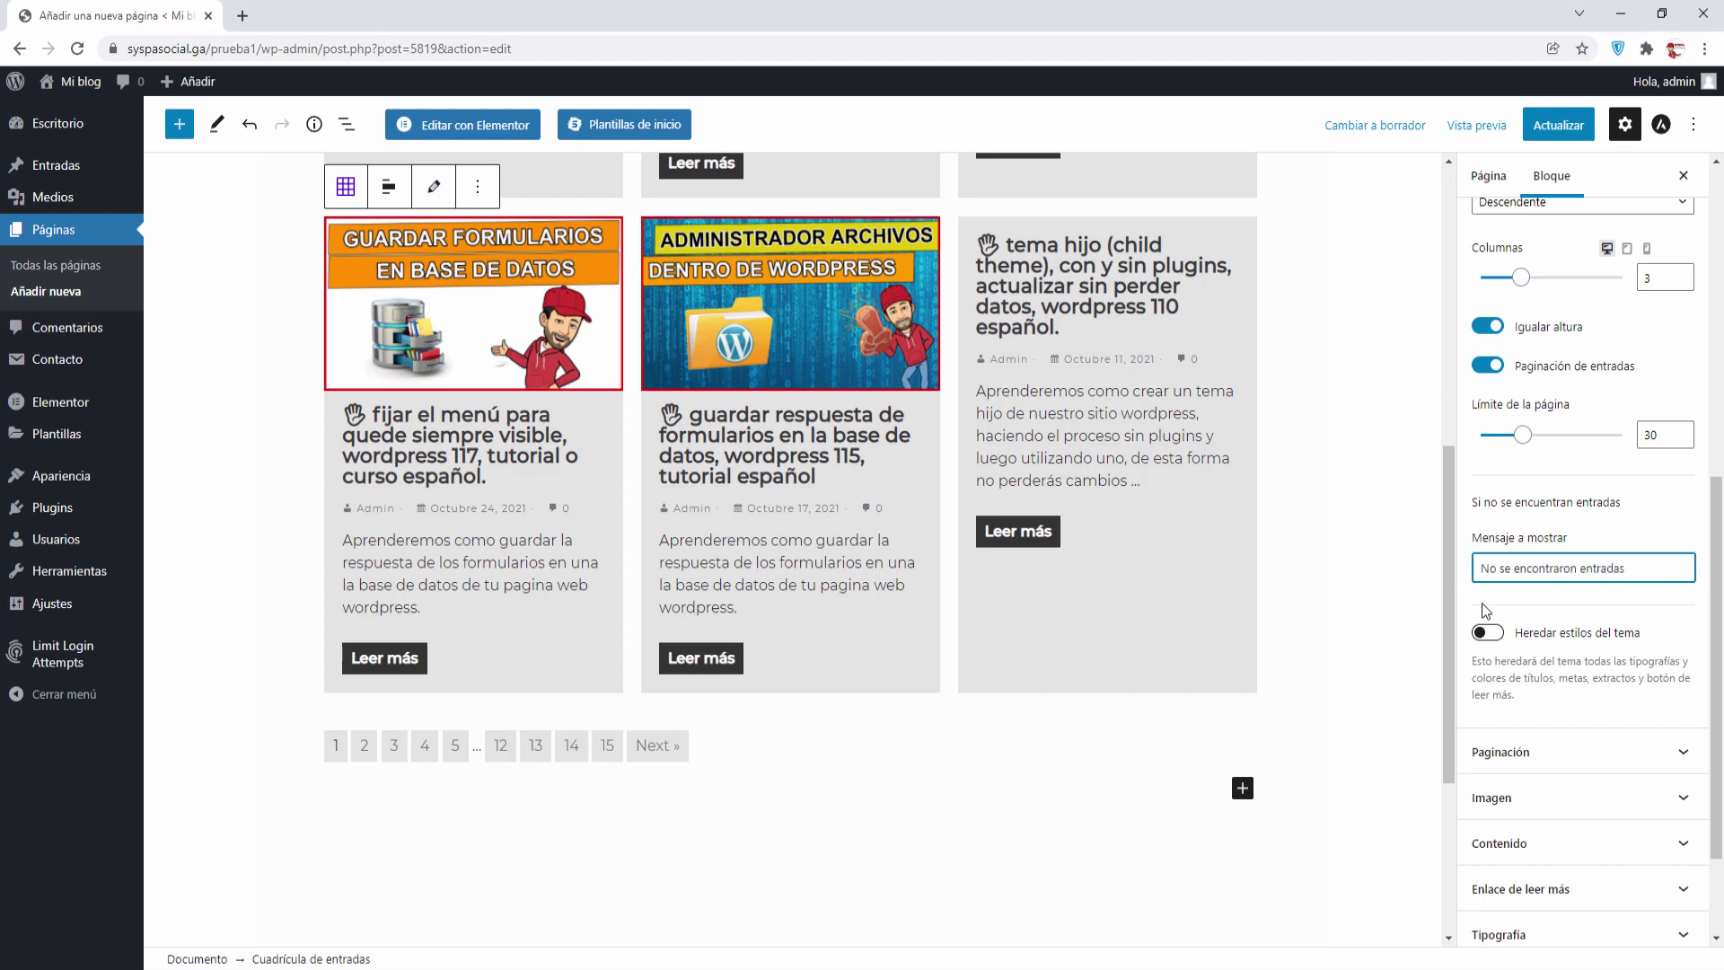
- Compare the post grid with and without inherited theme styles, and leave Heredar estilos del tema enabled
scroll(1483, 606, "down", 2)
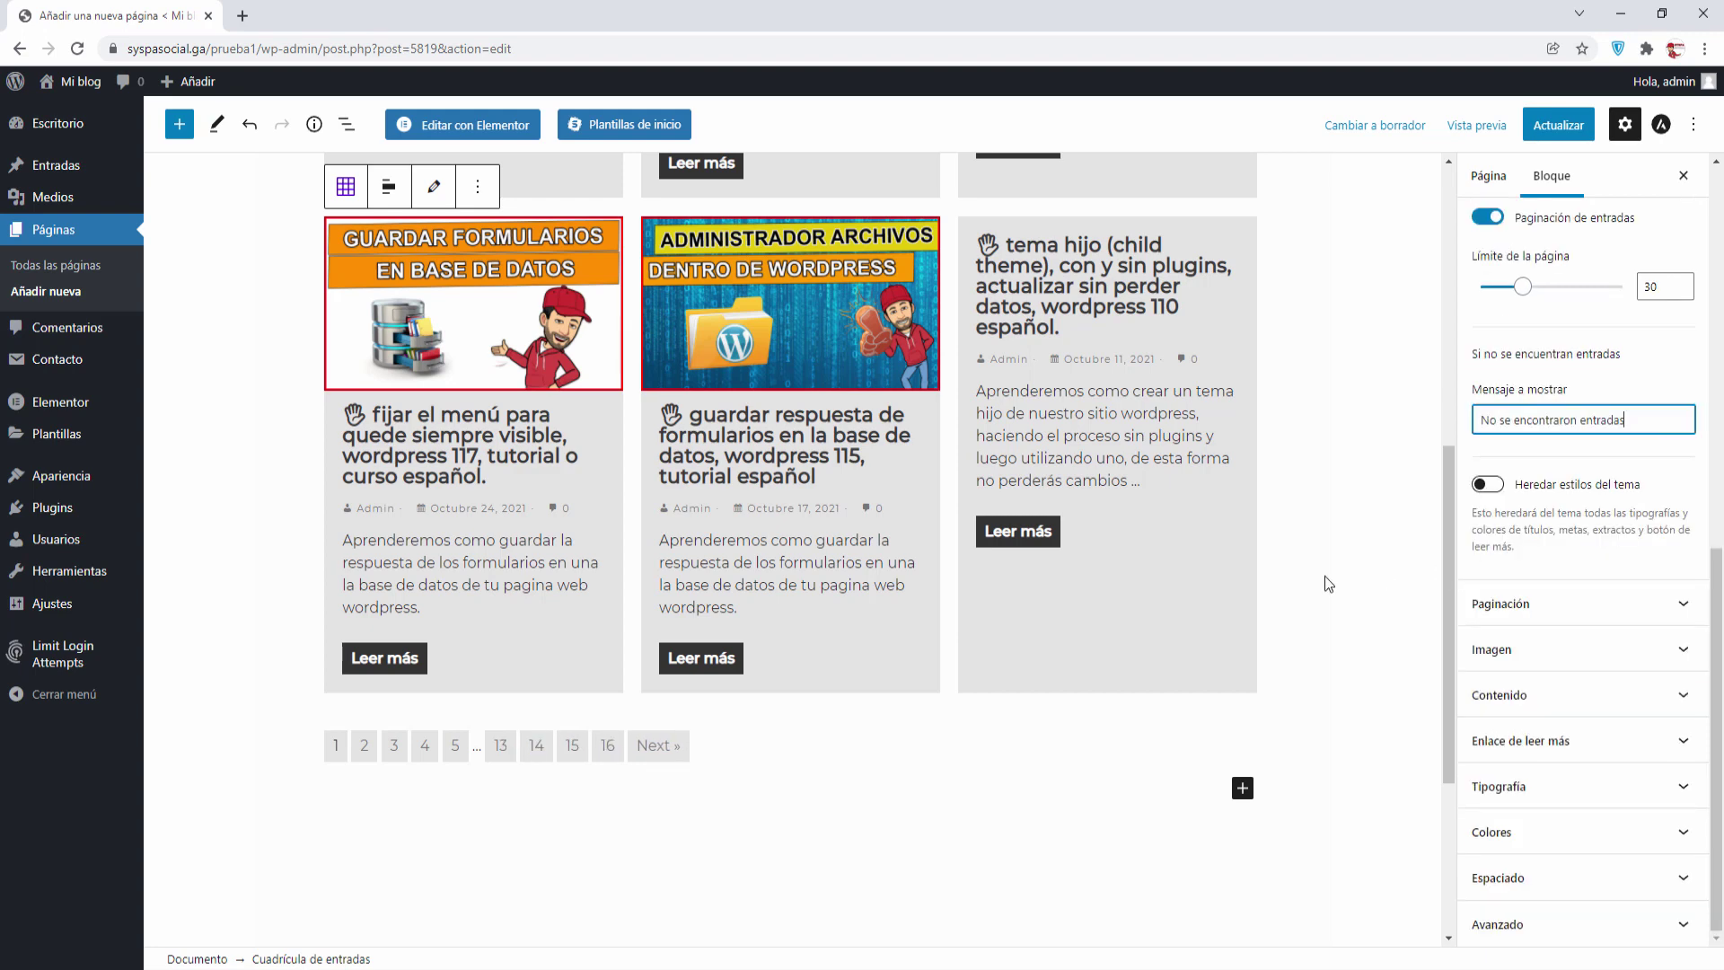
scroll(1323, 575, "up", 7)
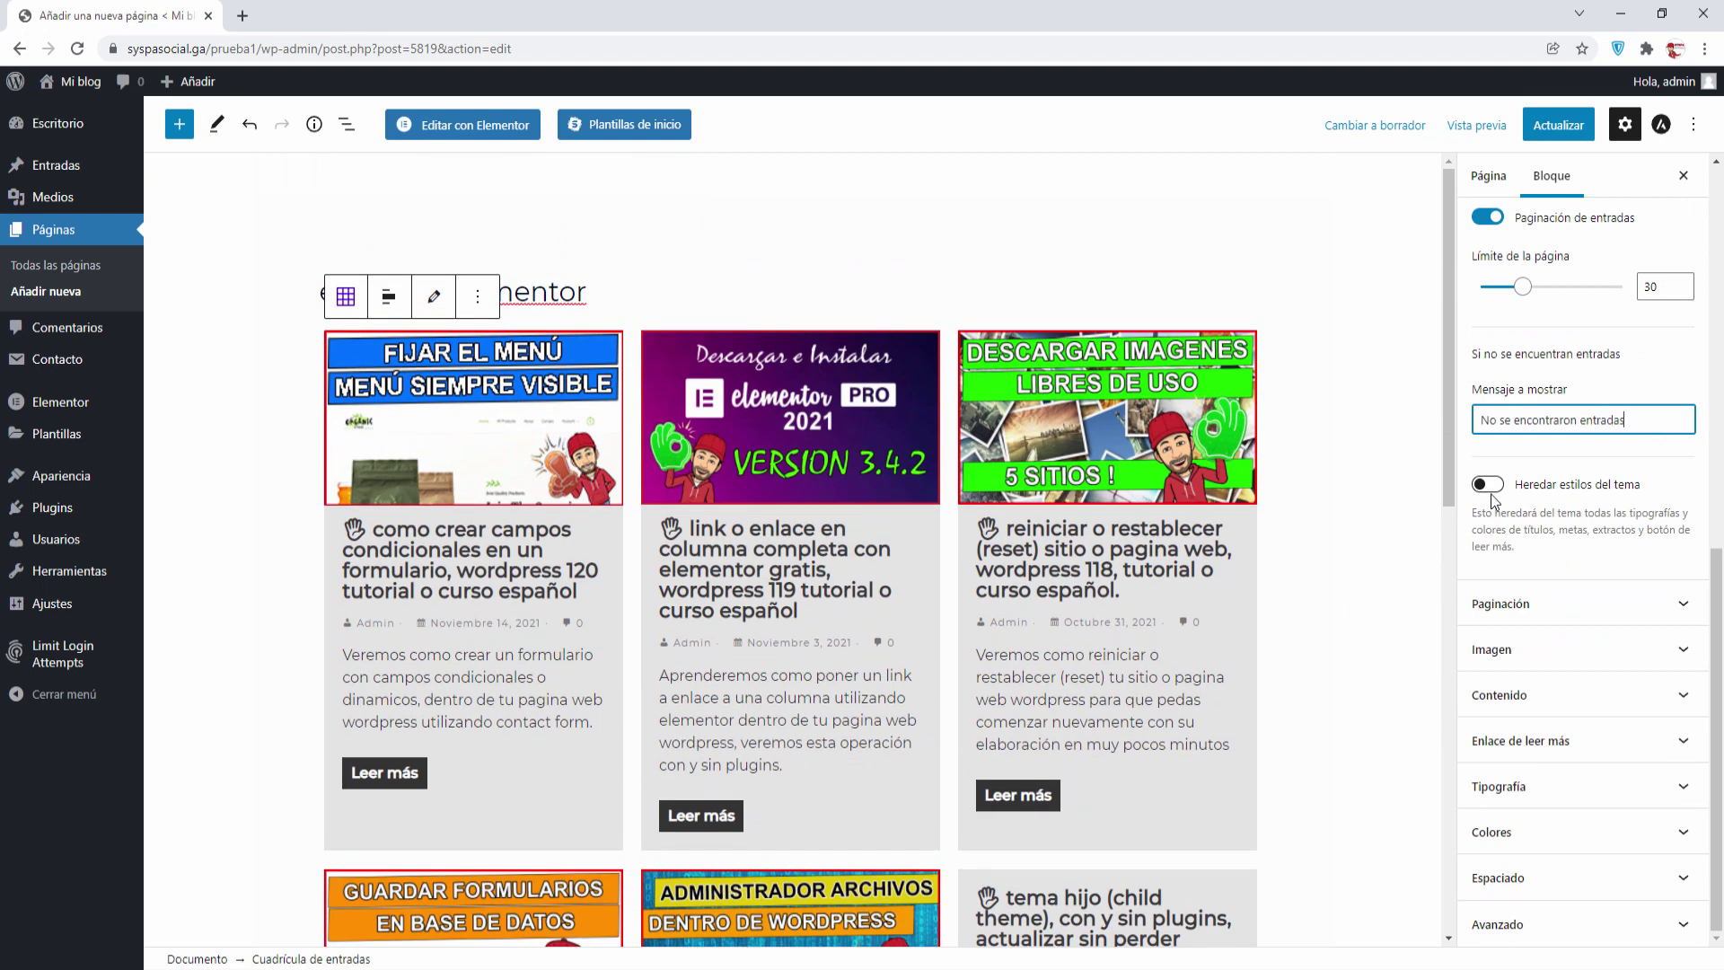
left_click(1491, 491)
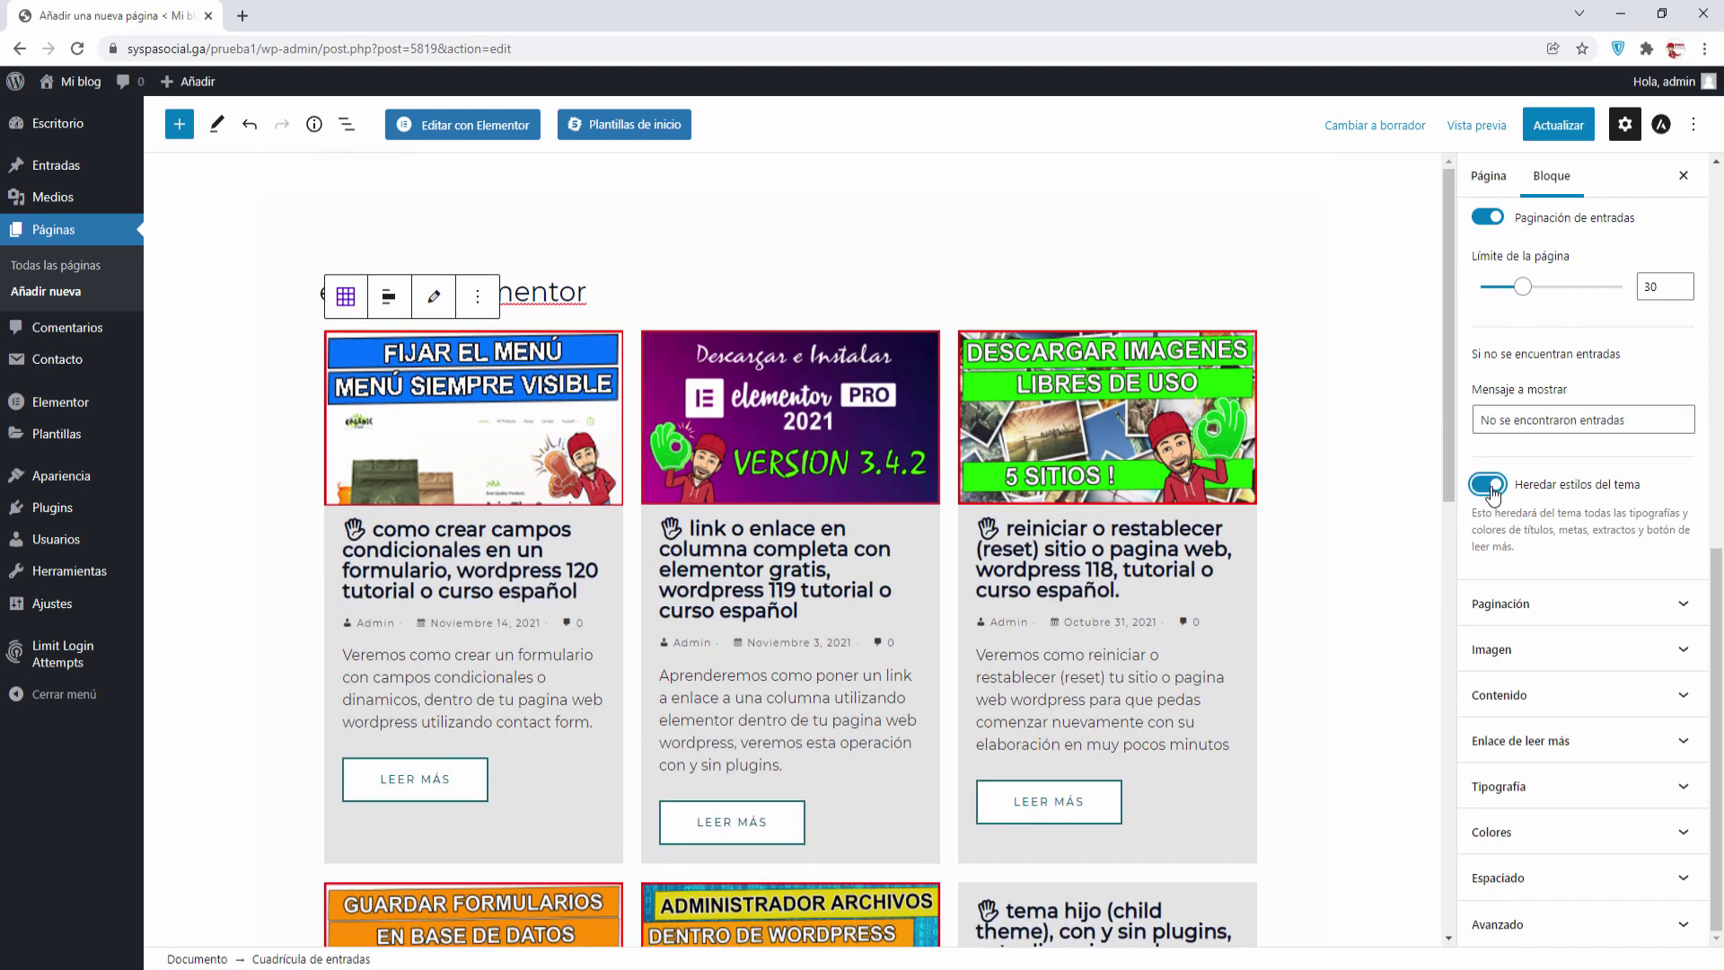
left_click(1489, 486)
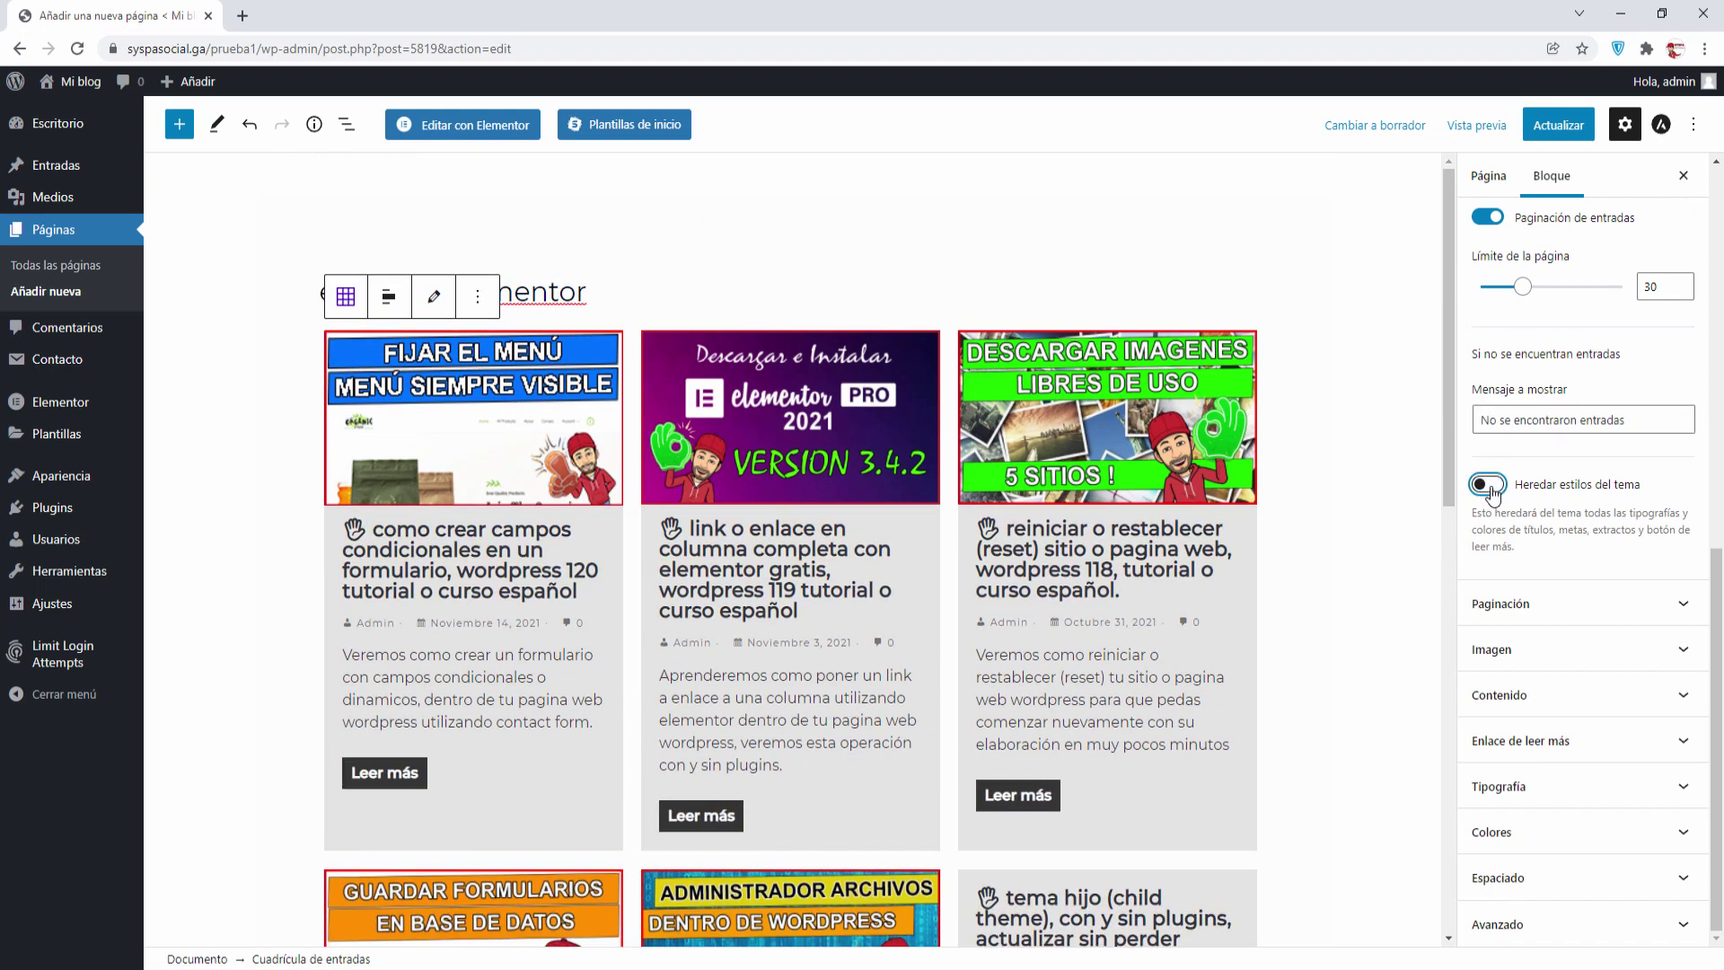
left_click(1489, 486)
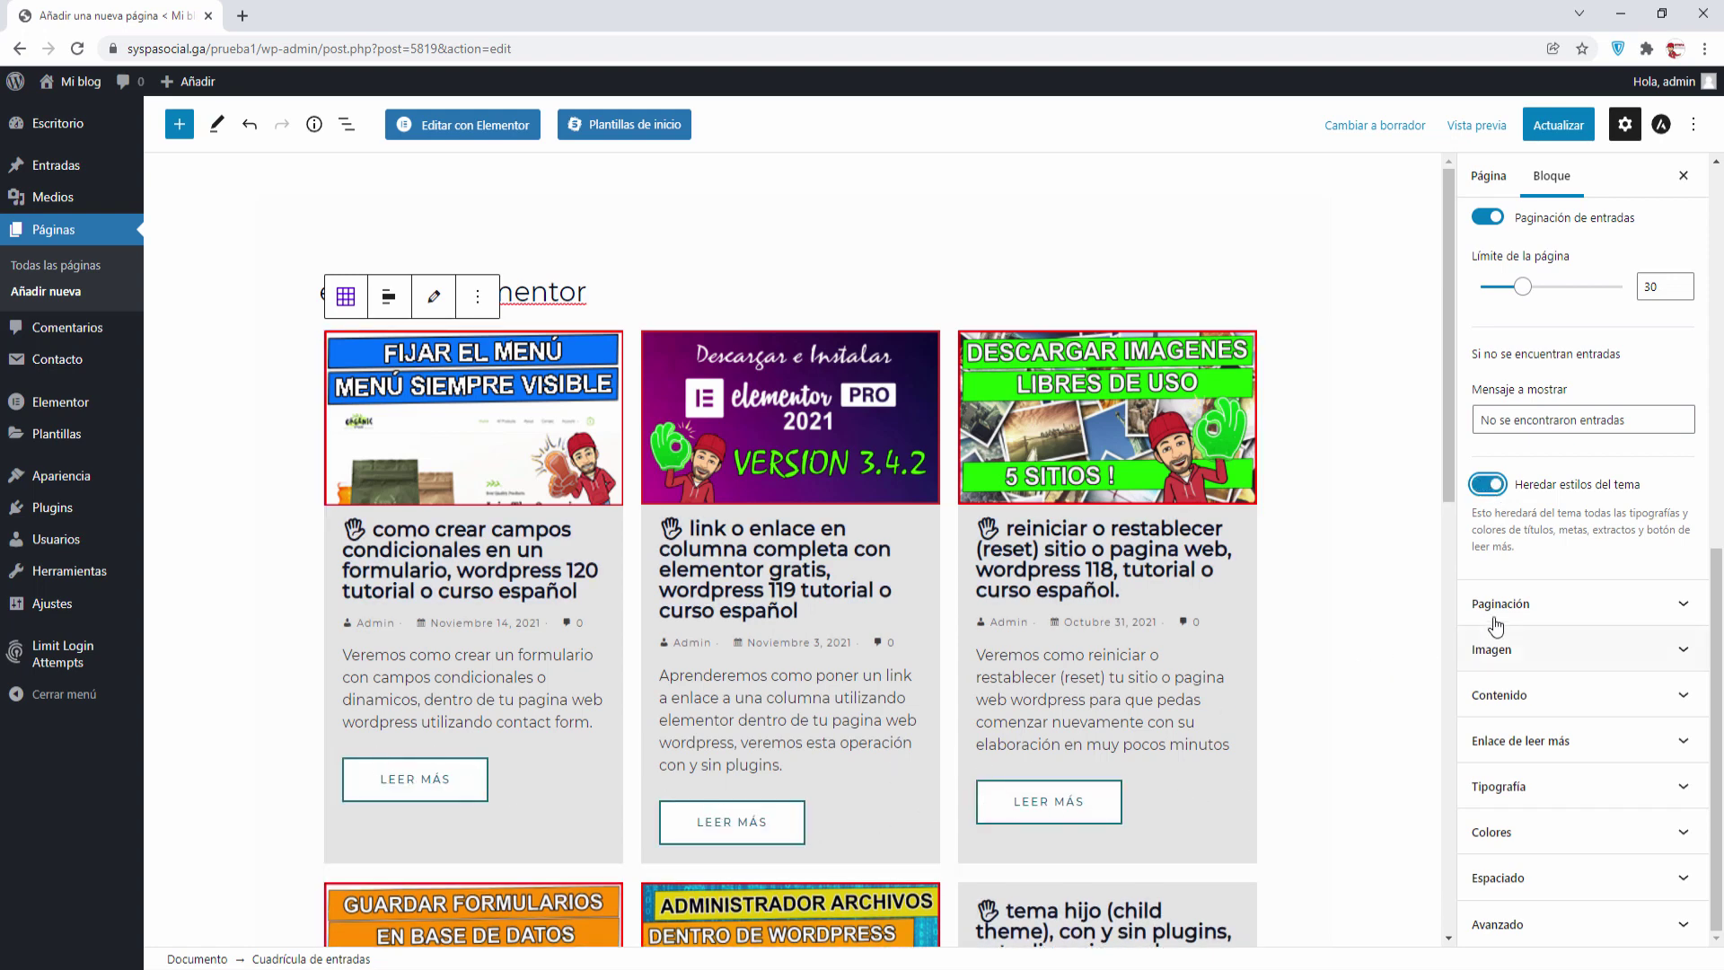
- Center the grid's pagination and give it a white background with a light lavender background for the active page
left_click(1624, 608)
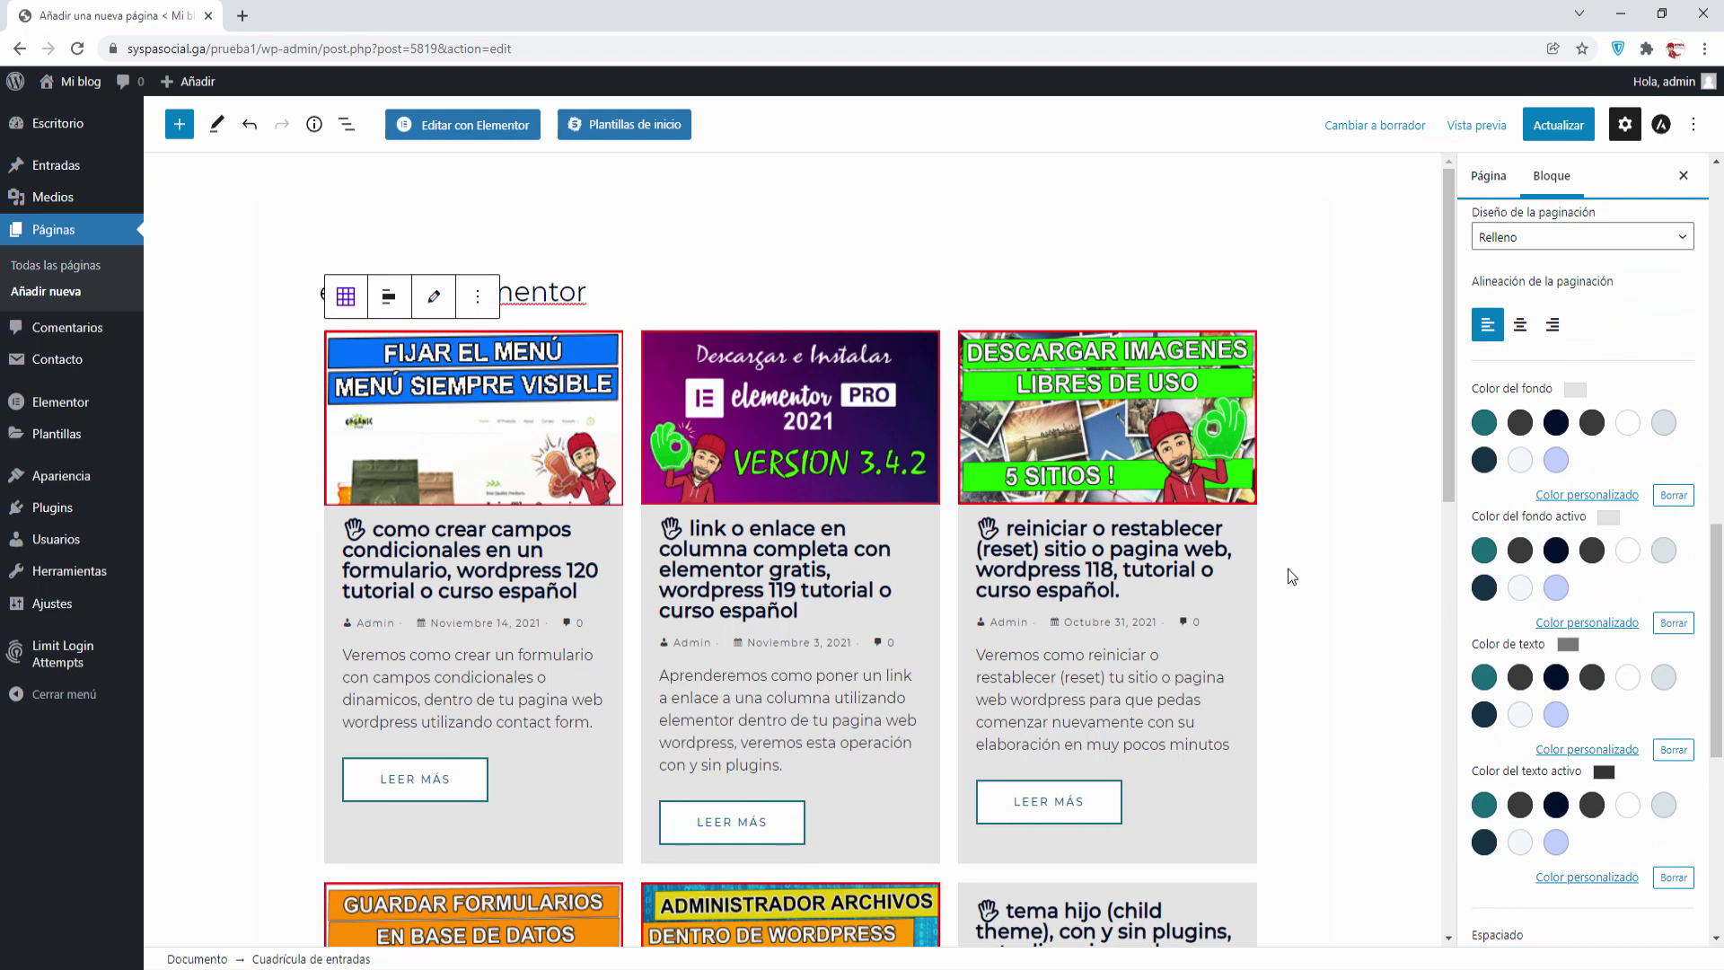
scroll(1249, 649, "down", 9)
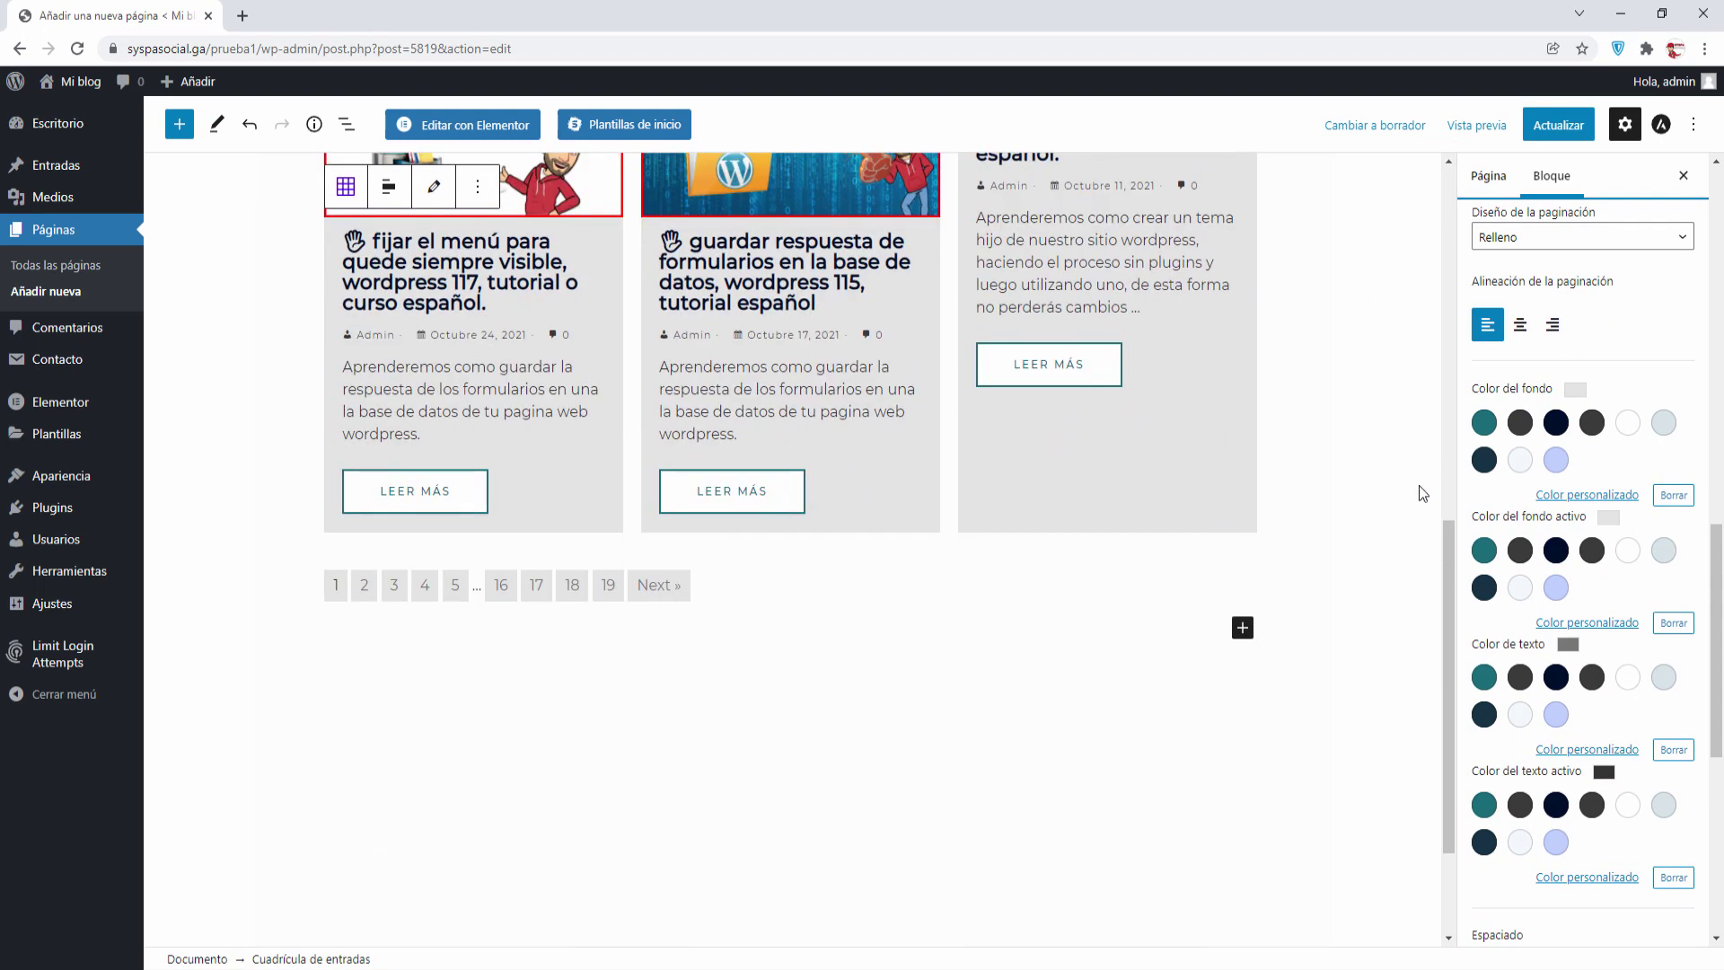
left_click(1514, 332)
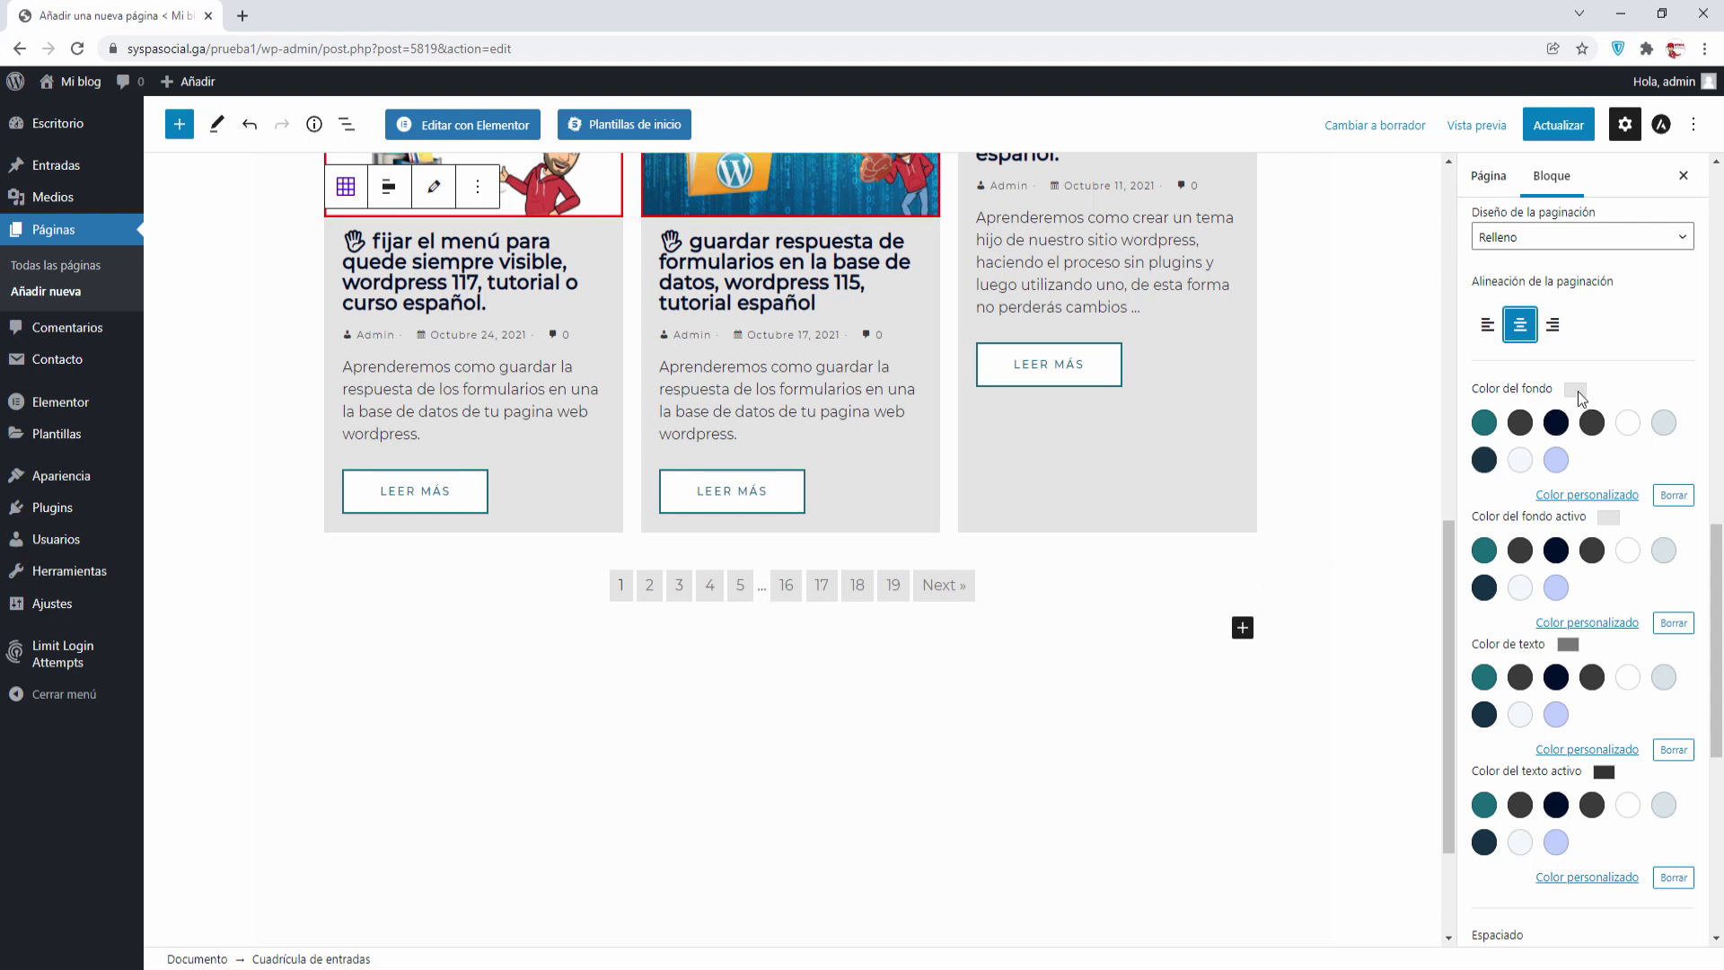
left_click(1627, 422)
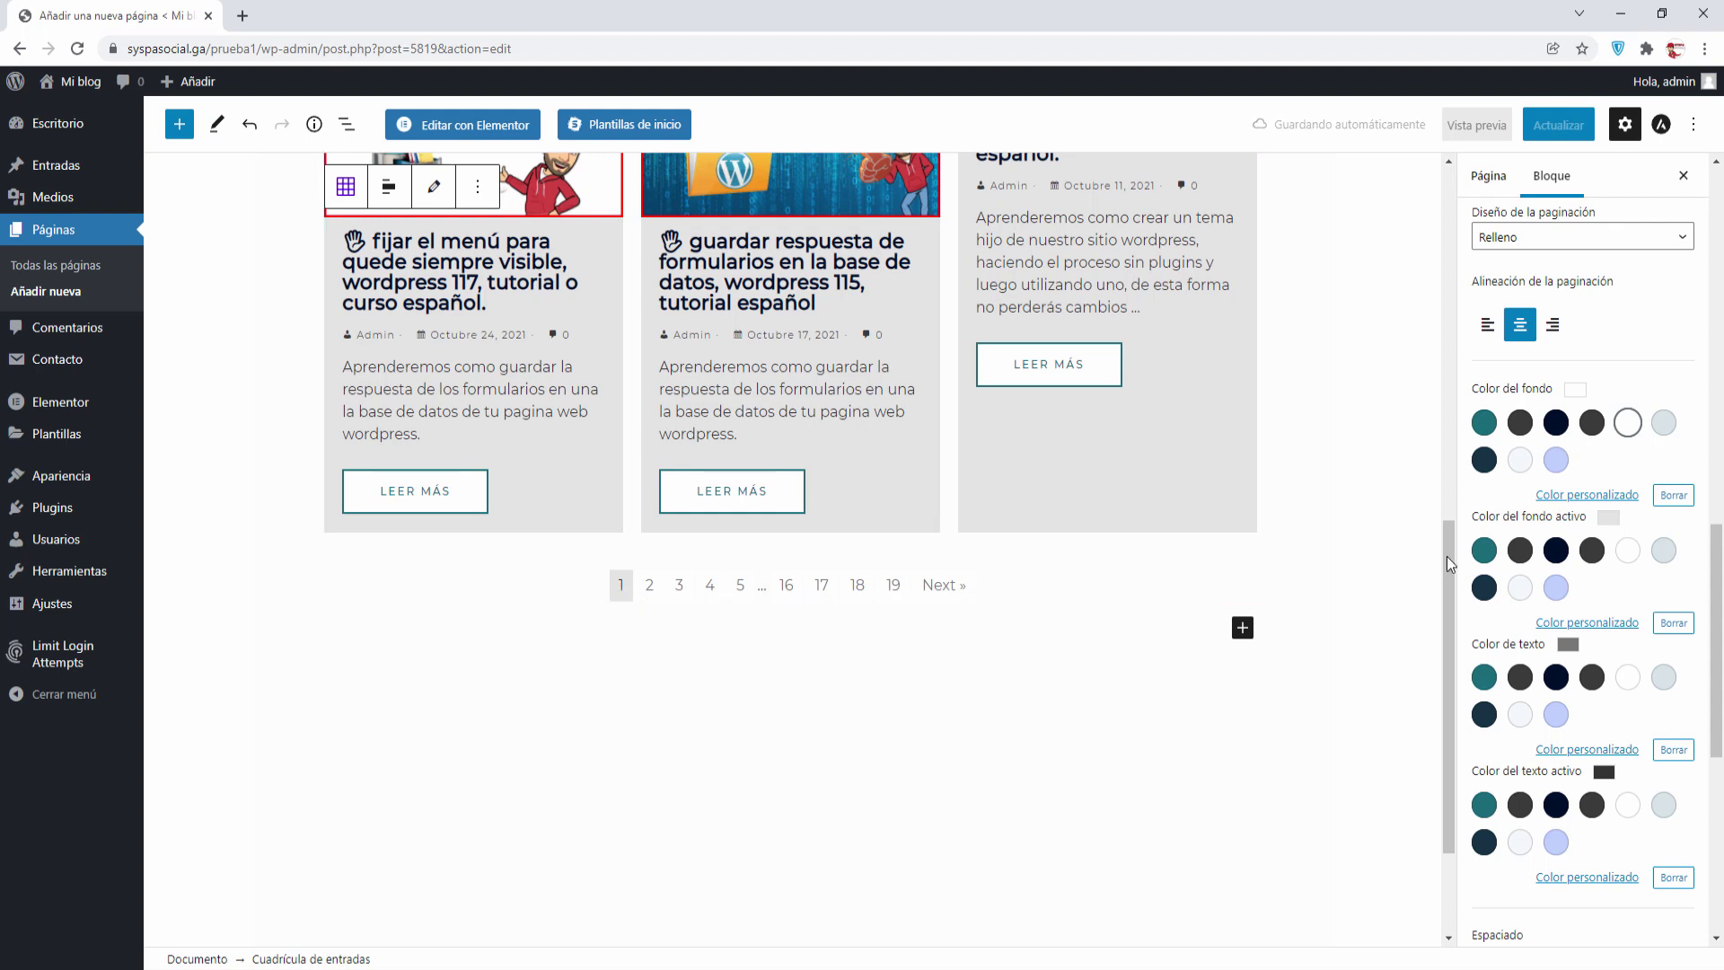
left_click(1485, 549)
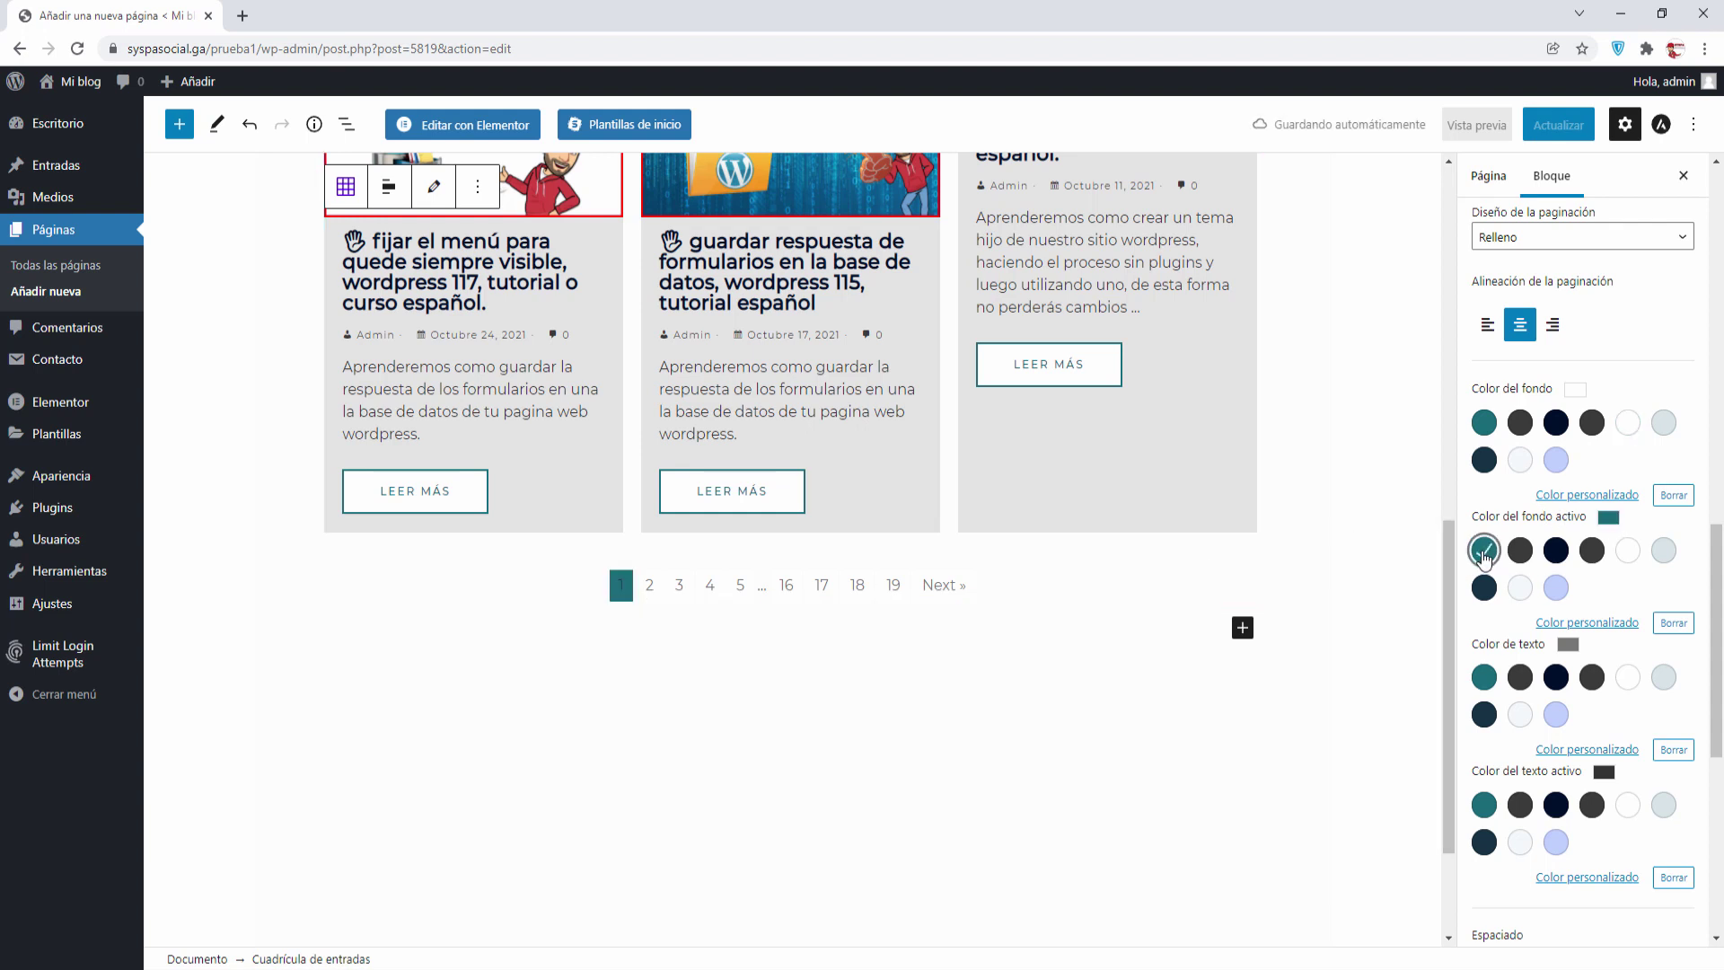
left_click(1554, 590)
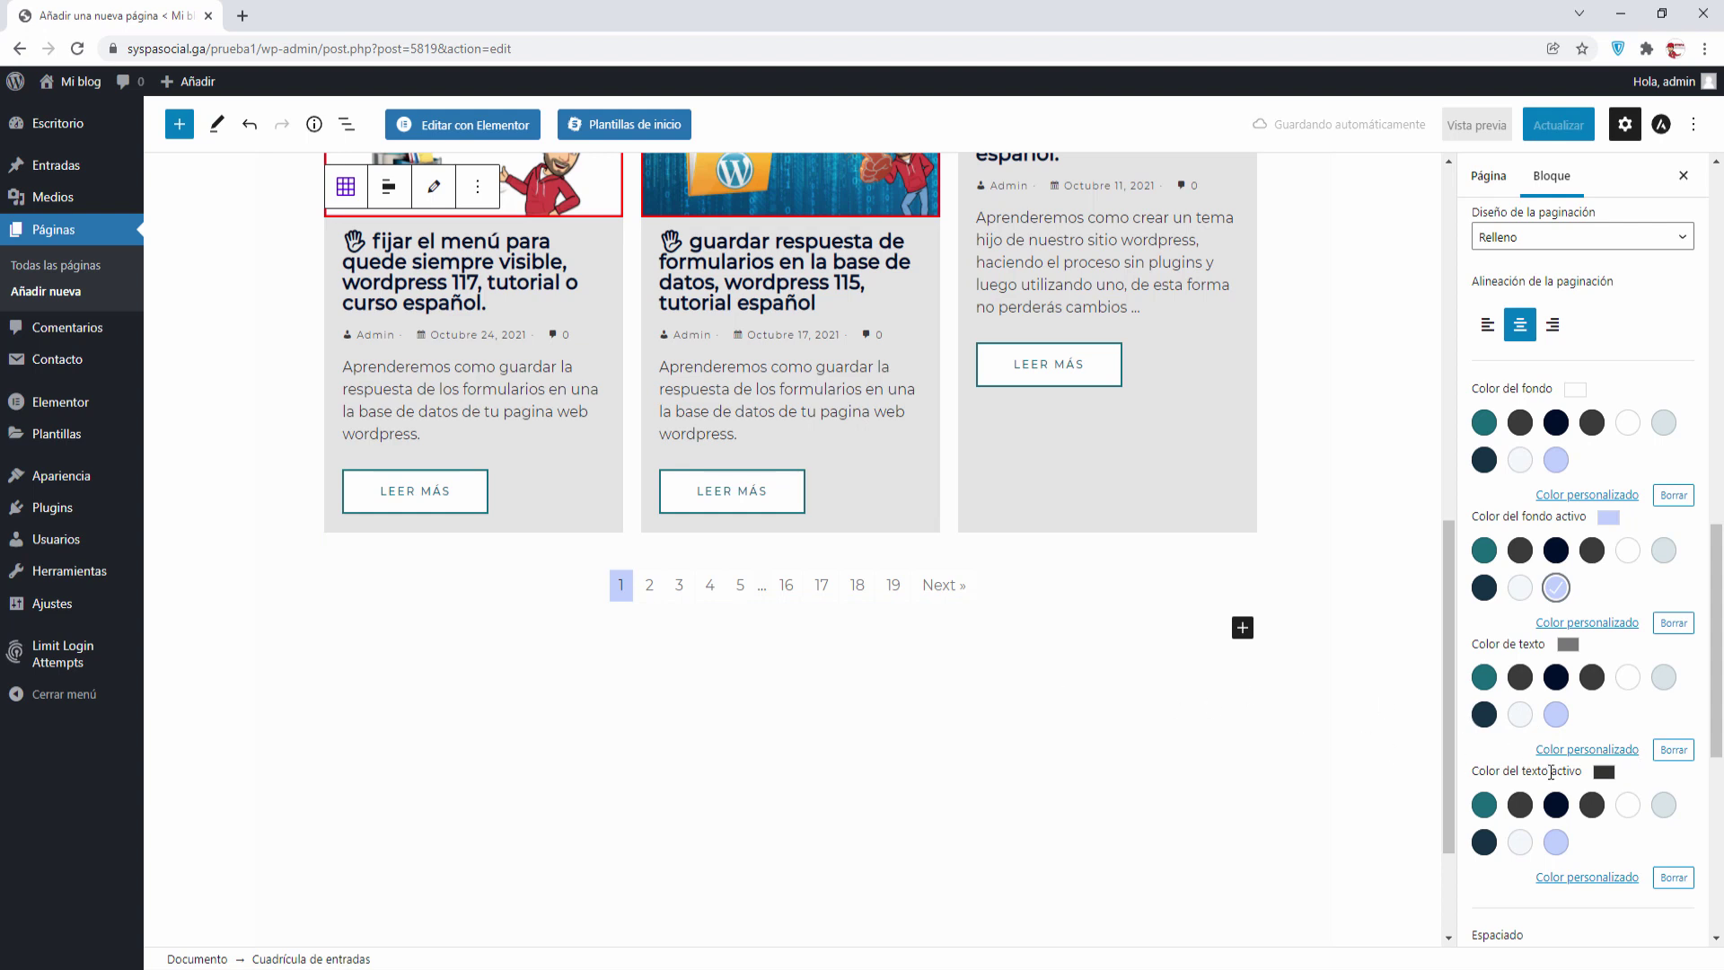
- Change the pagination's previous text to "« Anterior" and its next text to "Próximo »"
scroll(1551, 773, "down", 6)
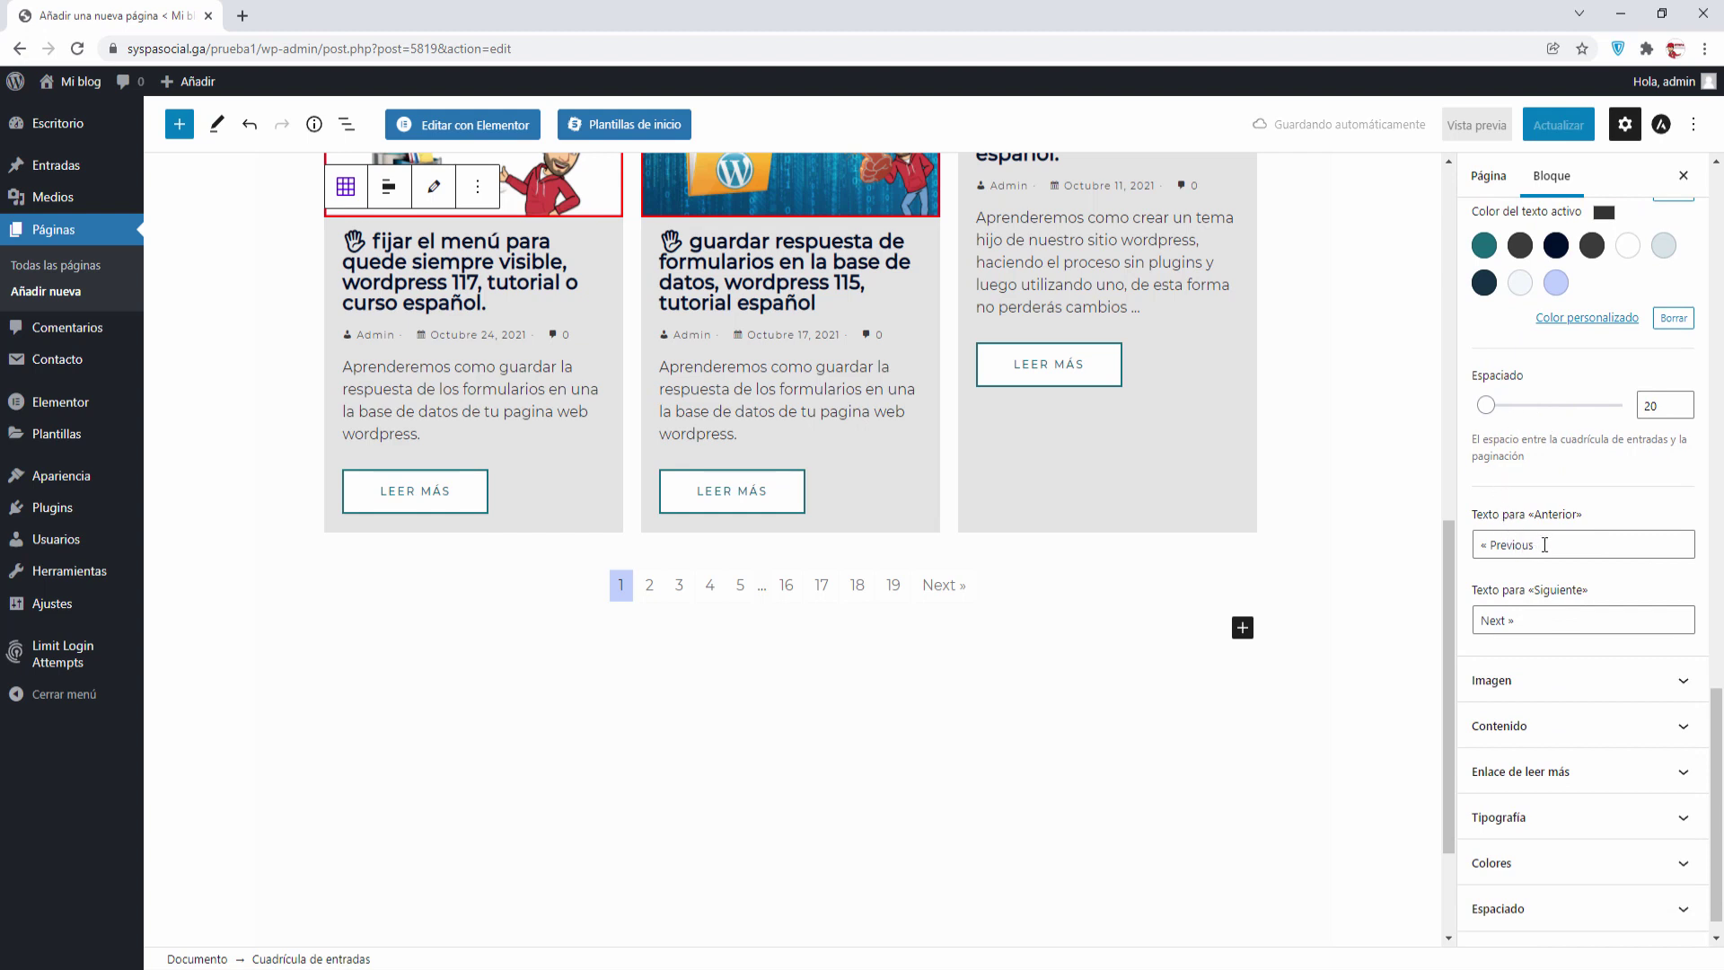
left_click_drag(1547, 542, 1500, 541)
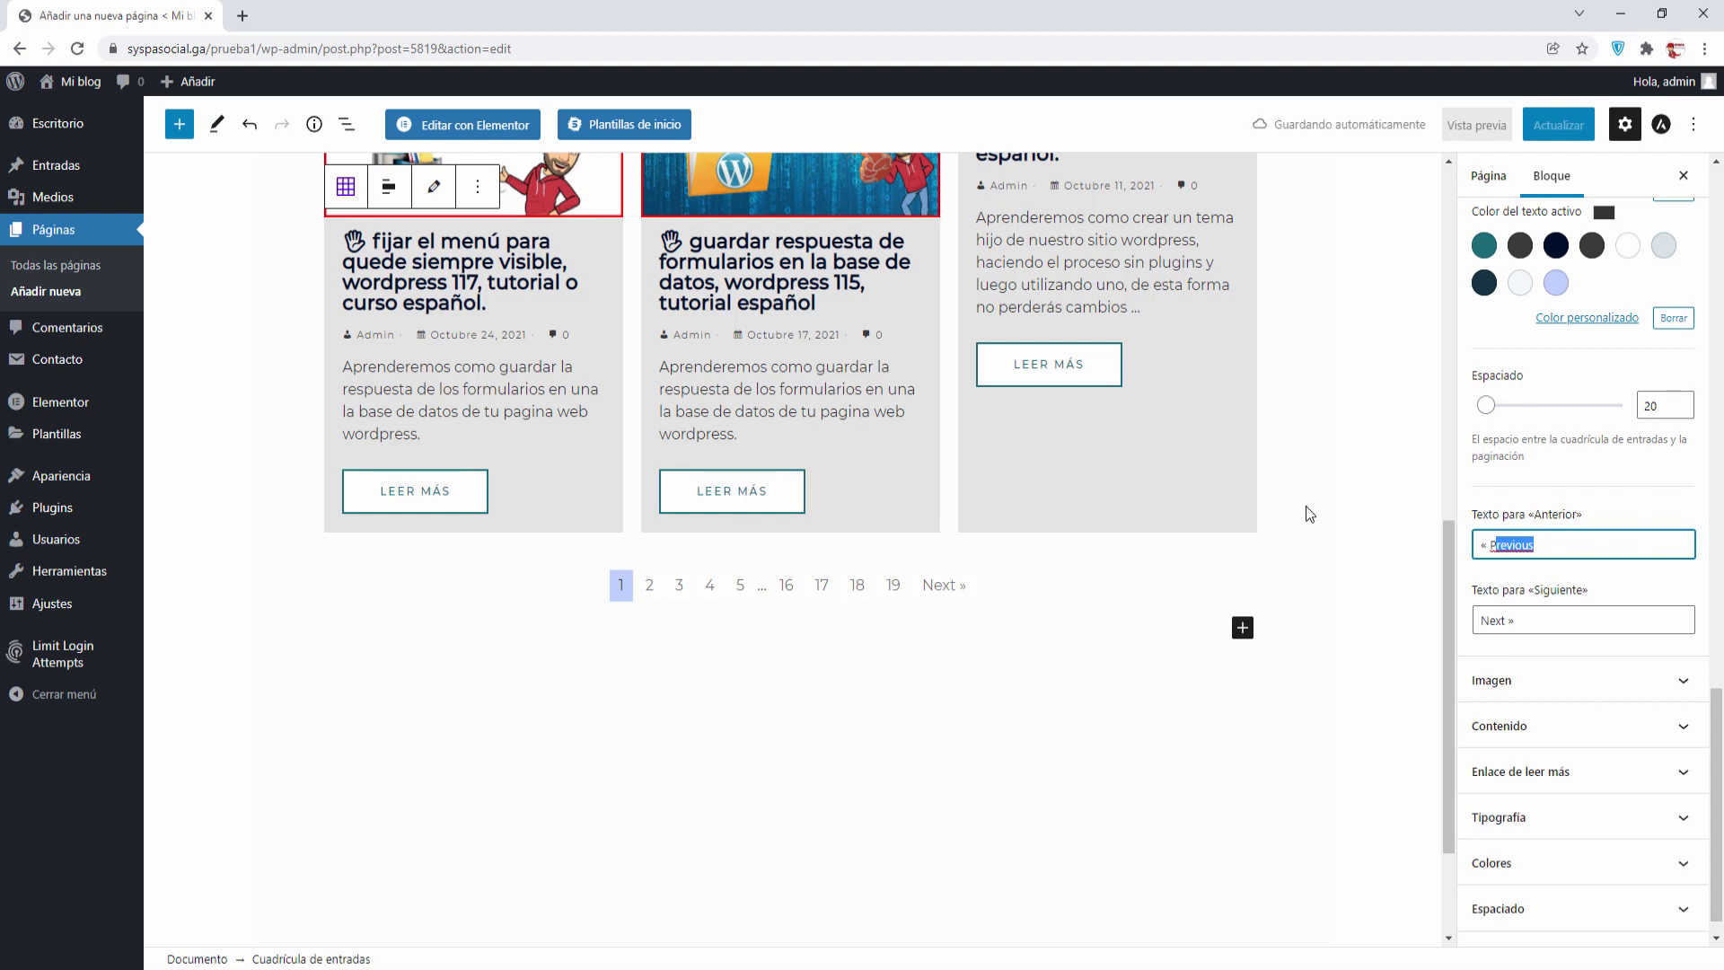
type("Anterior")
left_click(1491, 621)
key("BackSpace")
key("Delete")
key("Delete")
key("Delete")
type("Proximo")
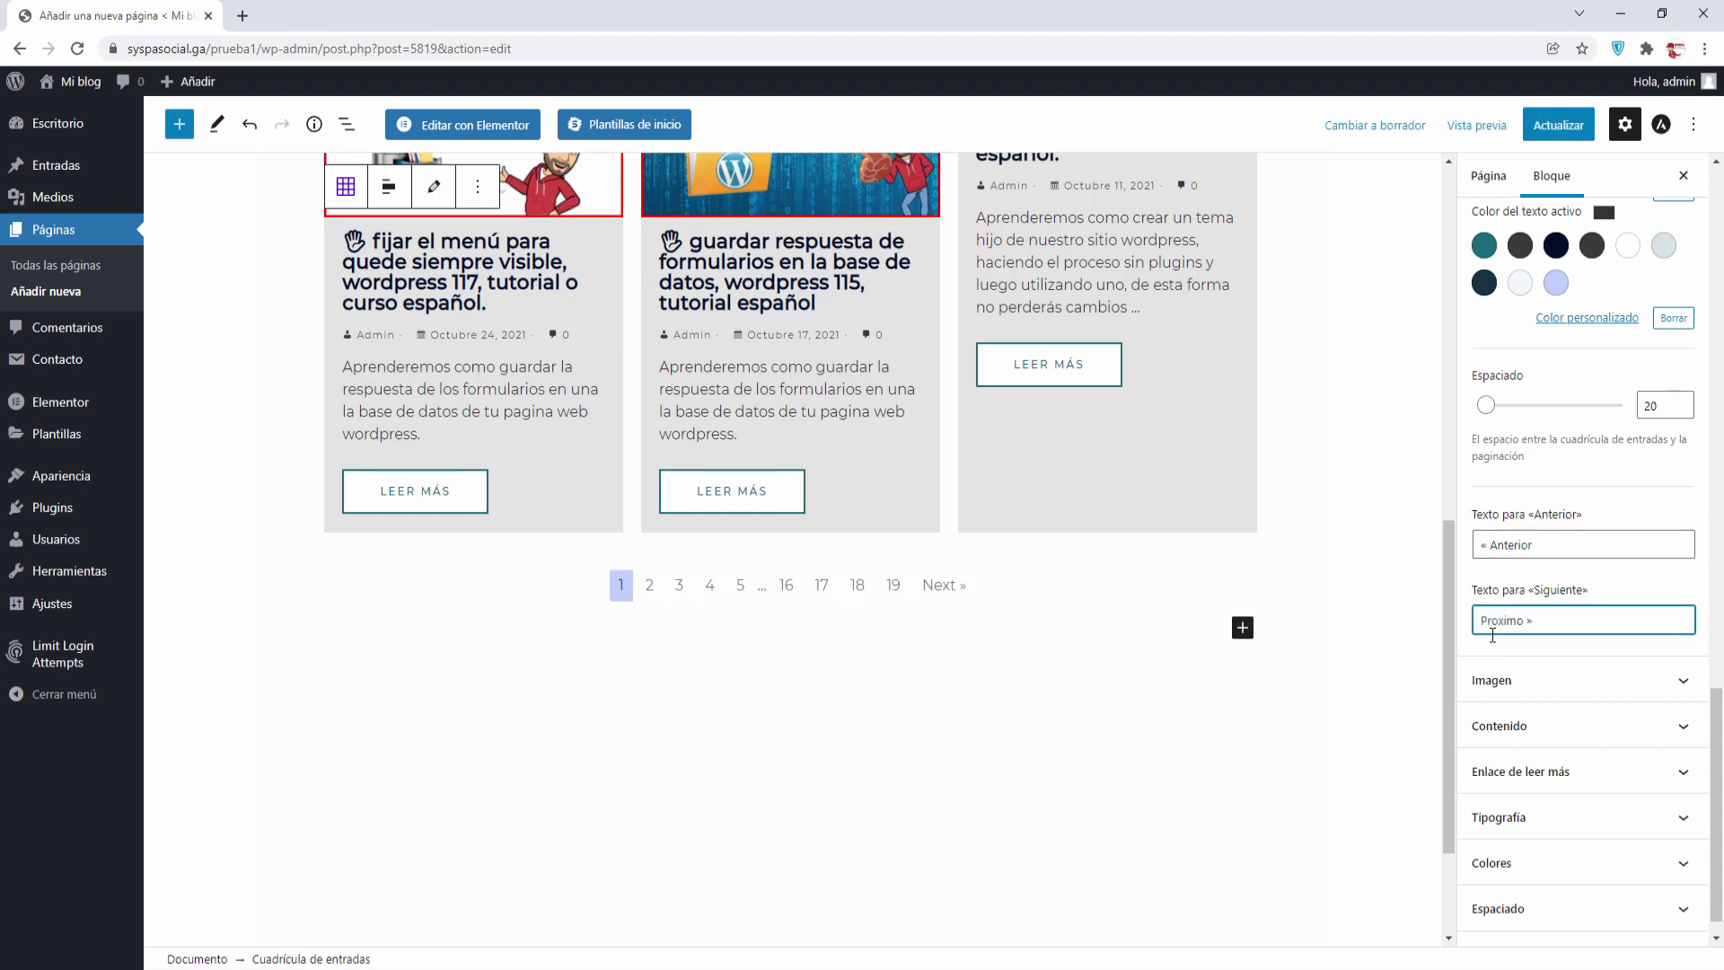
right_click(1496, 619)
left_click(1511, 634)
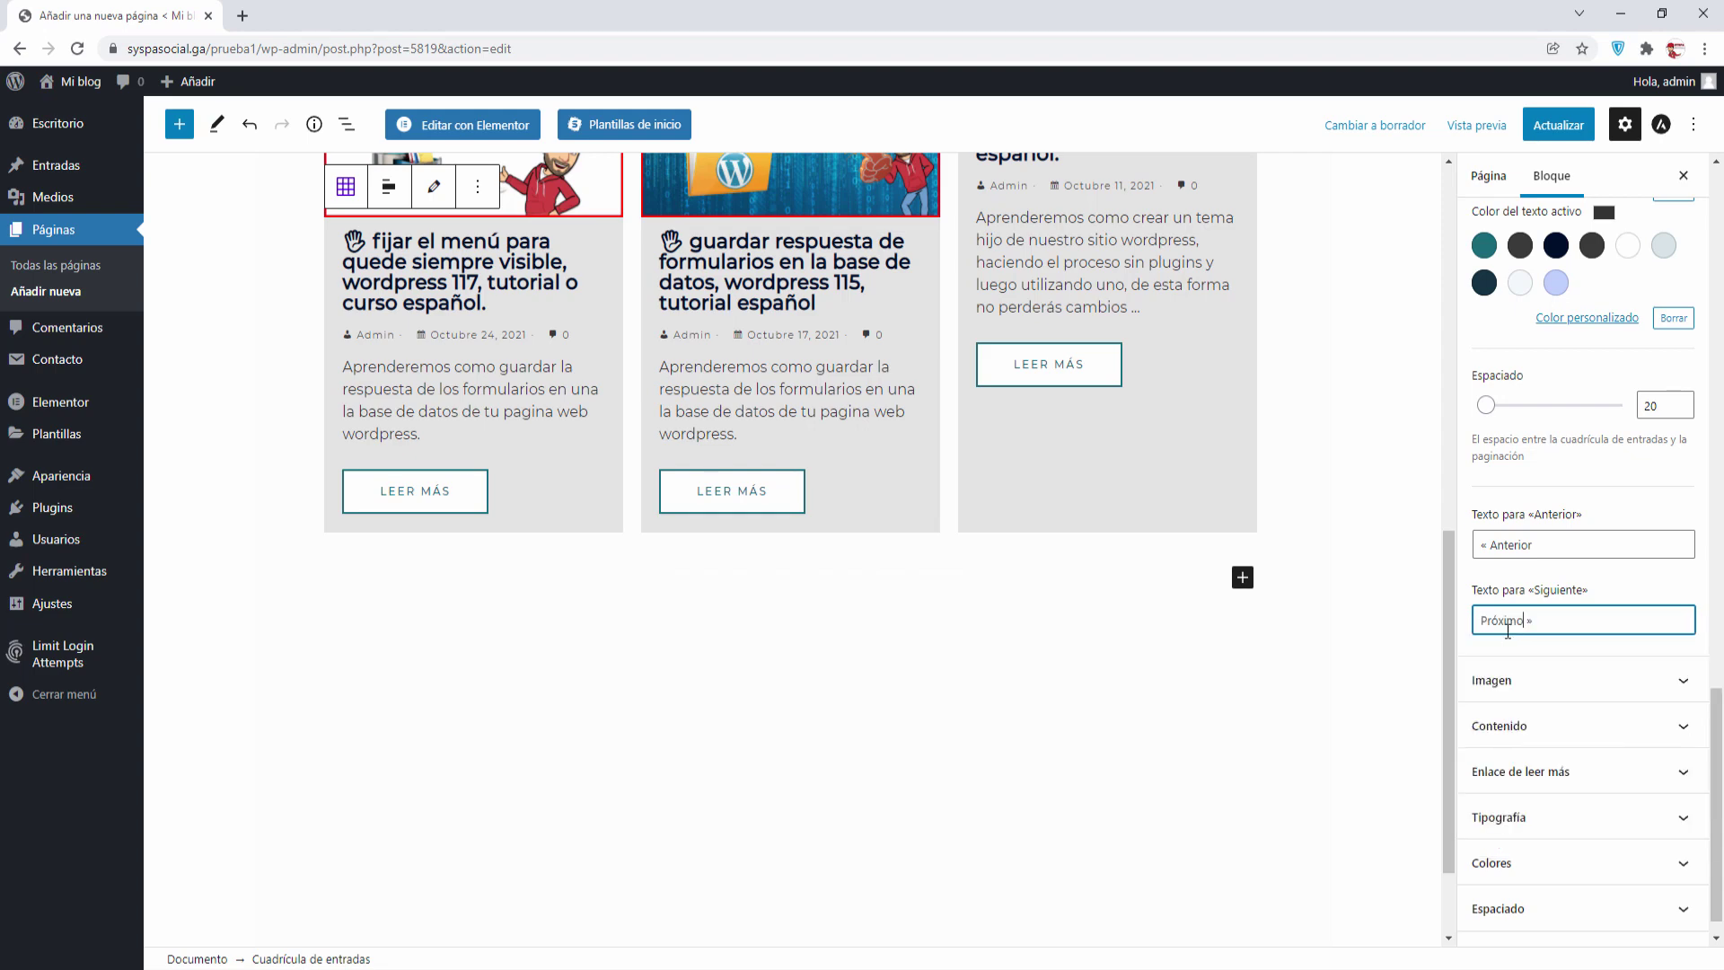
- Open the post grid's image settings and check the available image sizes, keeping Large
left_click(1526, 689)
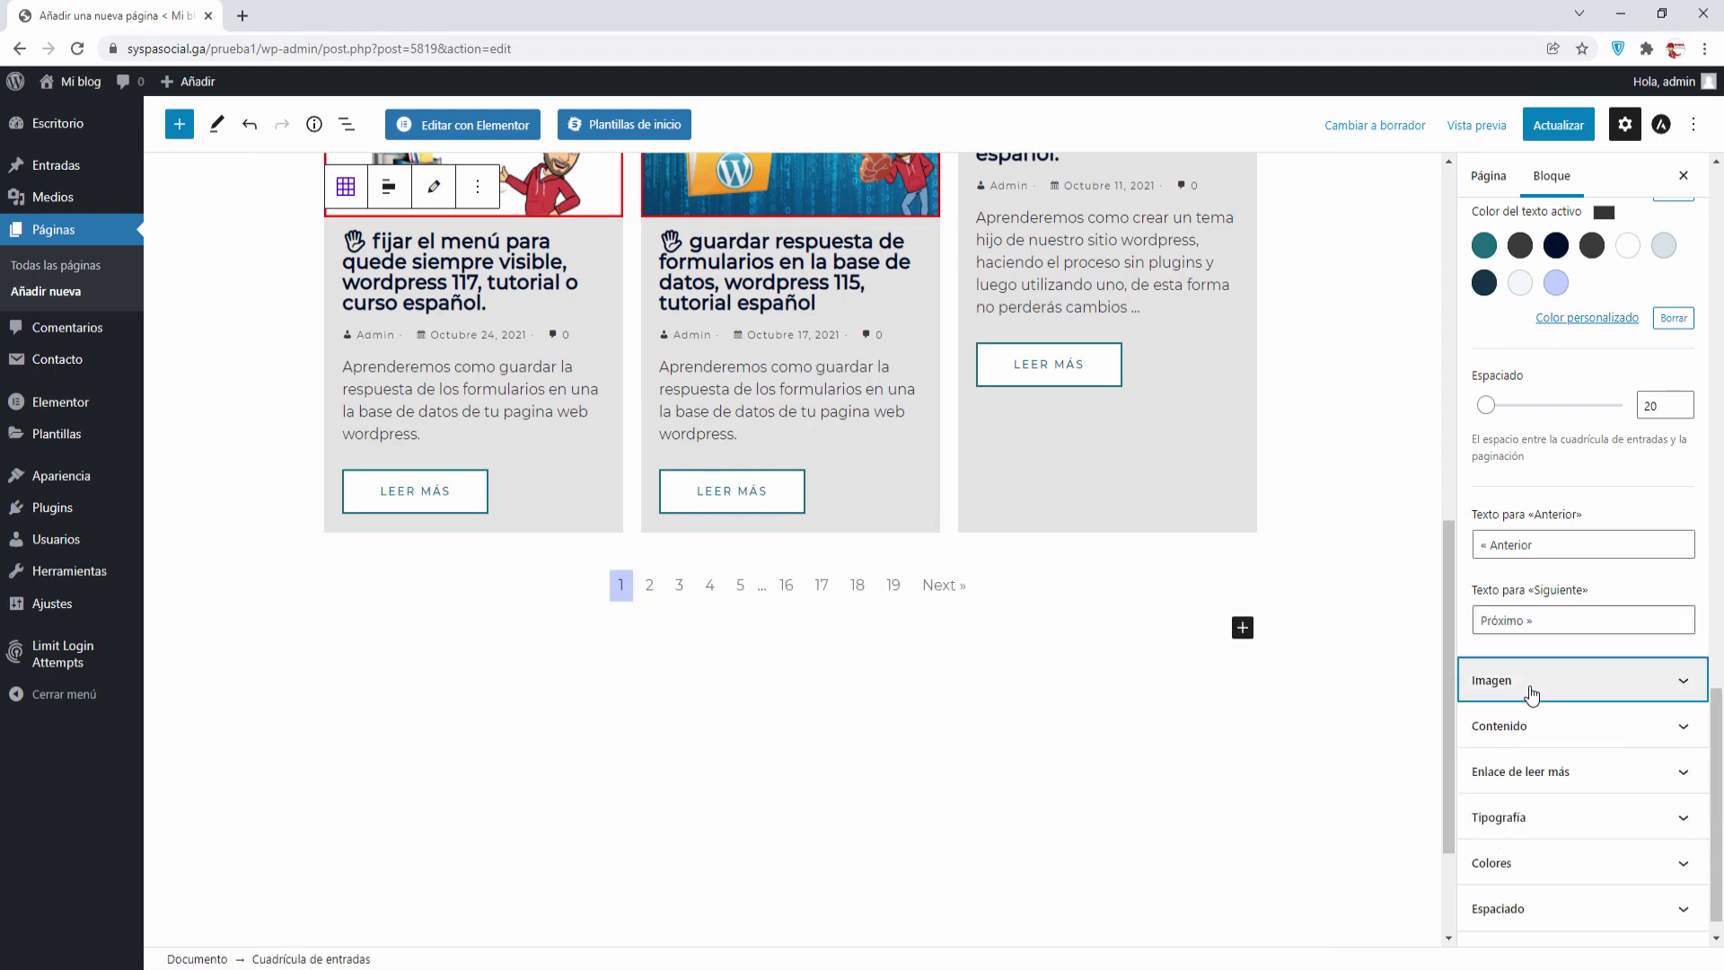
scroll(1246, 720, "up", 10)
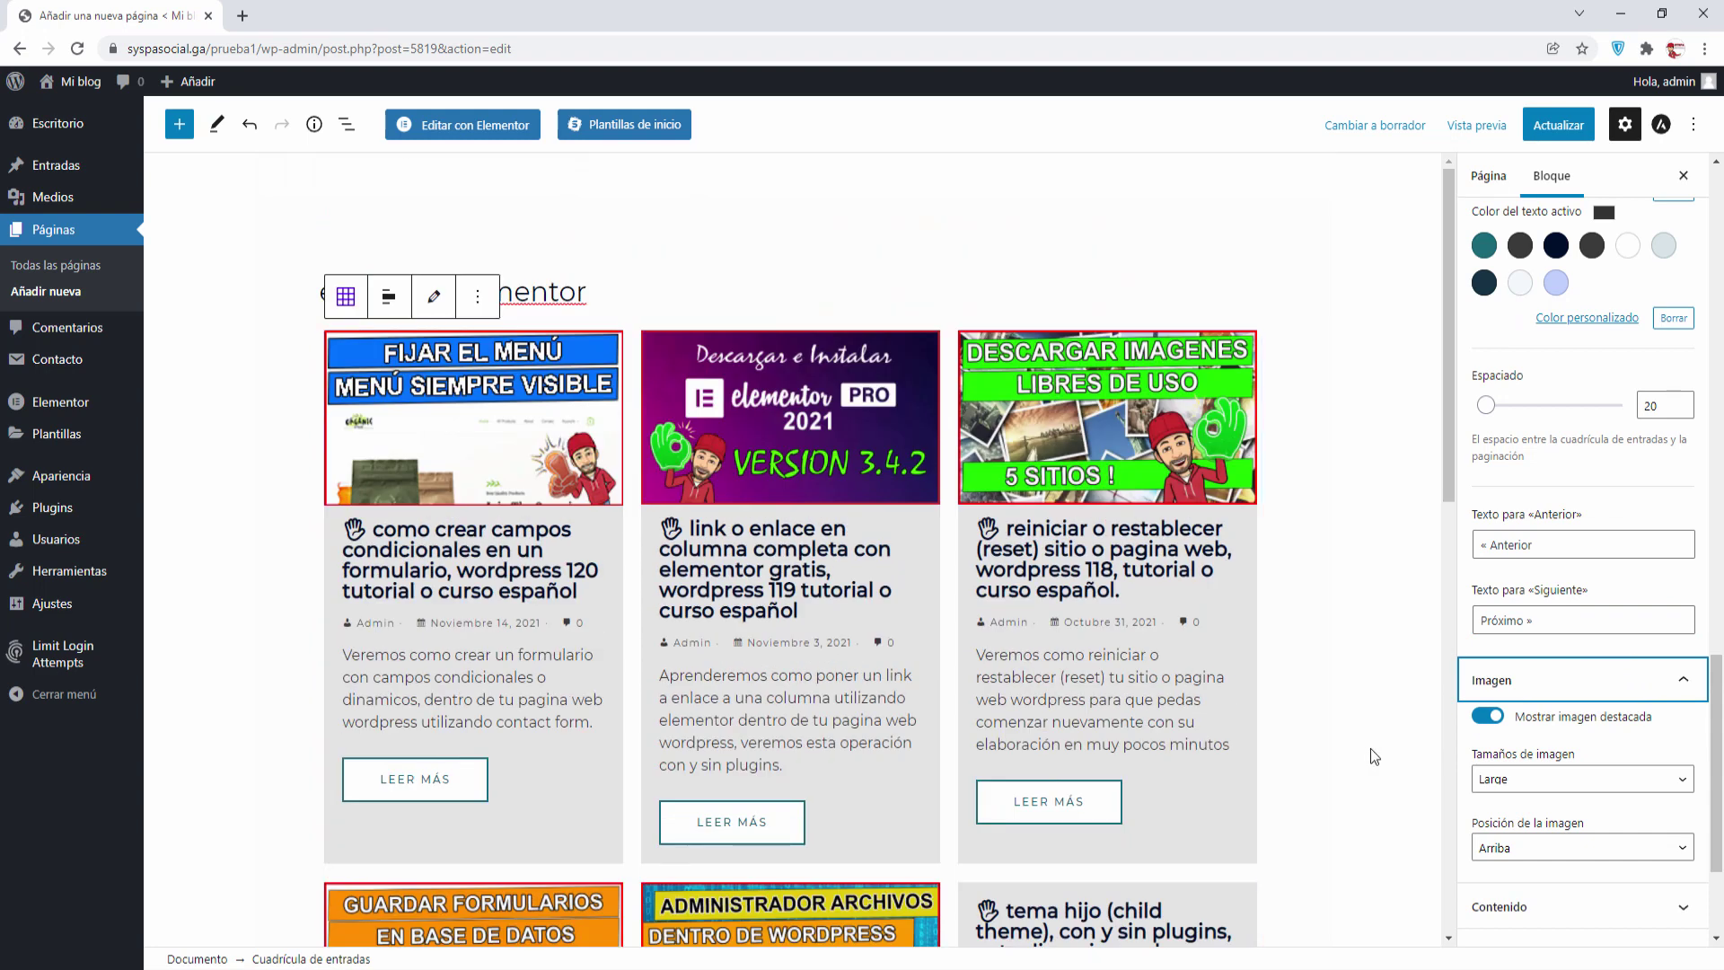
left_click(1550, 789)
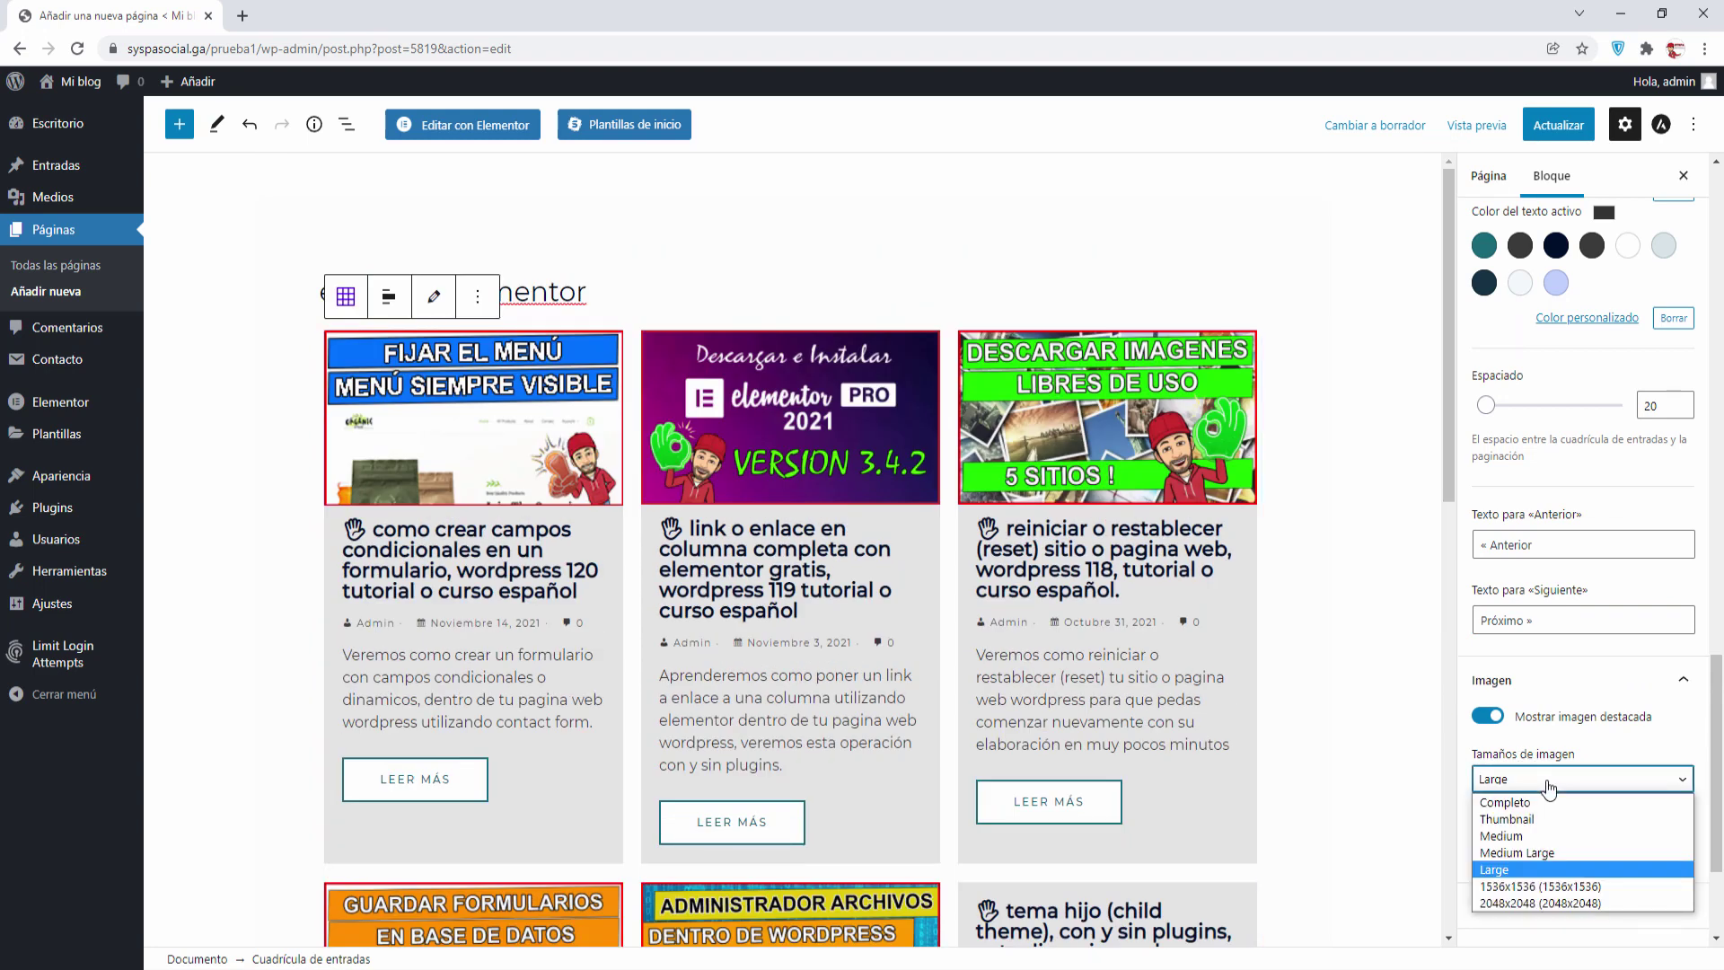
left_click(1550, 789)
- Try the Fondo image position on the post grid, switch back to Arriba, and review the posts
scroll(1552, 790, "down", 1)
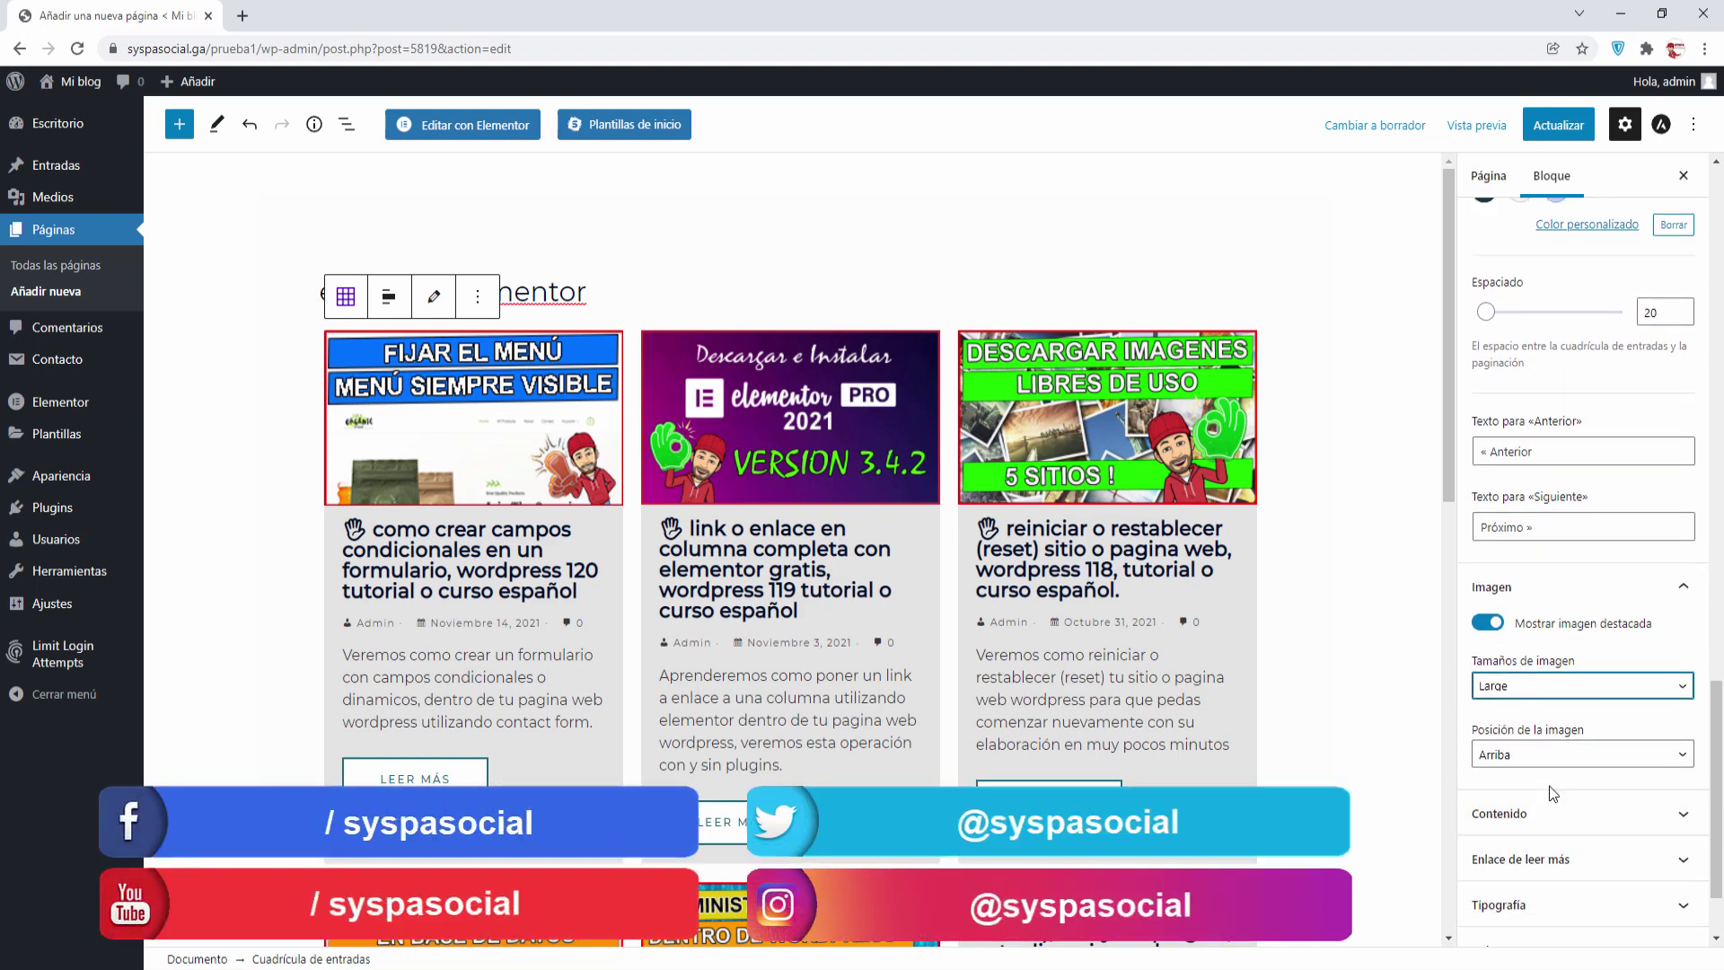
scroll(1554, 793, "down", 1)
left_click(1534, 672)
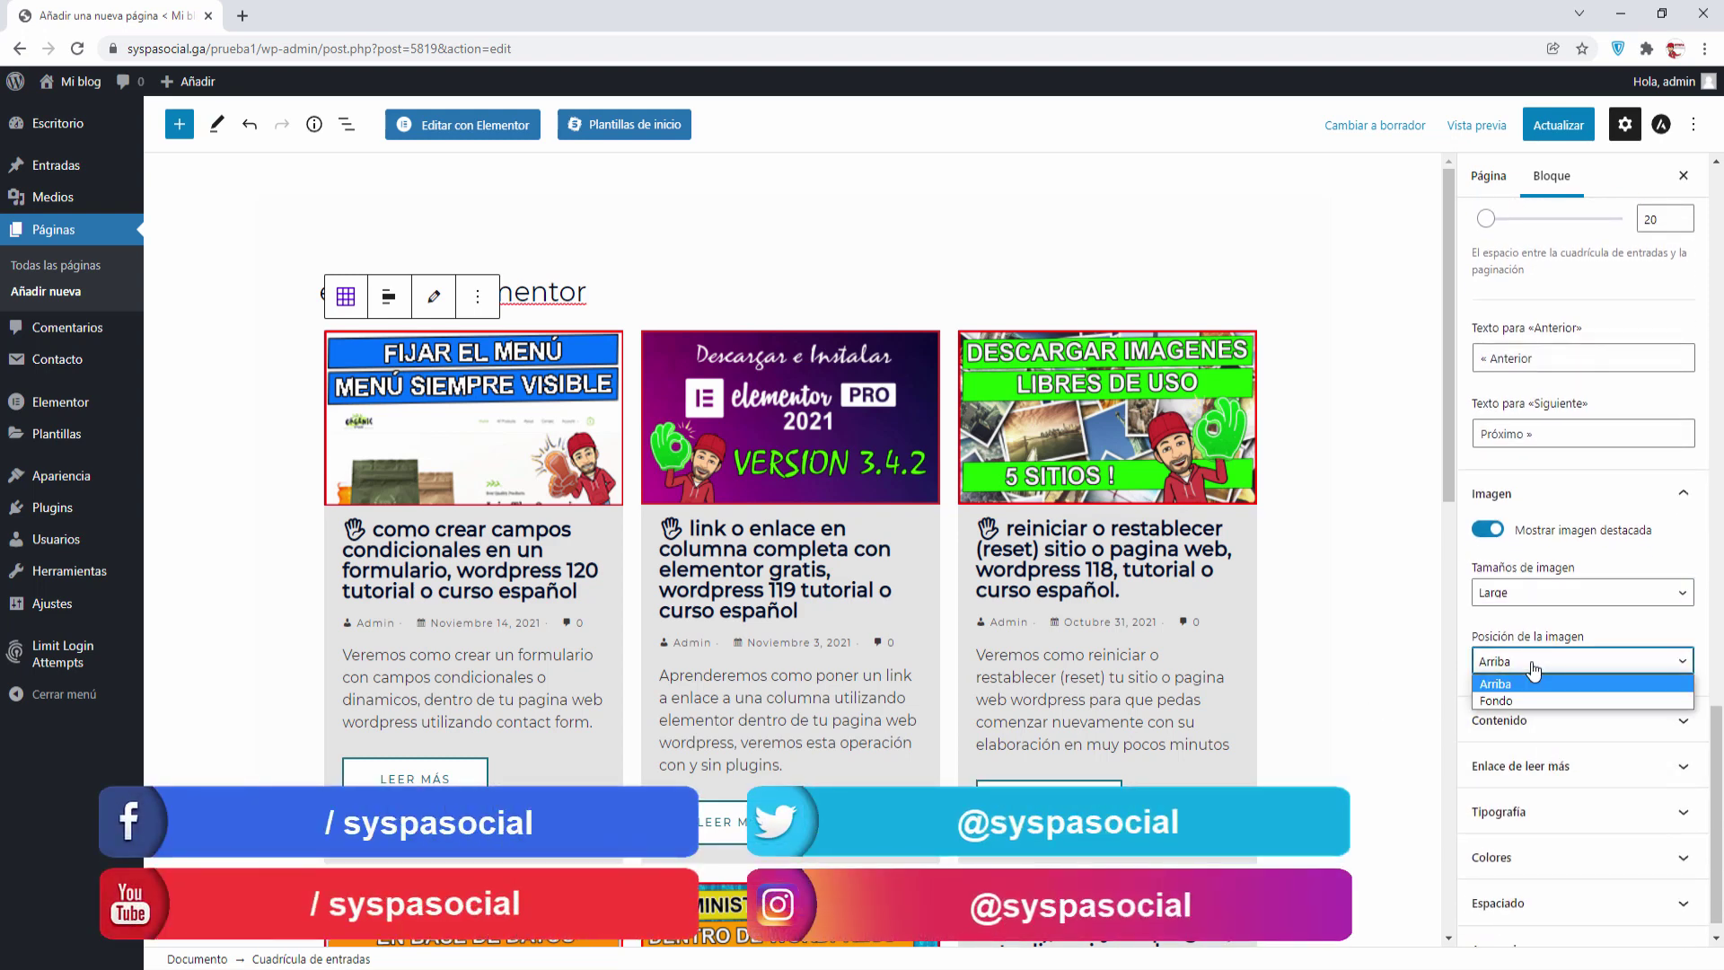
left_click(1525, 701)
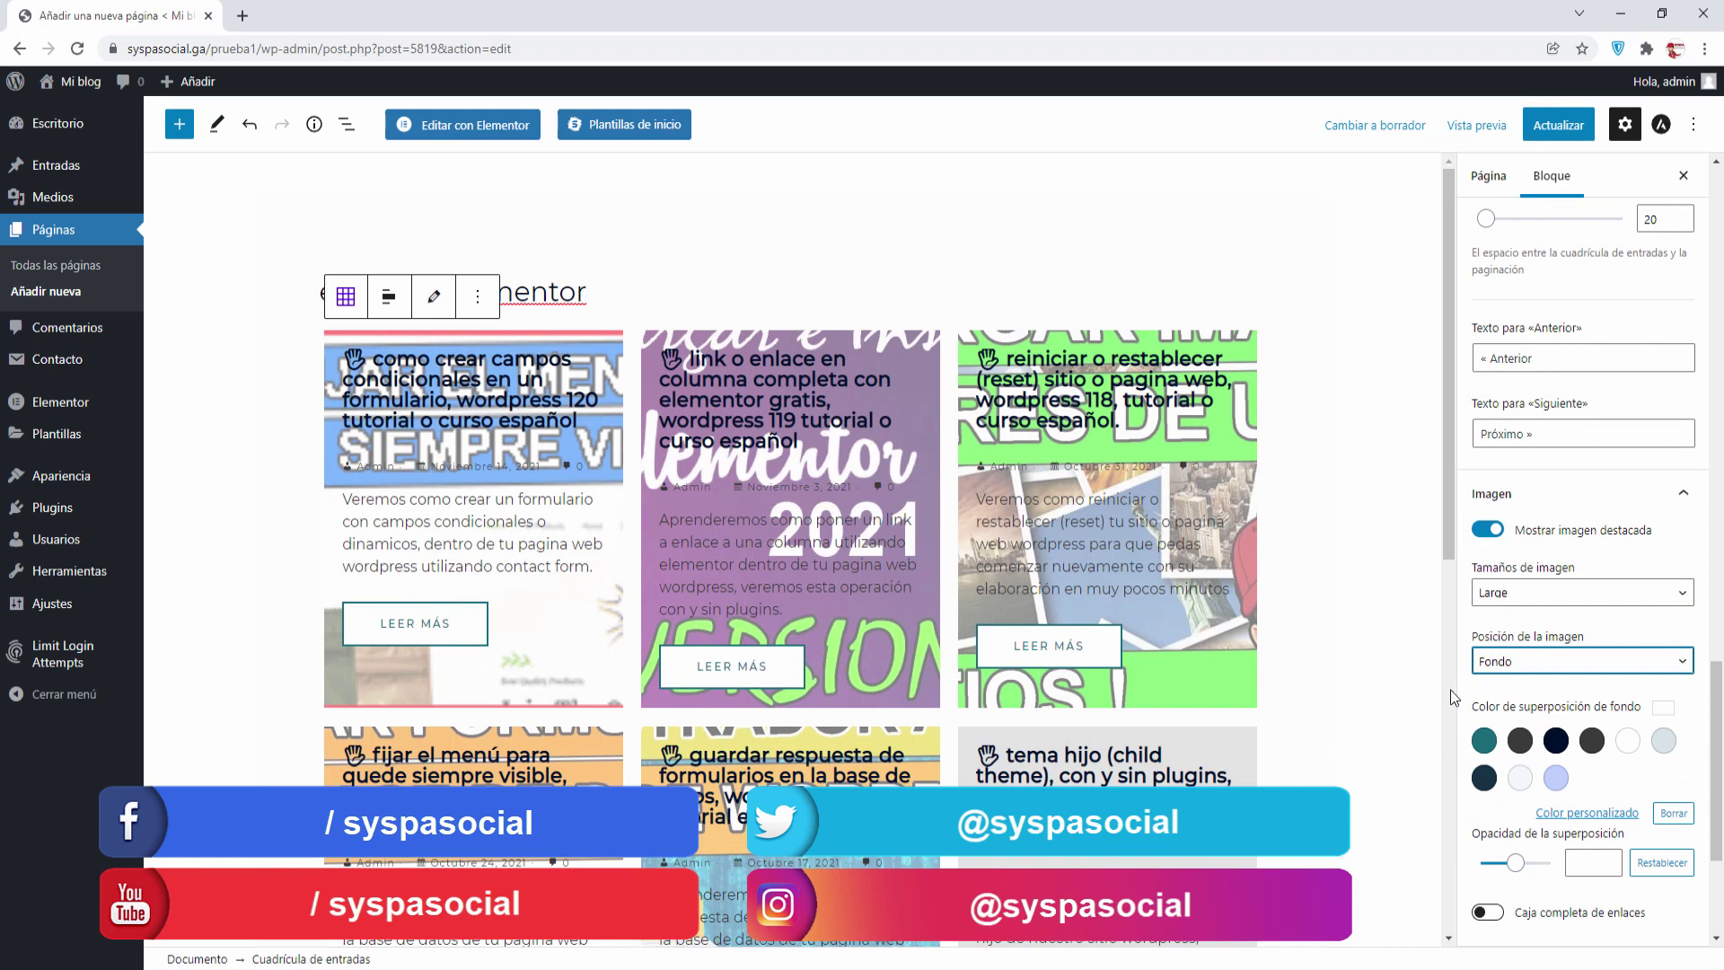
left_click(1516, 664)
left_click(1501, 687)
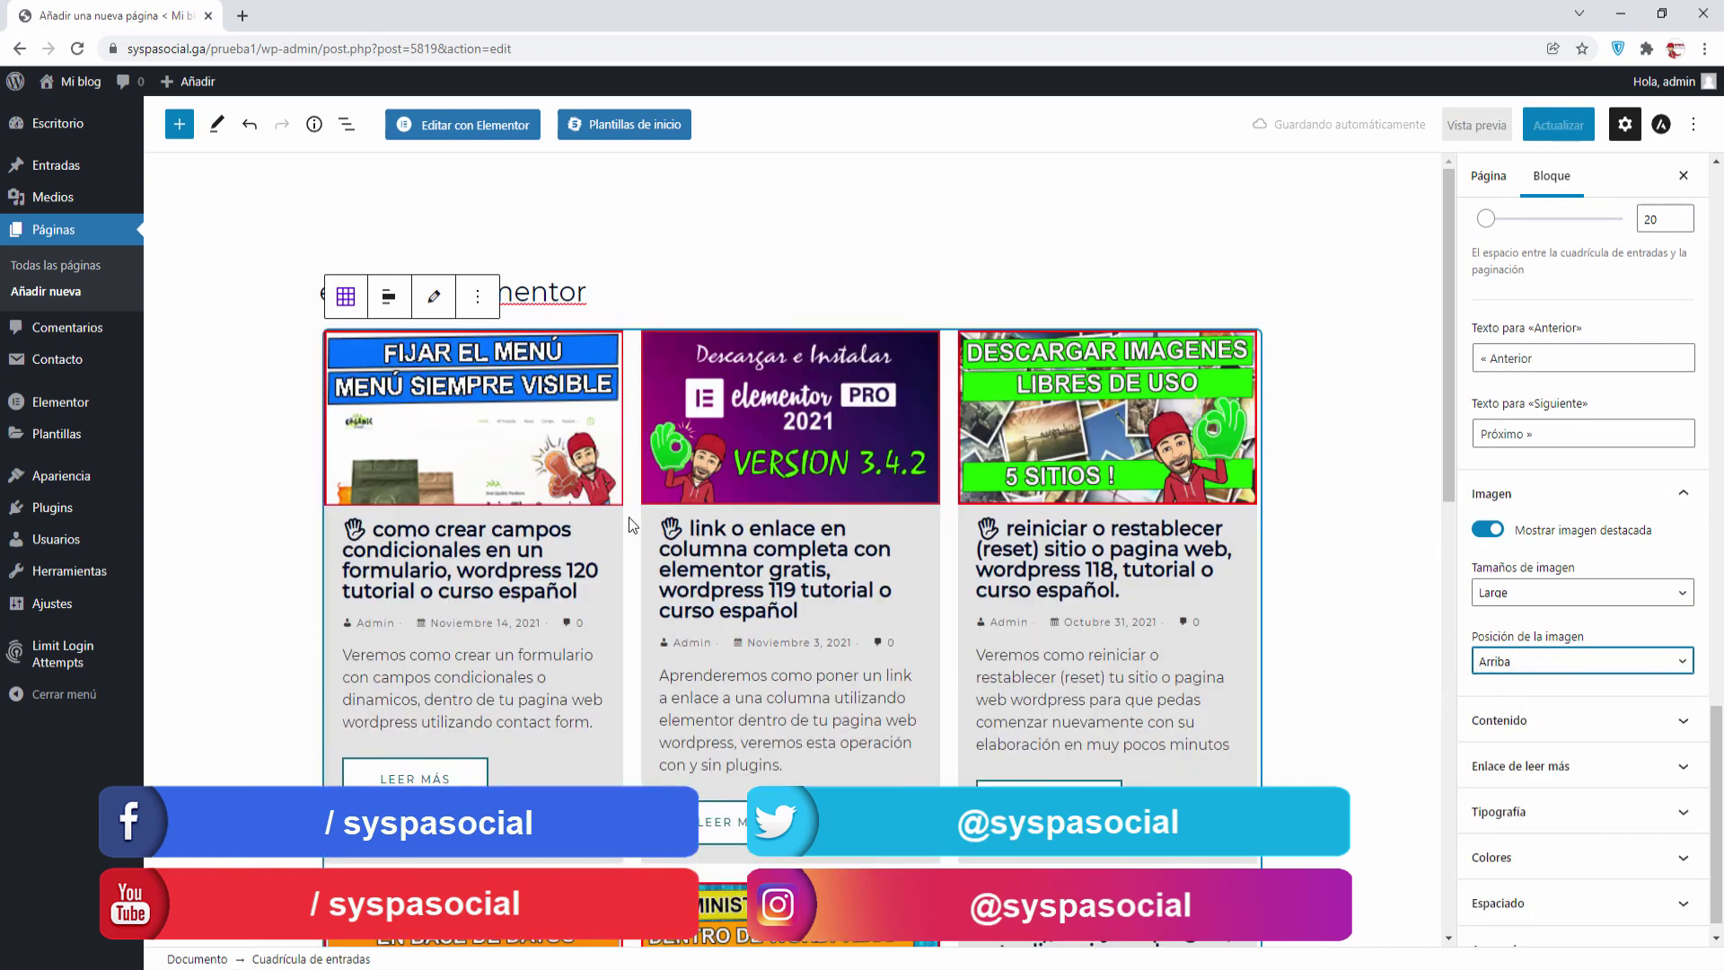
scroll(1350, 732, "down", 3)
scroll(1484, 729, "up", 2)
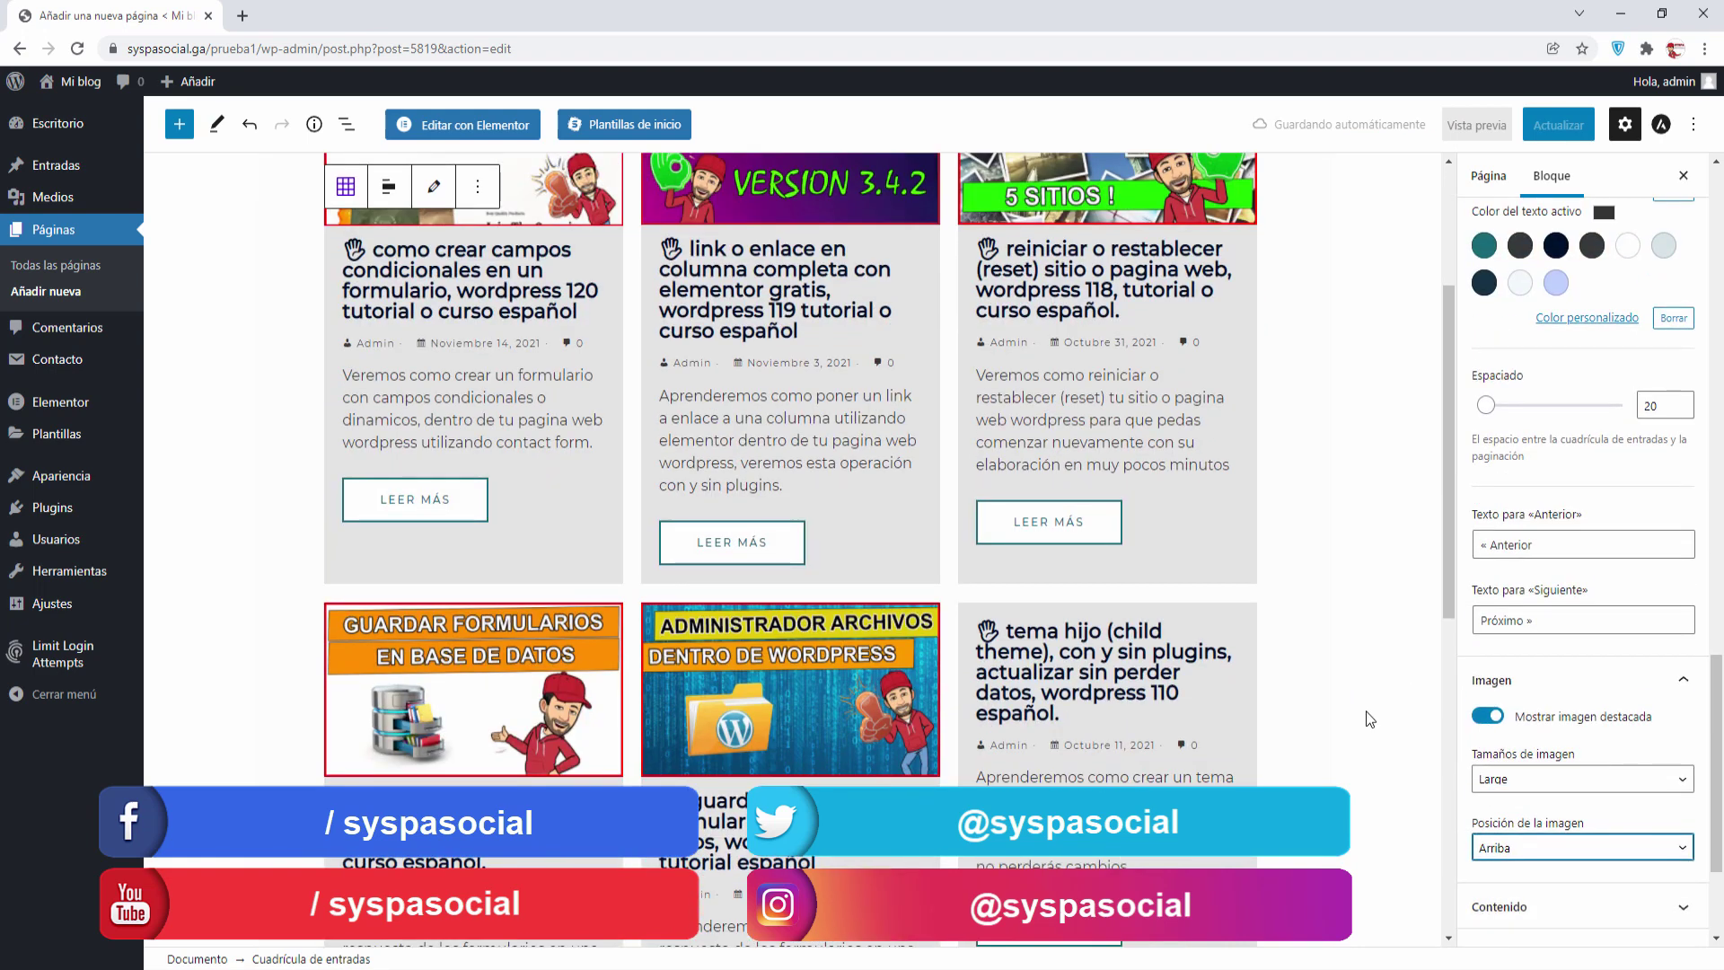
- In the post grid's content settings, hide the author, date and comments of the posts
scroll(1544, 764, "down", 2)
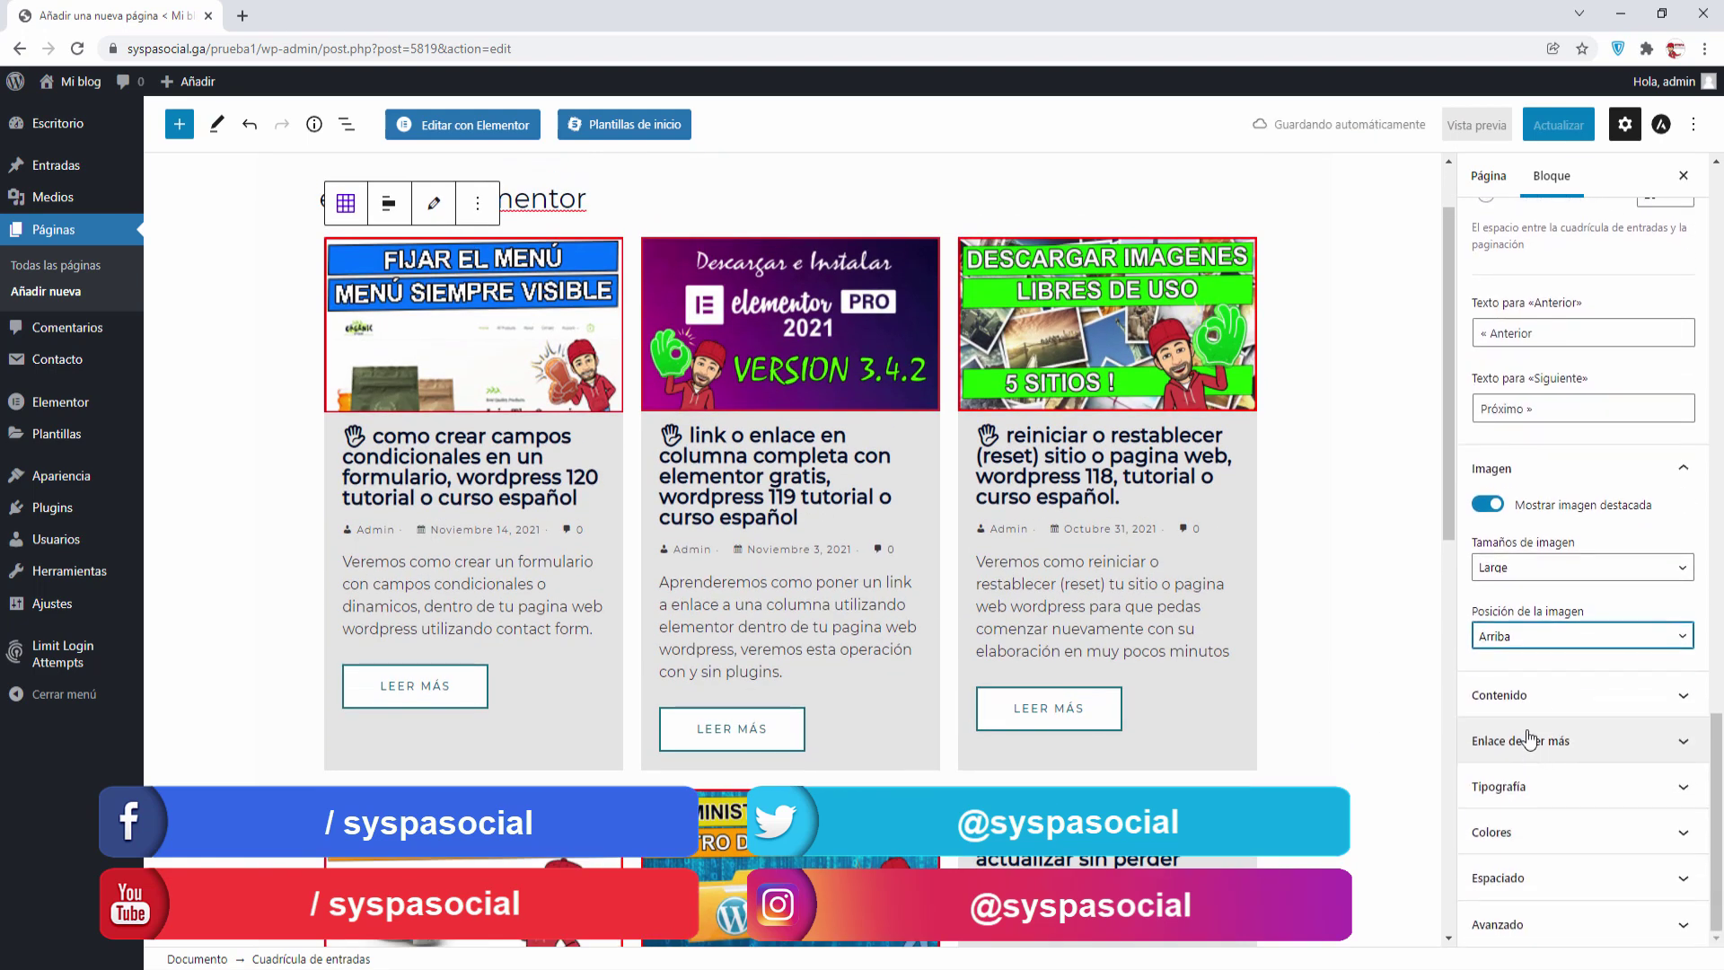
left_click(1523, 694)
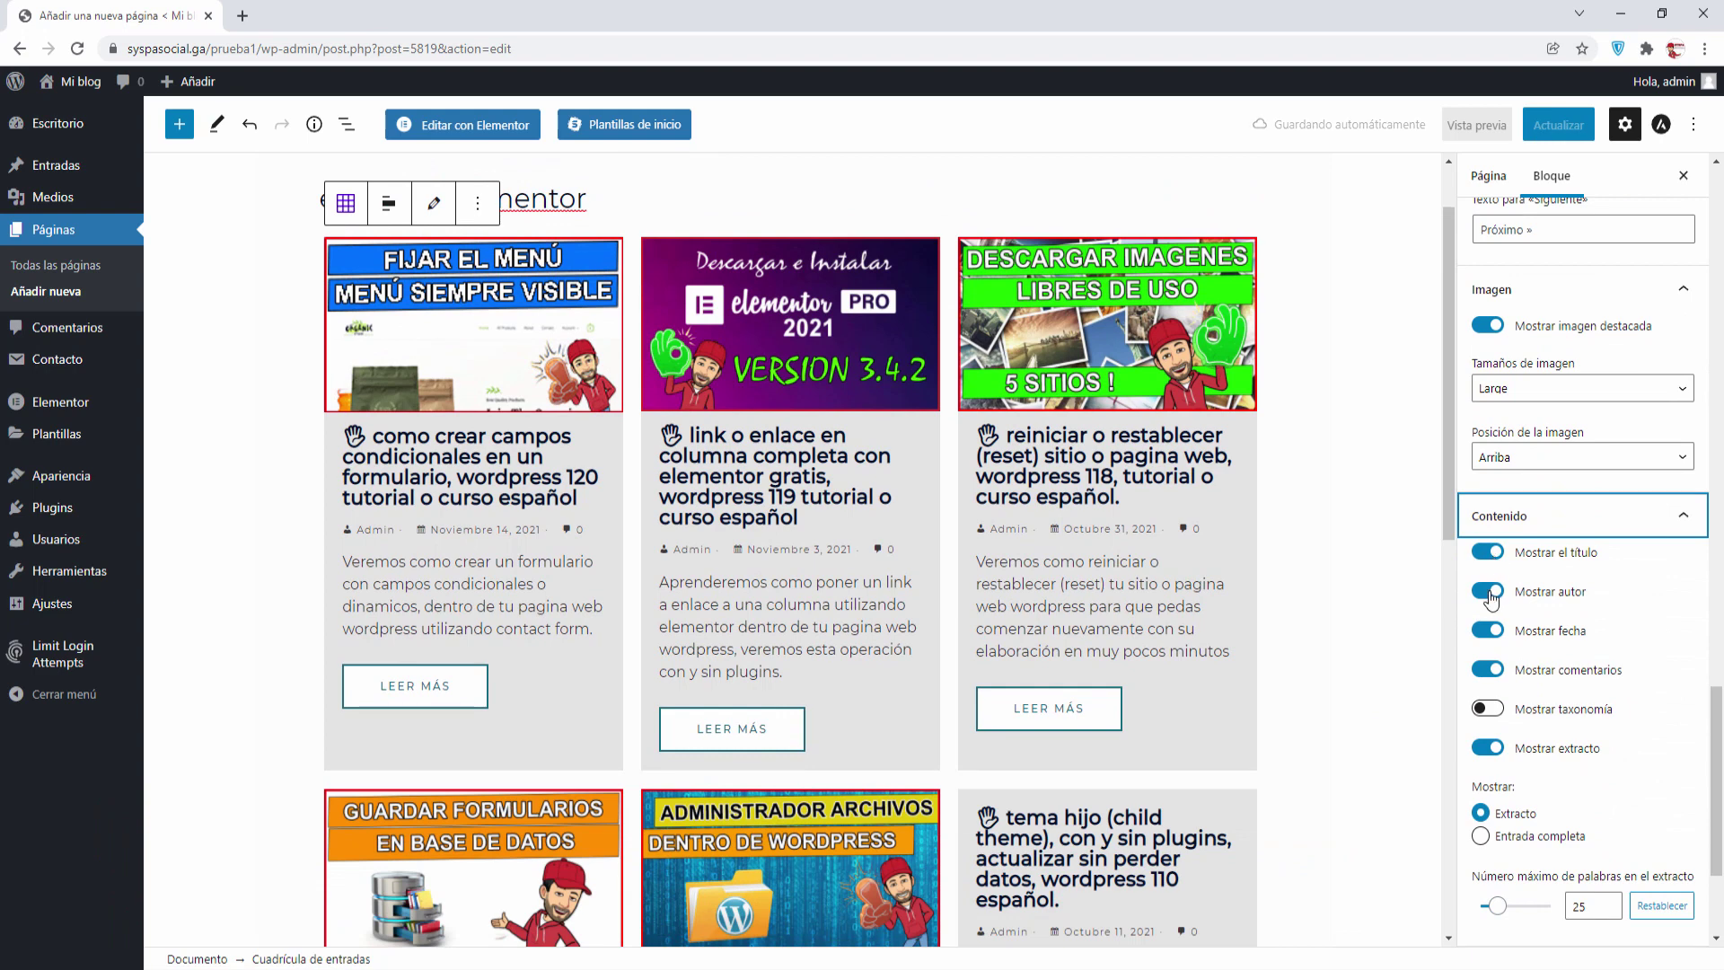
left_click(1491, 592)
left_click(1488, 630)
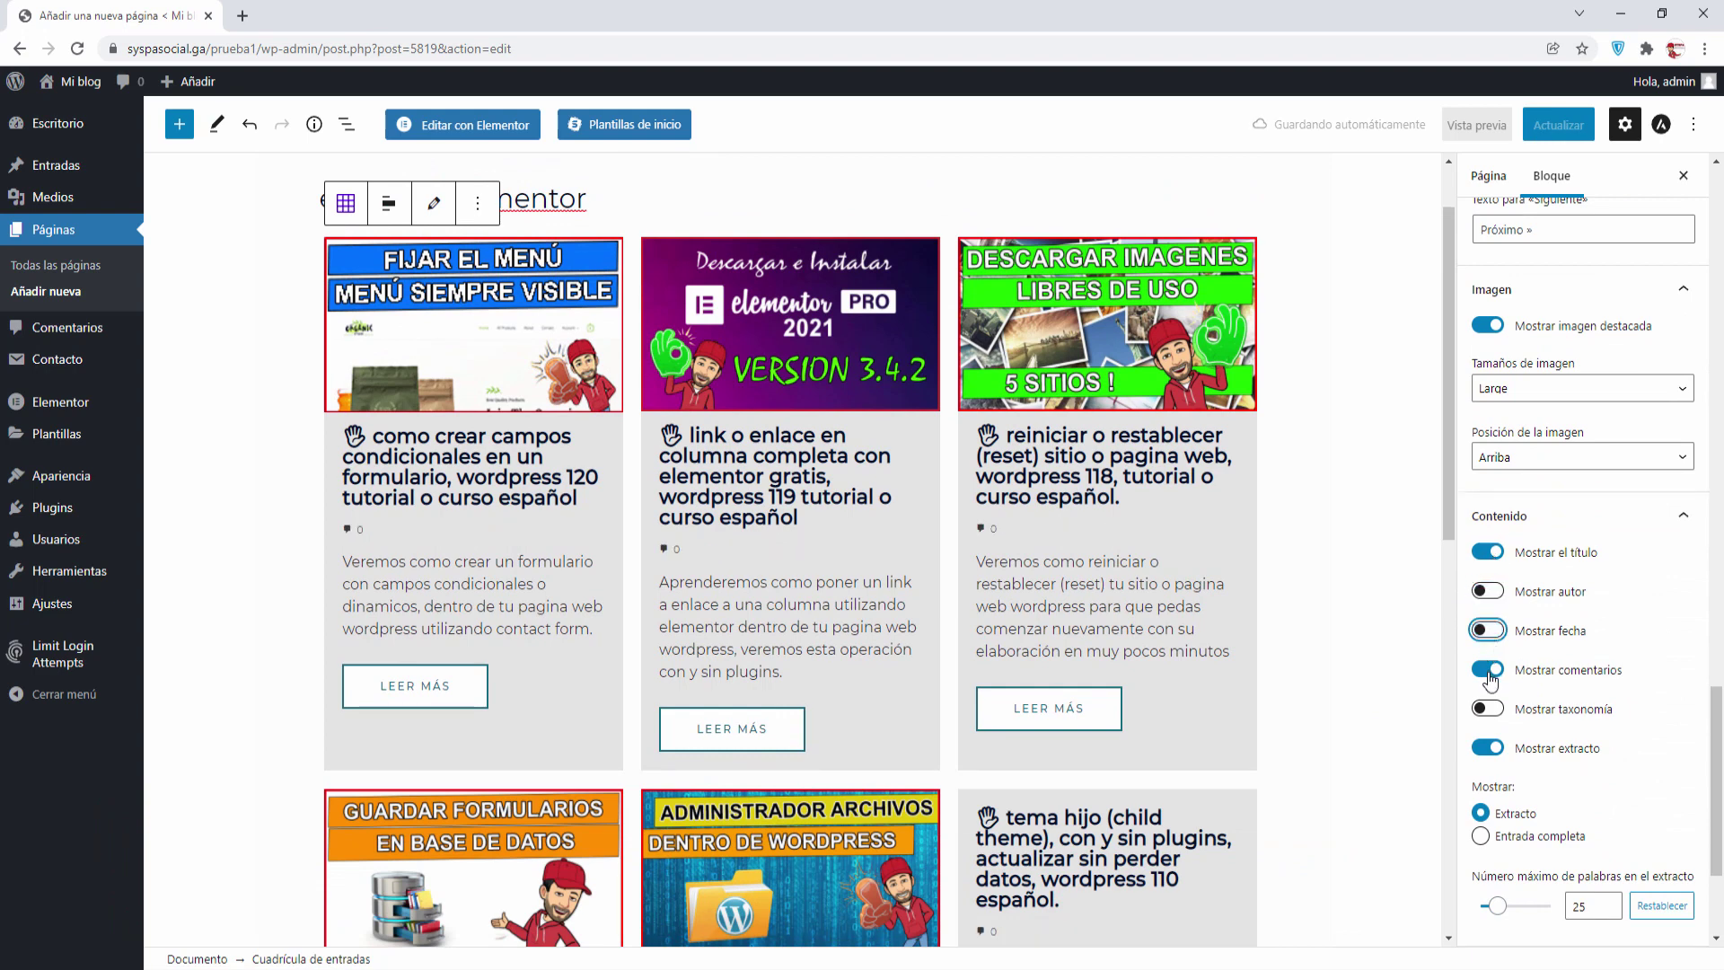
left_click(1489, 670)
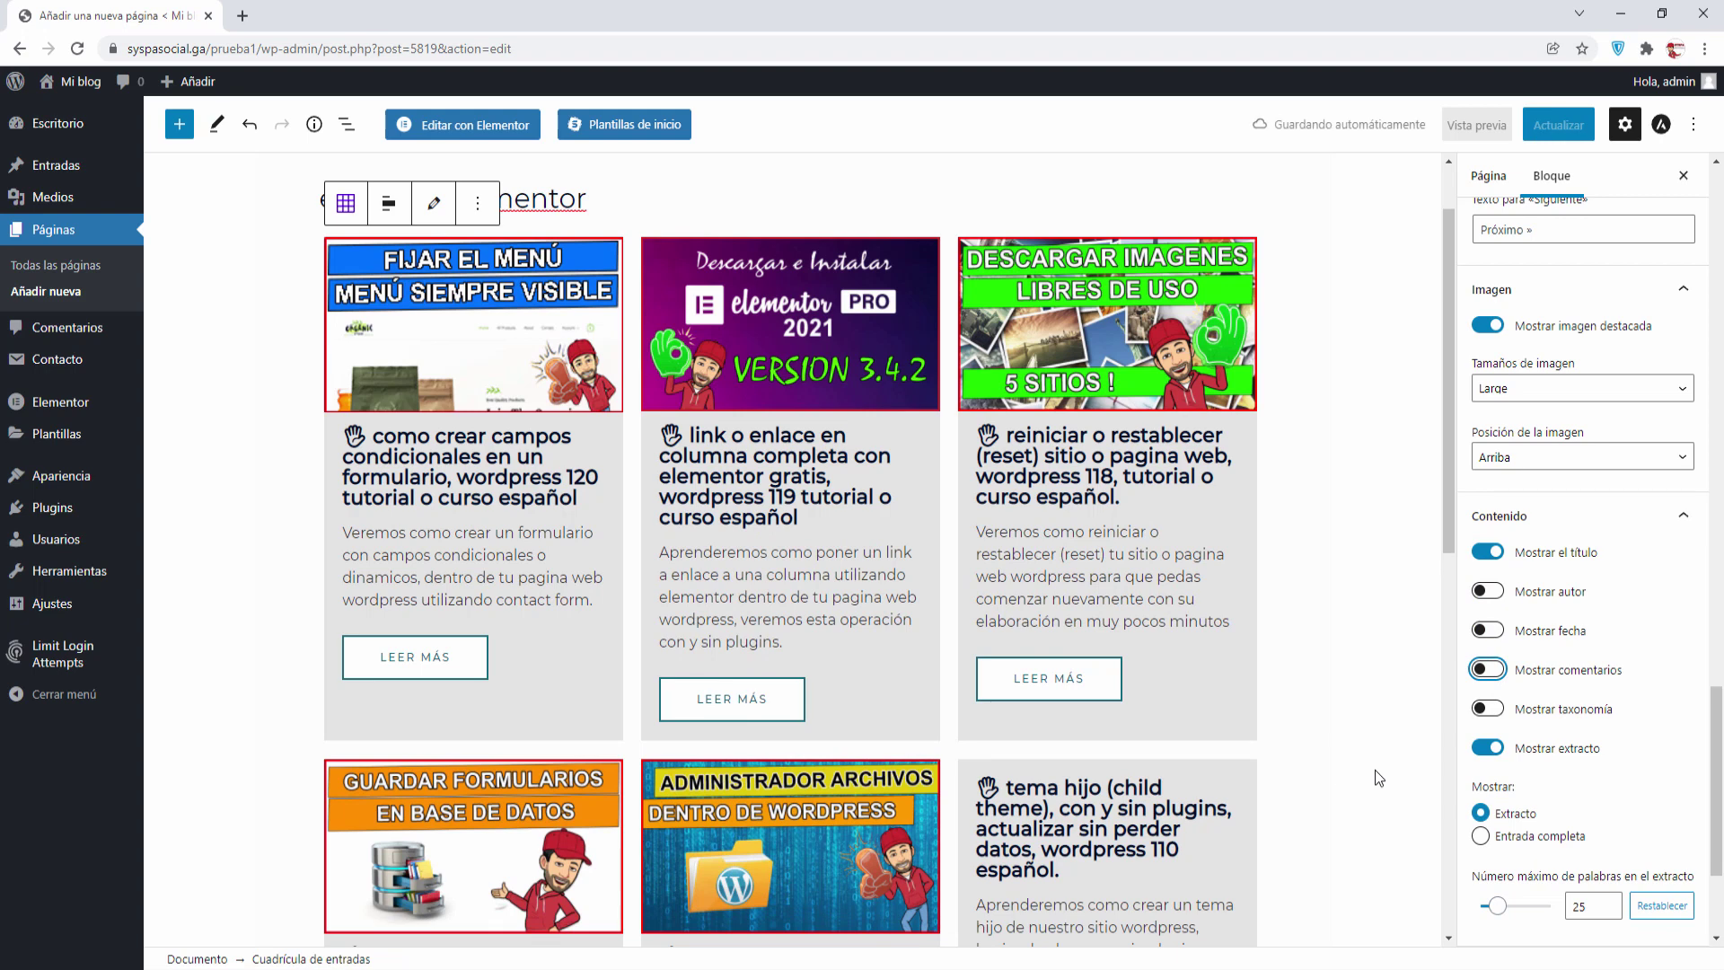
- Try showing the posts' taxonomy and hiding their excerpt, restoring each setting after checking it
left_click(1493, 716)
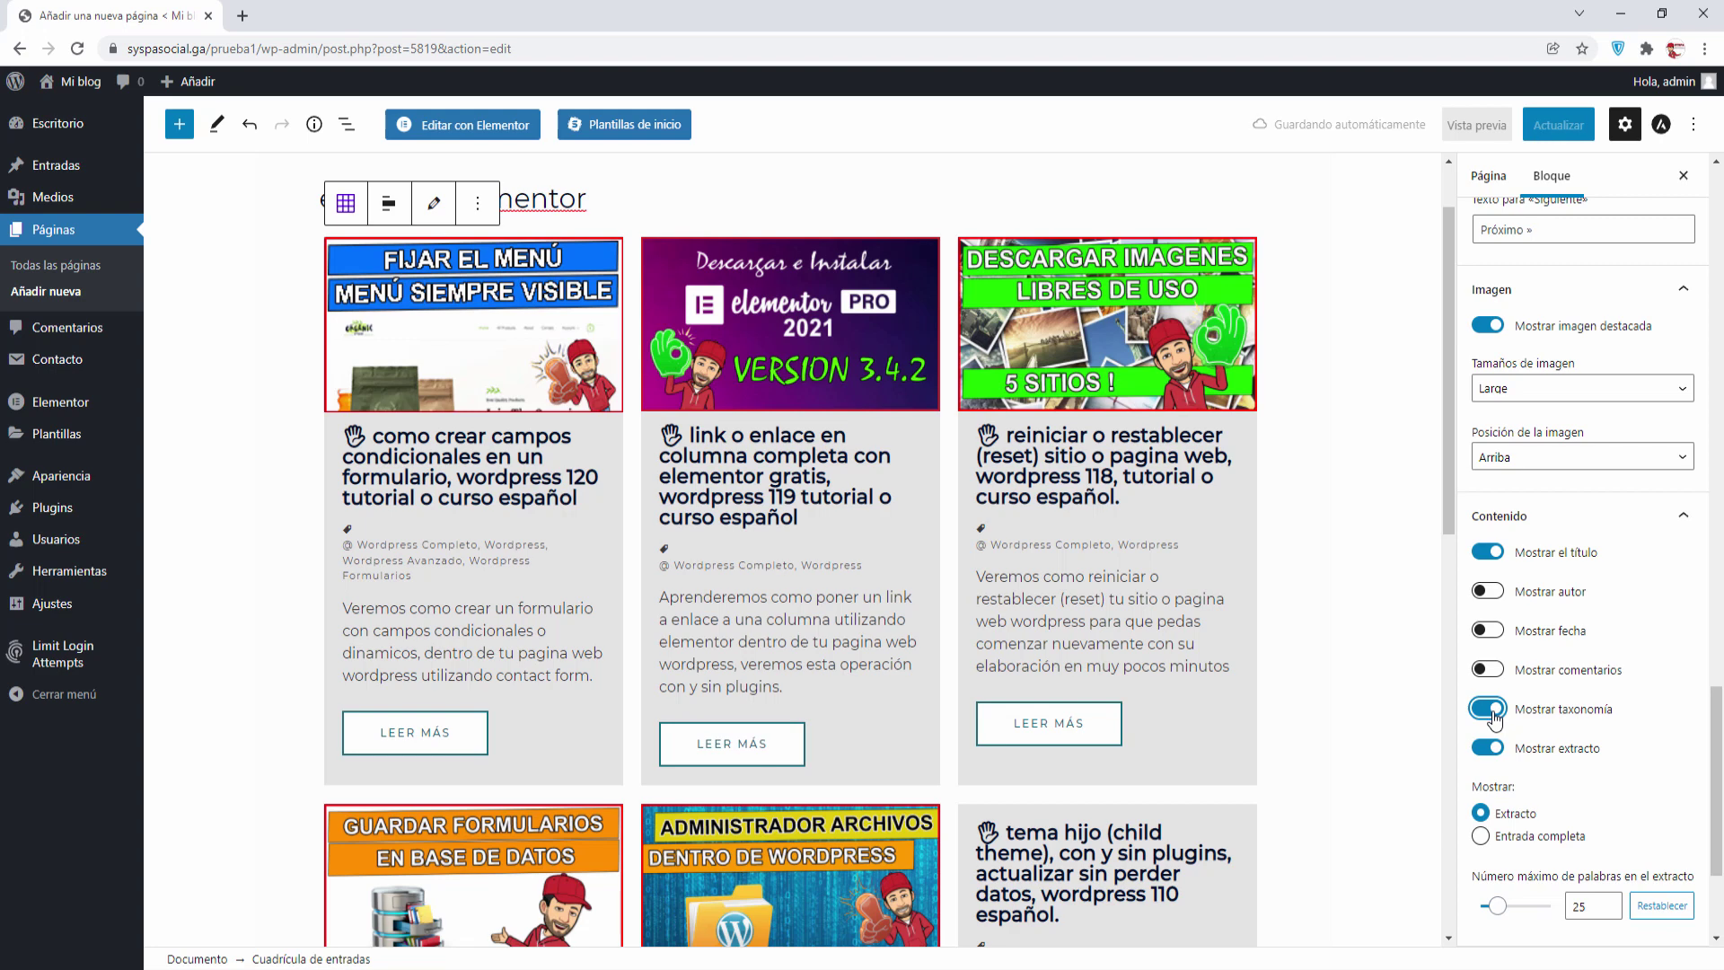
left_click(1493, 715)
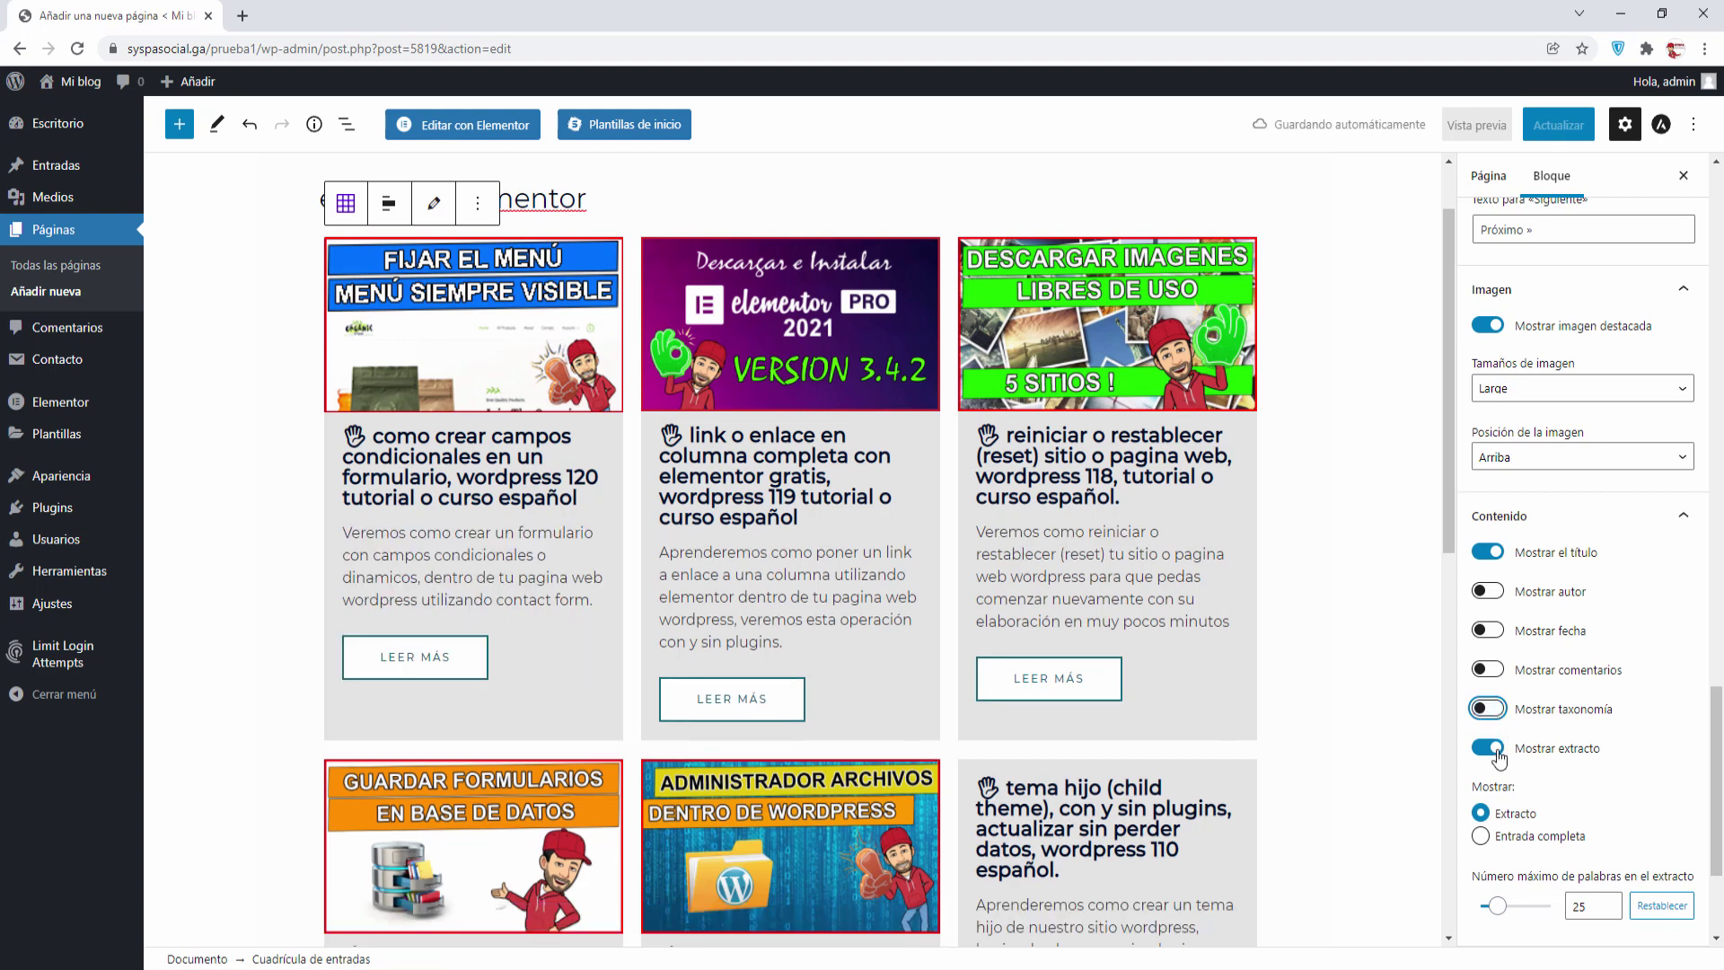
left_click(1487, 749)
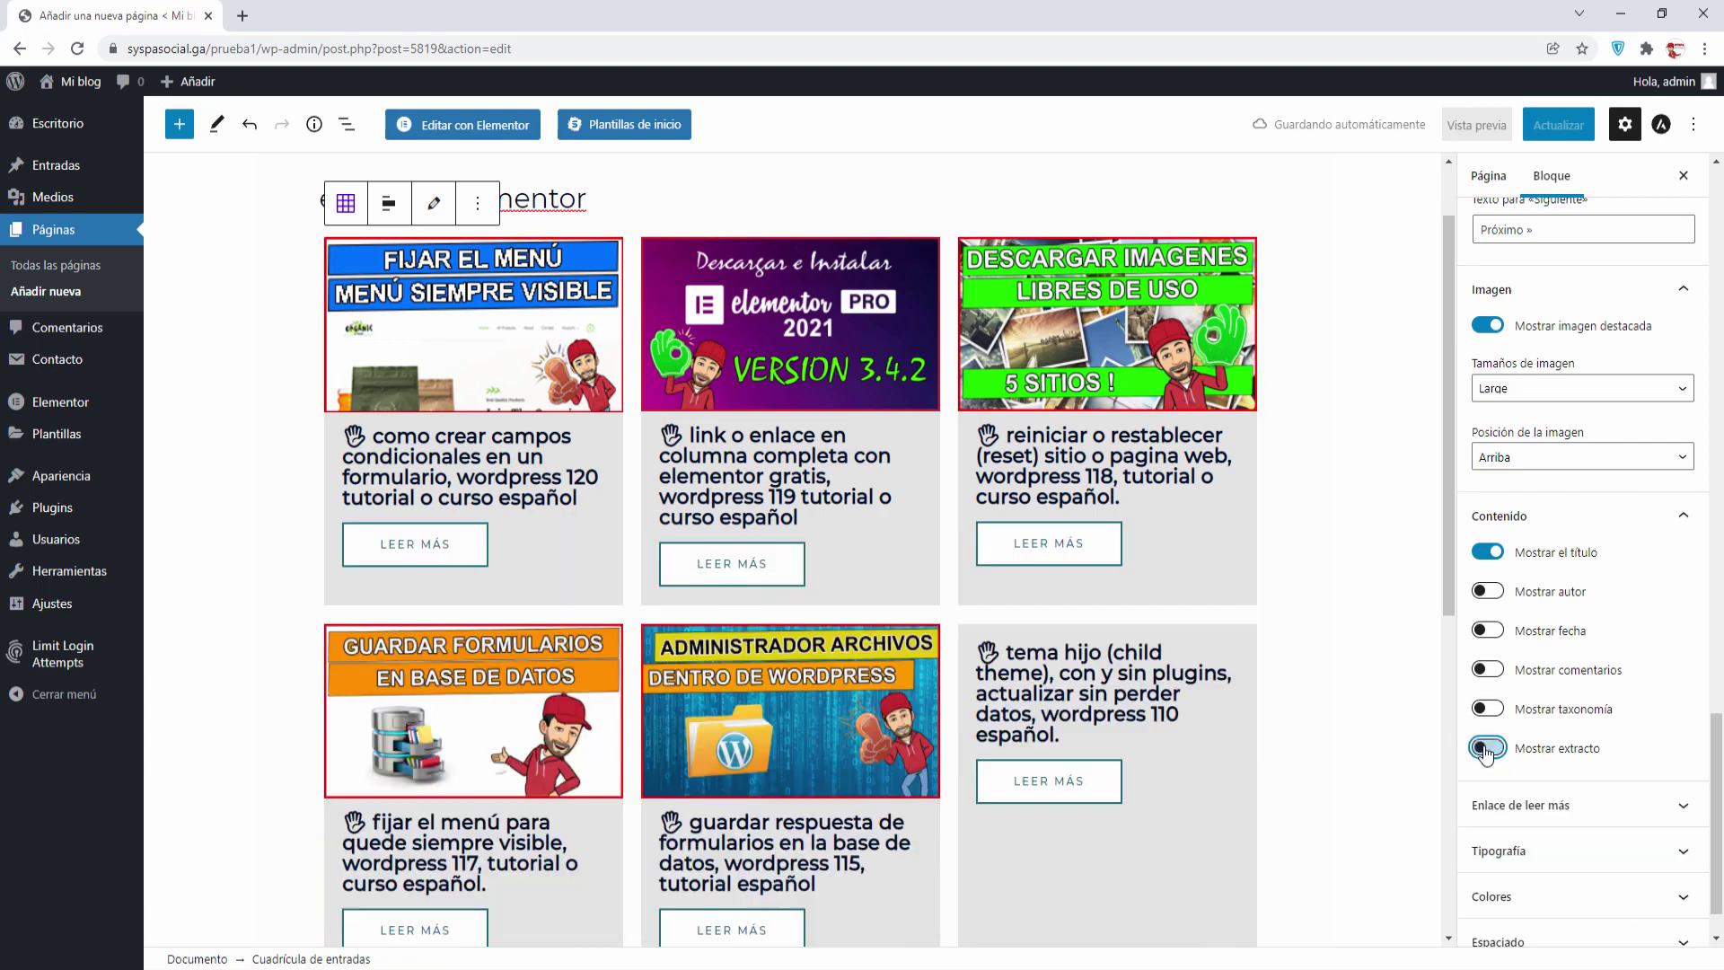
left_click(1488, 749)
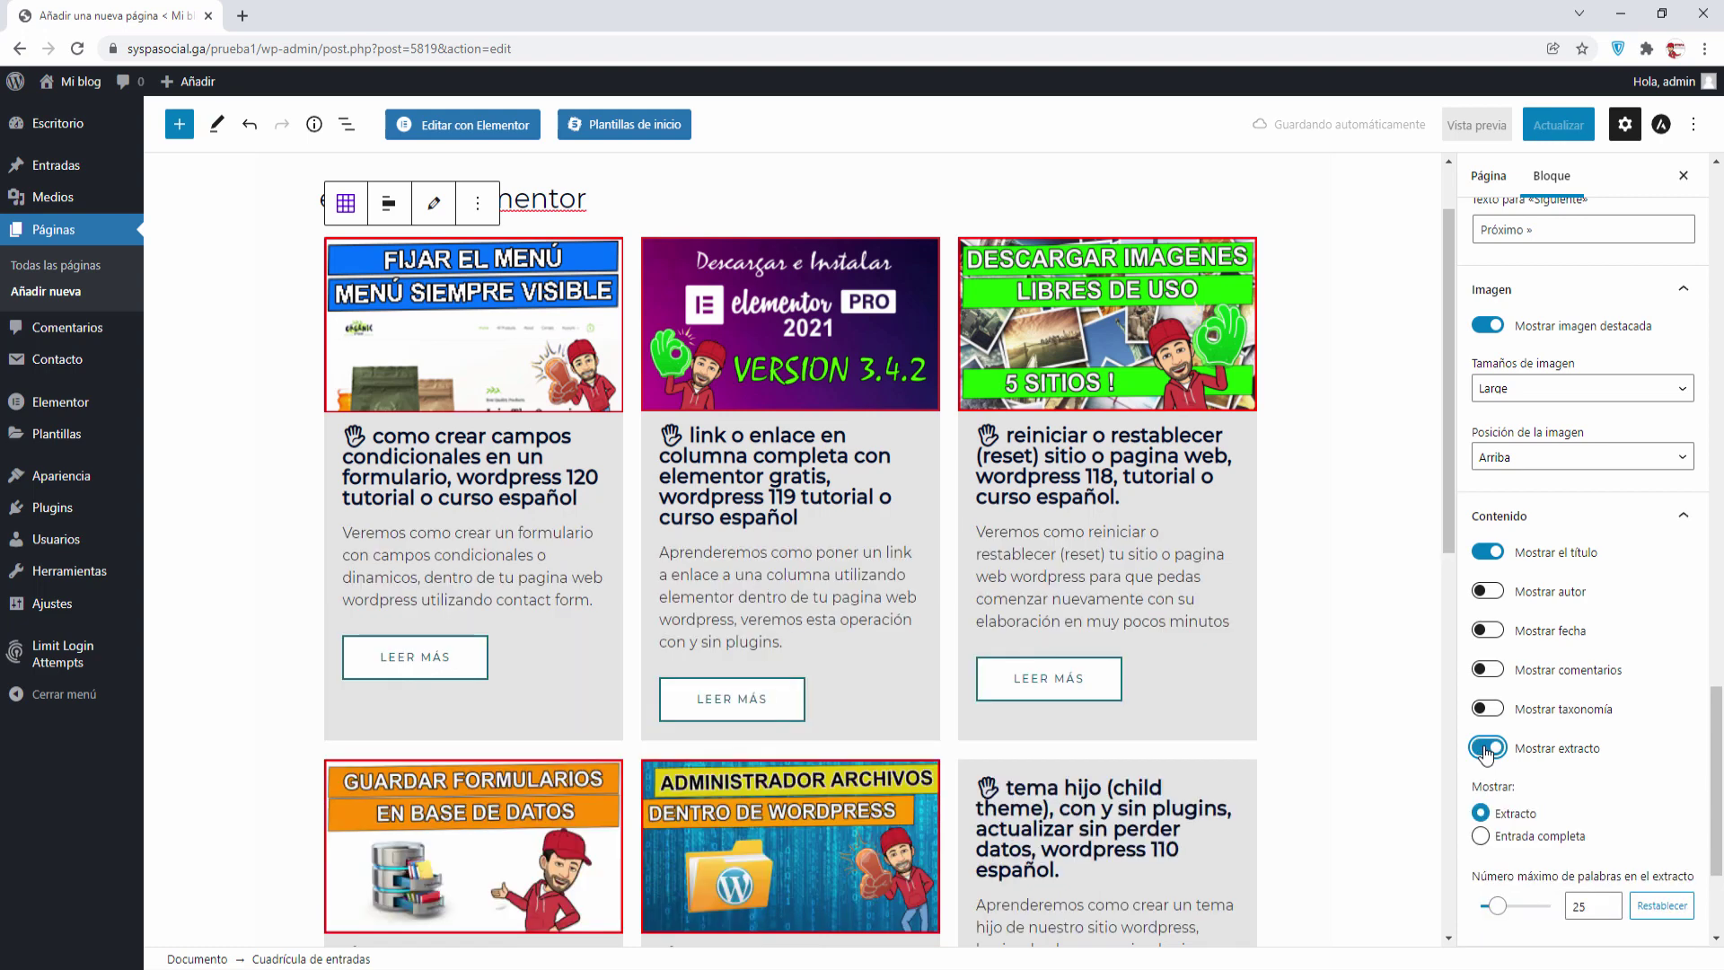
- Try hiding the read-more link, show it again, and make its links open in a new tab
scroll(1566, 719, "down", 3)
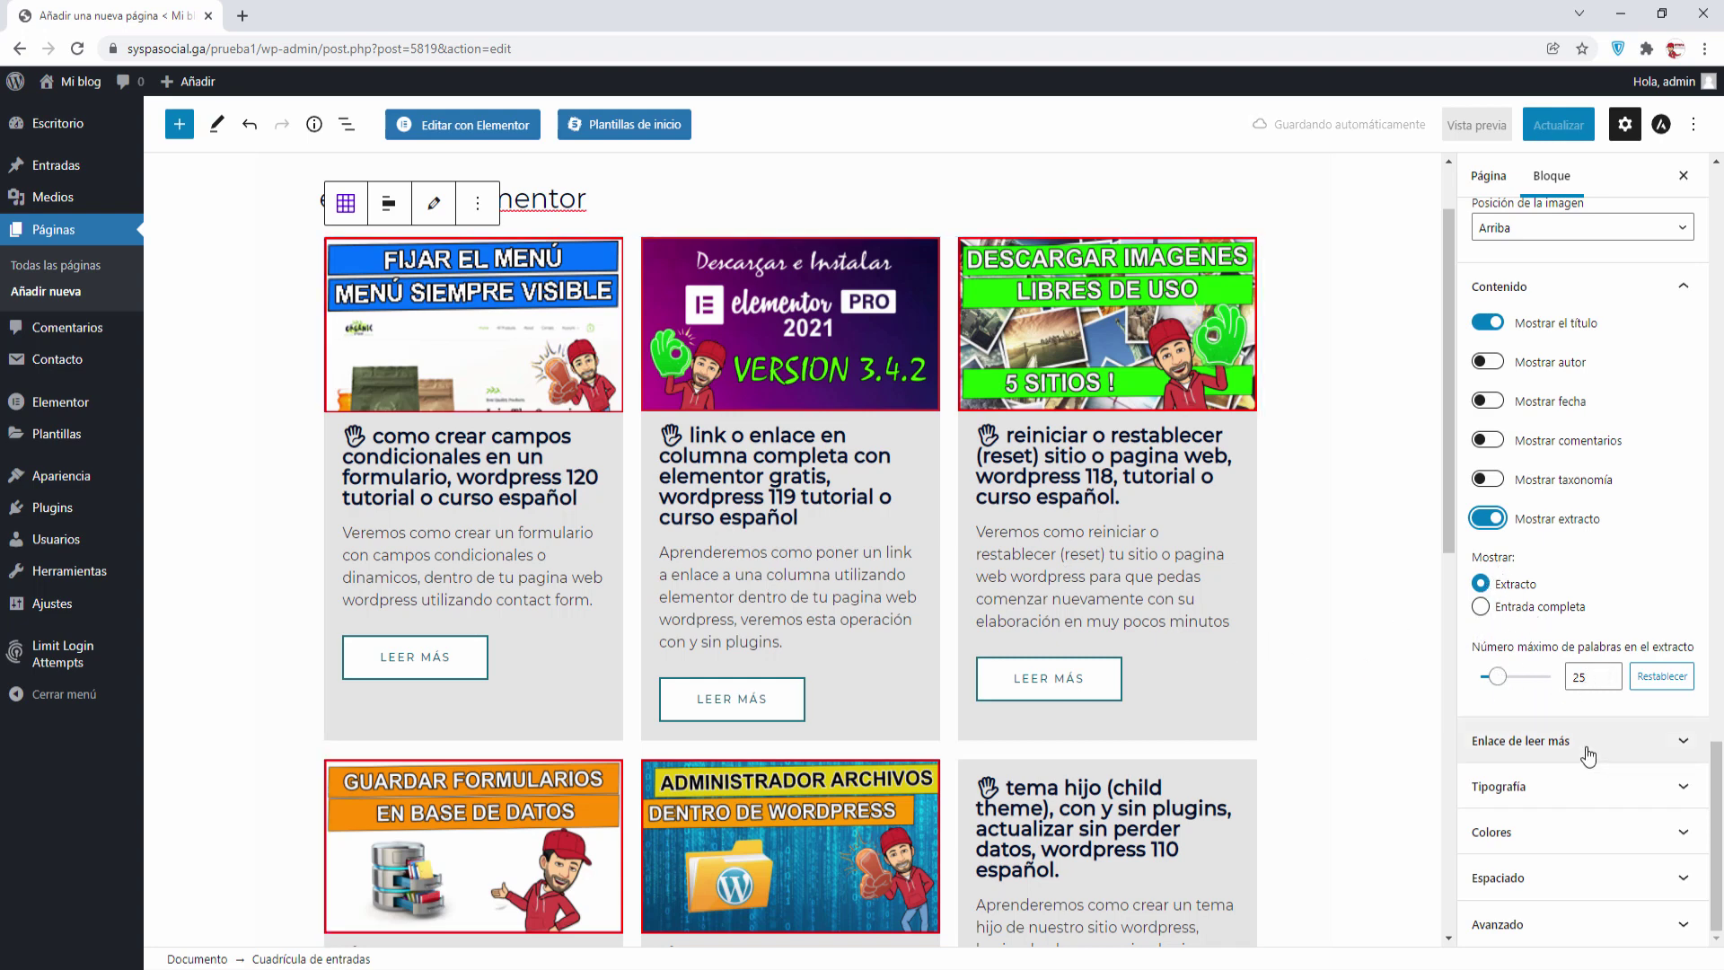
left_click(1531, 744)
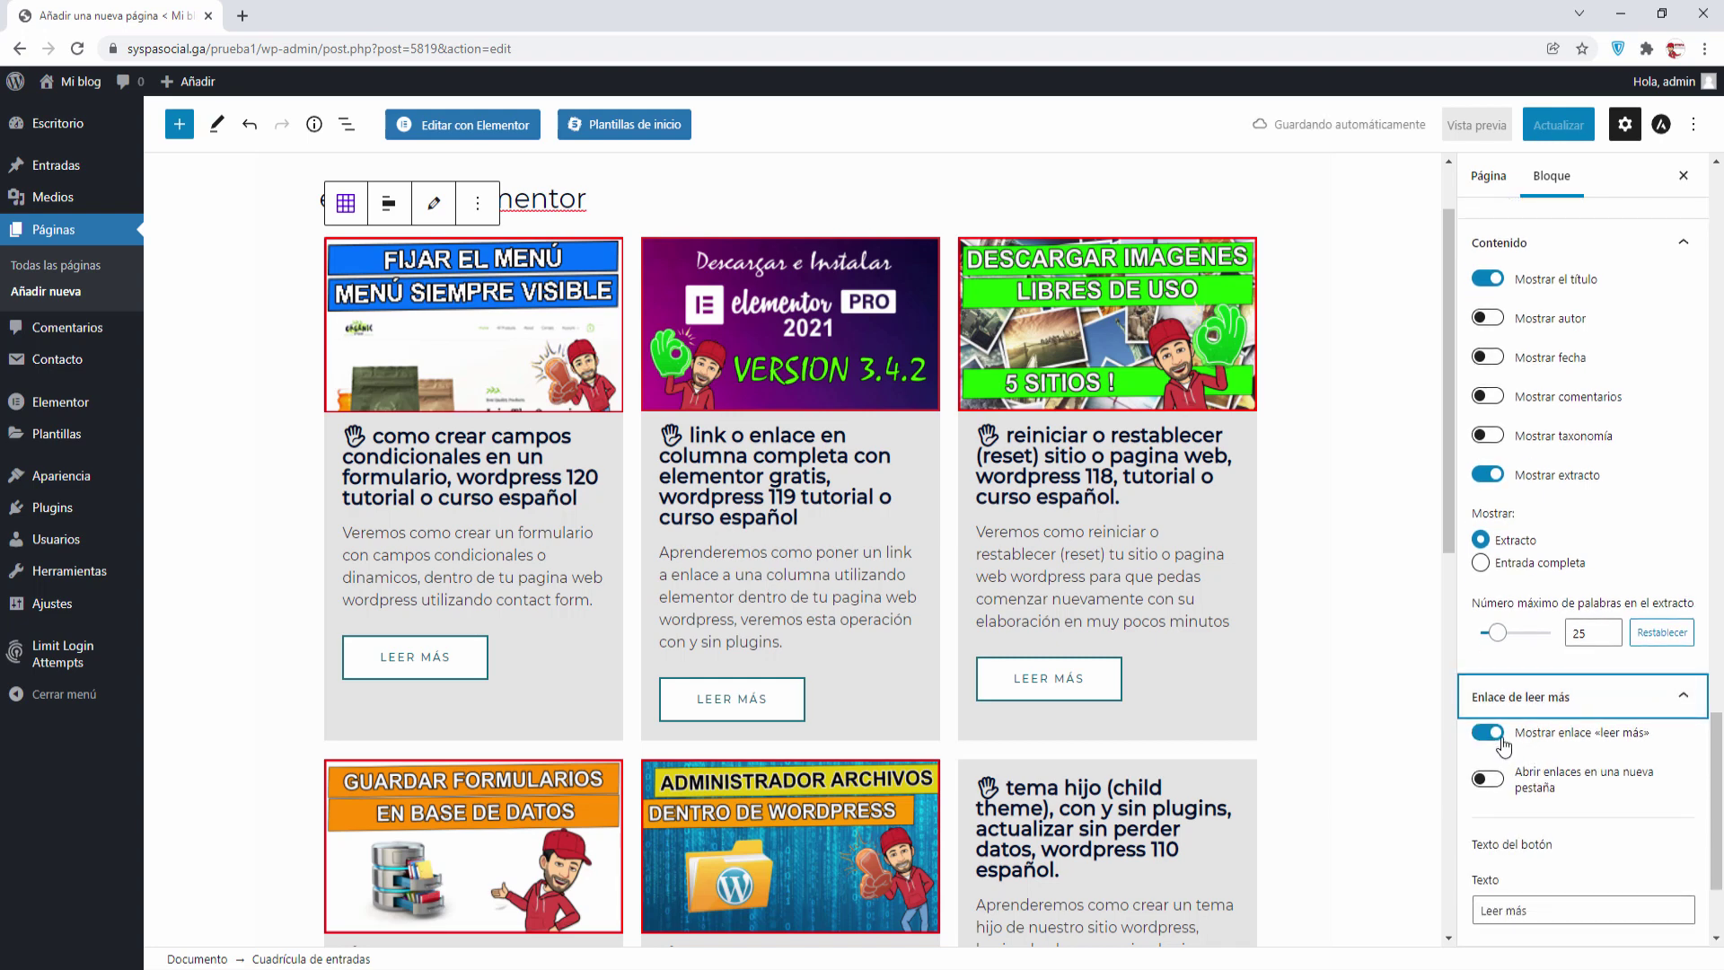
left_click(1487, 734)
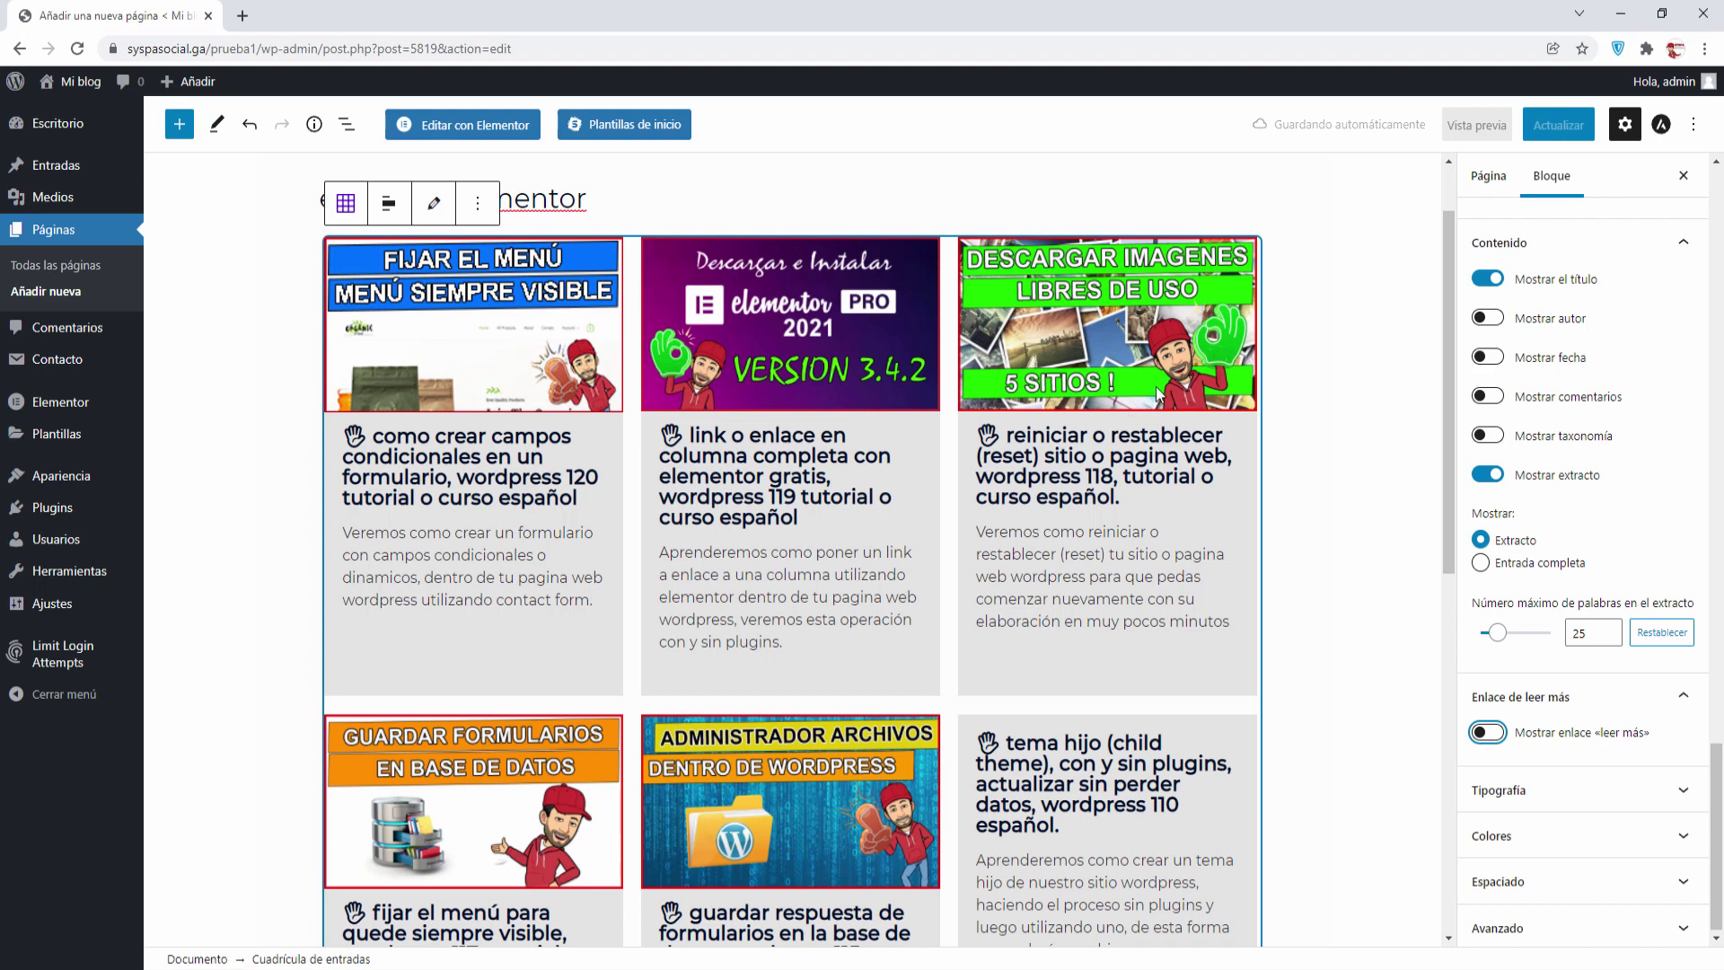
left_click(1494, 735)
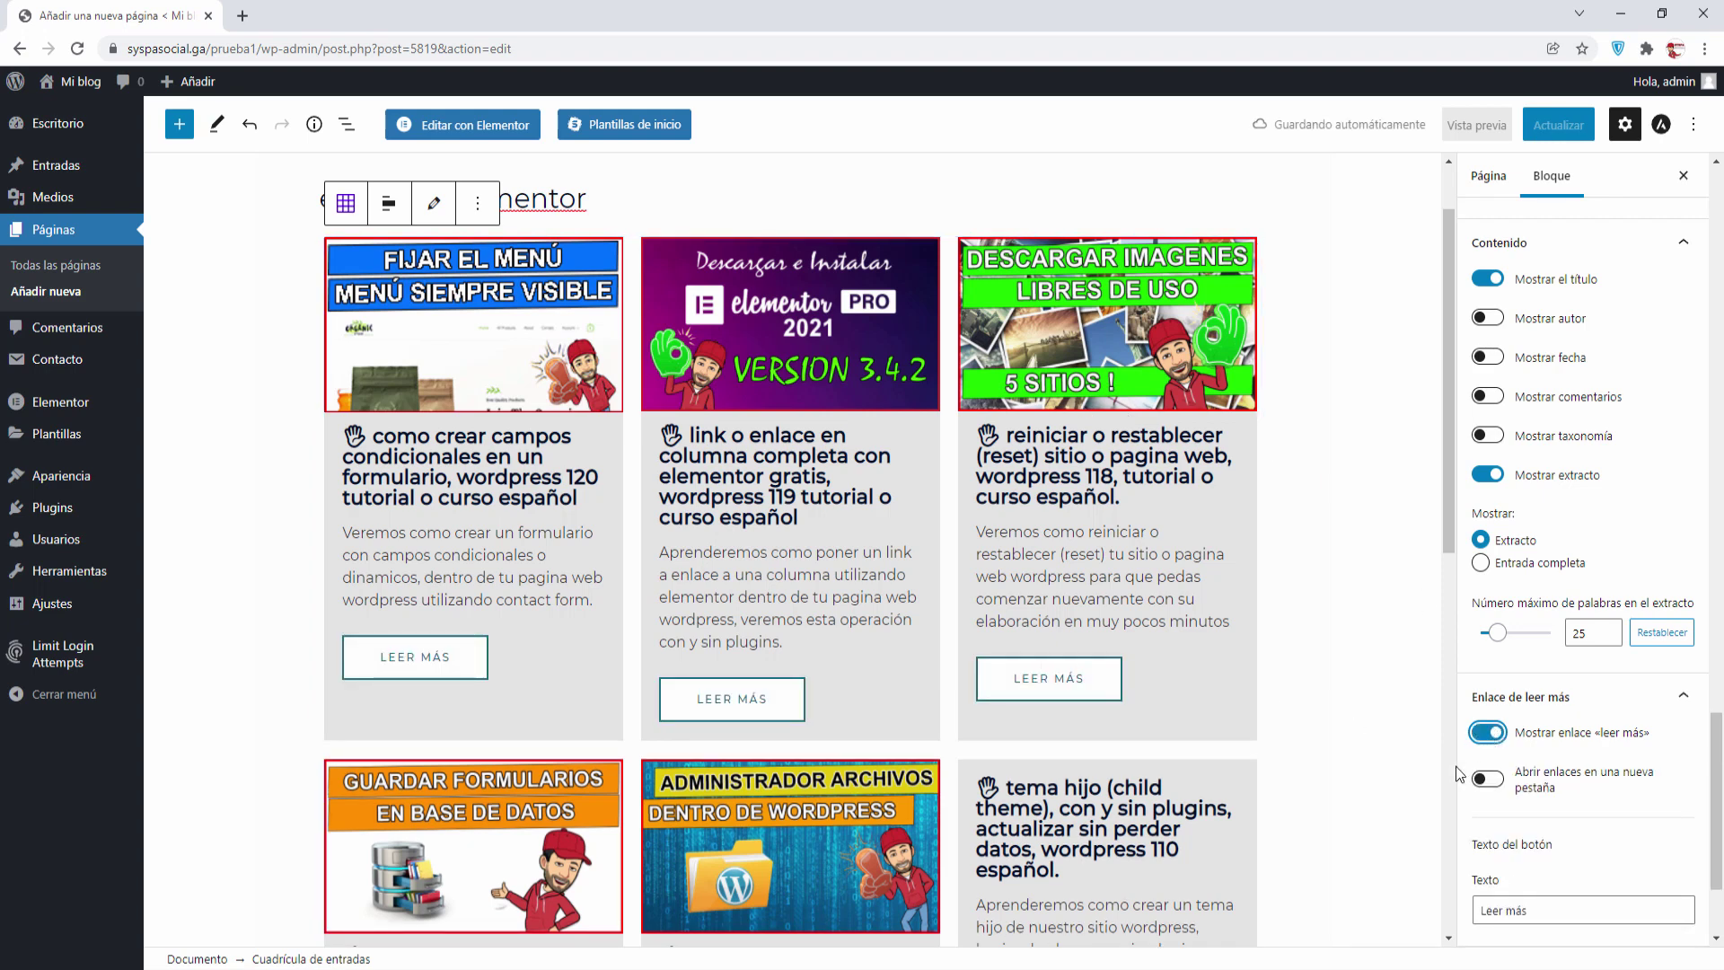
left_click(1485, 781)
- Change the read-more button text to "Leer más ..."
scroll(1526, 749, "down", 2)
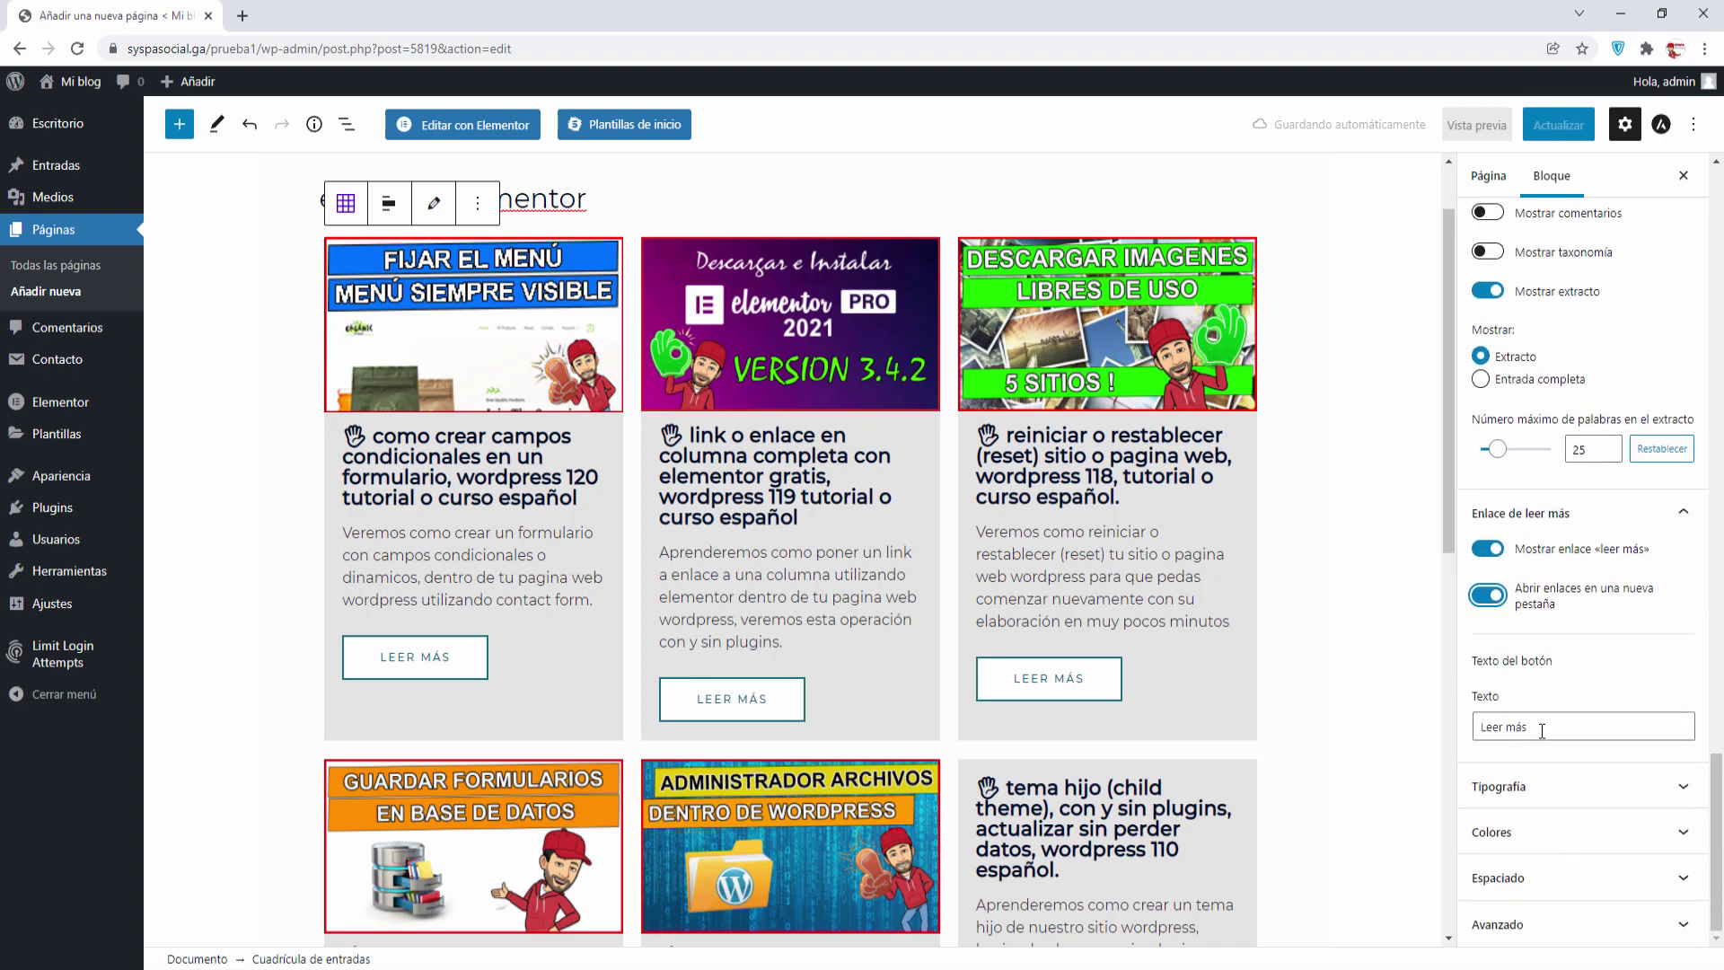
left_click(1545, 730)
type("...")
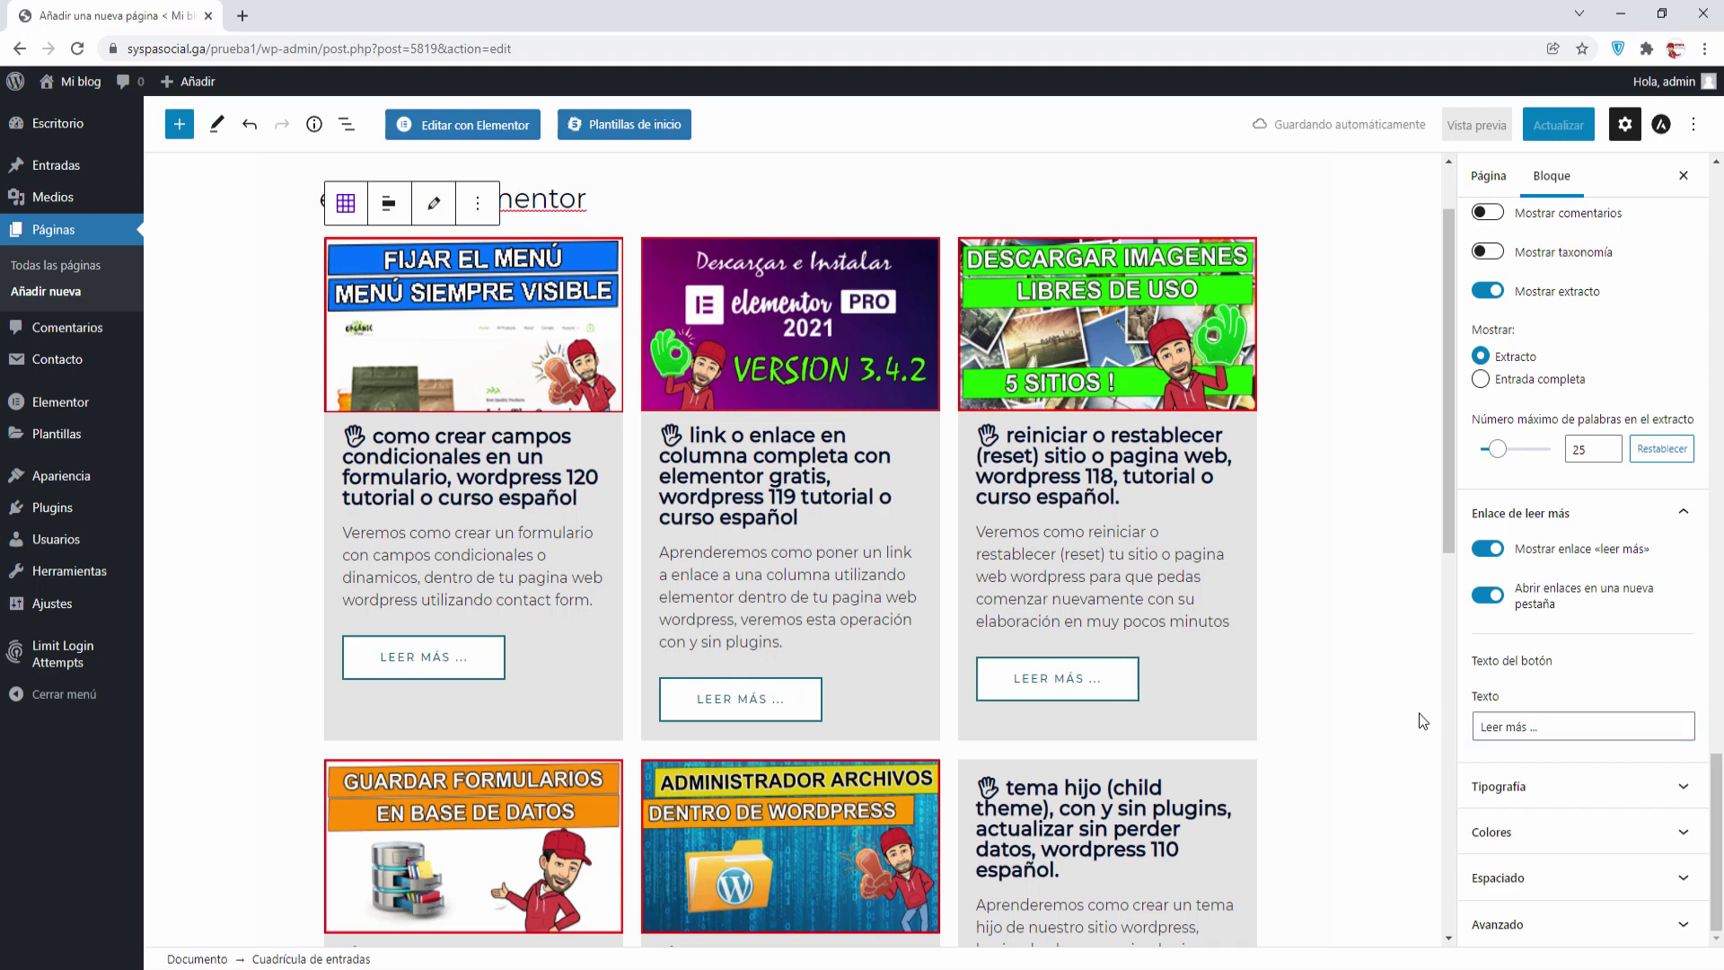
- Review the post grid's typography, color, spacing and advanced settings without changing them
left_click(1518, 787)
scroll(1586, 700, "down", 1)
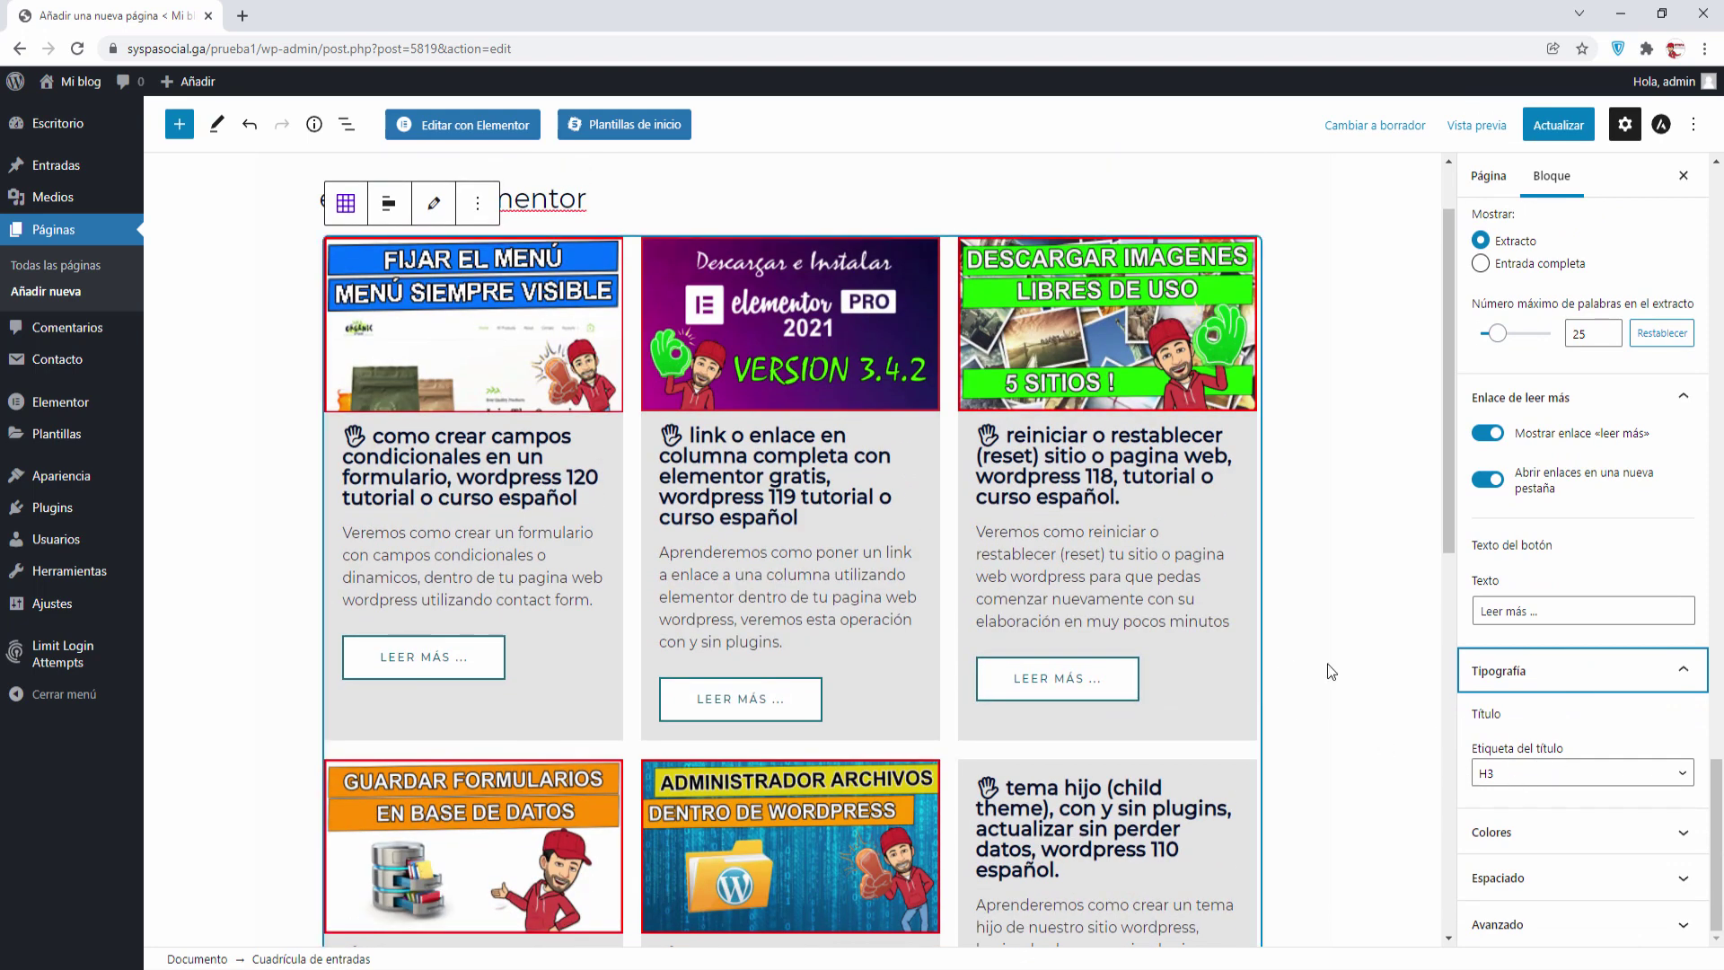
left_click(1518, 835)
scroll(1587, 821, "down", 1)
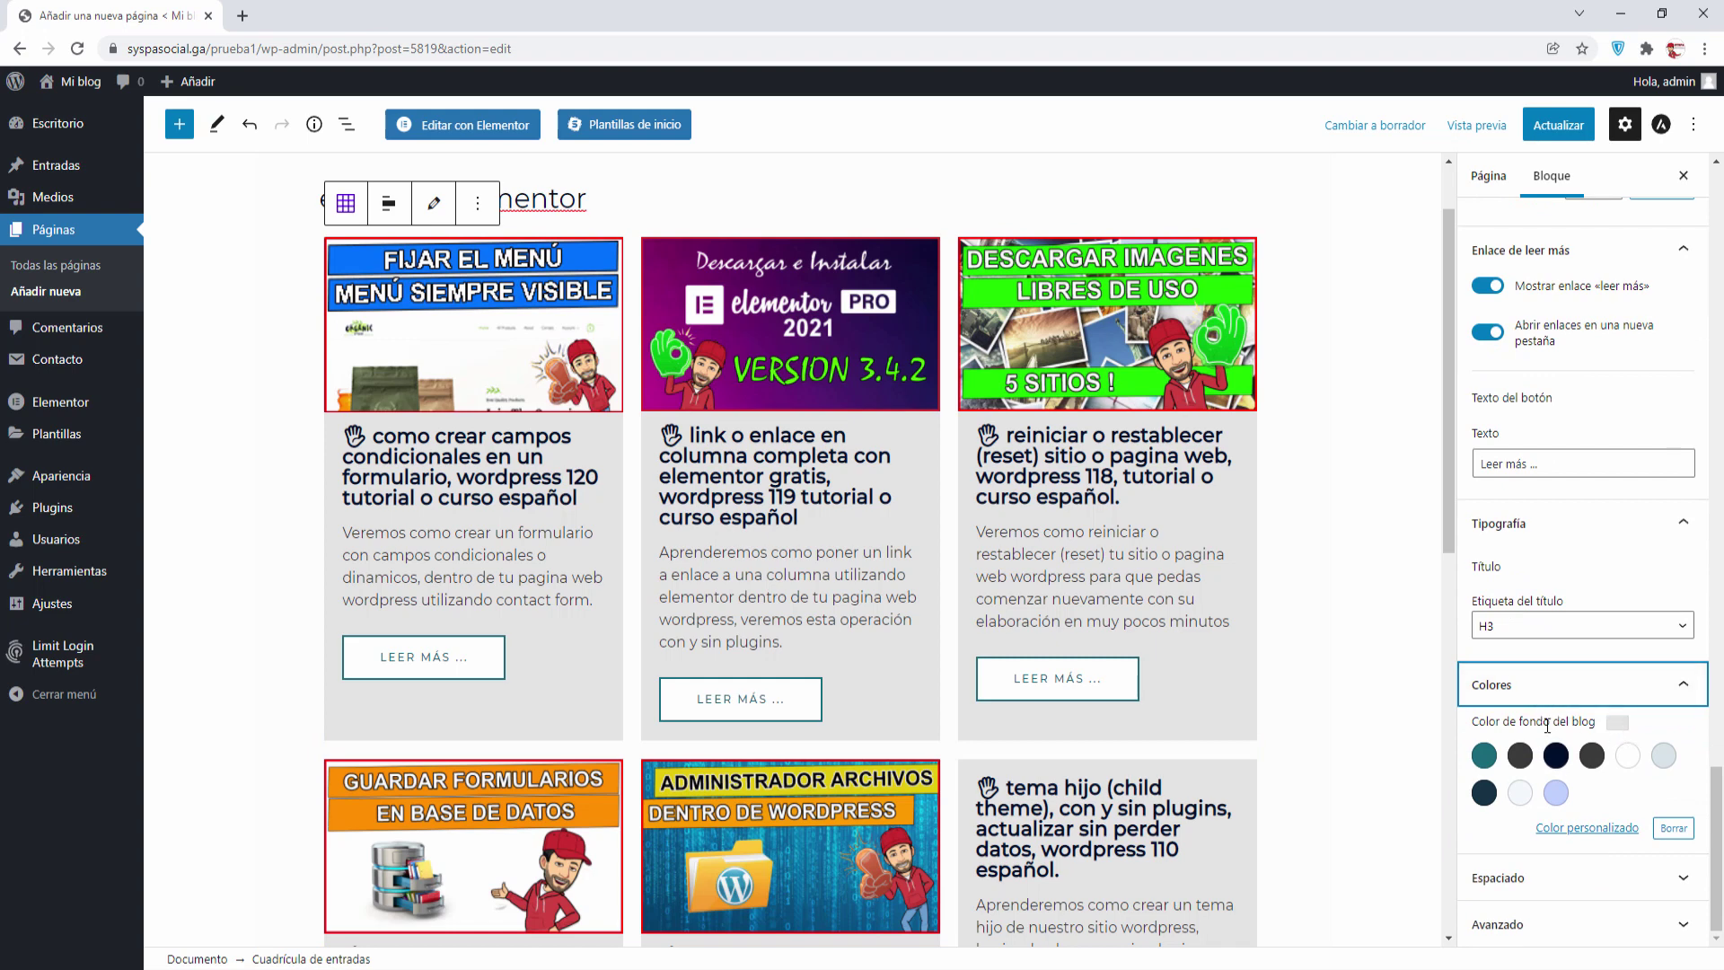
left_click(1509, 878)
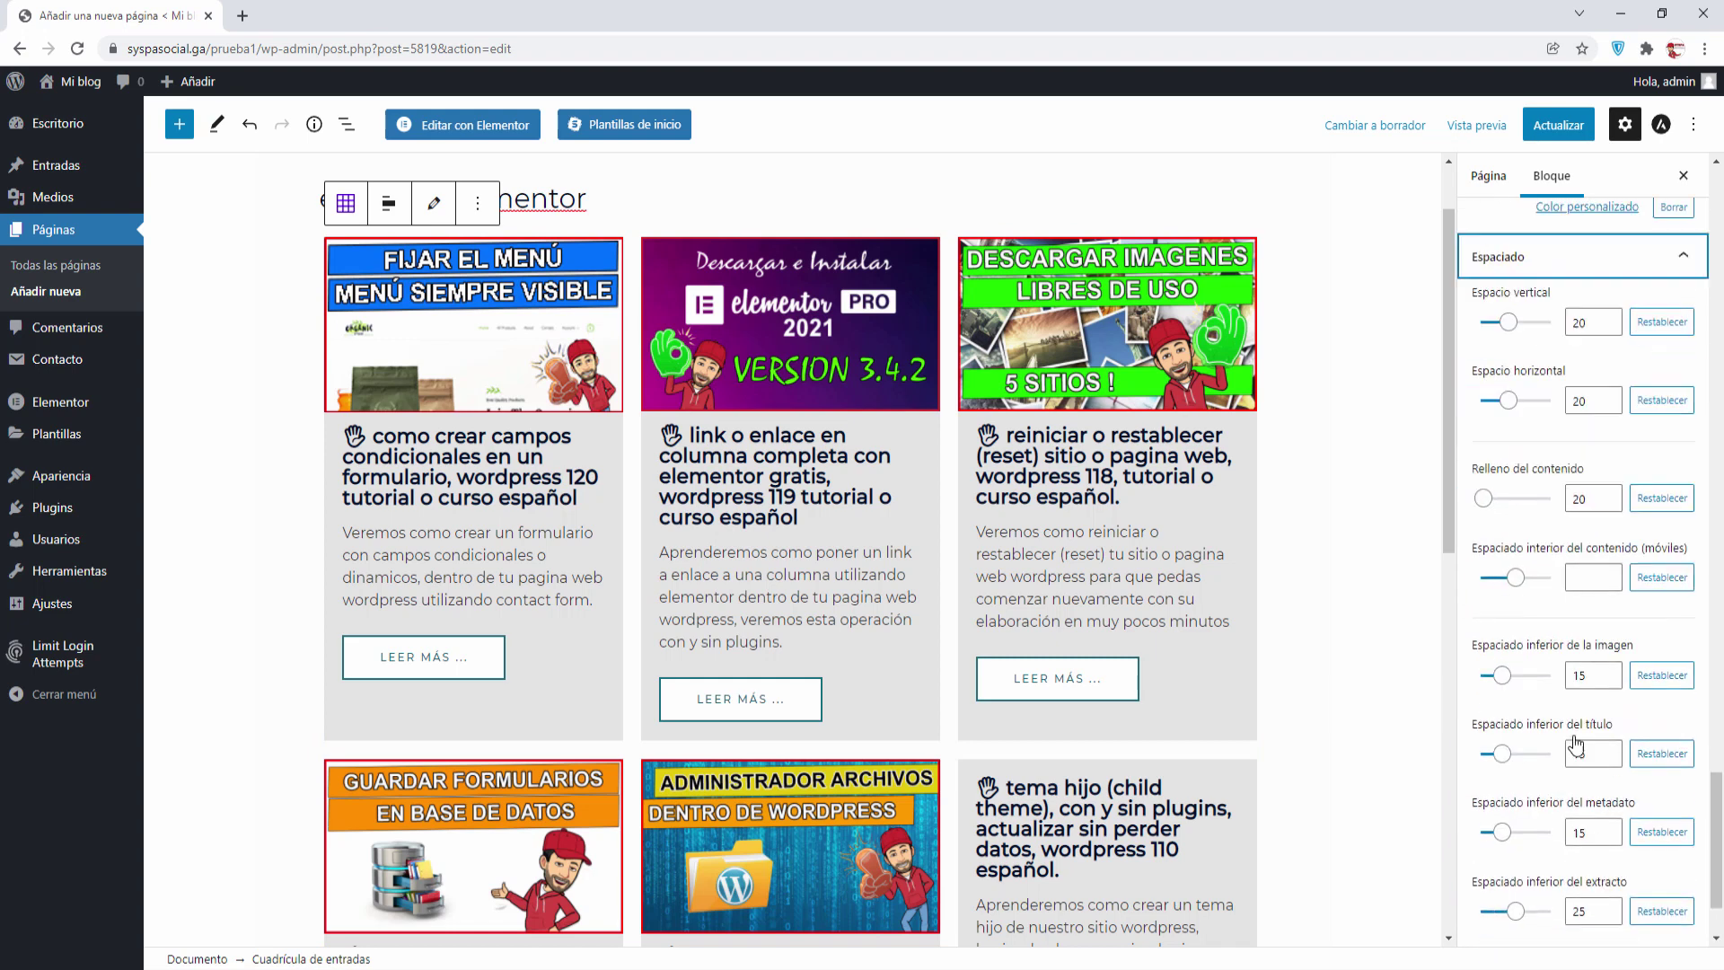
scroll(1577, 741, "up", 2)
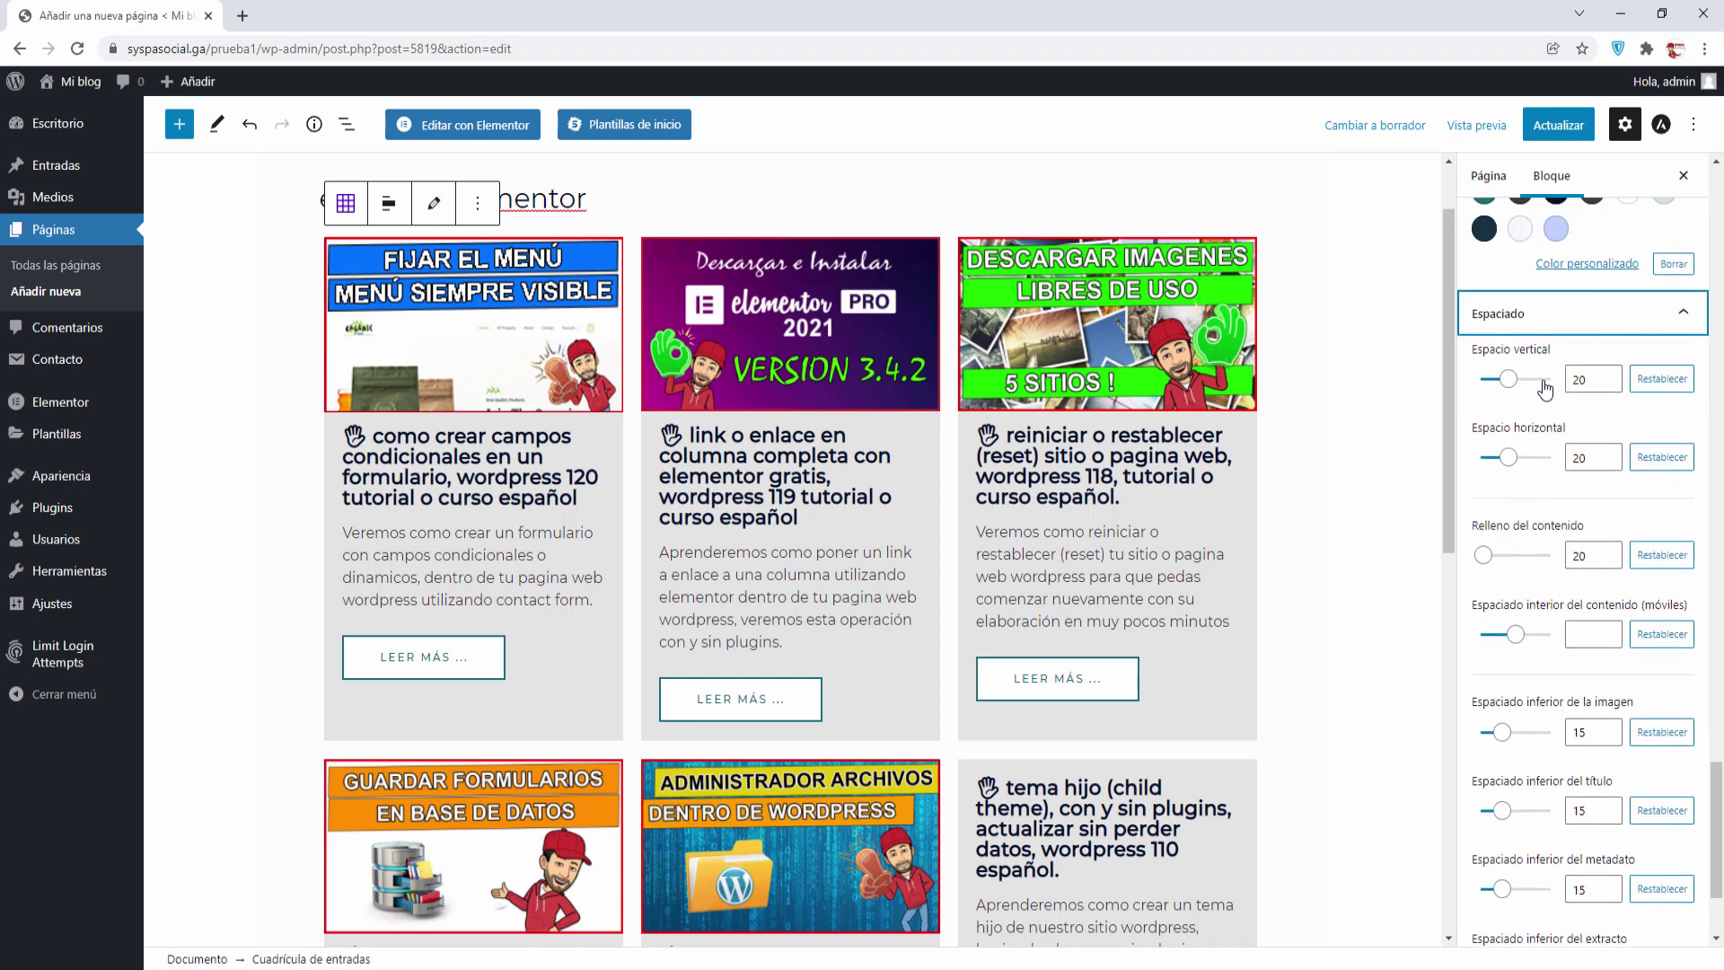
scroll(1533, 657, "down", 2)
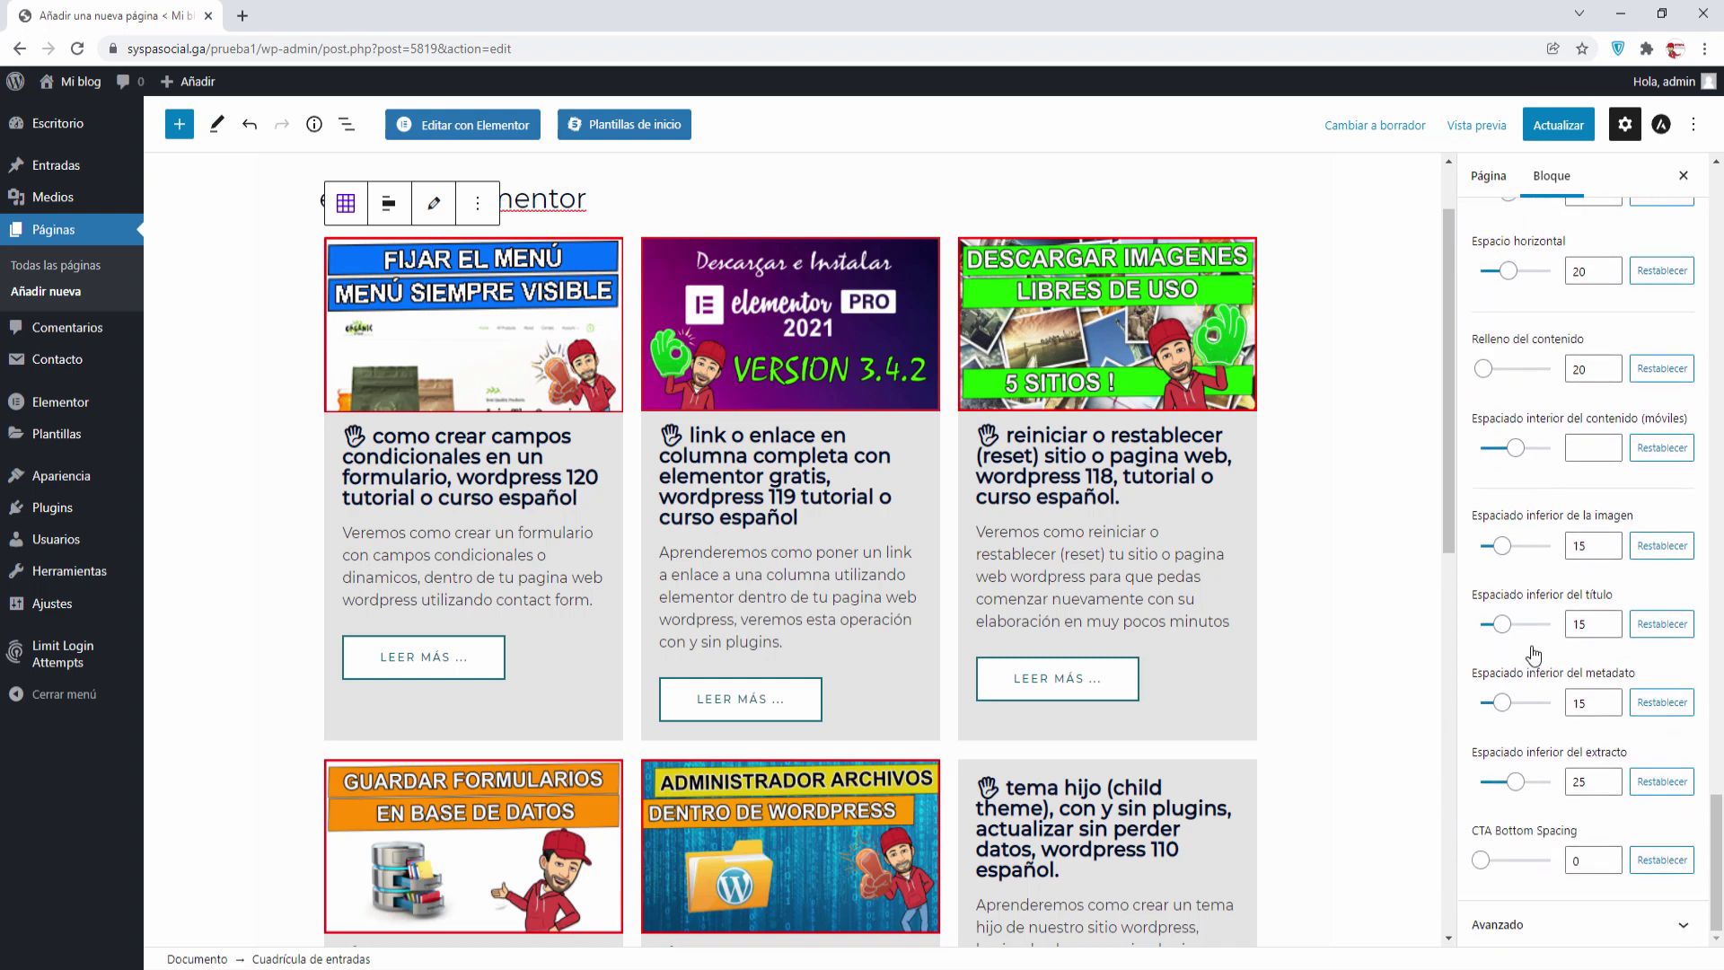
left_click(1527, 904)
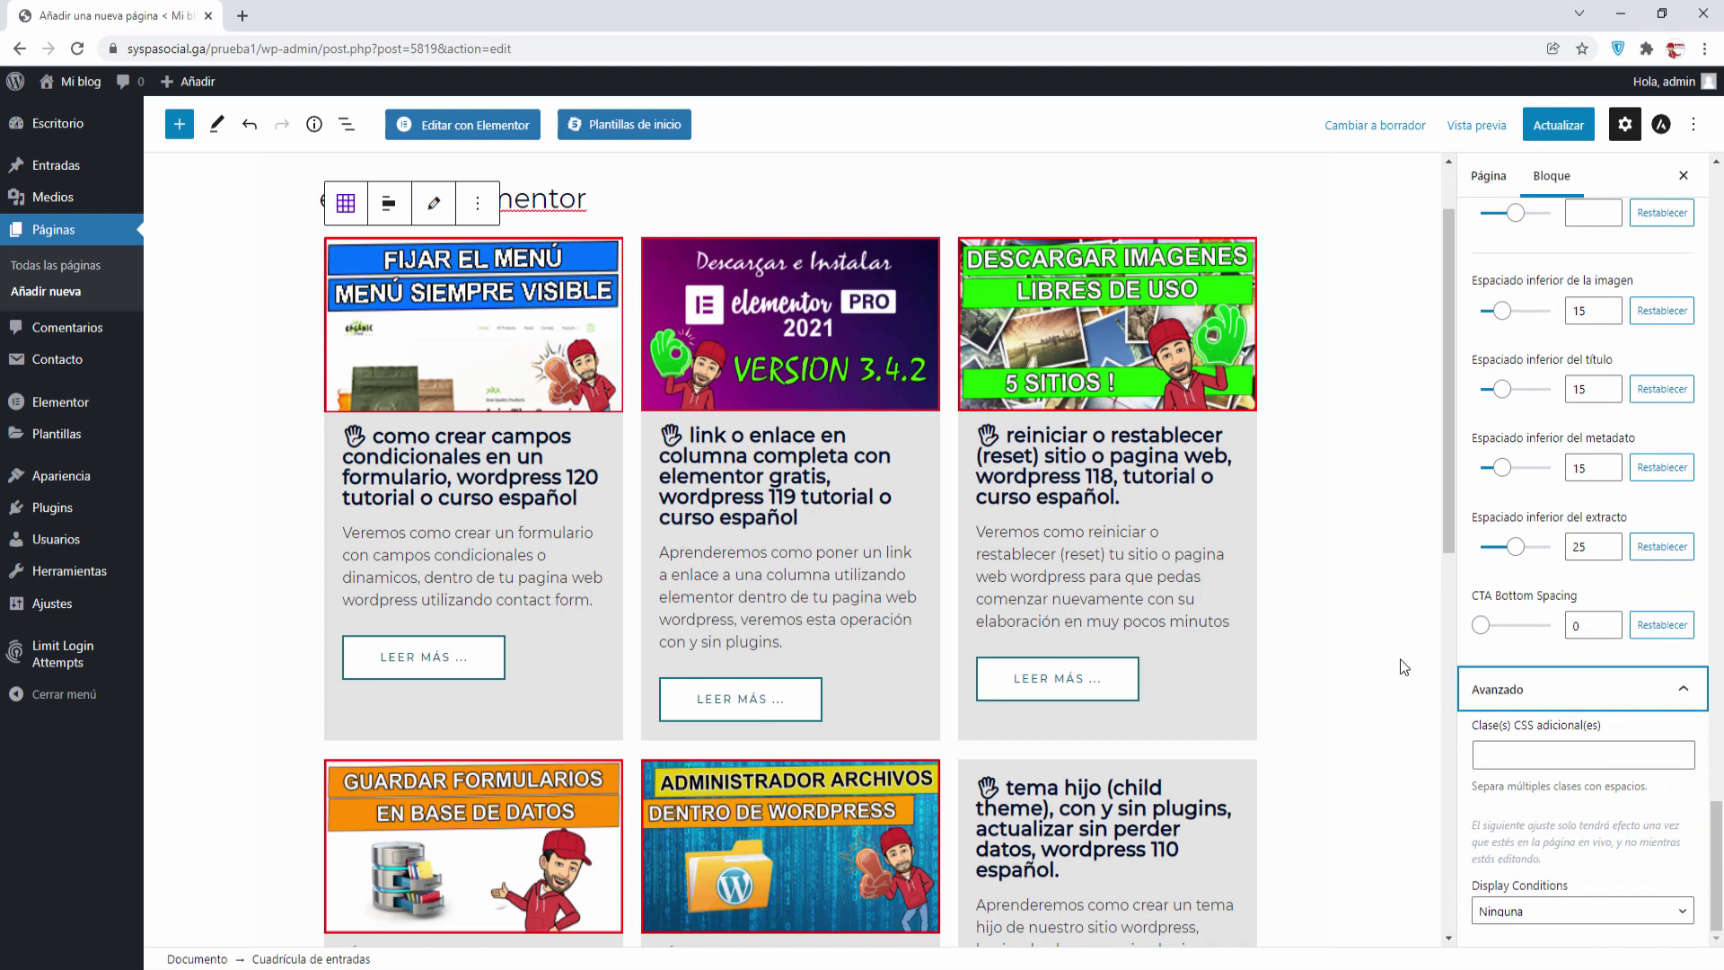
left_click(741, 619)
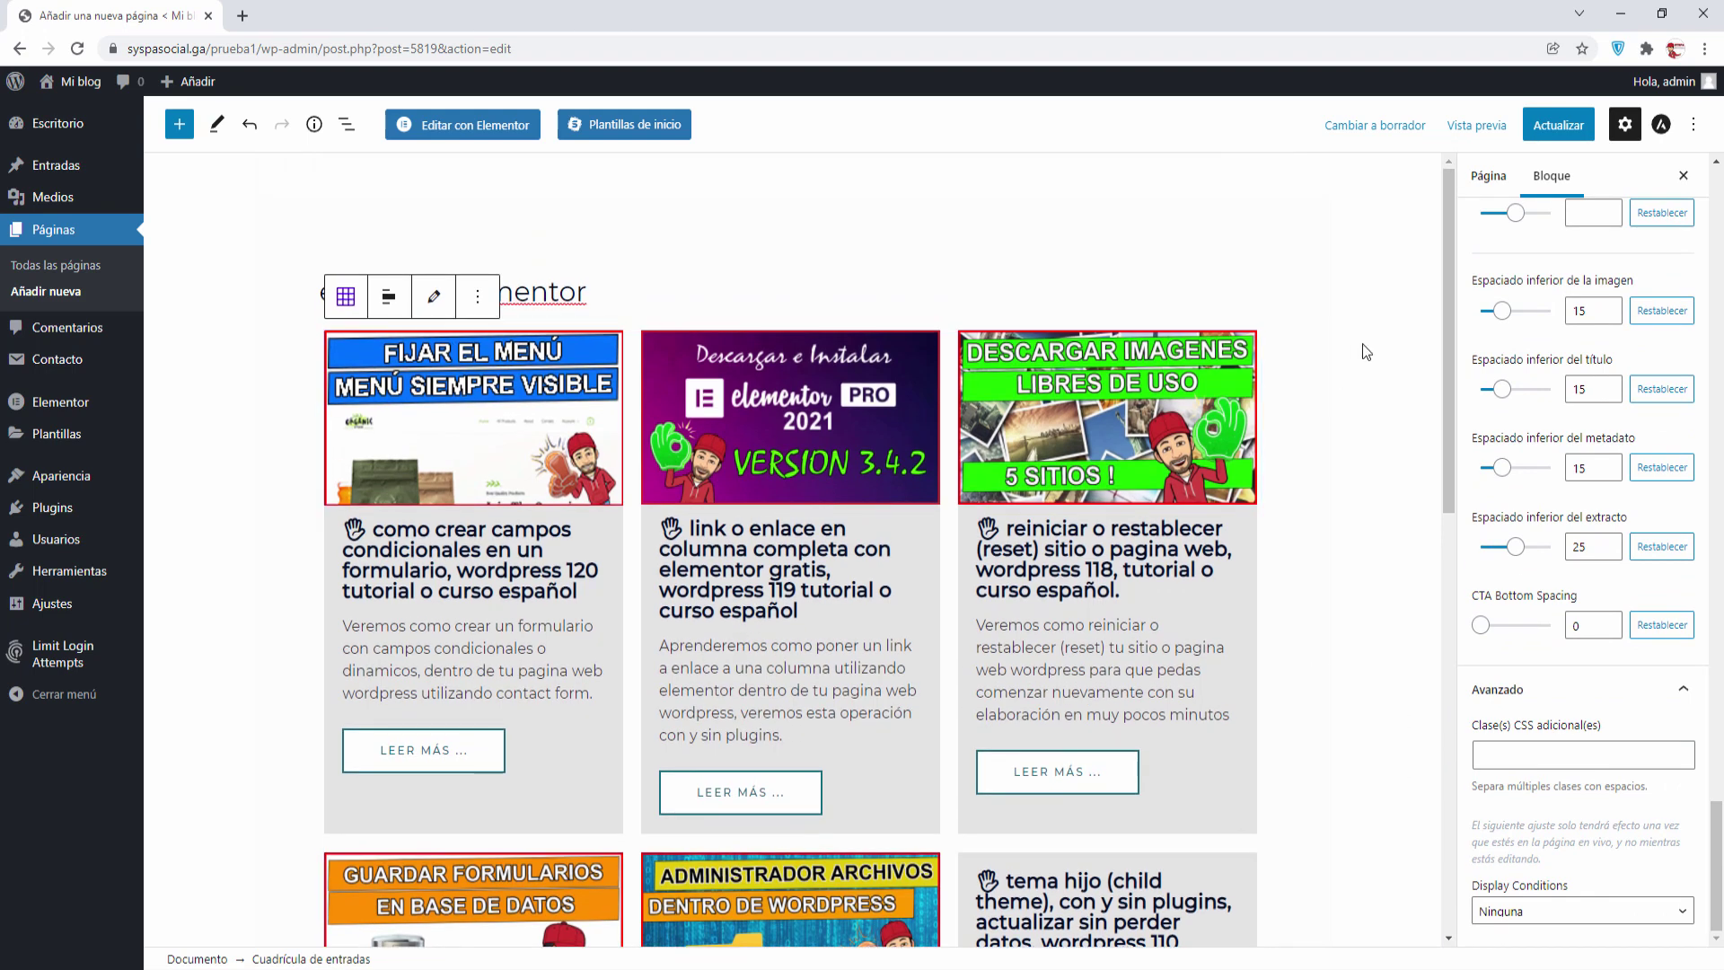
- Update the page and open its published version in a new browser tab
left_click(1572, 132)
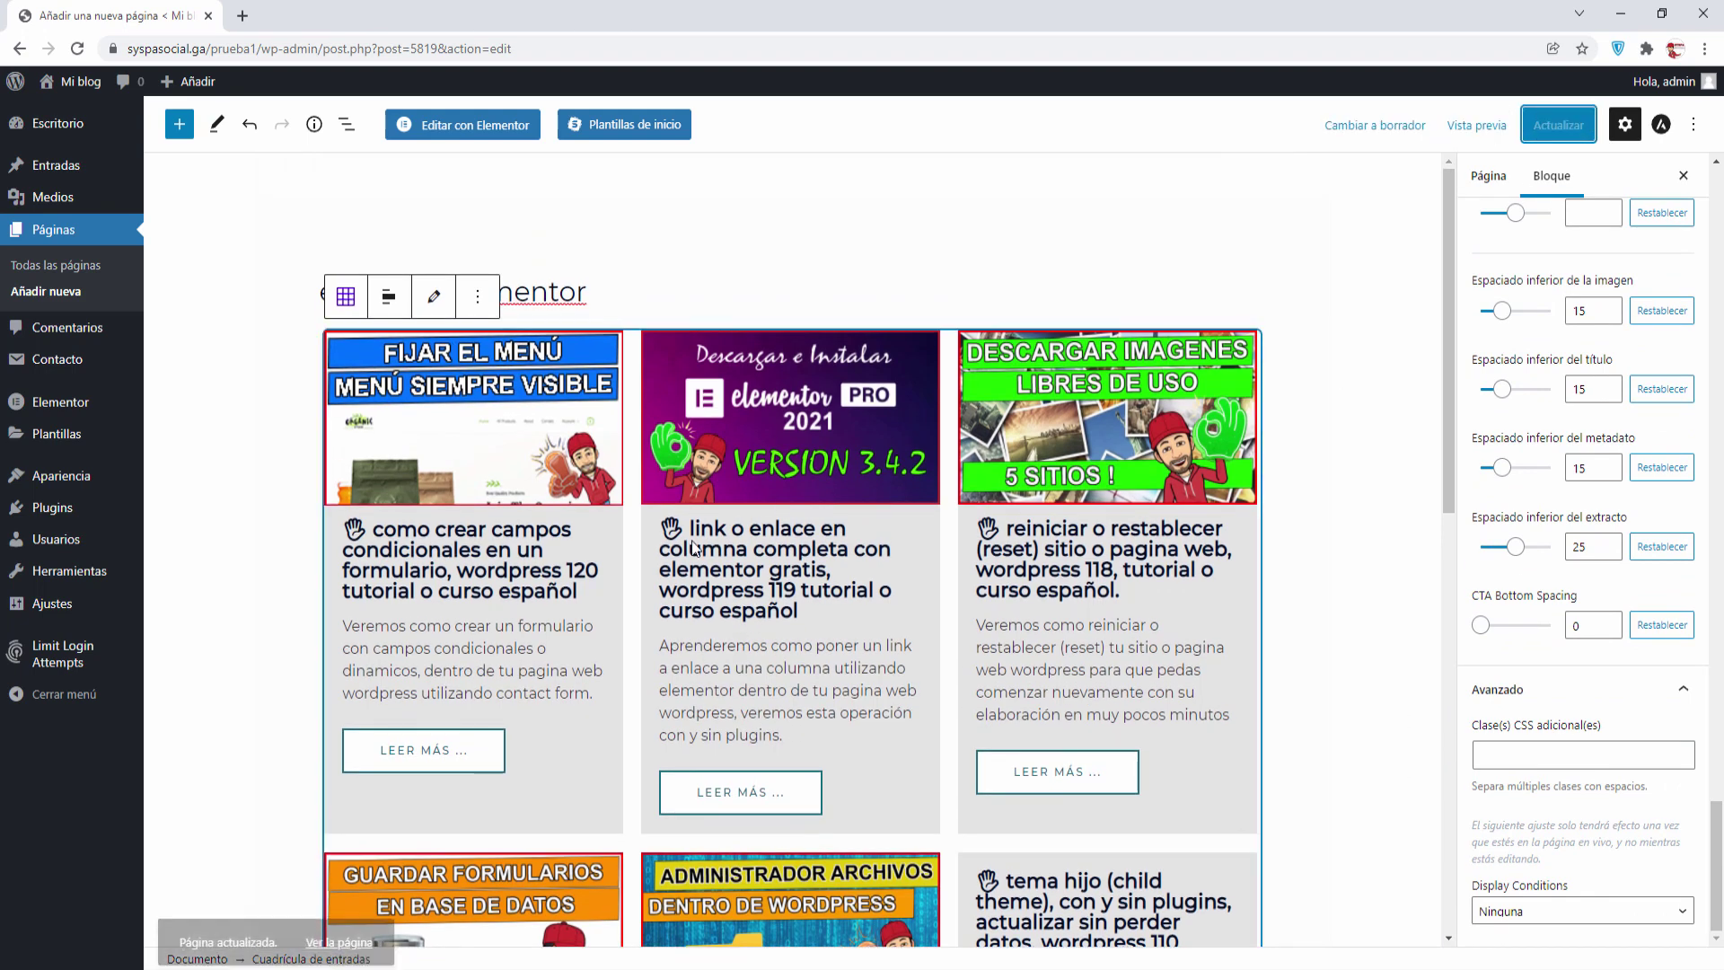
right_click(330, 911)
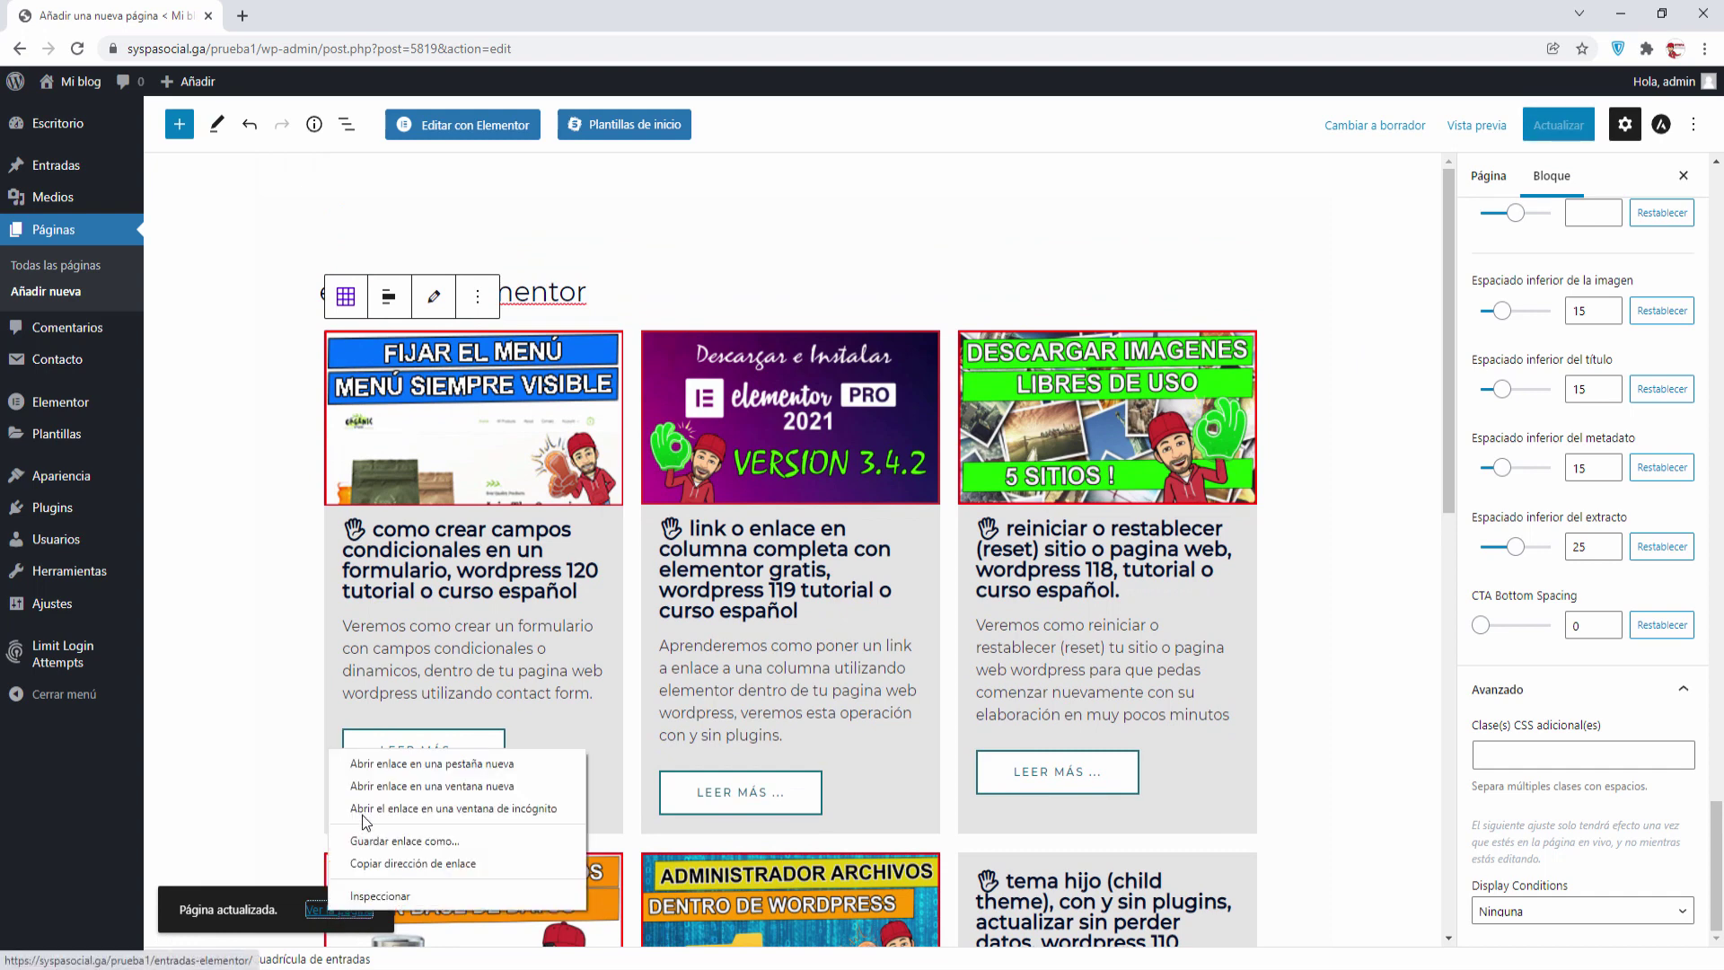
left_click(404, 763)
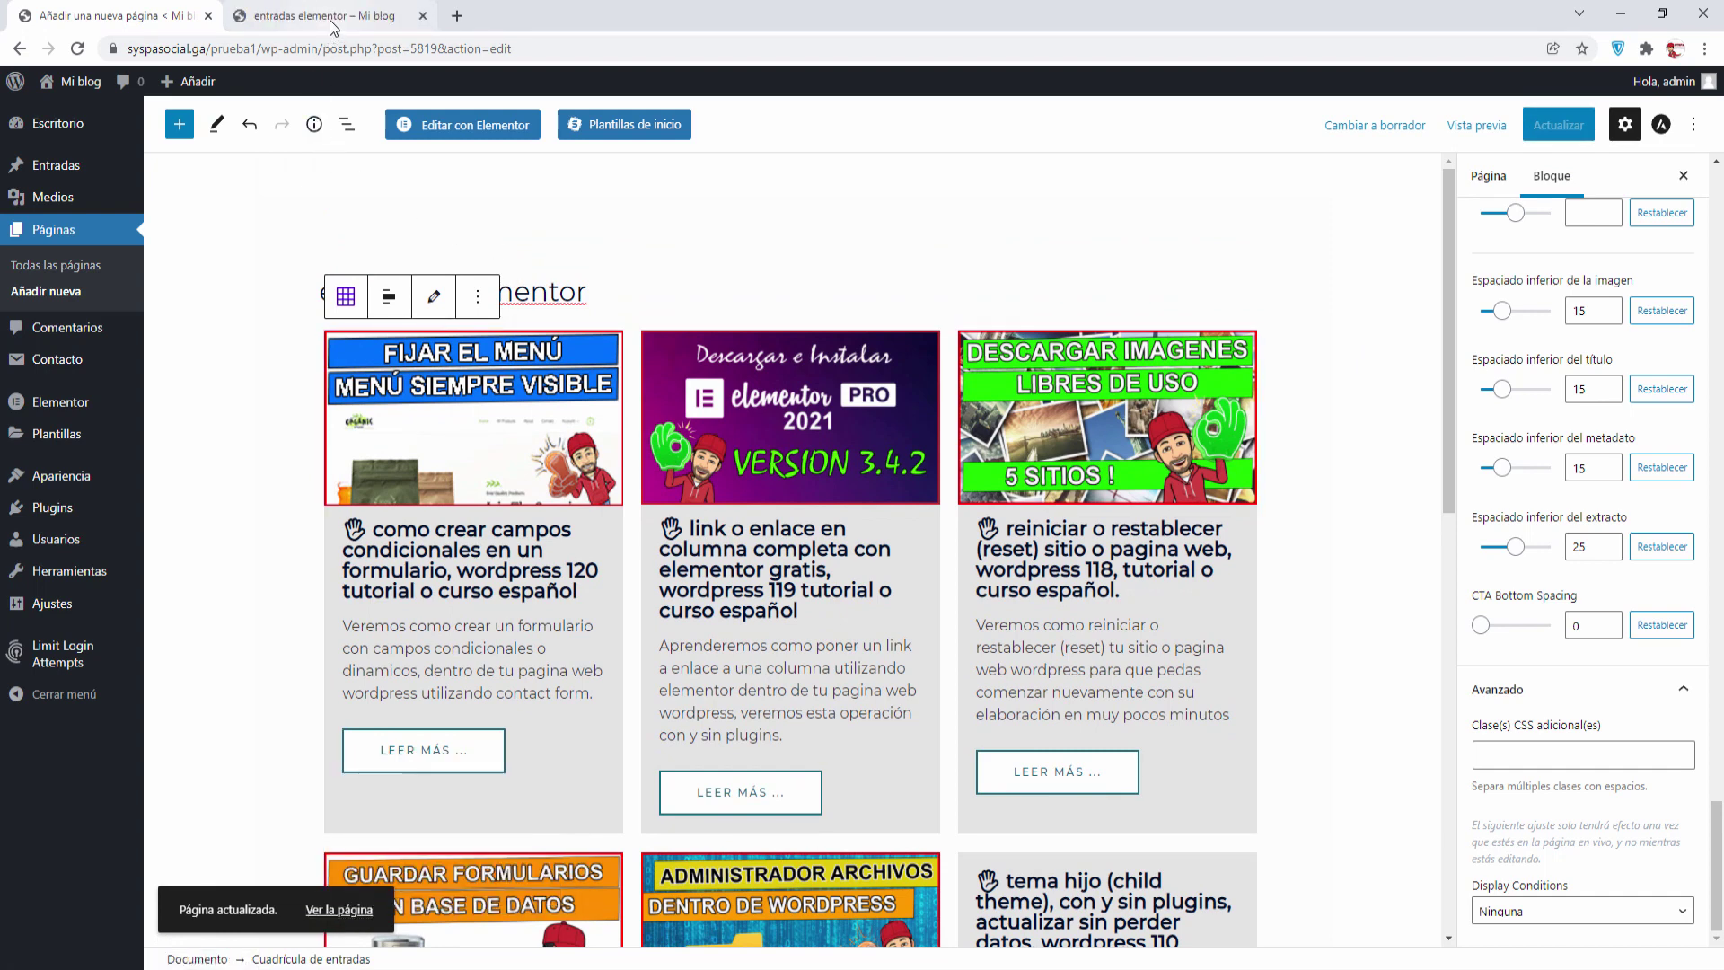
left_click(333, 19)
- Review the published post grid, go to its second page with the "Próximo »" link, and return to the first page
scroll(362, 393, "down", 1)
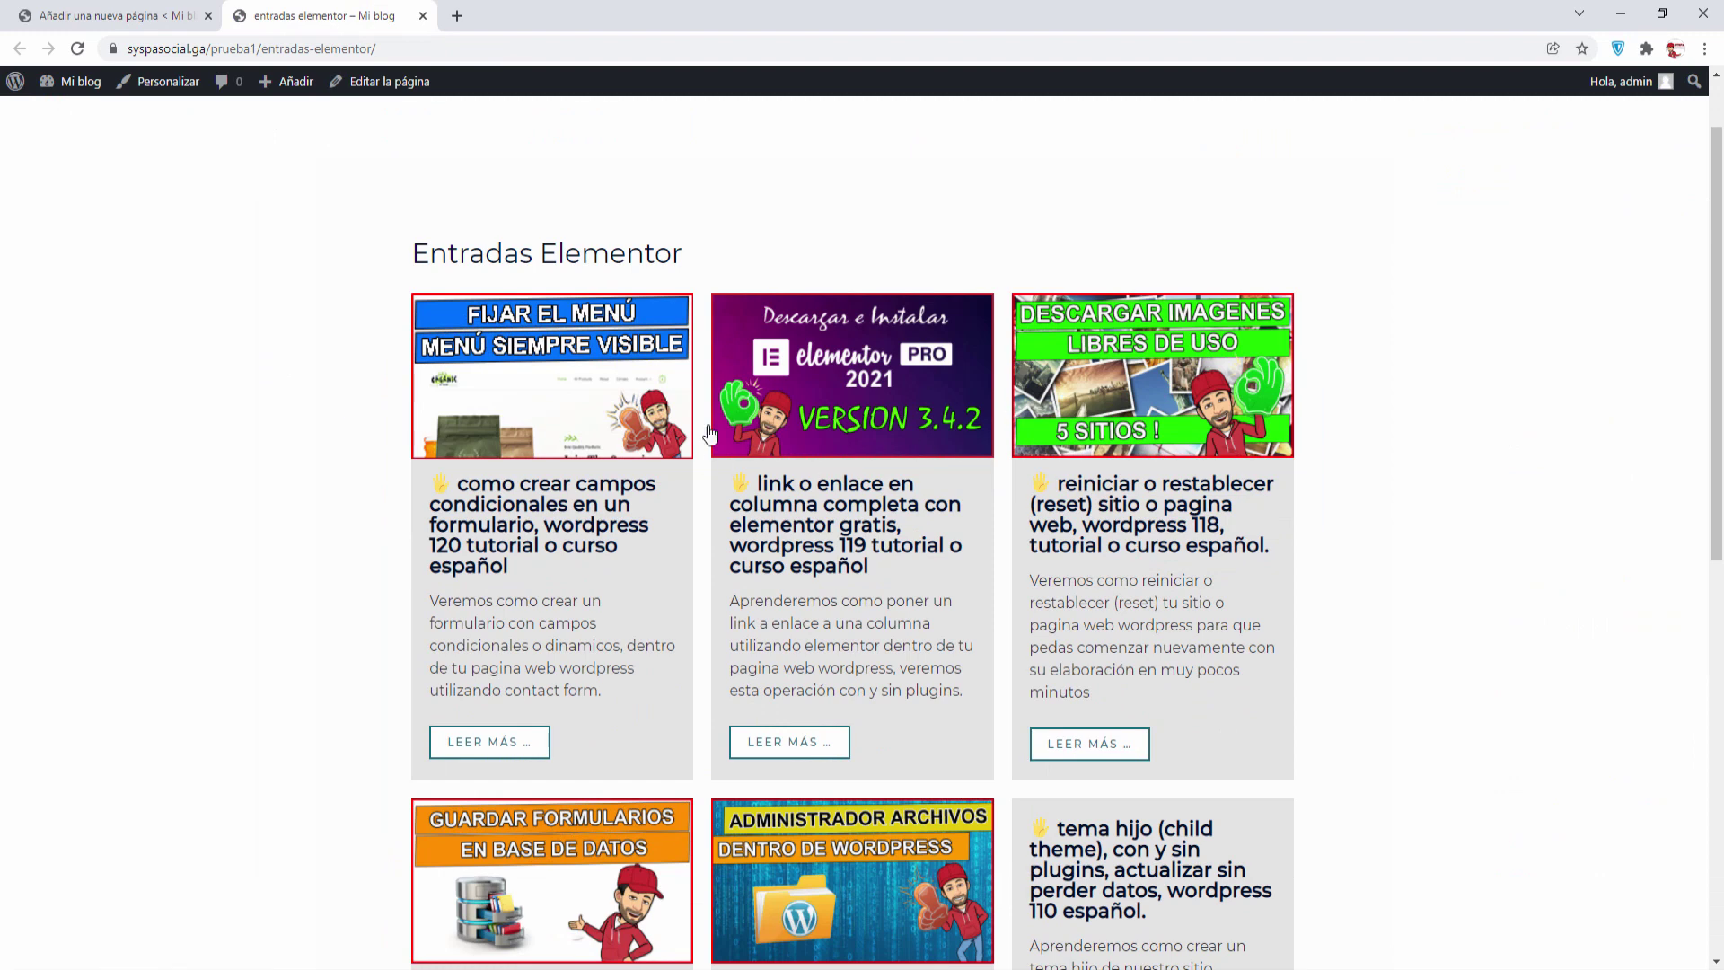
scroll(667, 557, "down", 4)
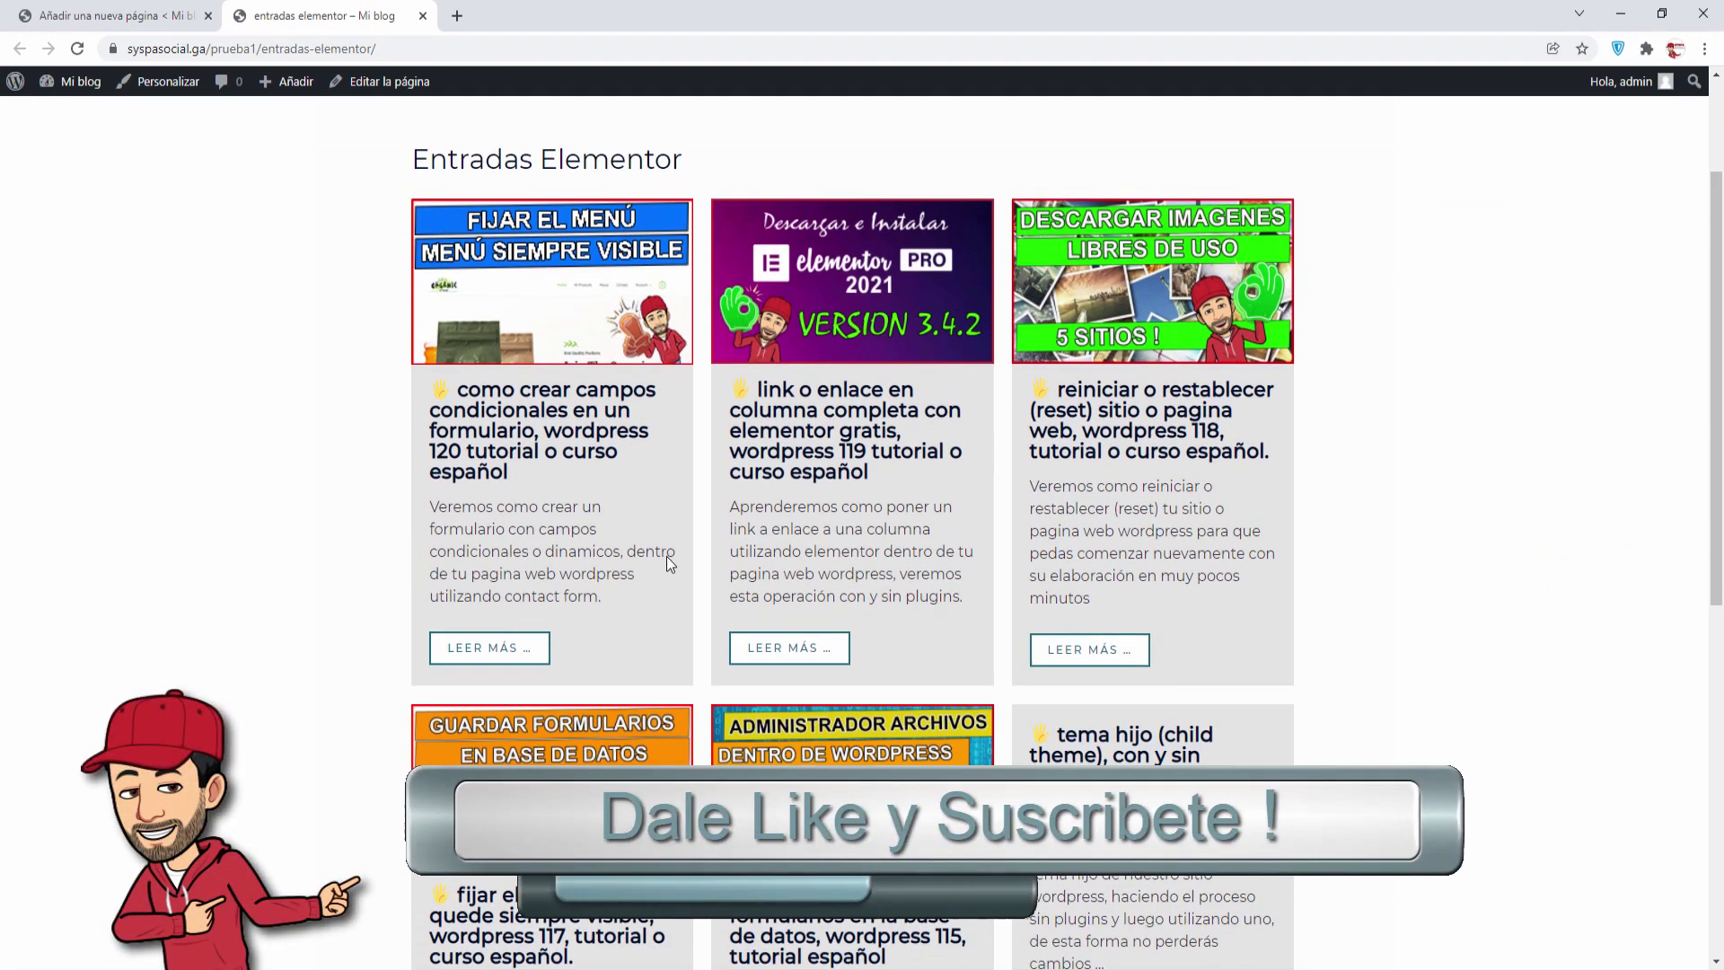
scroll(669, 558, "down", 2)
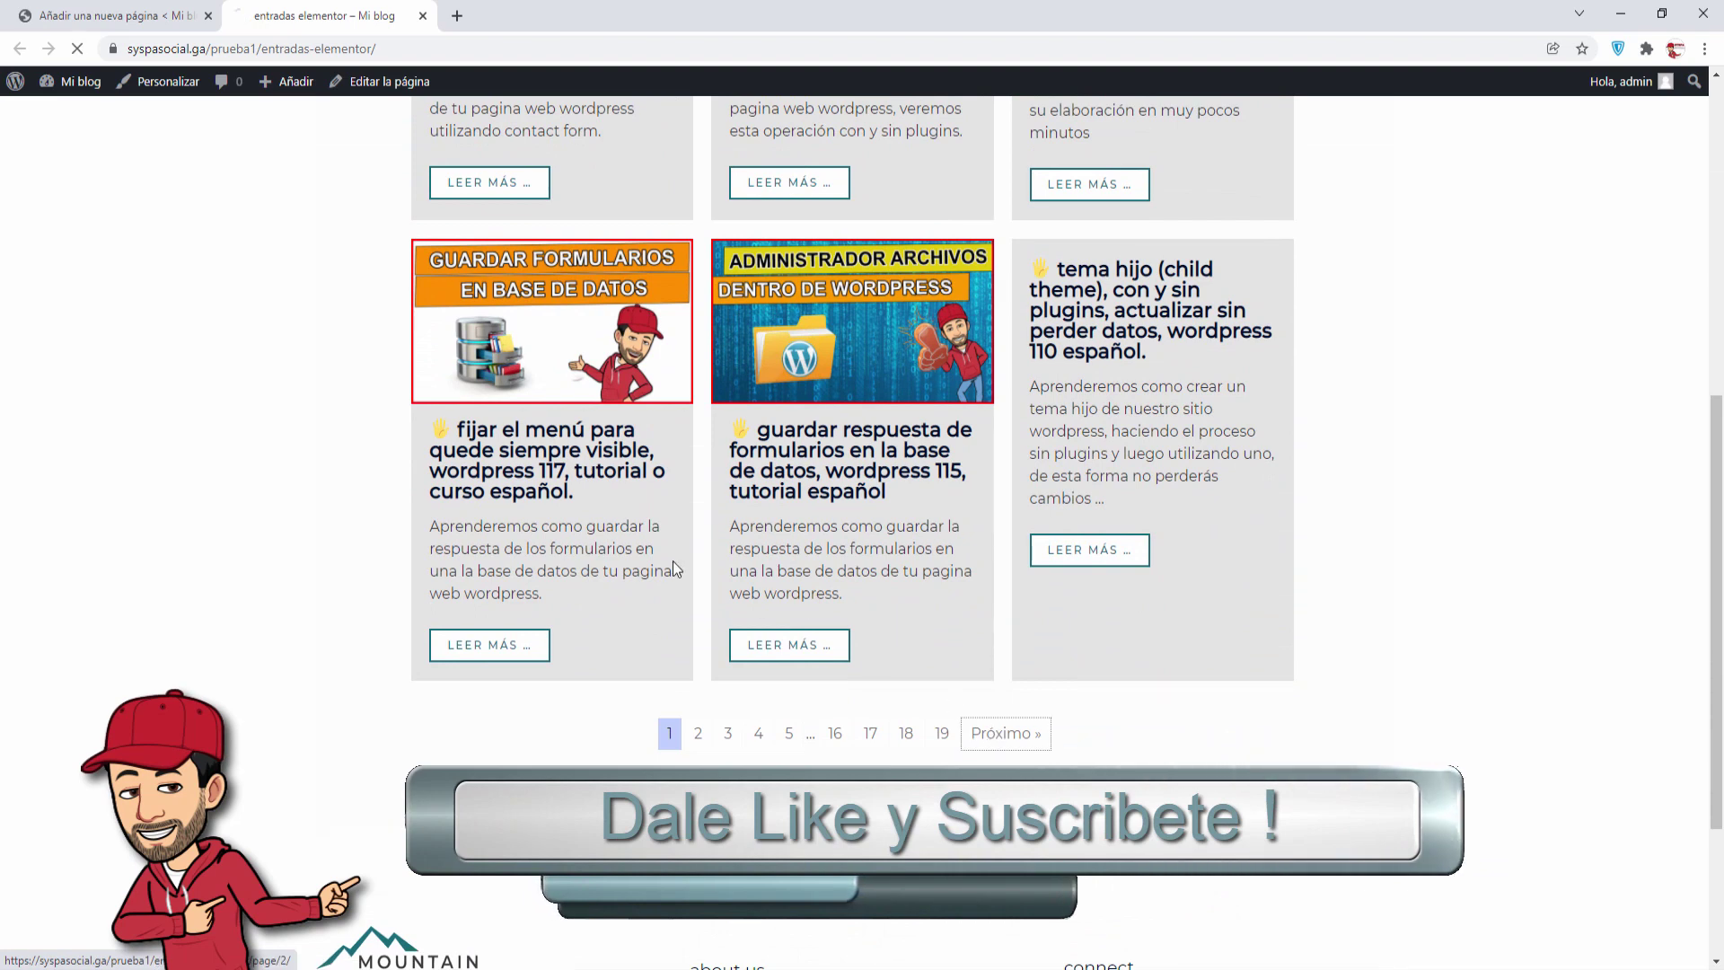
left_click(974, 733)
scroll(675, 613, "down", 6)
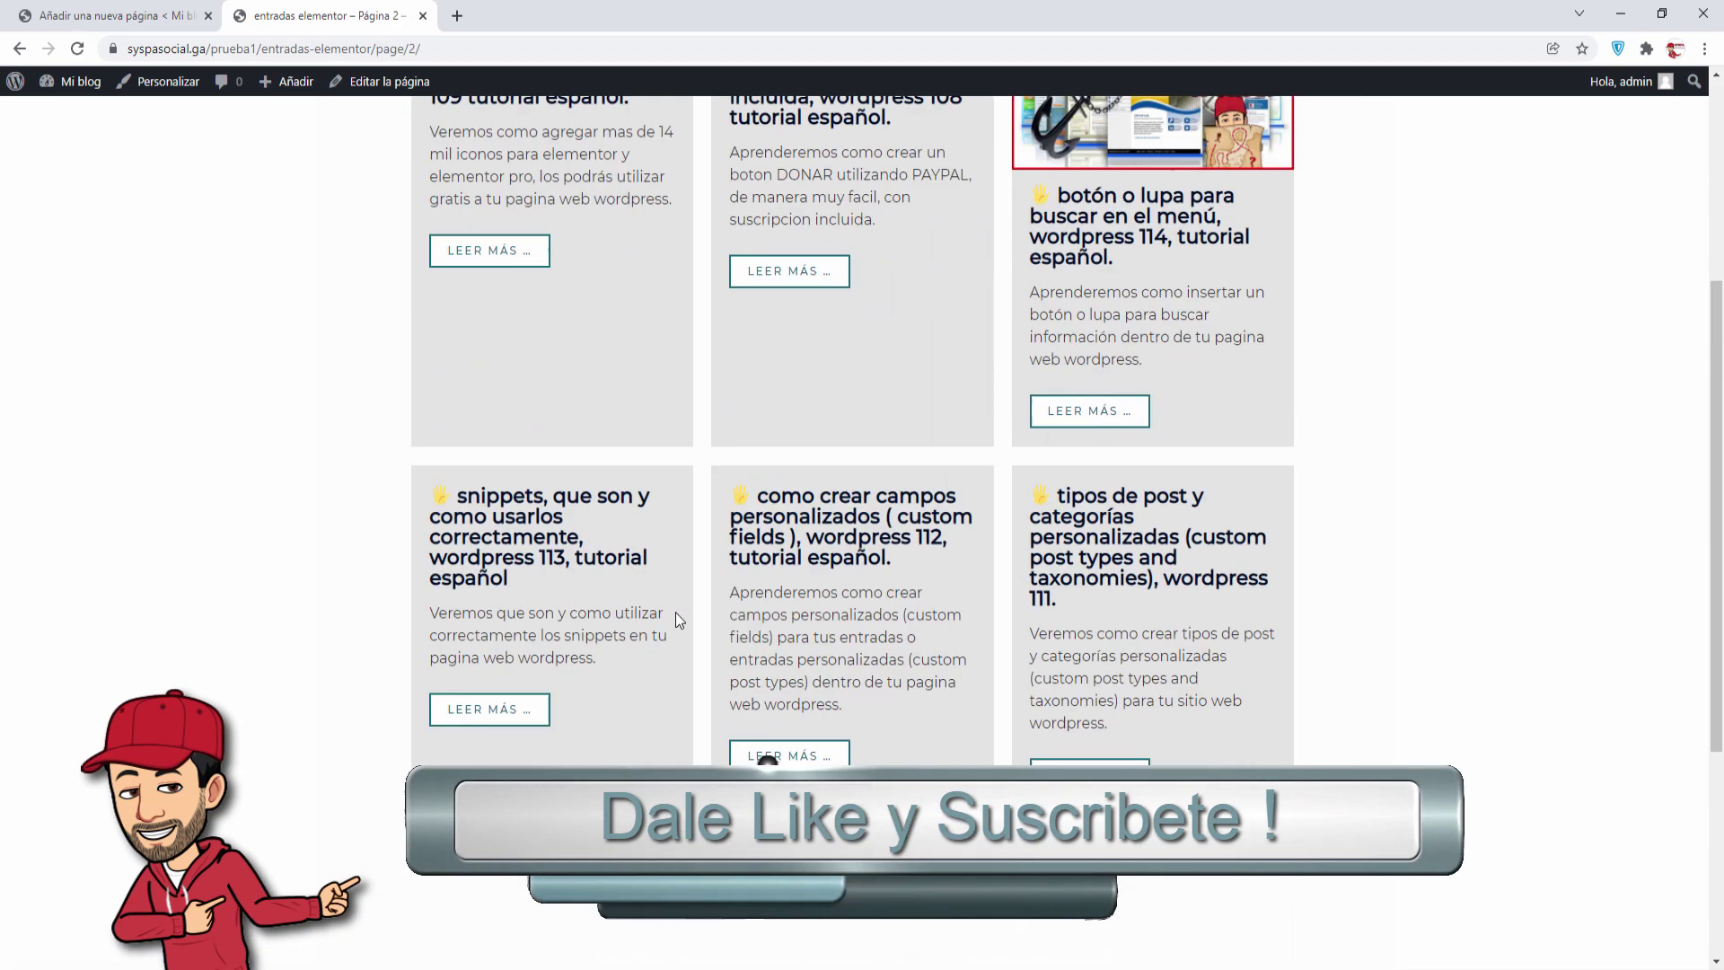
left_click(552, 575)
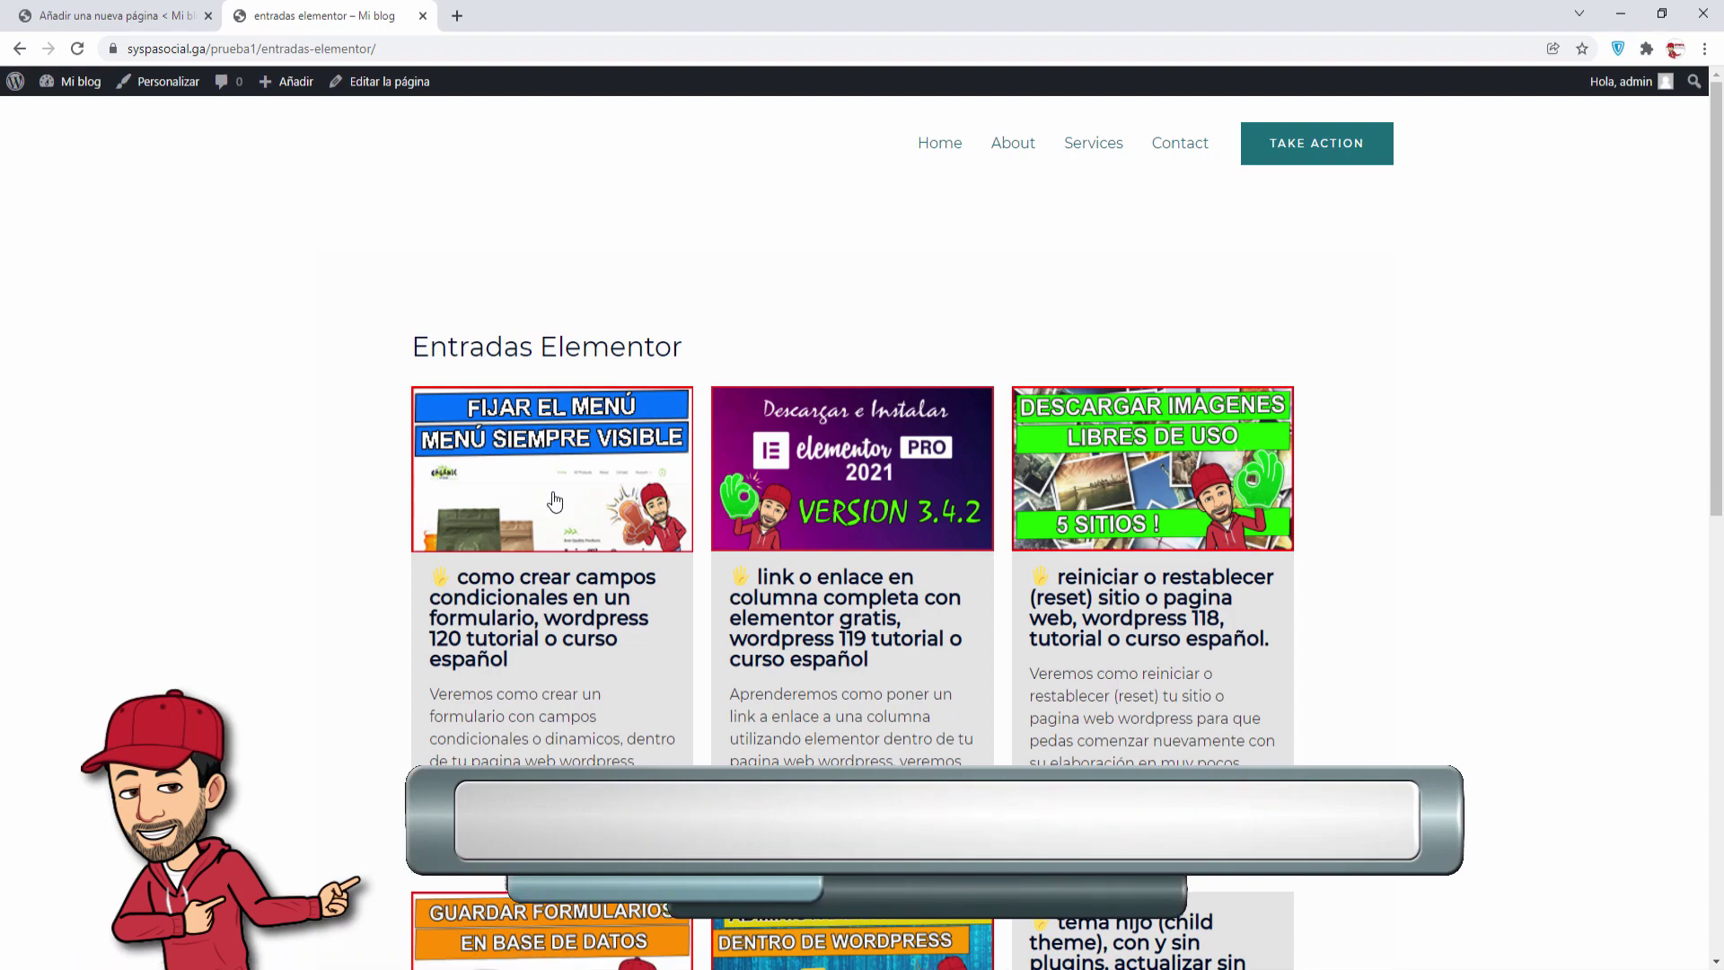
- Open the first post from its grid image, look through its content, and close the post and published page tabs
left_click(556, 502)
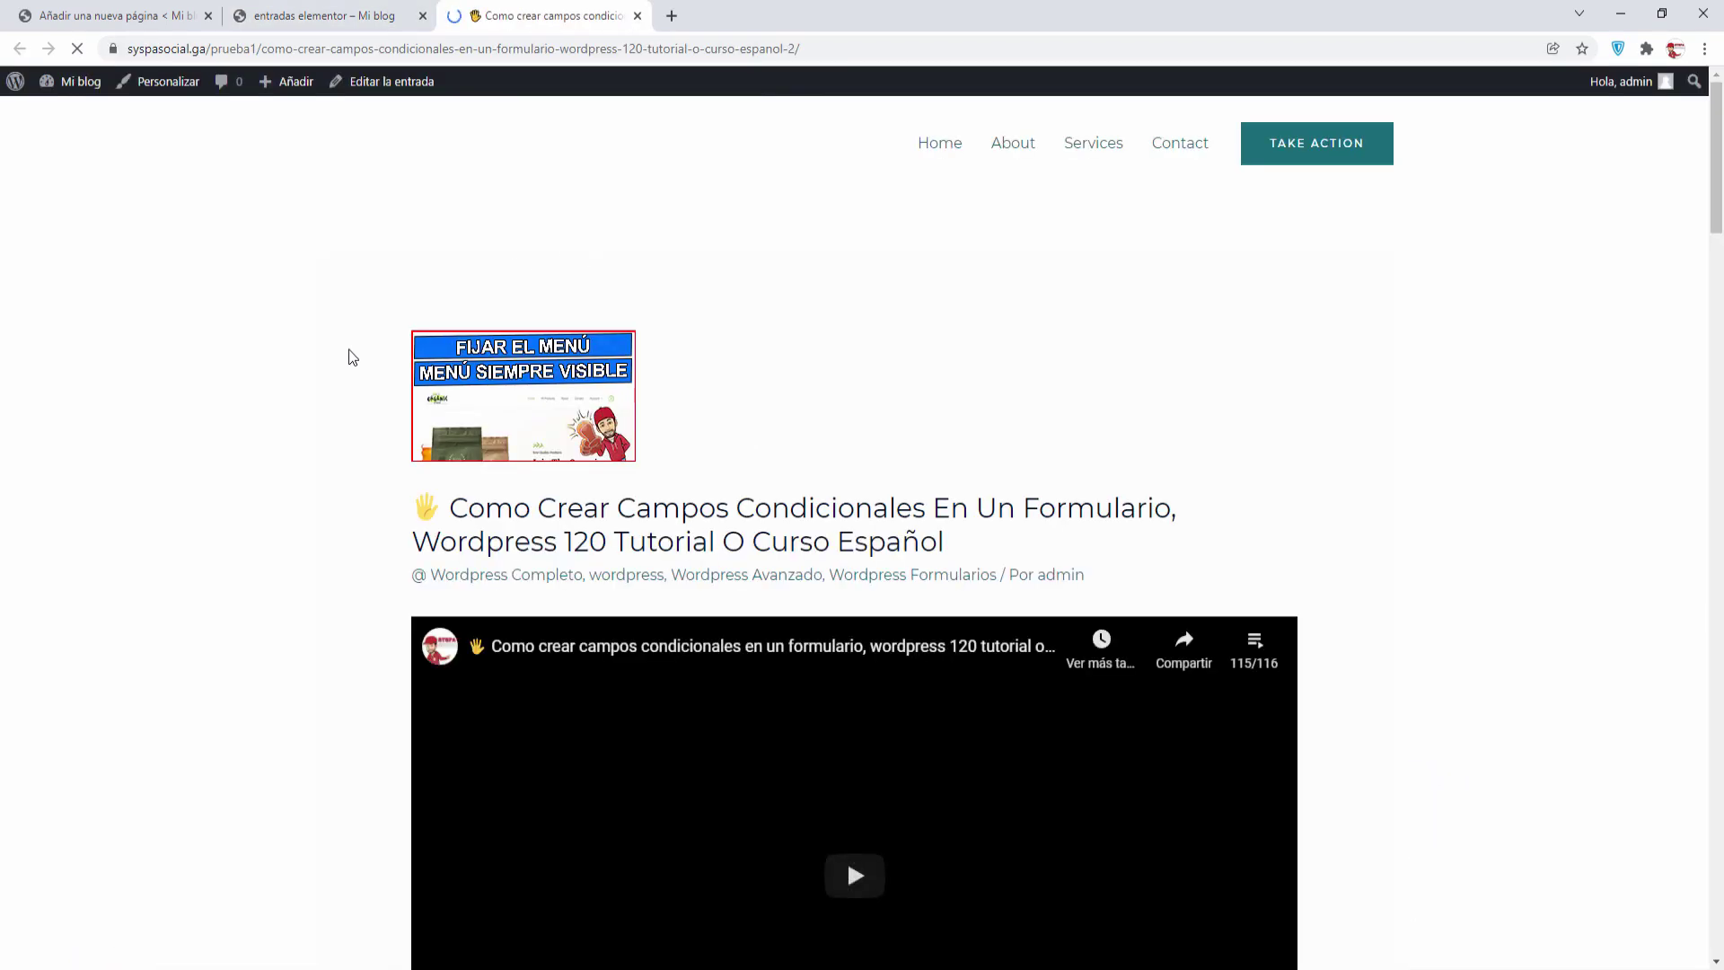
scroll(512, 490, "down", 7)
scroll(512, 487, "down", 8)
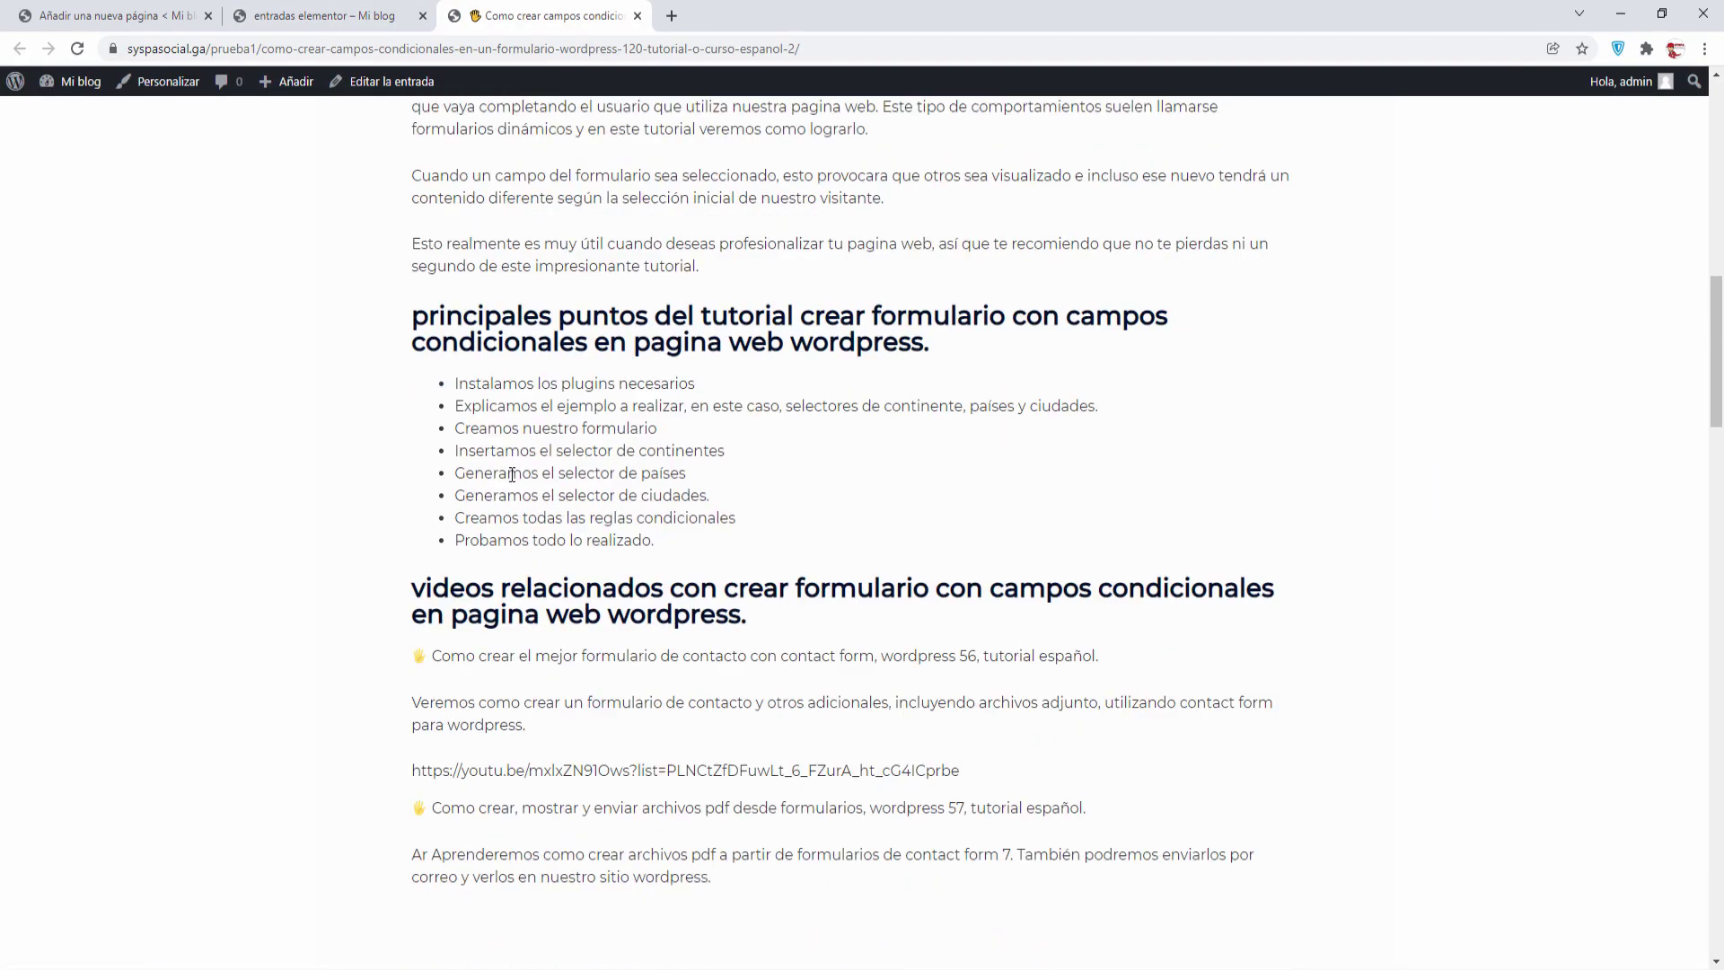
scroll(510, 471, "up", 15)
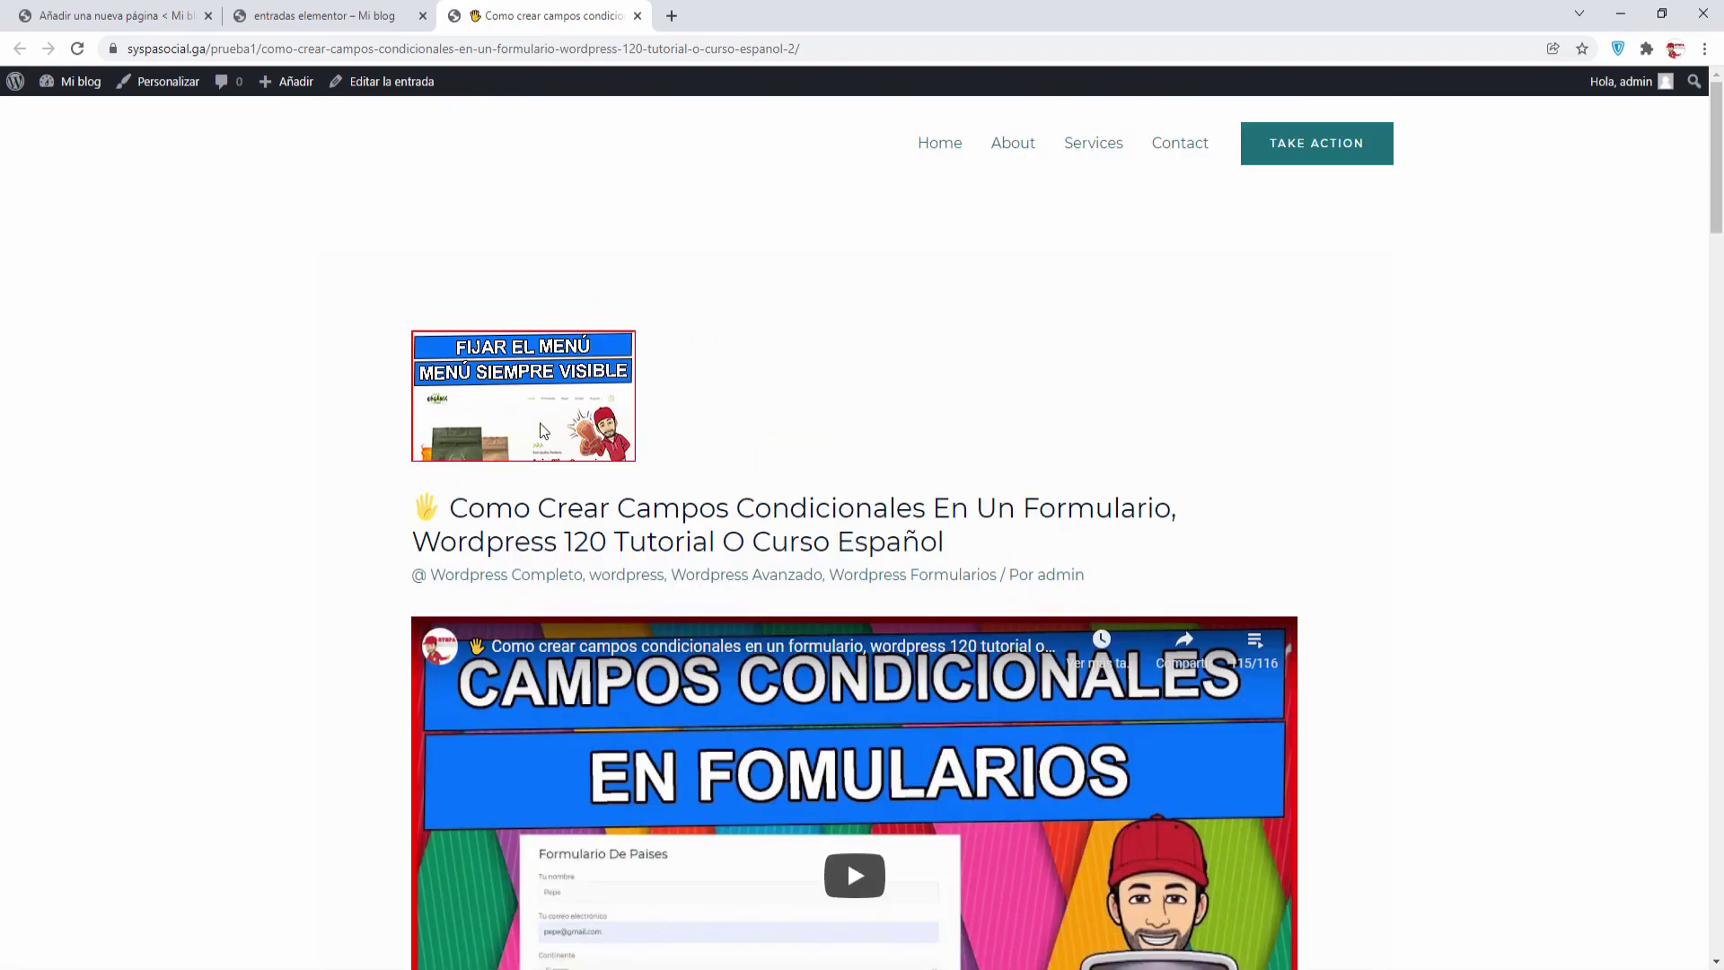
left_click(638, 15)
left_click(423, 16)
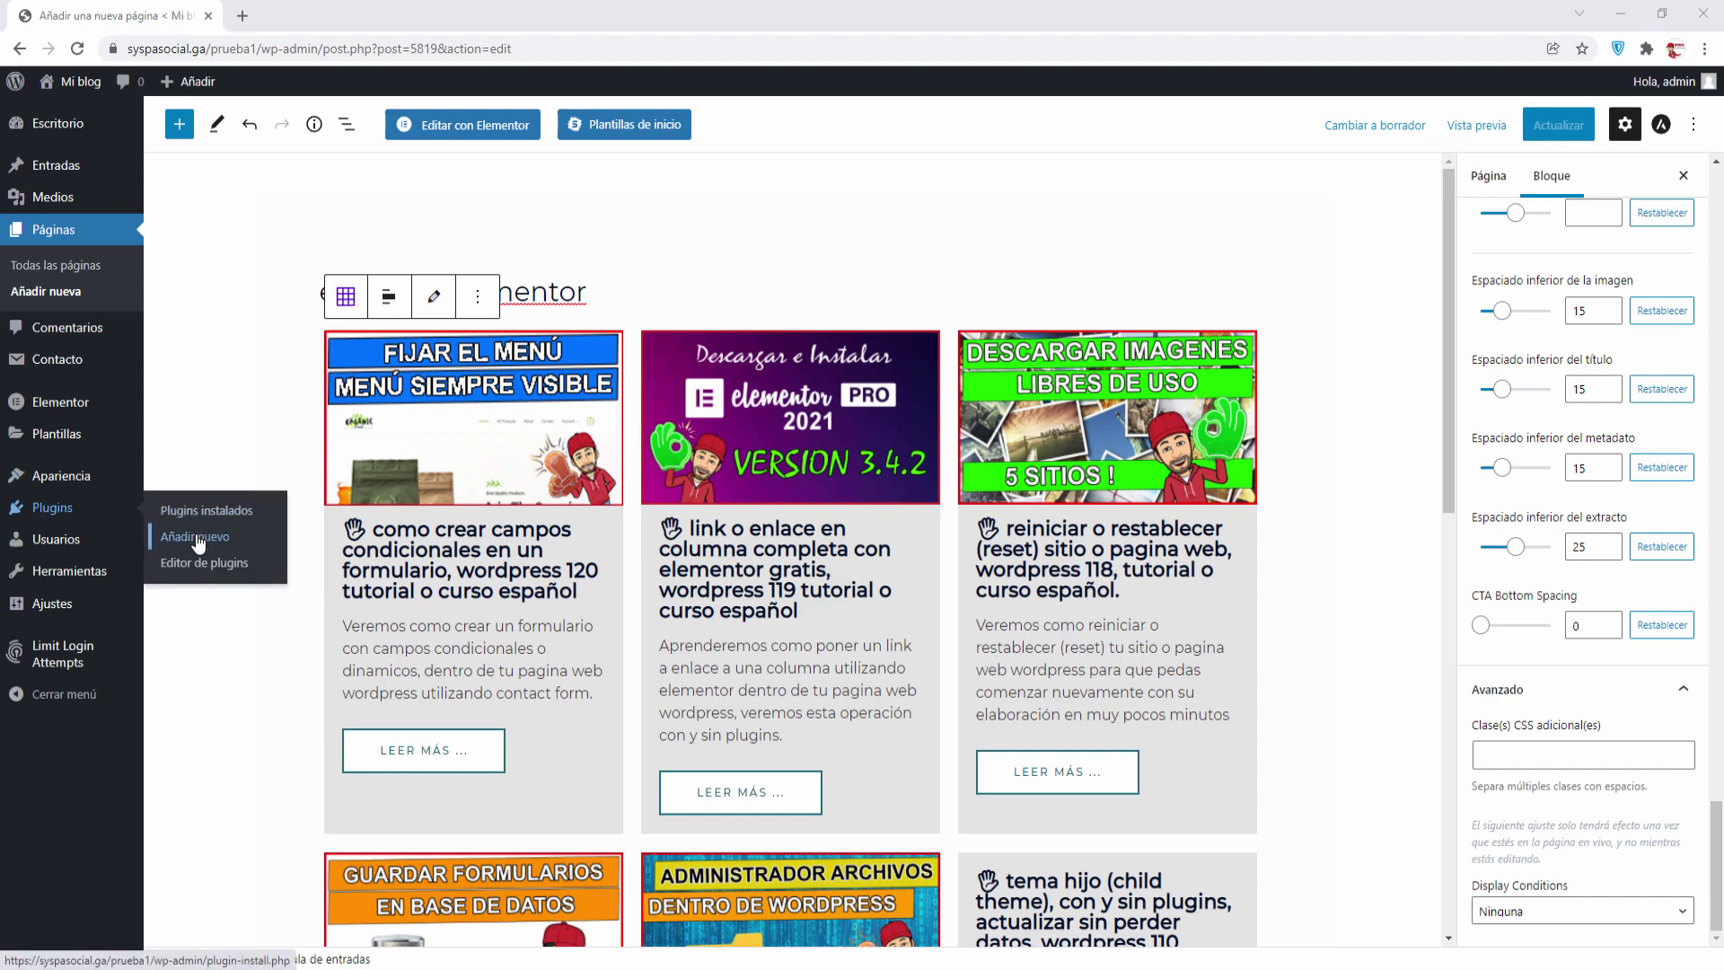
- Open the page for adding new plugins and search for "premium addons for elementor"
left_click(190, 537)
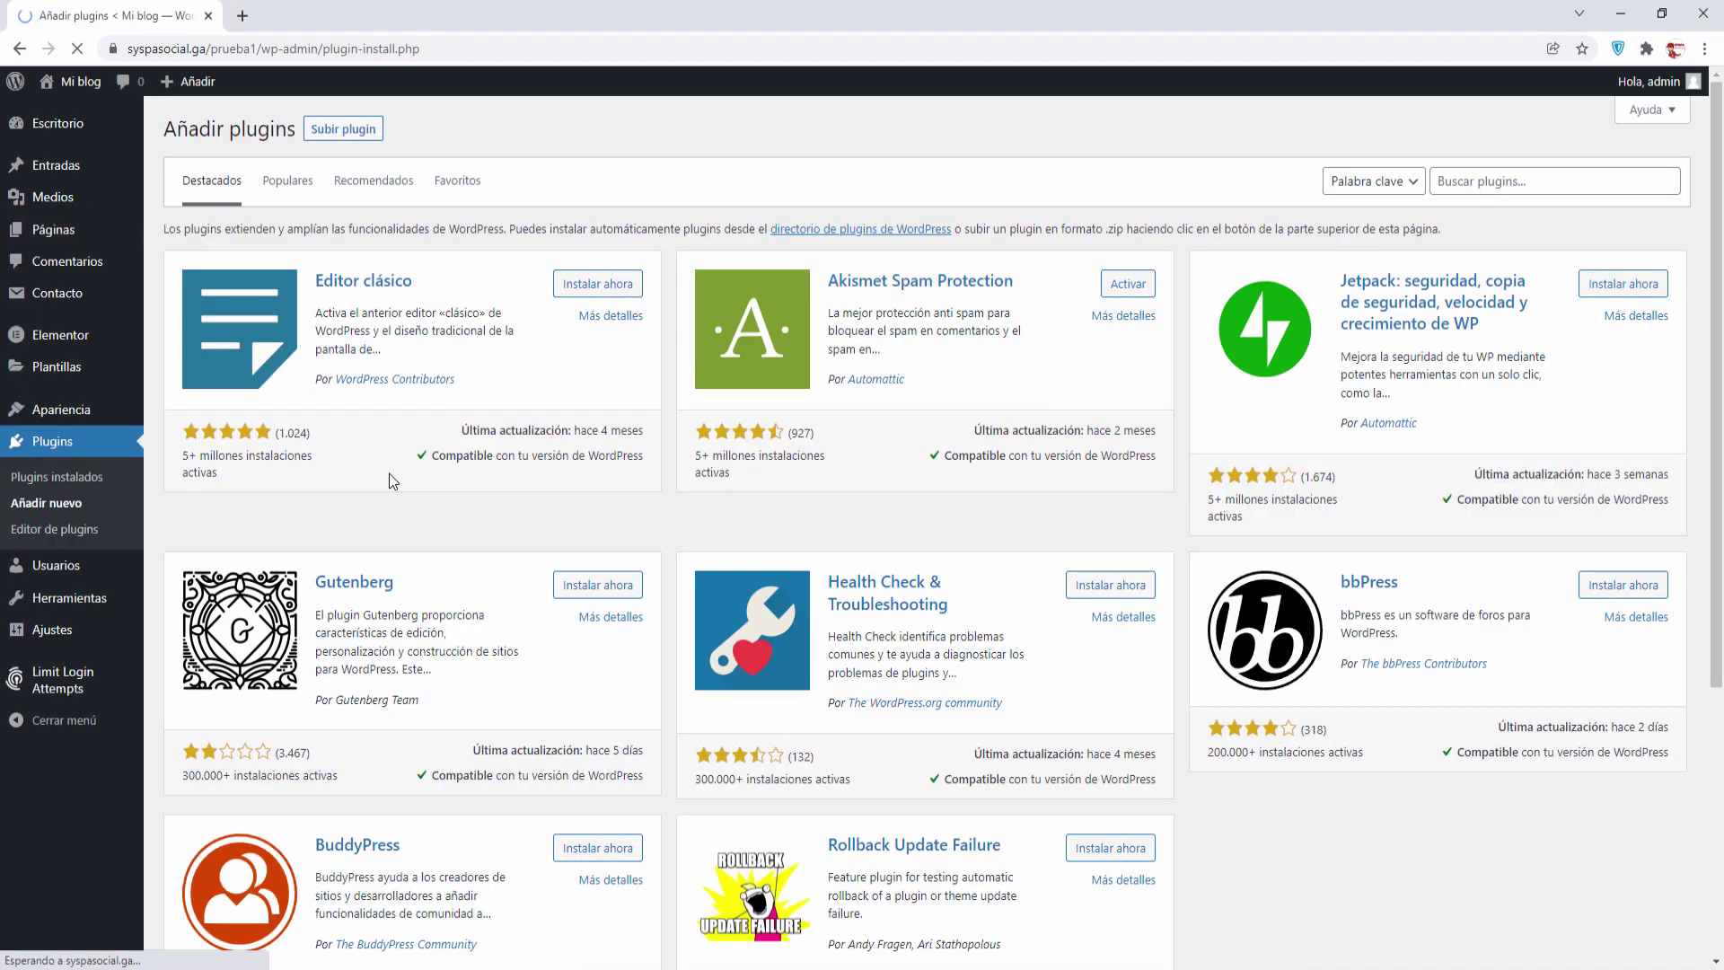
left_click(1482, 181)
right_click(1438, 180)
left_click(1446, 295)
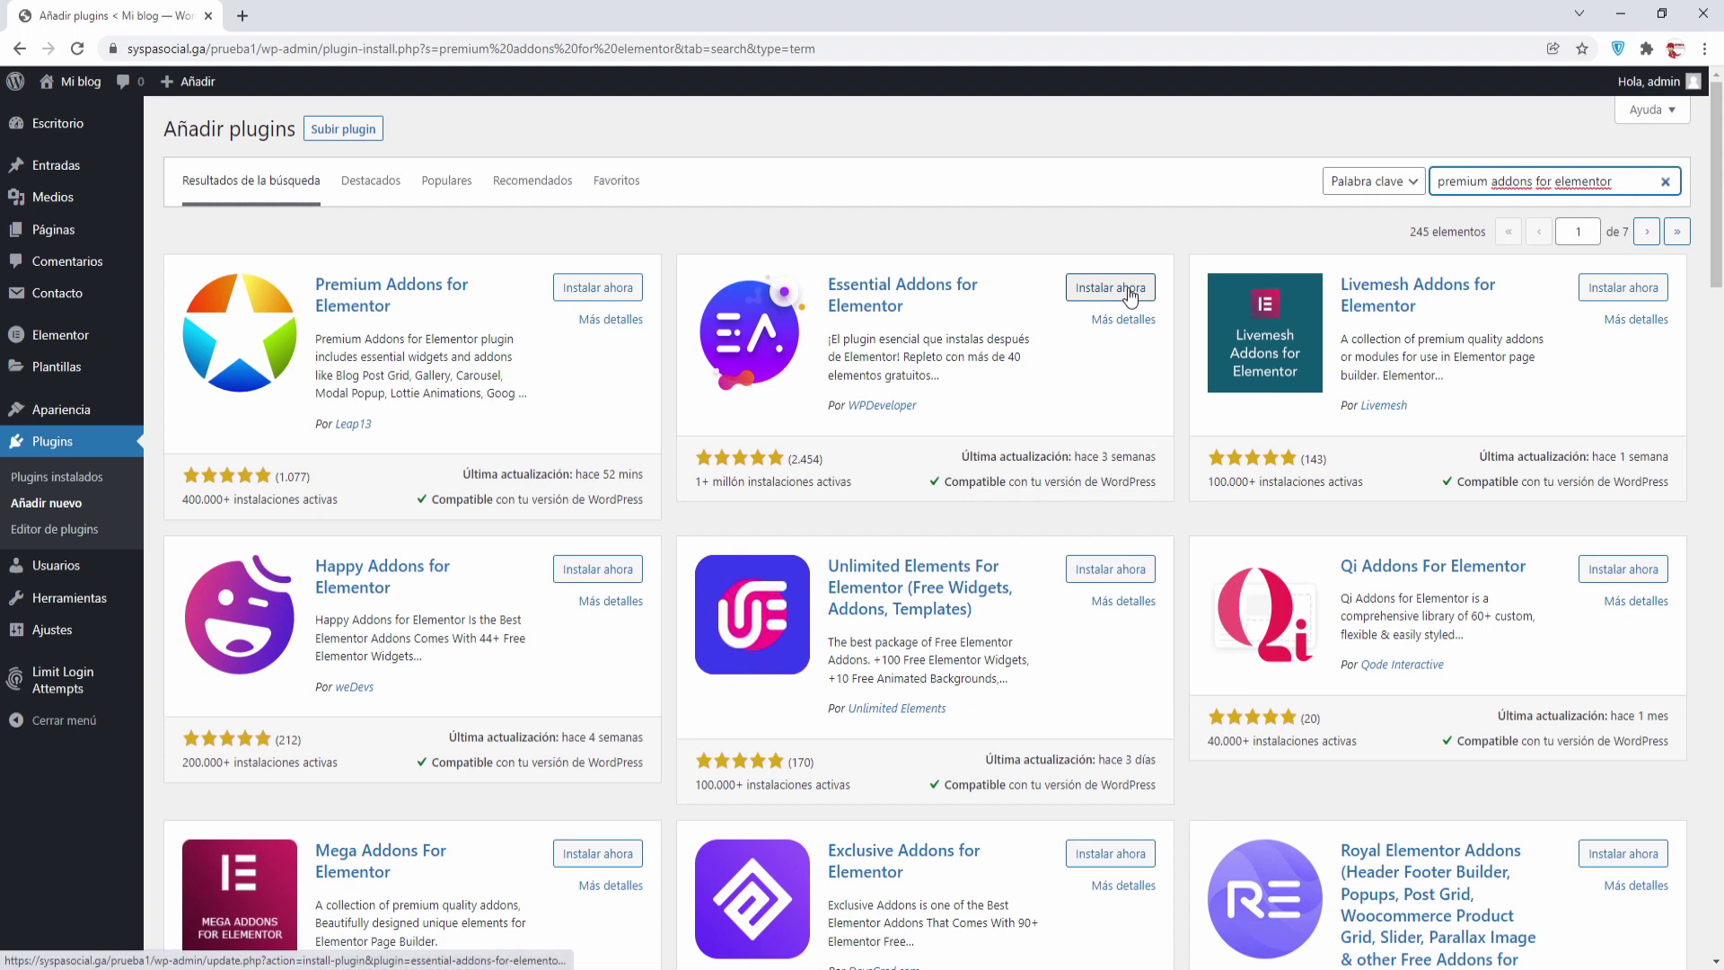
- Install and activate the Premium Addons for Elementor plugin by Leap13
left_click(595, 290)
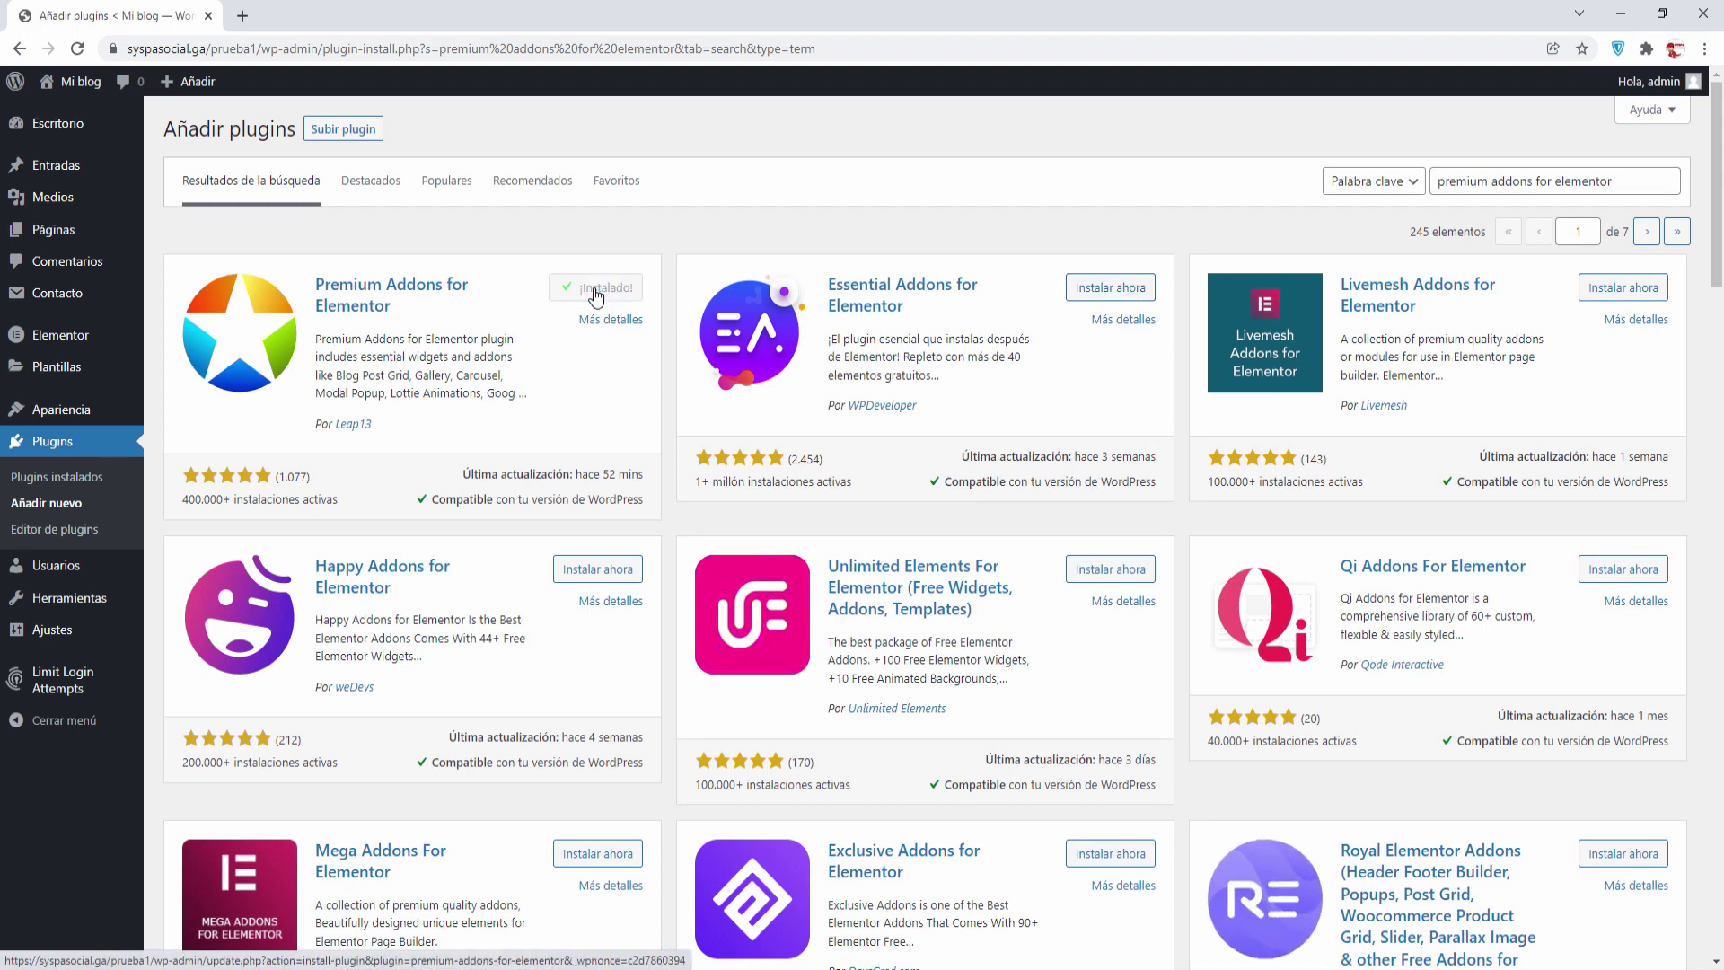
left_click(607, 289)
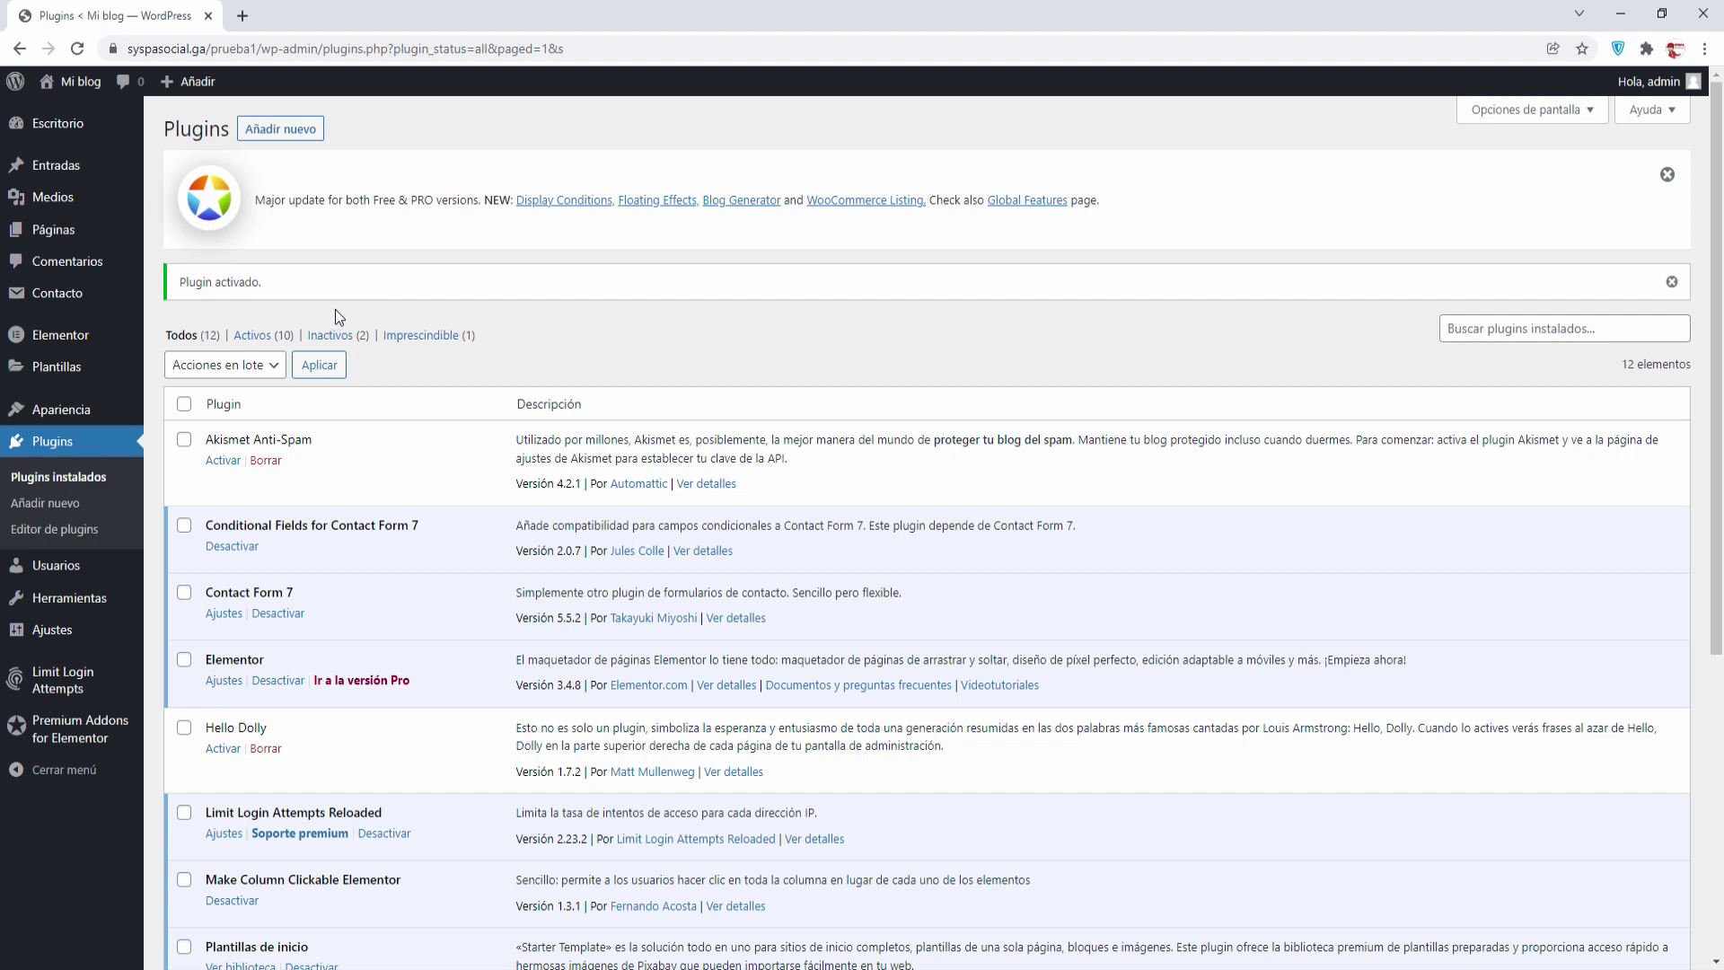
- Create a new page titled "entradas elementor" and publish it
mouse_move(61, 232)
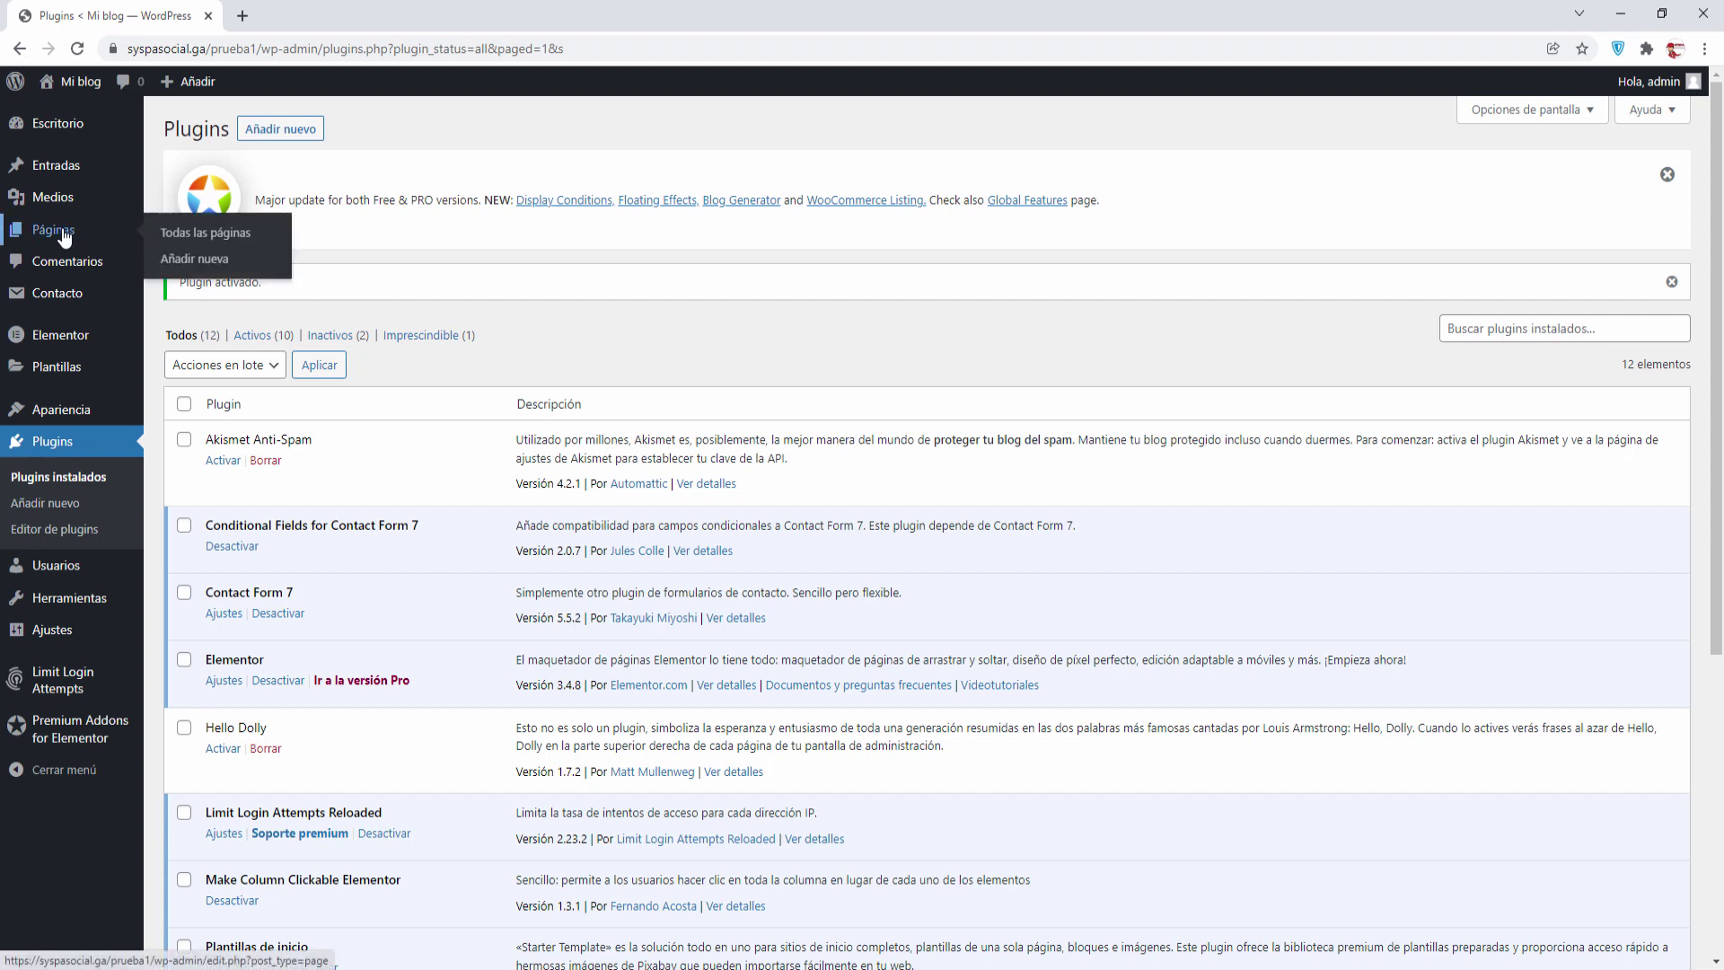
left_click(194, 262)
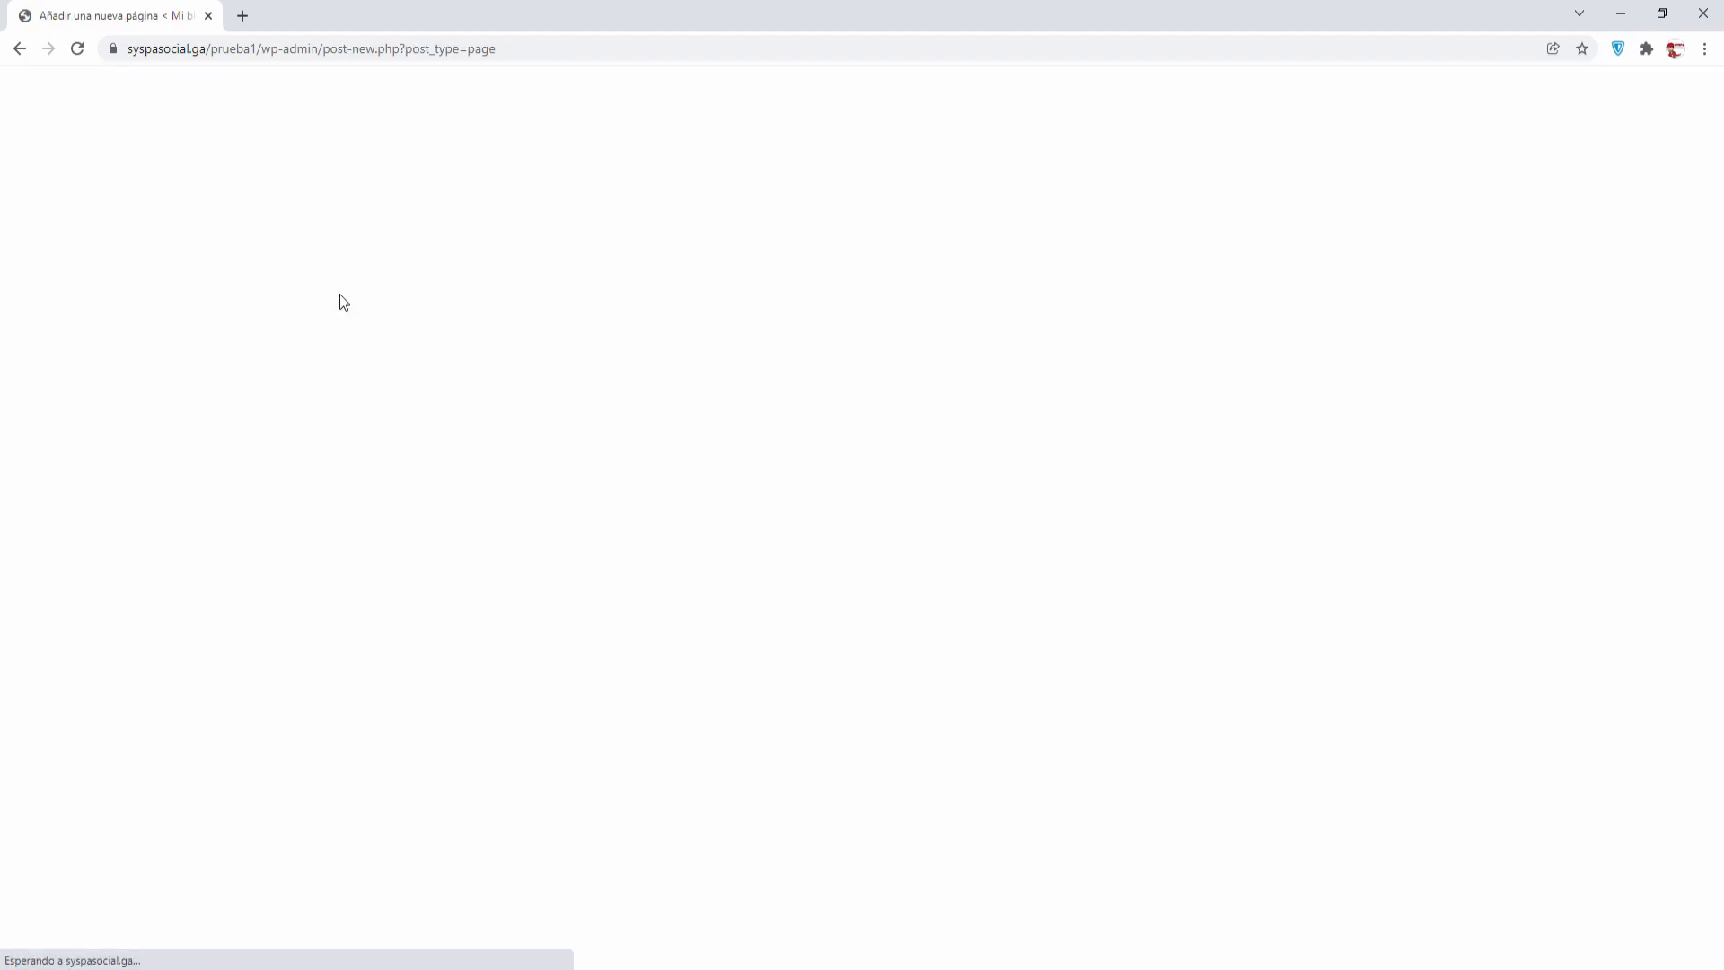
type("en")
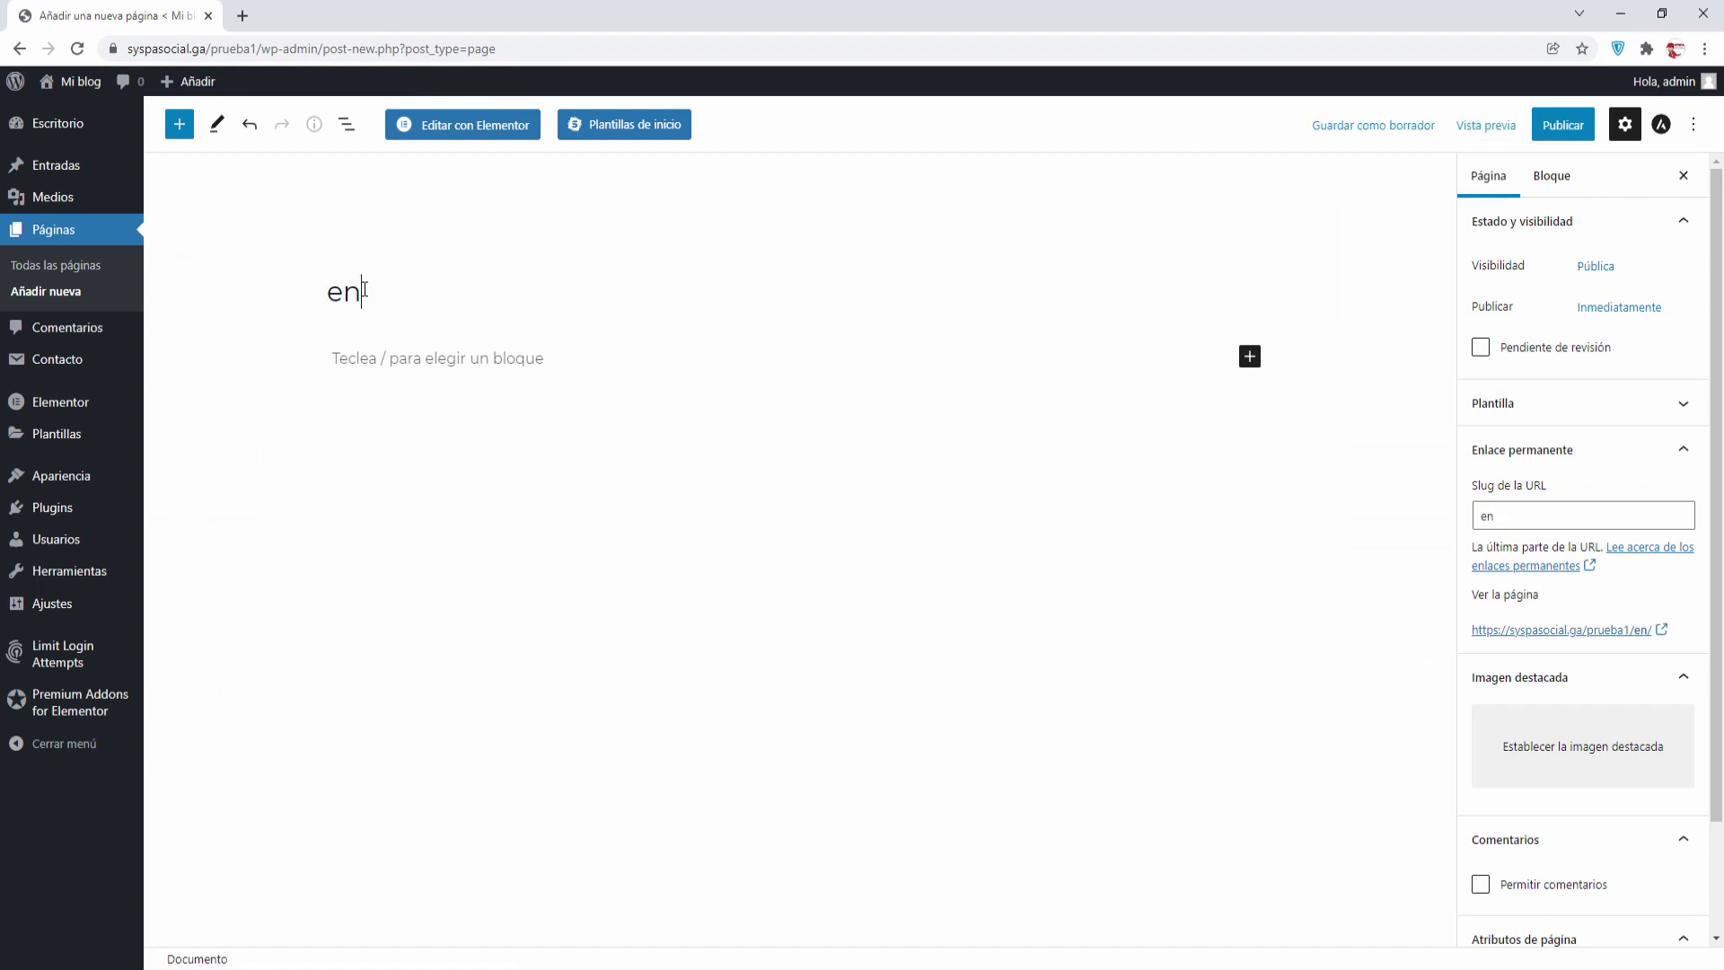
type("tradas elementor")
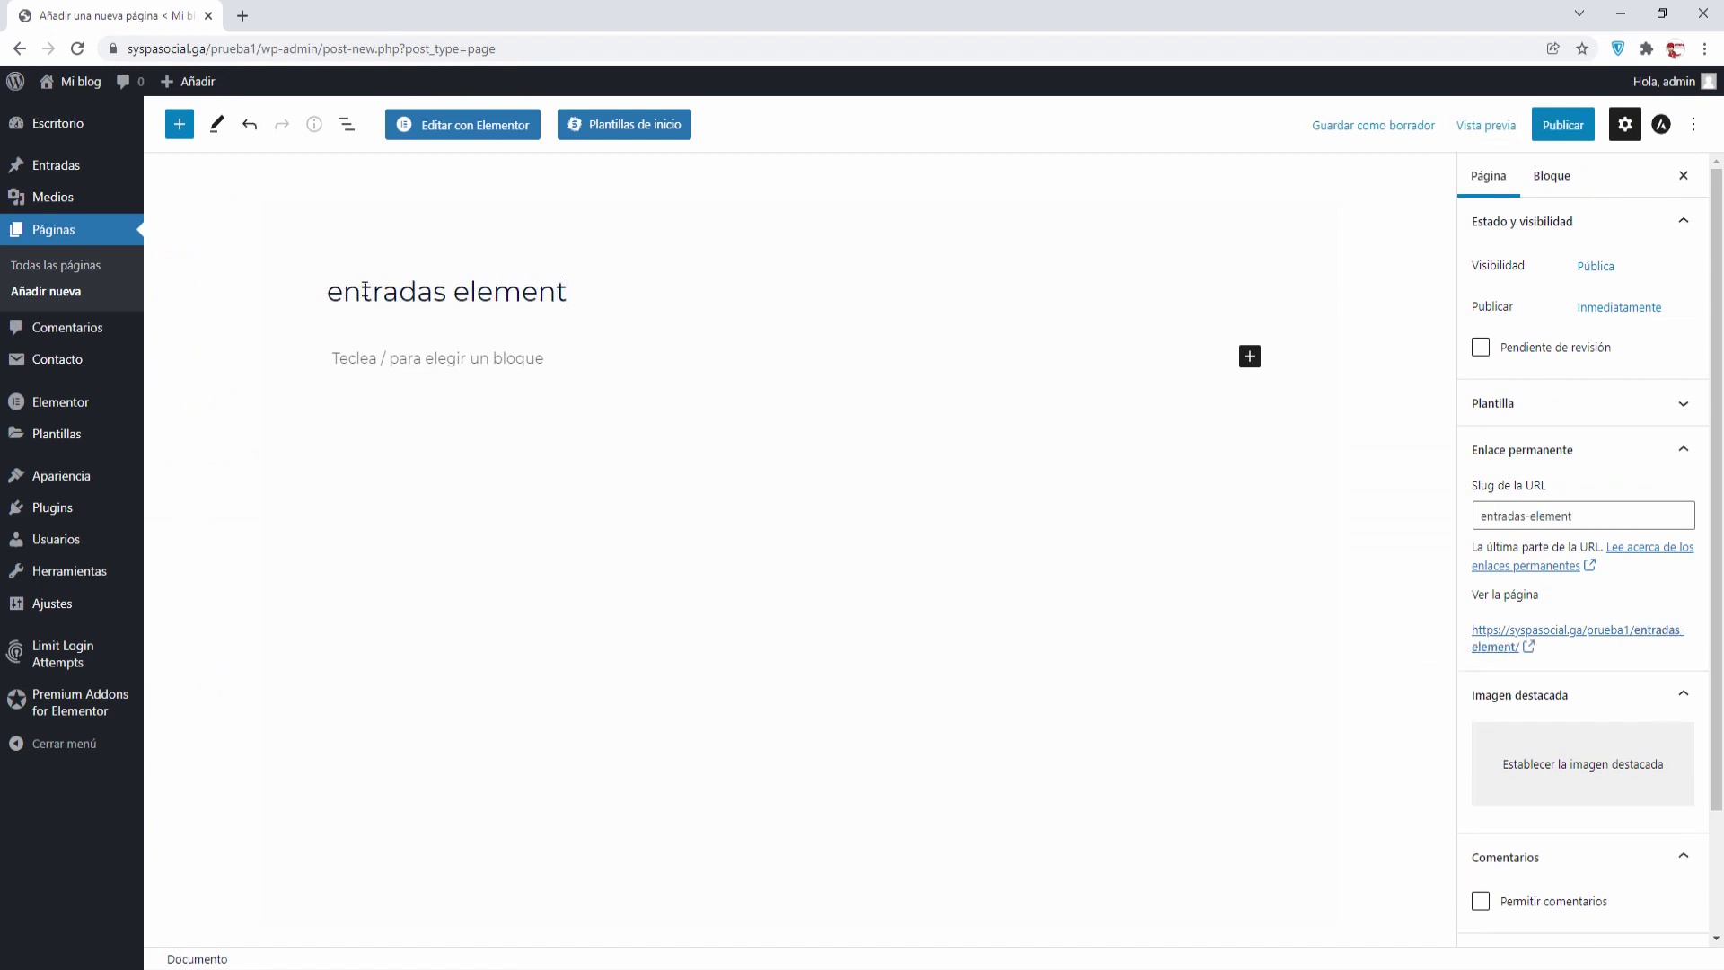
left_click(1563, 127)
left_click(1542, 125)
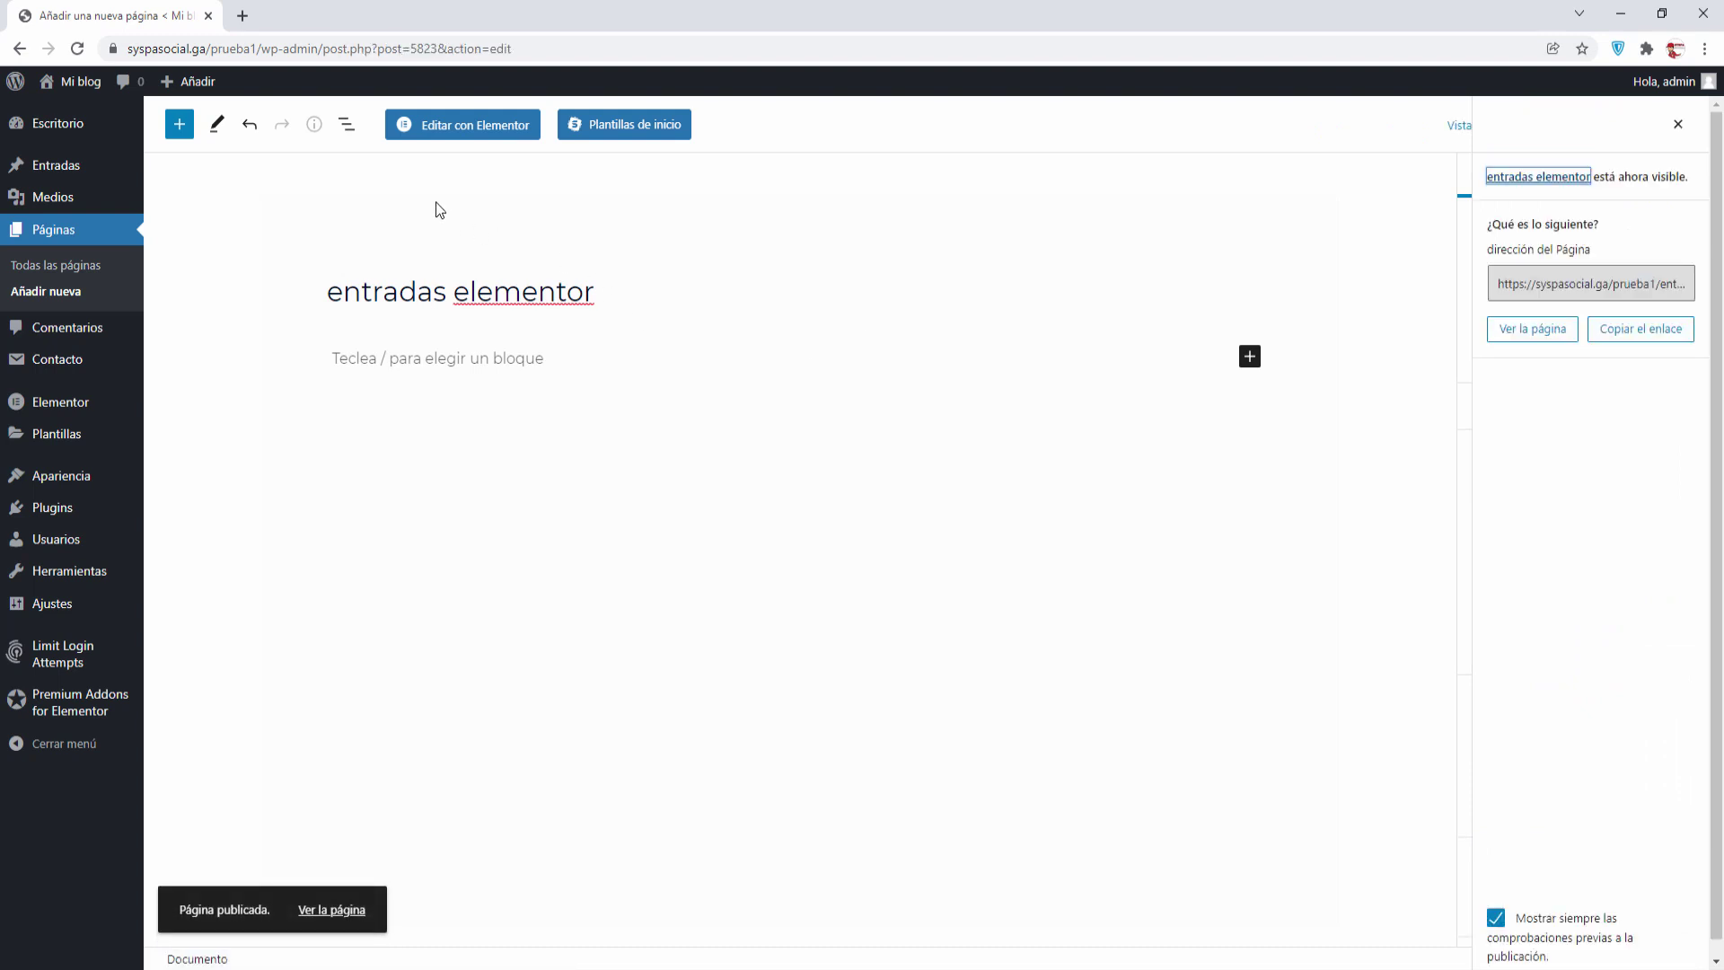
- Edit the new page with Elementor and add a single-column section to it
left_click(458, 128)
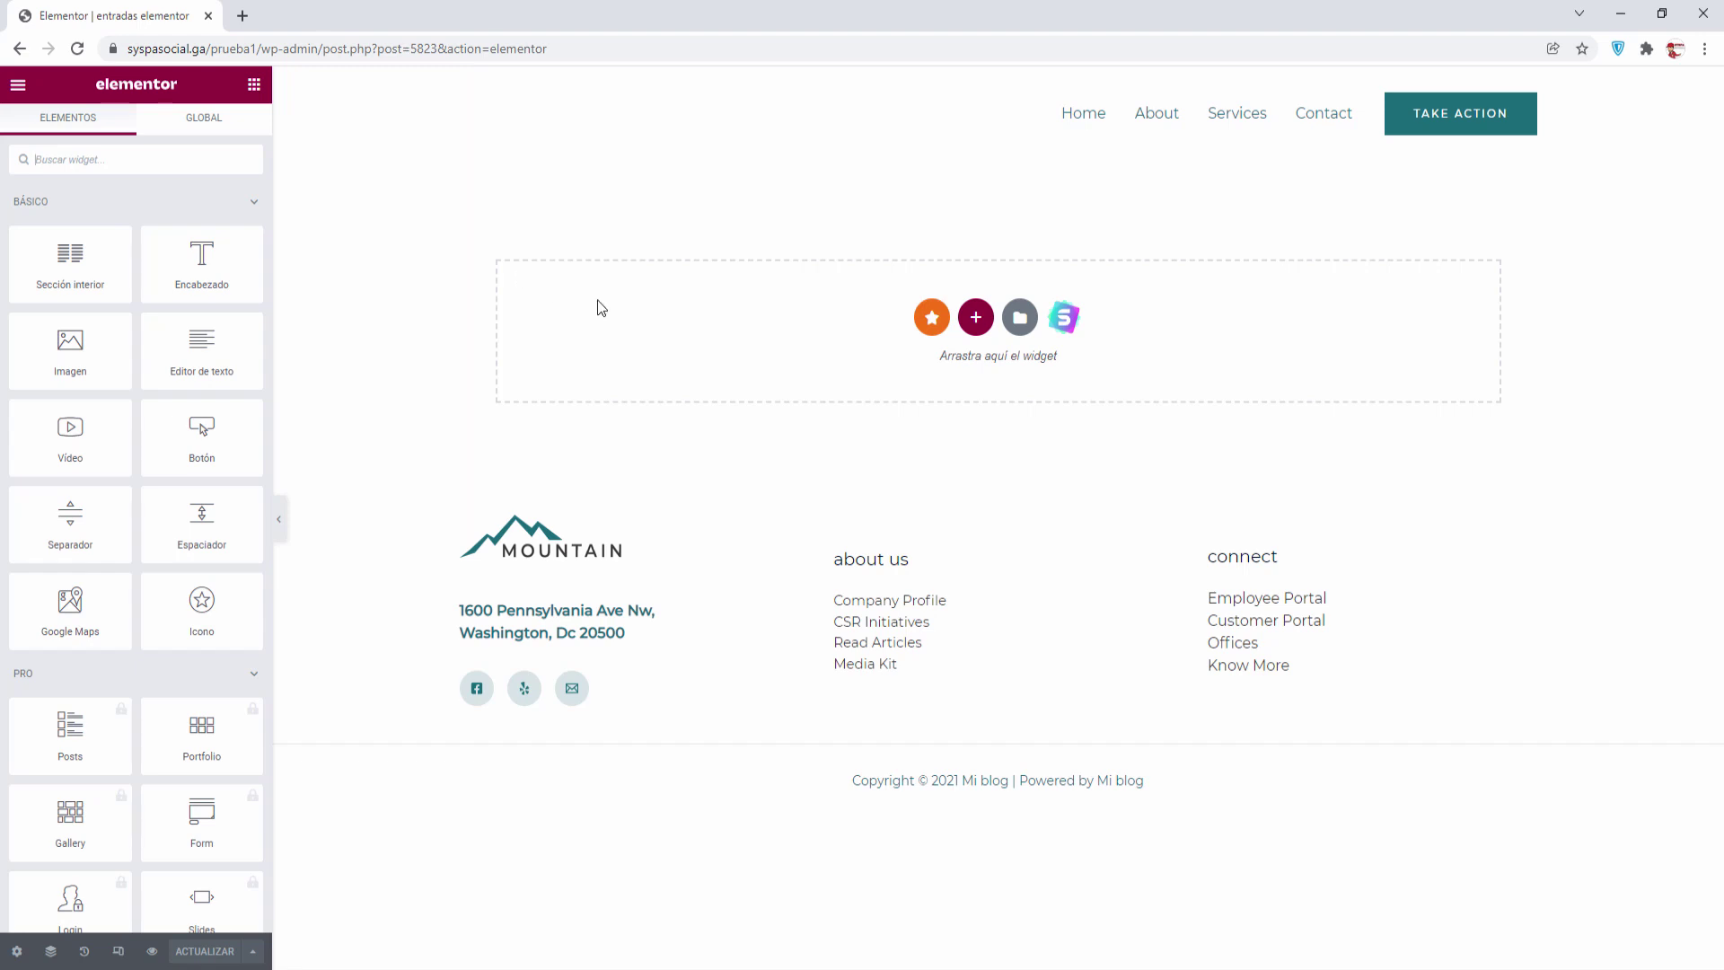
left_click(977, 318)
left_click(780, 369)
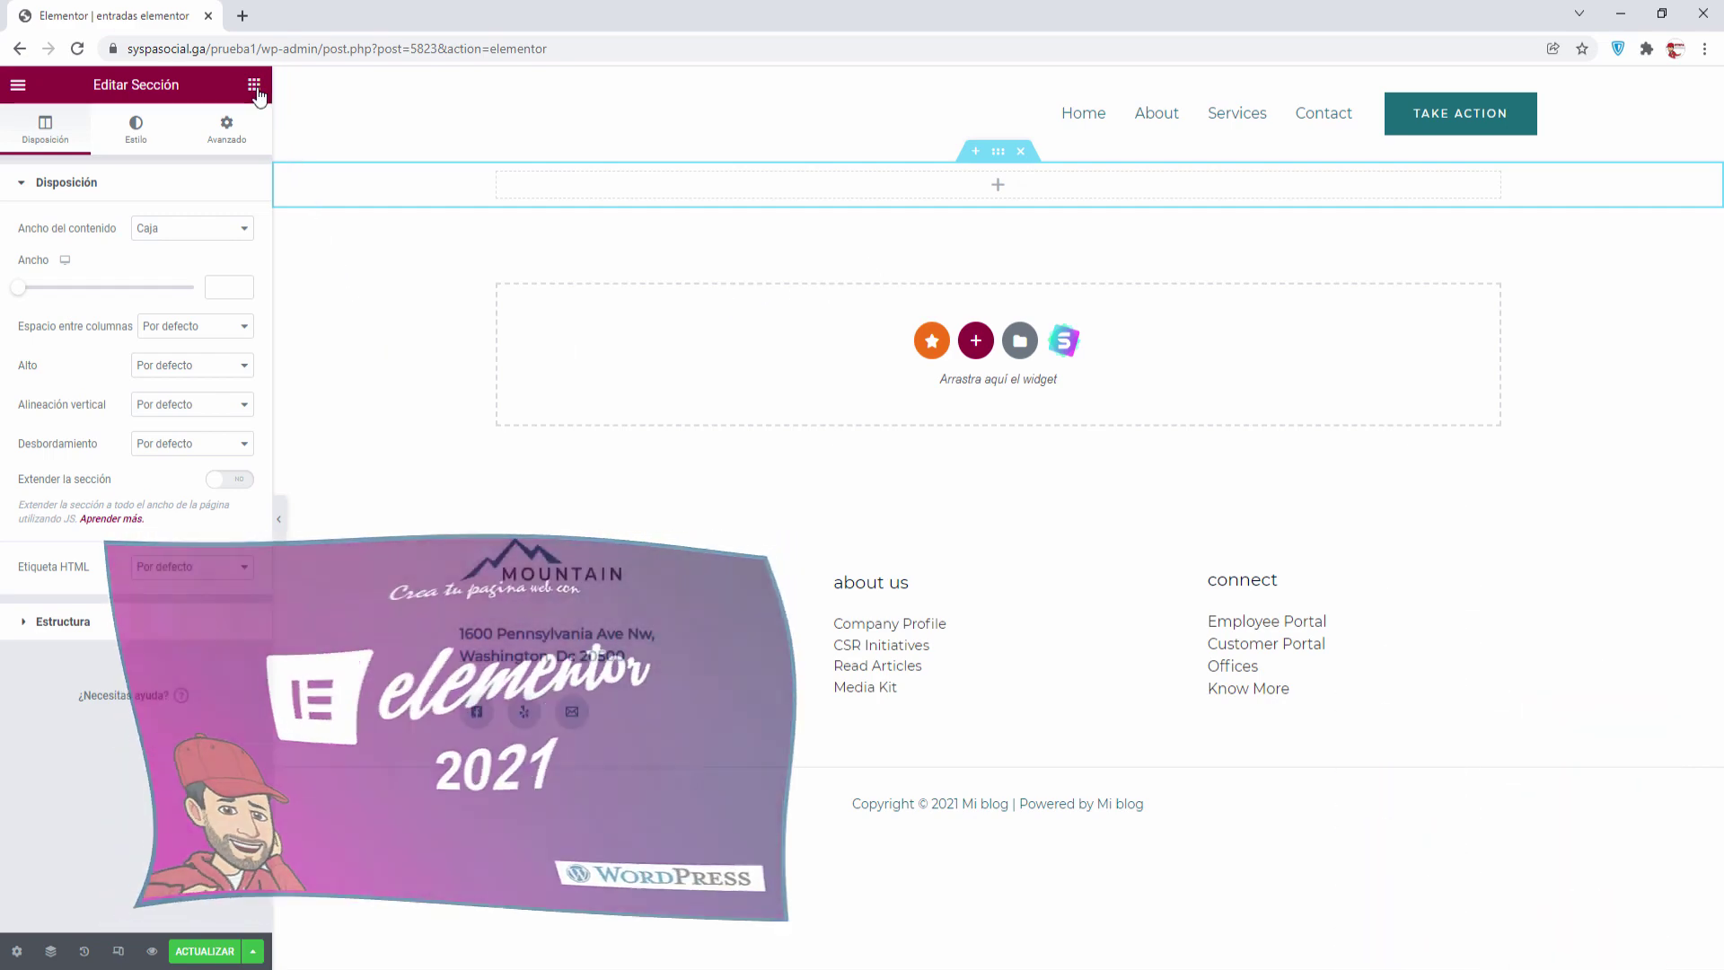
- Find the Premium Blog widget among the Extensiones Premium widgets and place it in the empty section
left_click(254, 84)
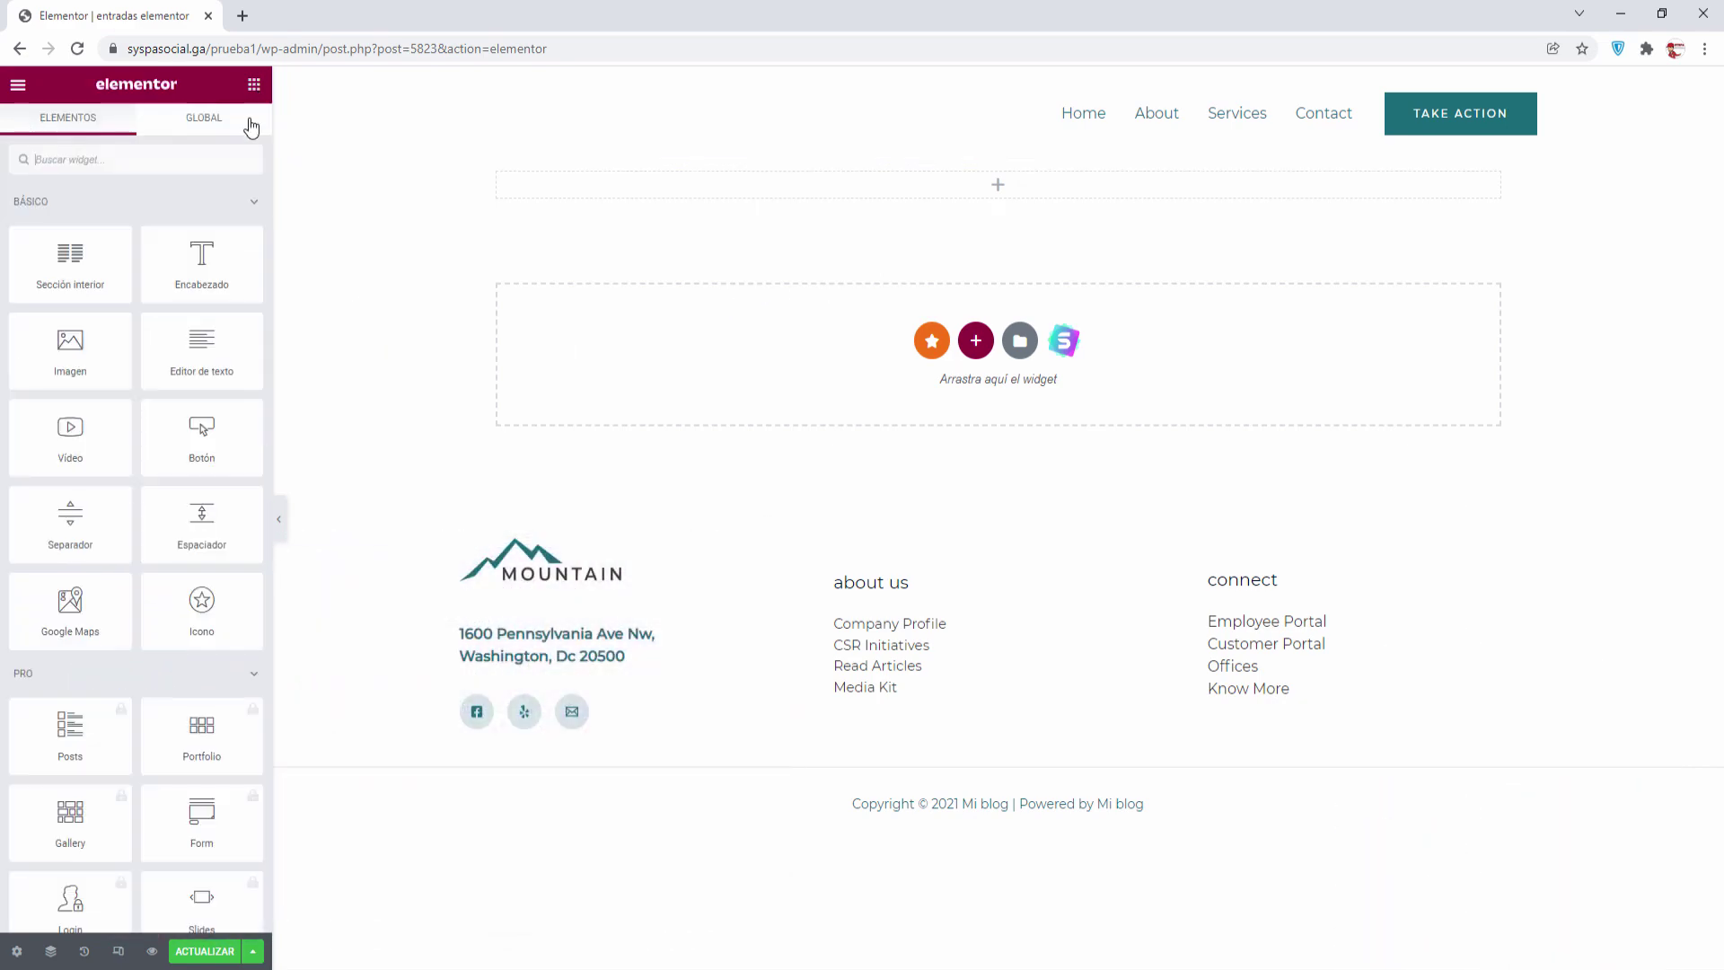
left_click(257, 206)
left_click(252, 251)
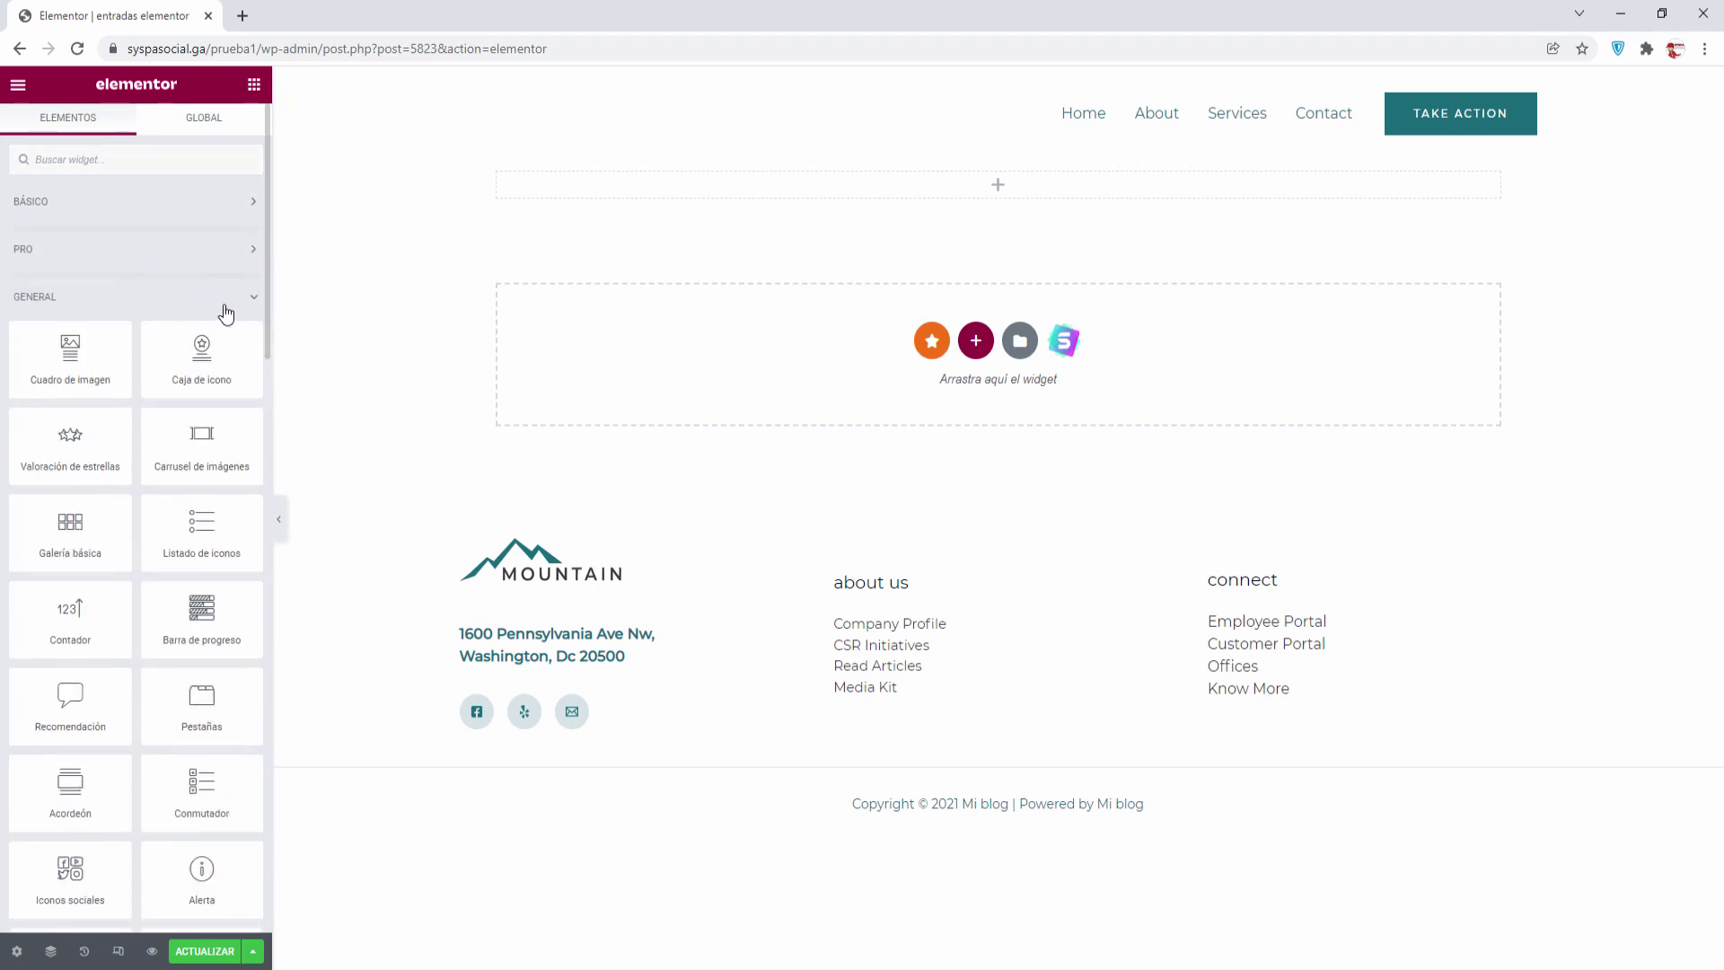
left_click(254, 299)
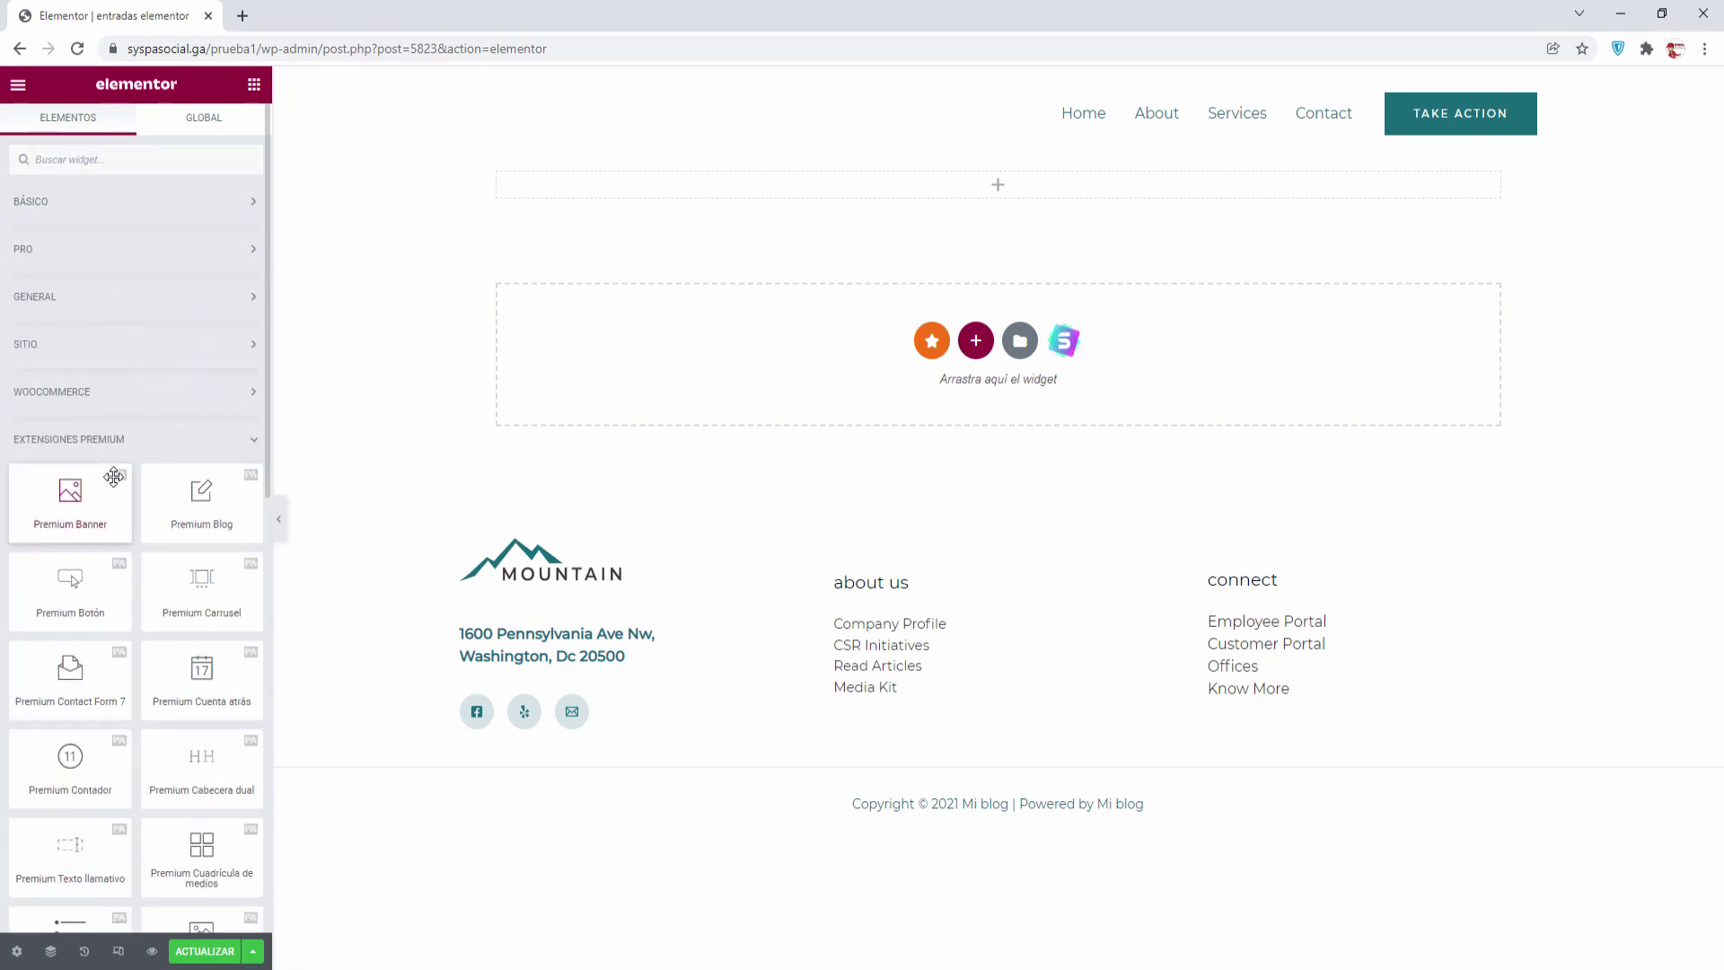
scroll(113, 476, "down", 2)
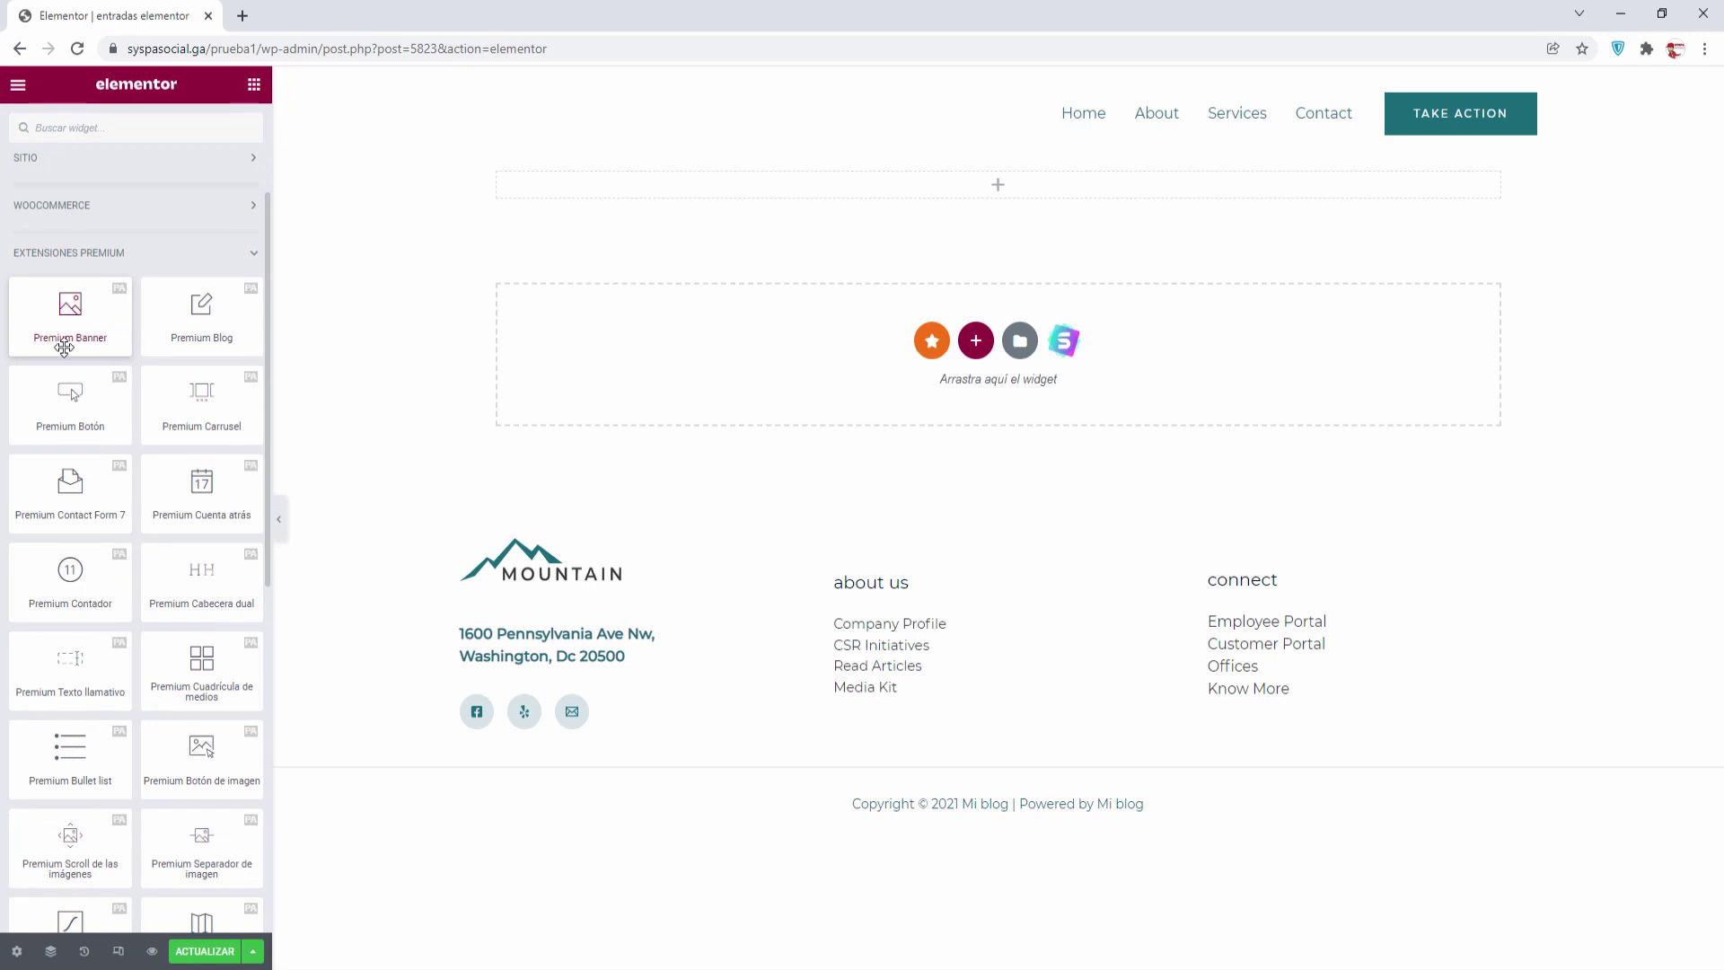
scroll(144, 404, "up", 2)
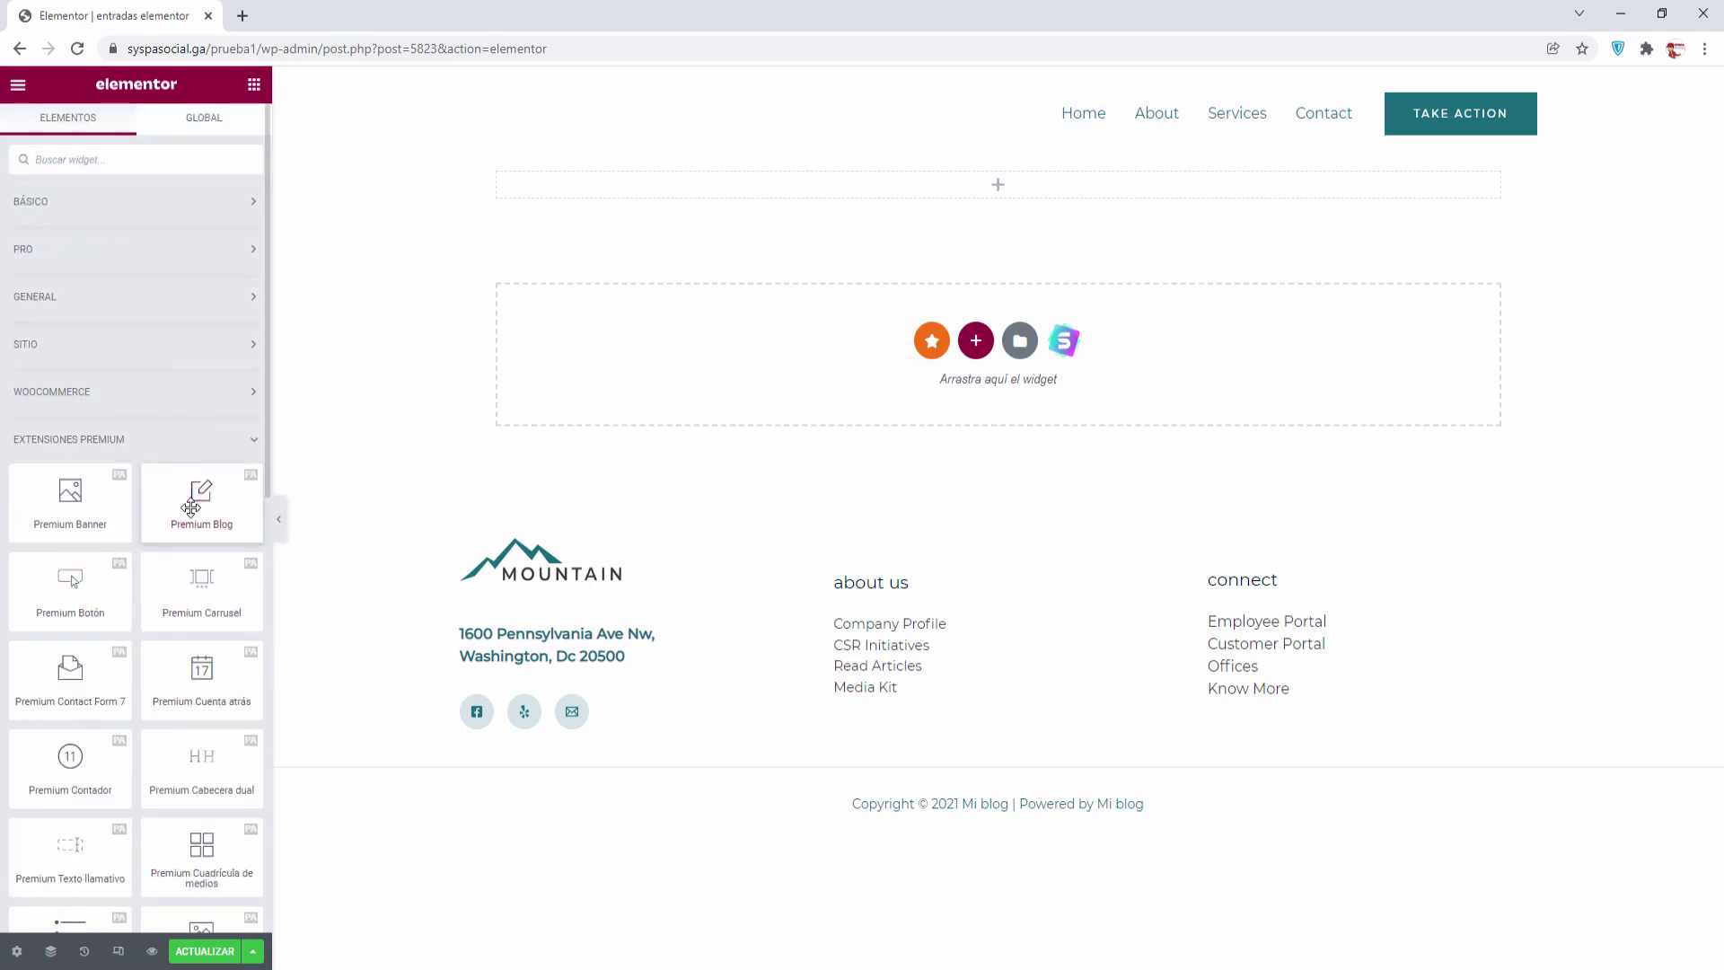
left_click_drag(191, 507, 900, 185)
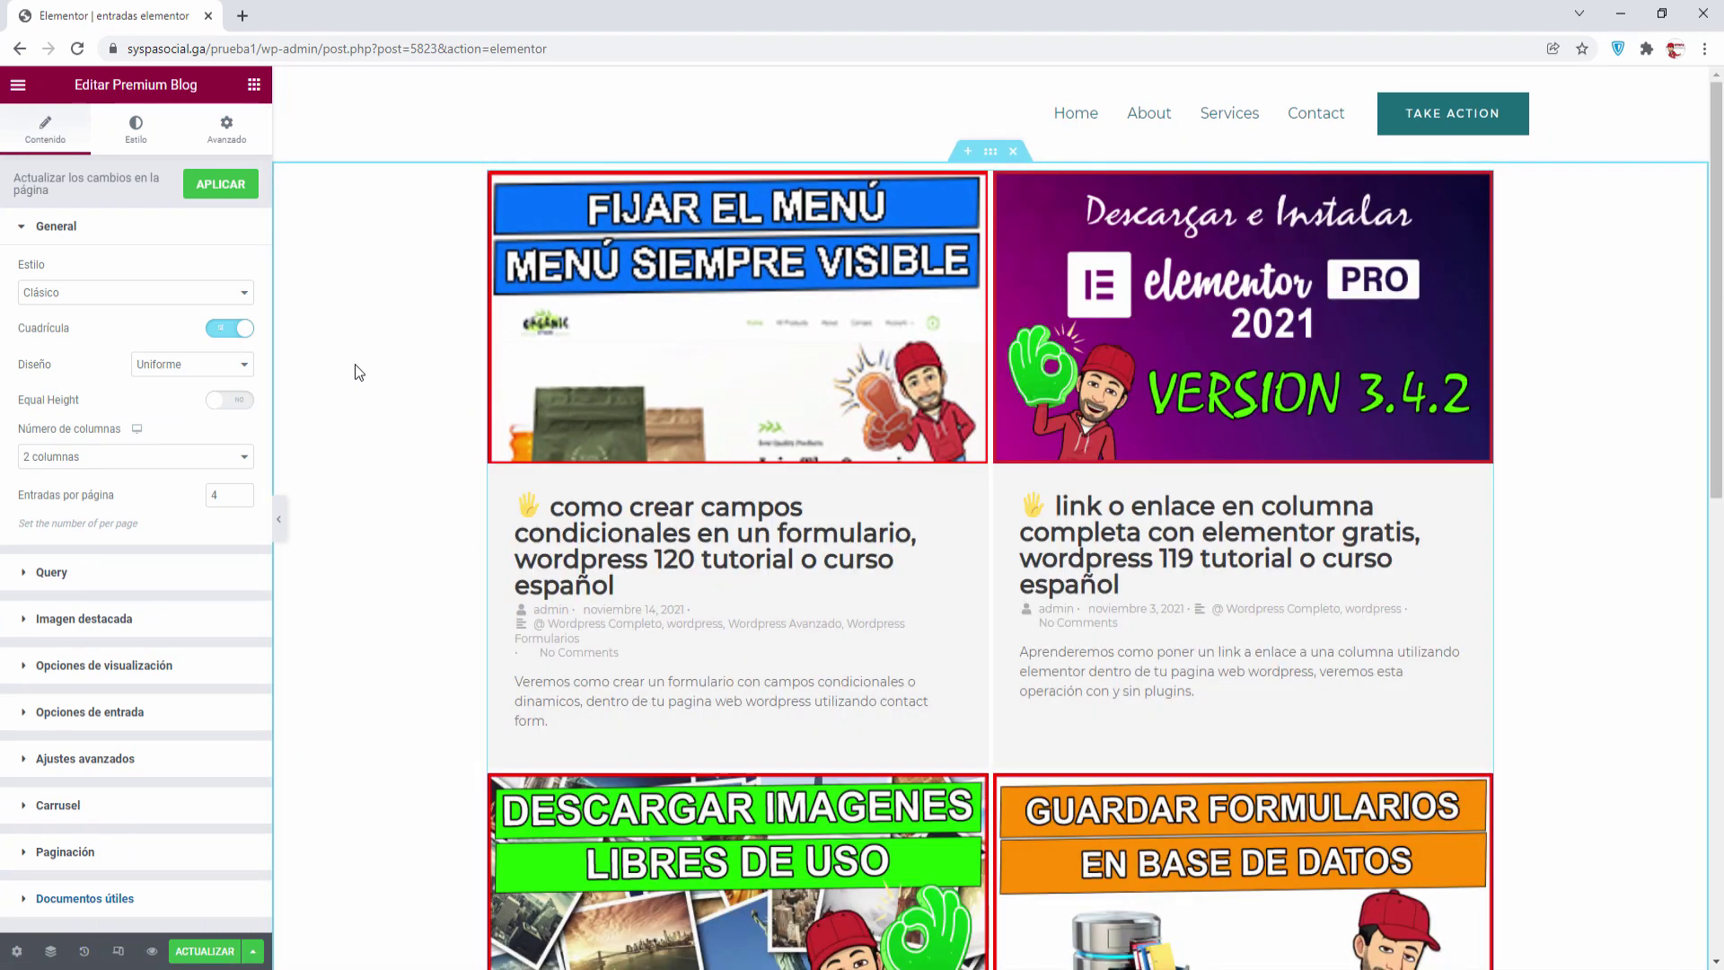
- Try the Moderno, Tarjetas, On Side and Banner styles on the blog widget, and set the style back to Clásico
left_click(66, 293)
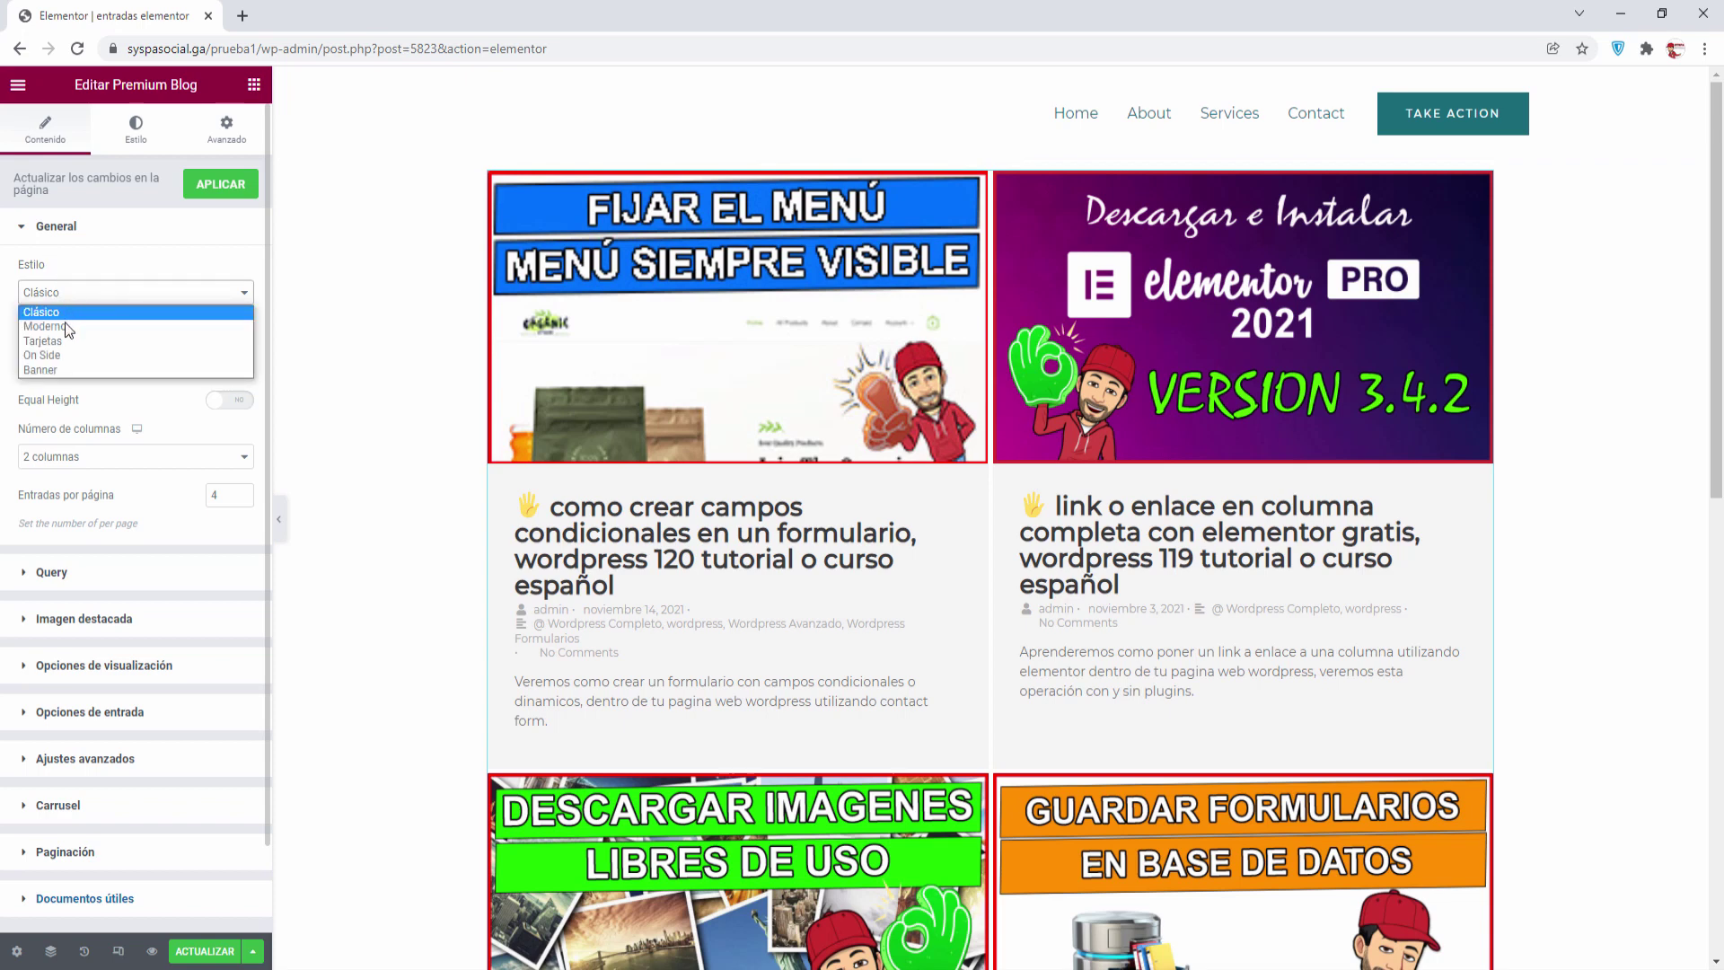
left_click(68, 328)
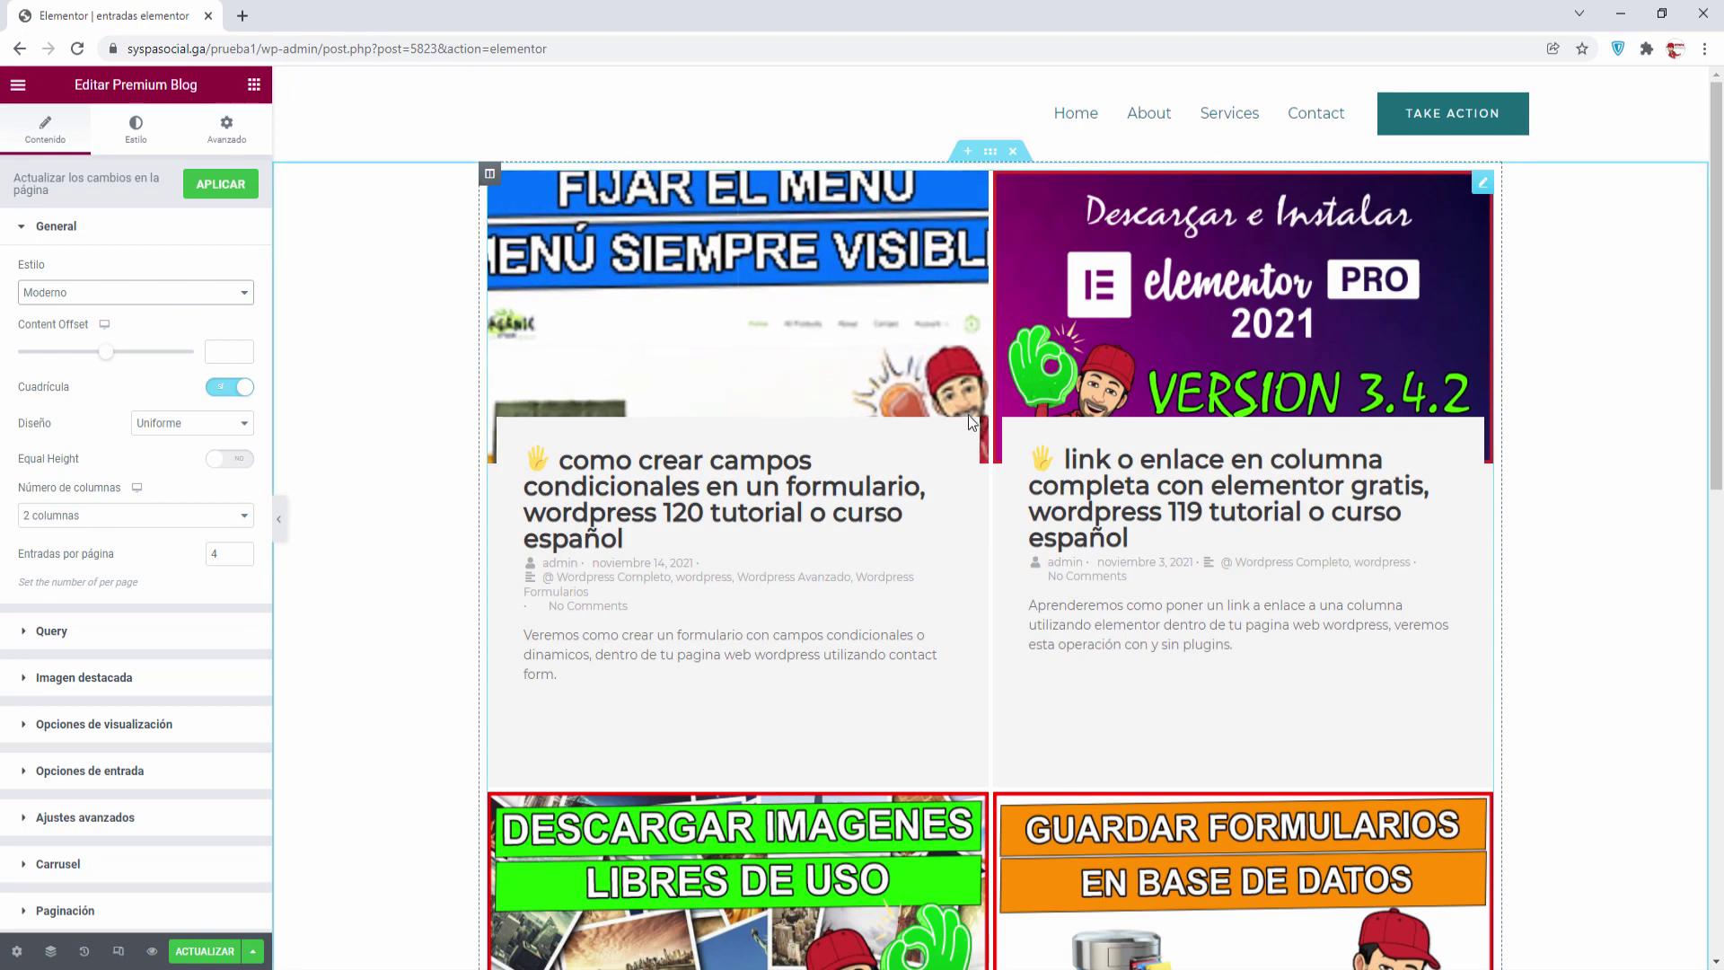
left_click(136, 299)
left_click(100, 334)
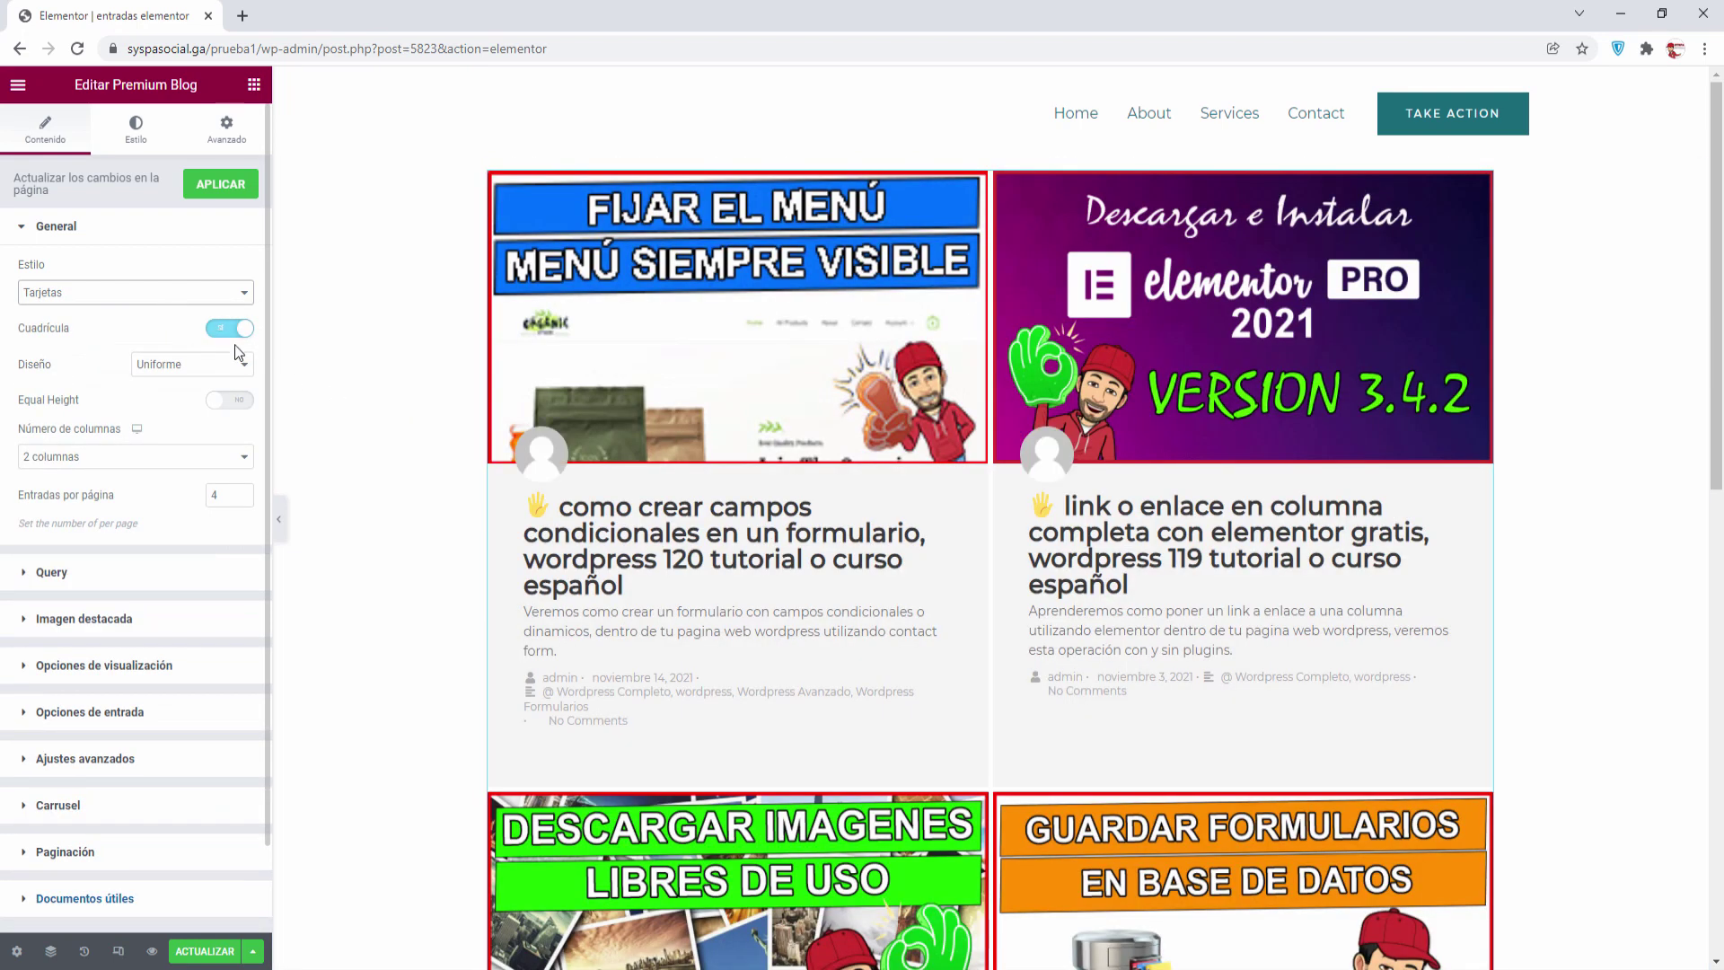
left_click(104, 295)
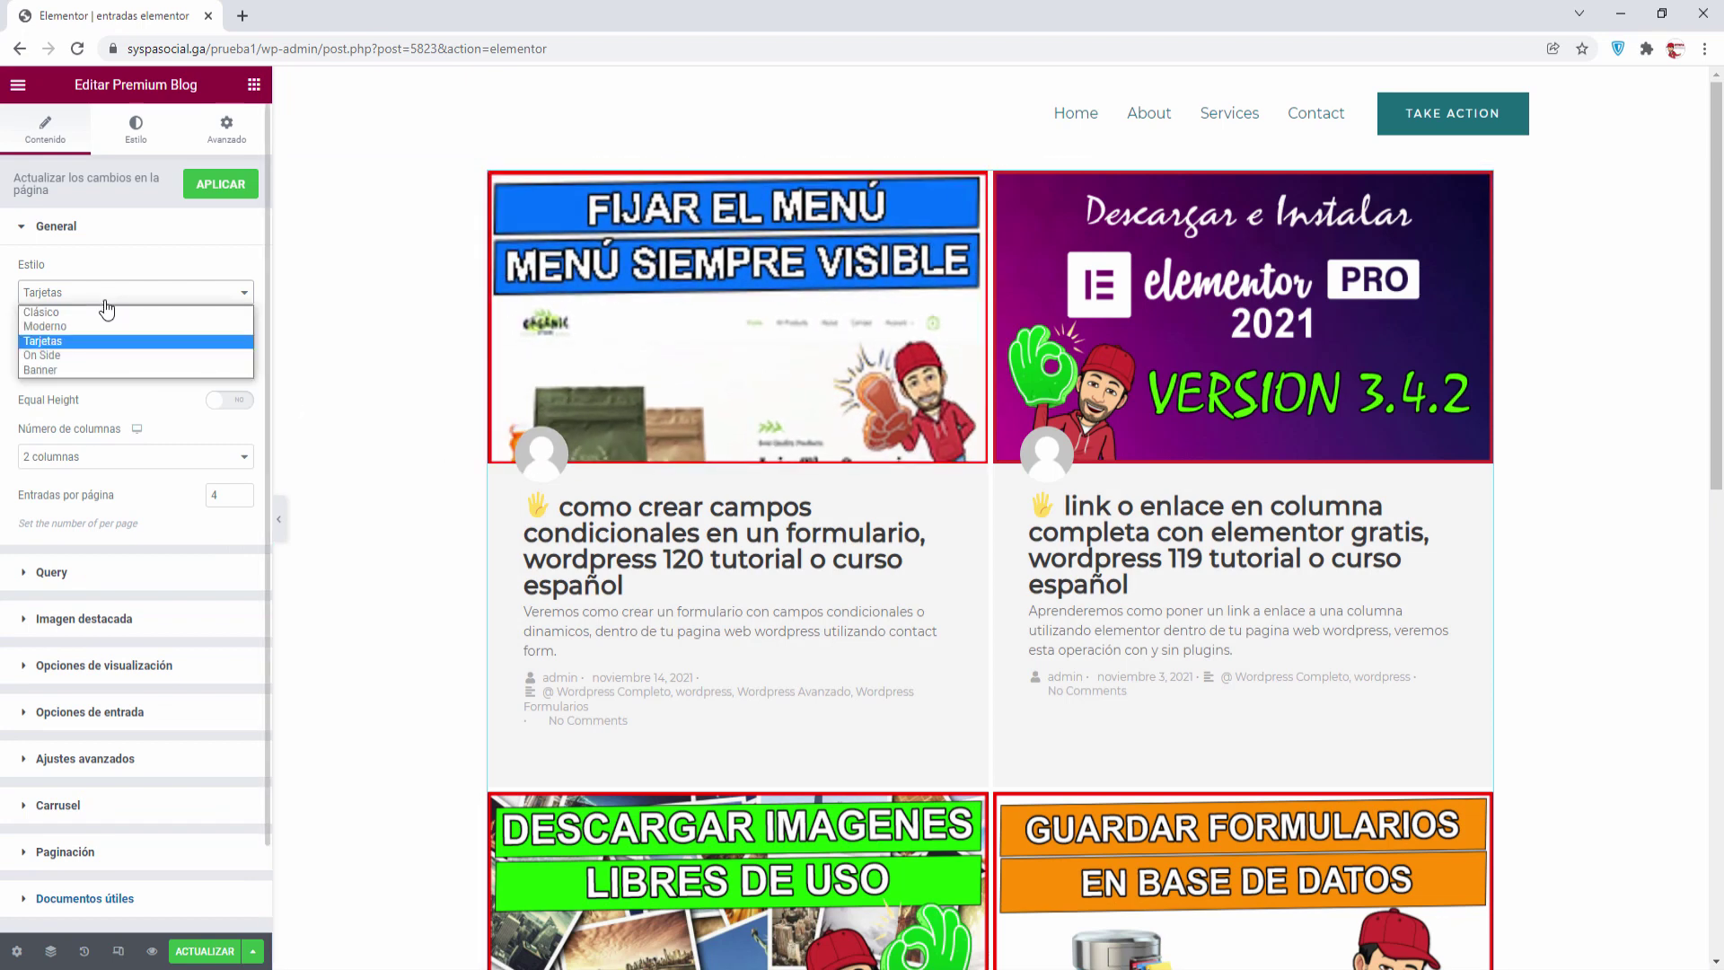
left_click(100, 334)
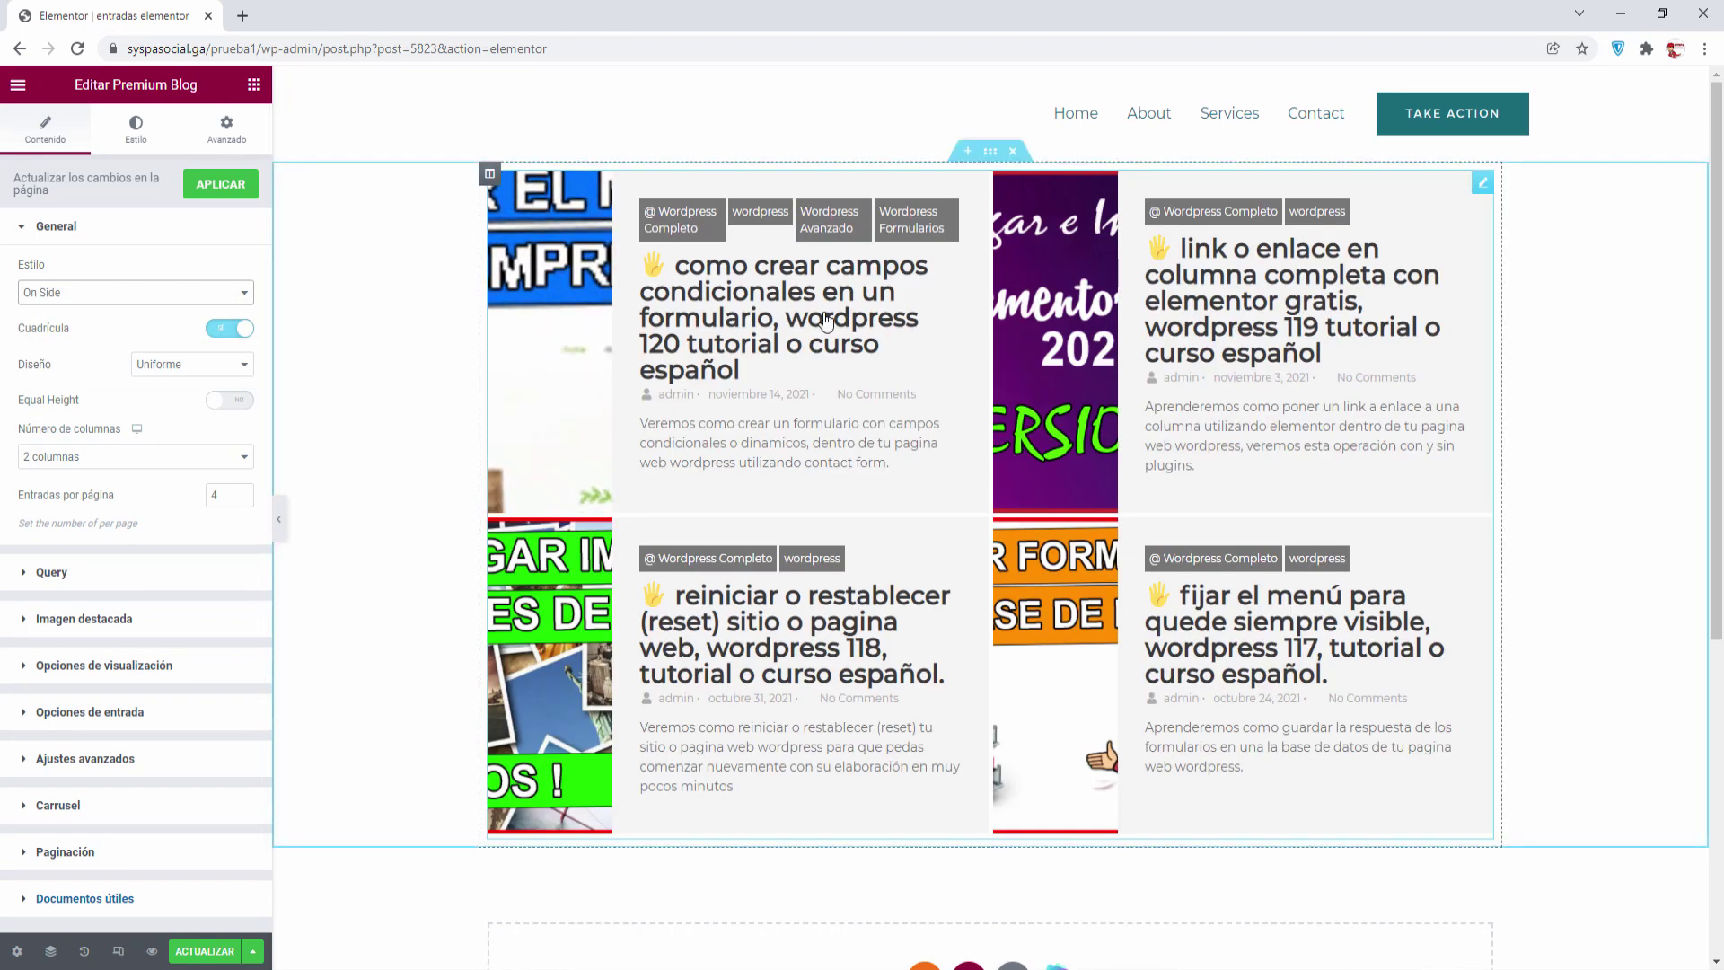
left_click(146, 292)
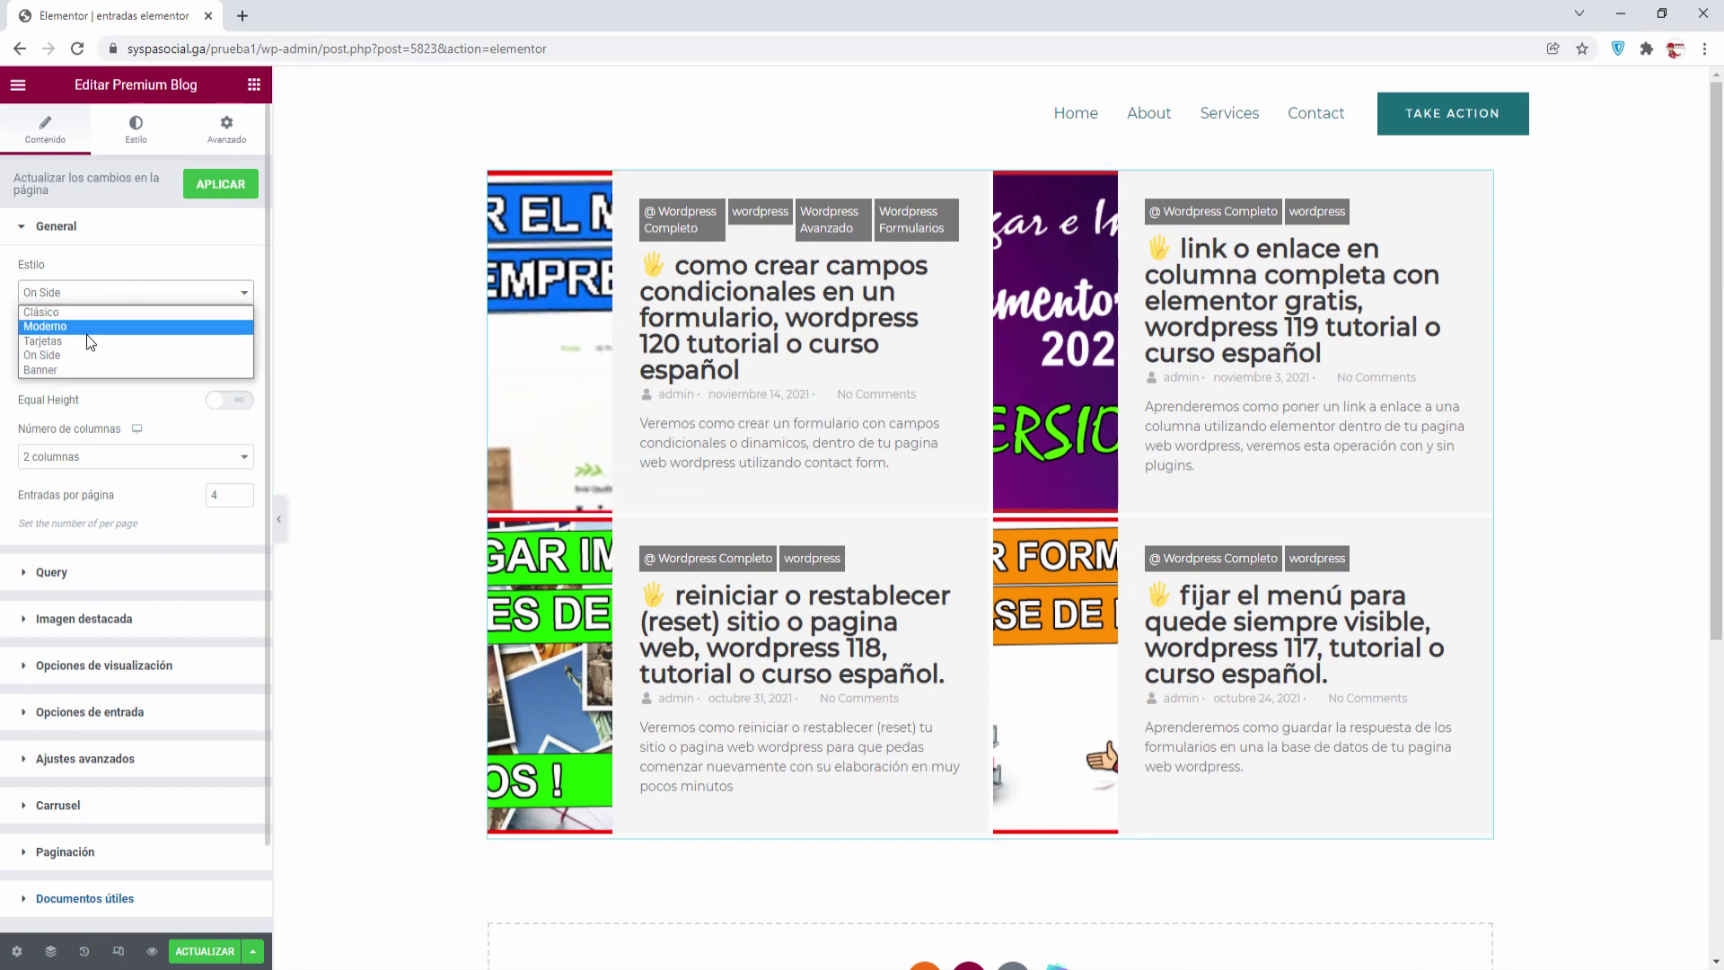
left_click(69, 363)
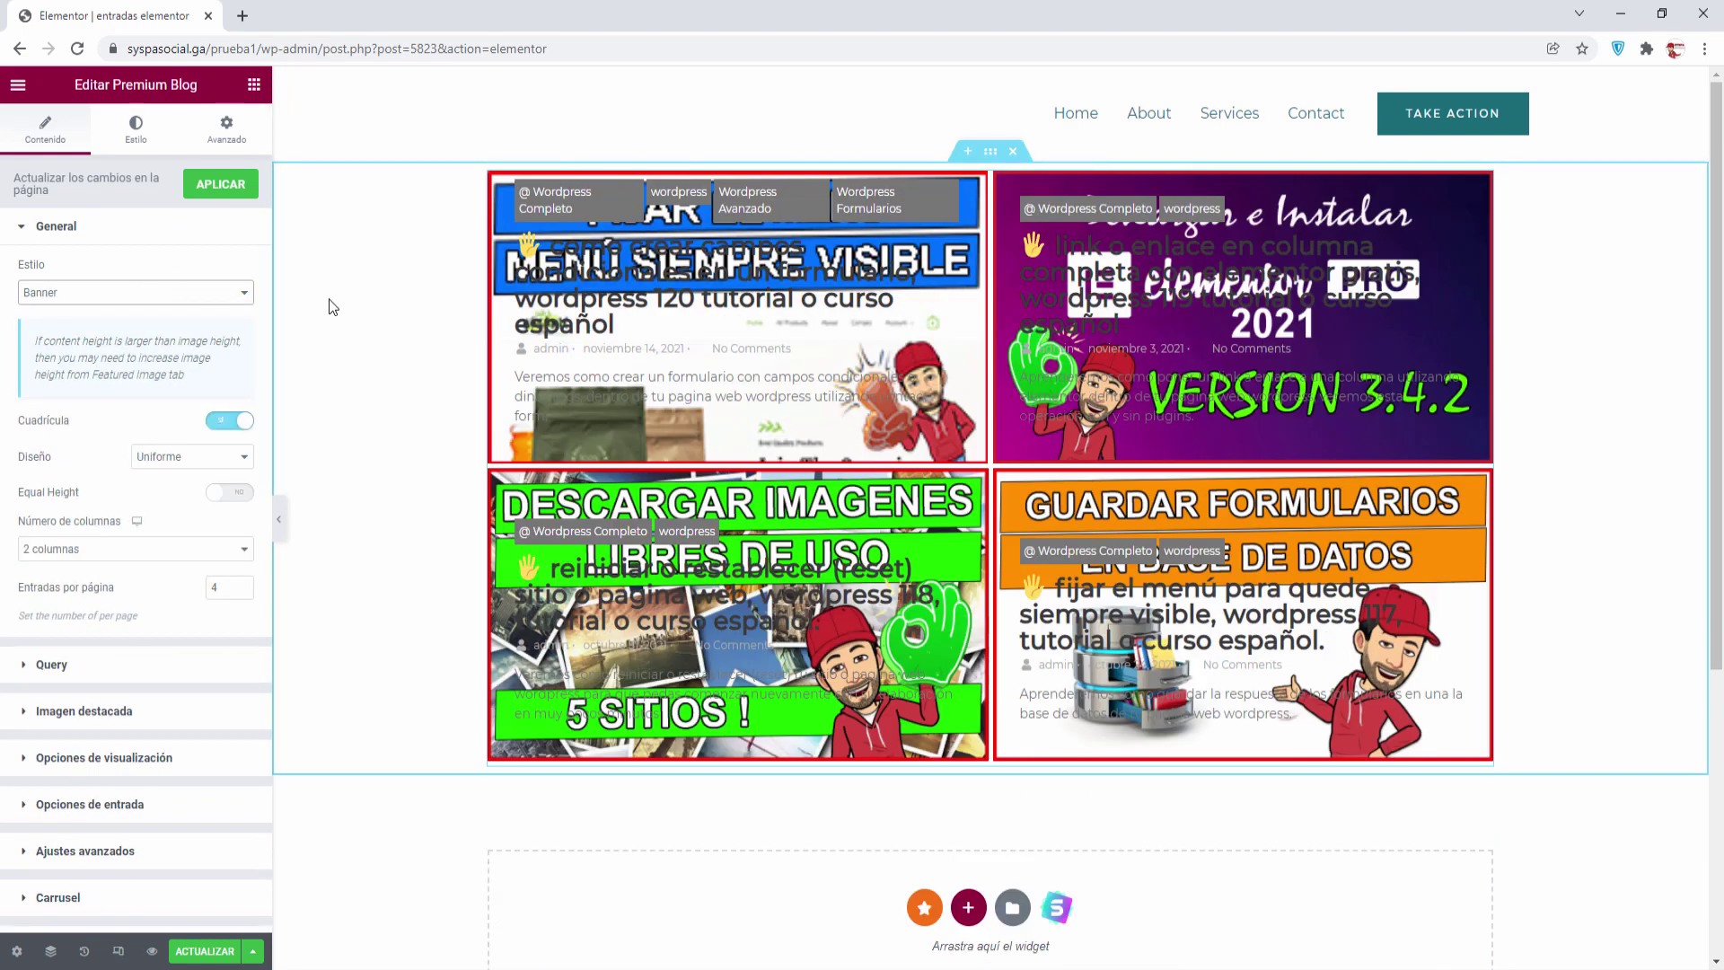
left_click(158, 290)
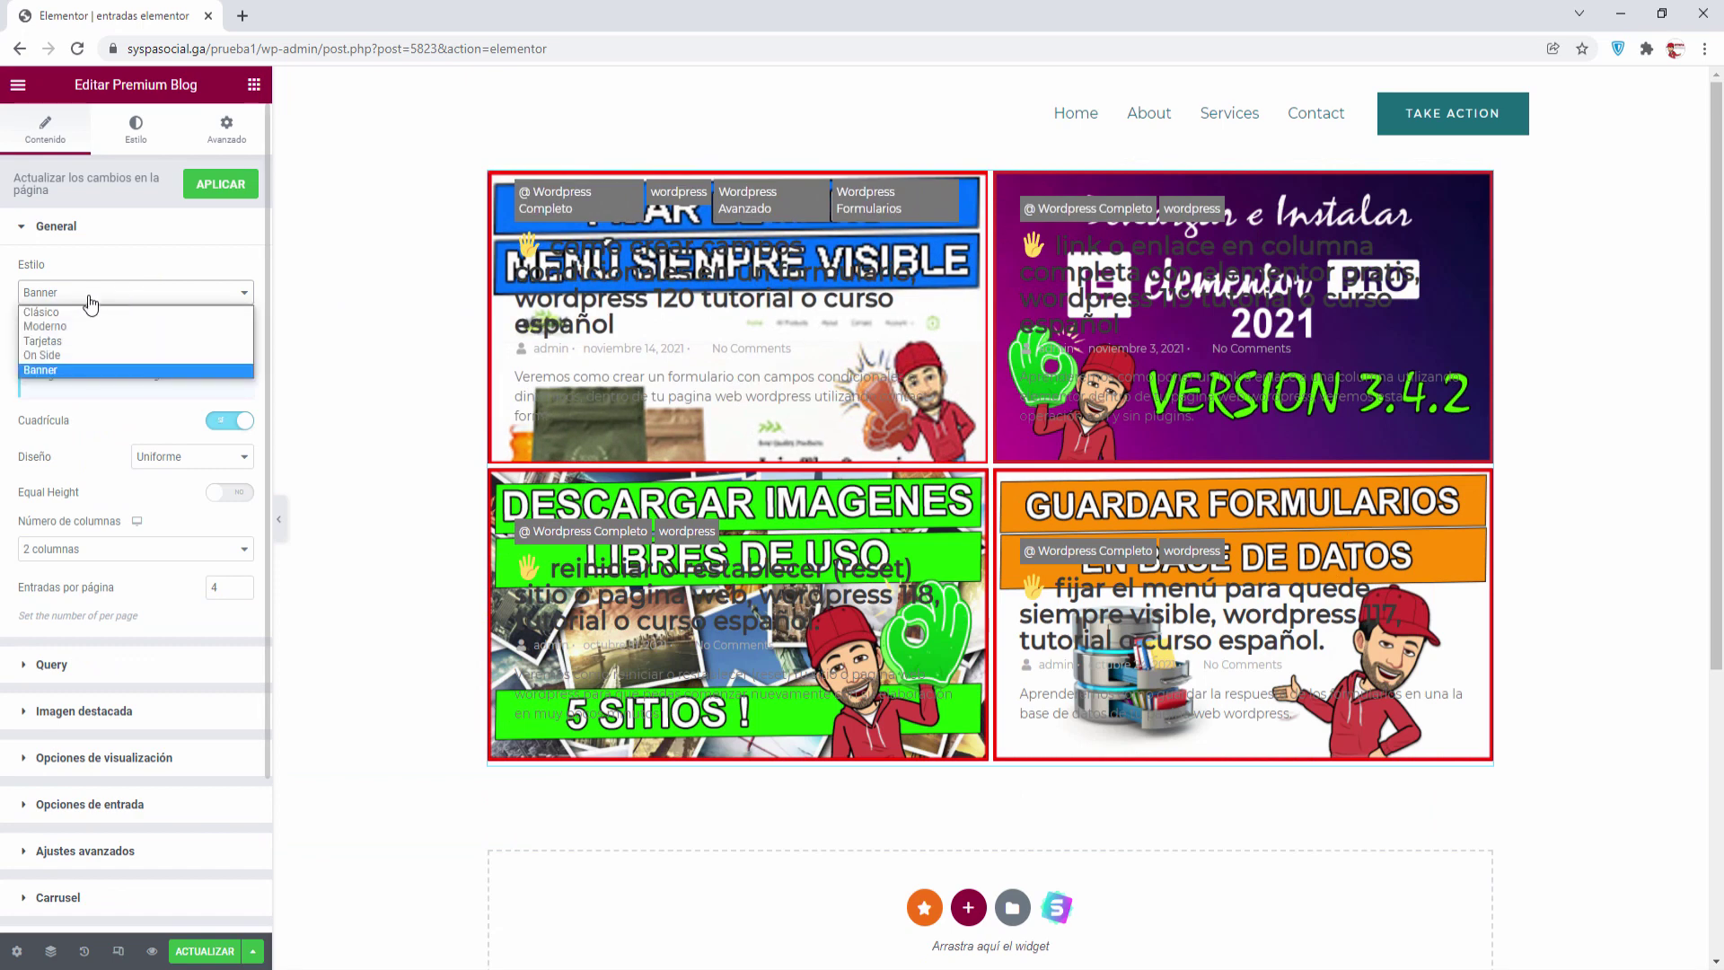
left_click(73, 307)
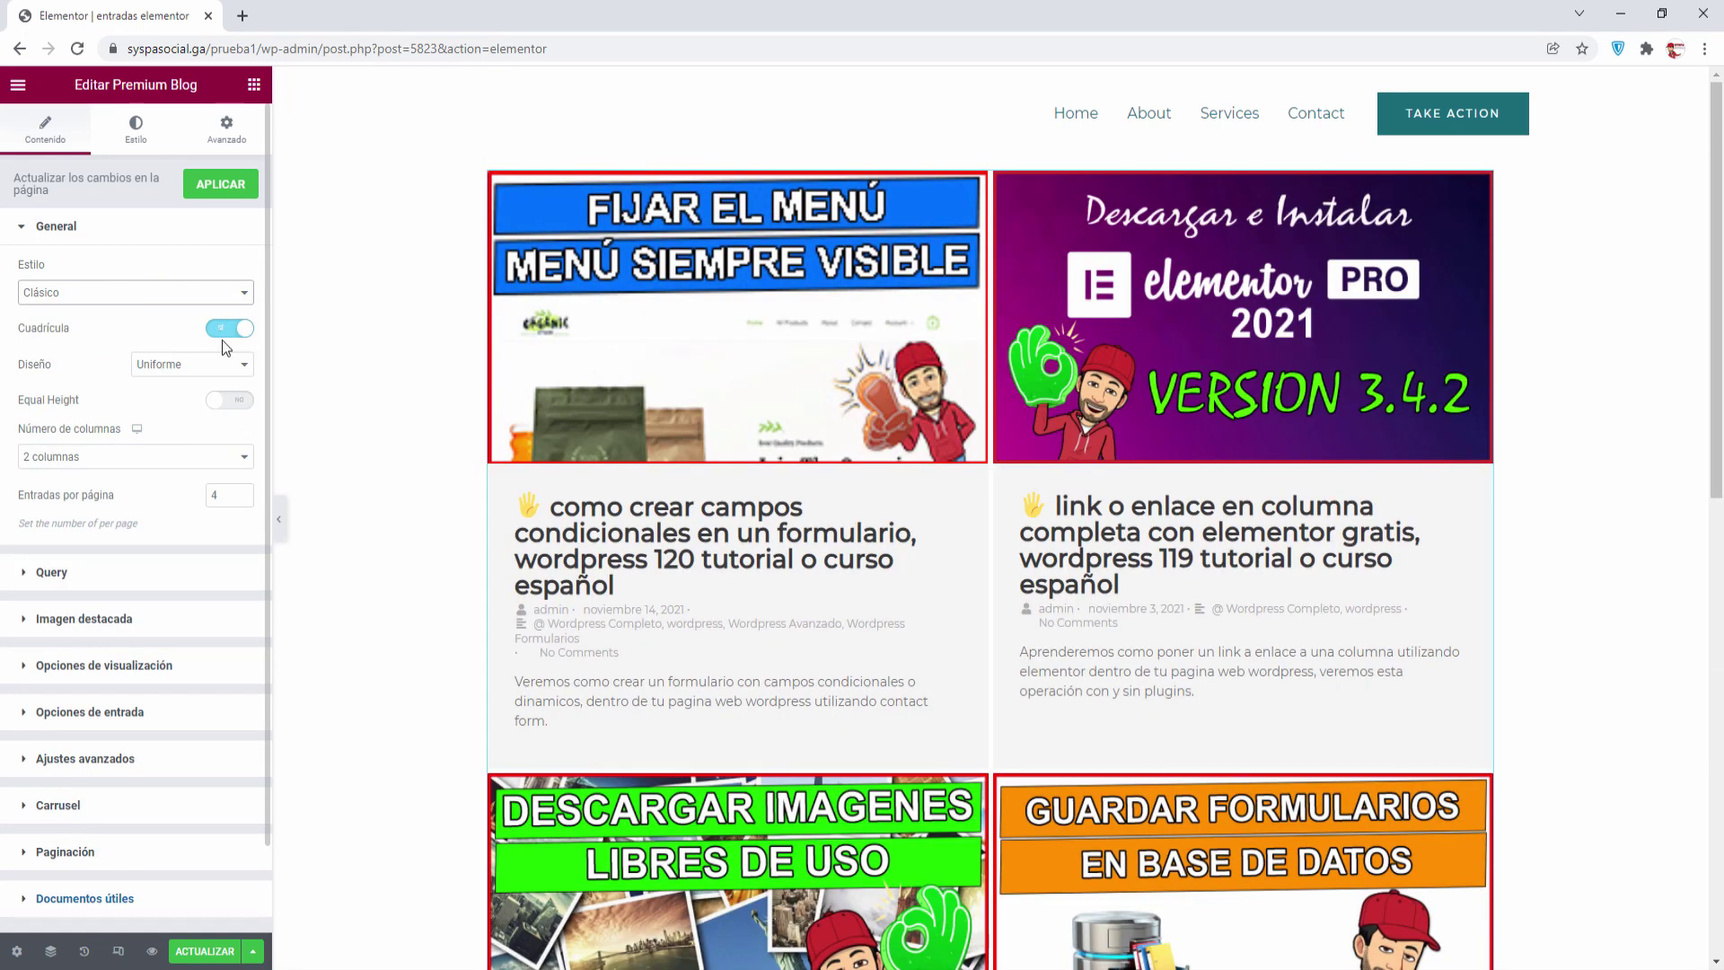
- Try the Muro layout on the post grid and switch it back to Uniforme
left_click(199, 366)
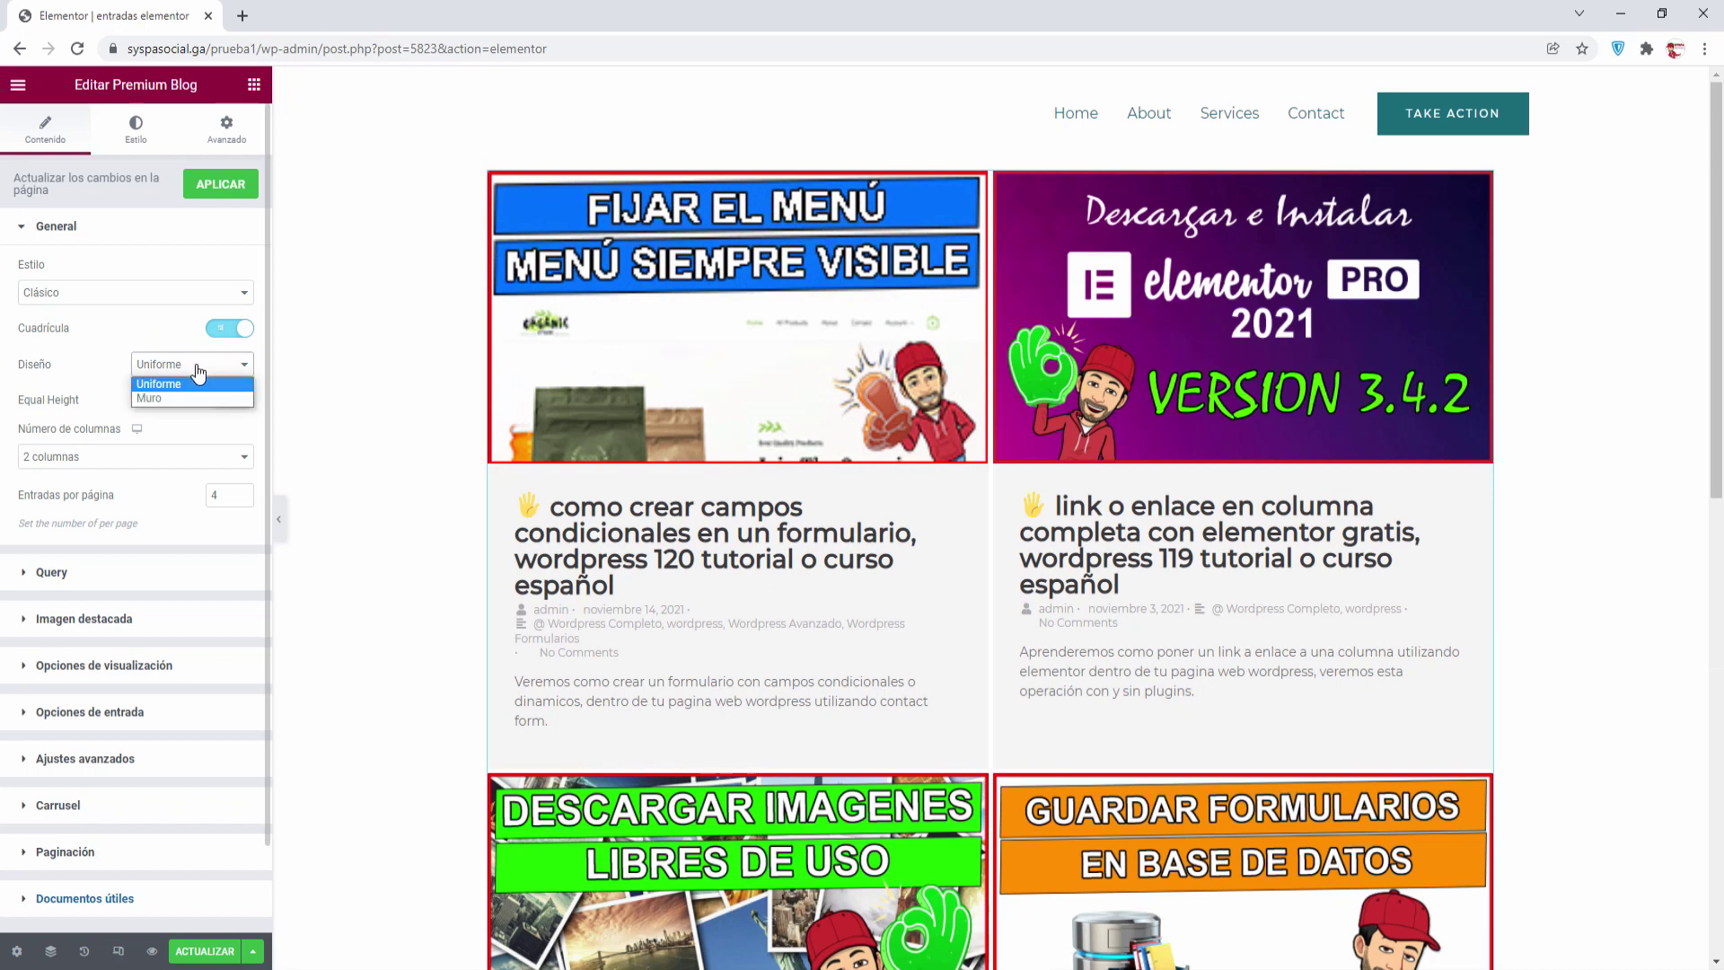
left_click(149, 398)
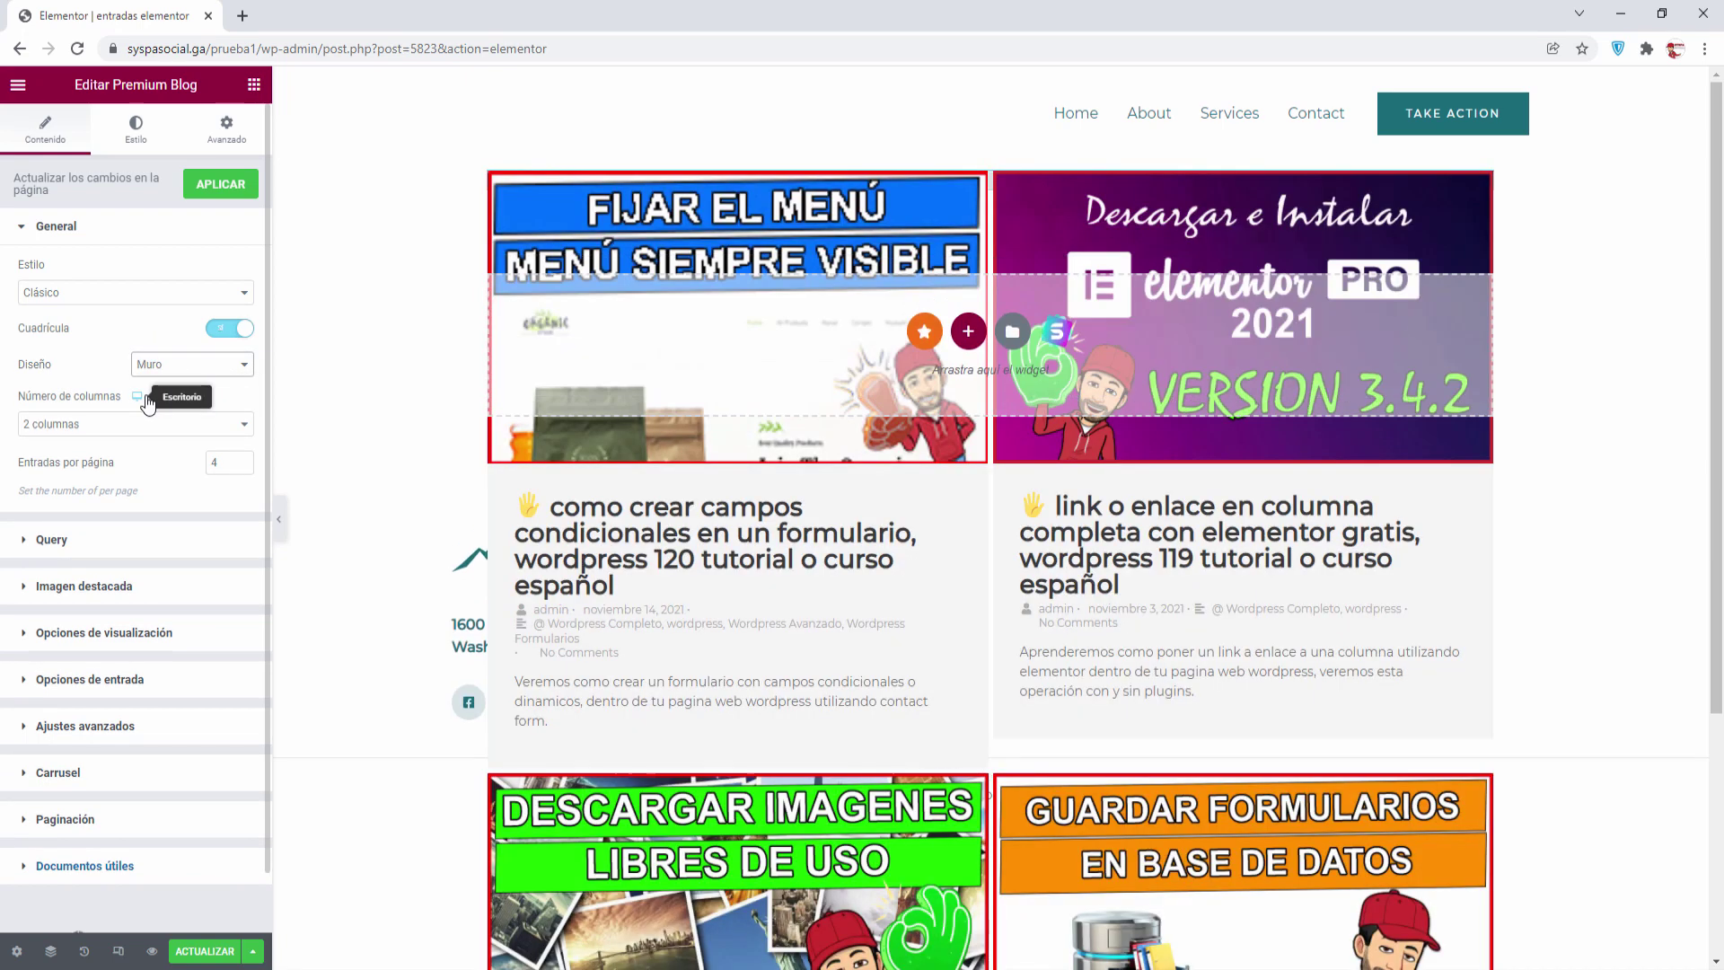
left_click(157, 368)
left_click(165, 381)
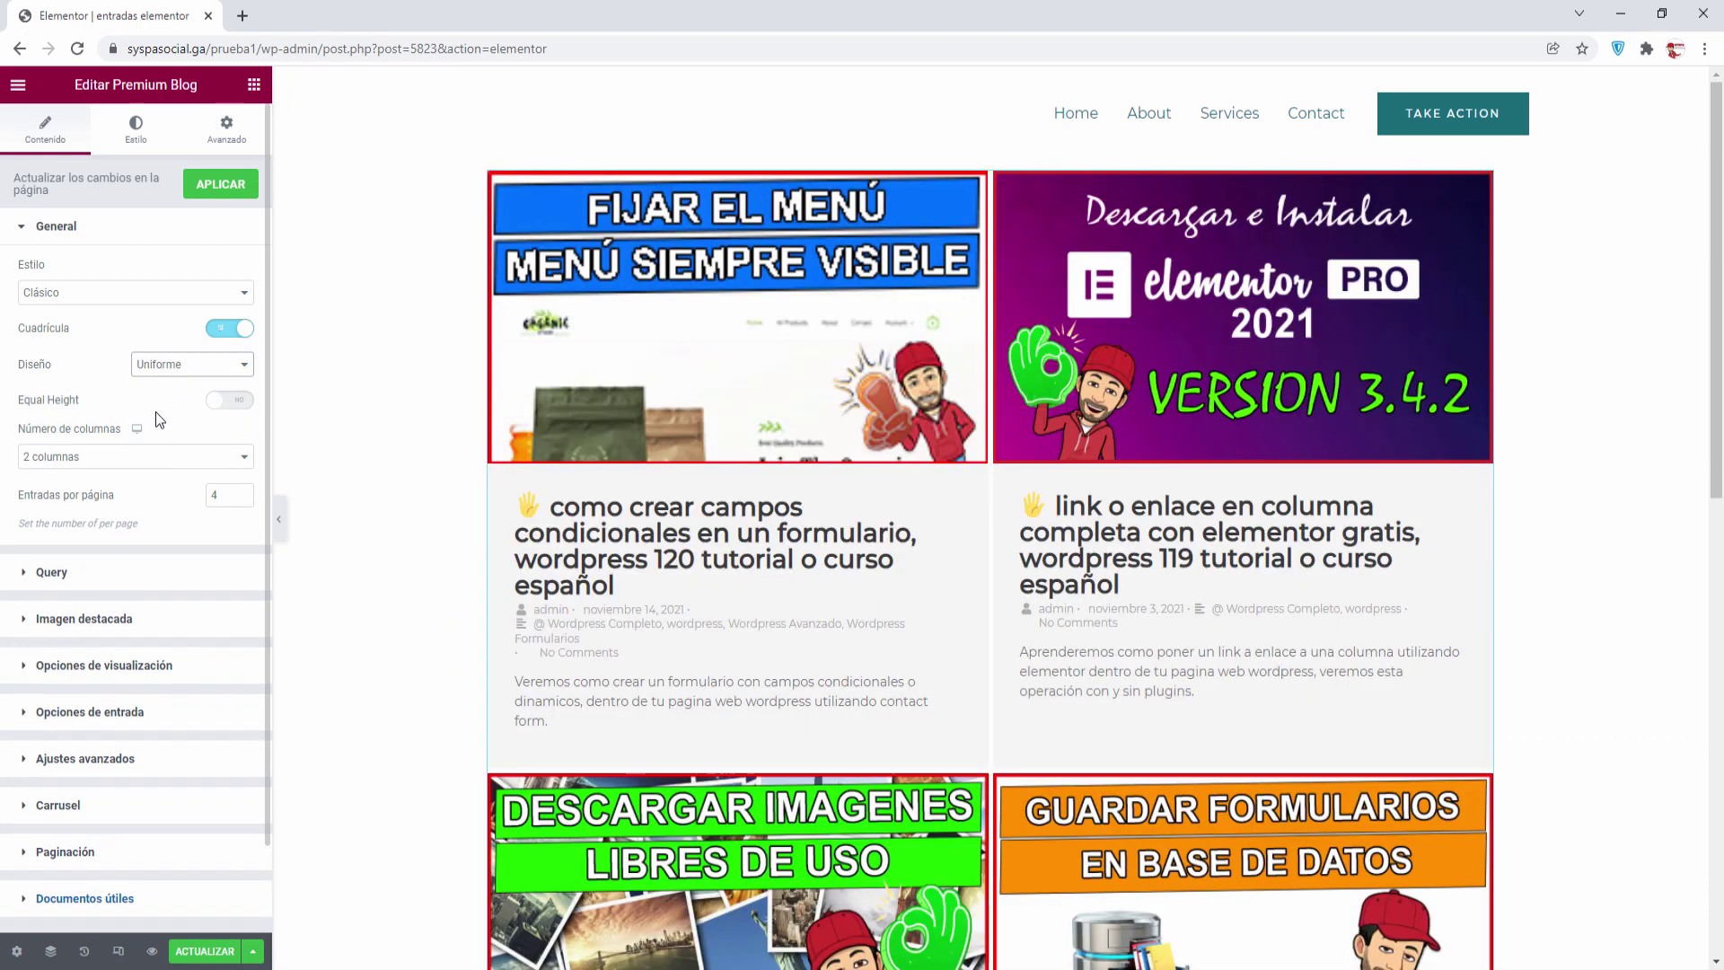
- Turn on Equal Height for the post grid and set its number of columns to 3
left_click(237, 403)
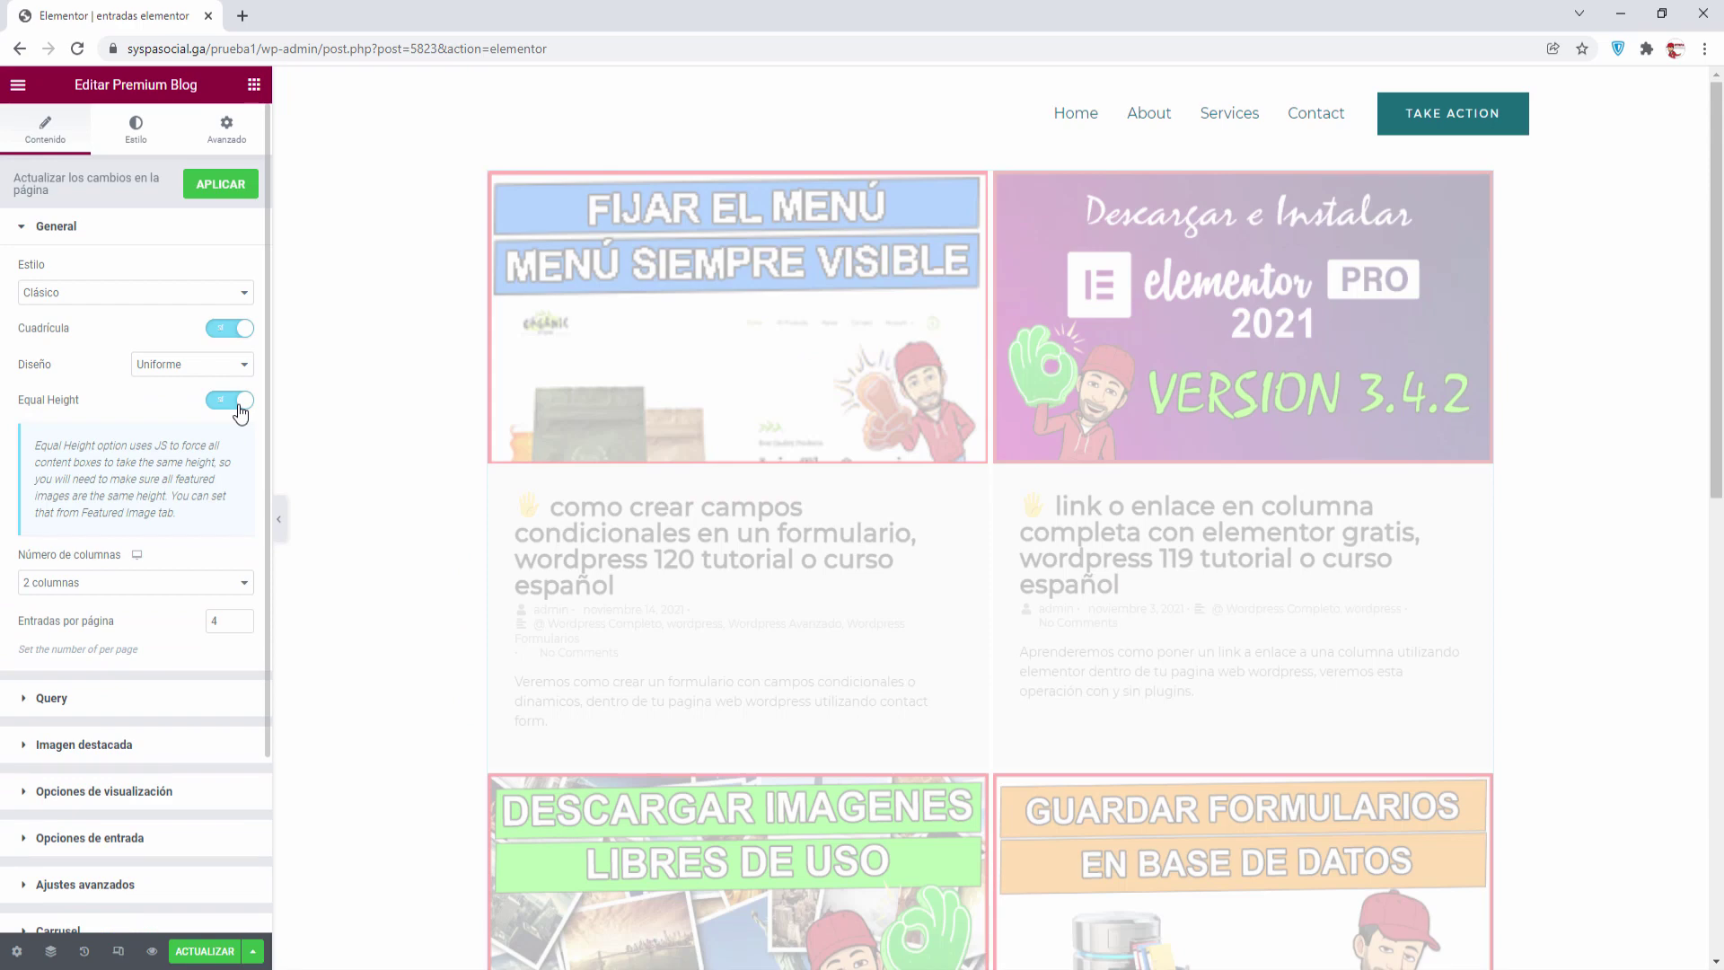
scroll(129, 411, "down", 2)
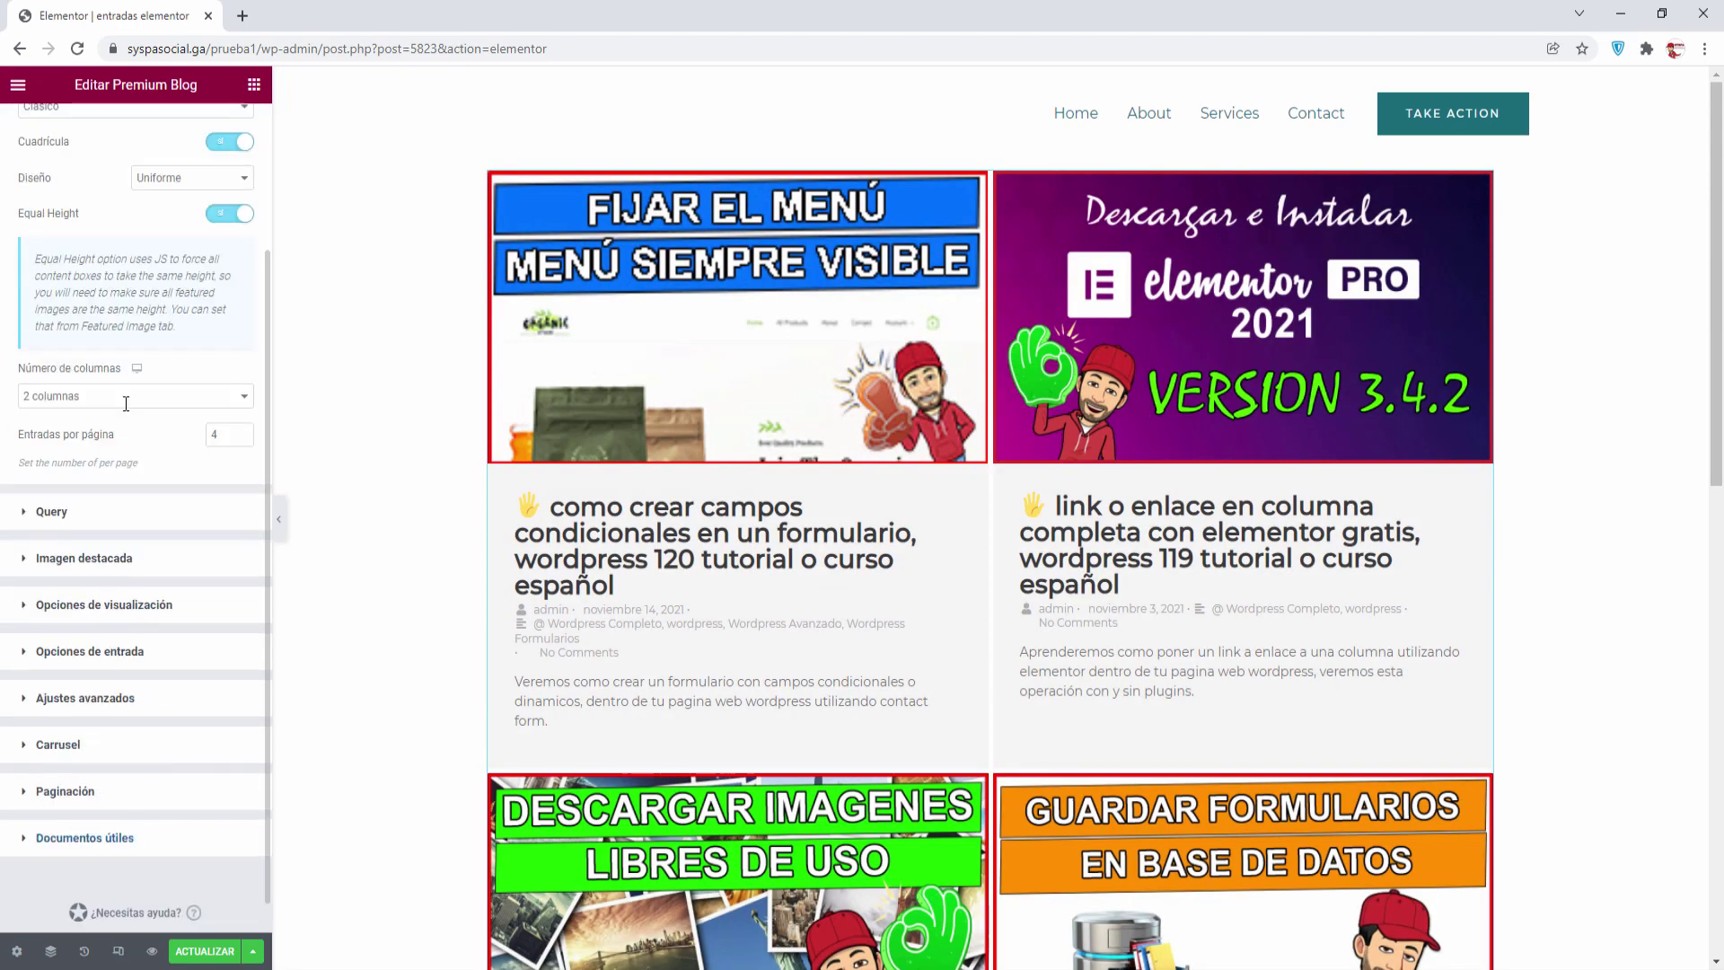
left_click(90, 398)
left_click(72, 445)
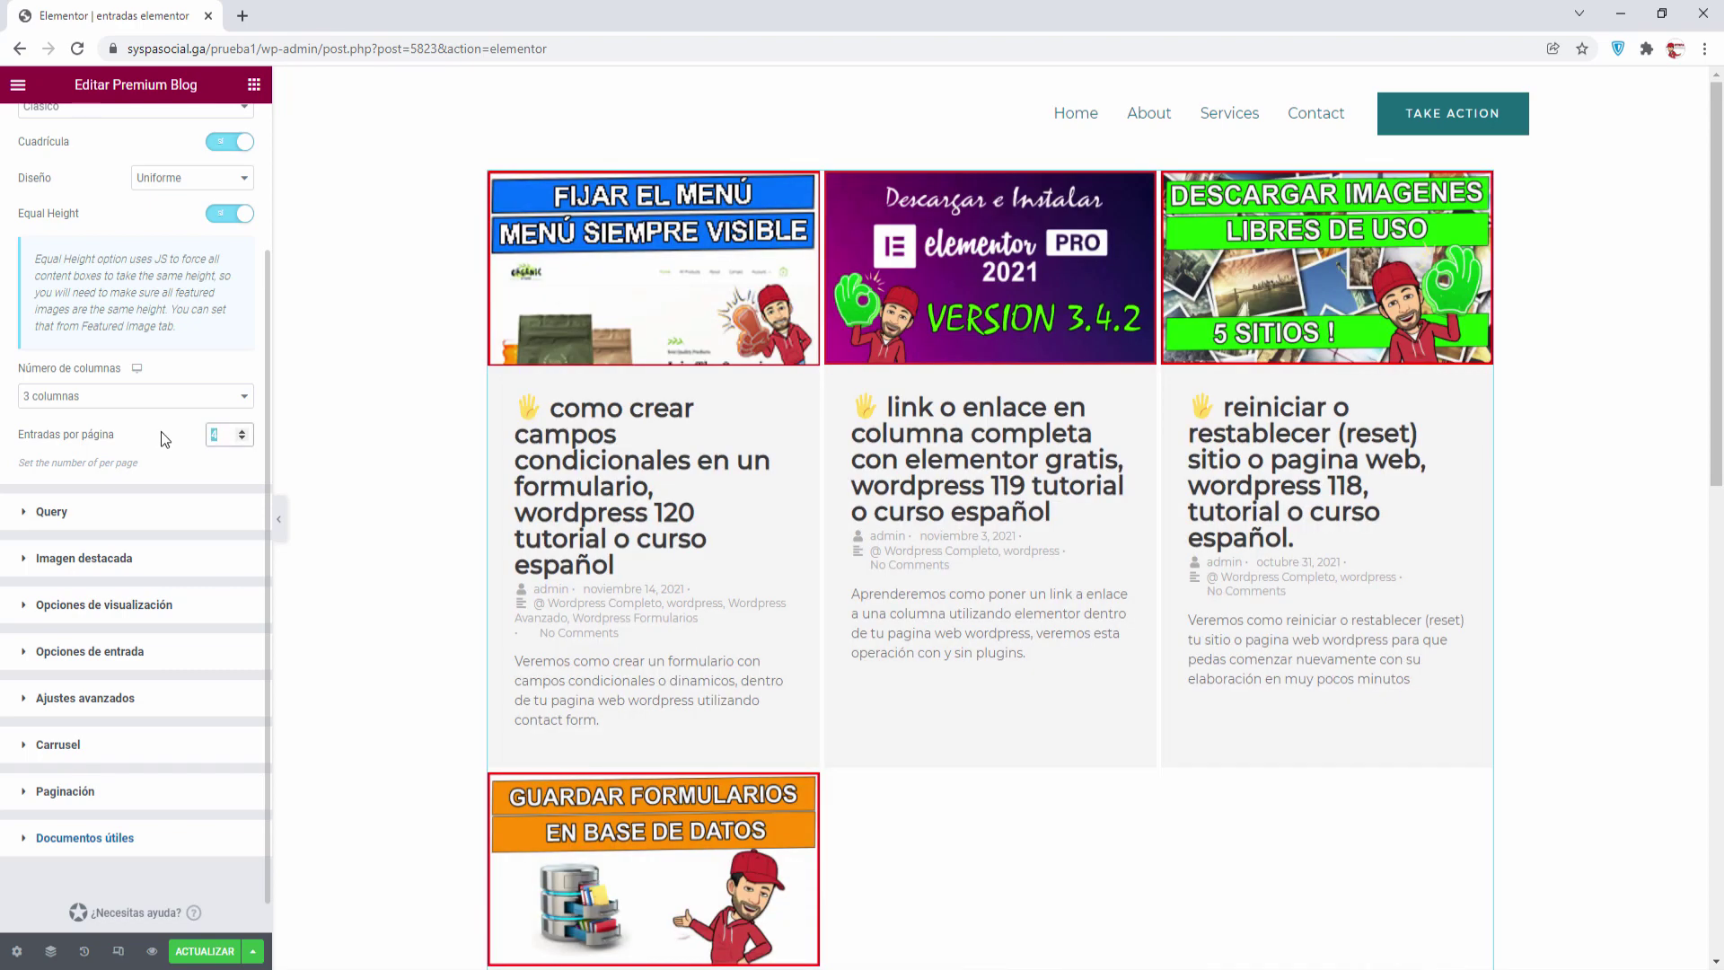
- Set the grid's posts per page to 6 and look over both rows of posts on the page
type("6")
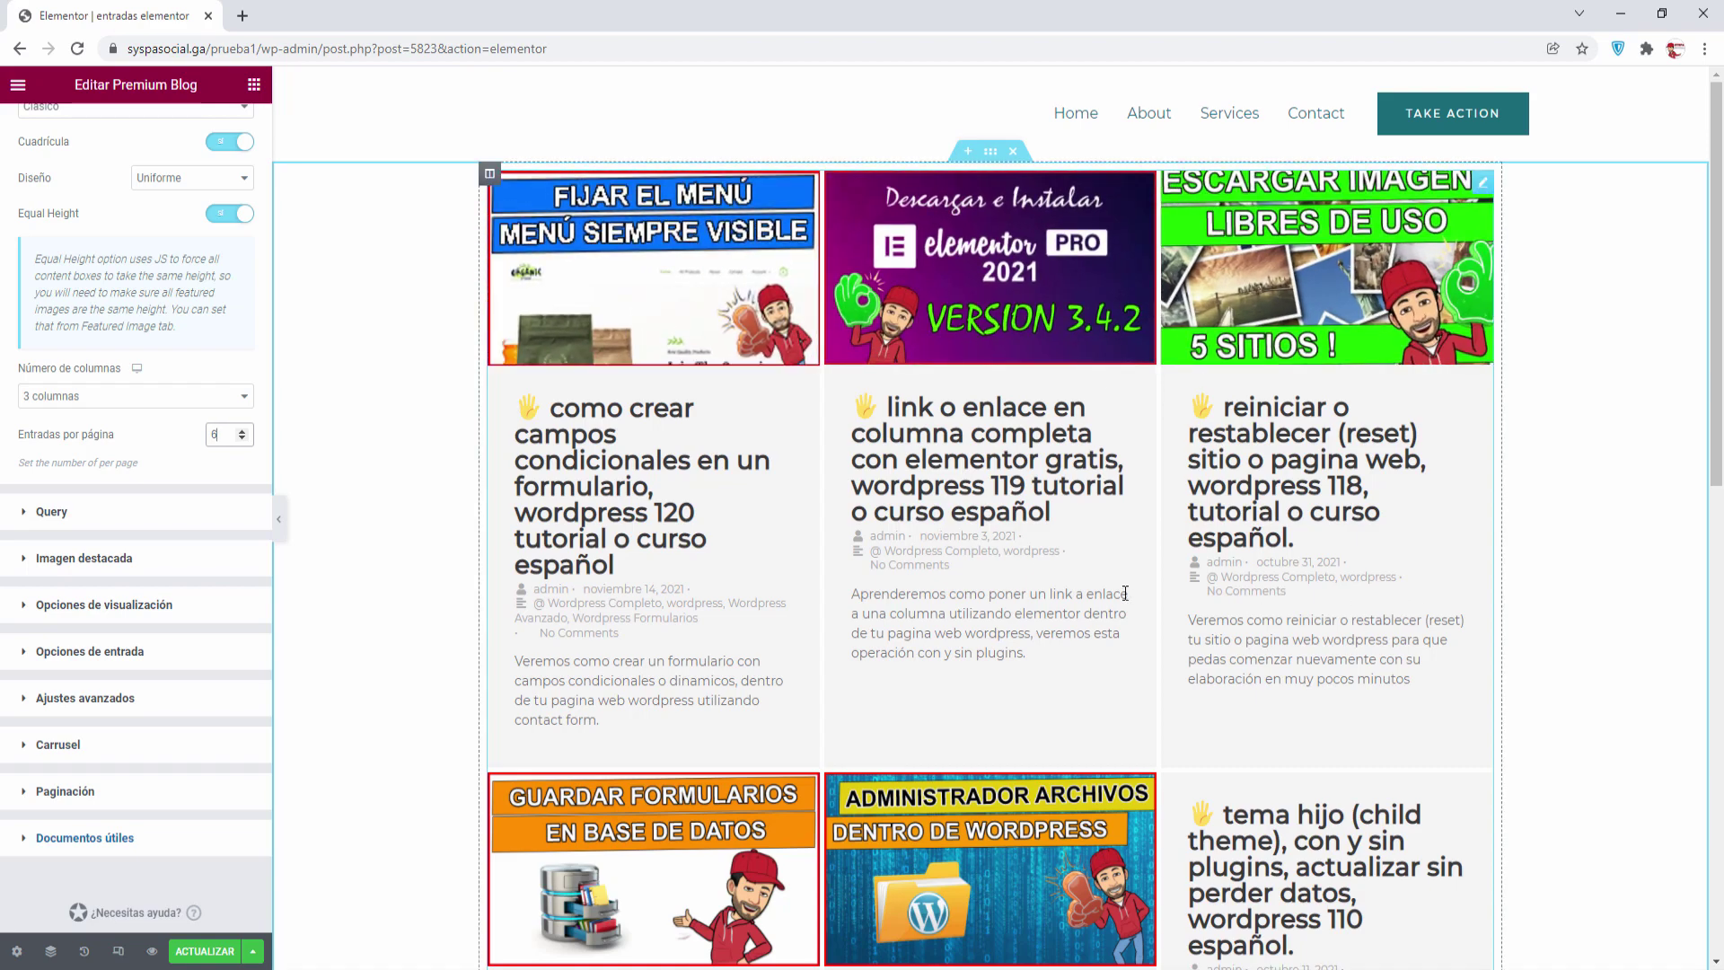
scroll(926, 595, "down", 5)
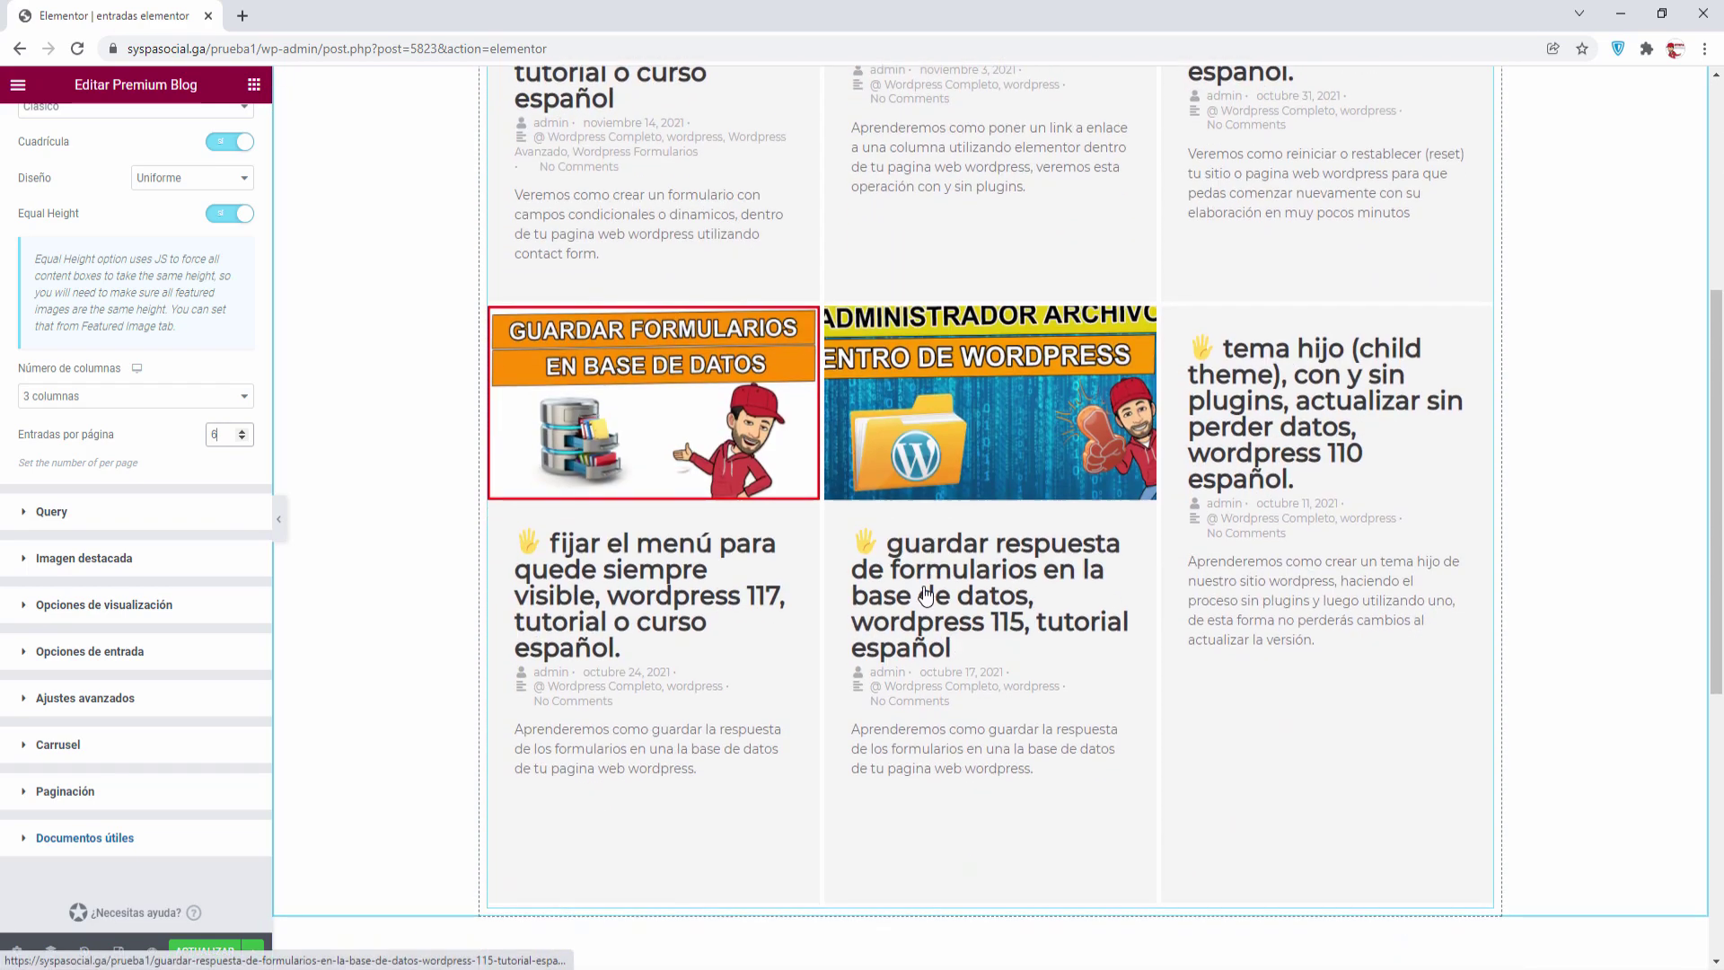
scroll(926, 596, "up", 3)
- Open the blog widget's query settings and select Entradas as the source
left_click(36, 511)
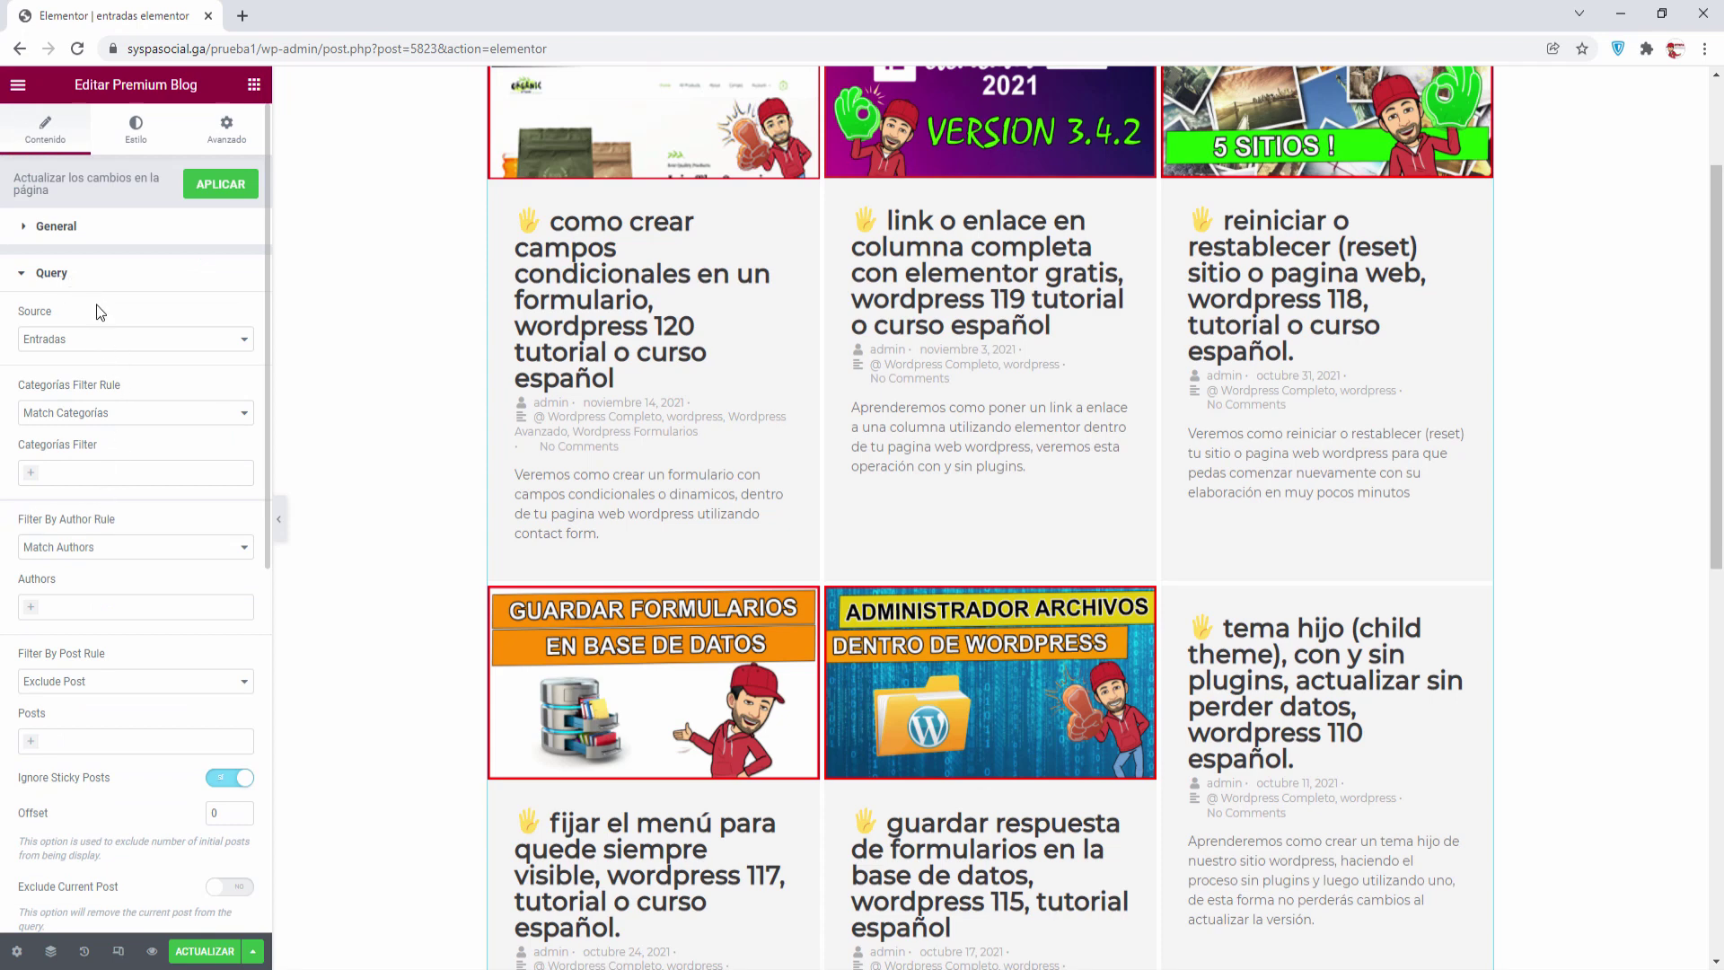
left_click(69, 340)
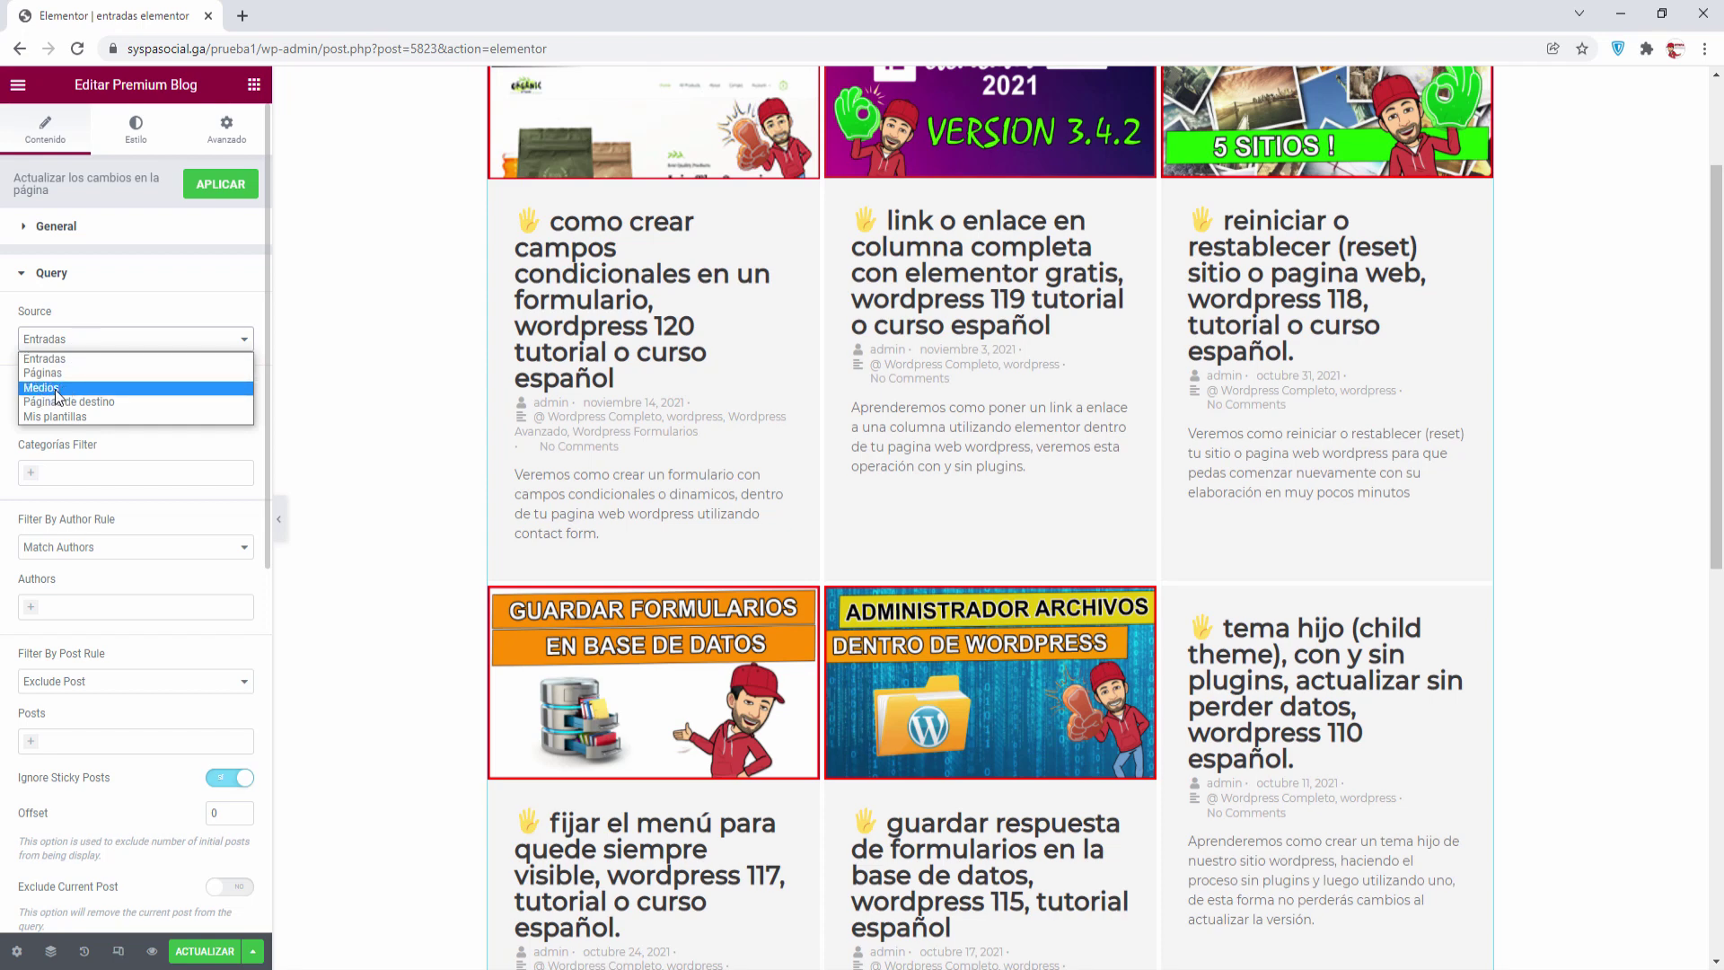
left_click(108, 358)
left_click(134, 274)
left_click(40, 284)
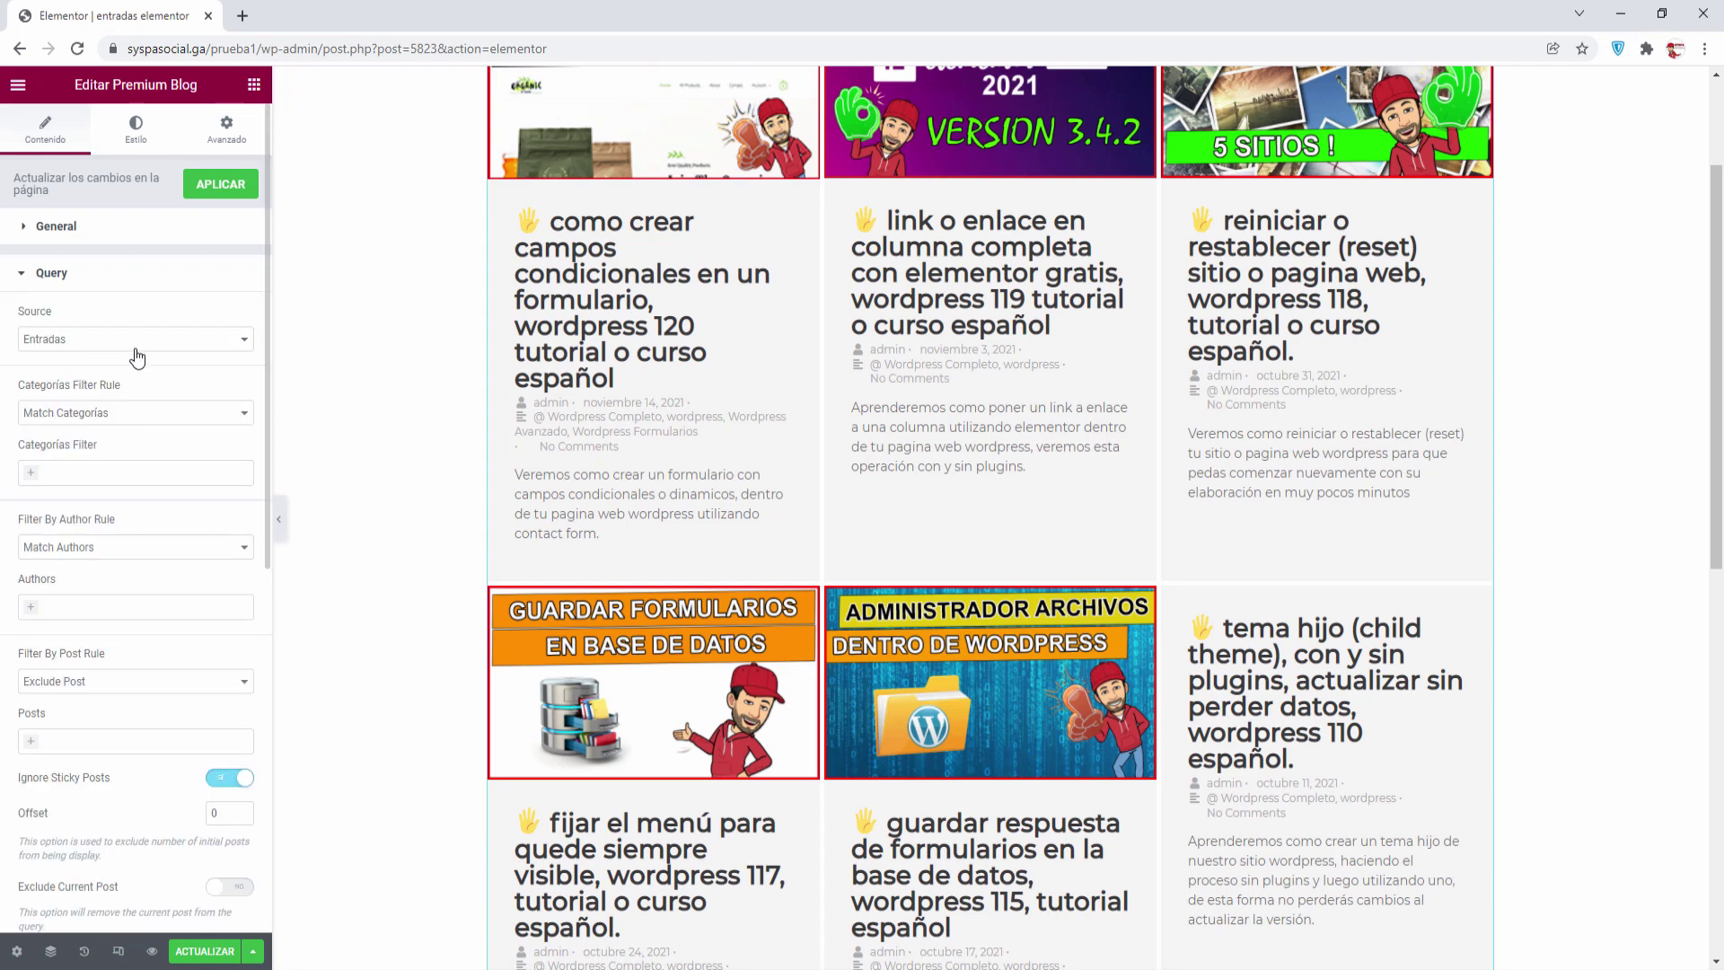
- Keep the category rule on Match Categorías and add @ Wordpress Completo to the blog query's category filter
left_click(130, 415)
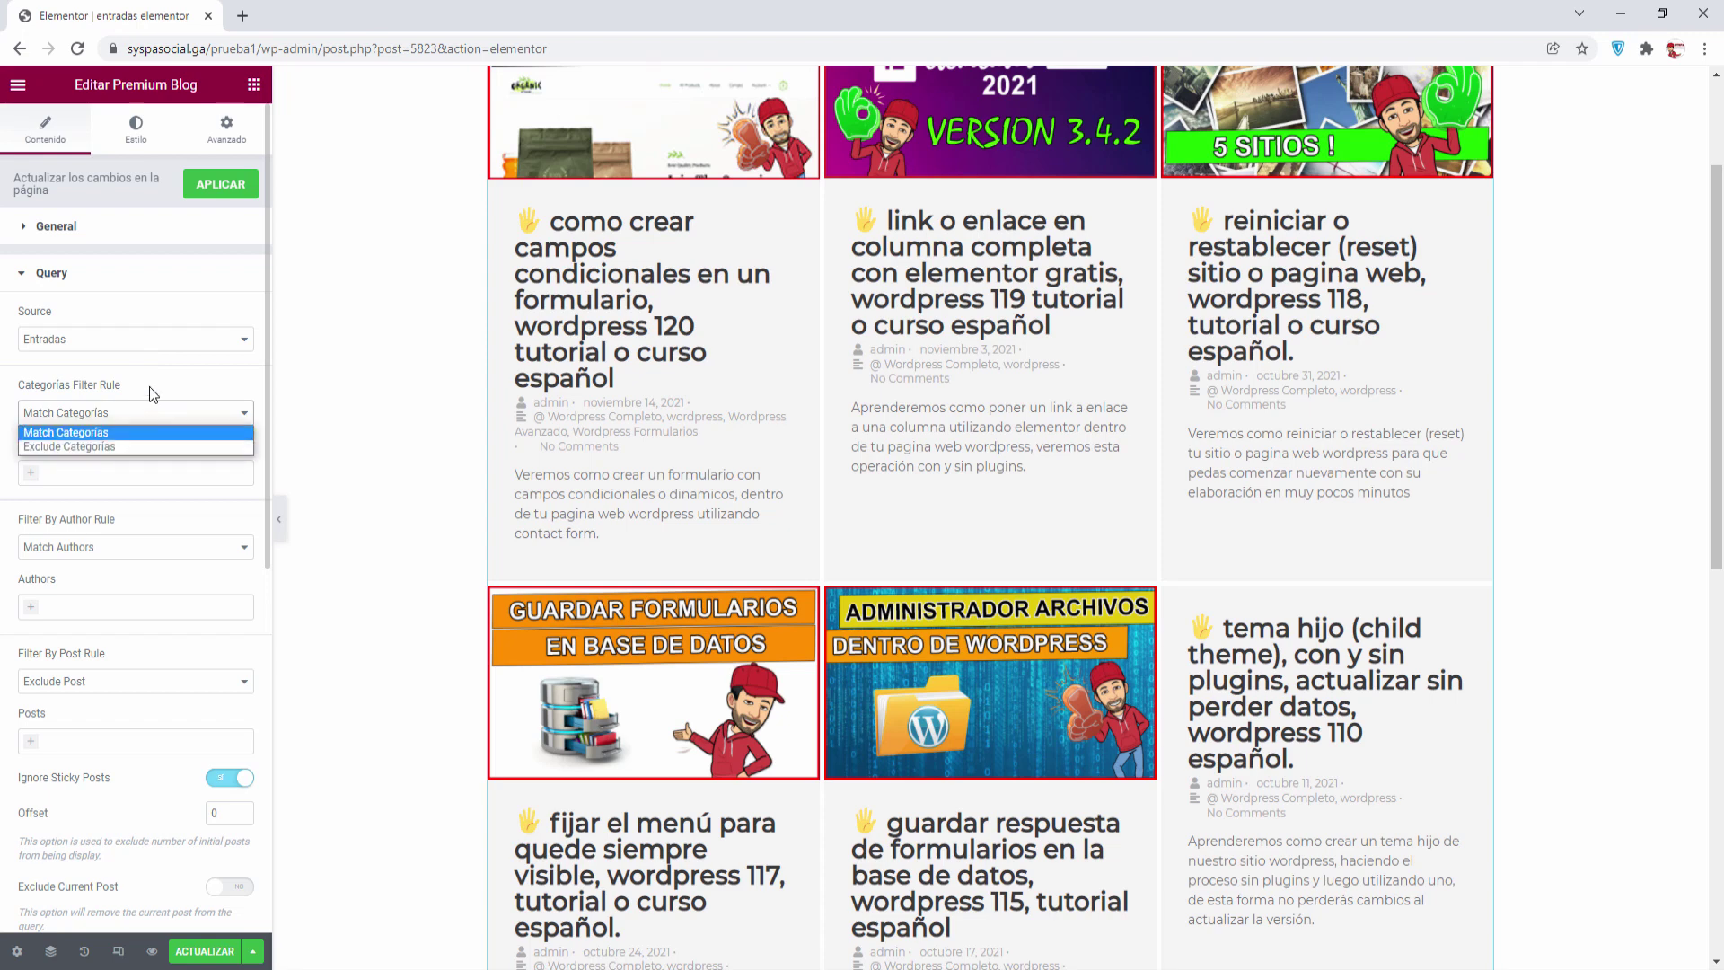
left_click(174, 387)
left_click(36, 473)
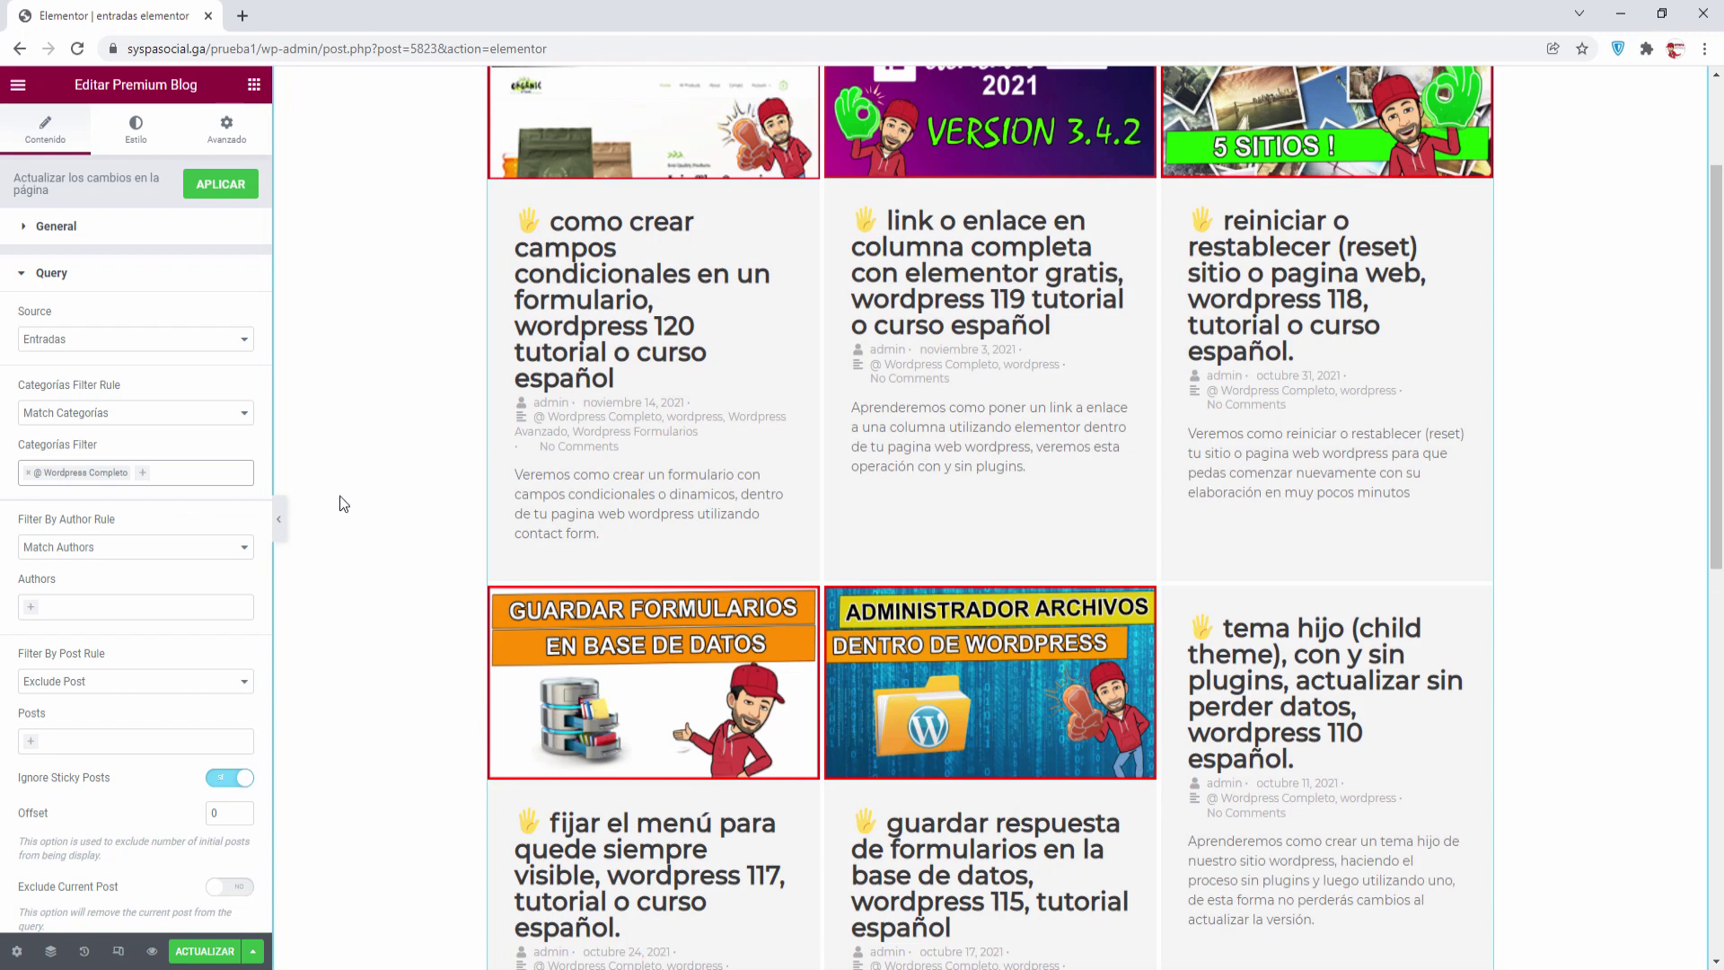
scroll(319, 550, "down", 1)
scroll(320, 543, "up", 2)
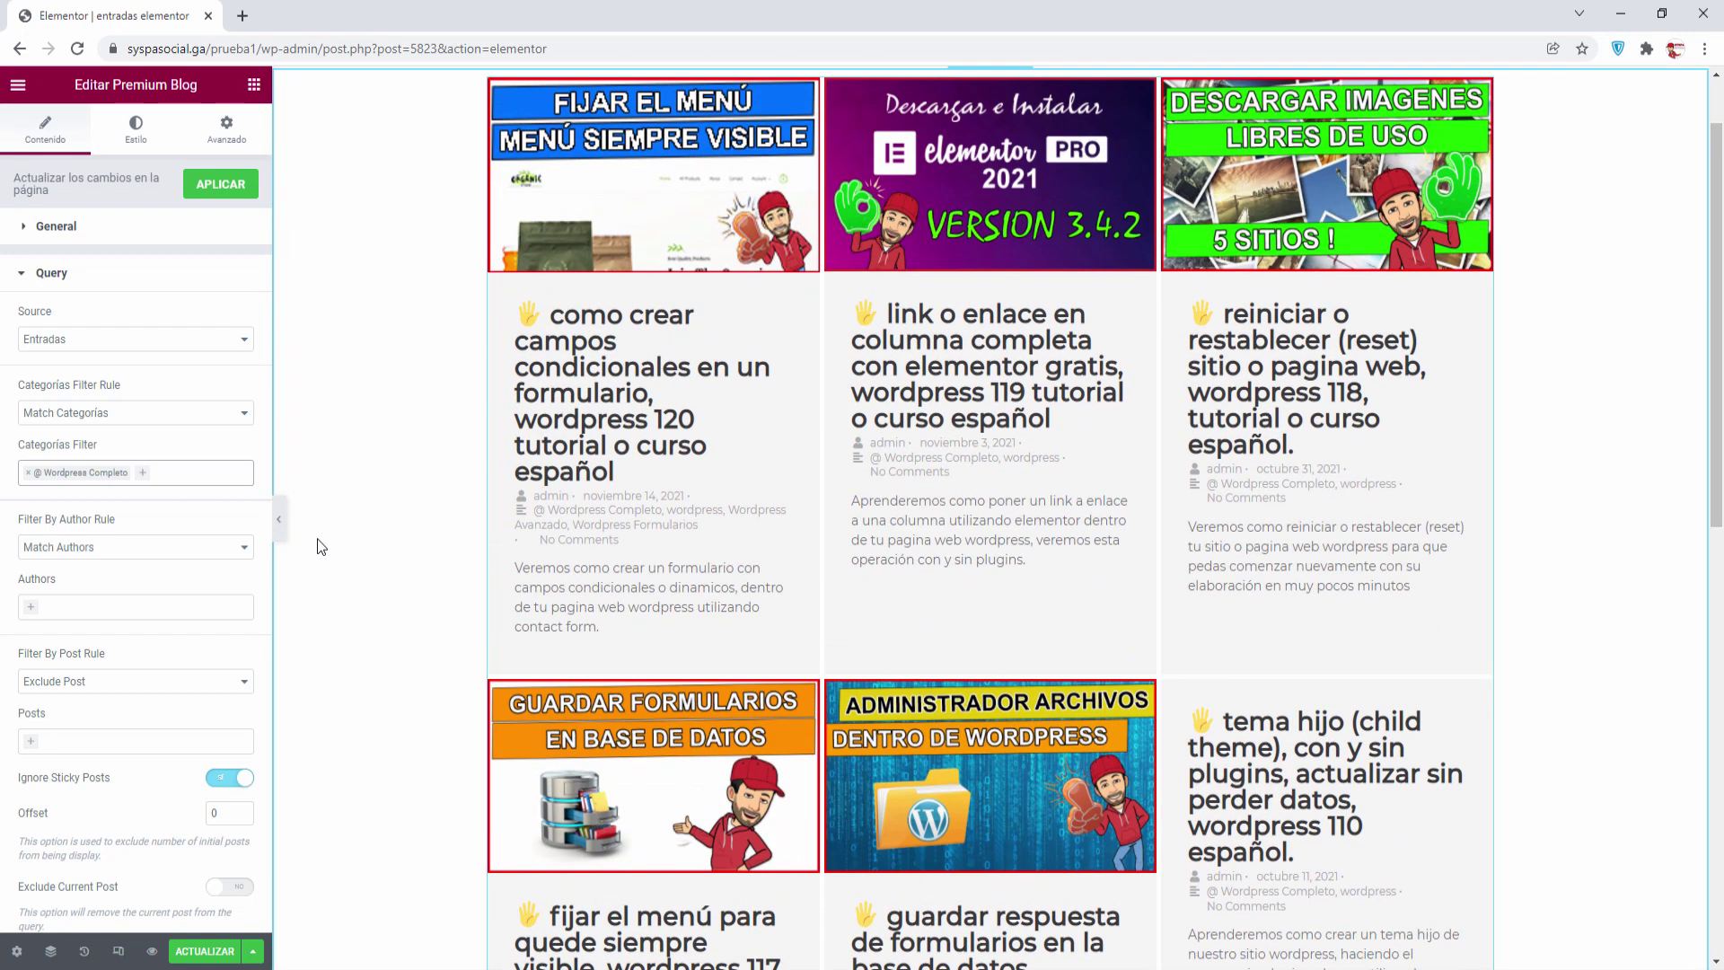
- Examine the author and post filter rule choices and try switching Ignore Sticky Posts off and back on
scroll(97, 550, "down", 1)
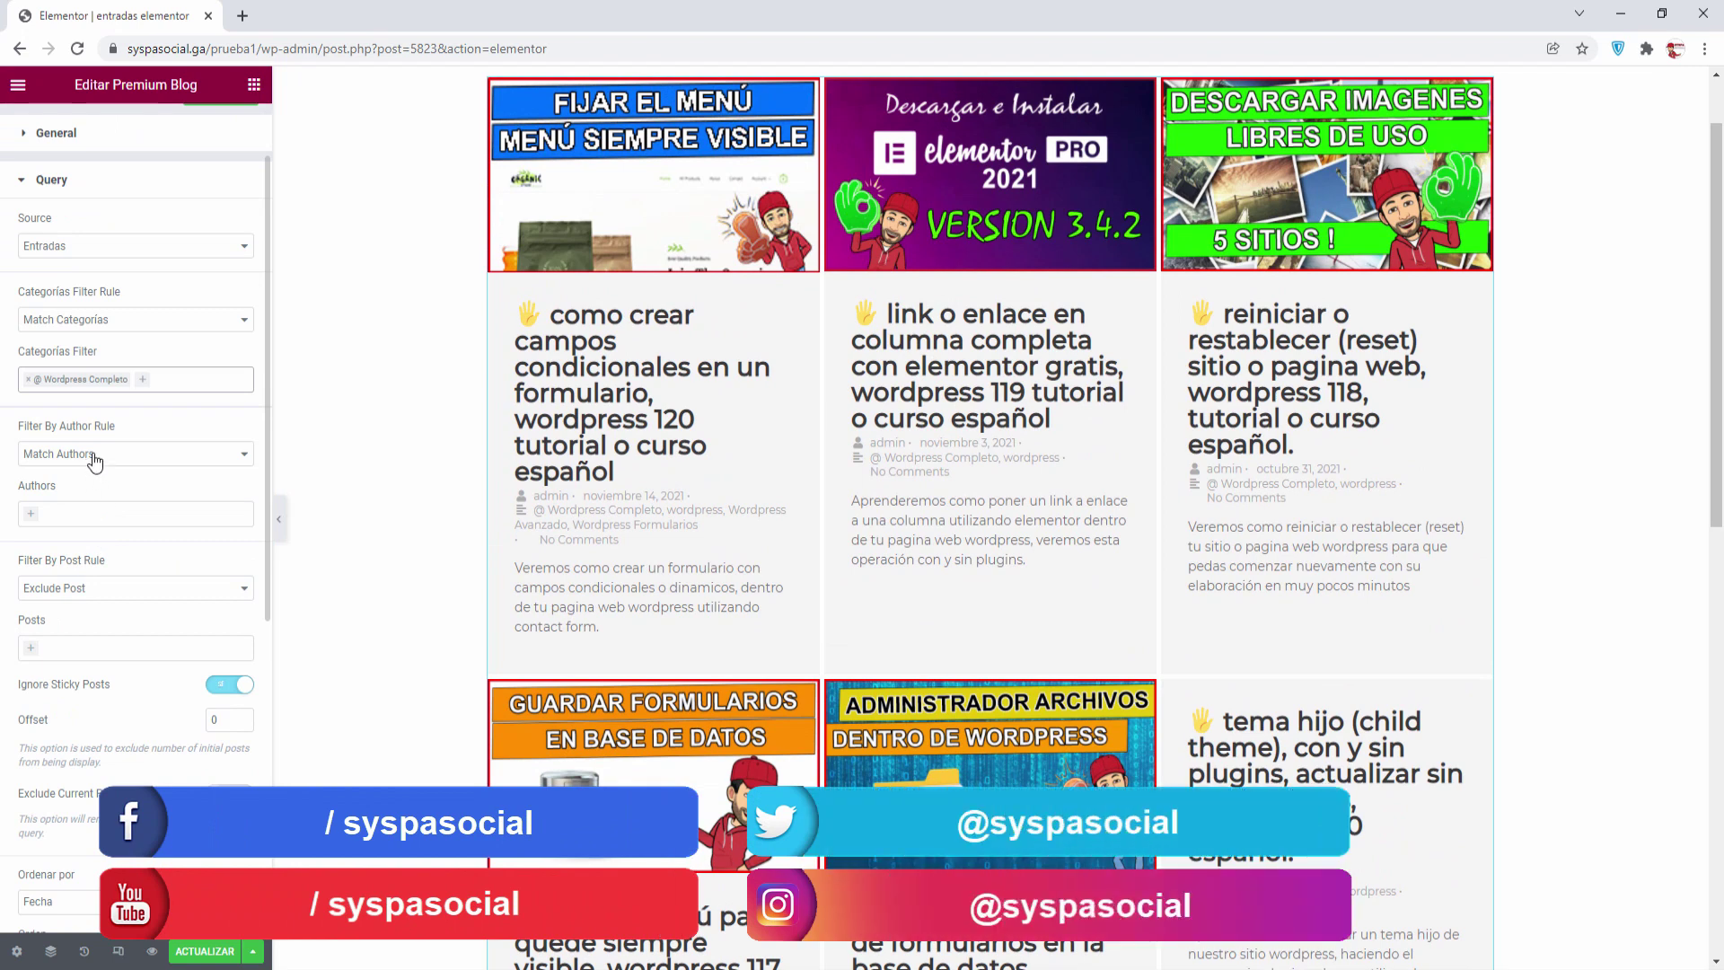
left_click(121, 457)
left_click(121, 457)
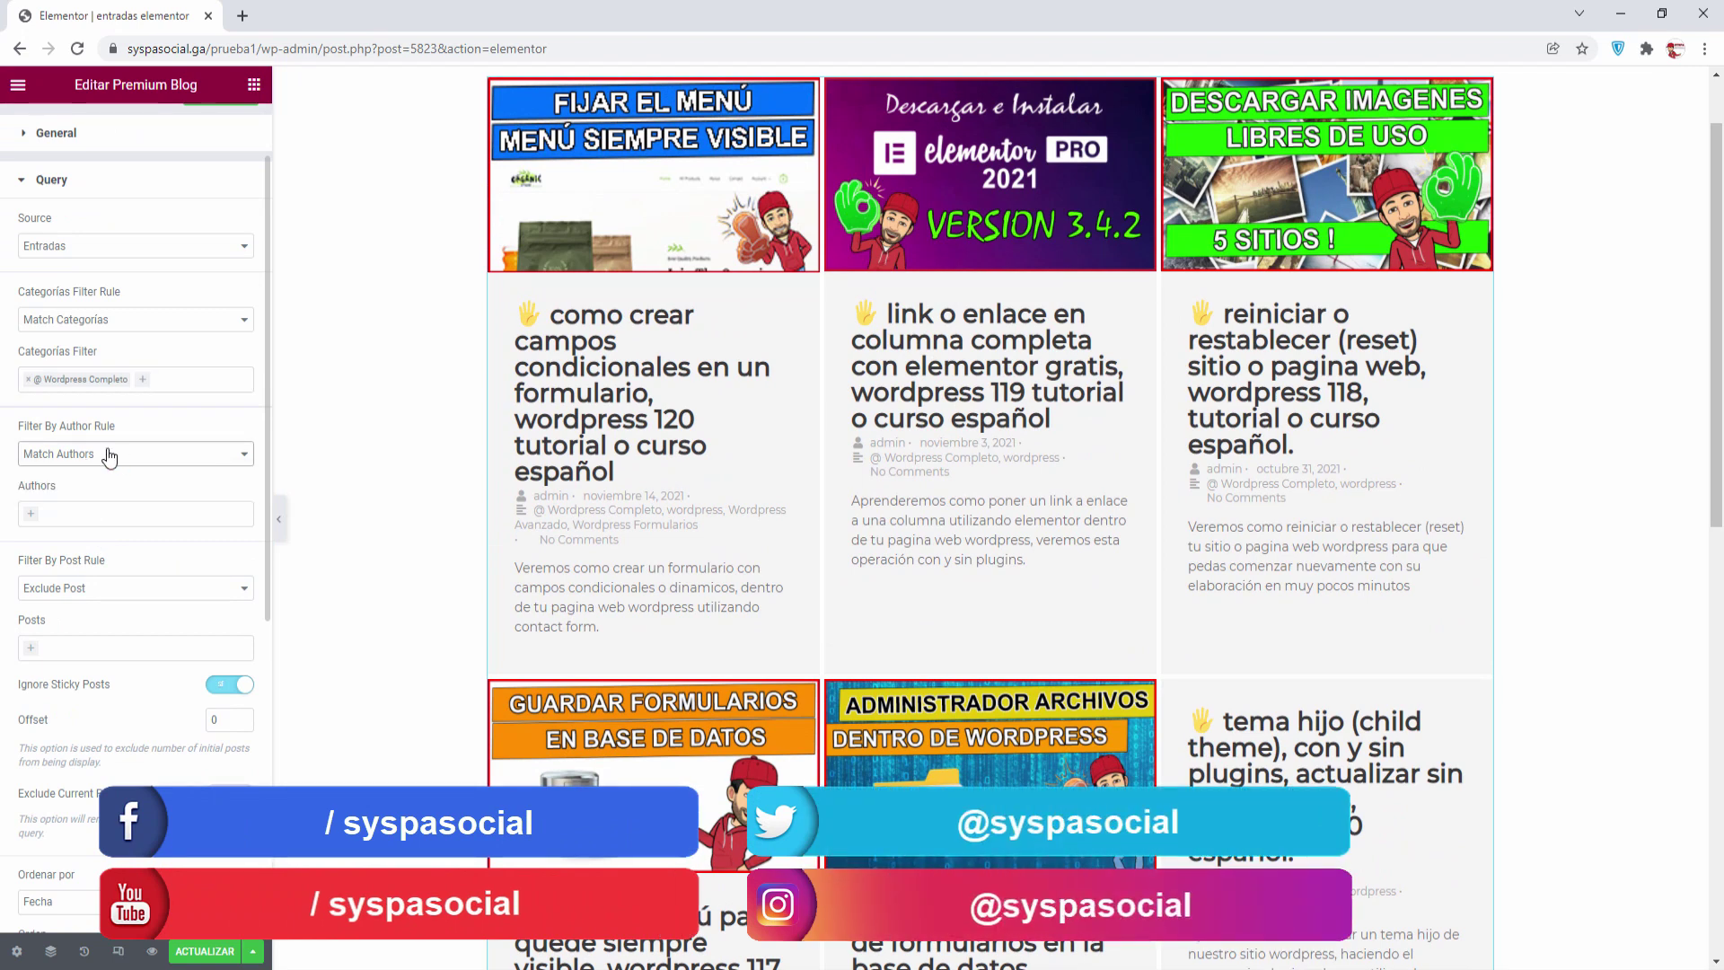
left_click(115, 591)
left_click(117, 599)
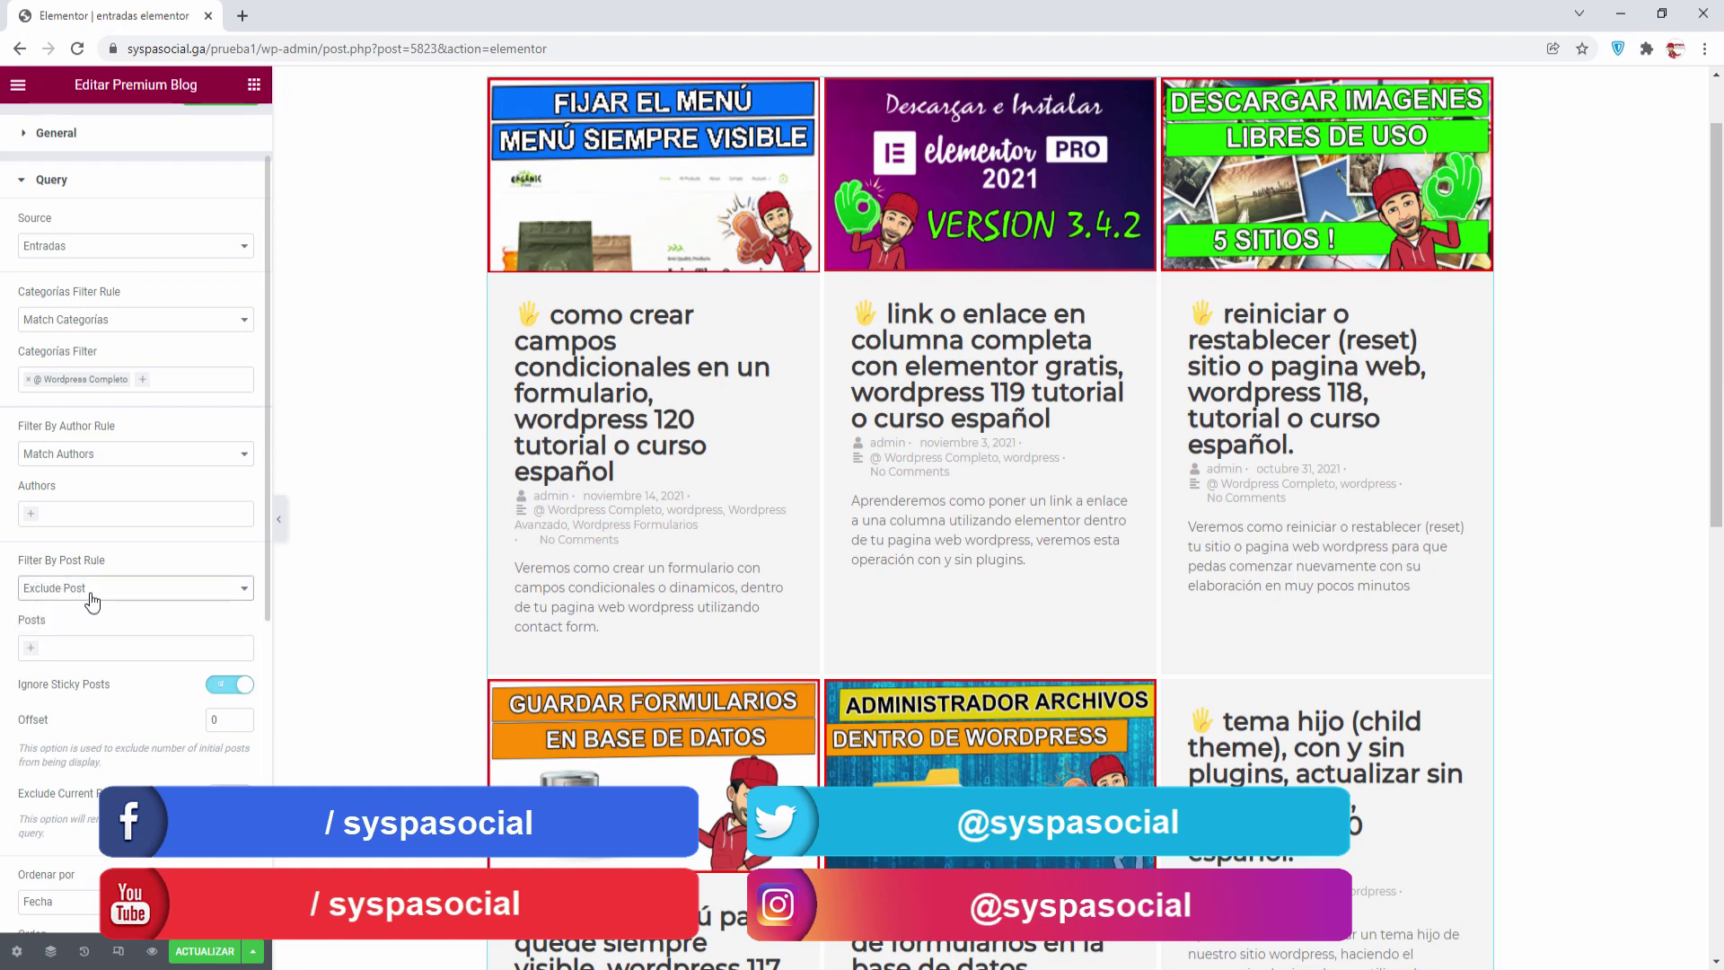
left_click(92, 597)
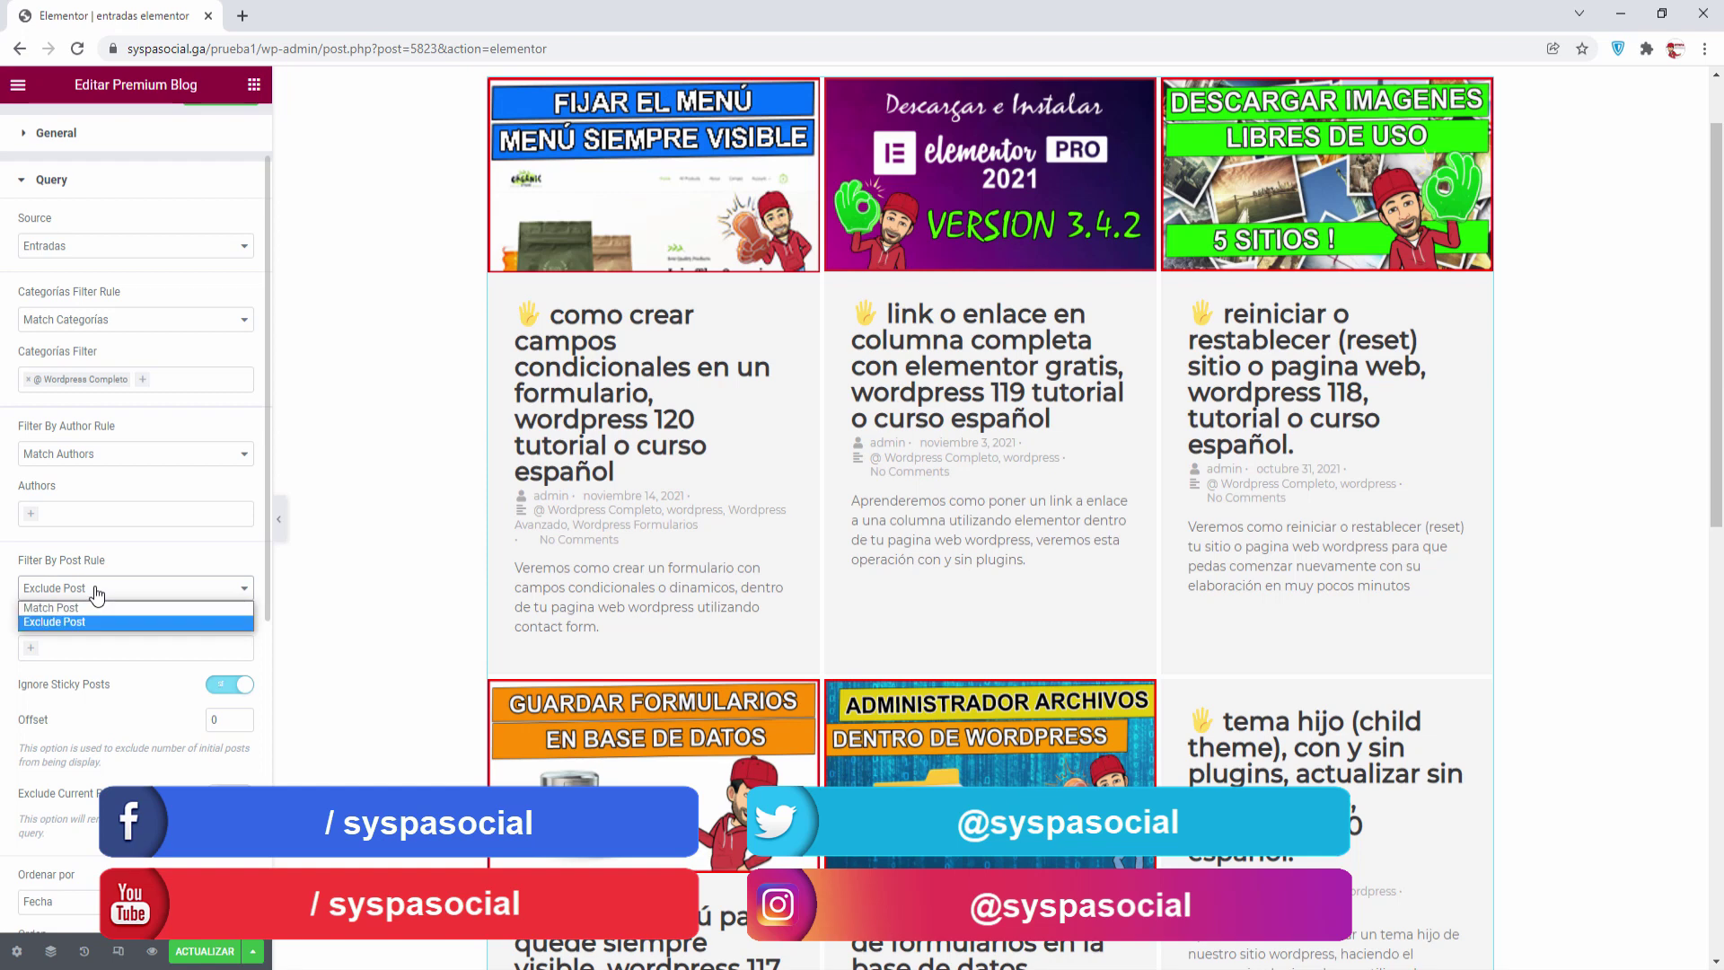
left_click(330, 582)
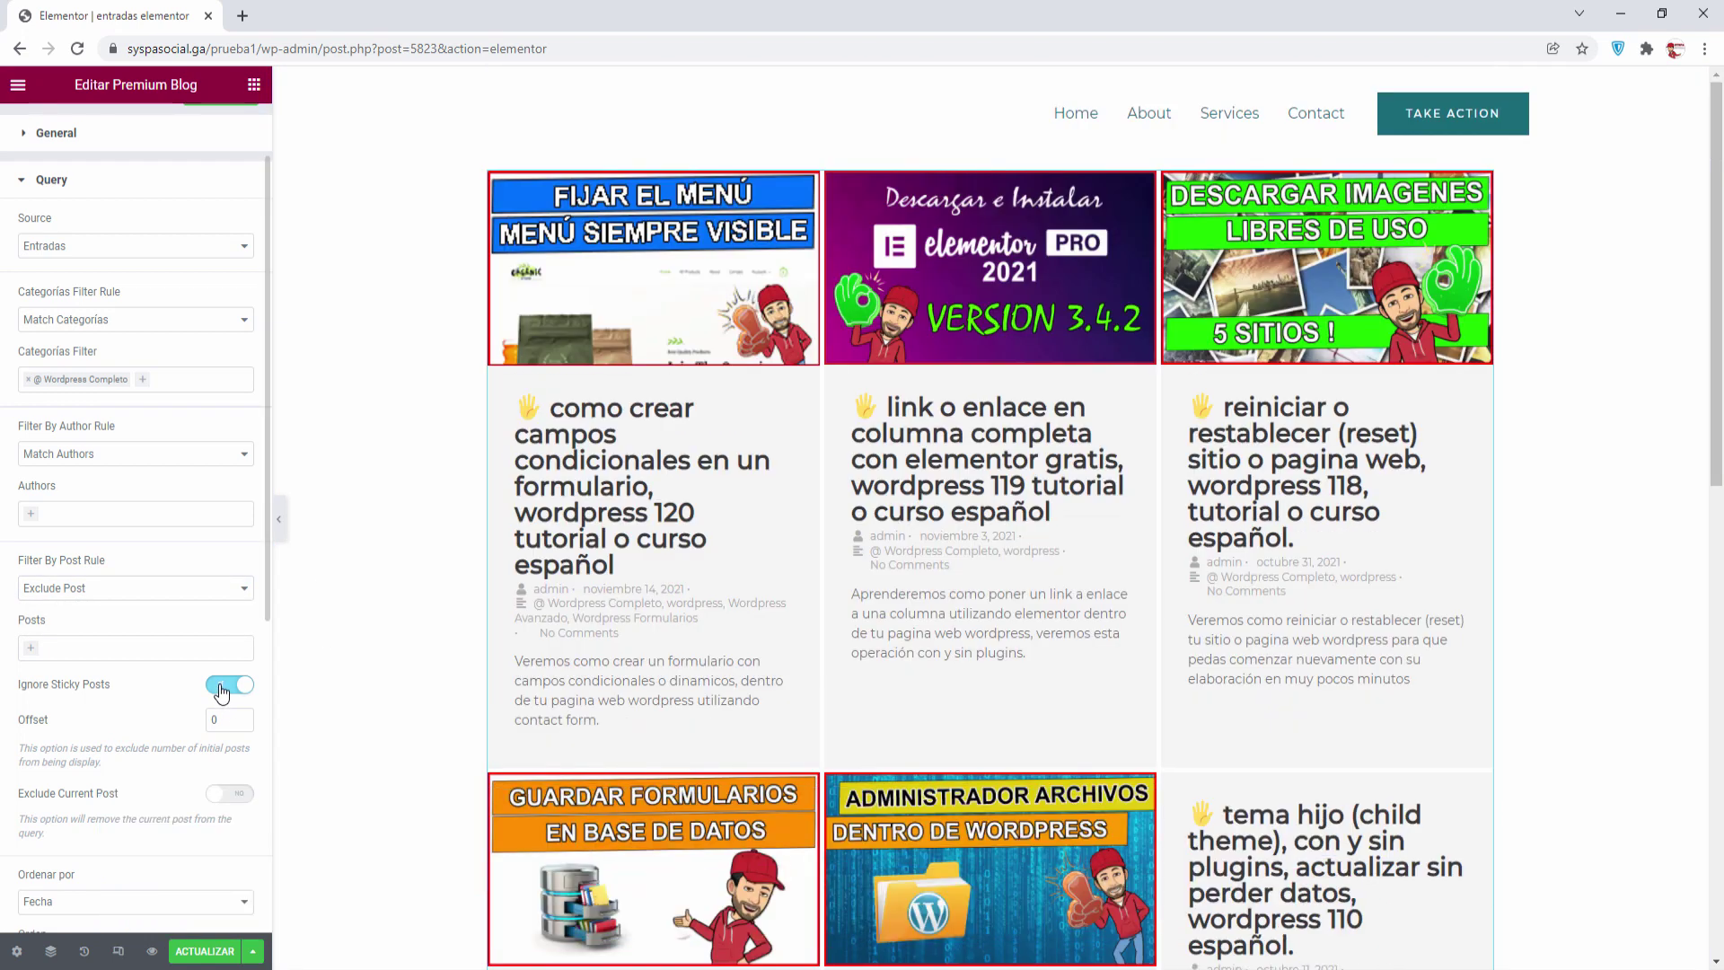
left_click(224, 687)
left_click(222, 689)
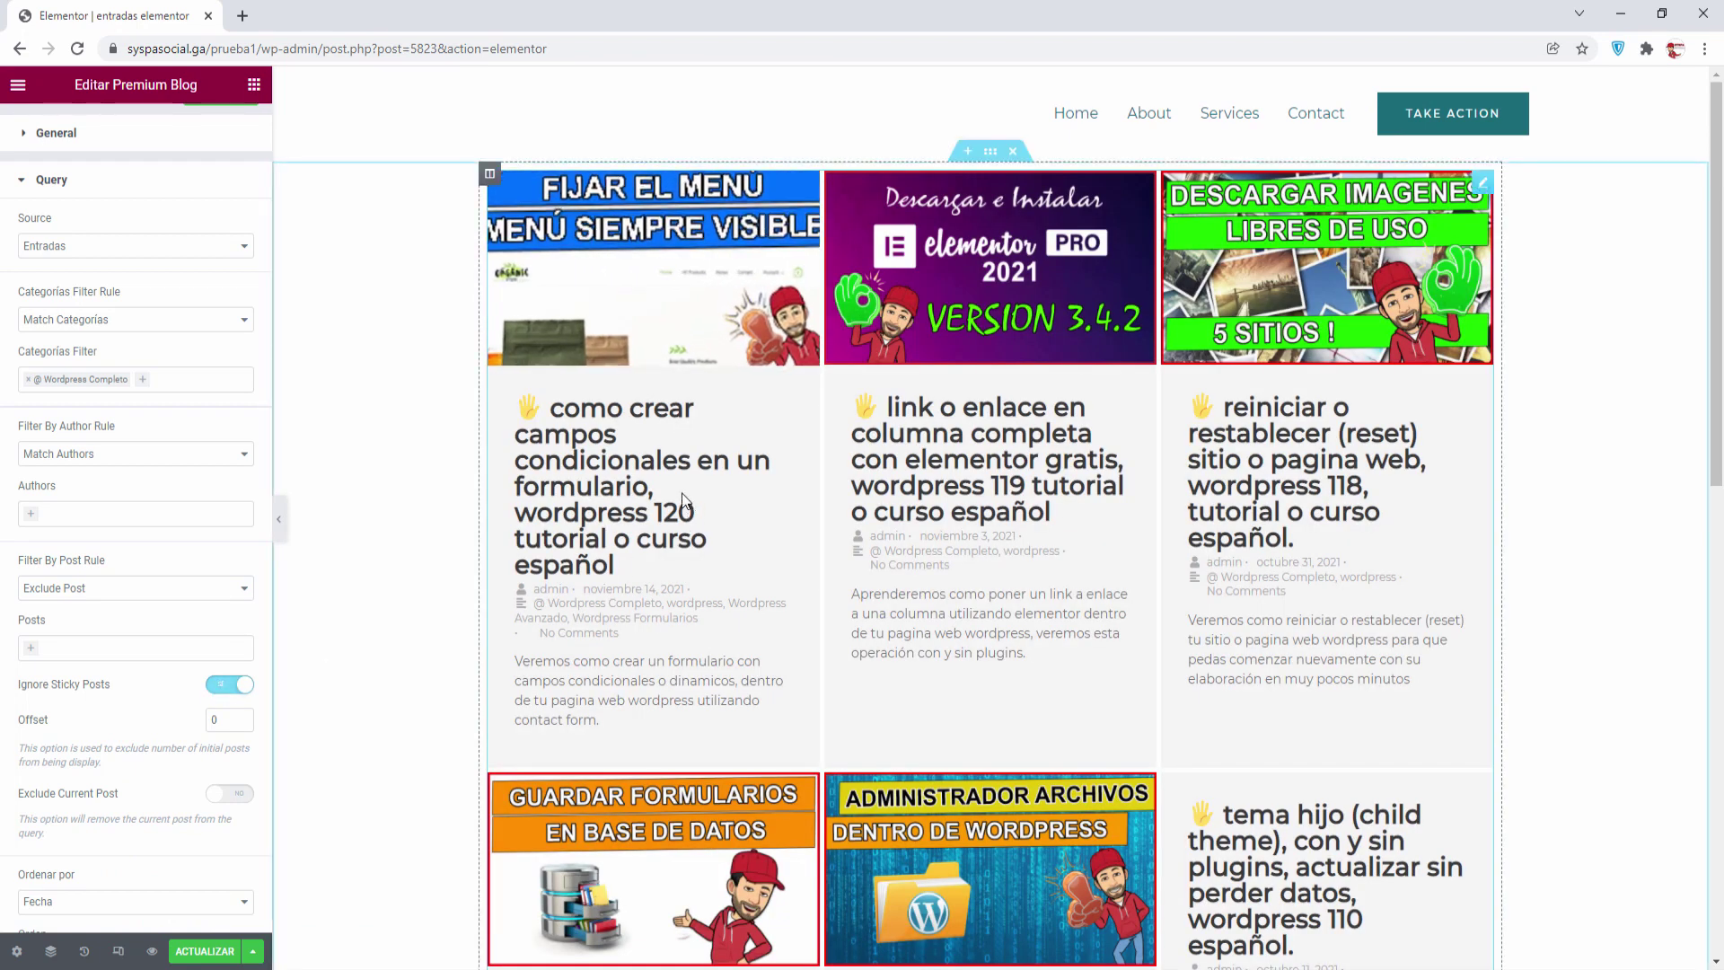
- Examine the query's sort direction and sort criterion choices, keeping Descendente and Fecha
scroll(177, 732, "down", 3)
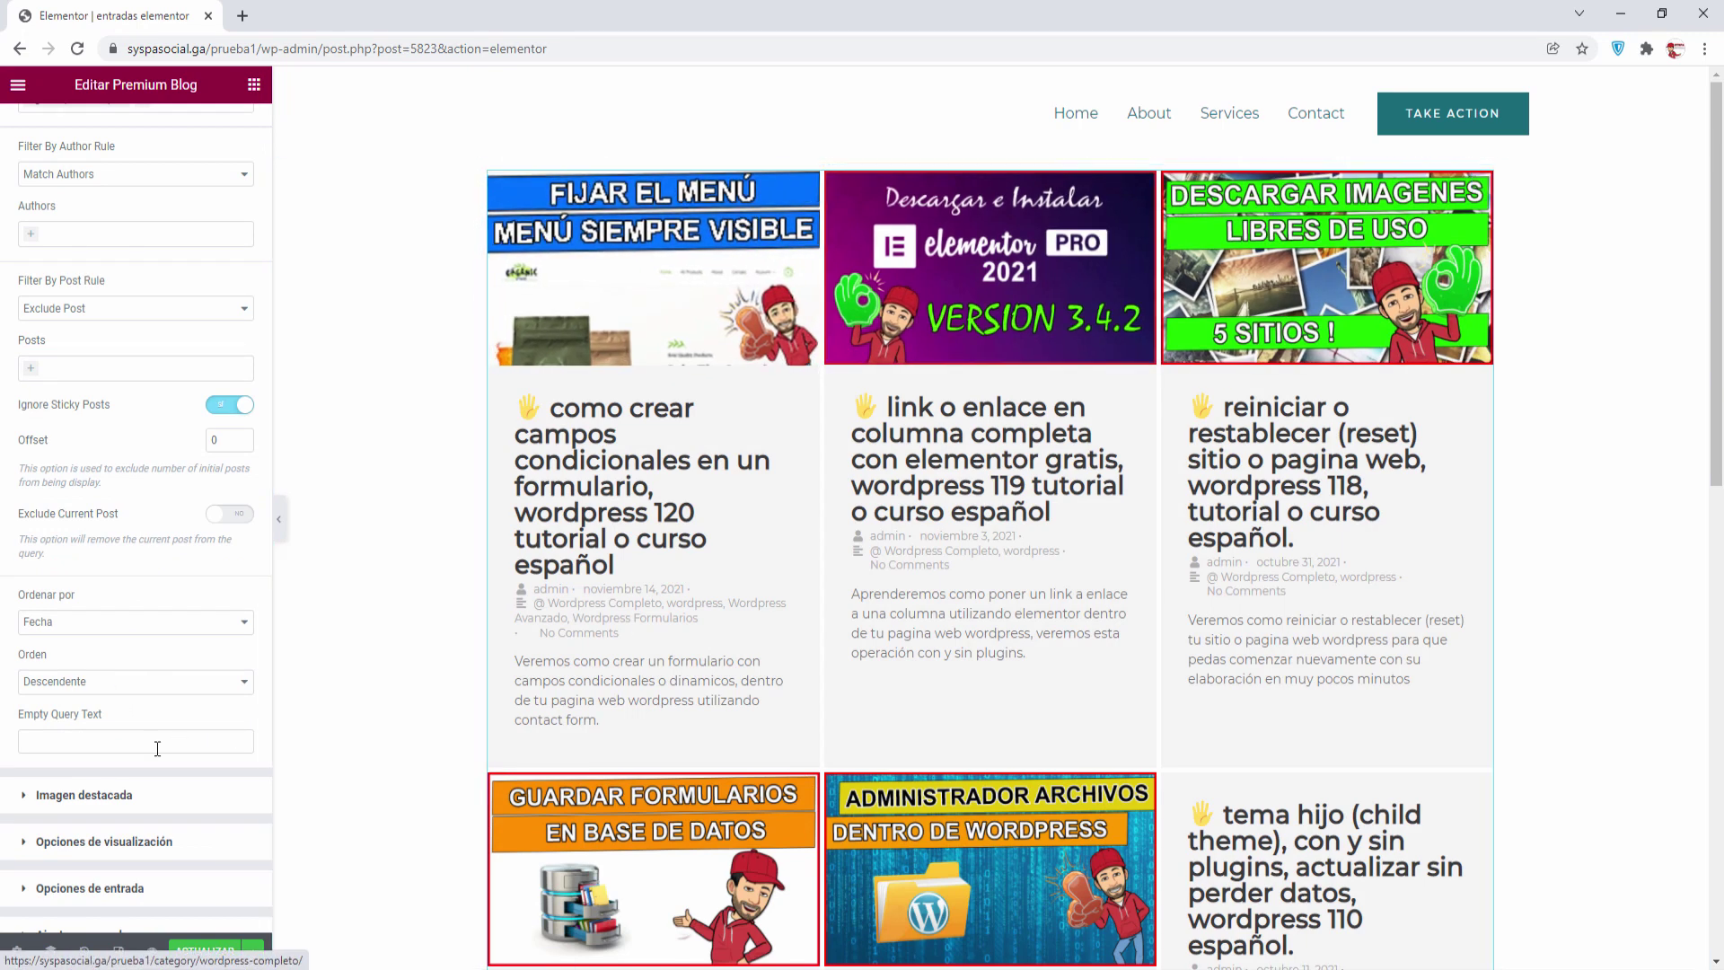
left_click(114, 690)
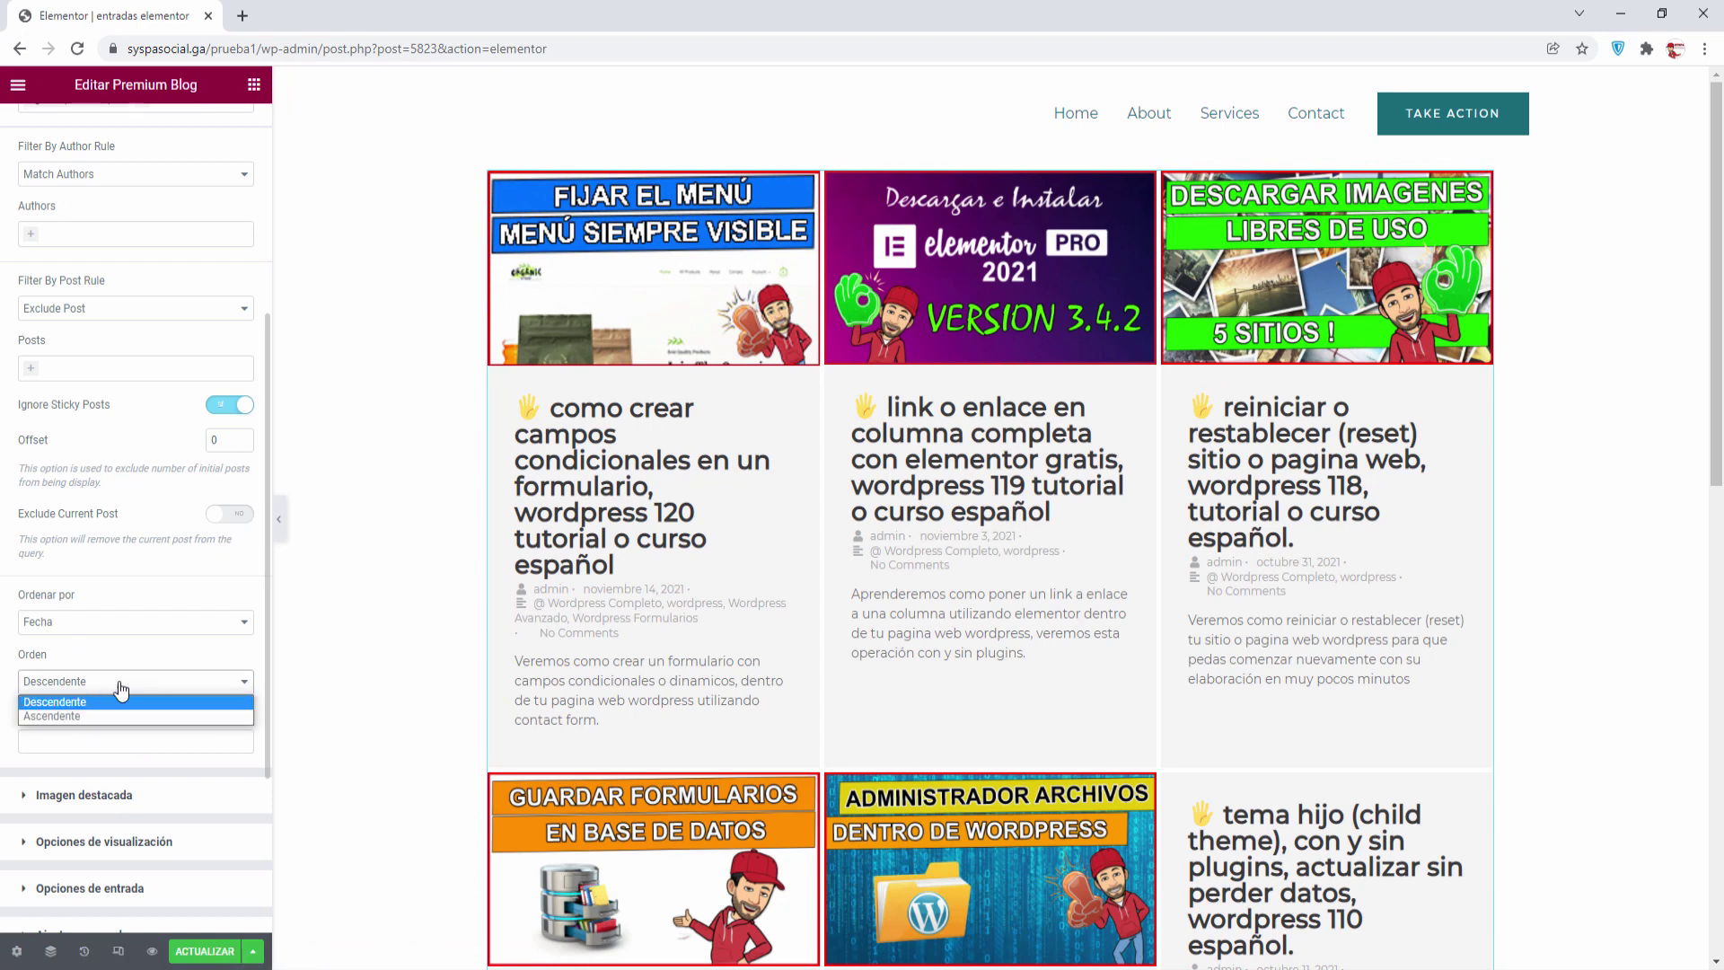
left_click(325, 667)
left_click(85, 626)
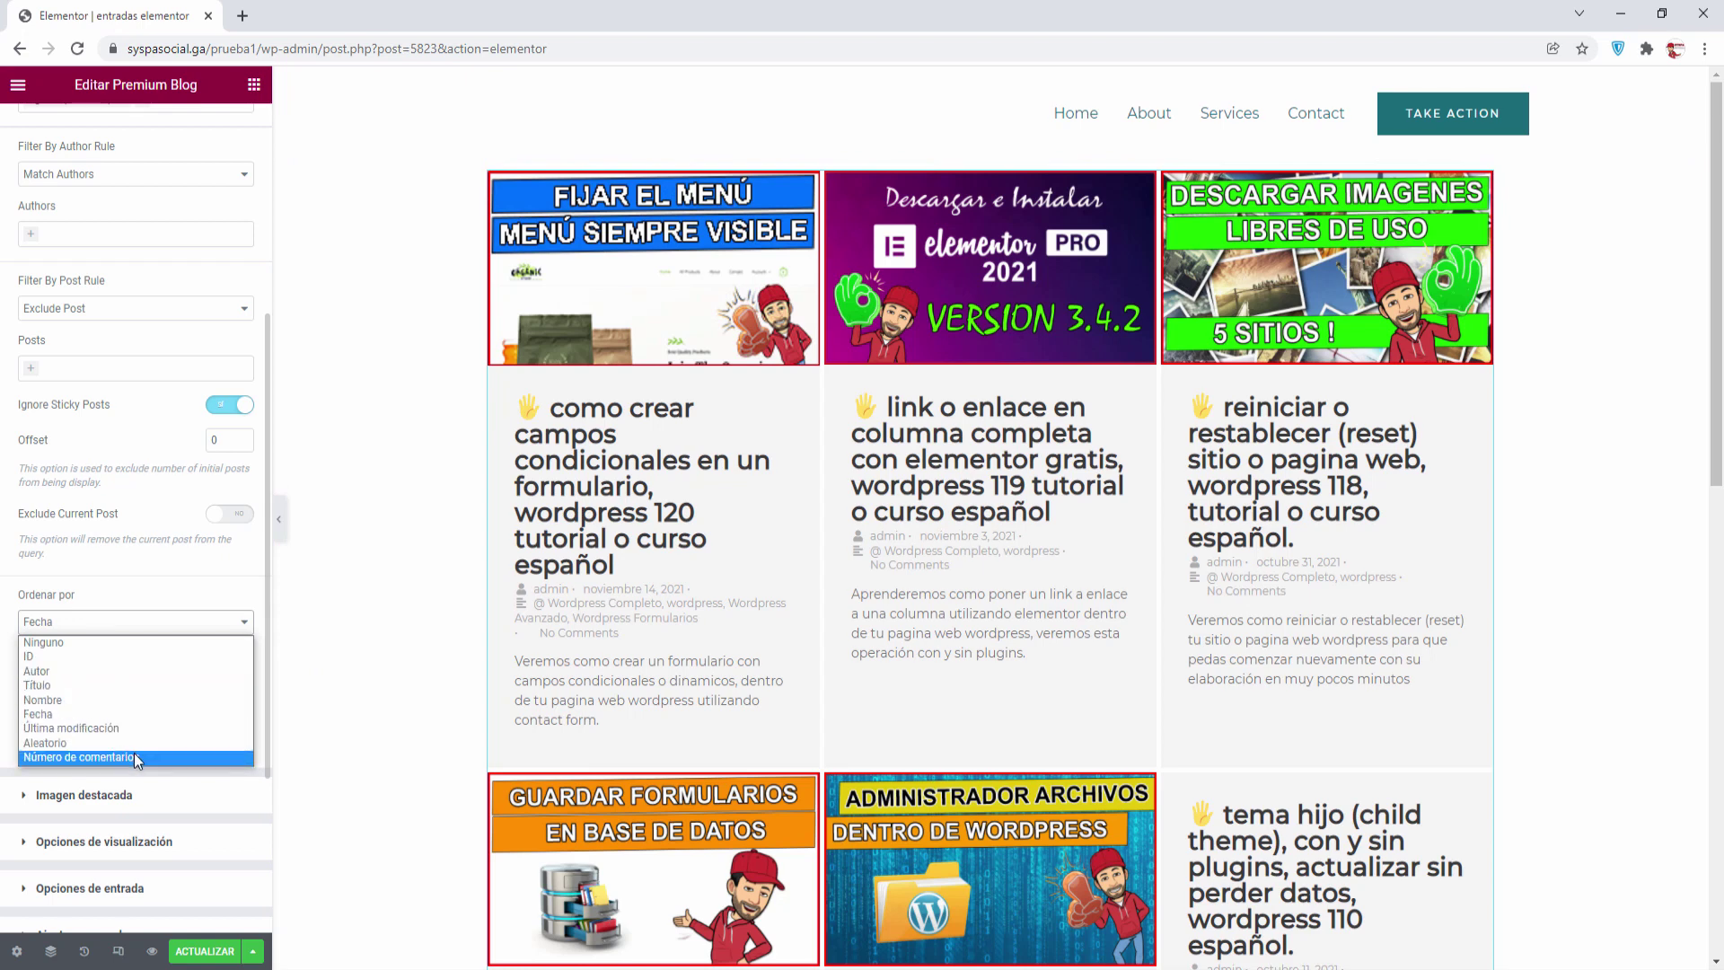
left_click(179, 614)
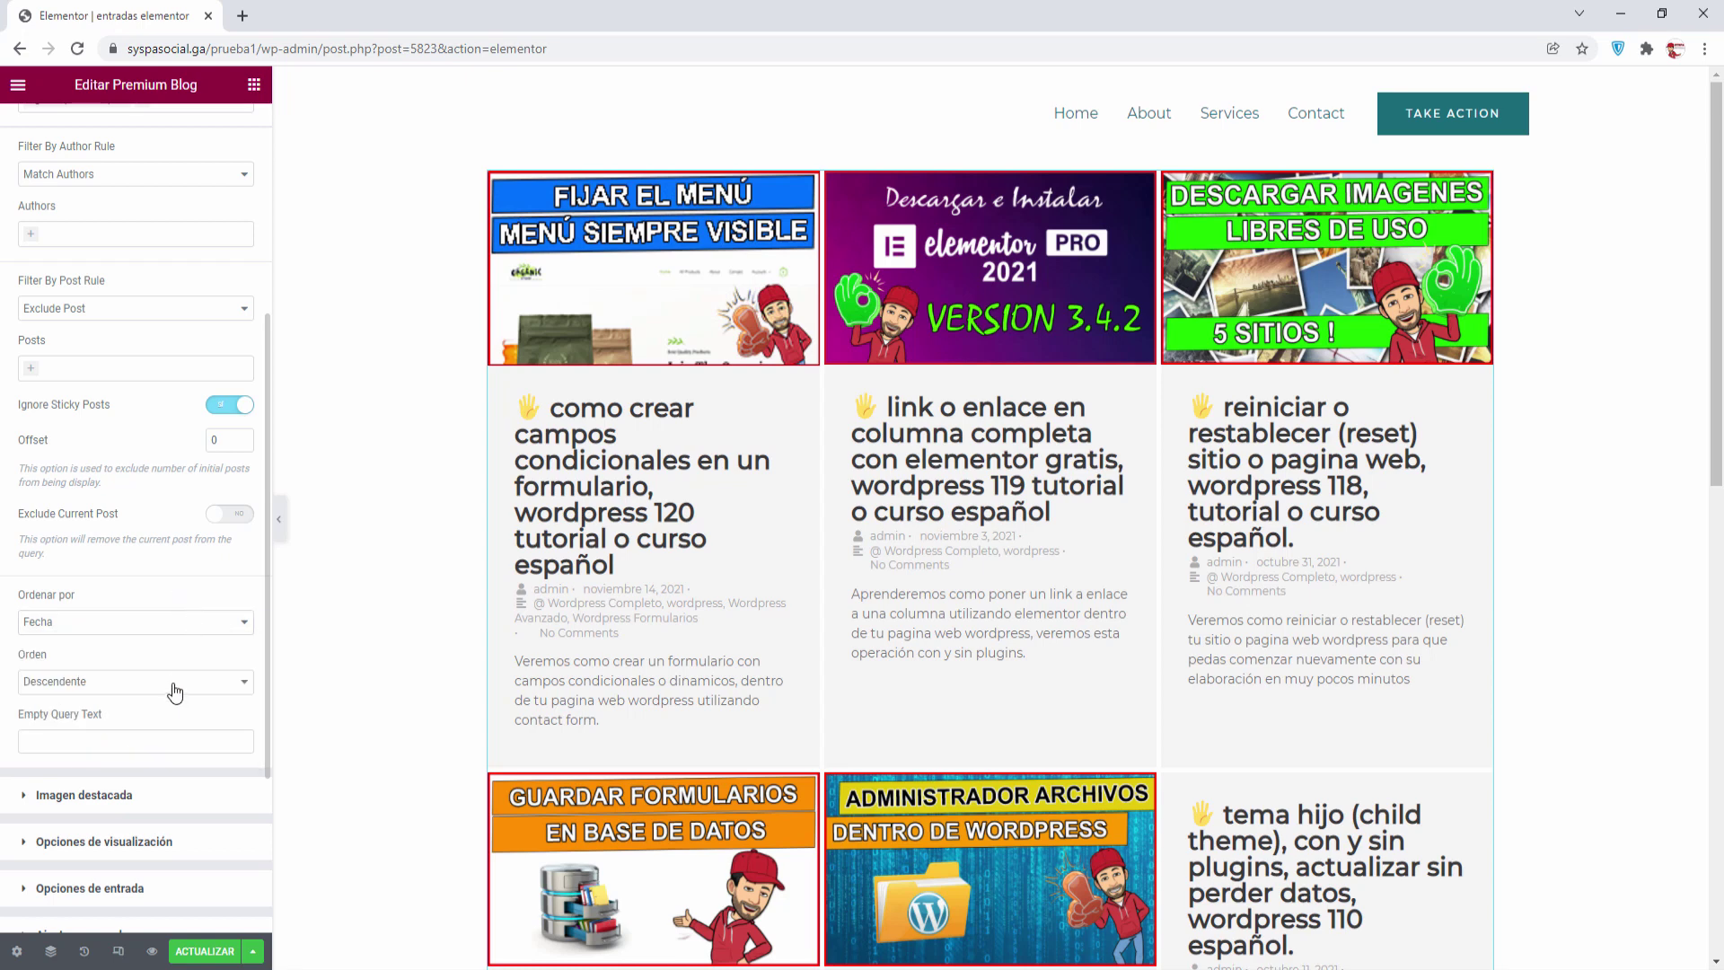
- Set the query's Empty Query Text to "No se encontraron entradas"
scroll(175, 692, "down", 1)
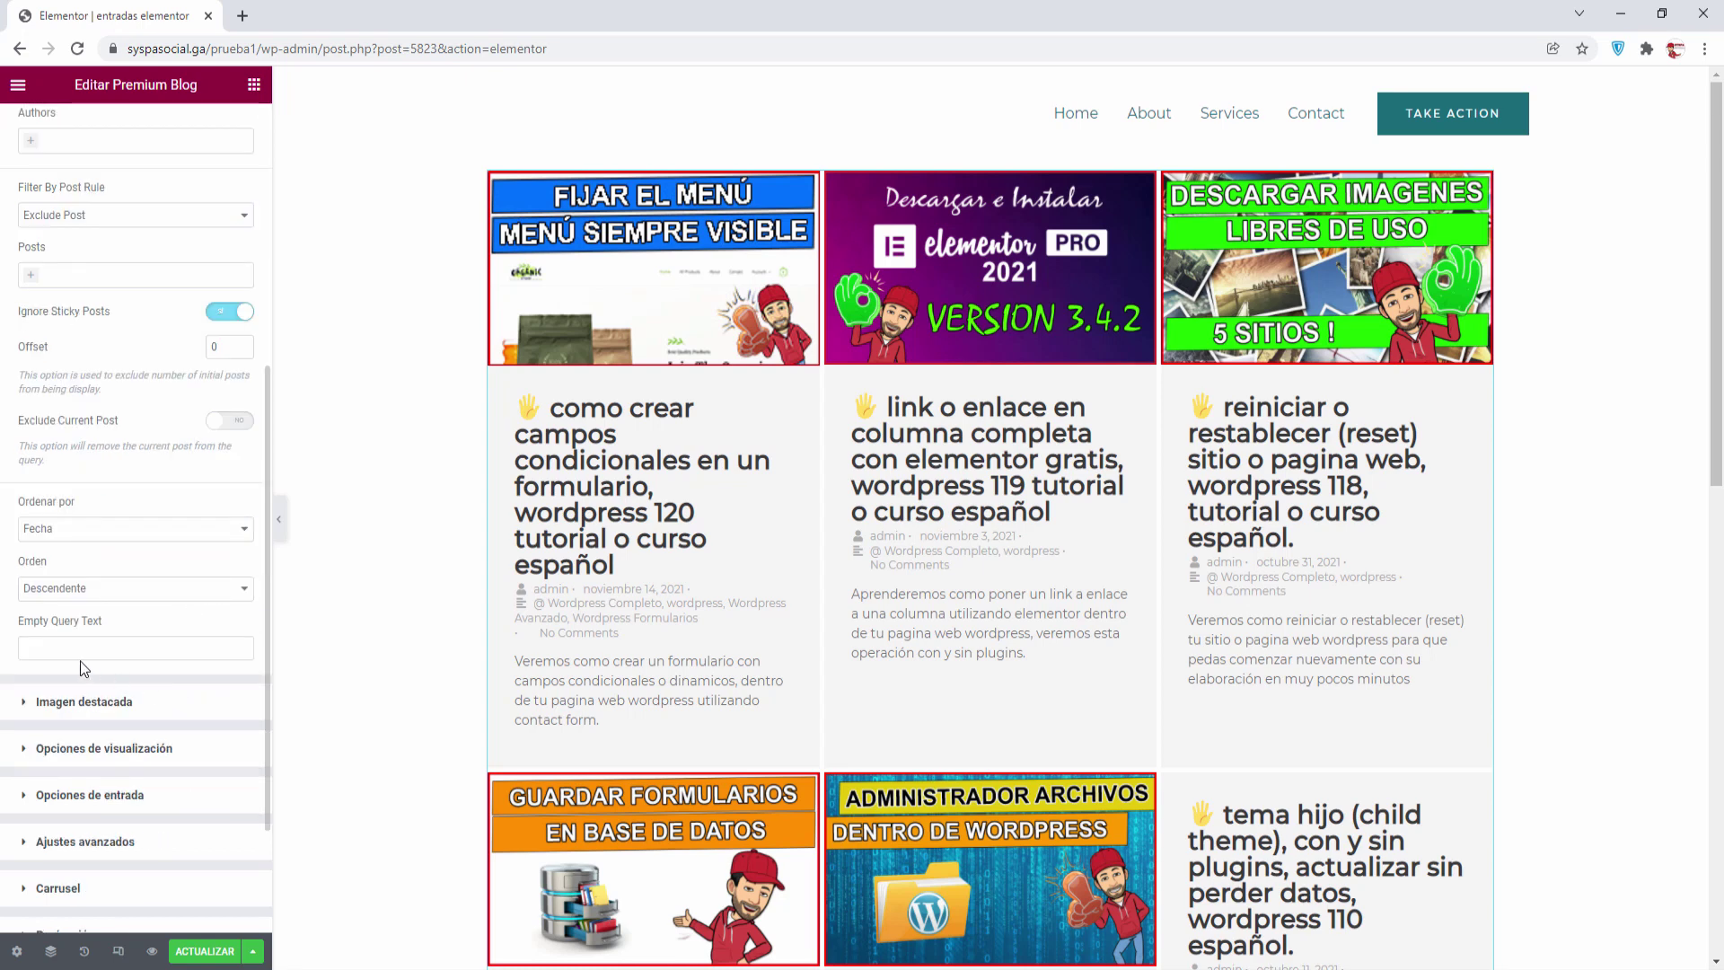
left_click(35, 648)
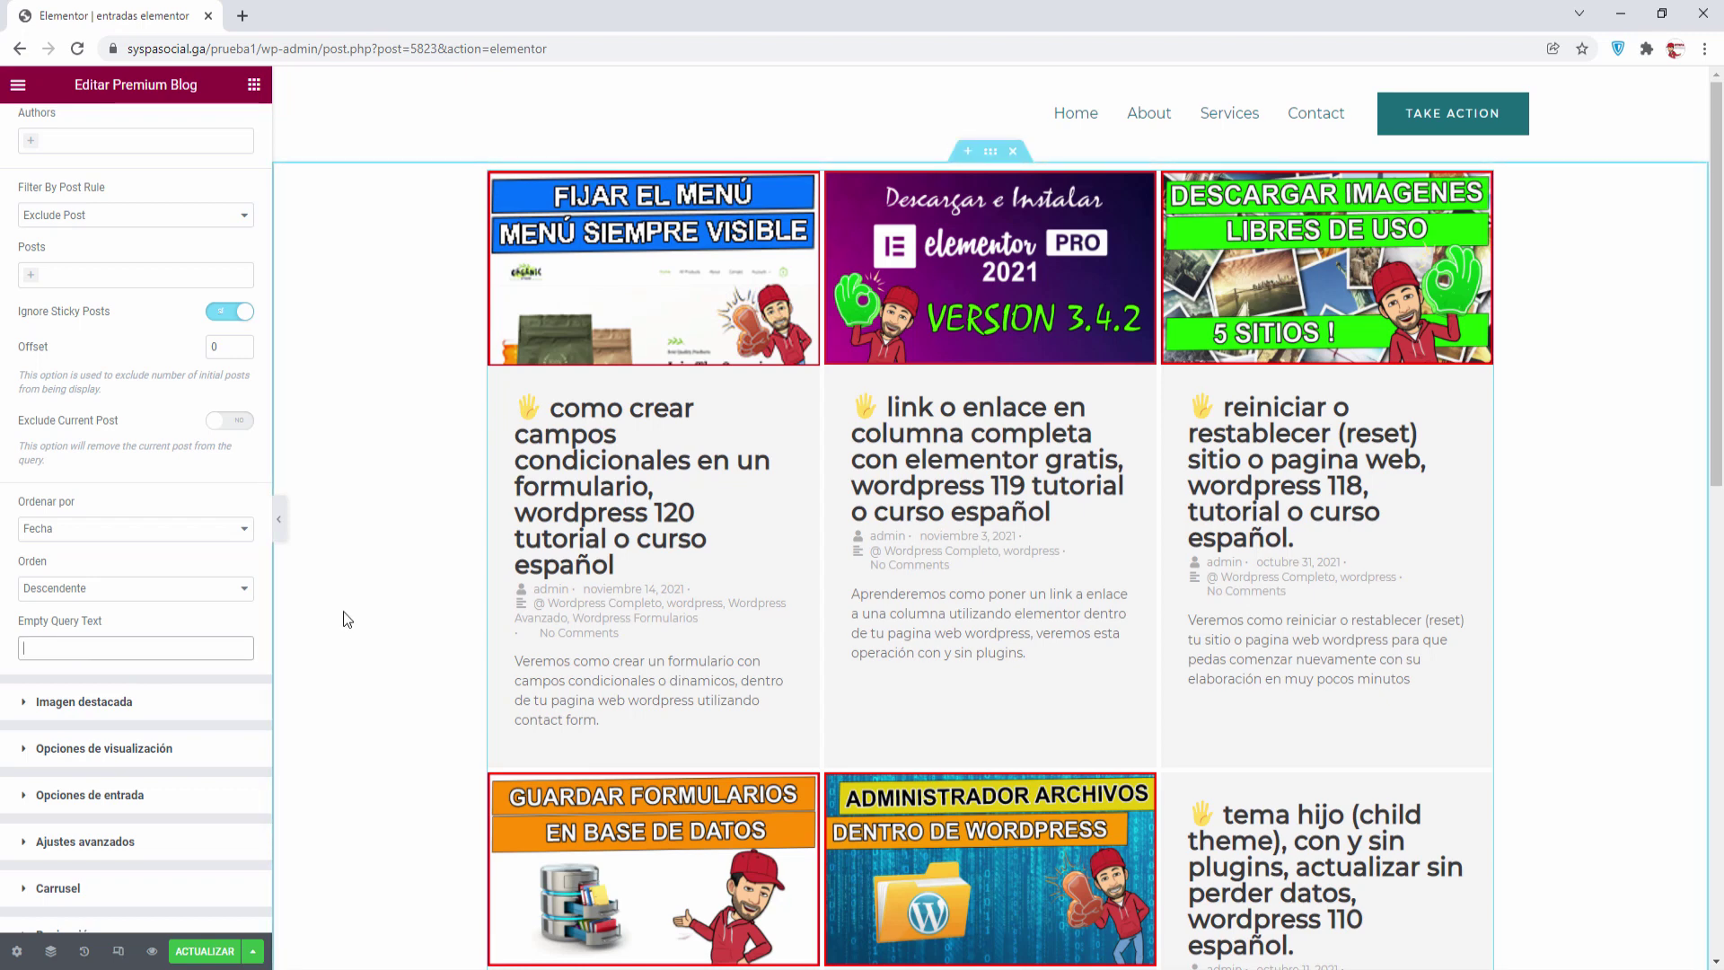
type("NO se encon")
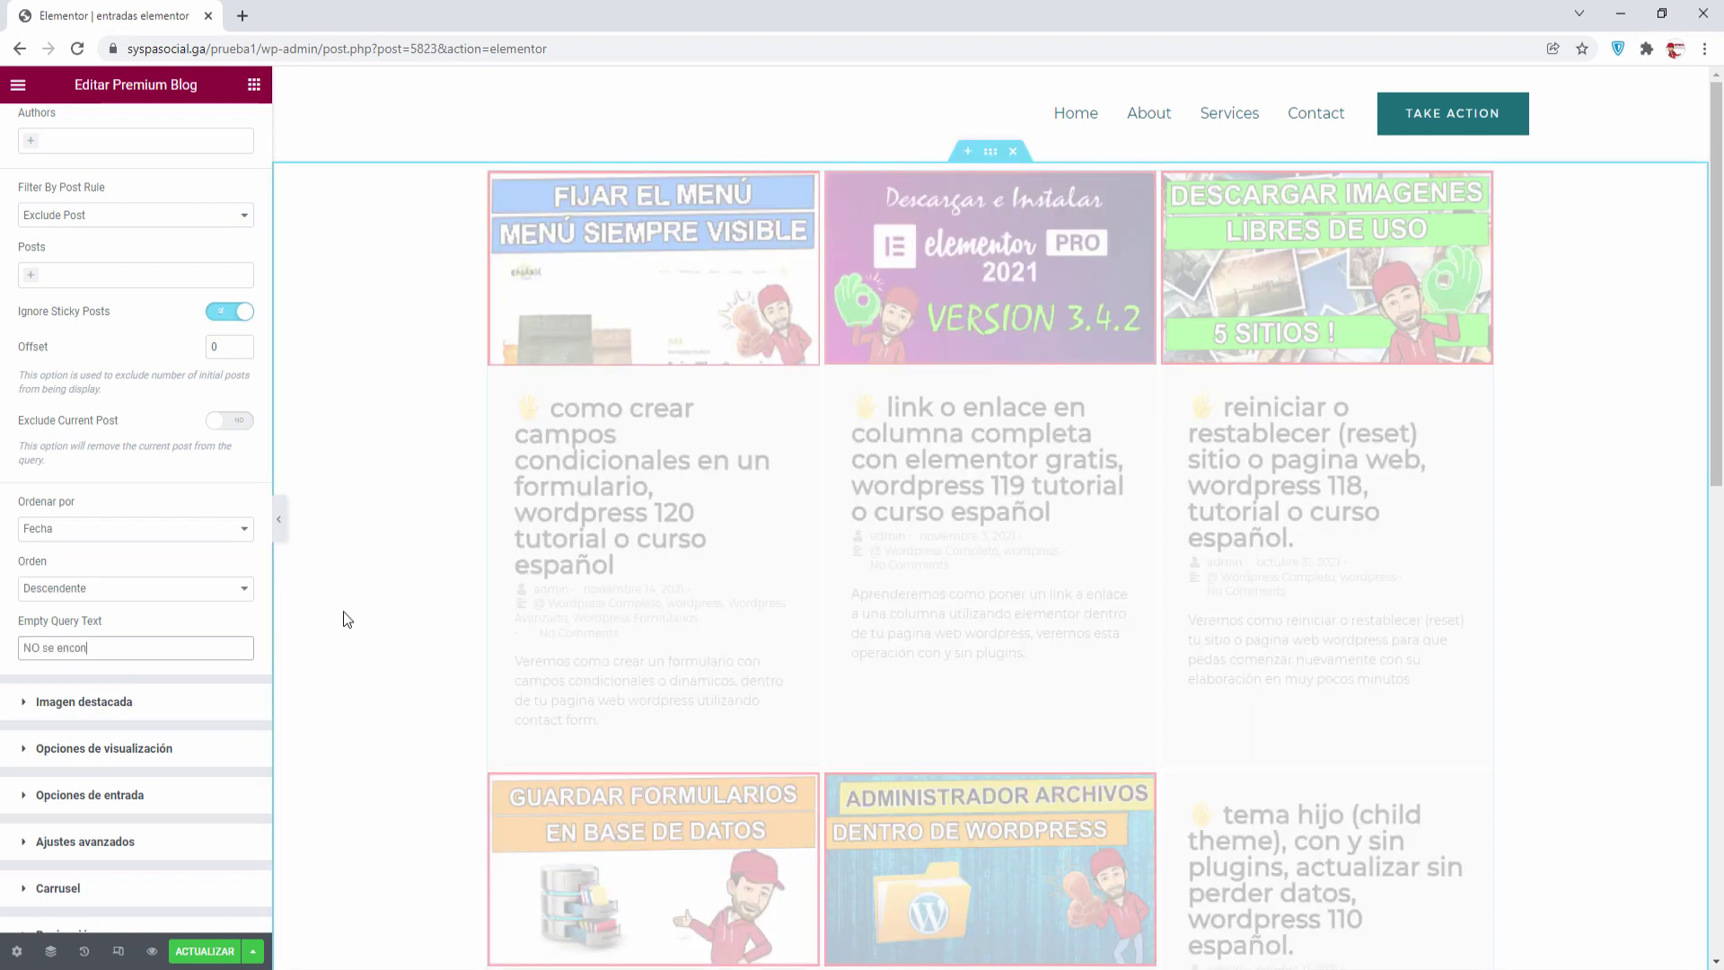
type("traron entradas")
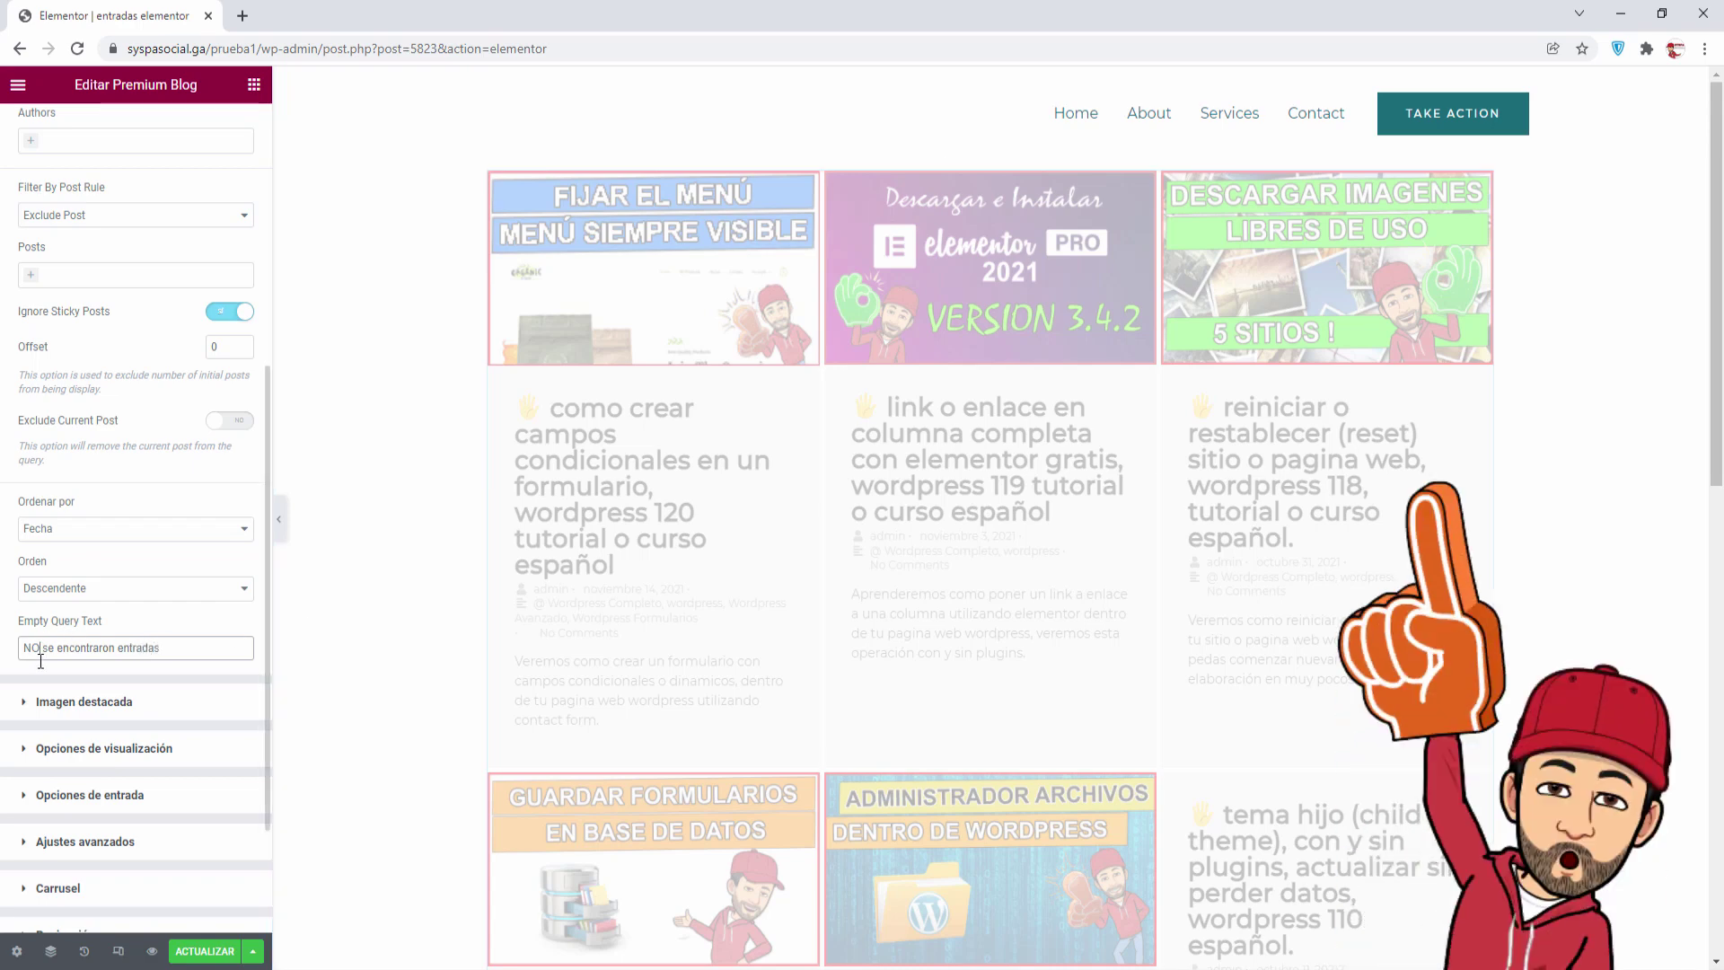
key("BackSpace")
type("o")
- Check the featured image size choices, try the Alejar hover effect and switch it back to Acercar
left_click(86, 702)
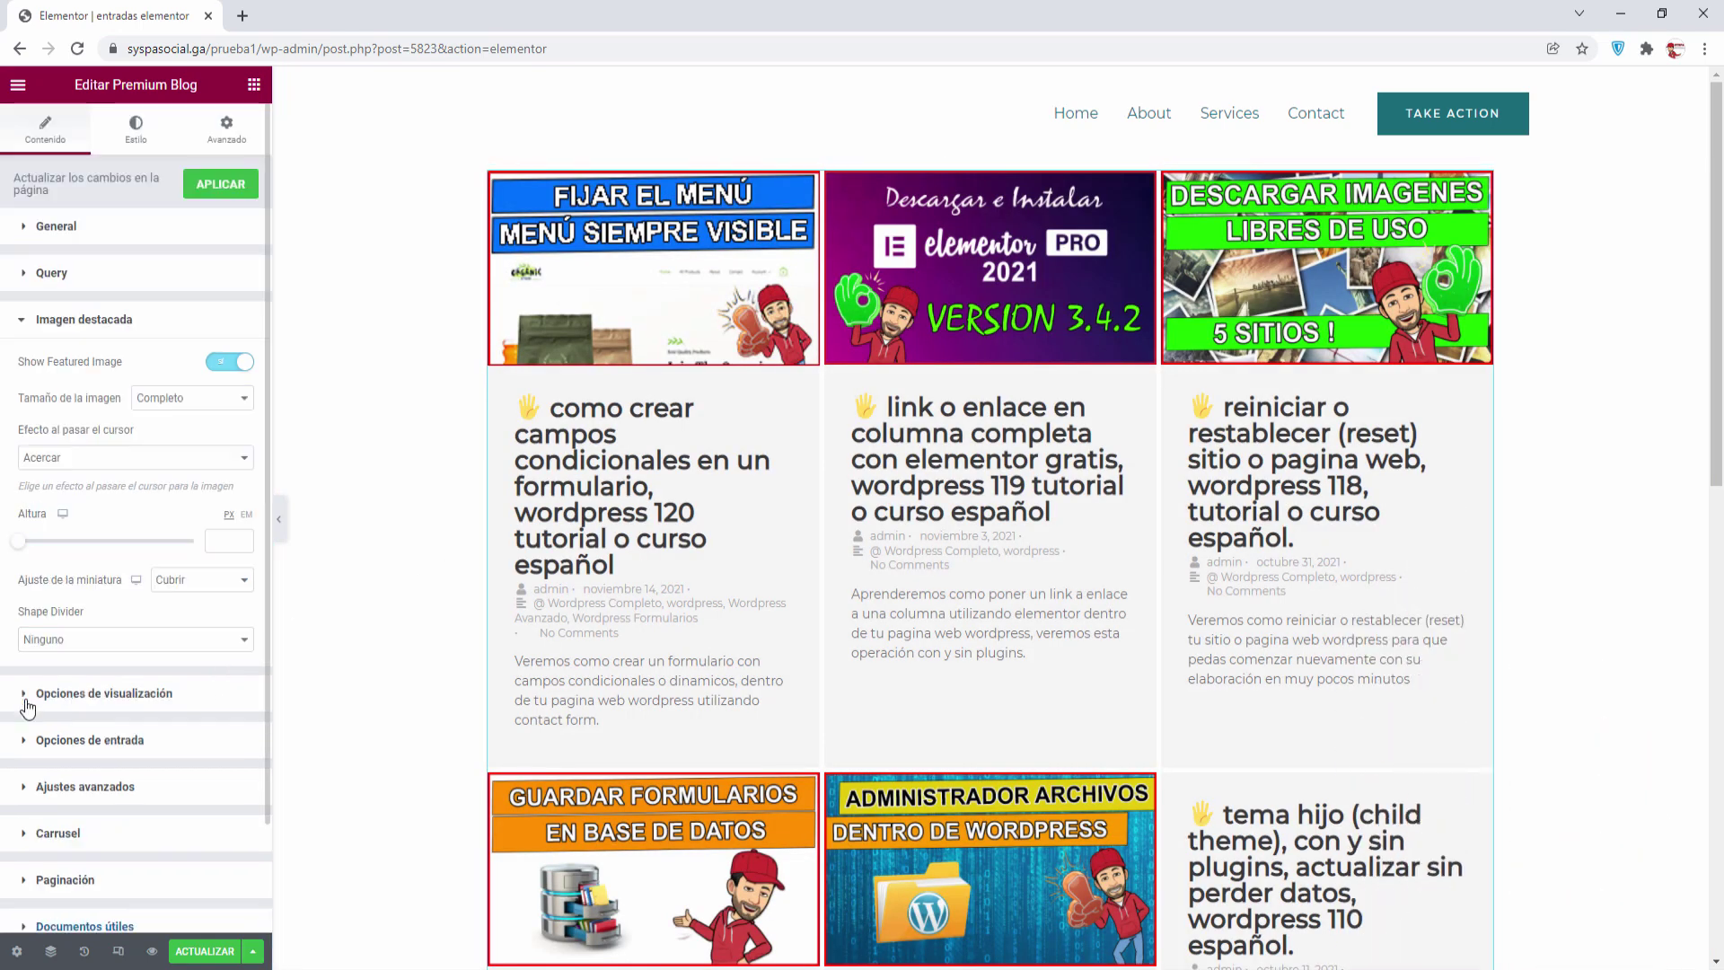
left_click(214, 398)
left_click(213, 401)
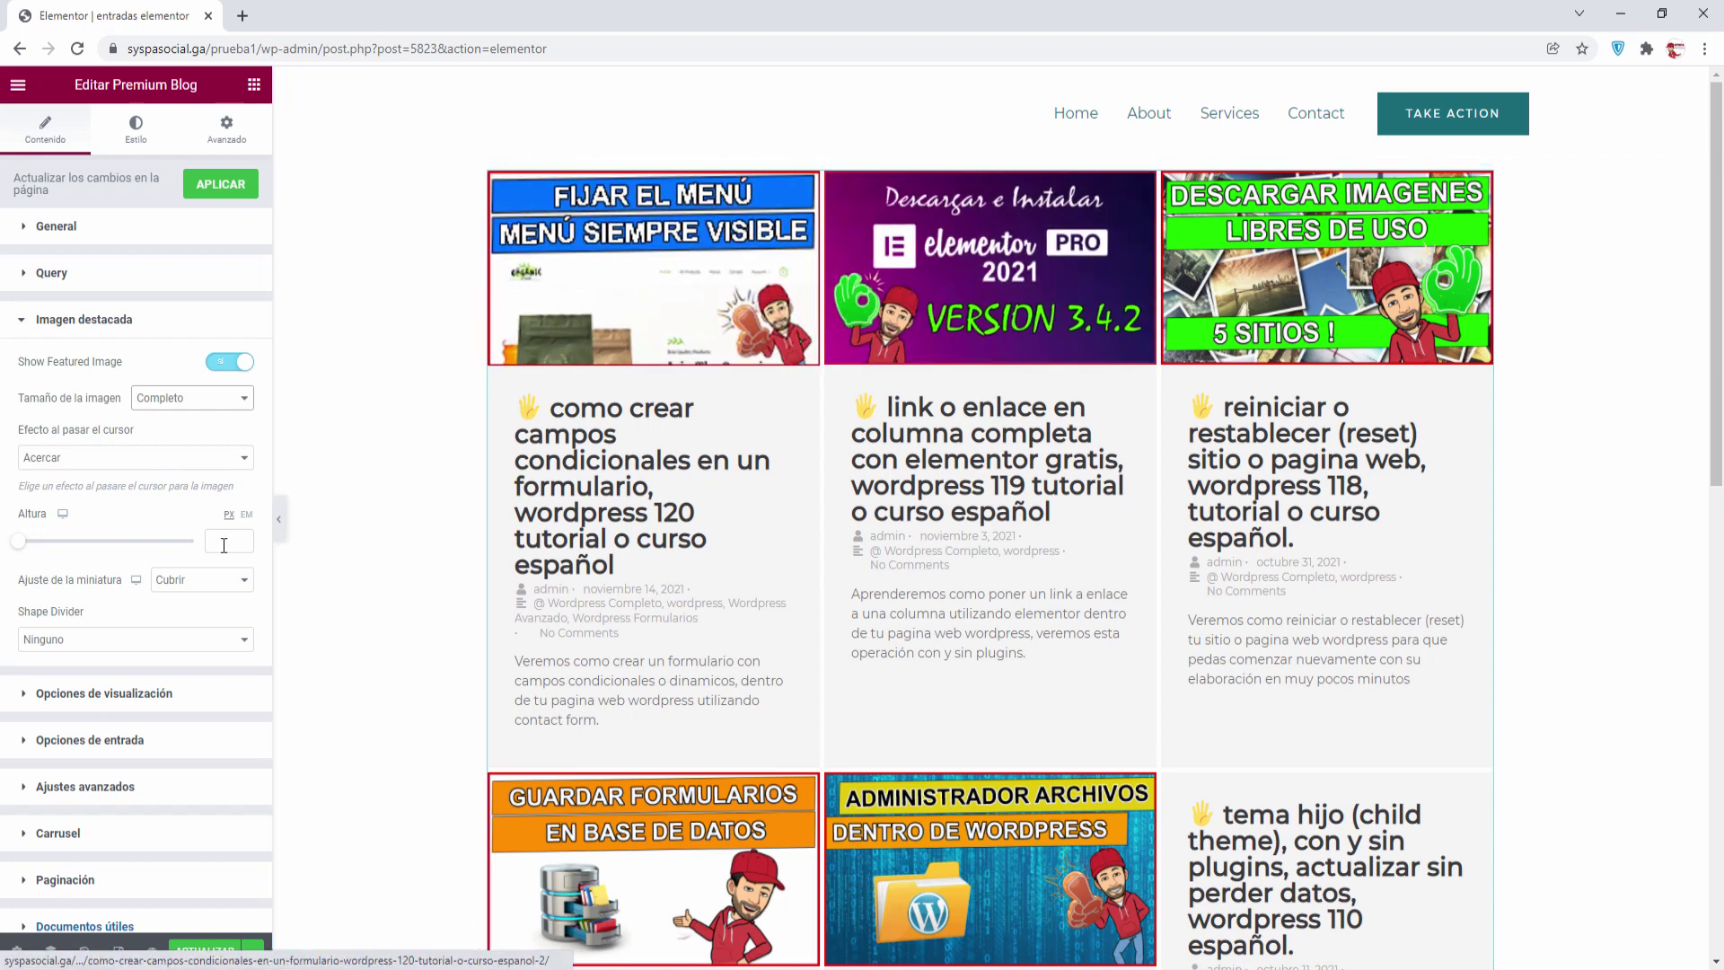
left_click(147, 459)
left_click(73, 506)
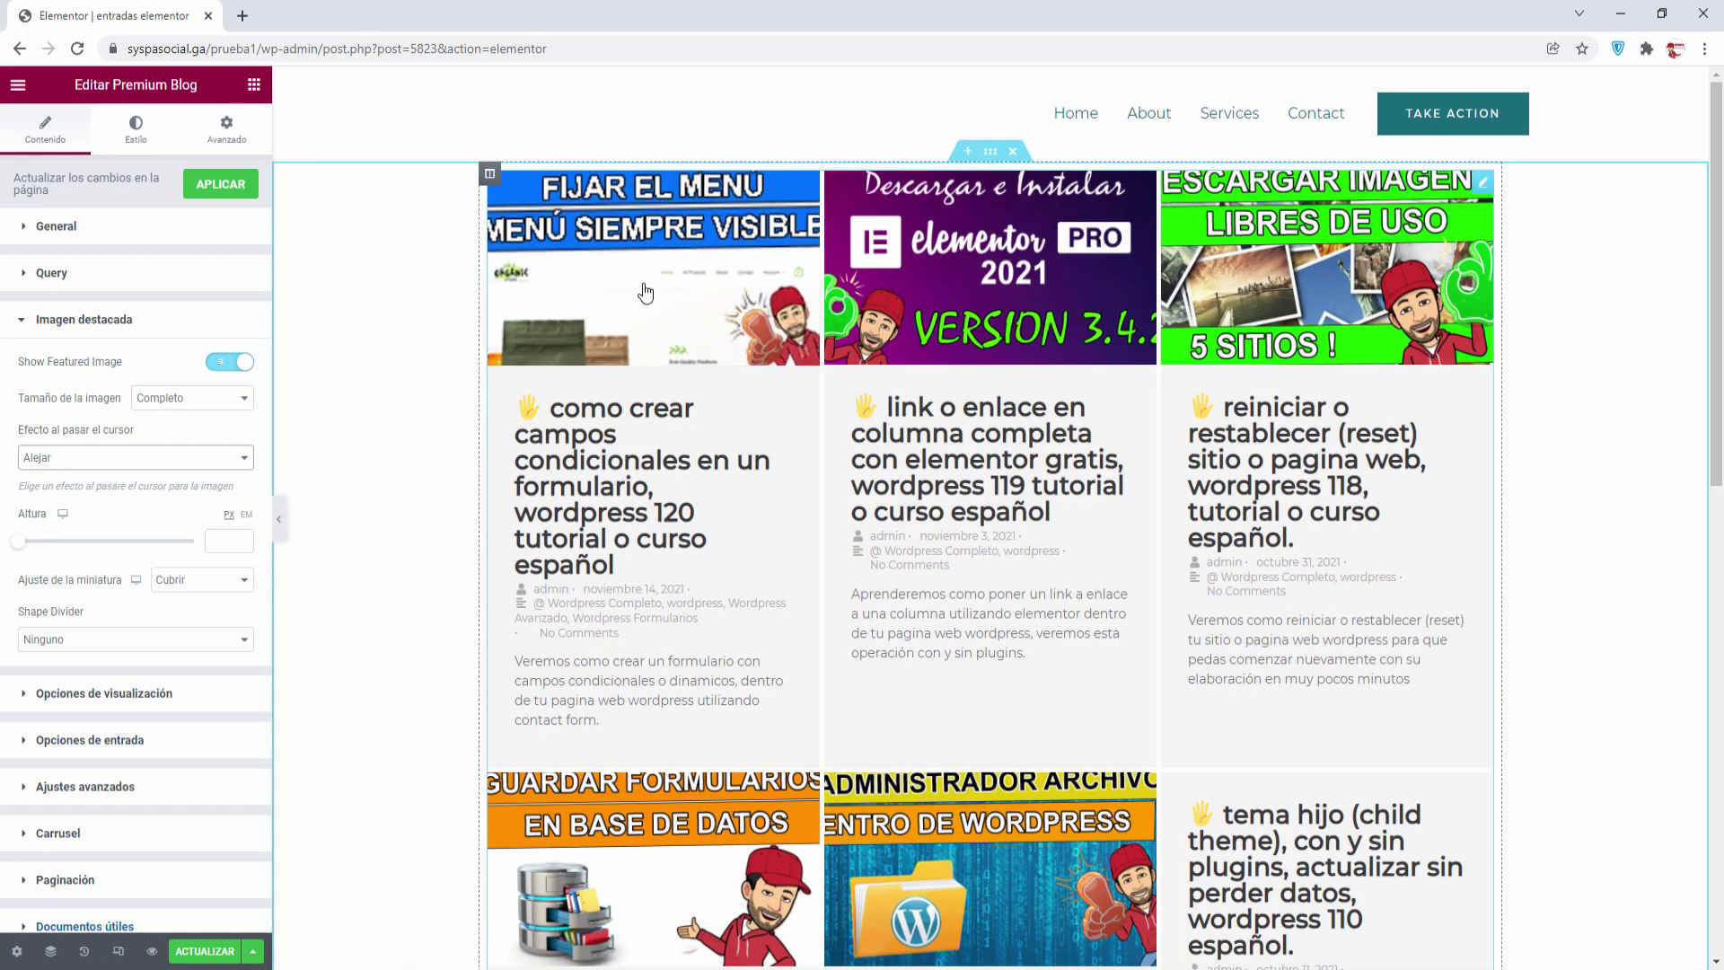
left_click(109, 461)
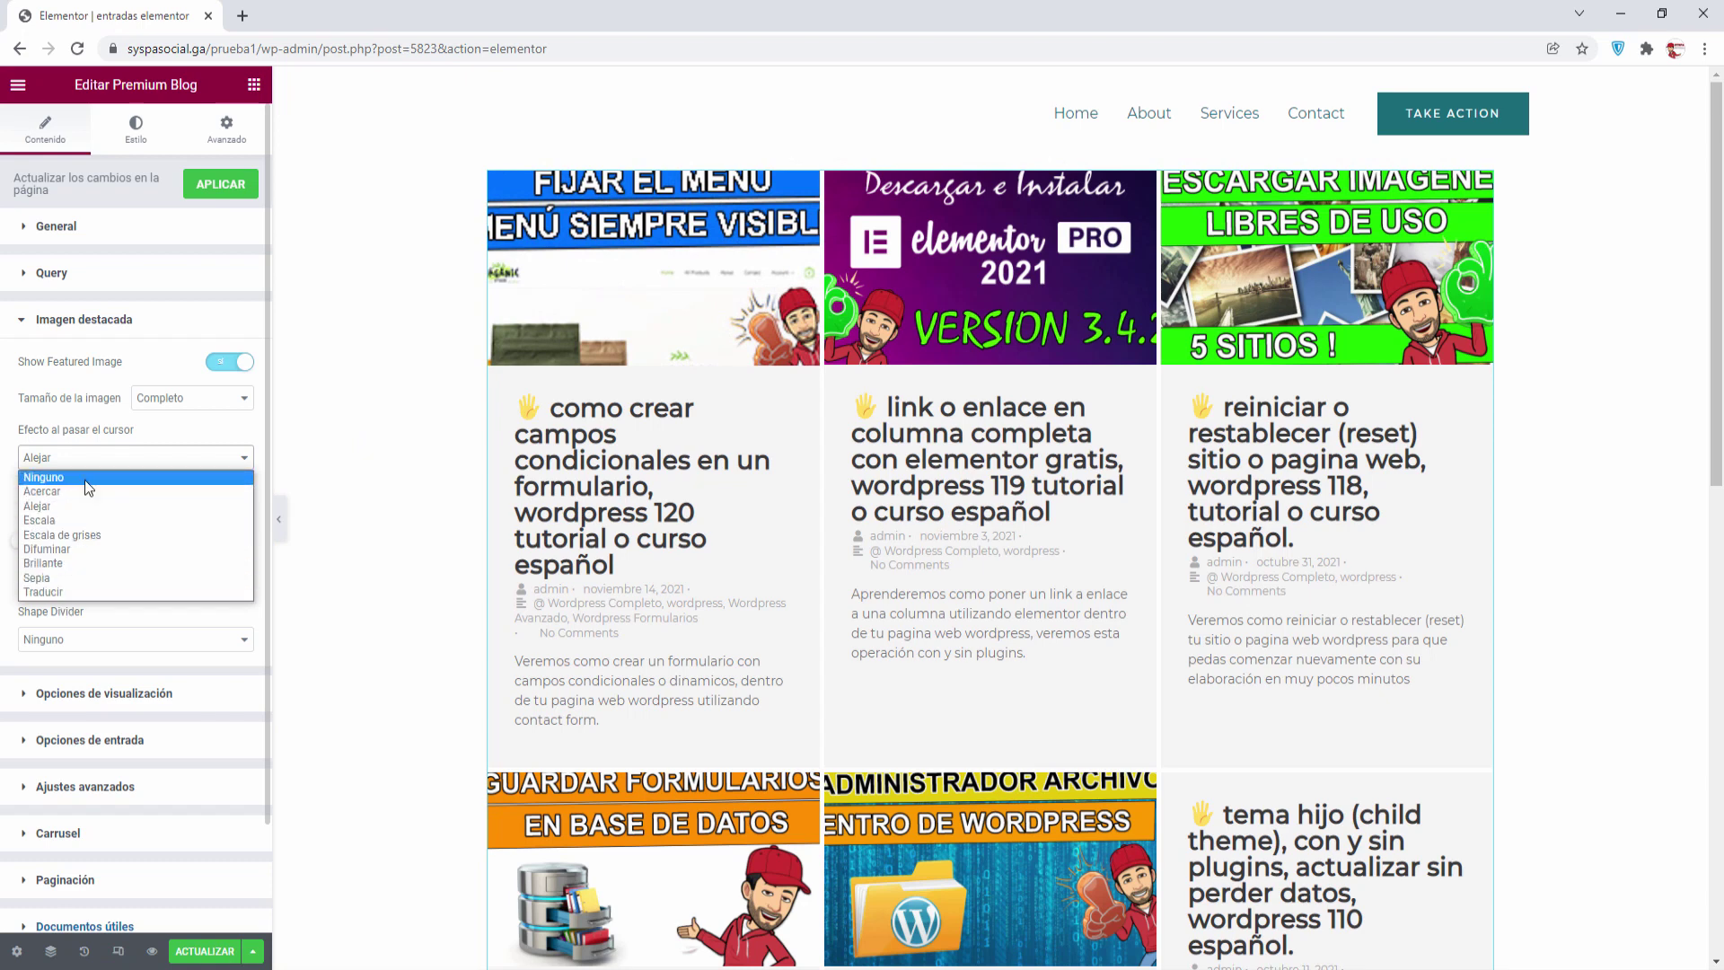
left_click(72, 491)
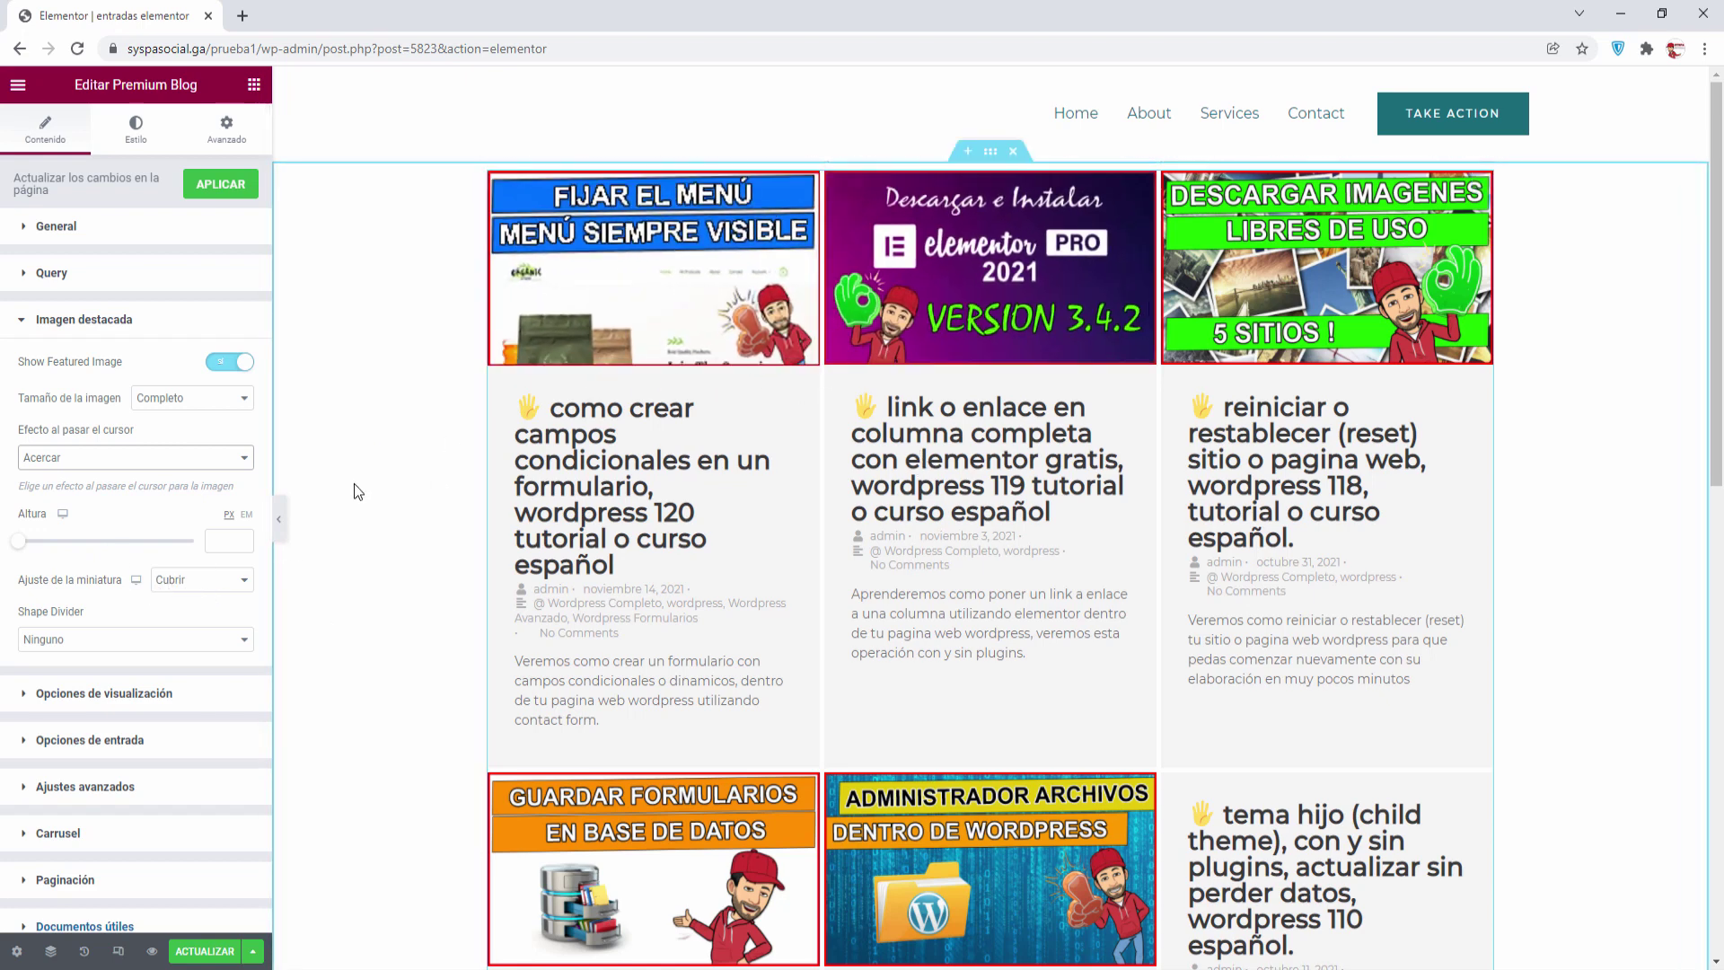
- Try centred alignment in the blog widget's display options and set it back to Izquierda
left_click(25, 697)
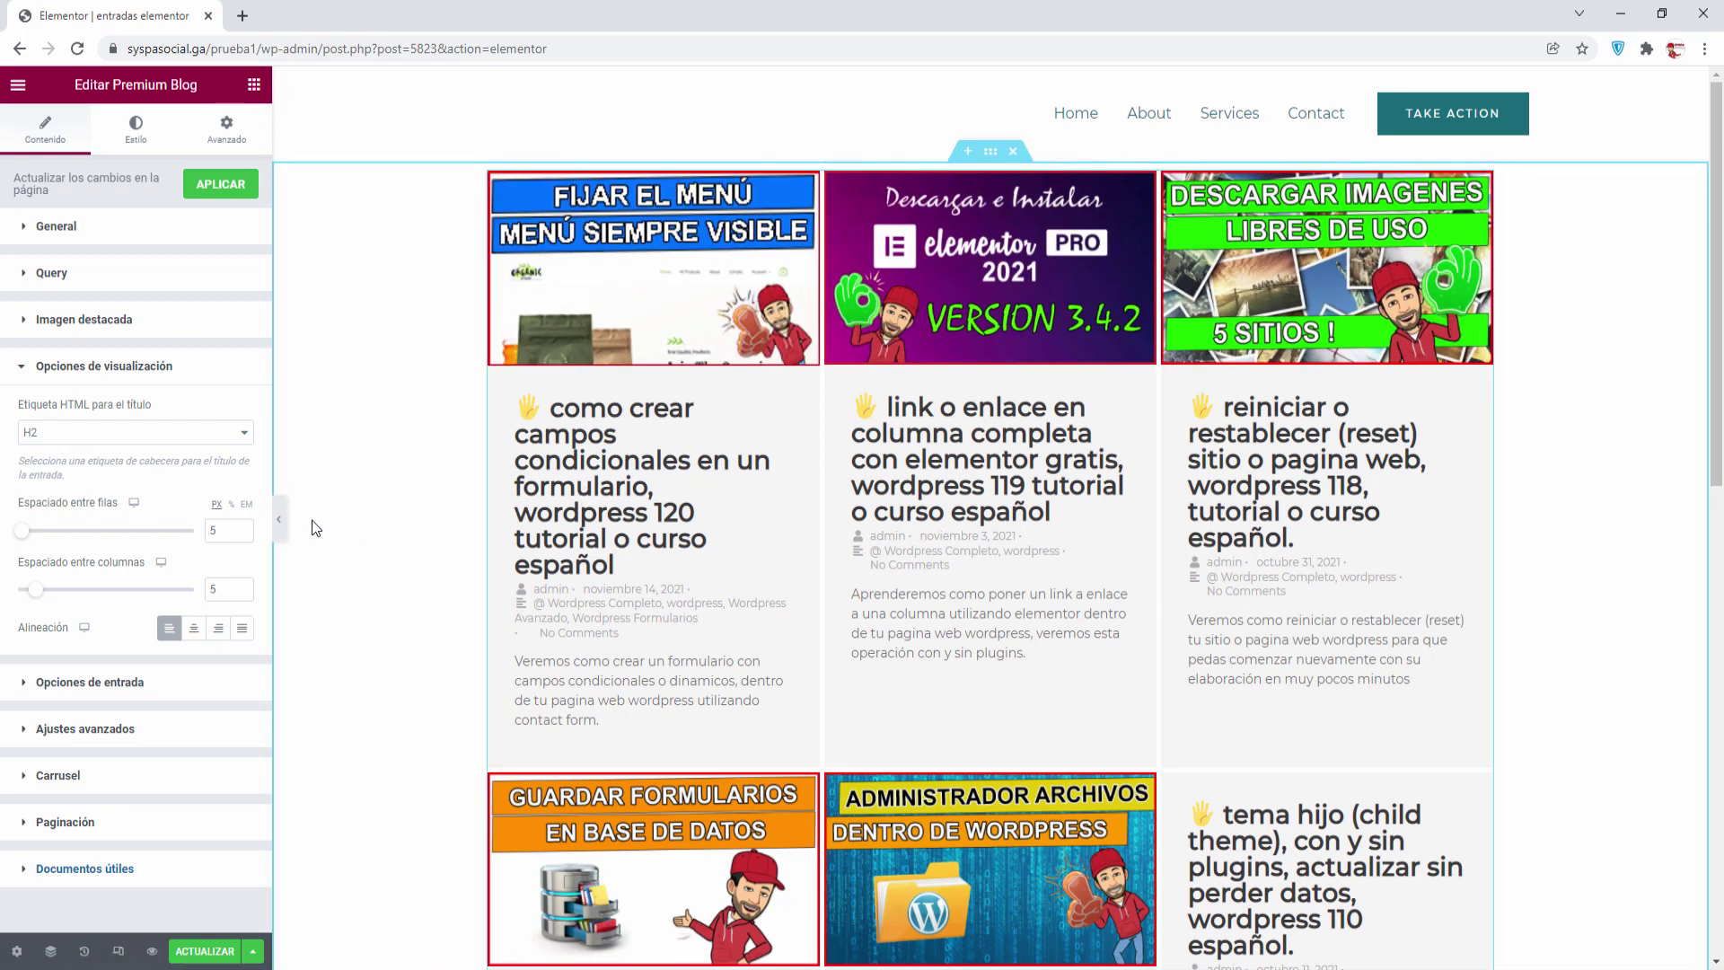
left_click(192, 634)
left_click(176, 634)
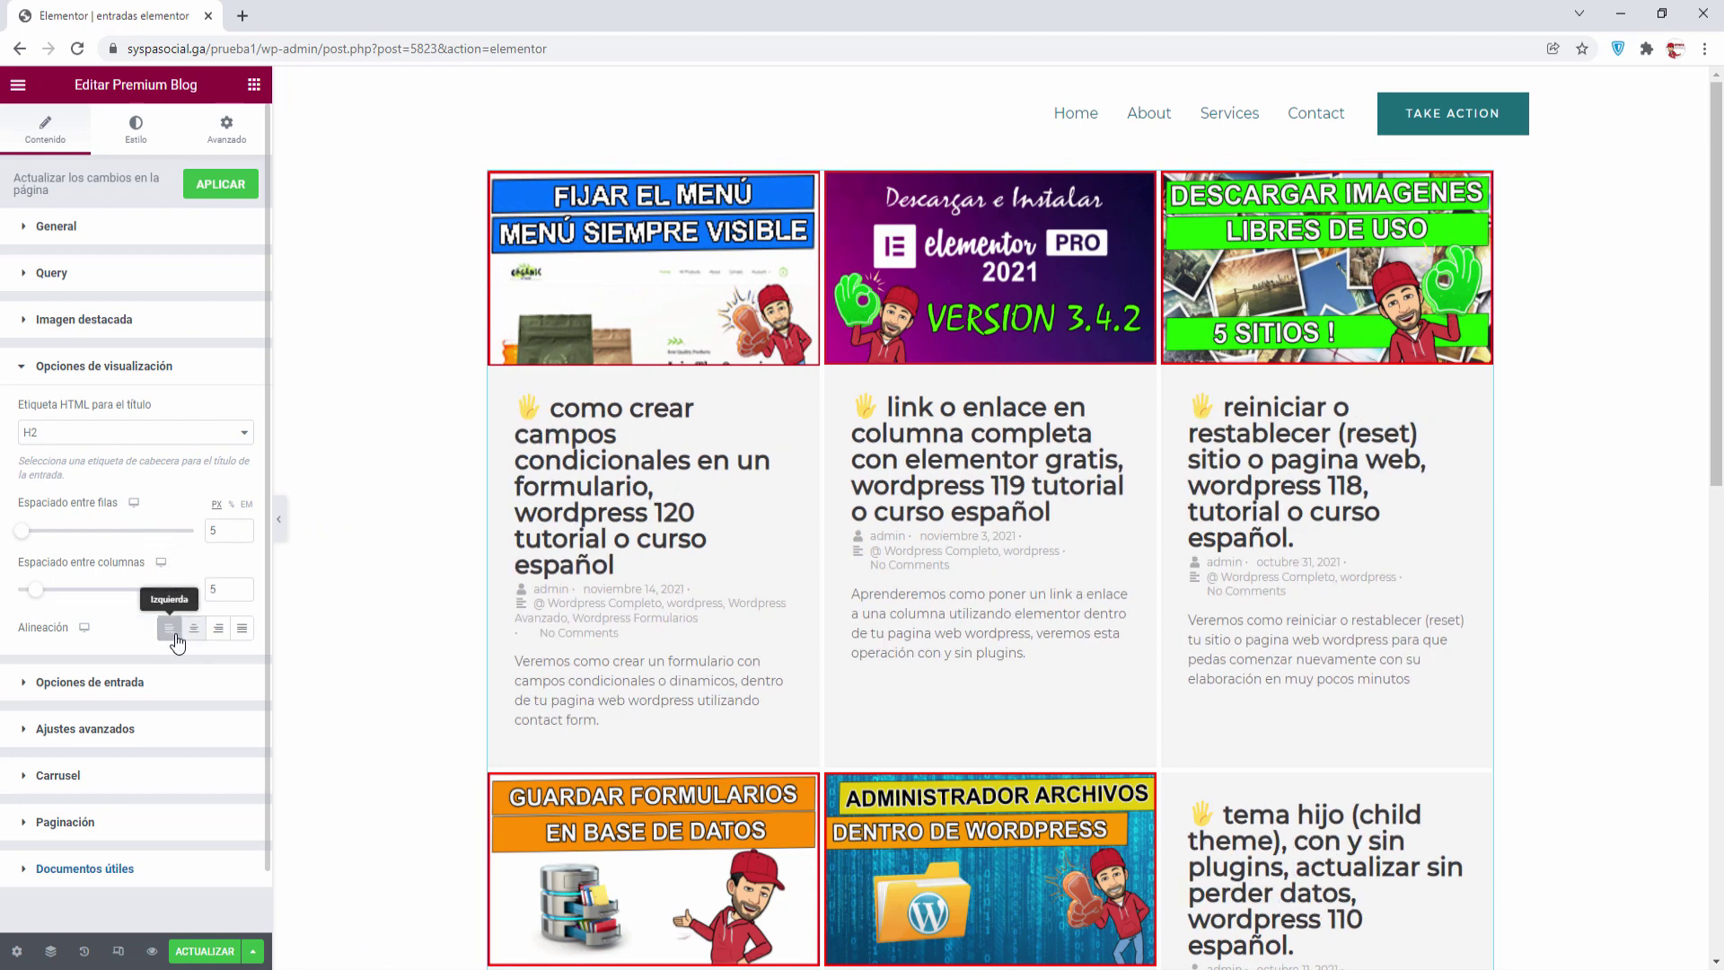
- Hide the author, date, category and comment meta in the blog widget's post options
left_click(30, 684)
scroll(141, 545, "down", 2)
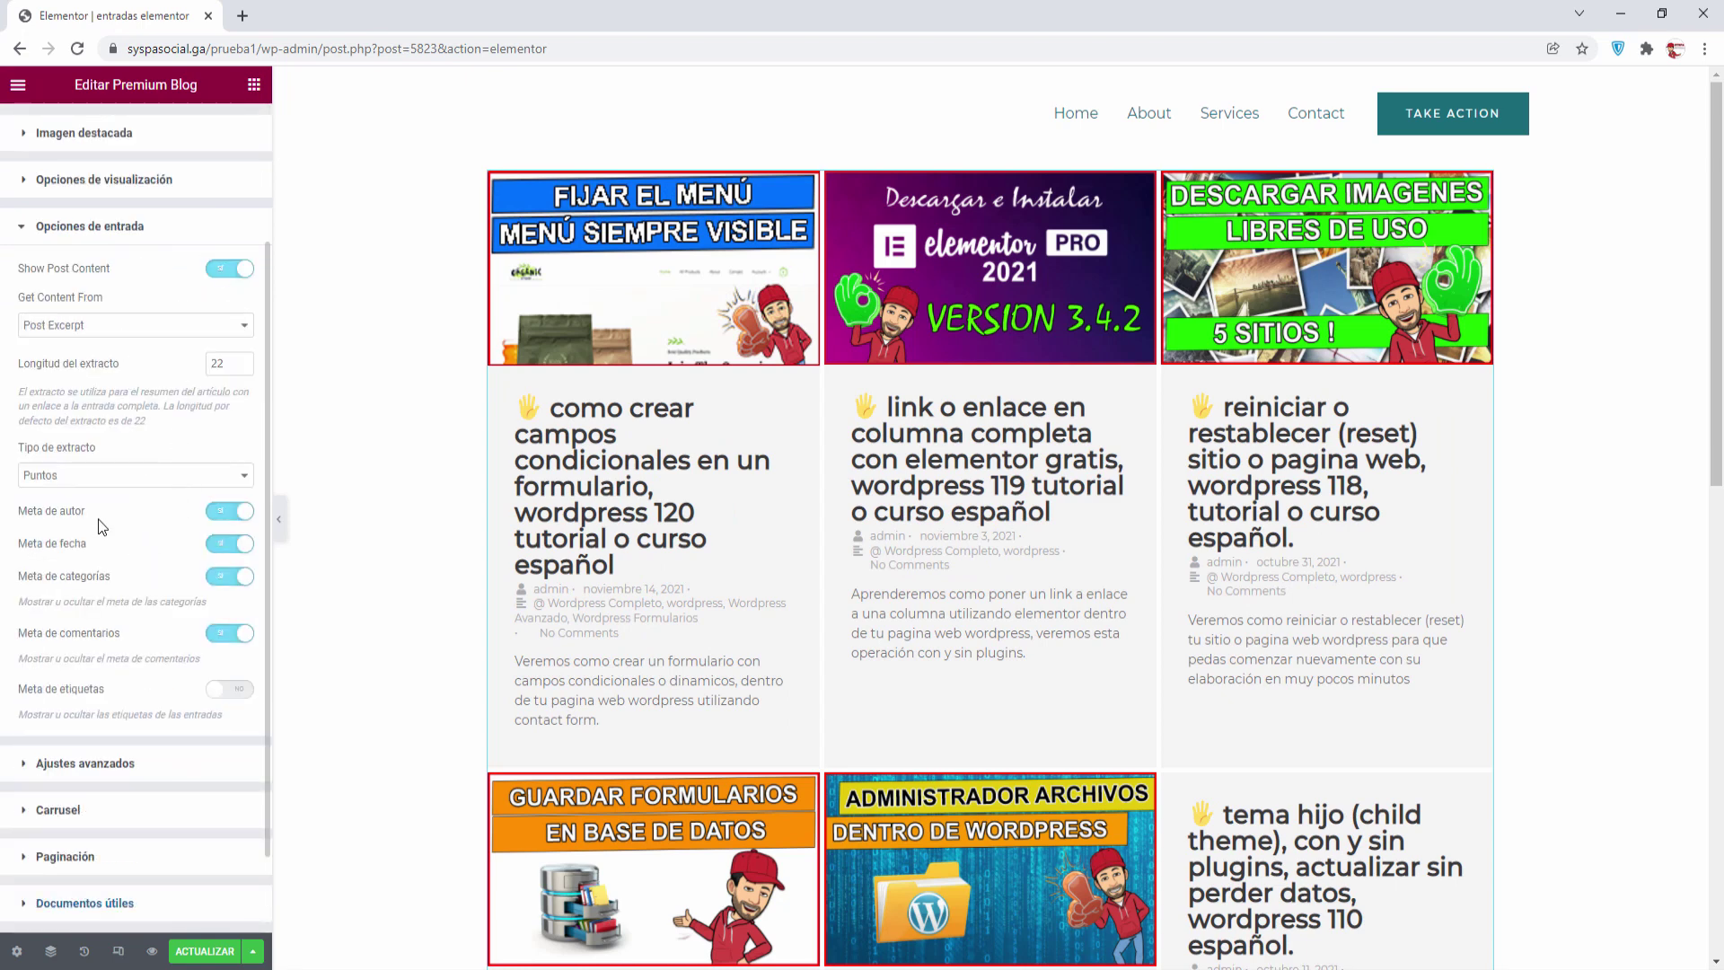
left_click(220, 514)
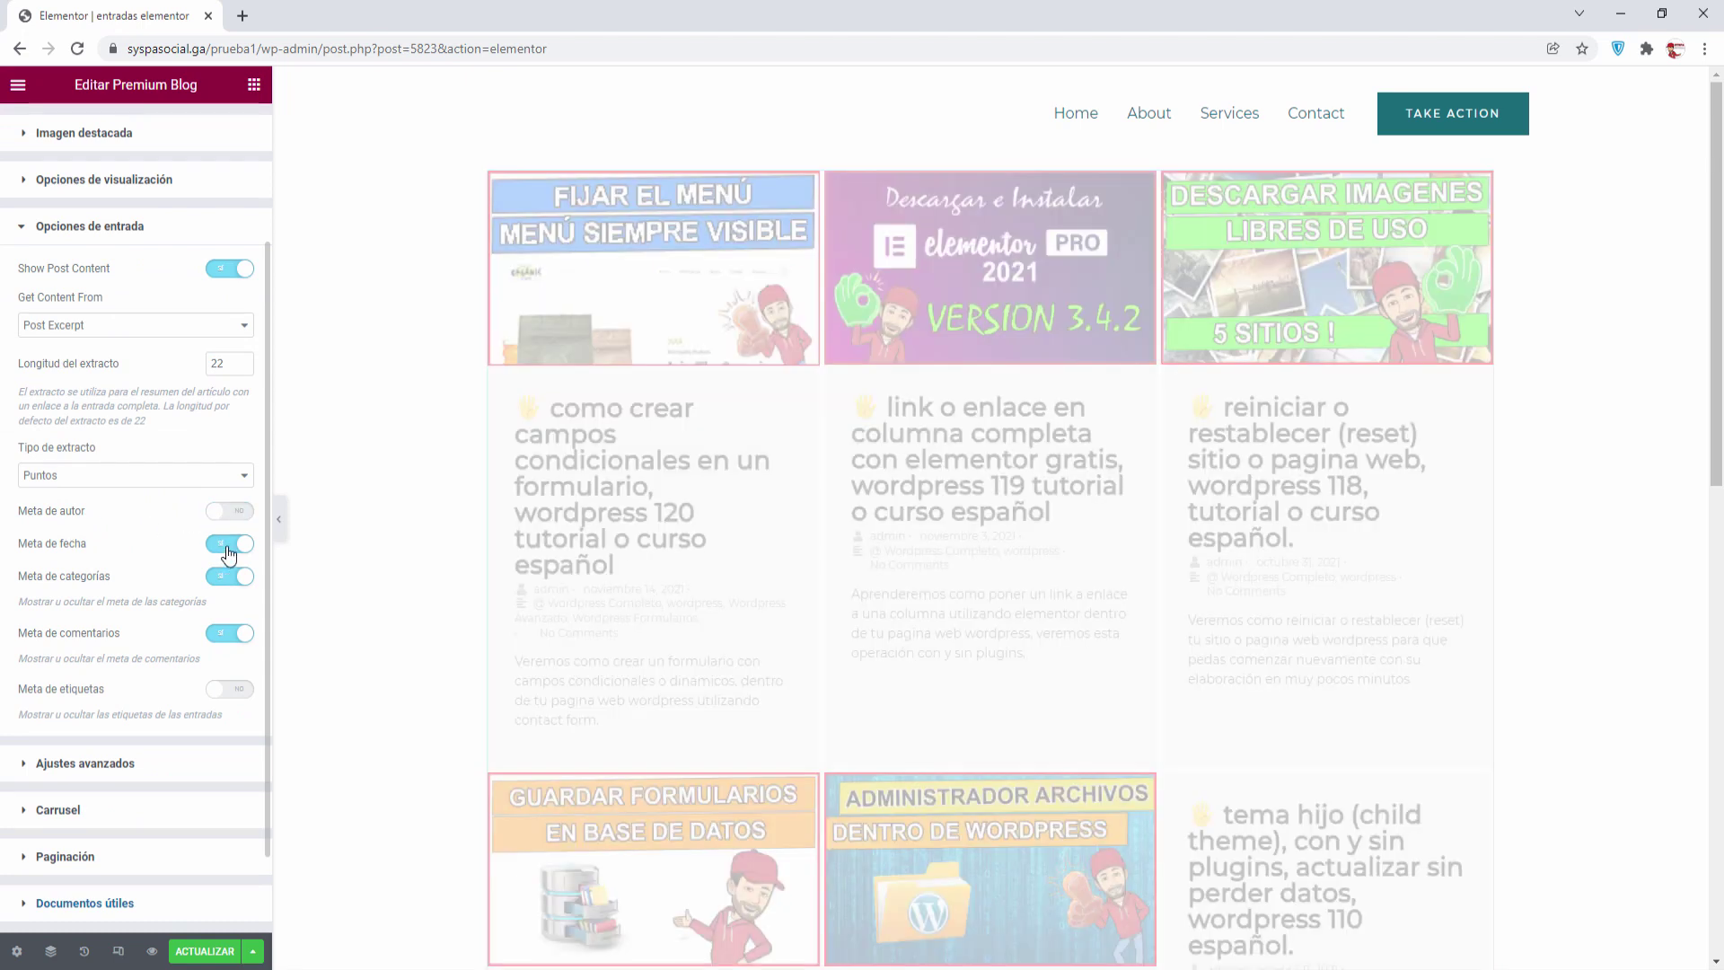
left_click(229, 545)
left_click(229, 577)
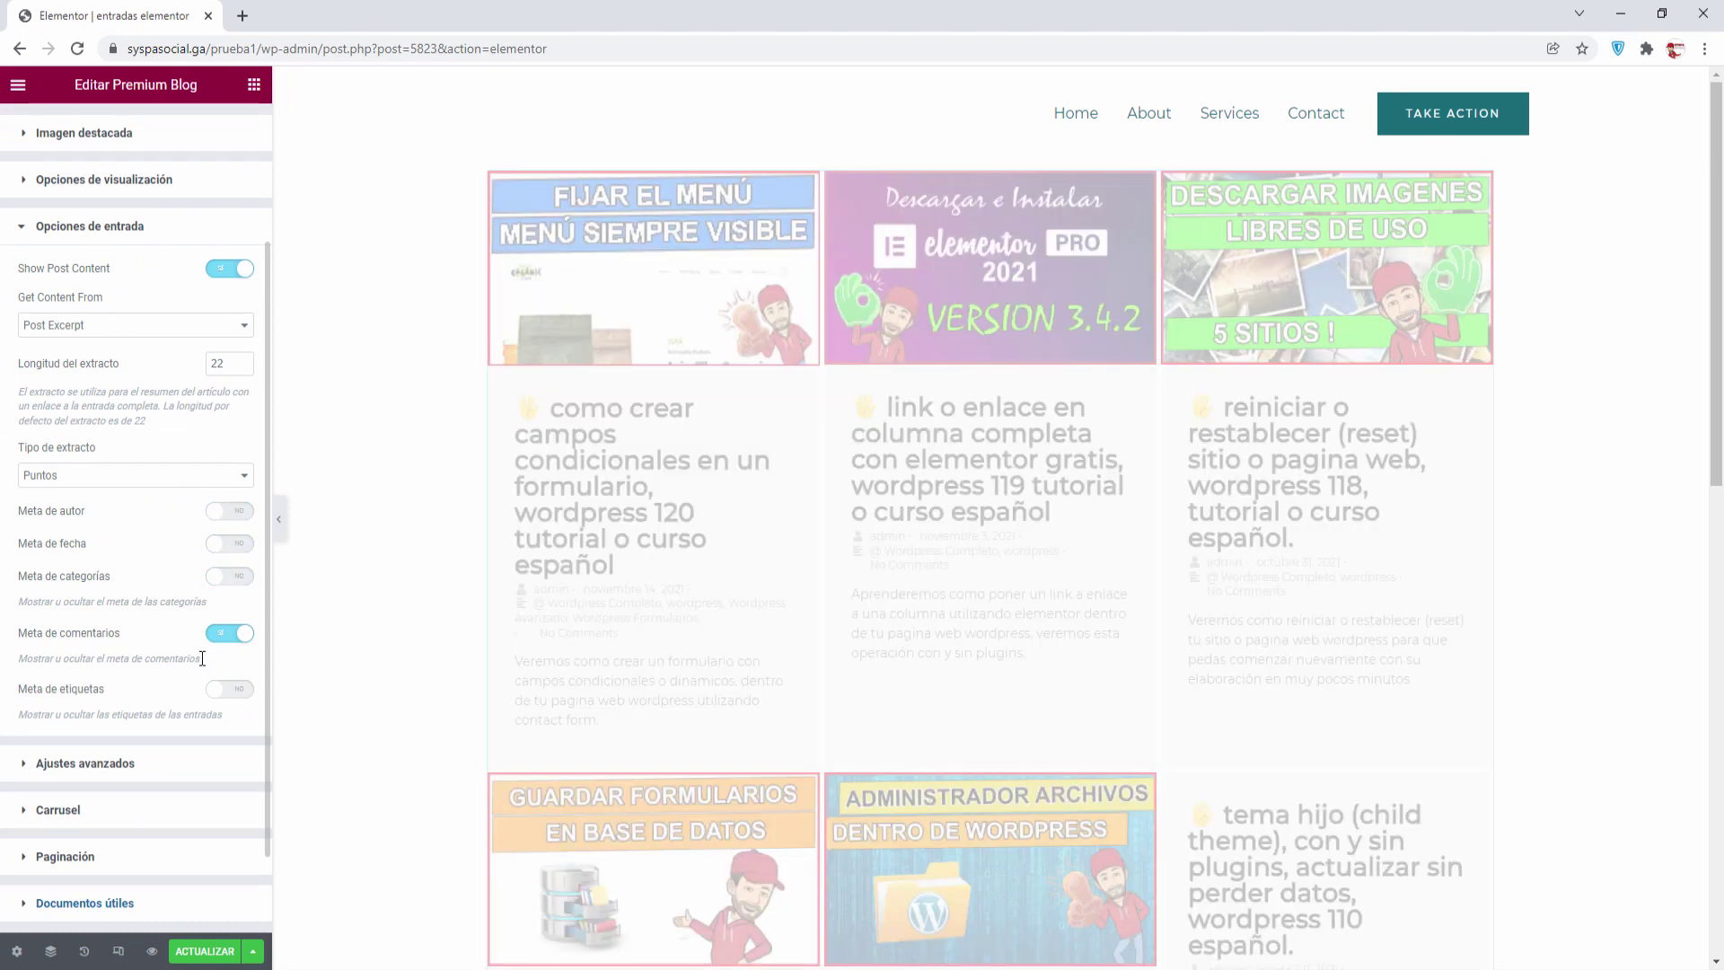
left_click(229, 633)
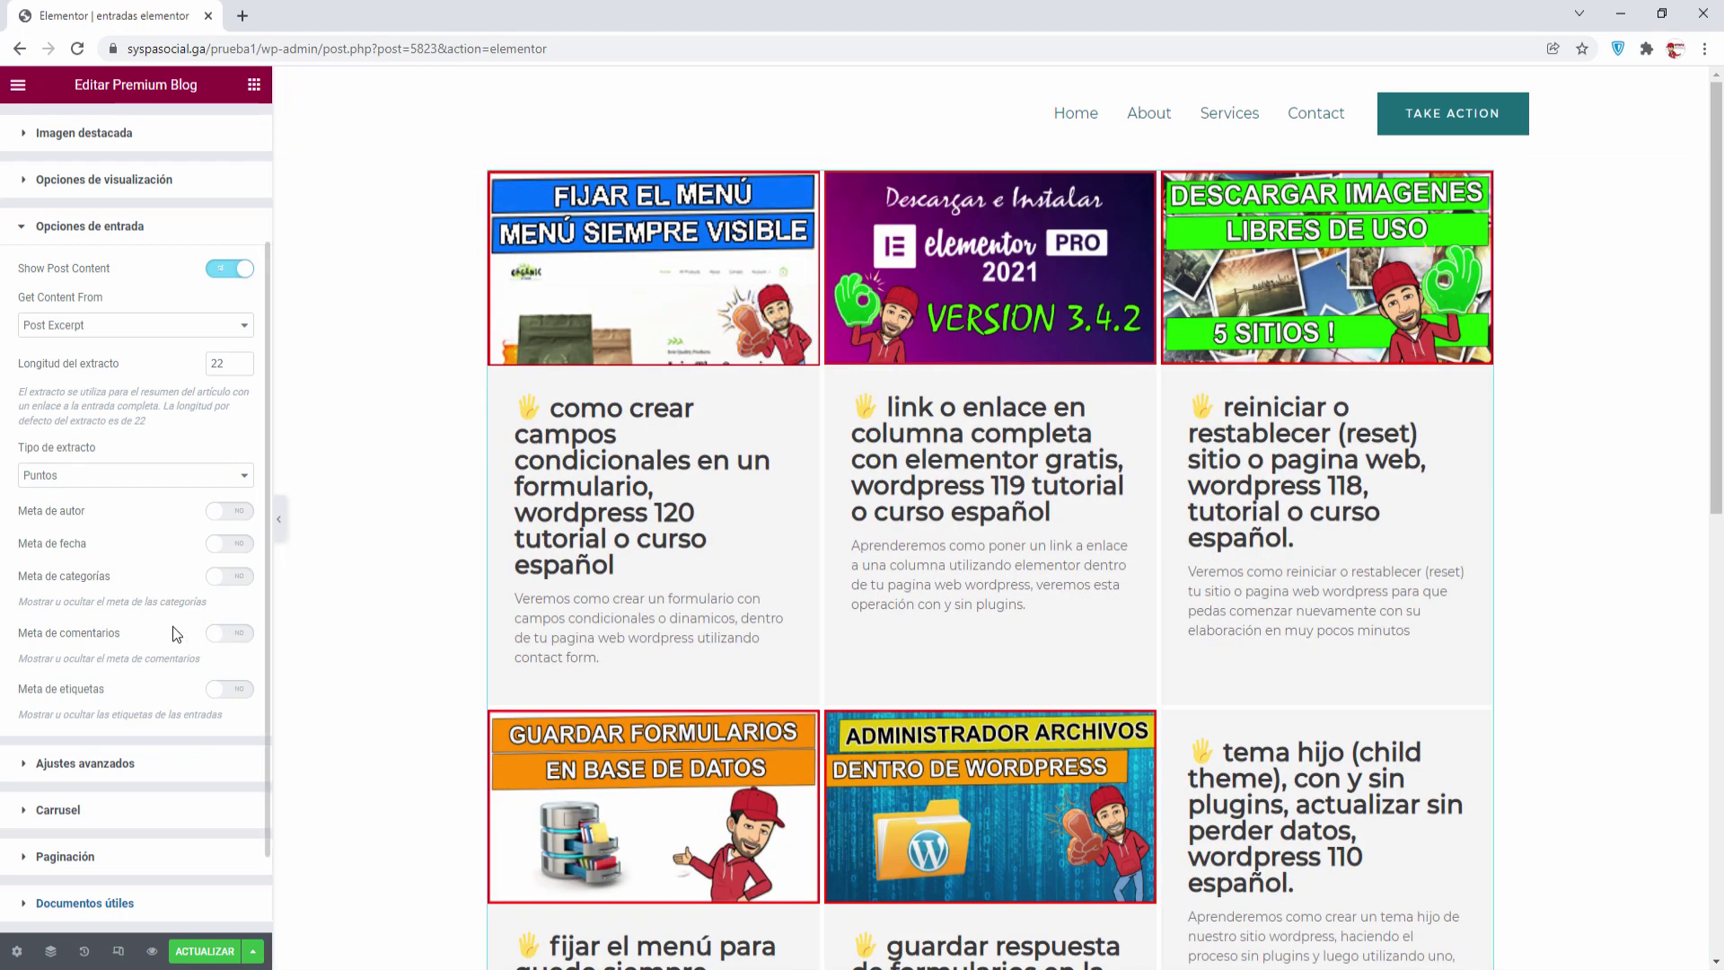
- Turn on Filtrar pestañas in the blog widget's advanced settings
scroll(173, 627, "down", 2)
left_click(34, 670)
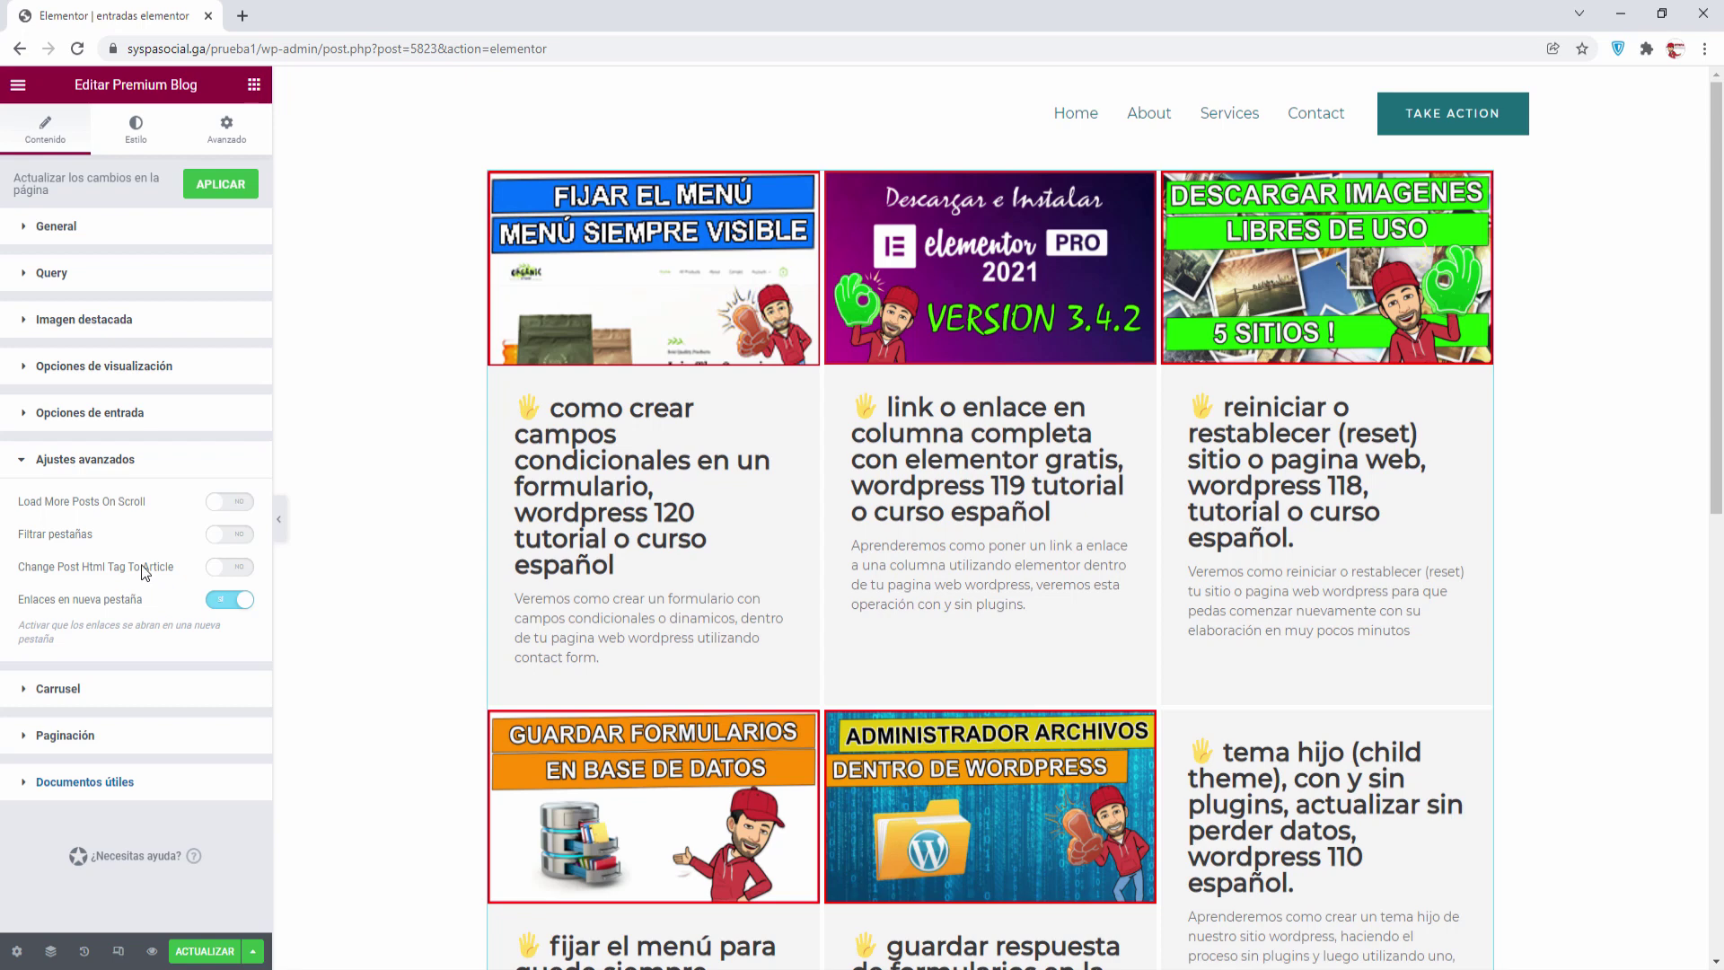
left_click(39, 539)
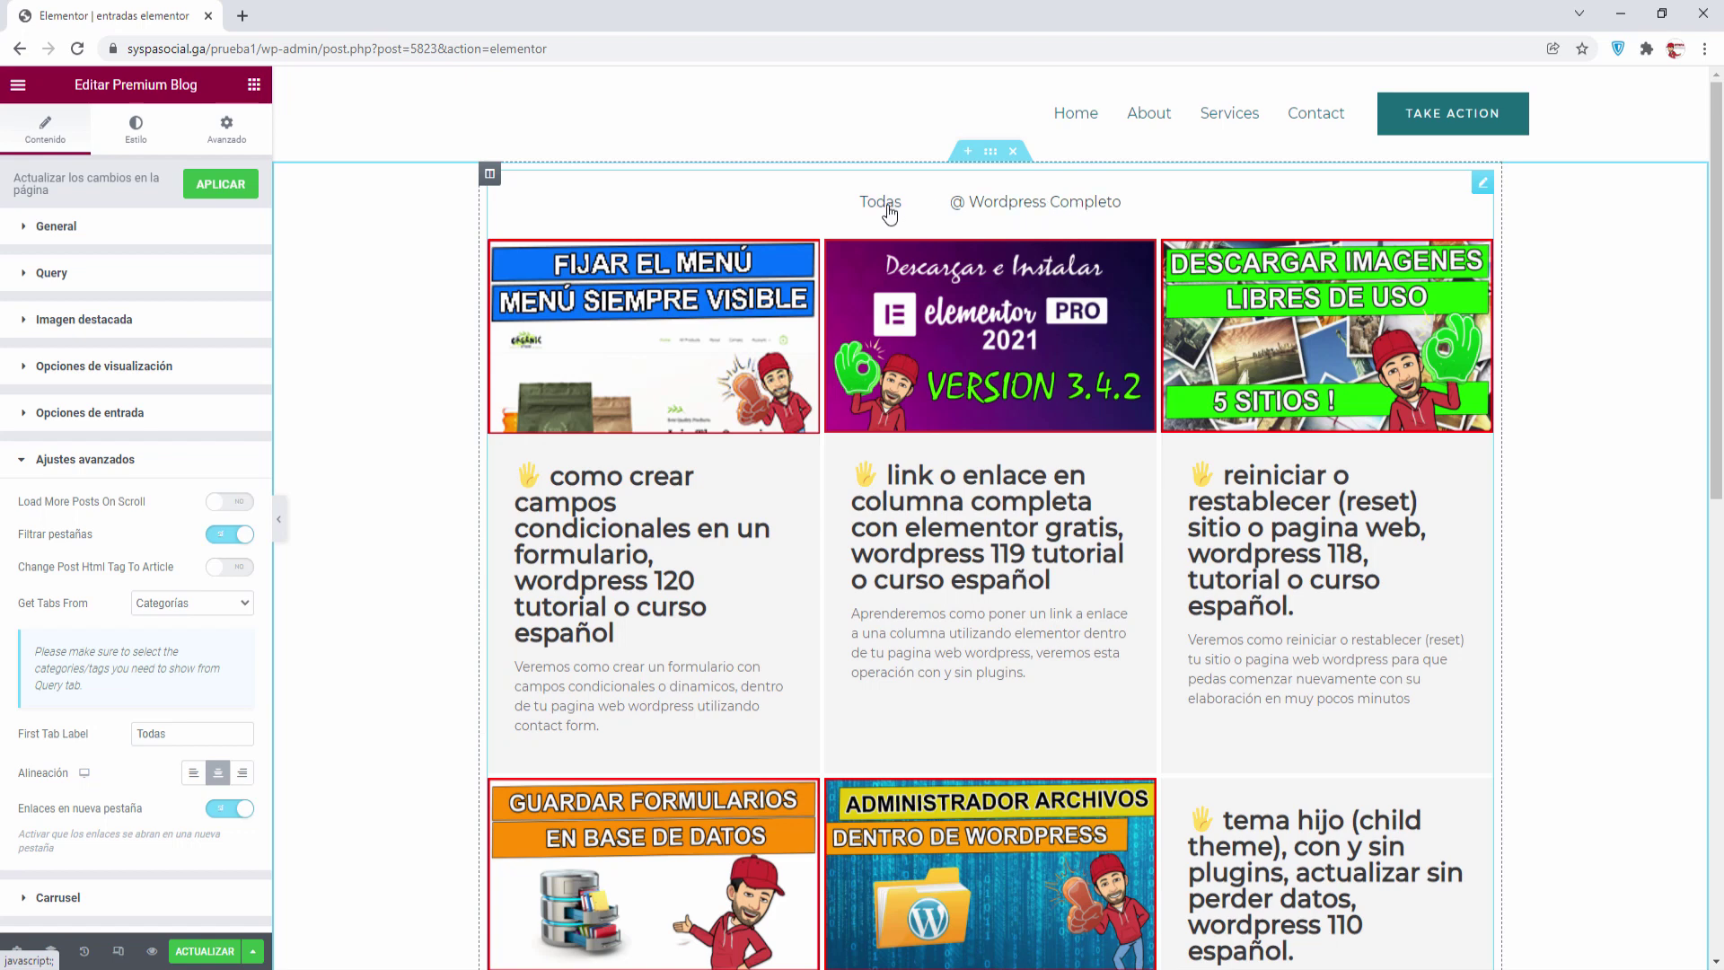
- Add Wordpress Avanzado to the category filter in the blog widget's query settings
left_click(25, 274)
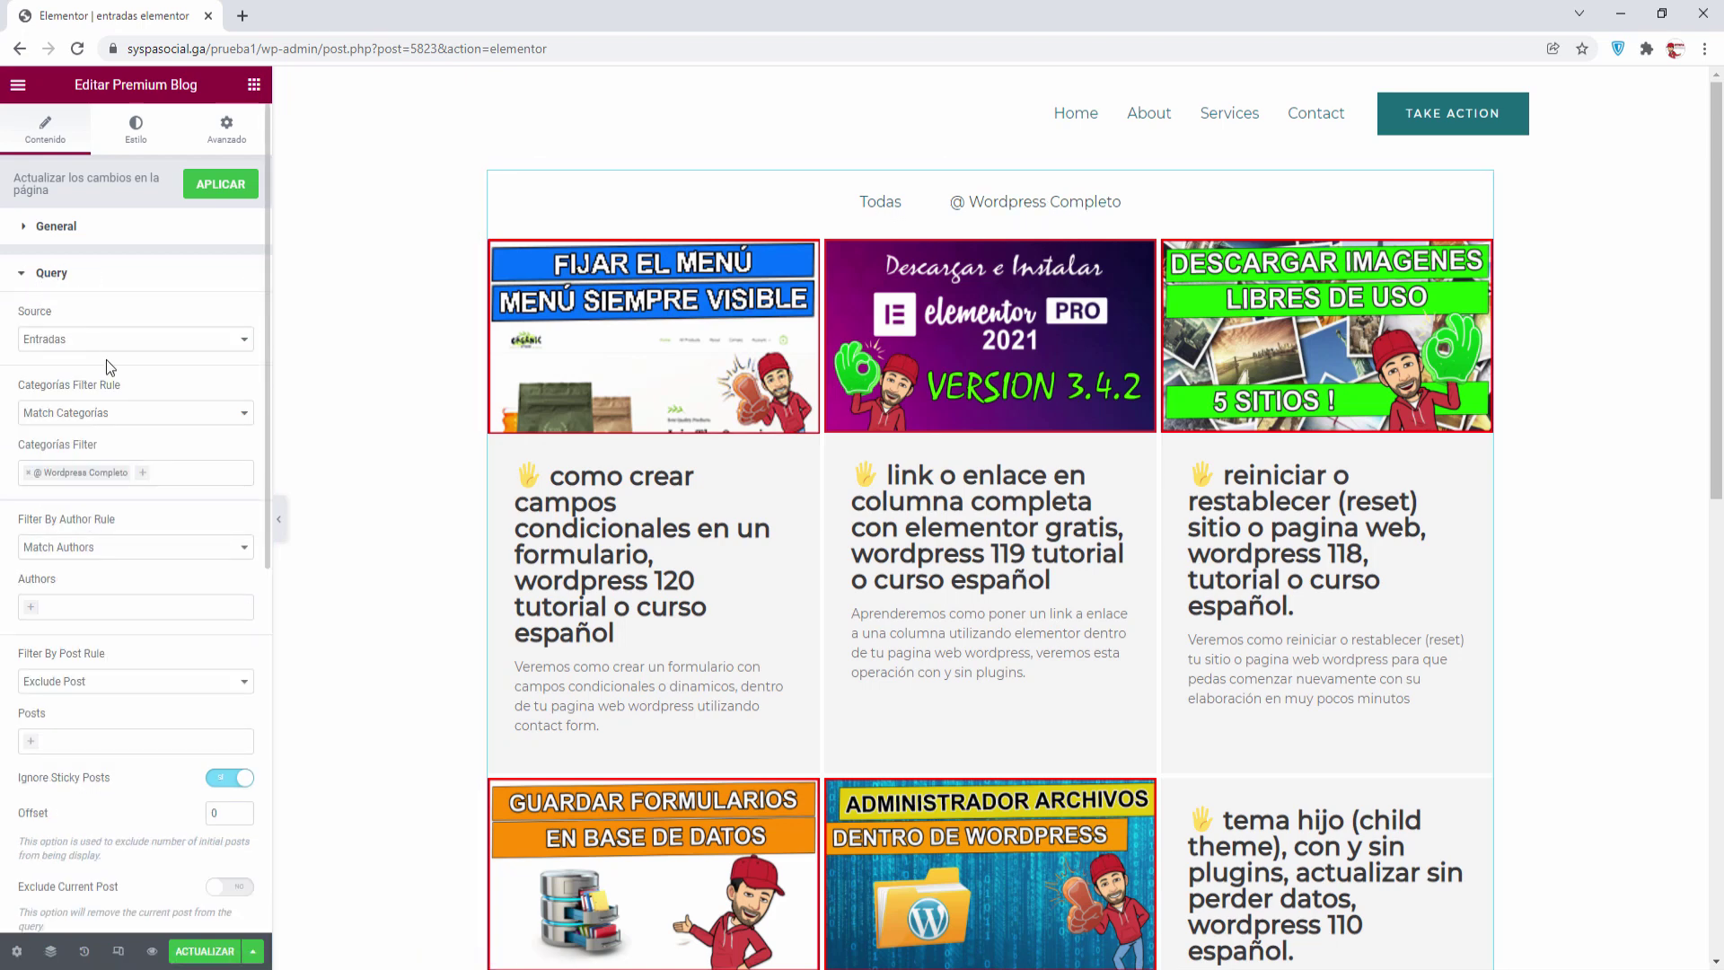
left_click(170, 473)
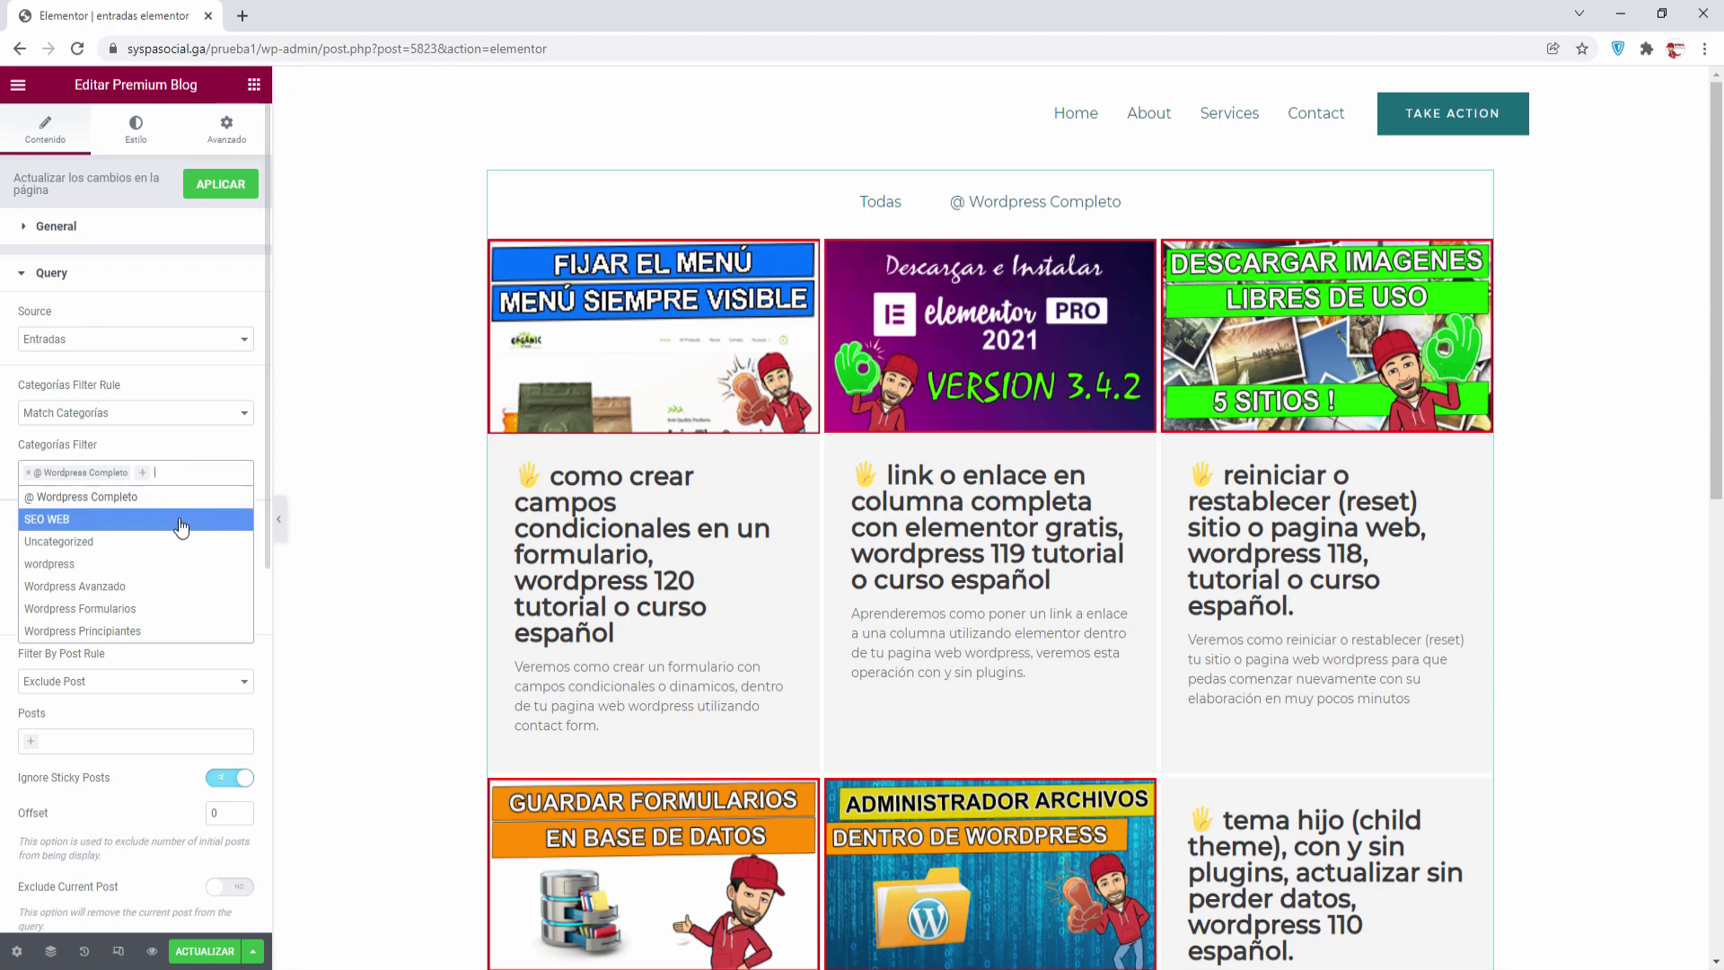
left_click(135, 586)
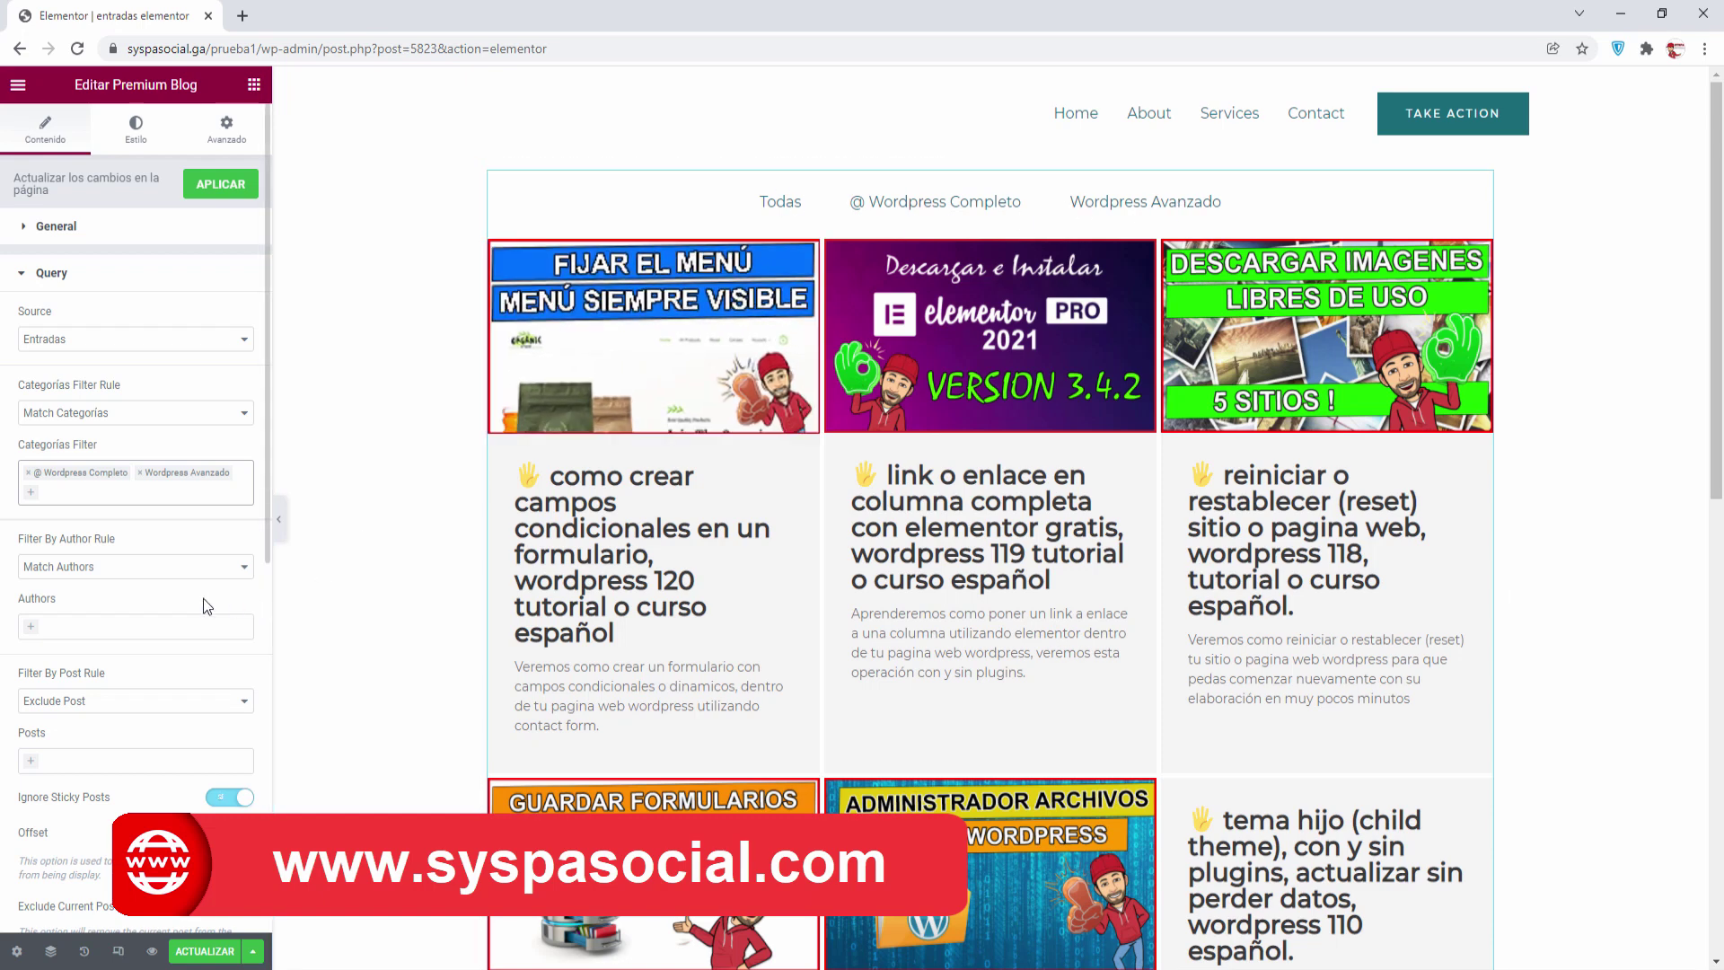
- Try left alignment for the filter tabs in the blog widget's advanced settings and set it back to Centro
scroll(205, 597, "down", 2)
scroll(211, 591, "down", 3)
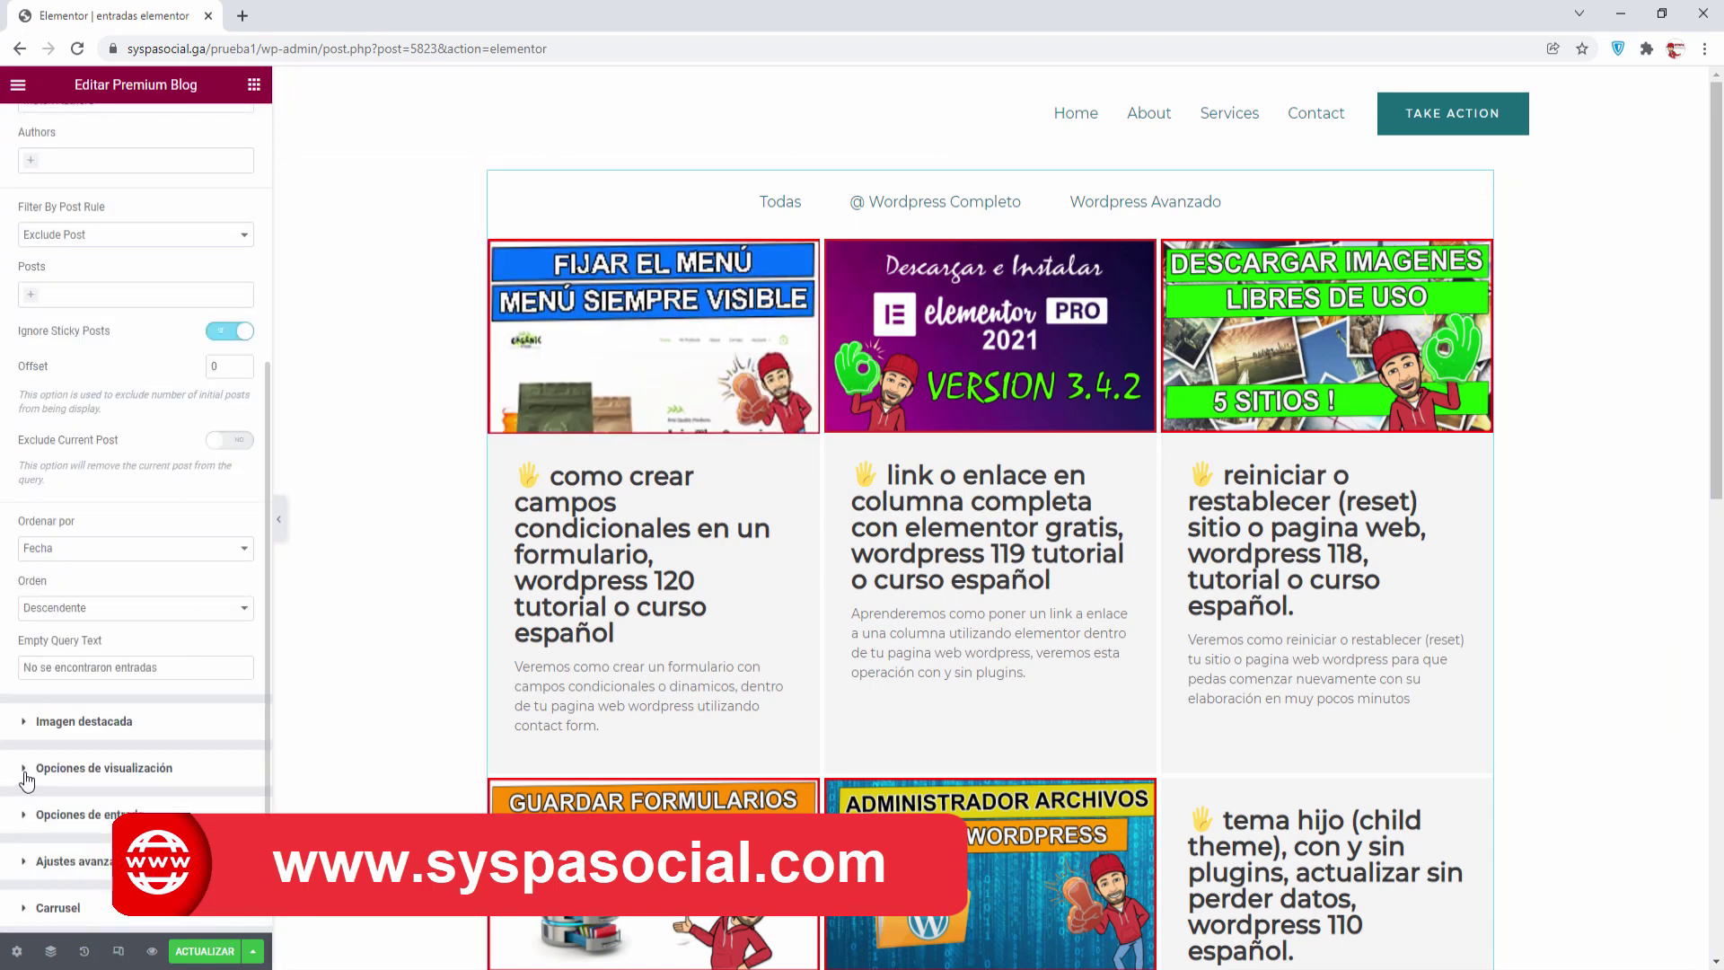
left_click(25, 815)
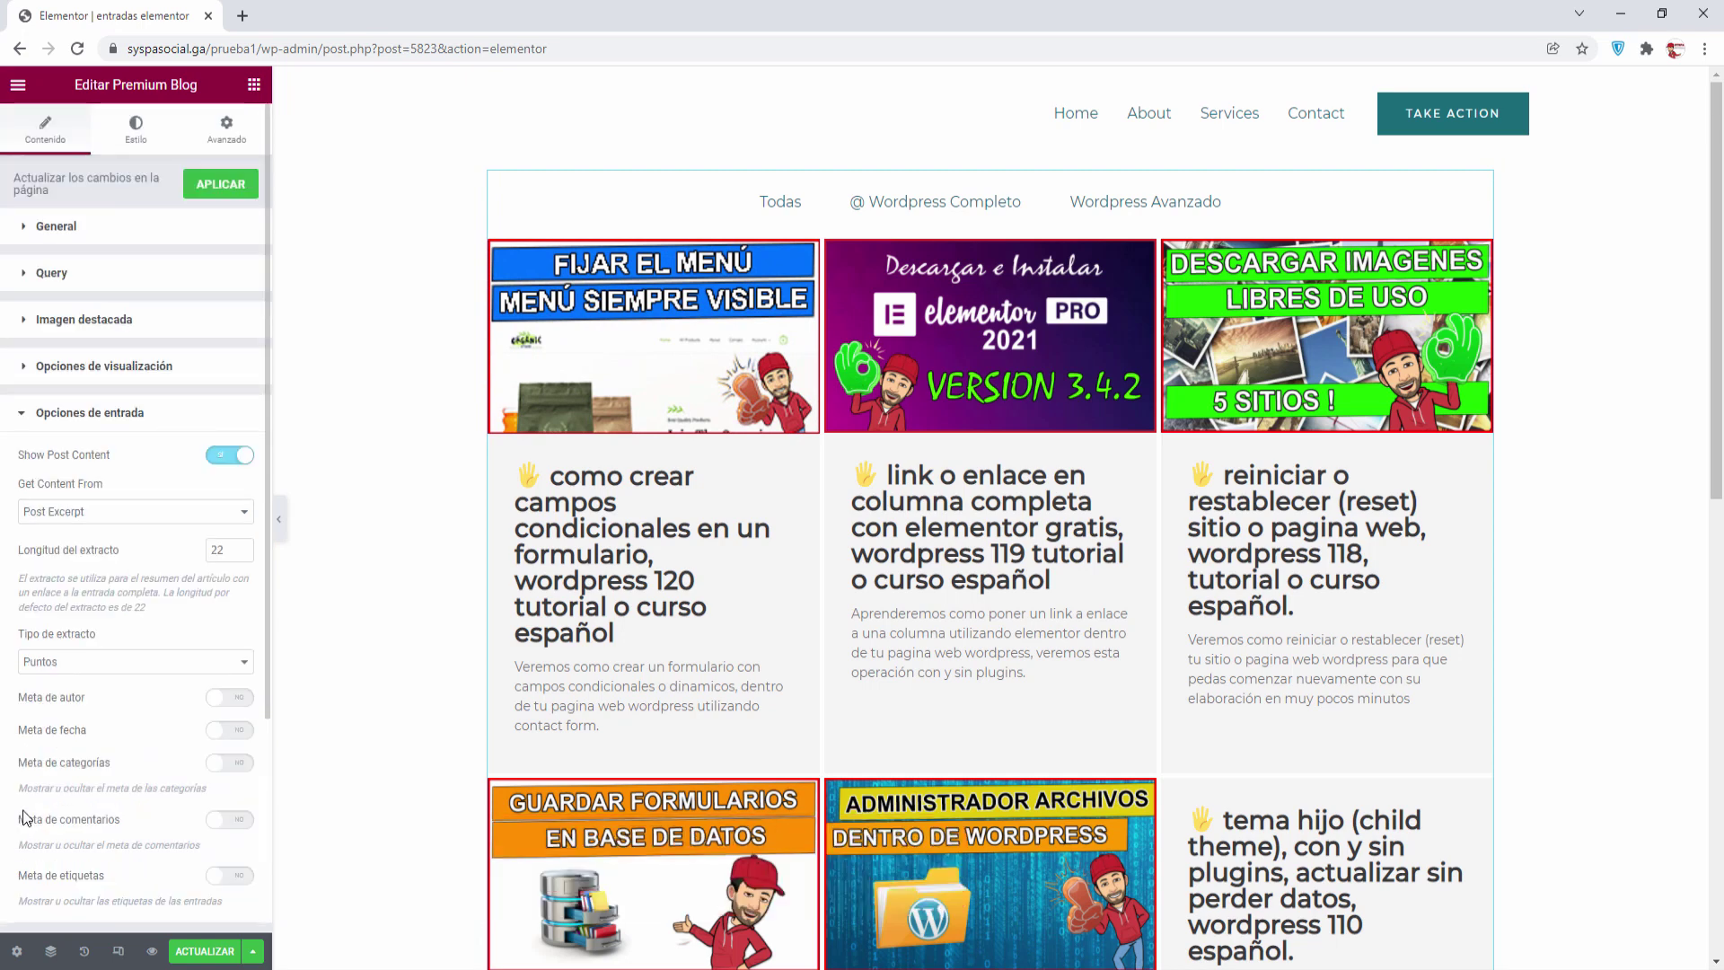
scroll(158, 501, "down", 2)
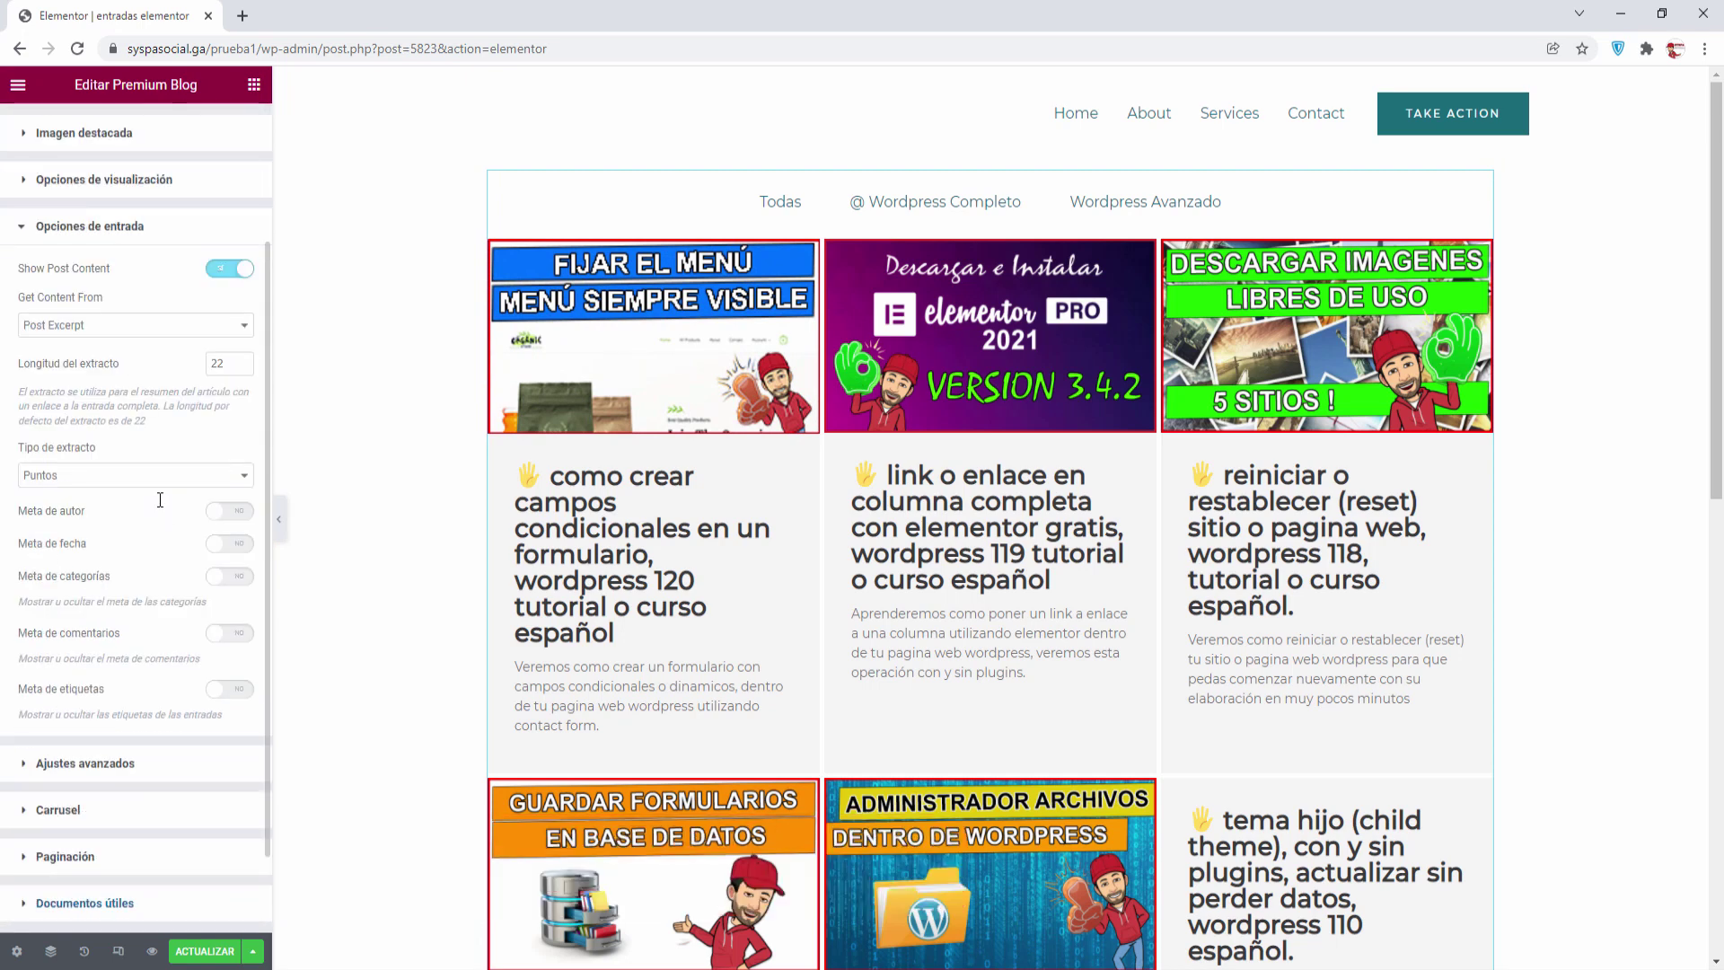
left_click(27, 764)
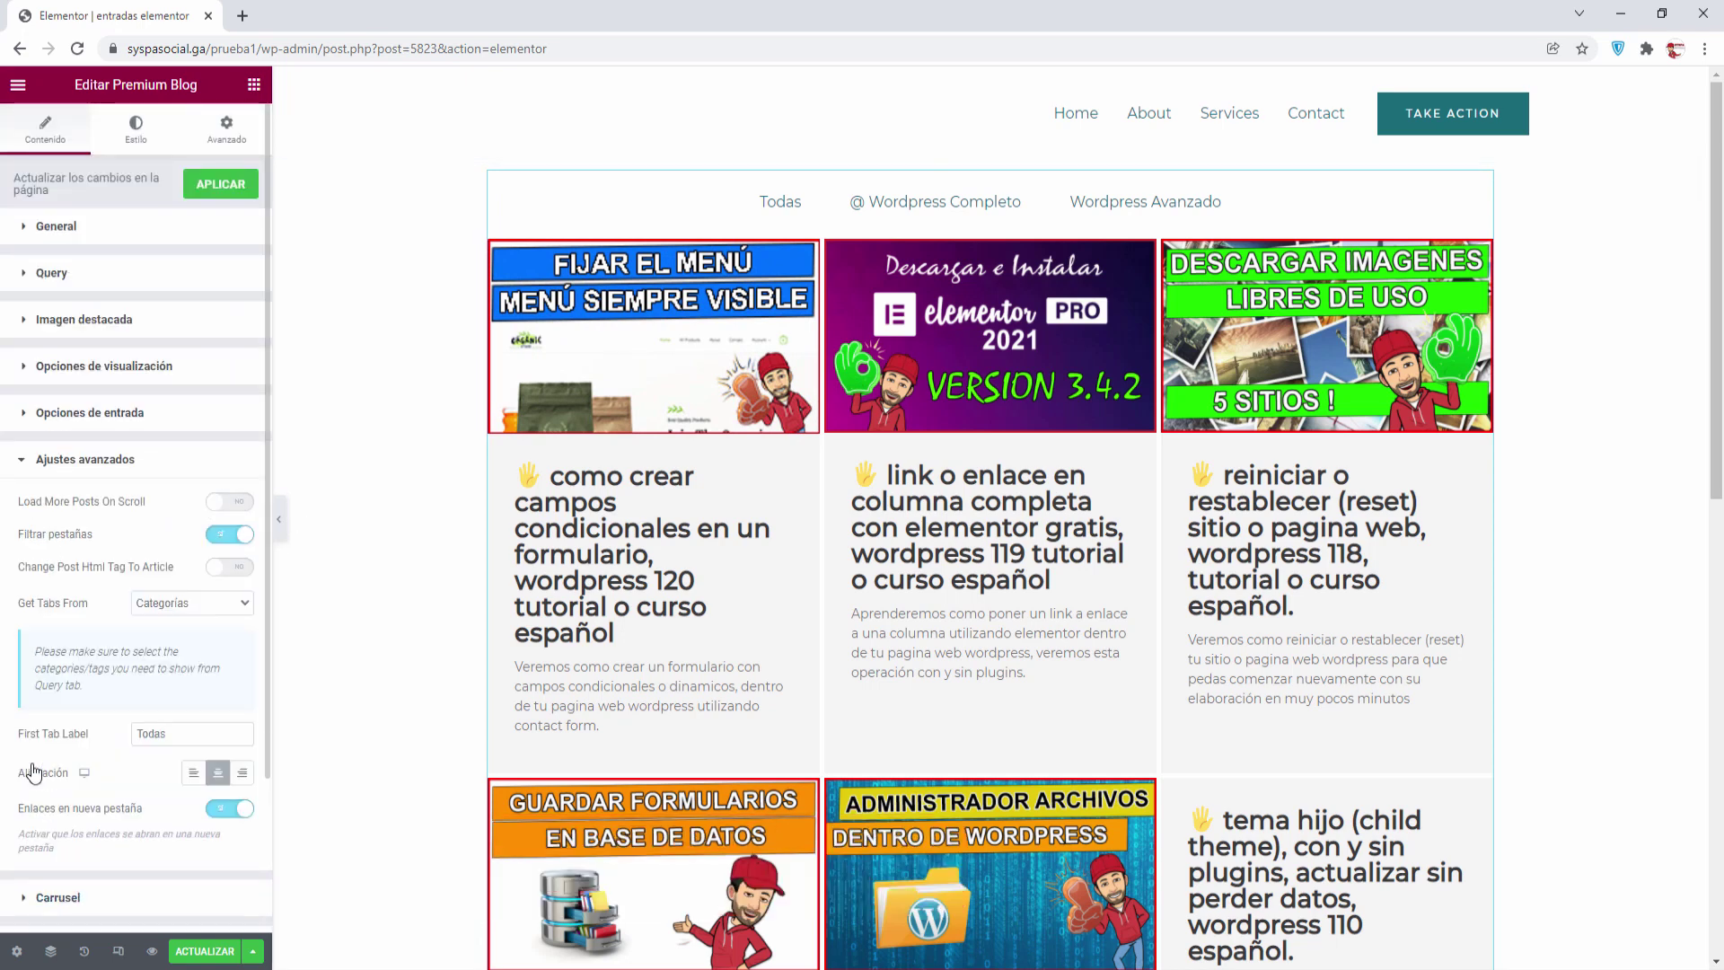
scroll(218, 538, "down", 1)
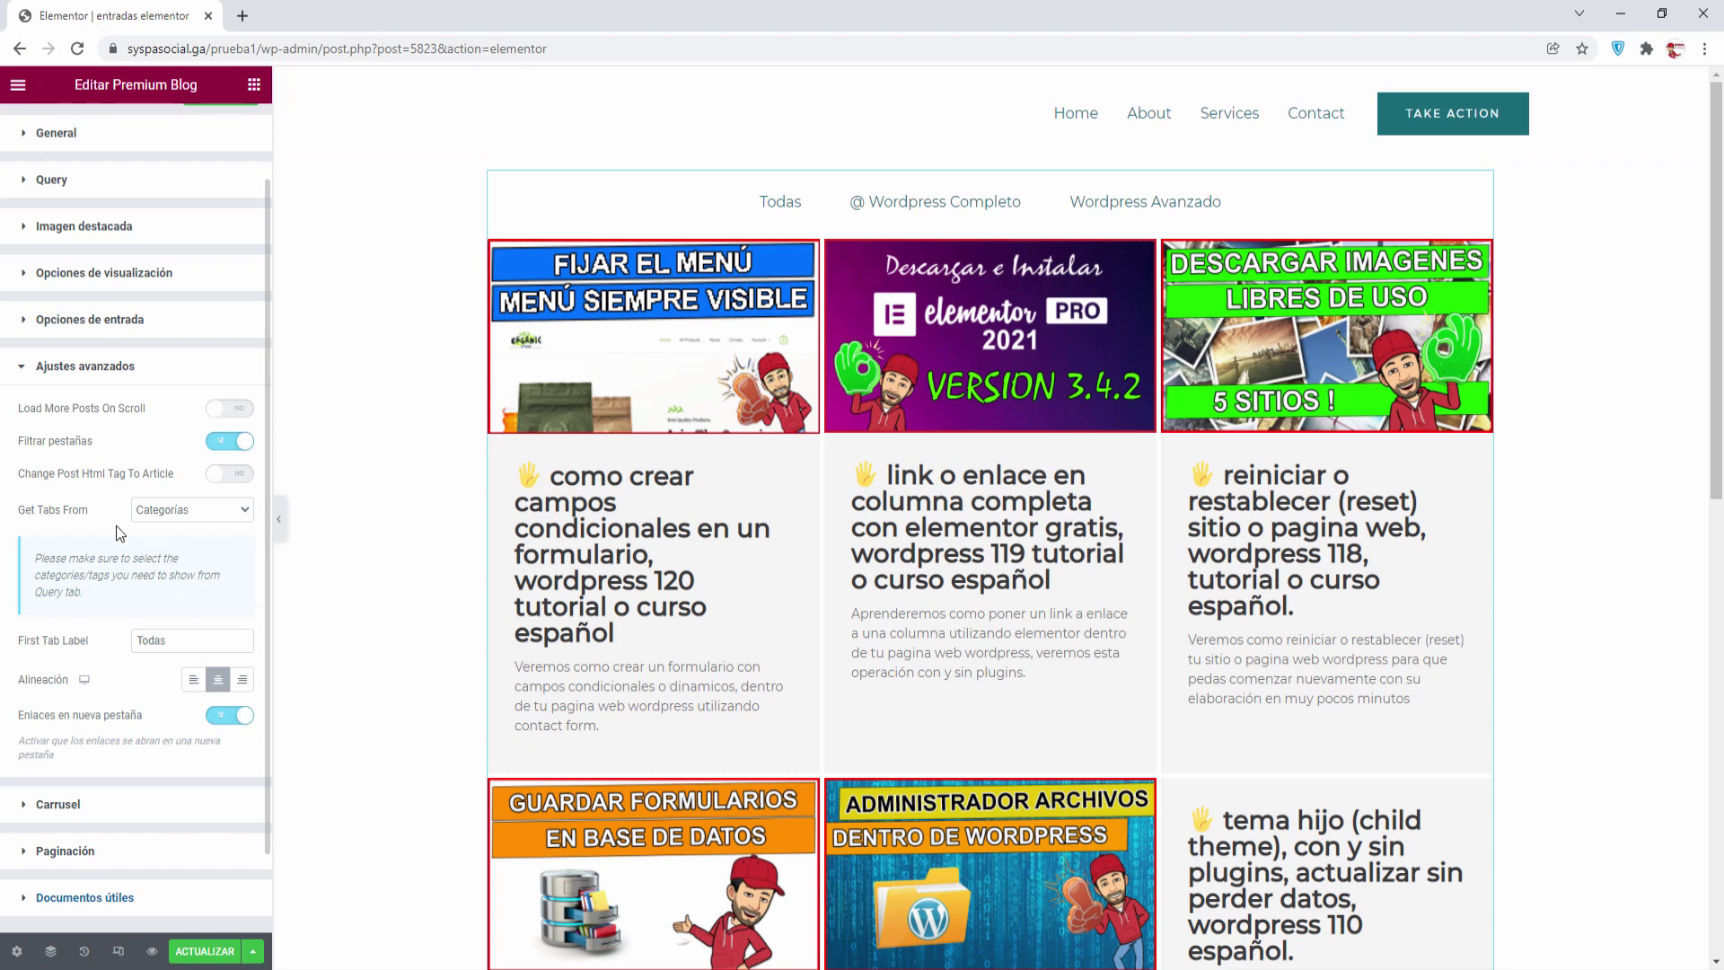
left_click(198, 510)
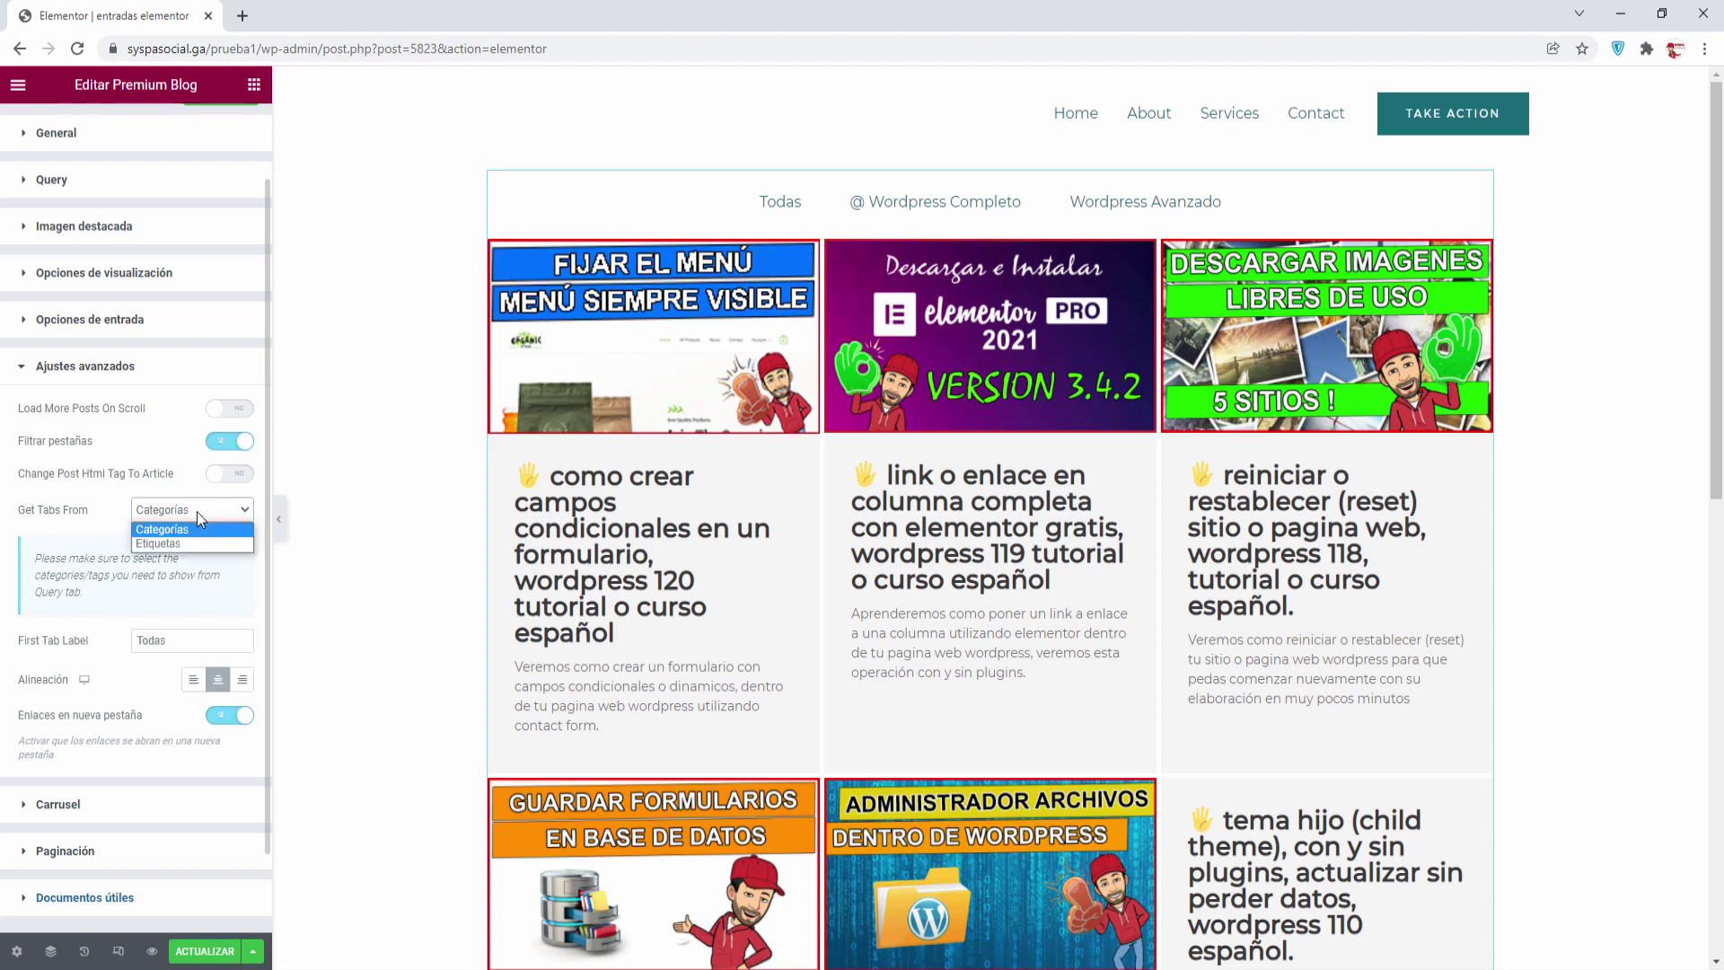
left_click(197, 511)
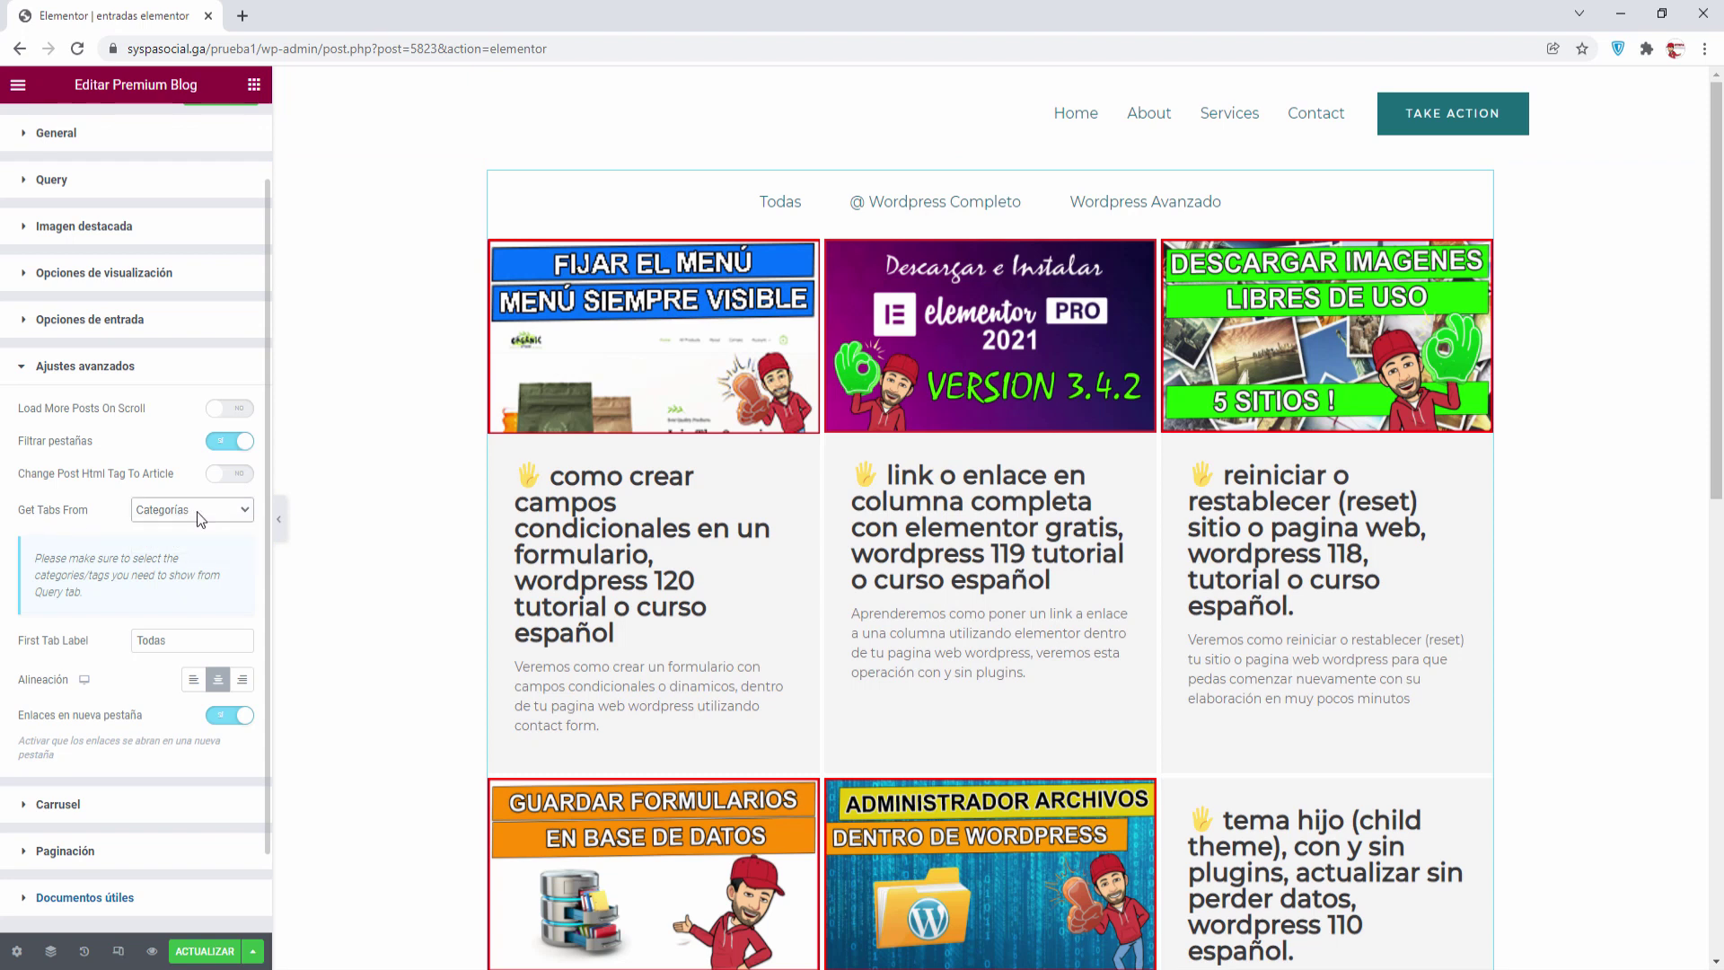
left_click(192, 680)
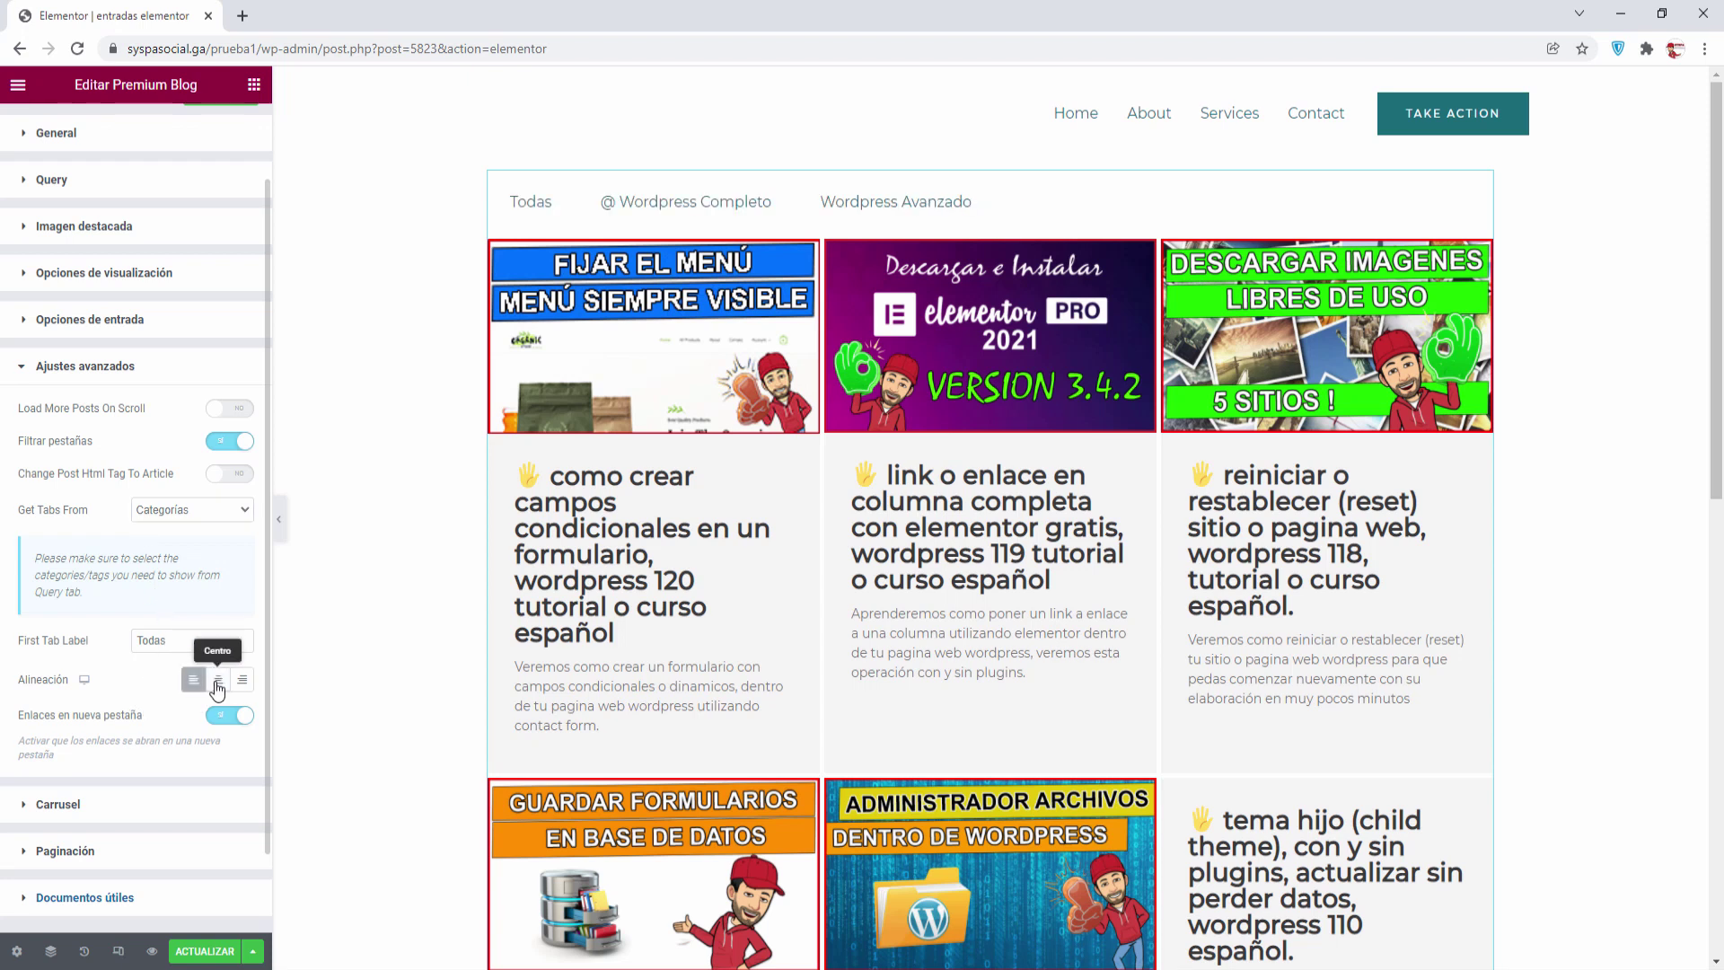
left_click(218, 684)
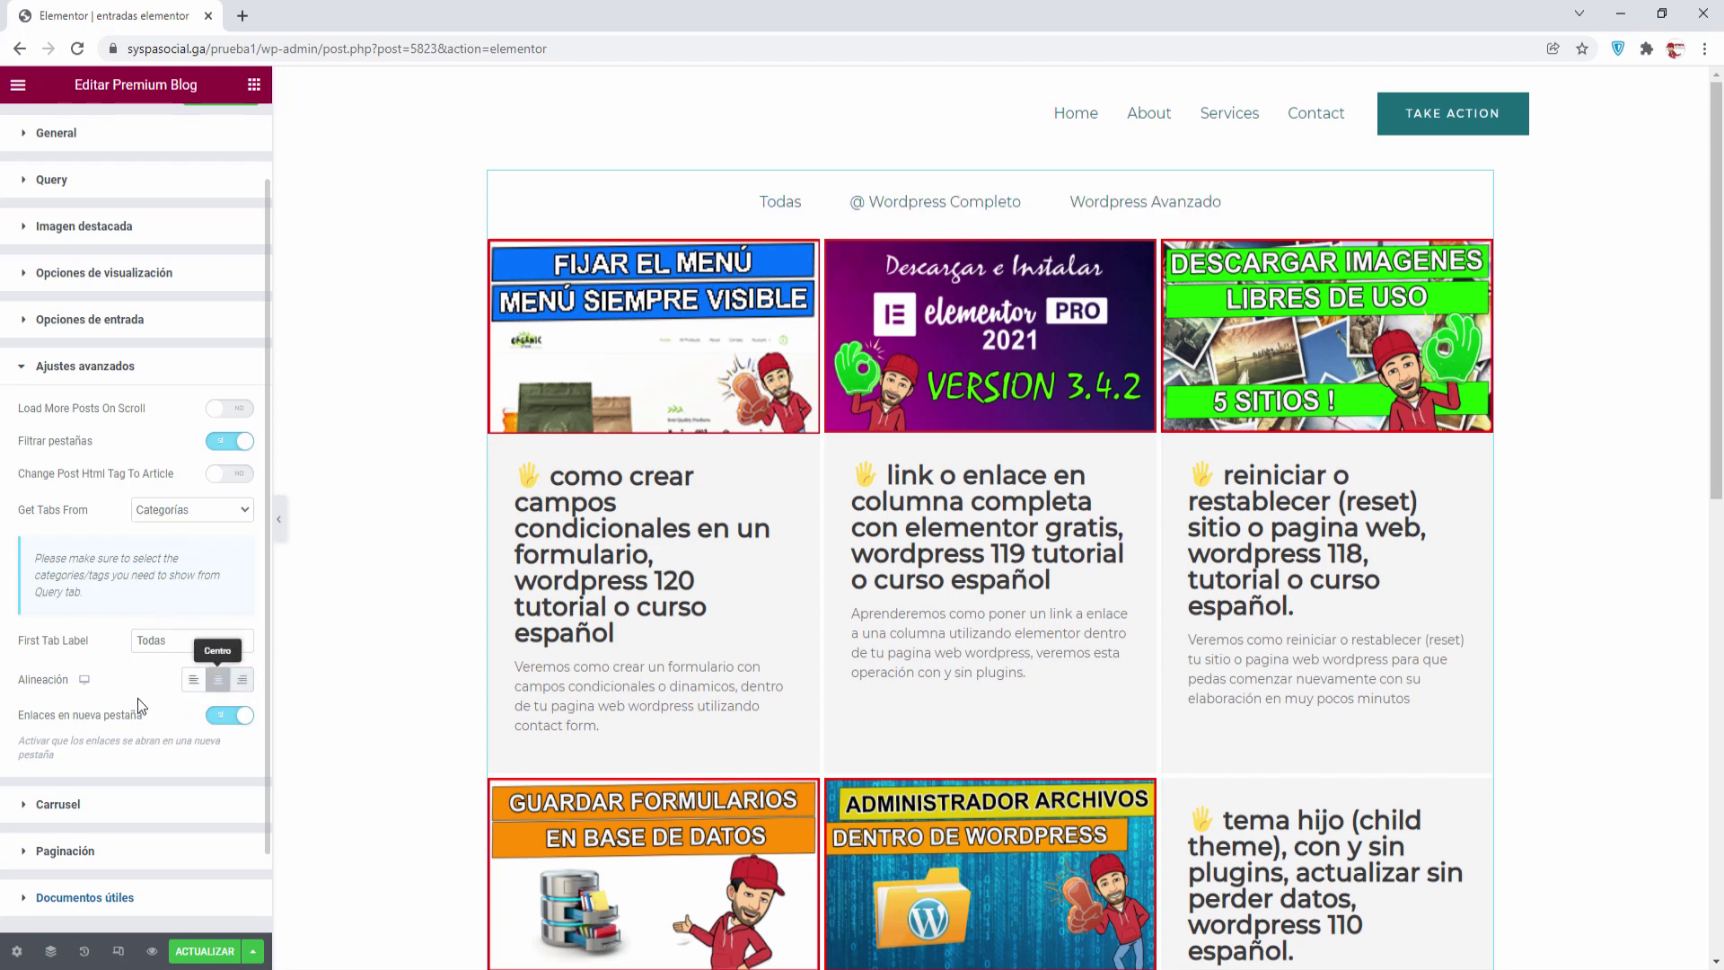
- Try the carousel display for the blog widget's posts and turn it off again
scroll(61, 648, "down", 1)
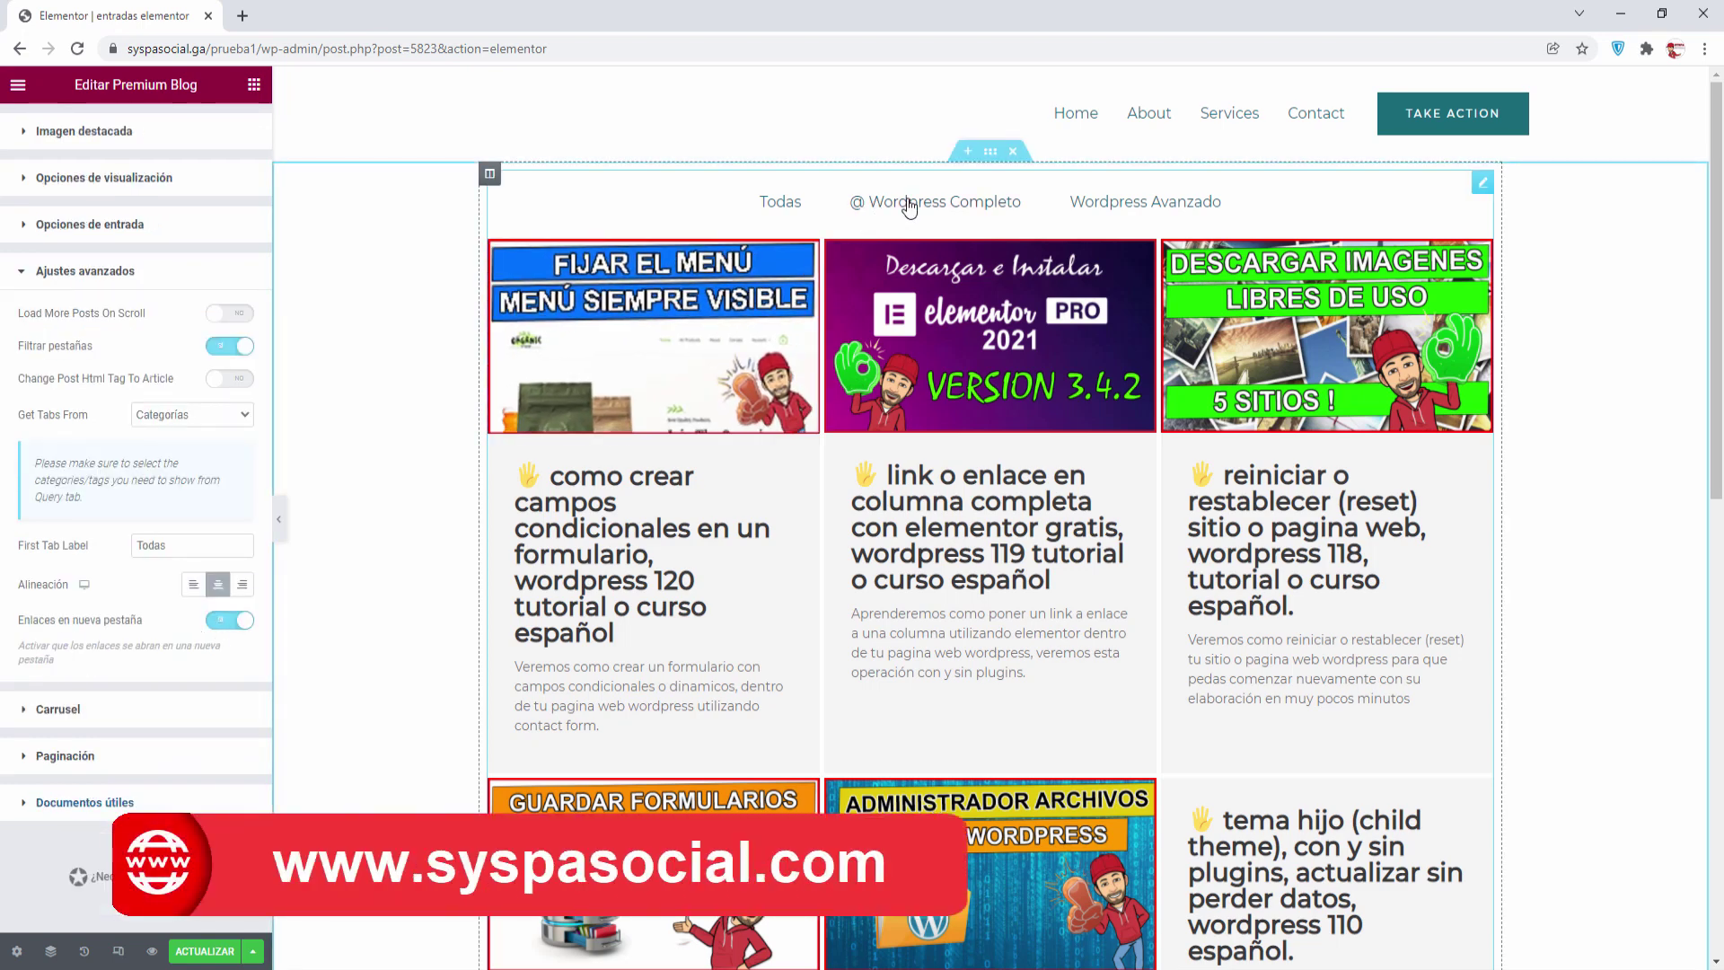
left_click(57, 709)
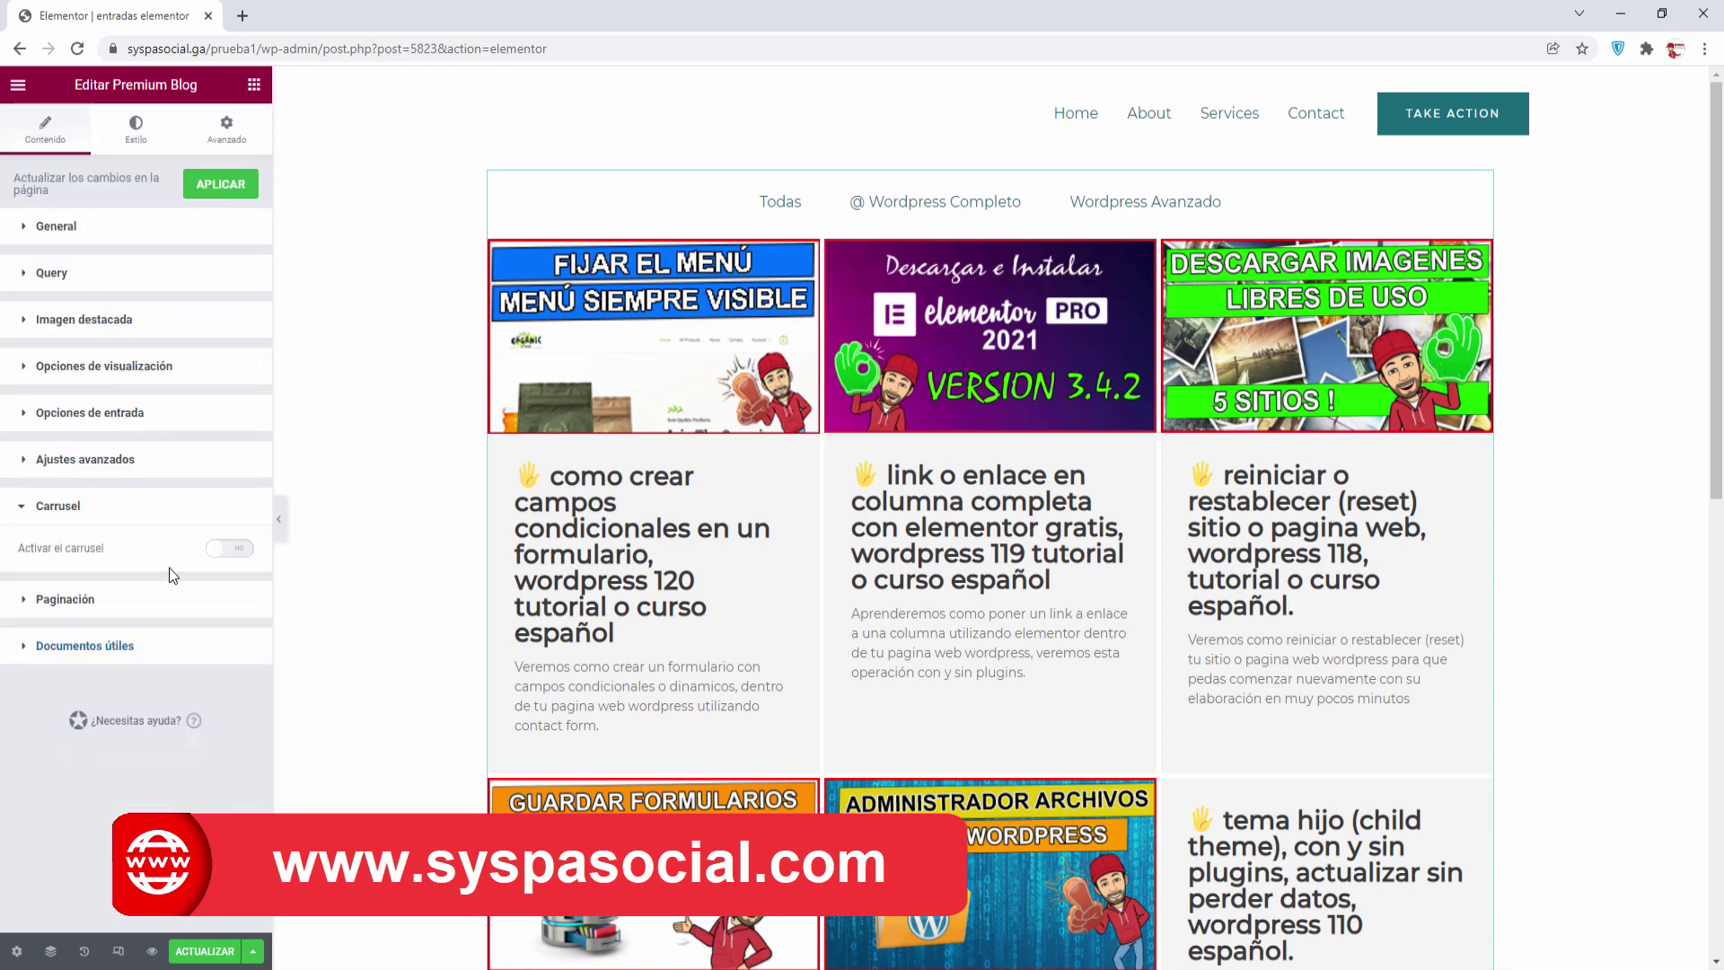
left_click(230, 549)
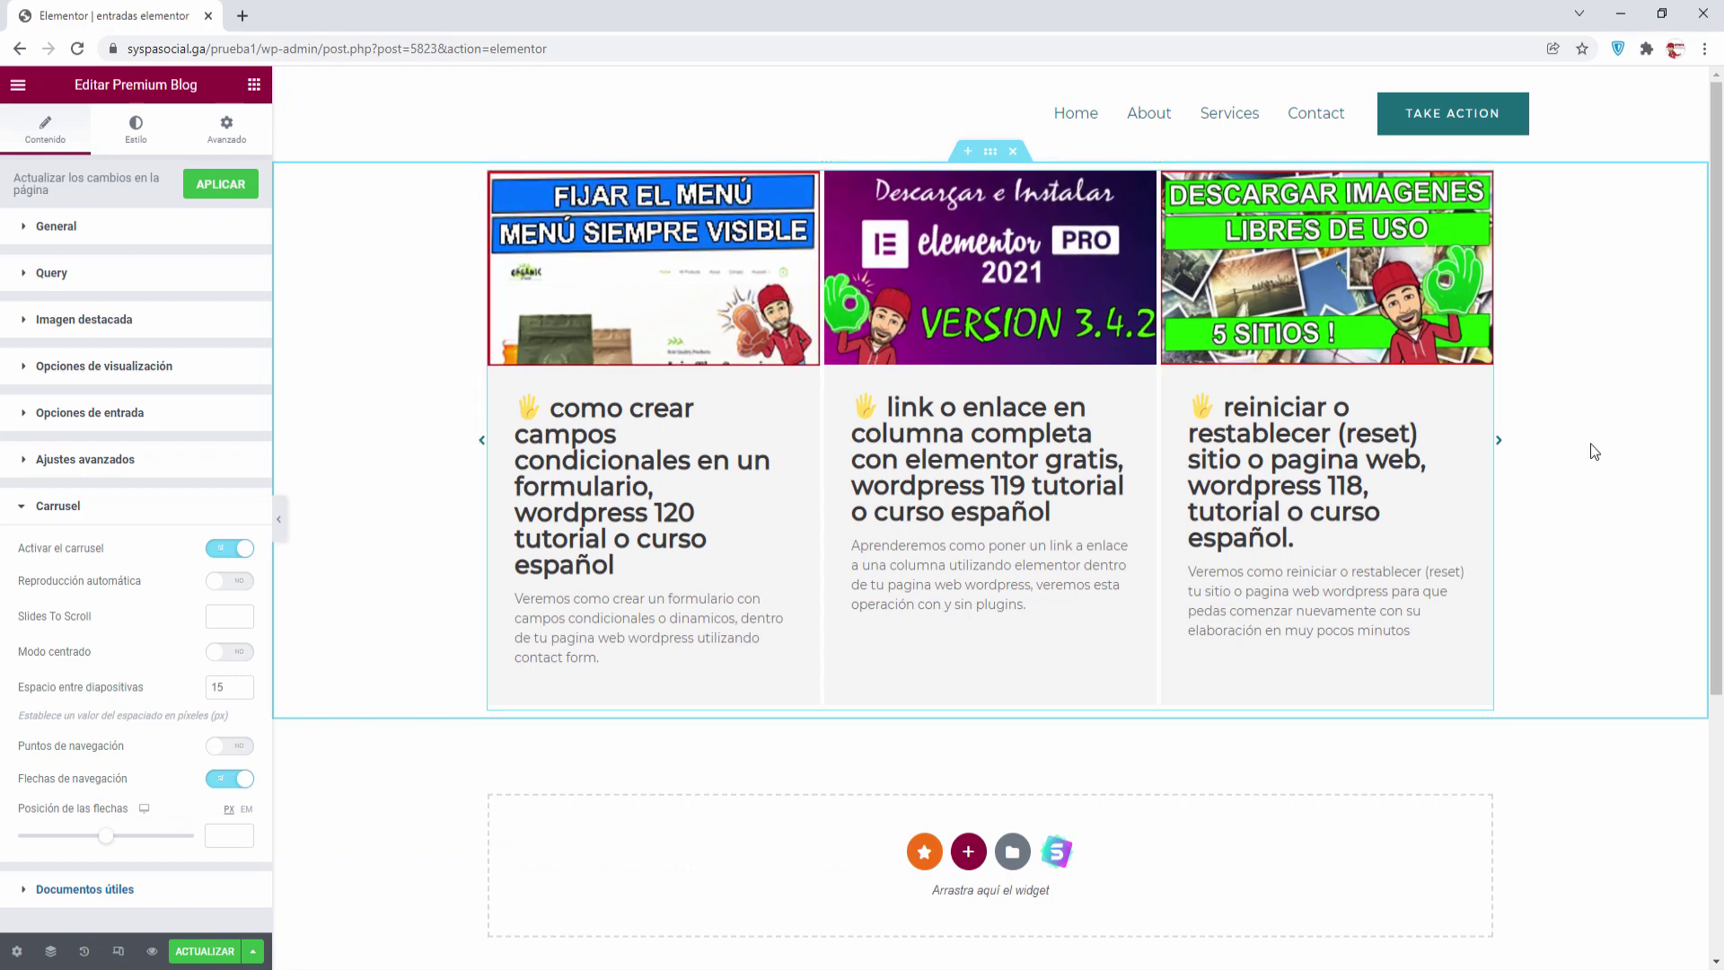
left_click(213, 555)
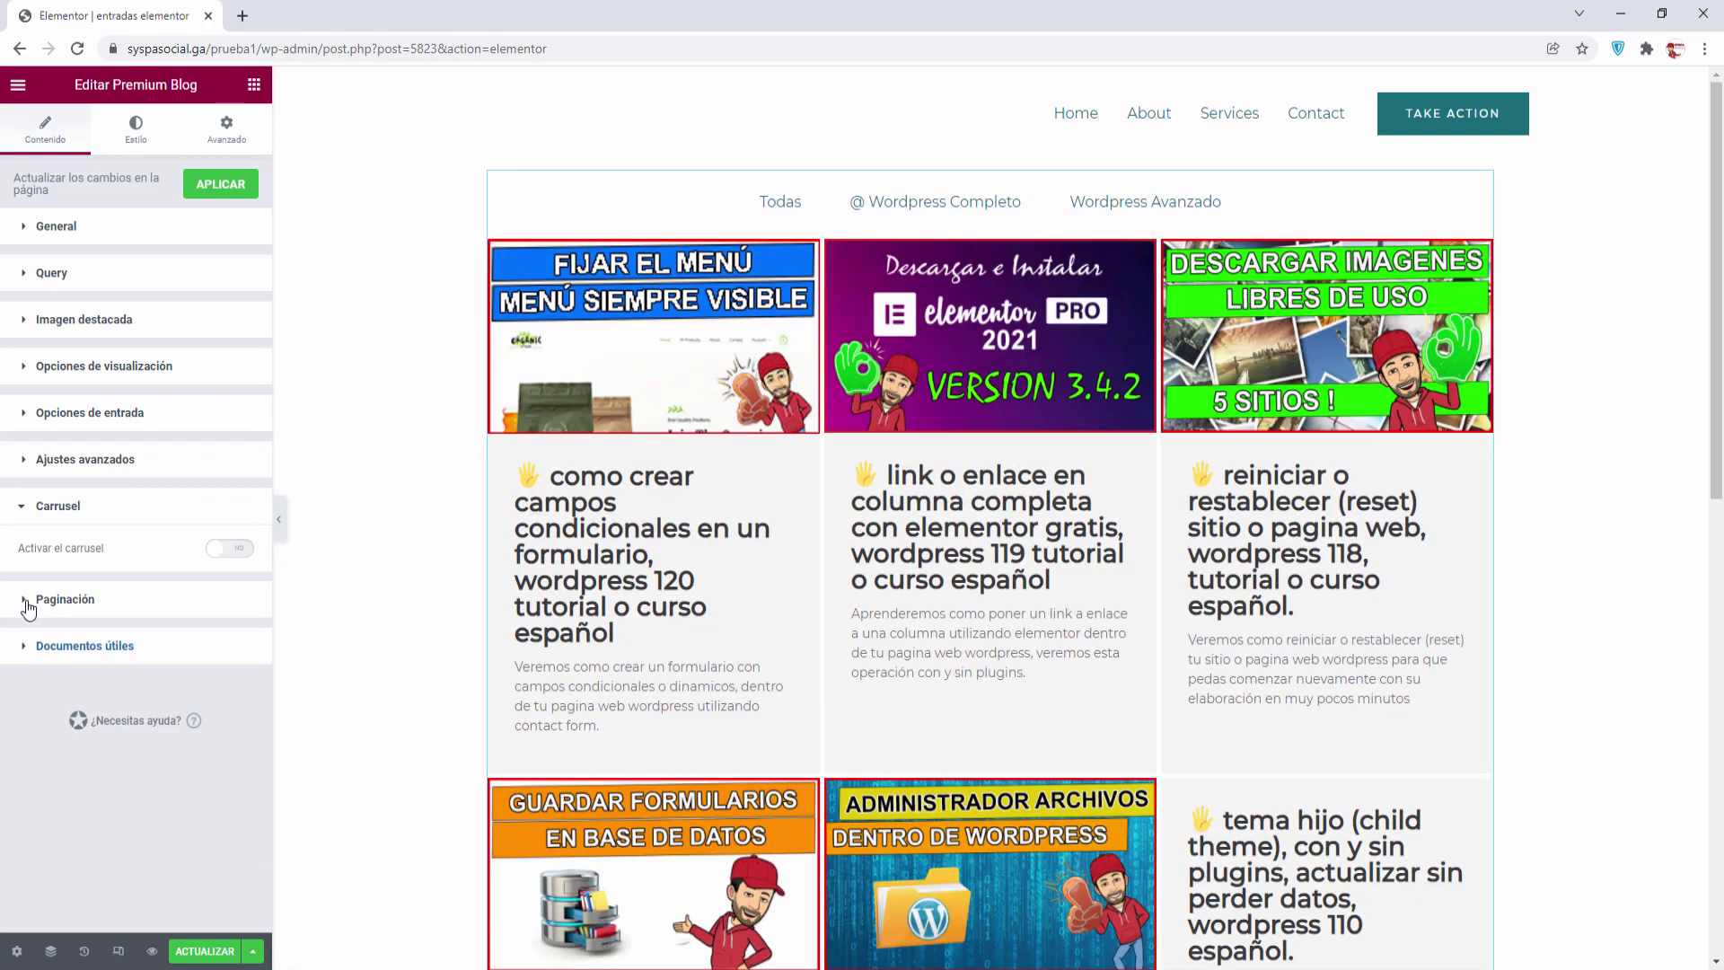
- Turn on pagination for the blog widget, with a page limit of 30 and centred alignment
left_click(44, 600)
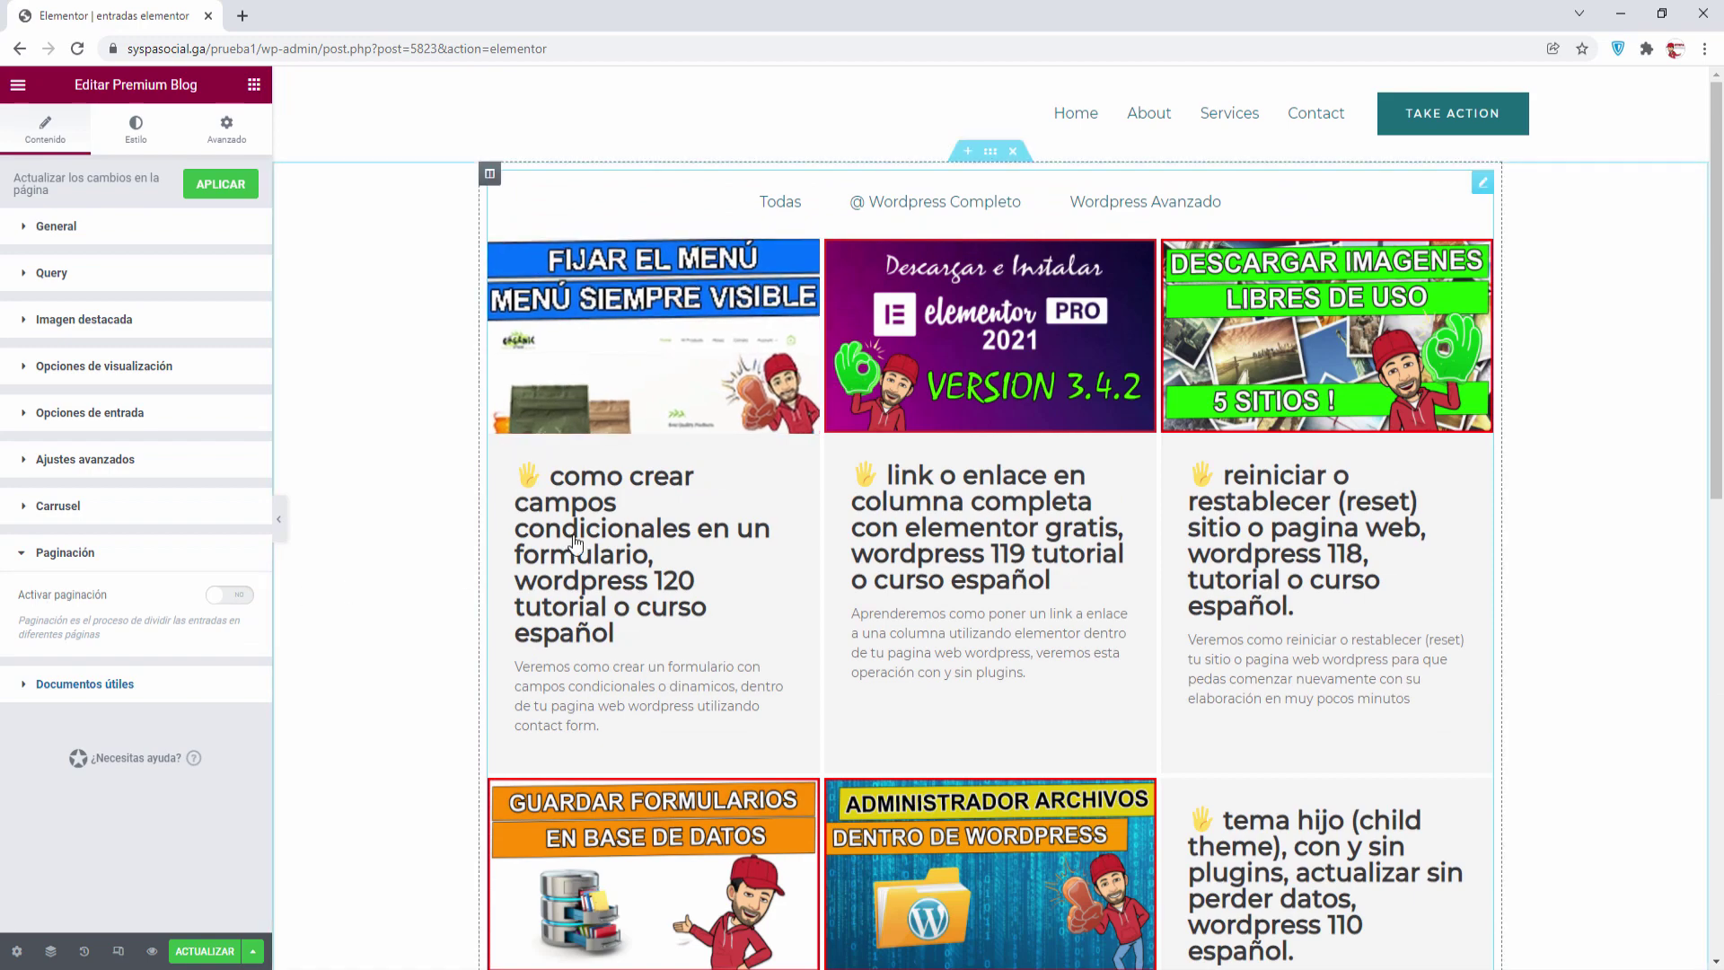
scroll(569, 539, "down", 8)
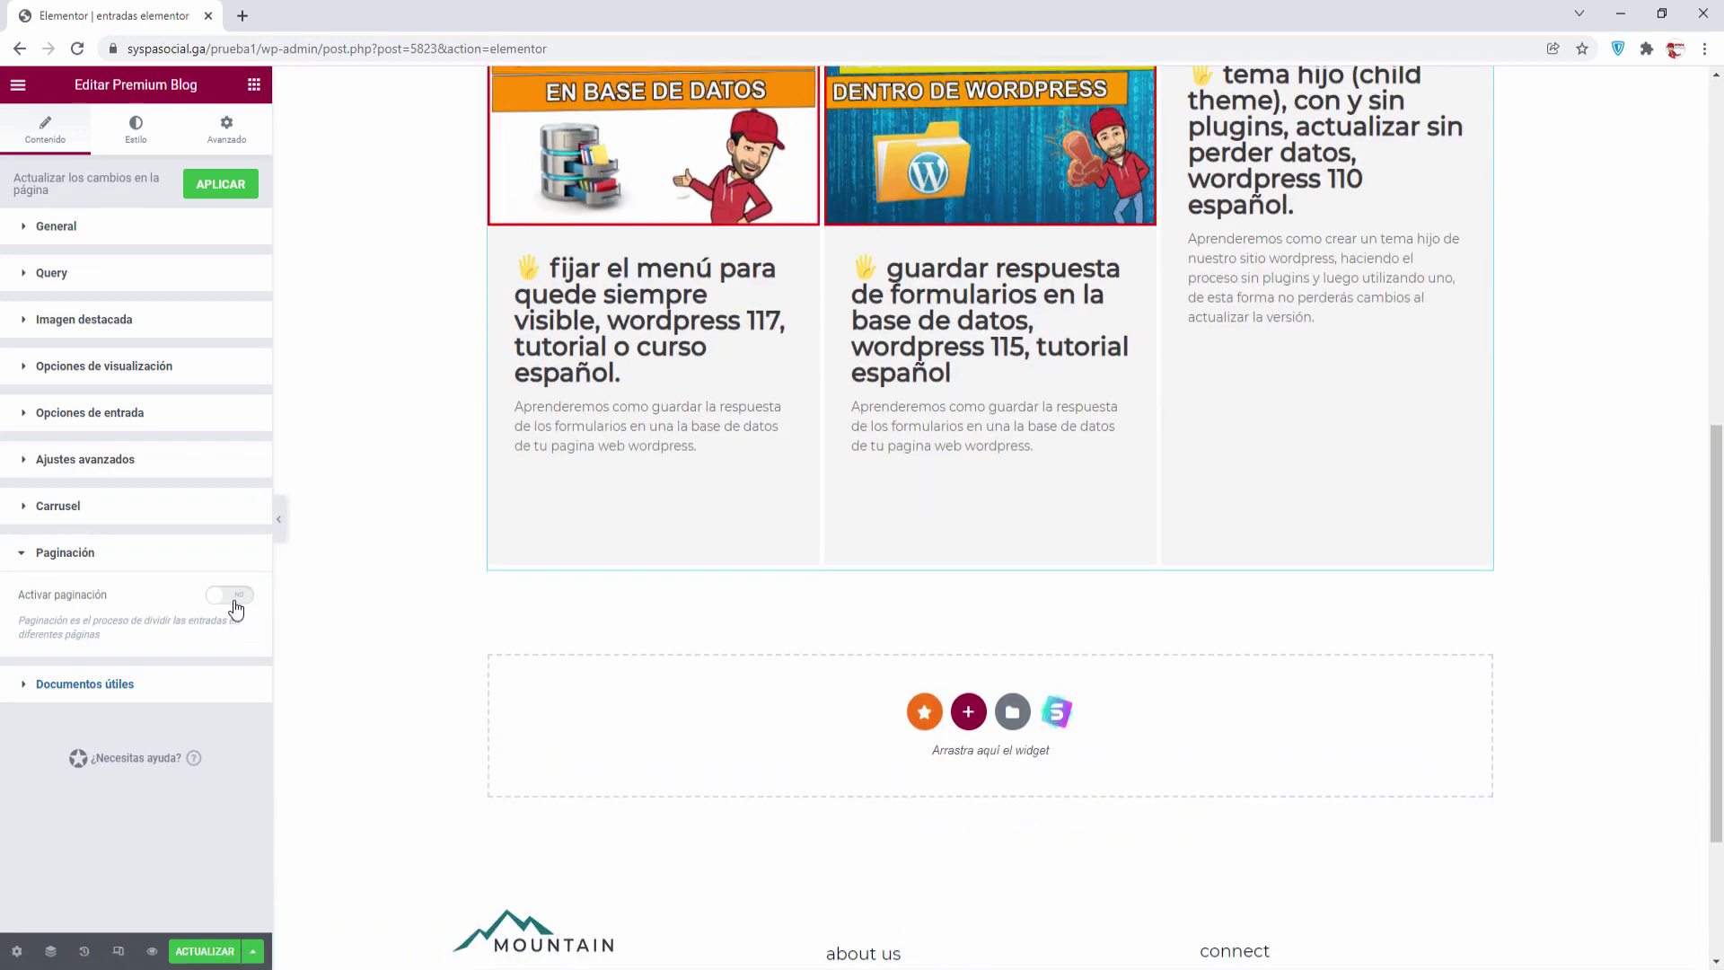
left_click(231, 595)
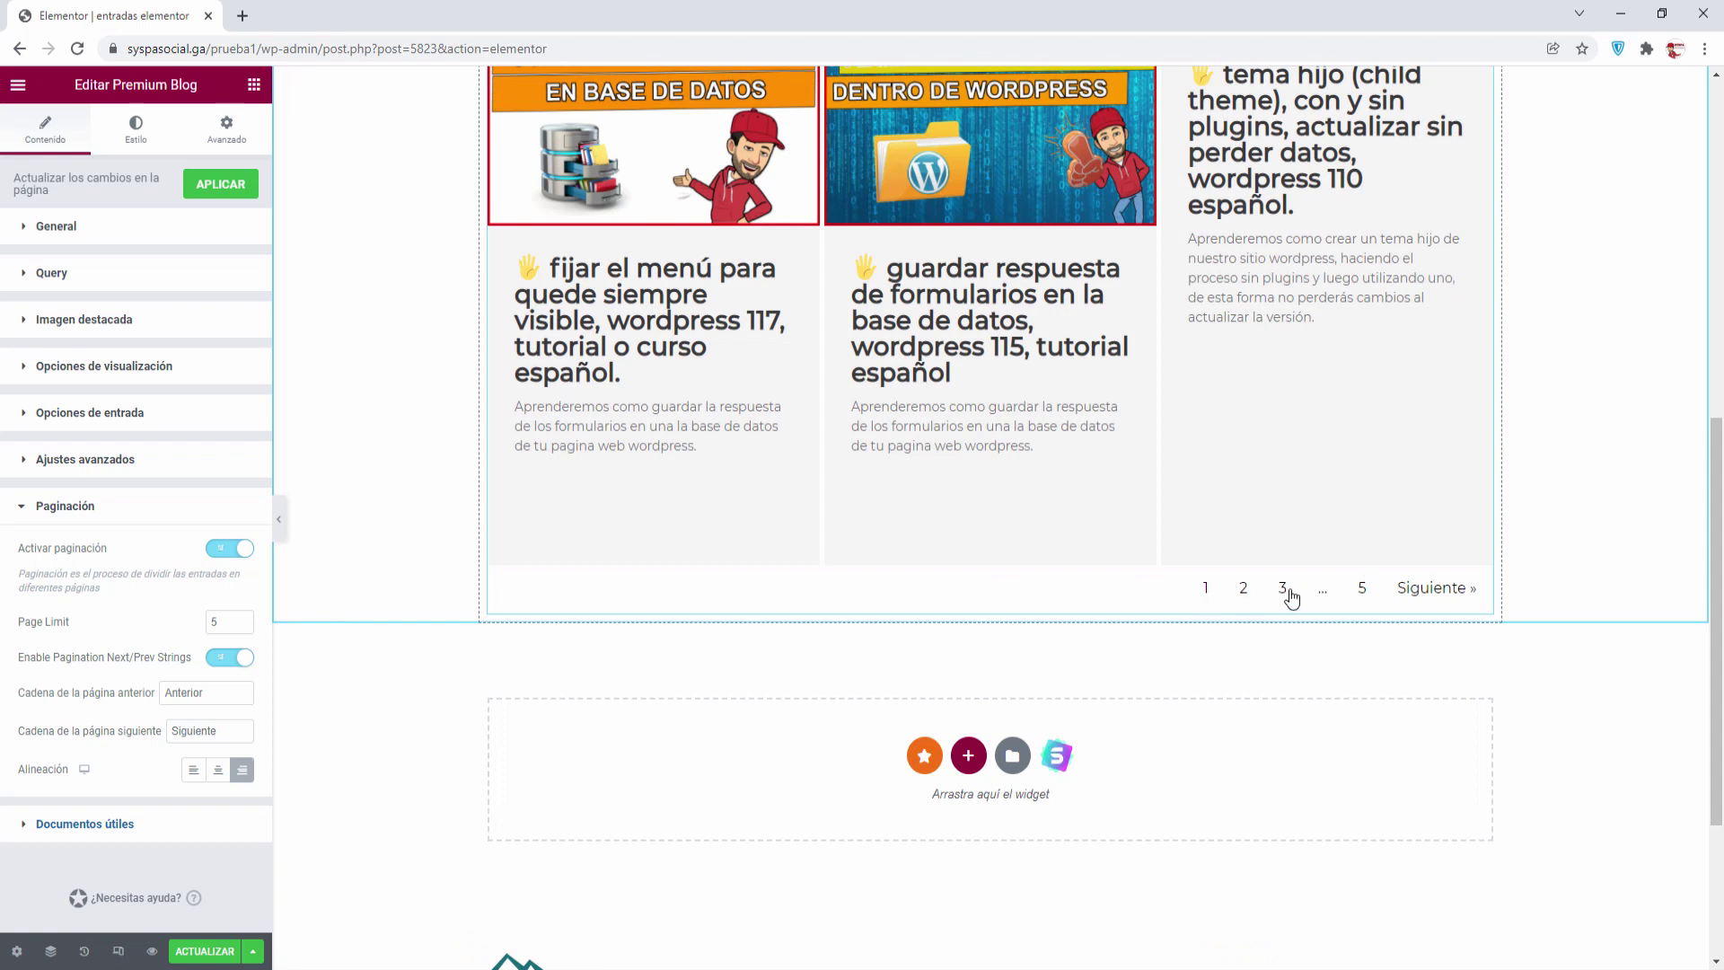
double_click(222, 622)
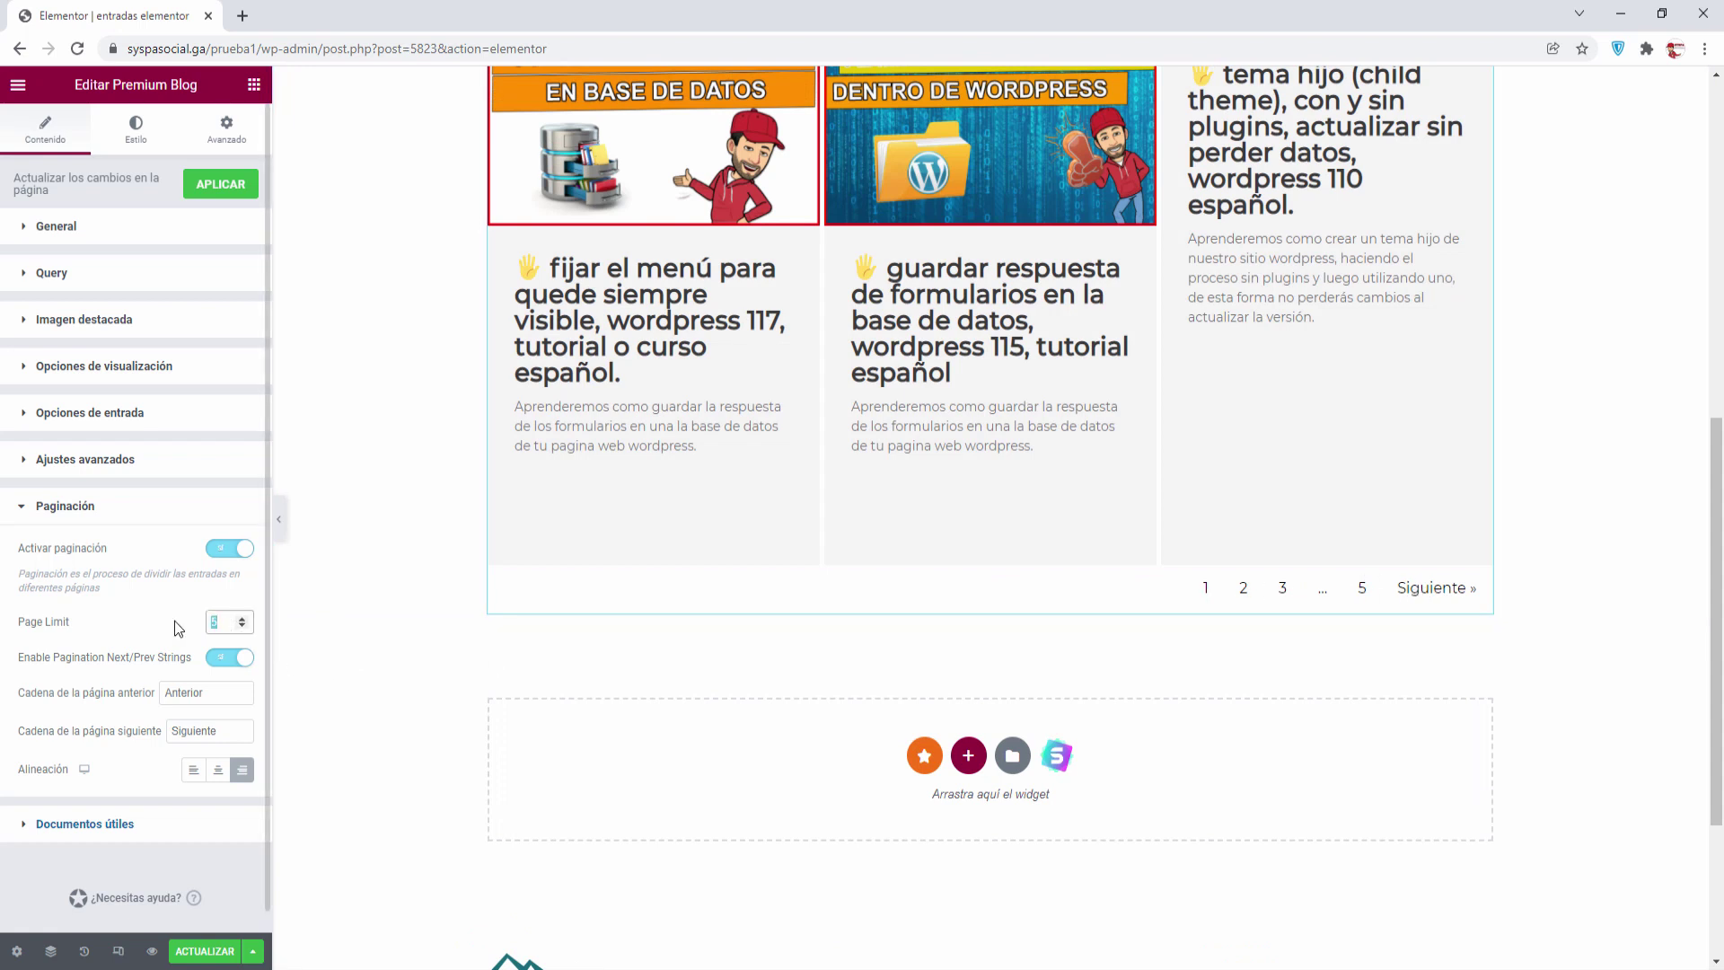
type("30")
left_click(219, 773)
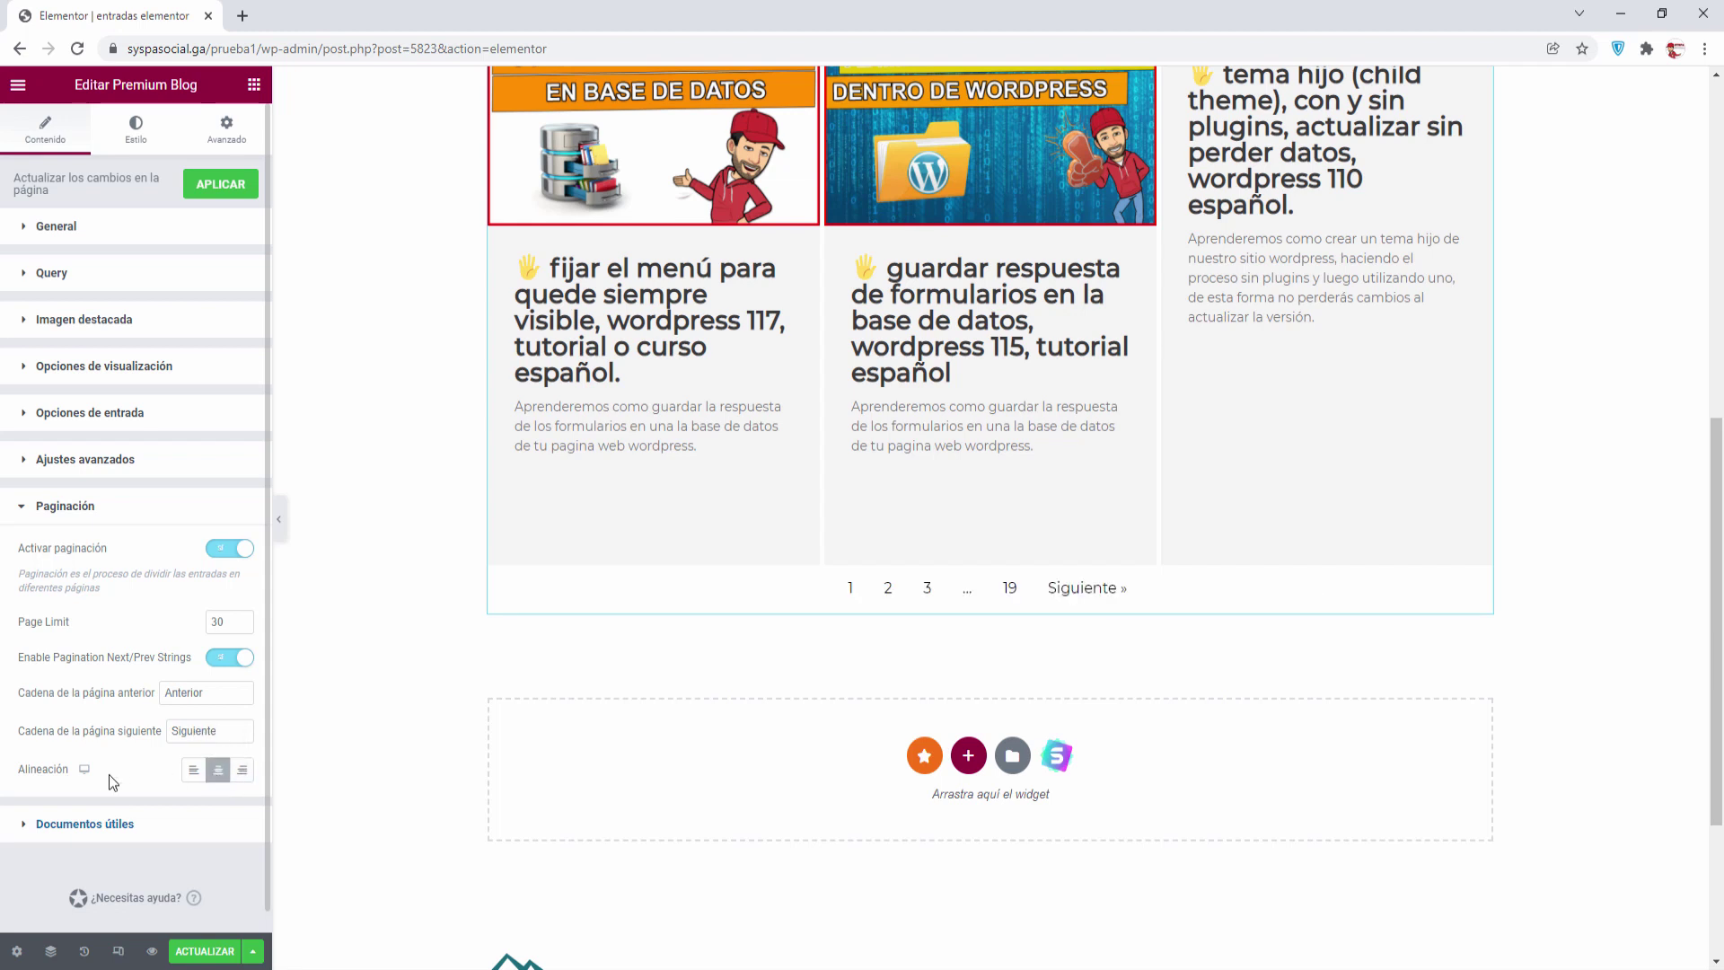
- Set the border type of the active filter tab to Sólido in the blog widget's style settings
scroll(445, 622, "up", 8)
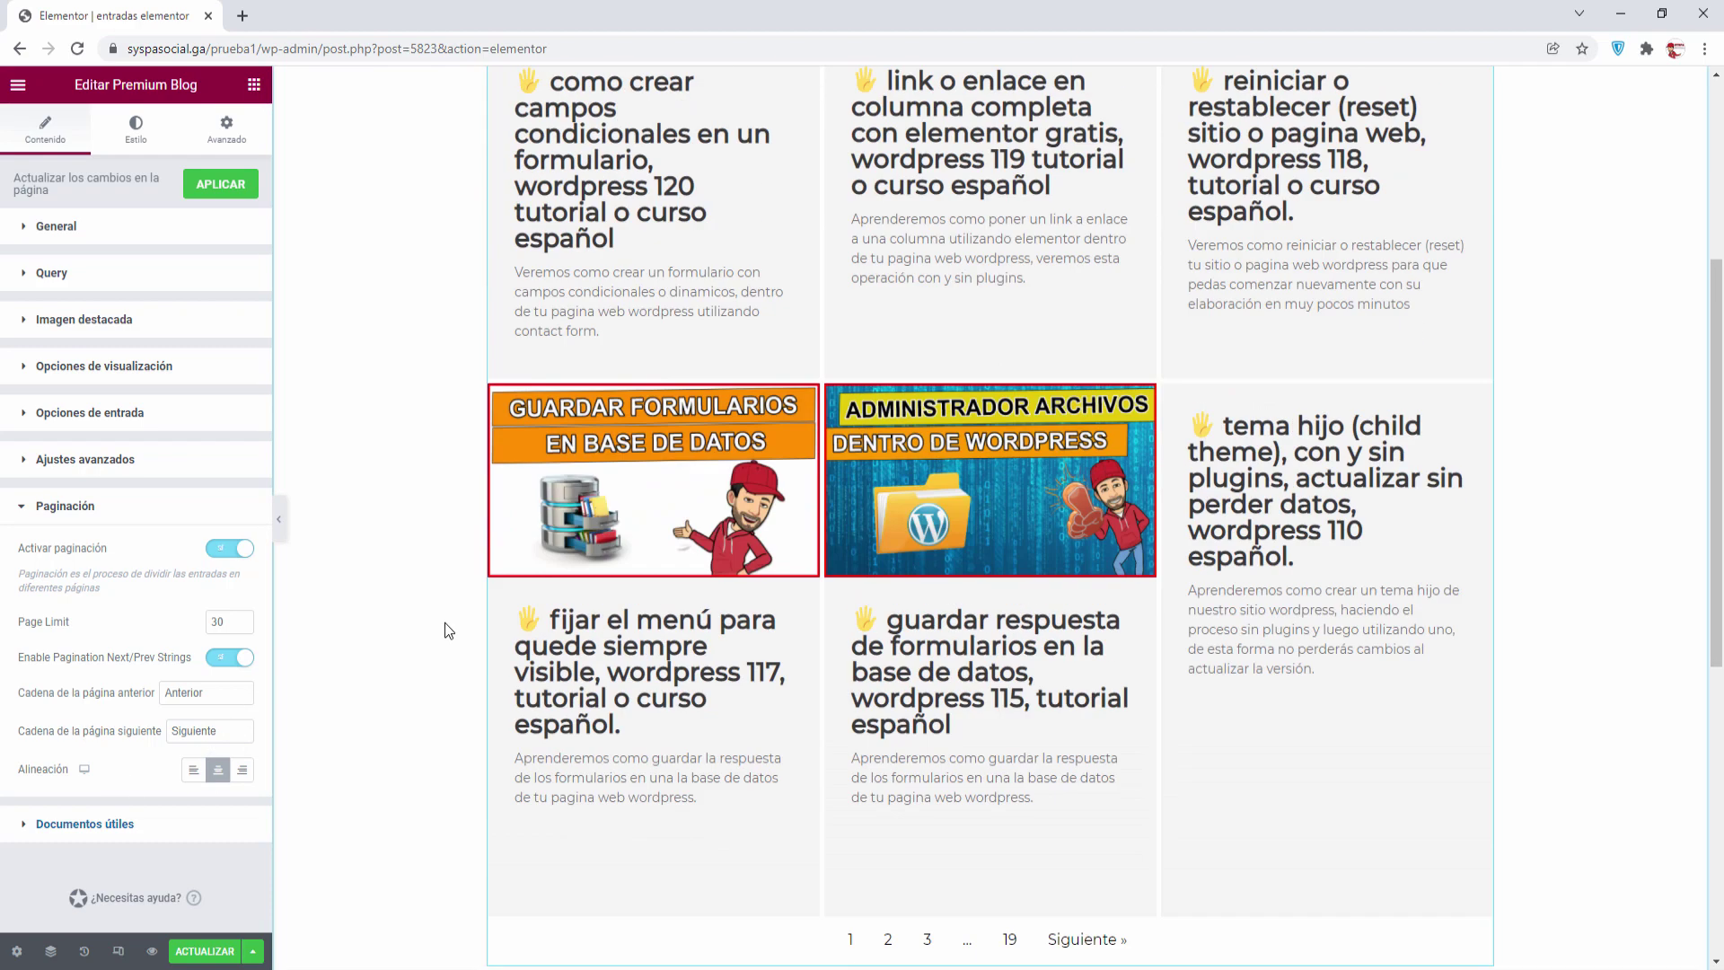
left_click(136, 128)
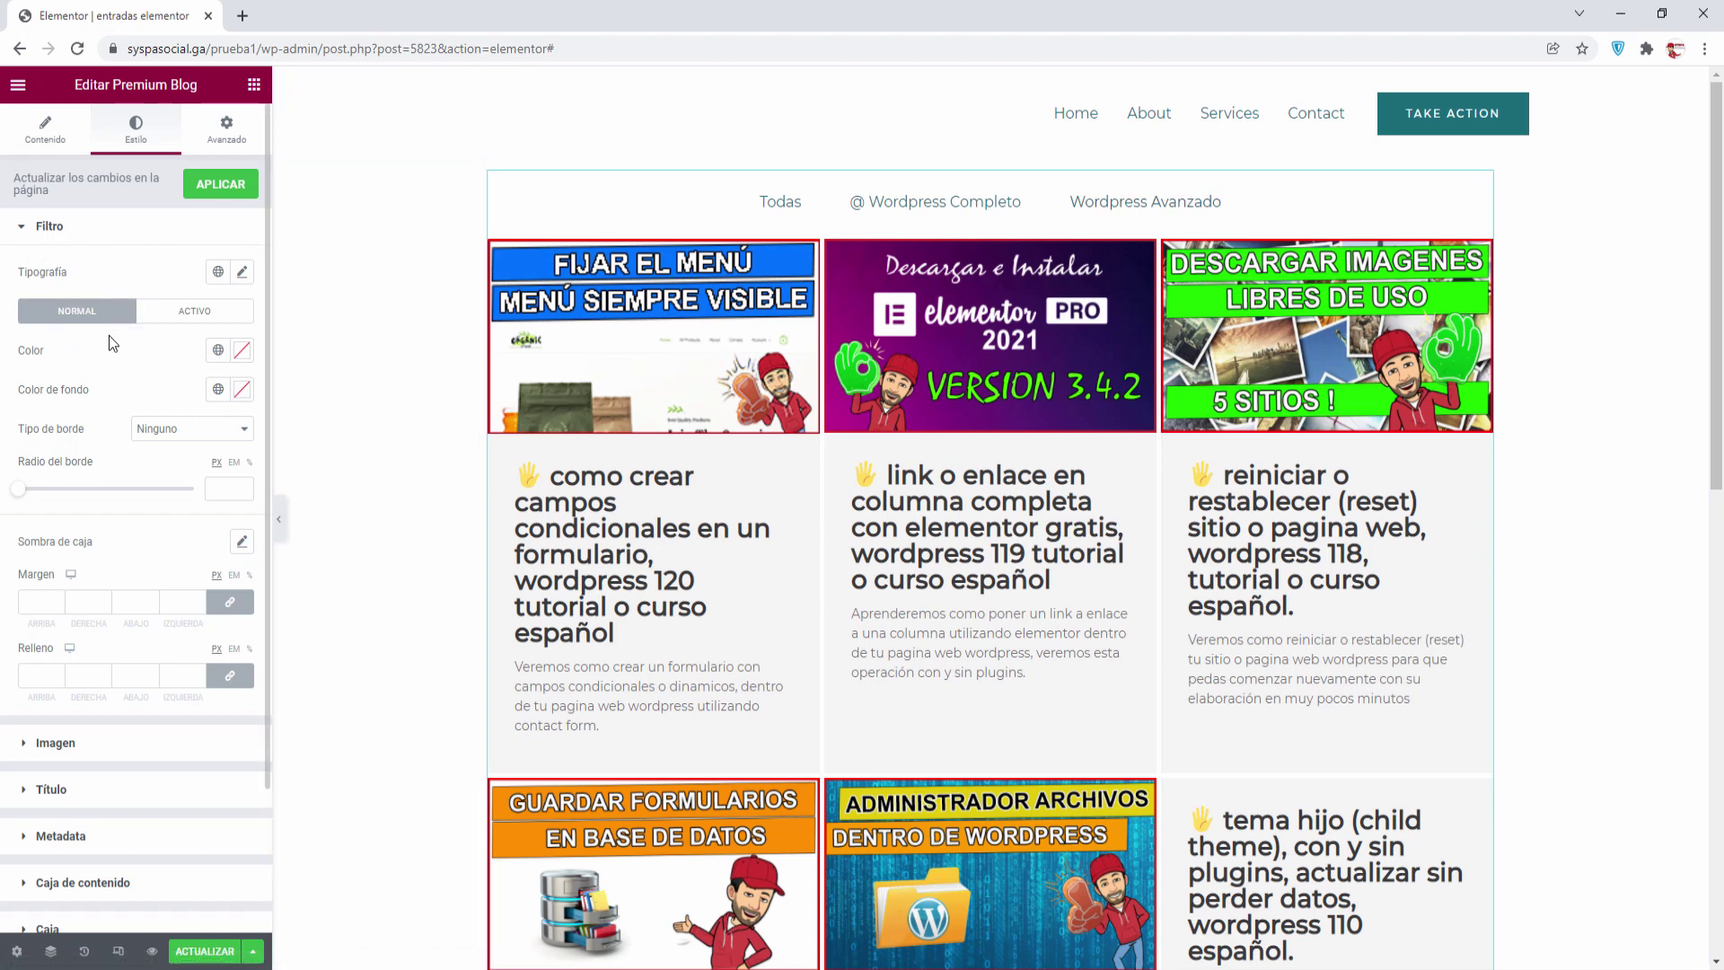
left_click(202, 313)
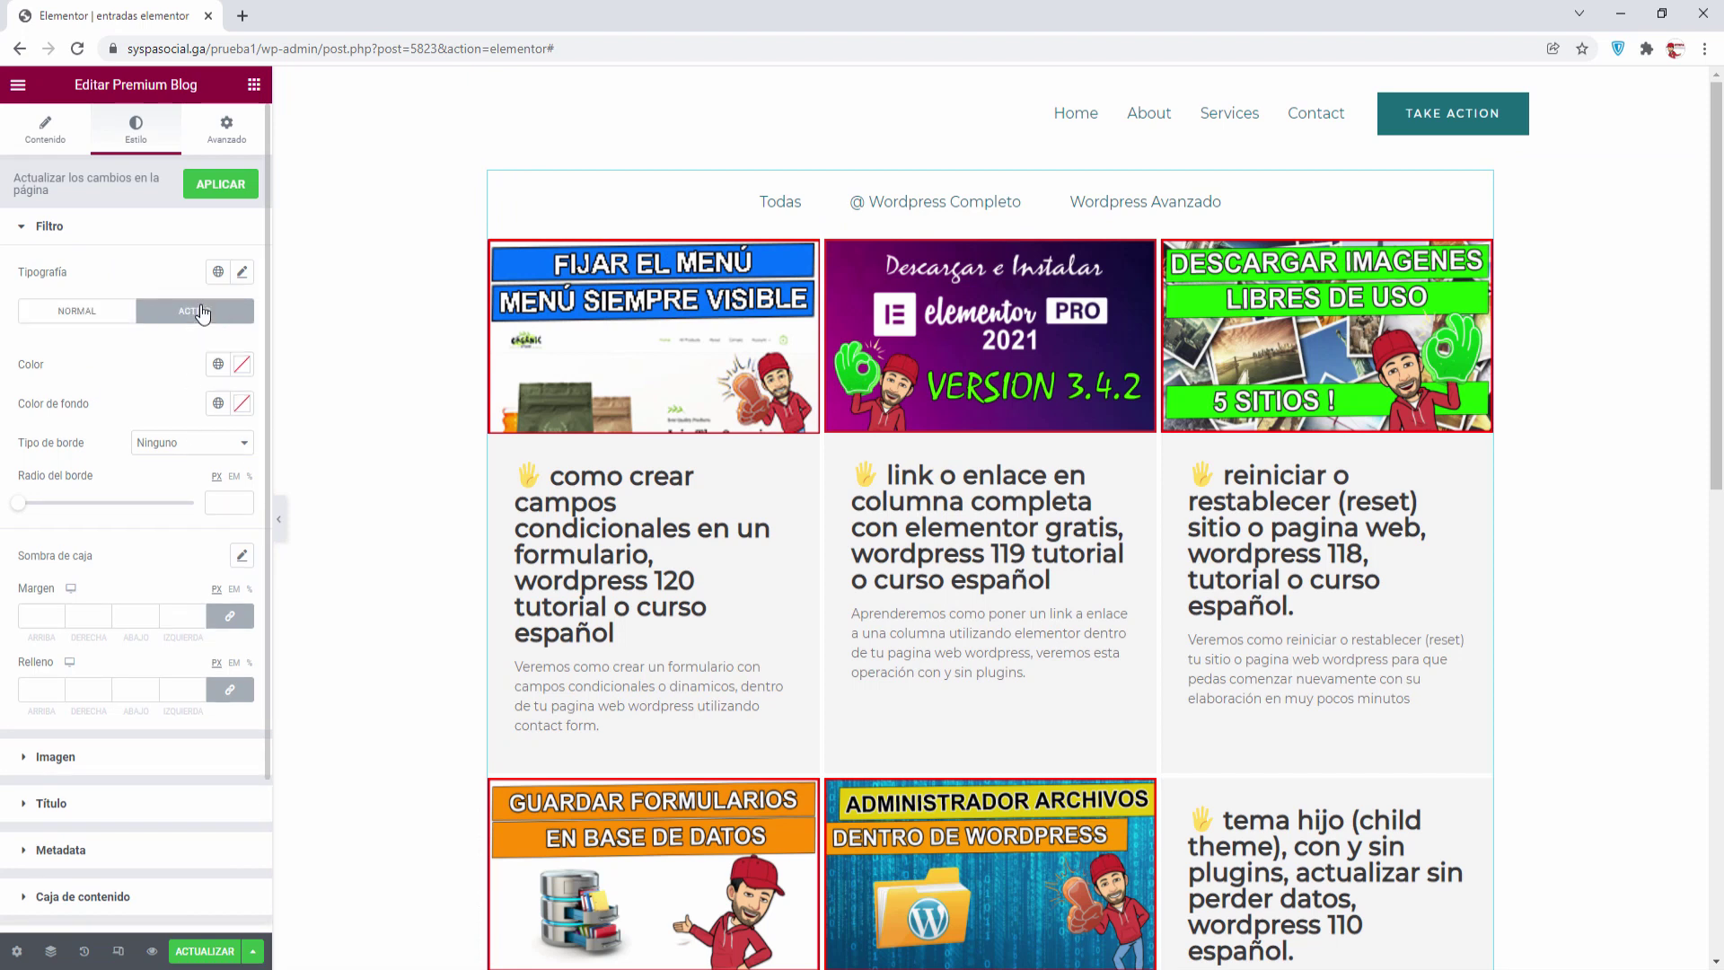
left_click(165, 445)
left_click(177, 477)
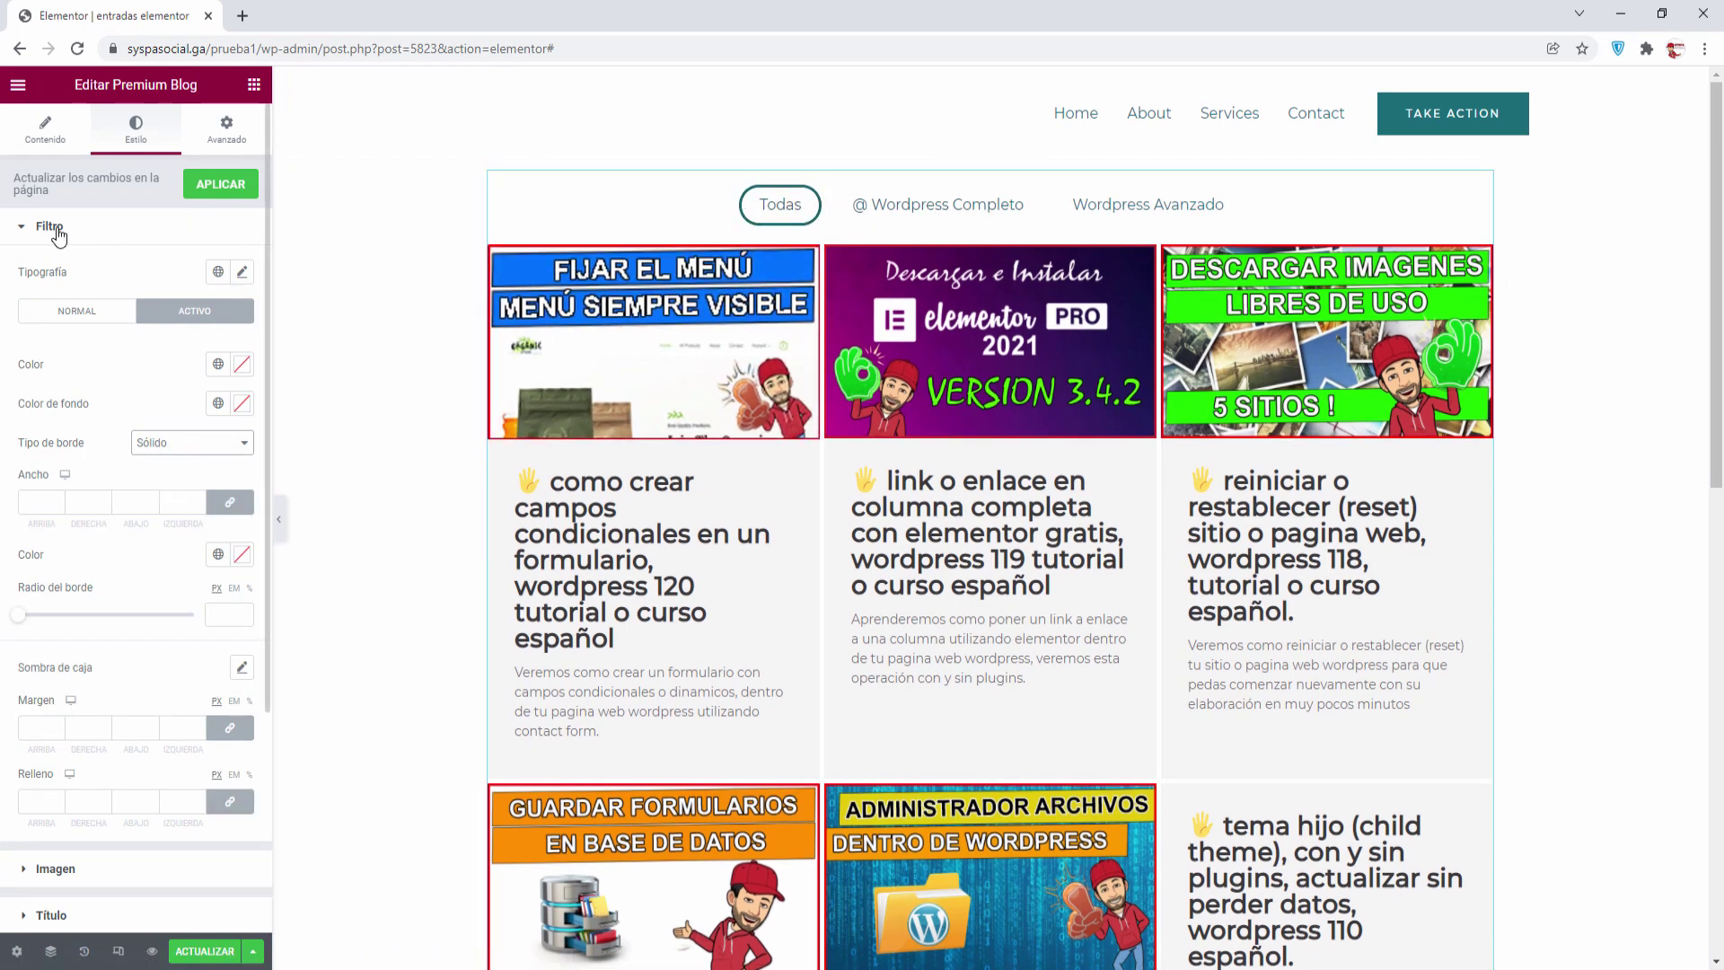
left_click(29, 228)
- Set the post titles' font size to 18 px in the blog widget's style settings
left_click(27, 277)
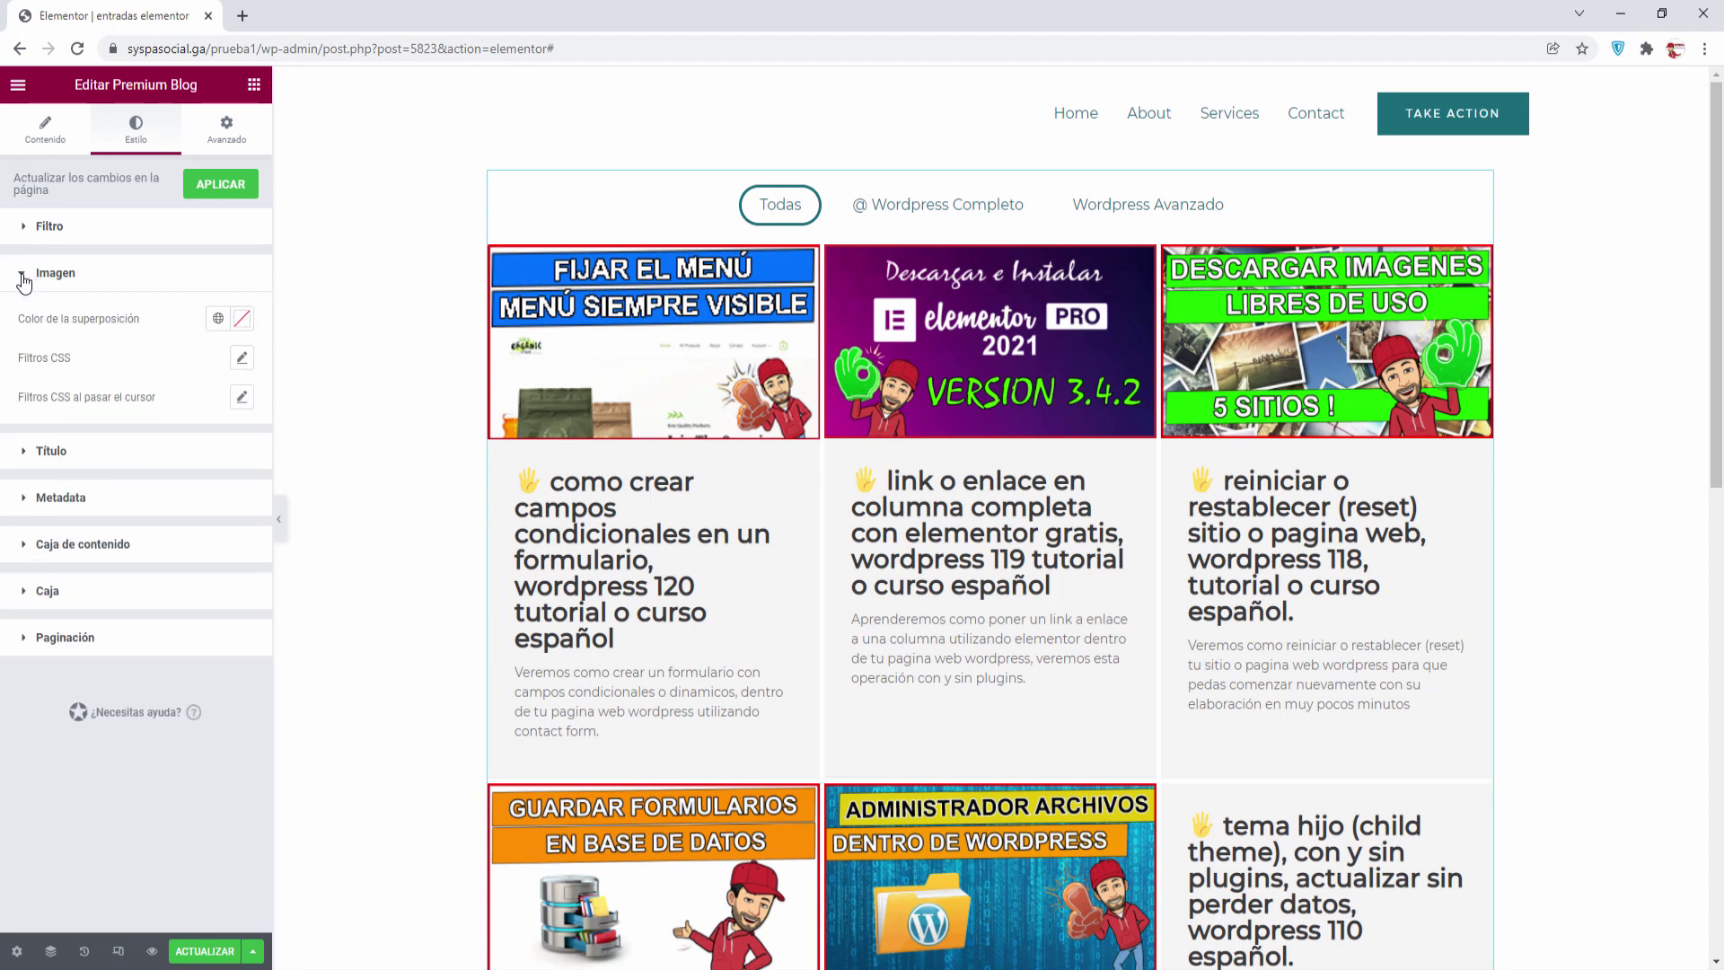
left_click(24, 280)
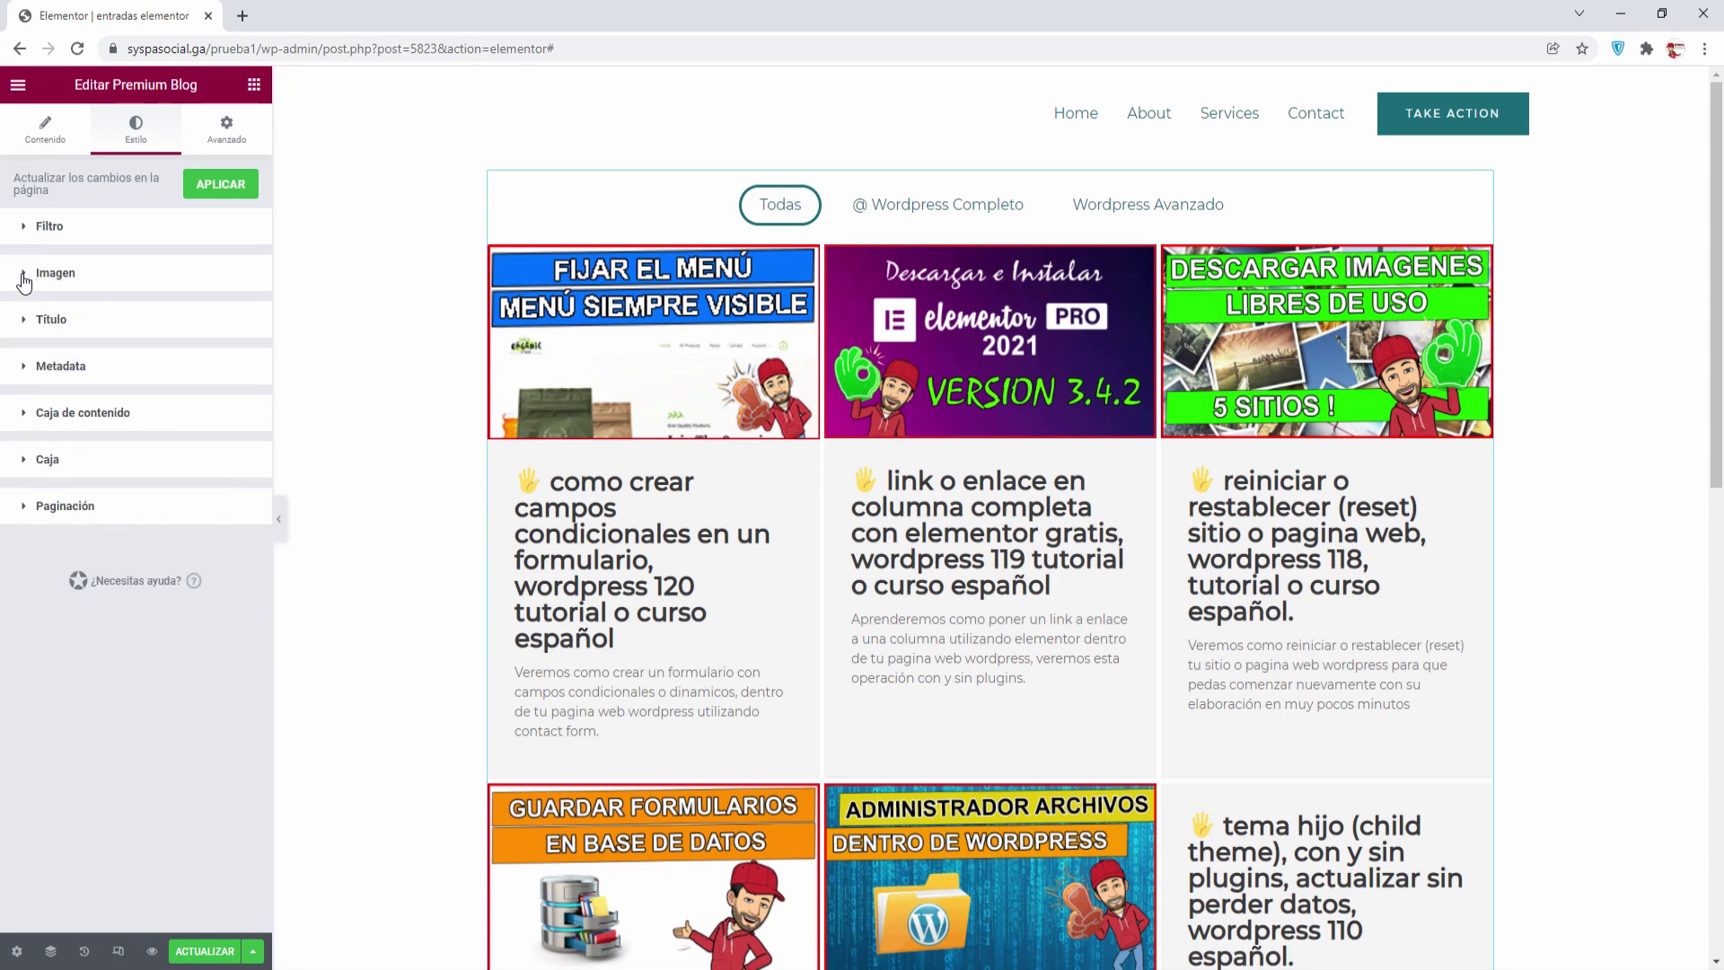
left_click(27, 326)
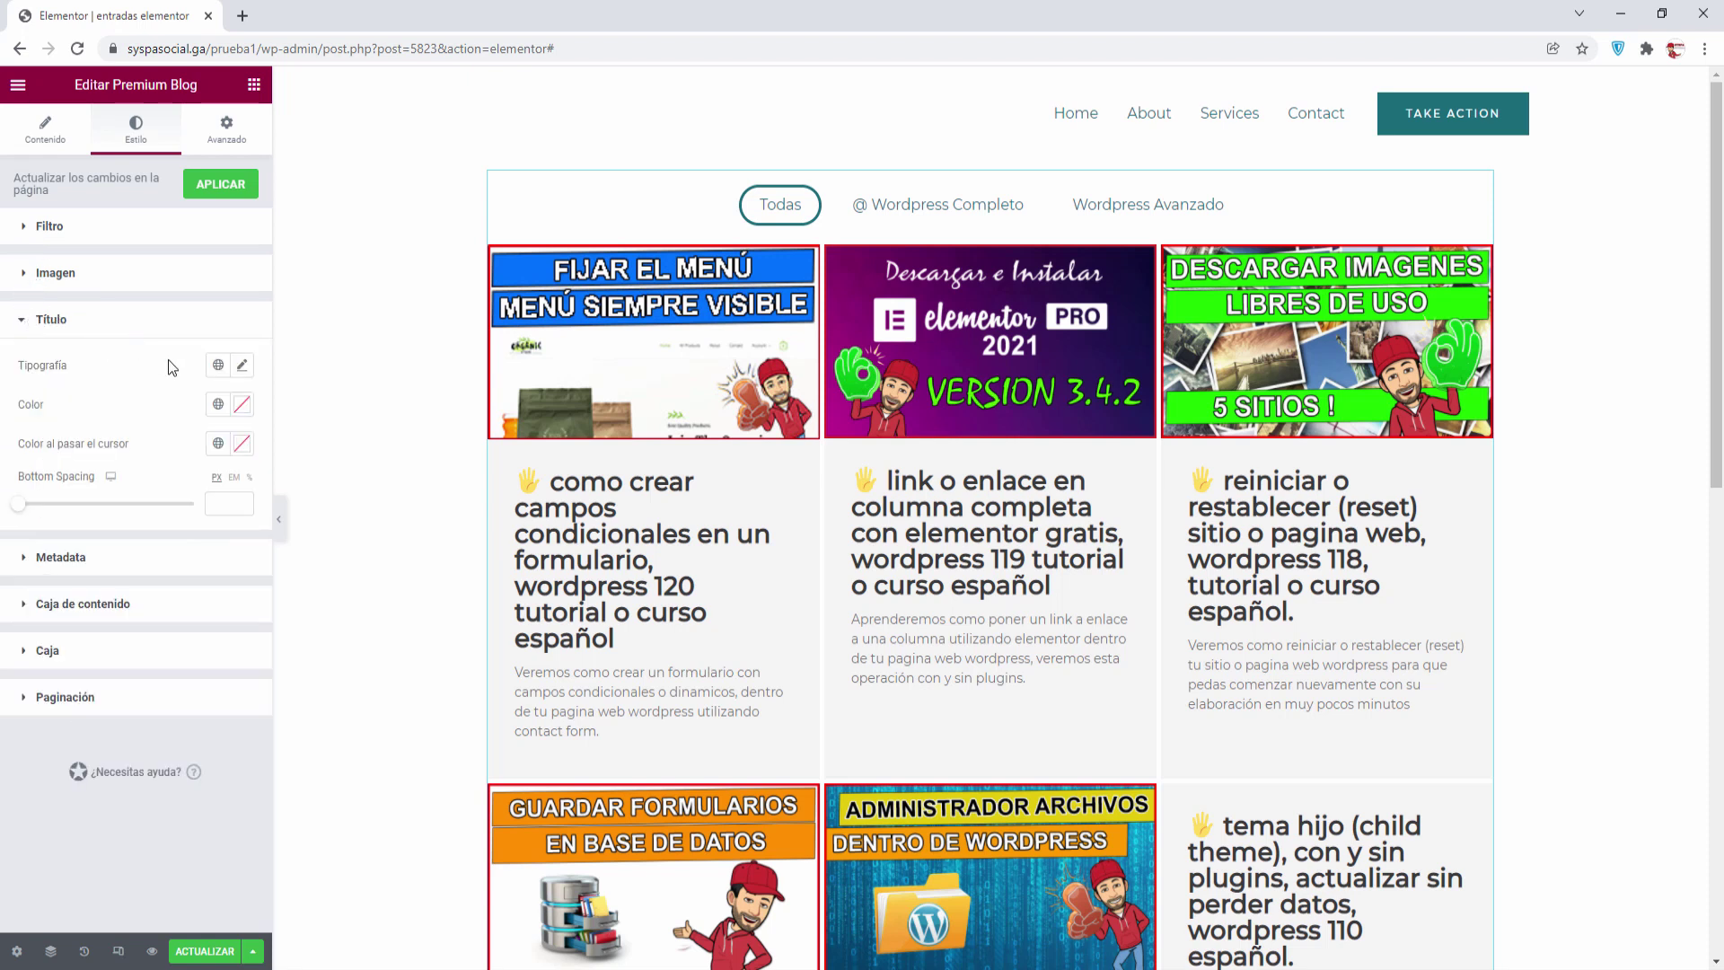
left_click(242, 366)
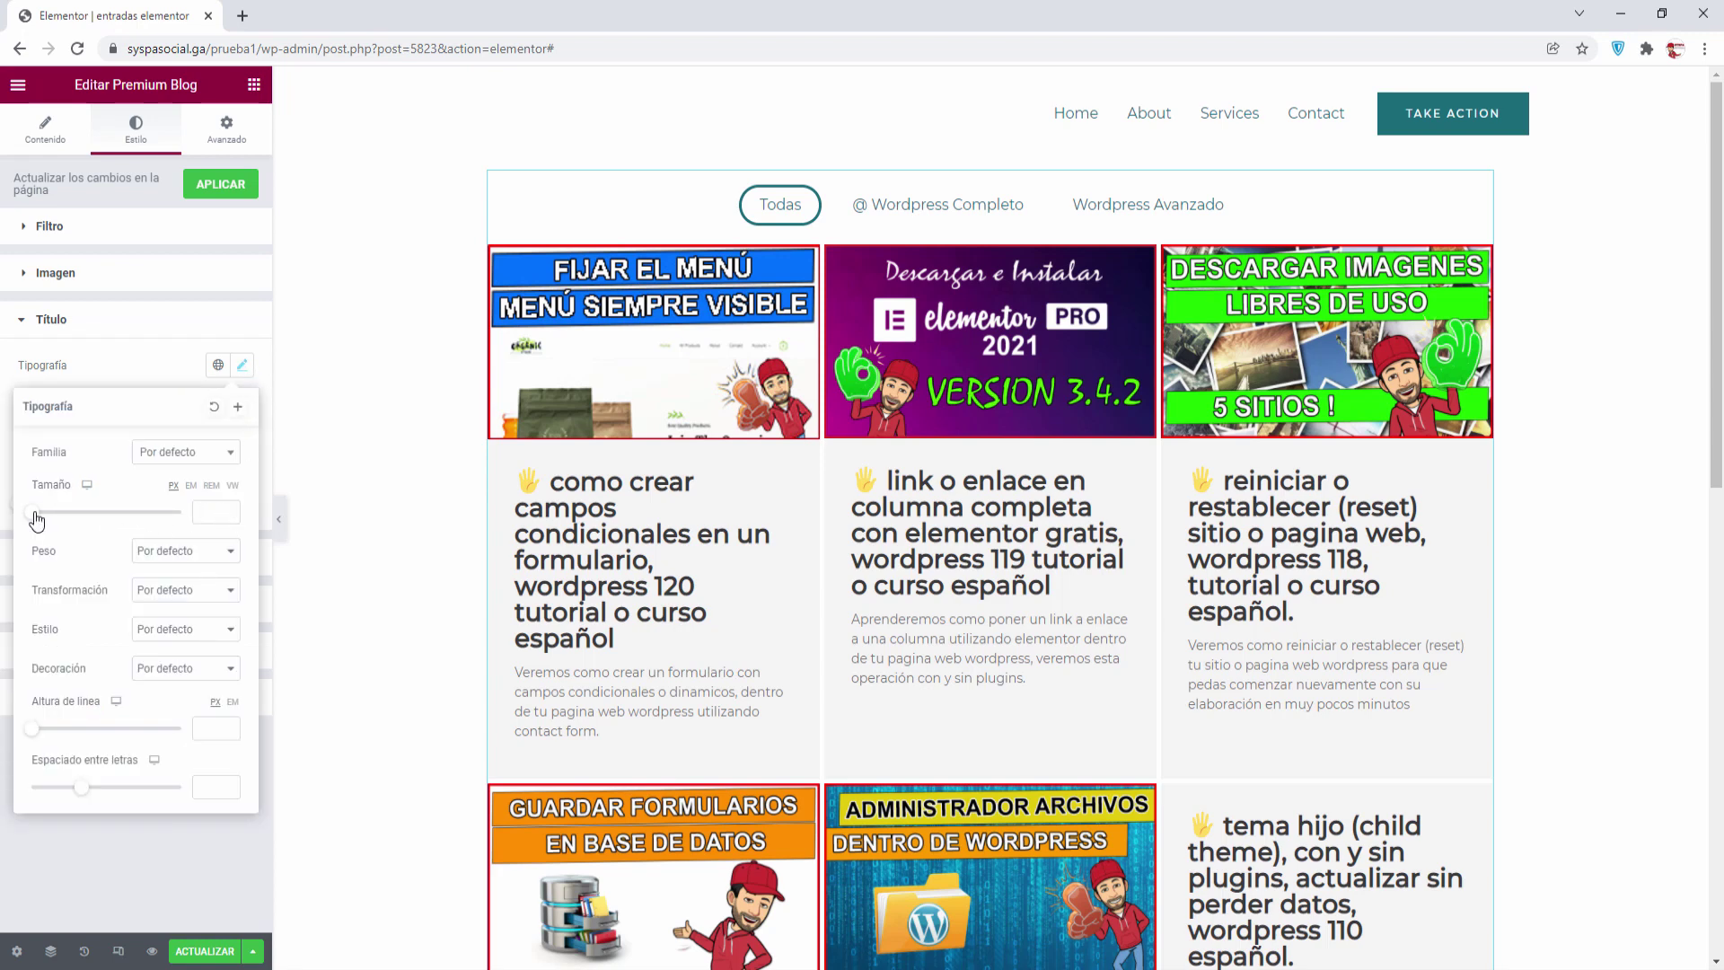
left_click_drag(36, 519, 47, 519)
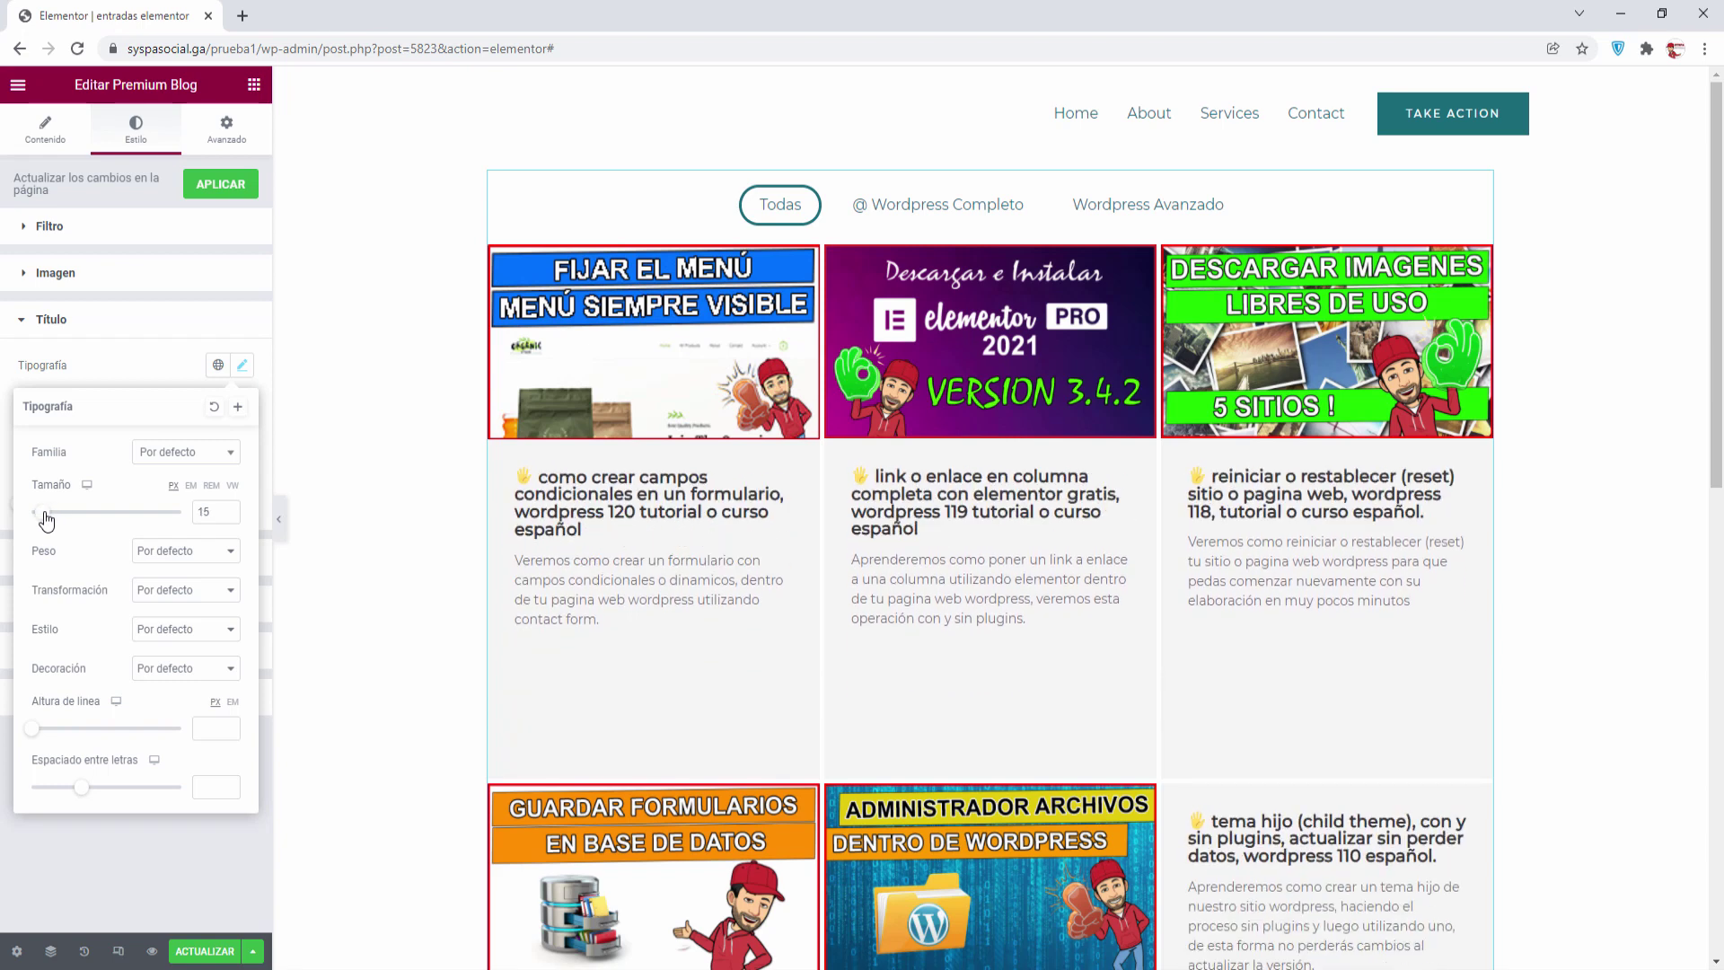
left_click(230, 508)
left_click(230, 508)
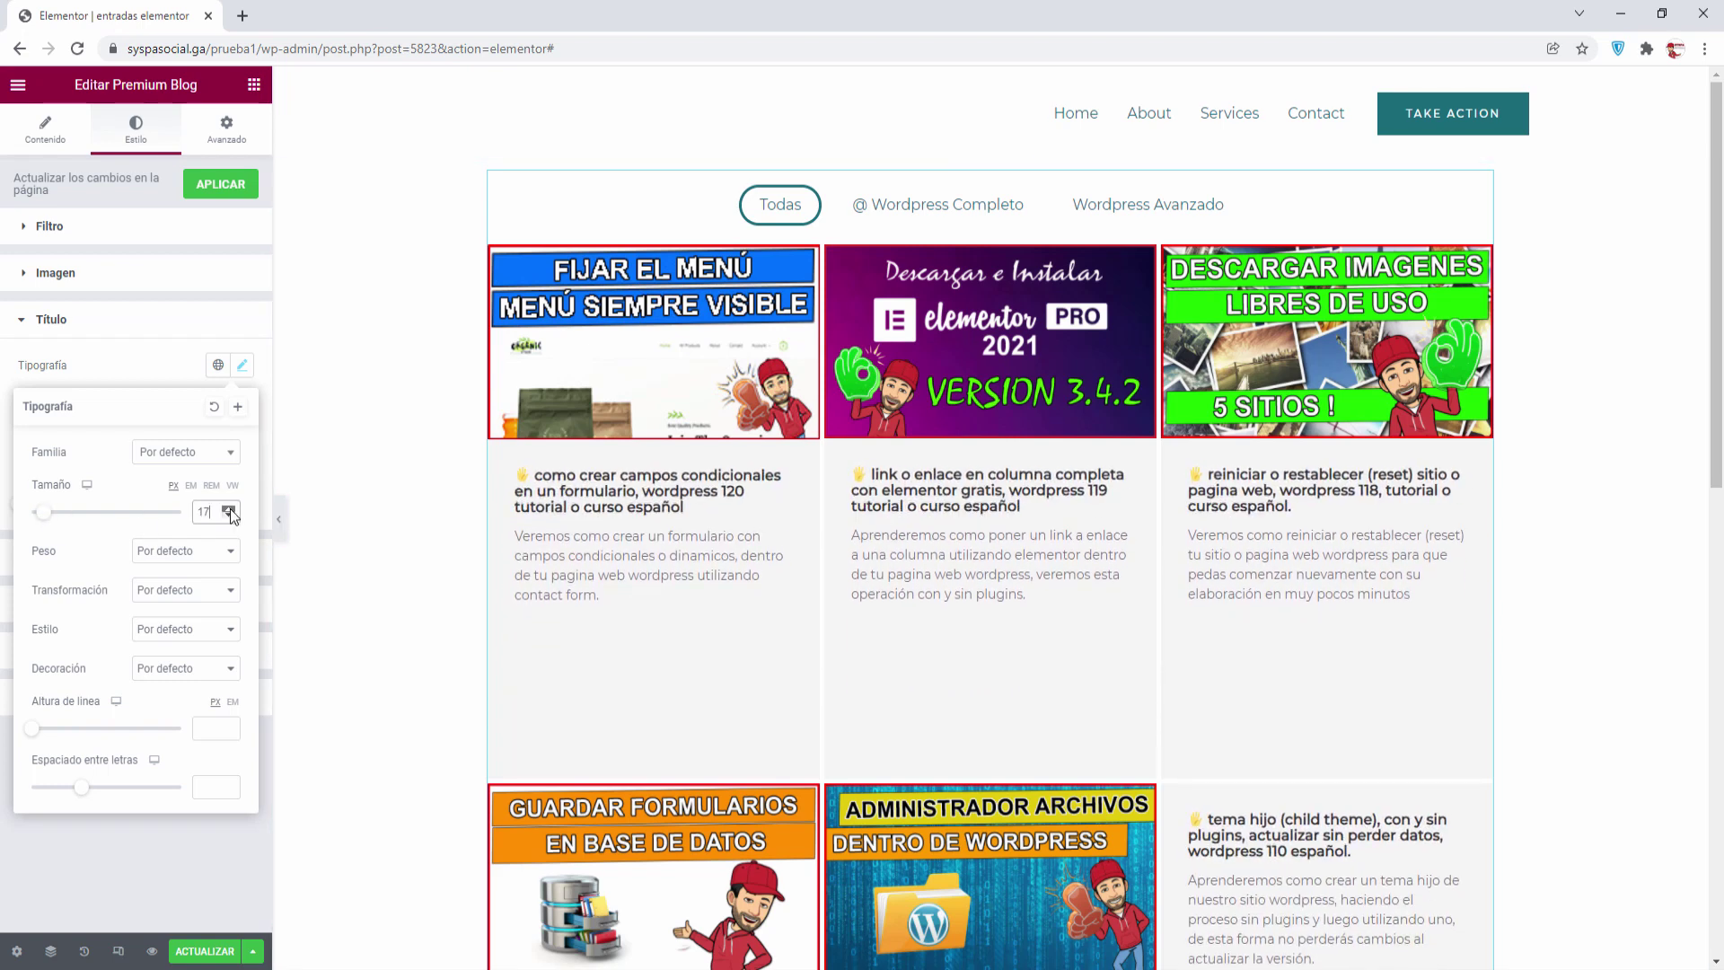
left_click(230, 508)
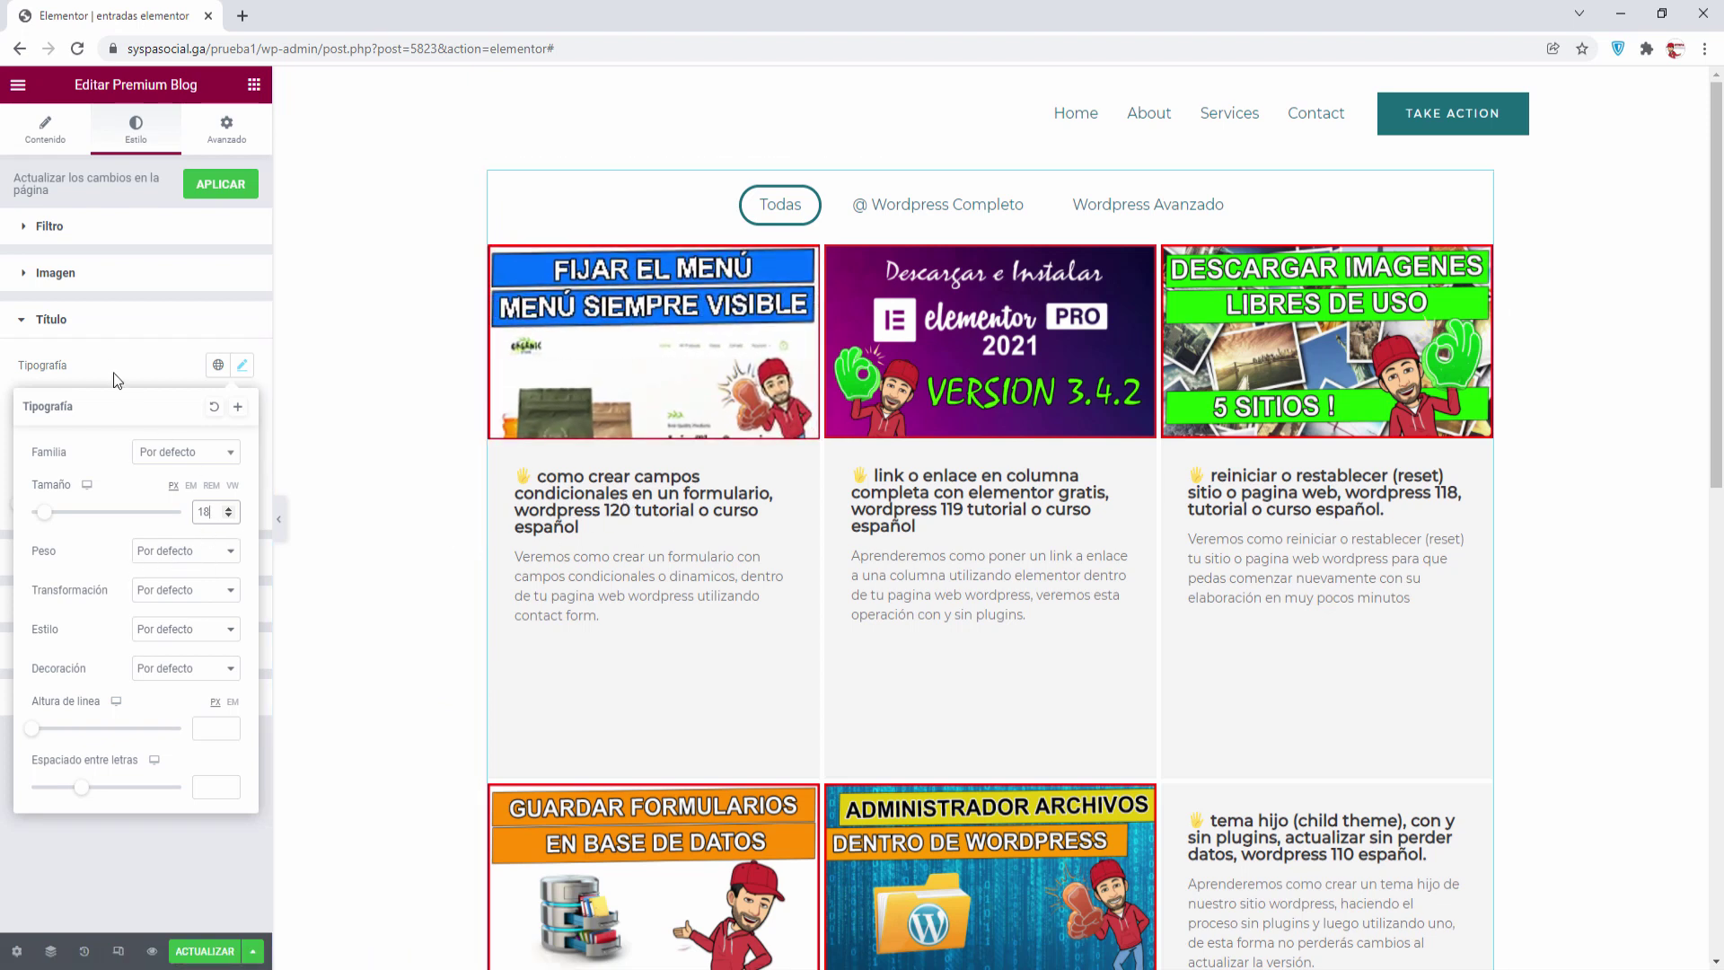
left_click(22, 324)
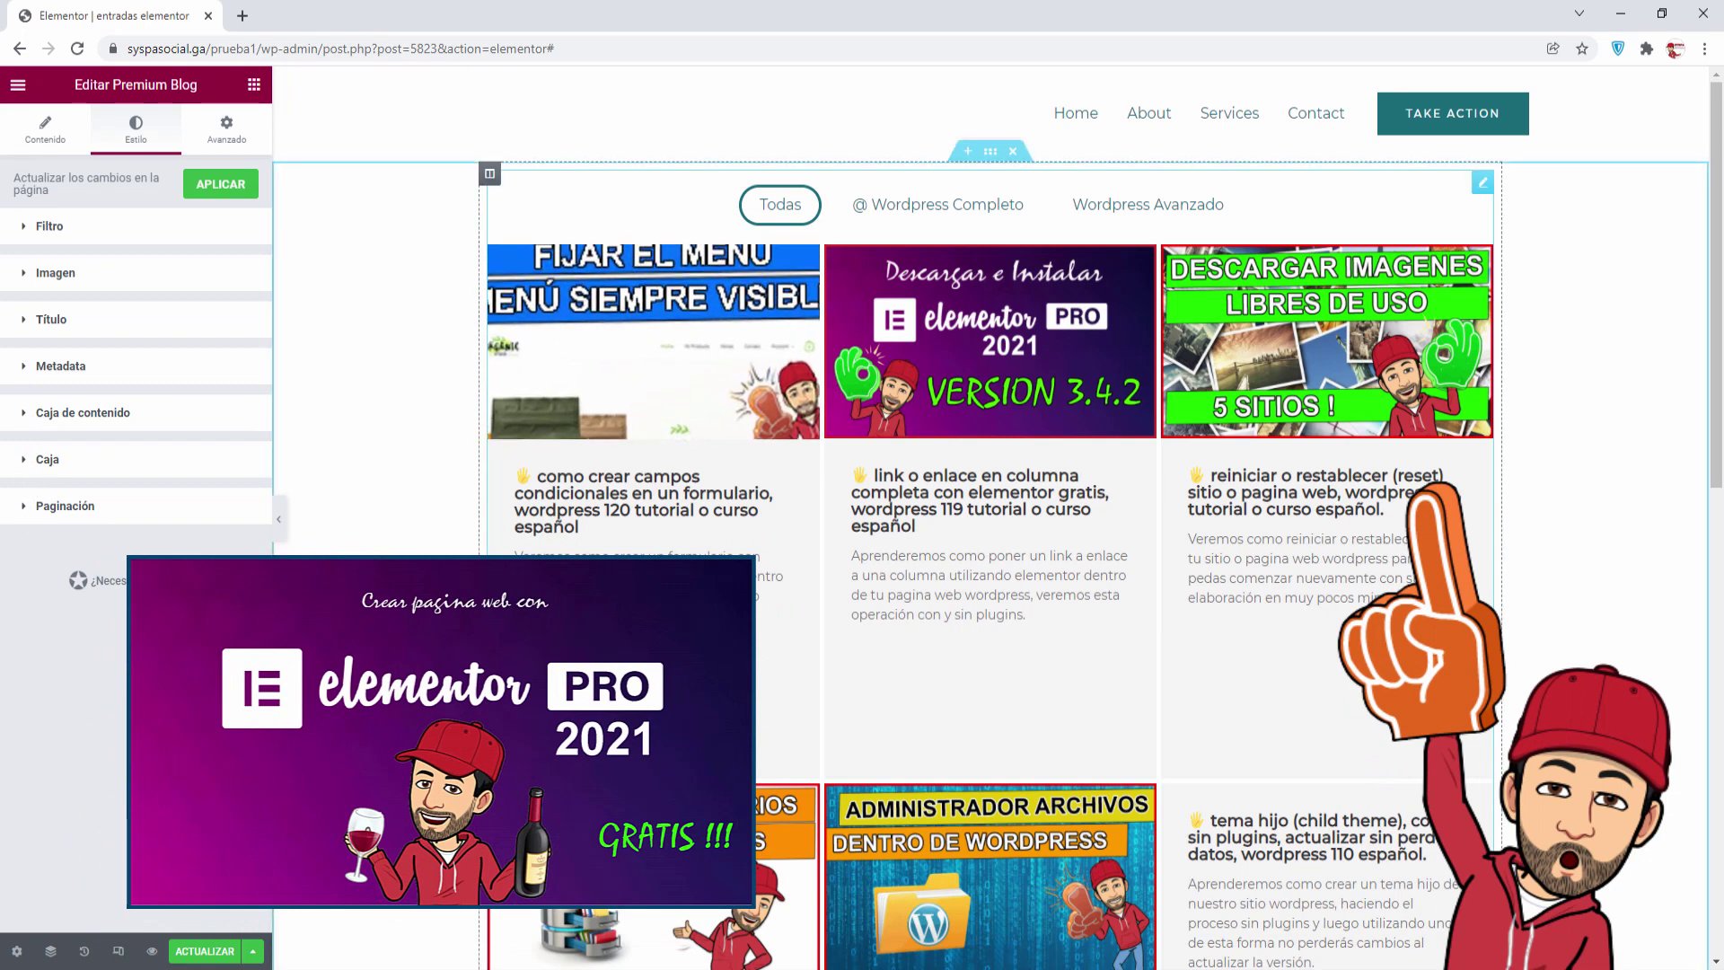
- Set the blog widget's margin to 10 px on all four sides
left_click(228, 142)
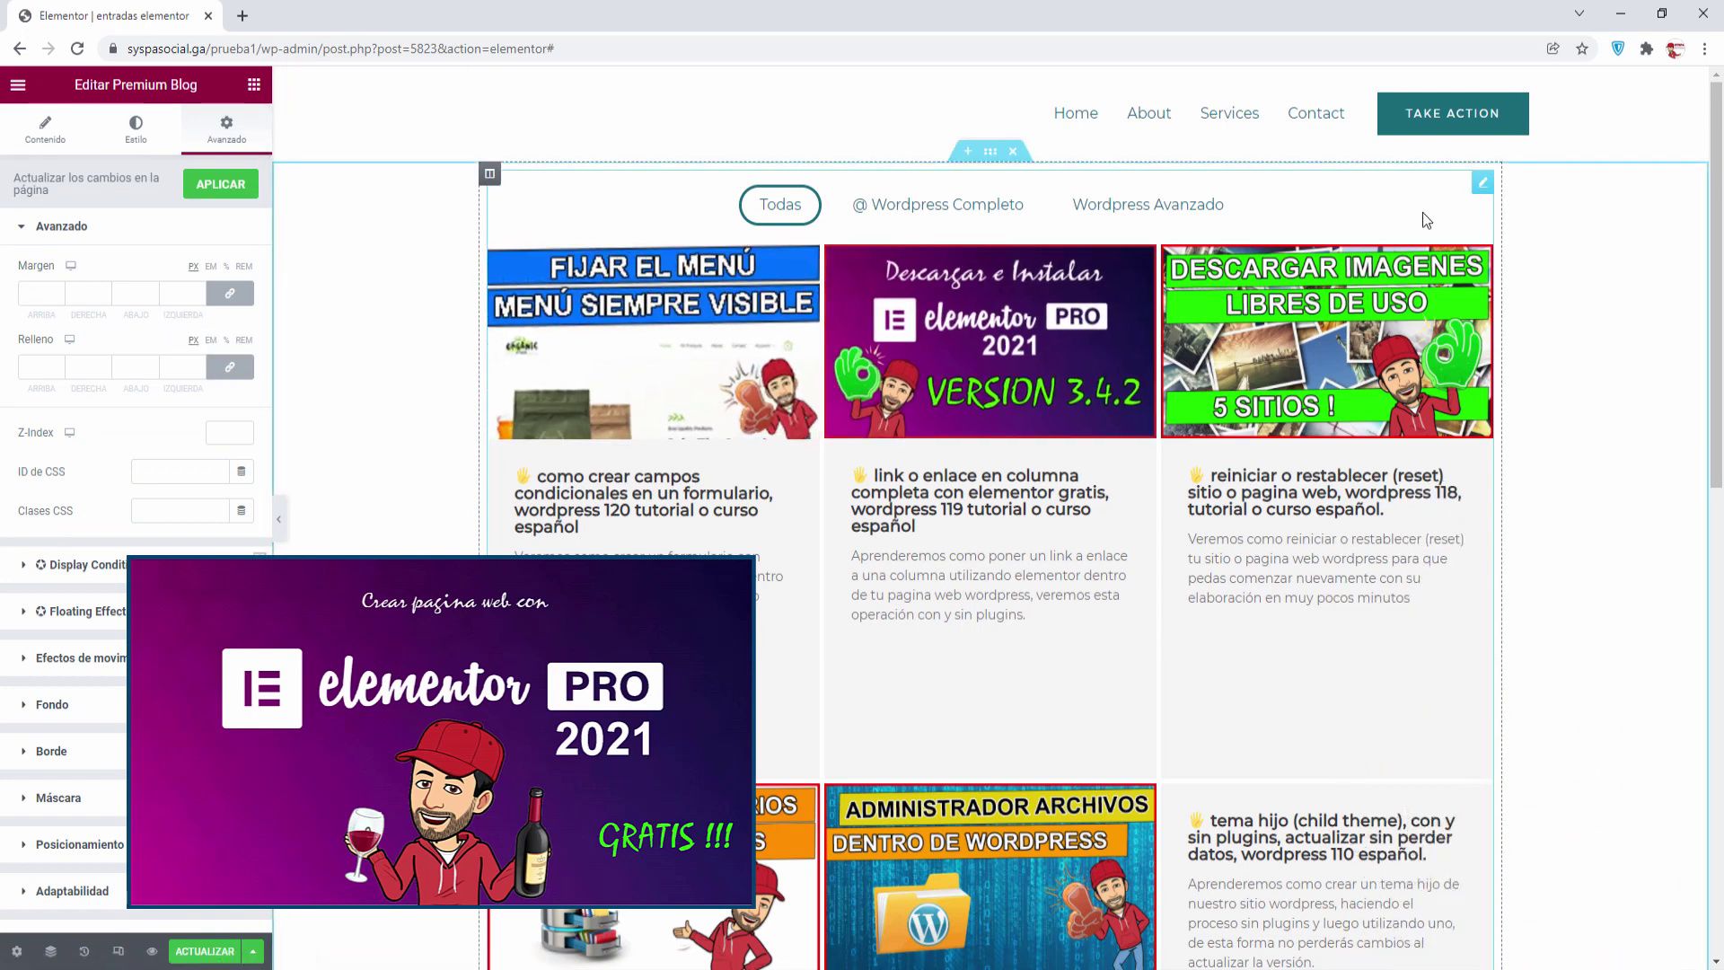
left_click(39, 298)
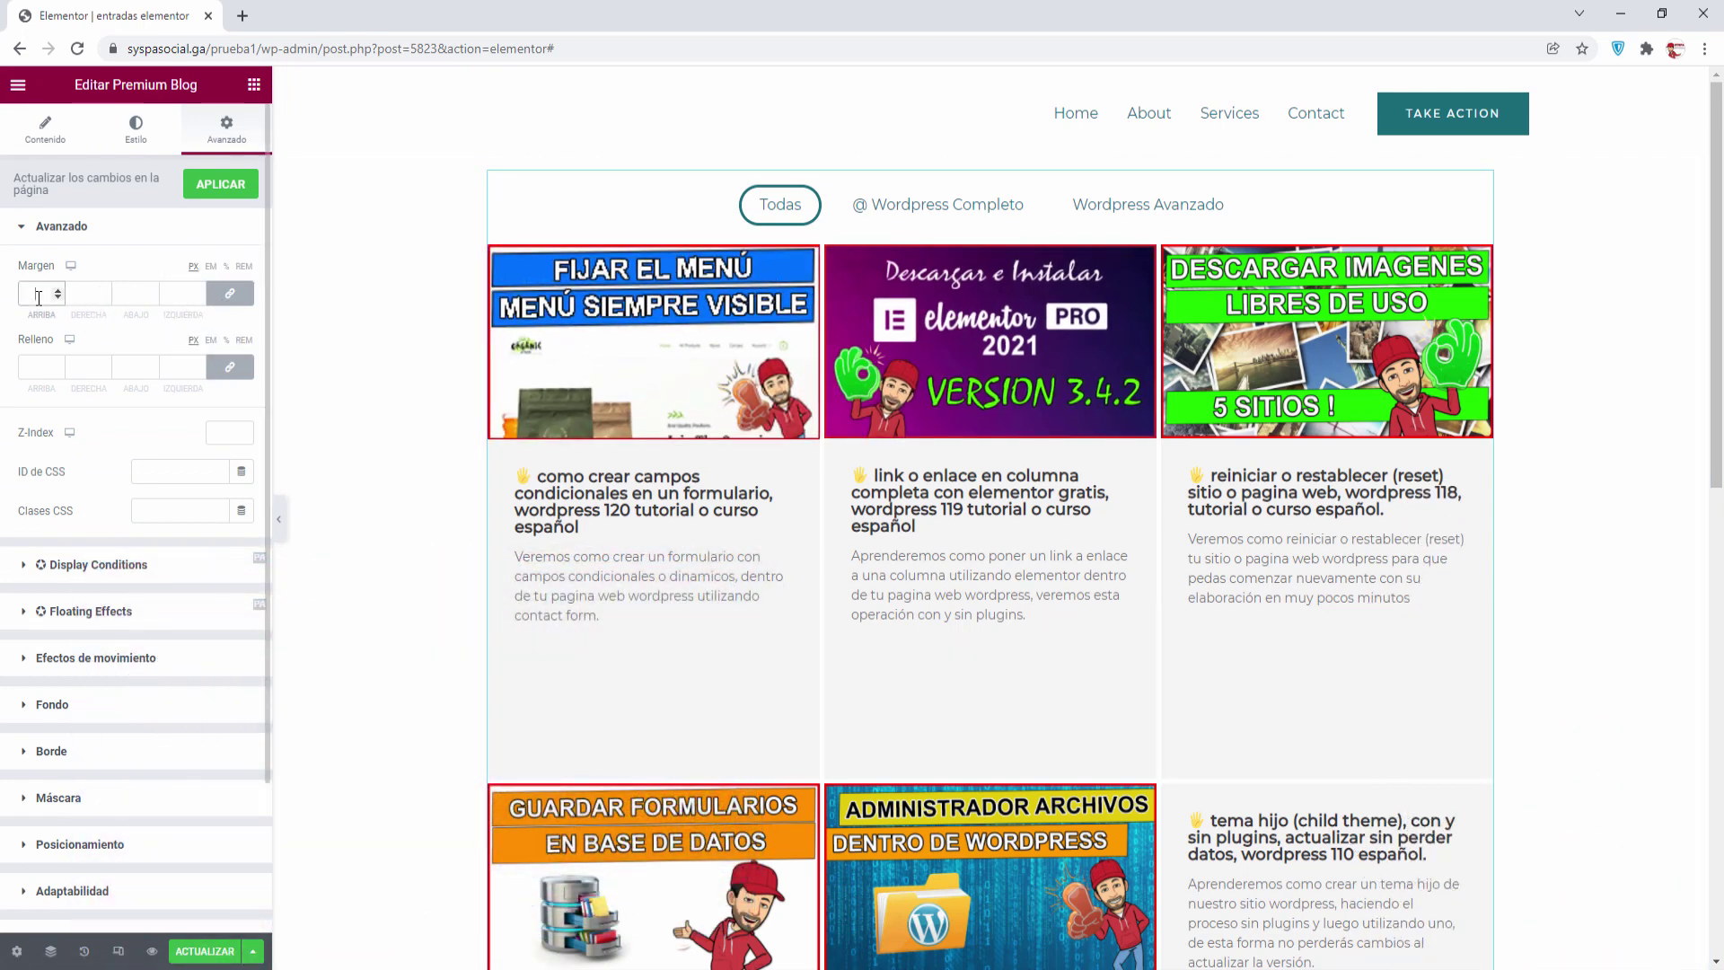
type("10")
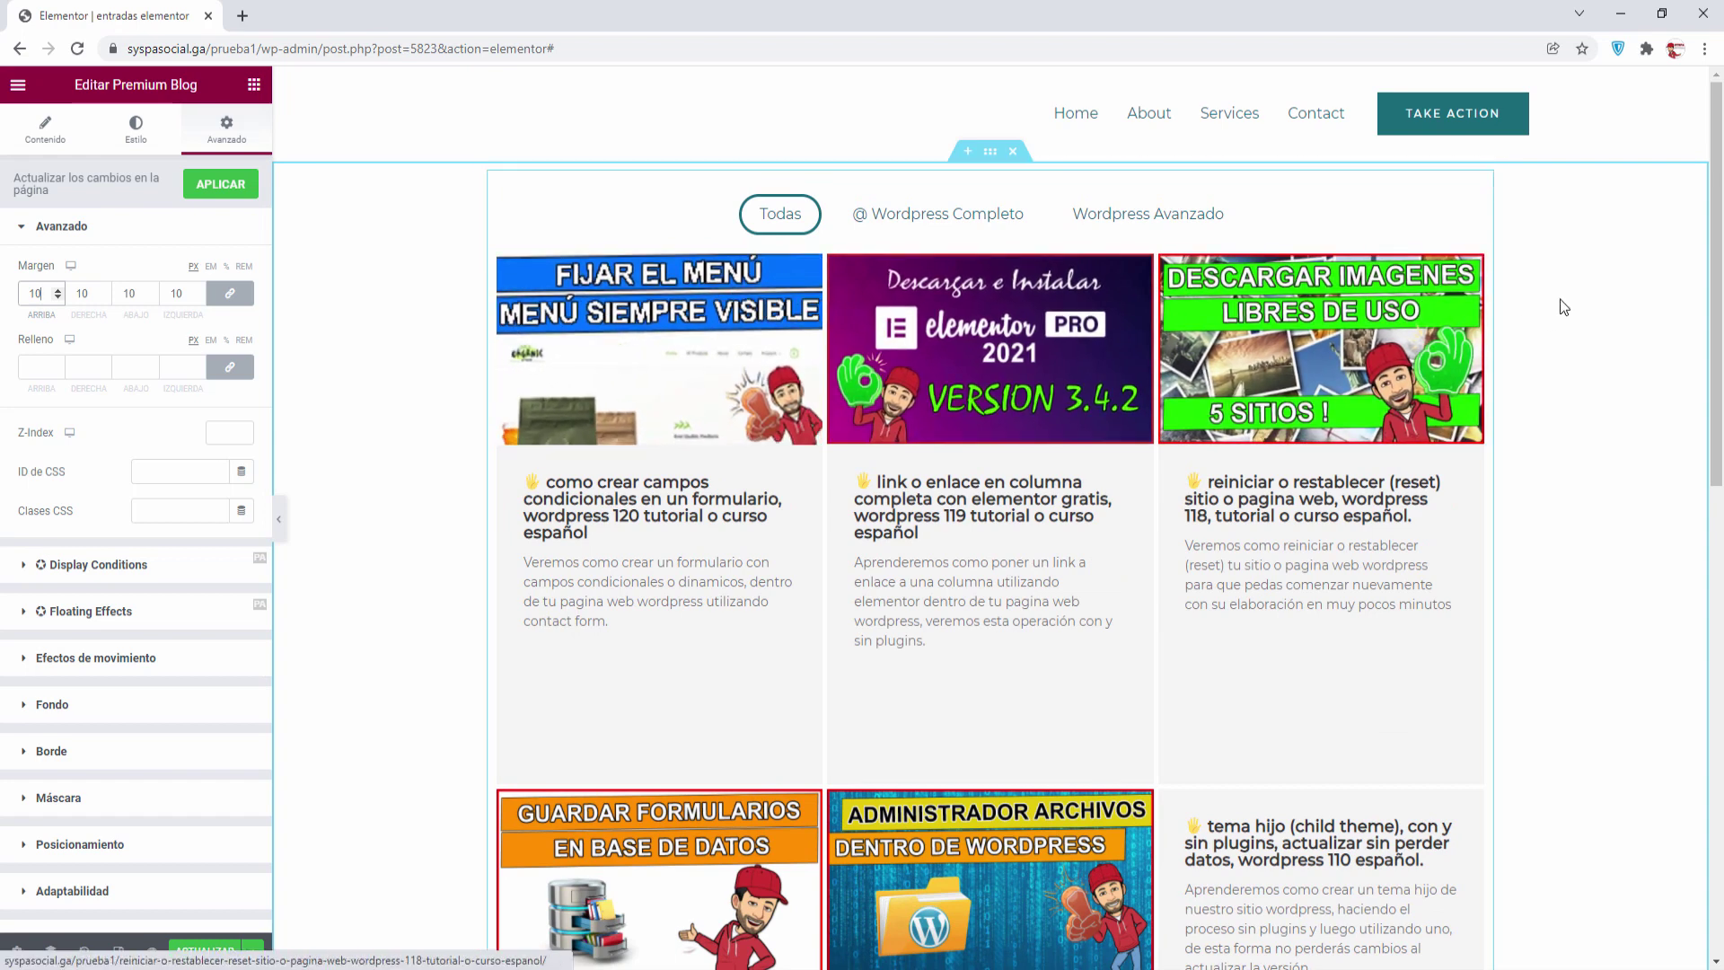
- Open Opciones de entrada in the blog widget's content settings
left_click(45, 128)
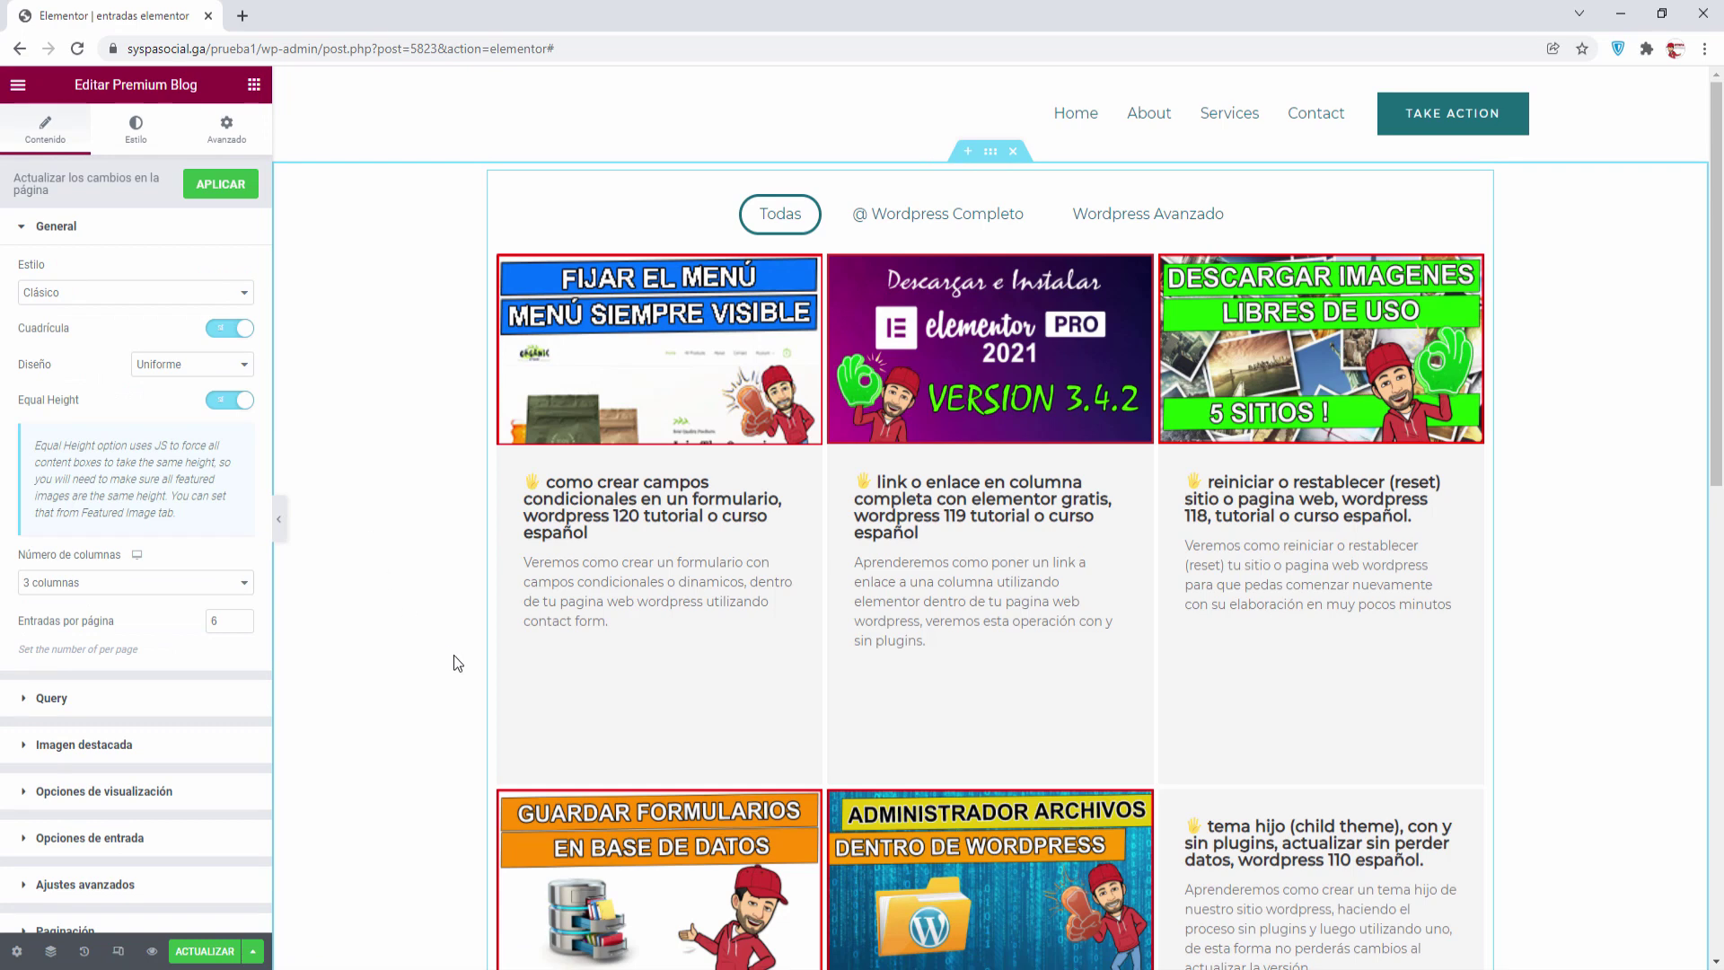
left_click(90, 838)
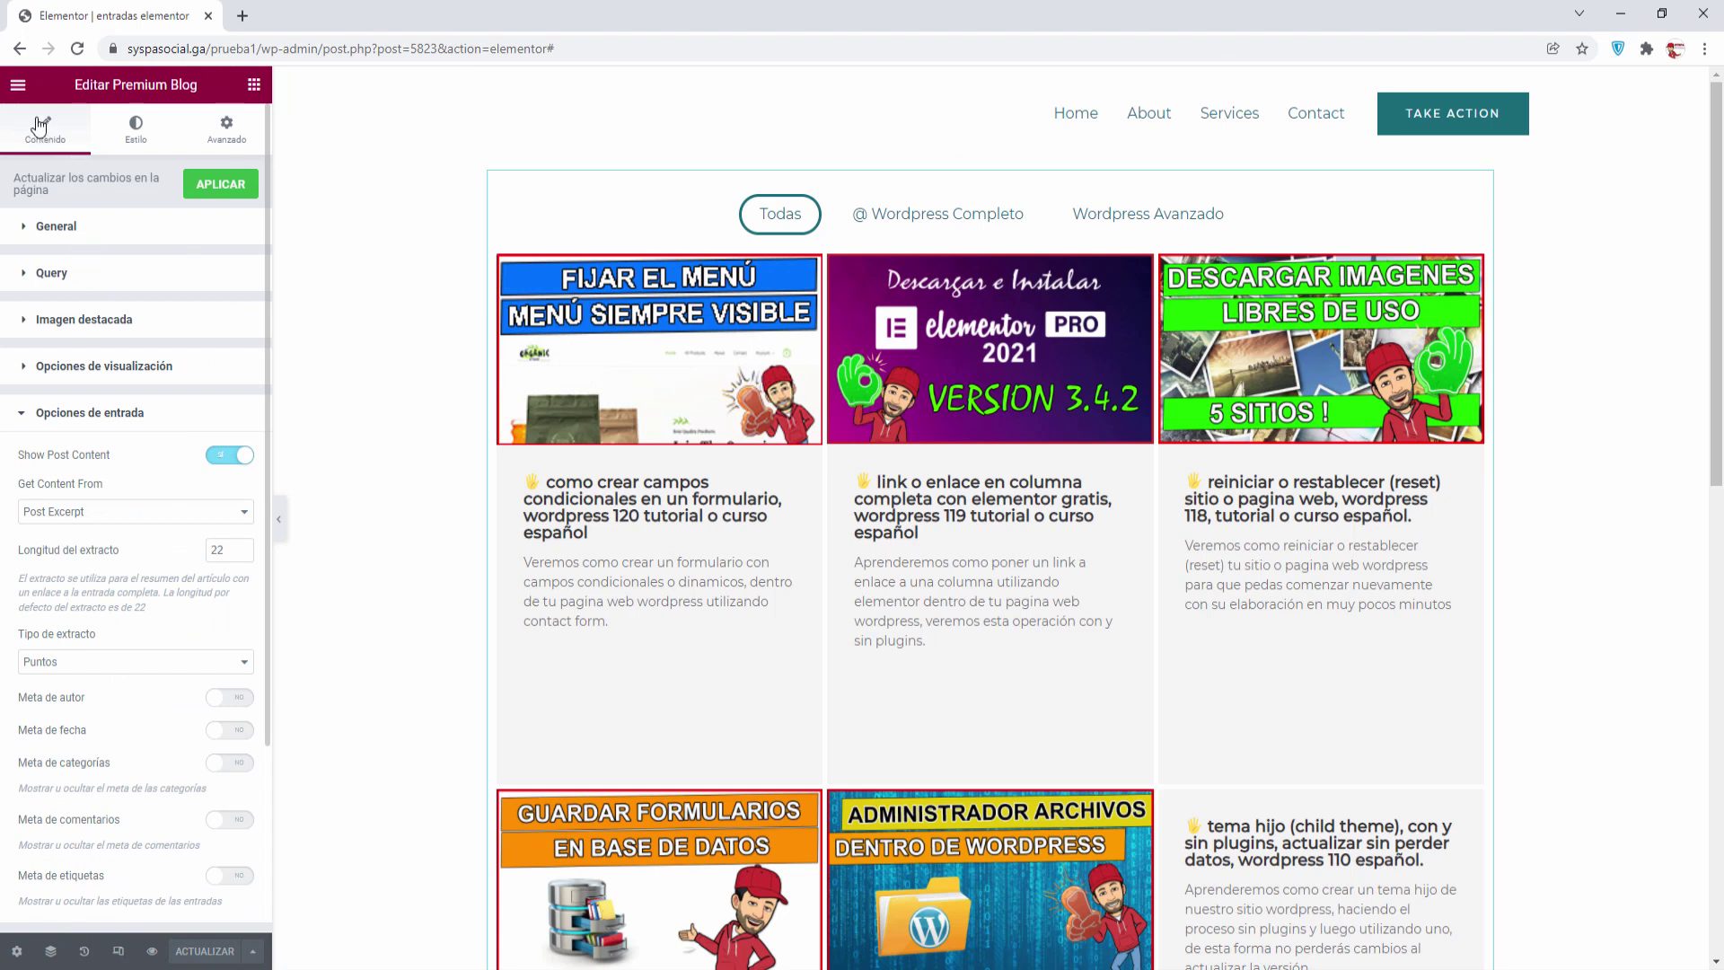
- View the published entradas elementor page in a new browser tab
left_click(19, 87)
right_click(90, 365)
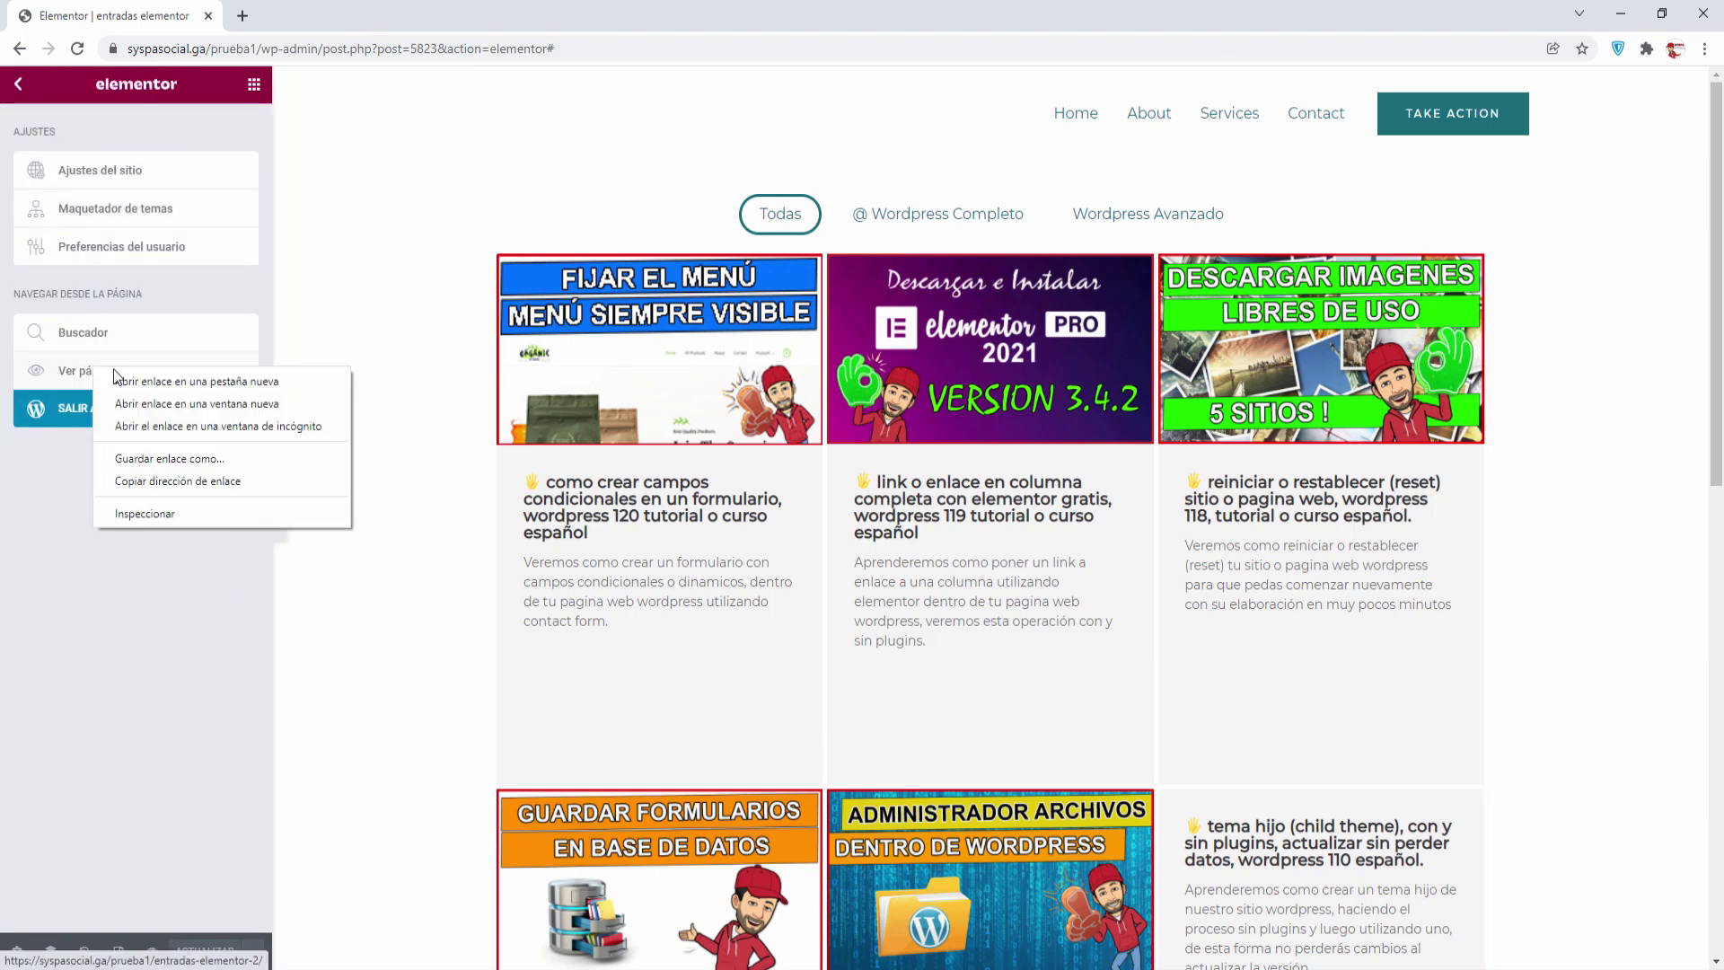
left_click(152, 372)
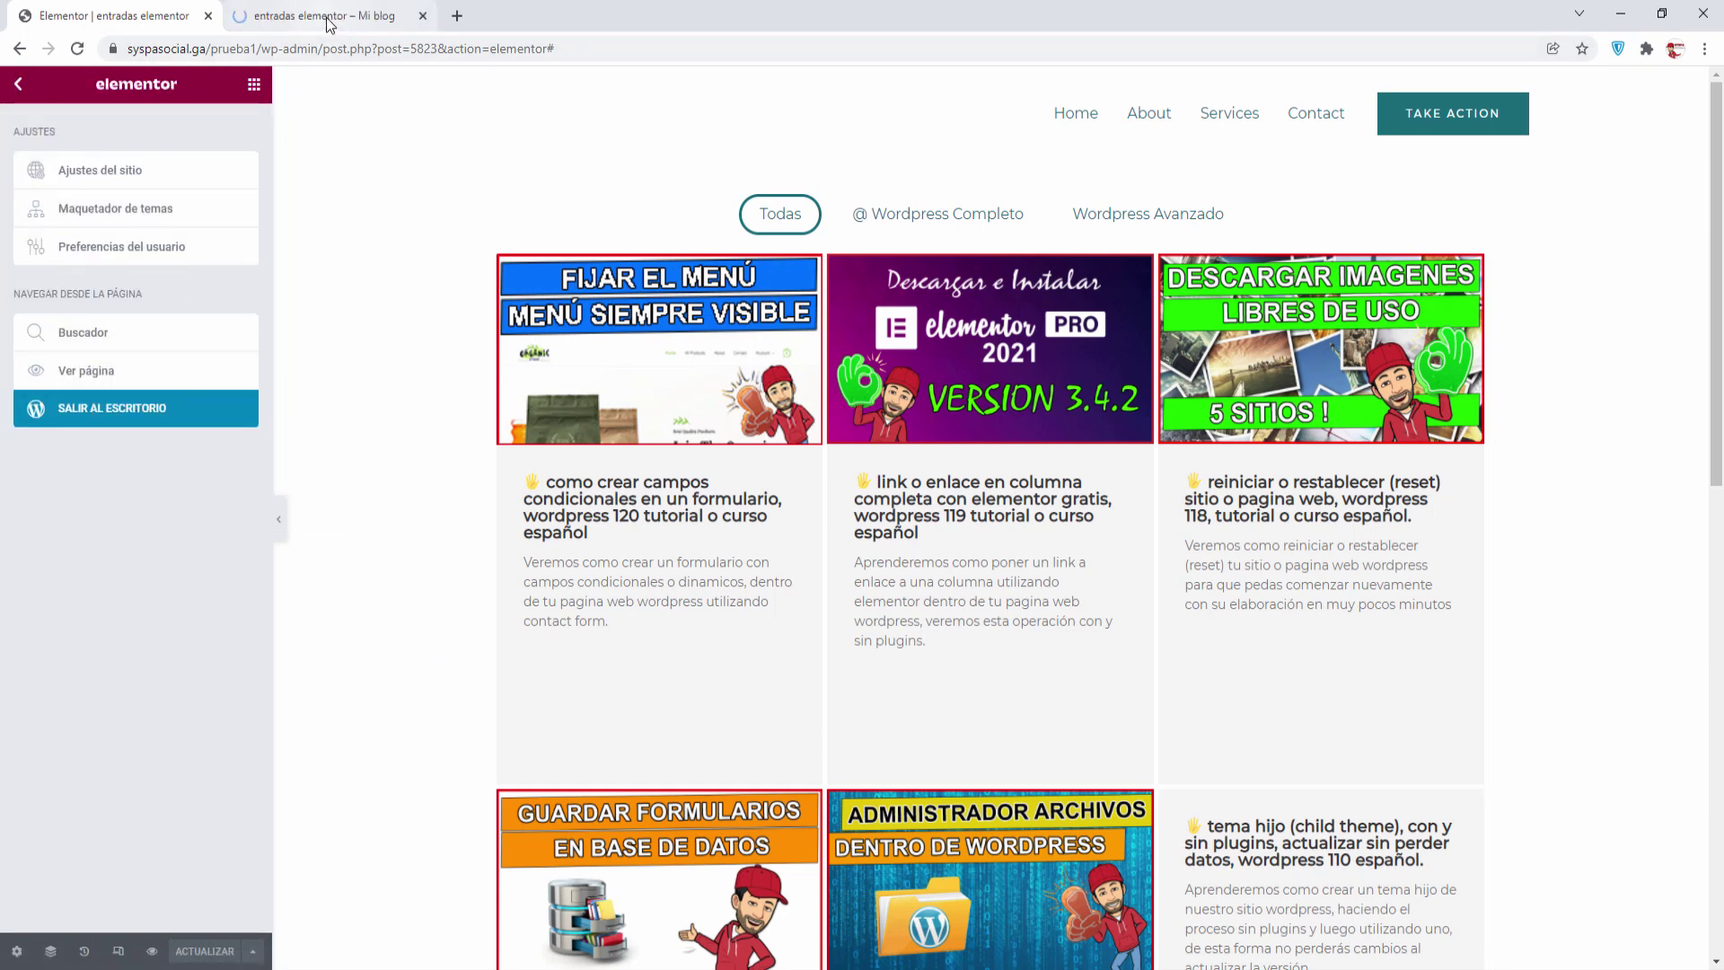
left_click(328, 18)
- Test the blog grid's pagination and its WordPress Avanzado and WordPress Completo filters on the published page, and close its browser tab
scroll(269, 363, "down", 5)
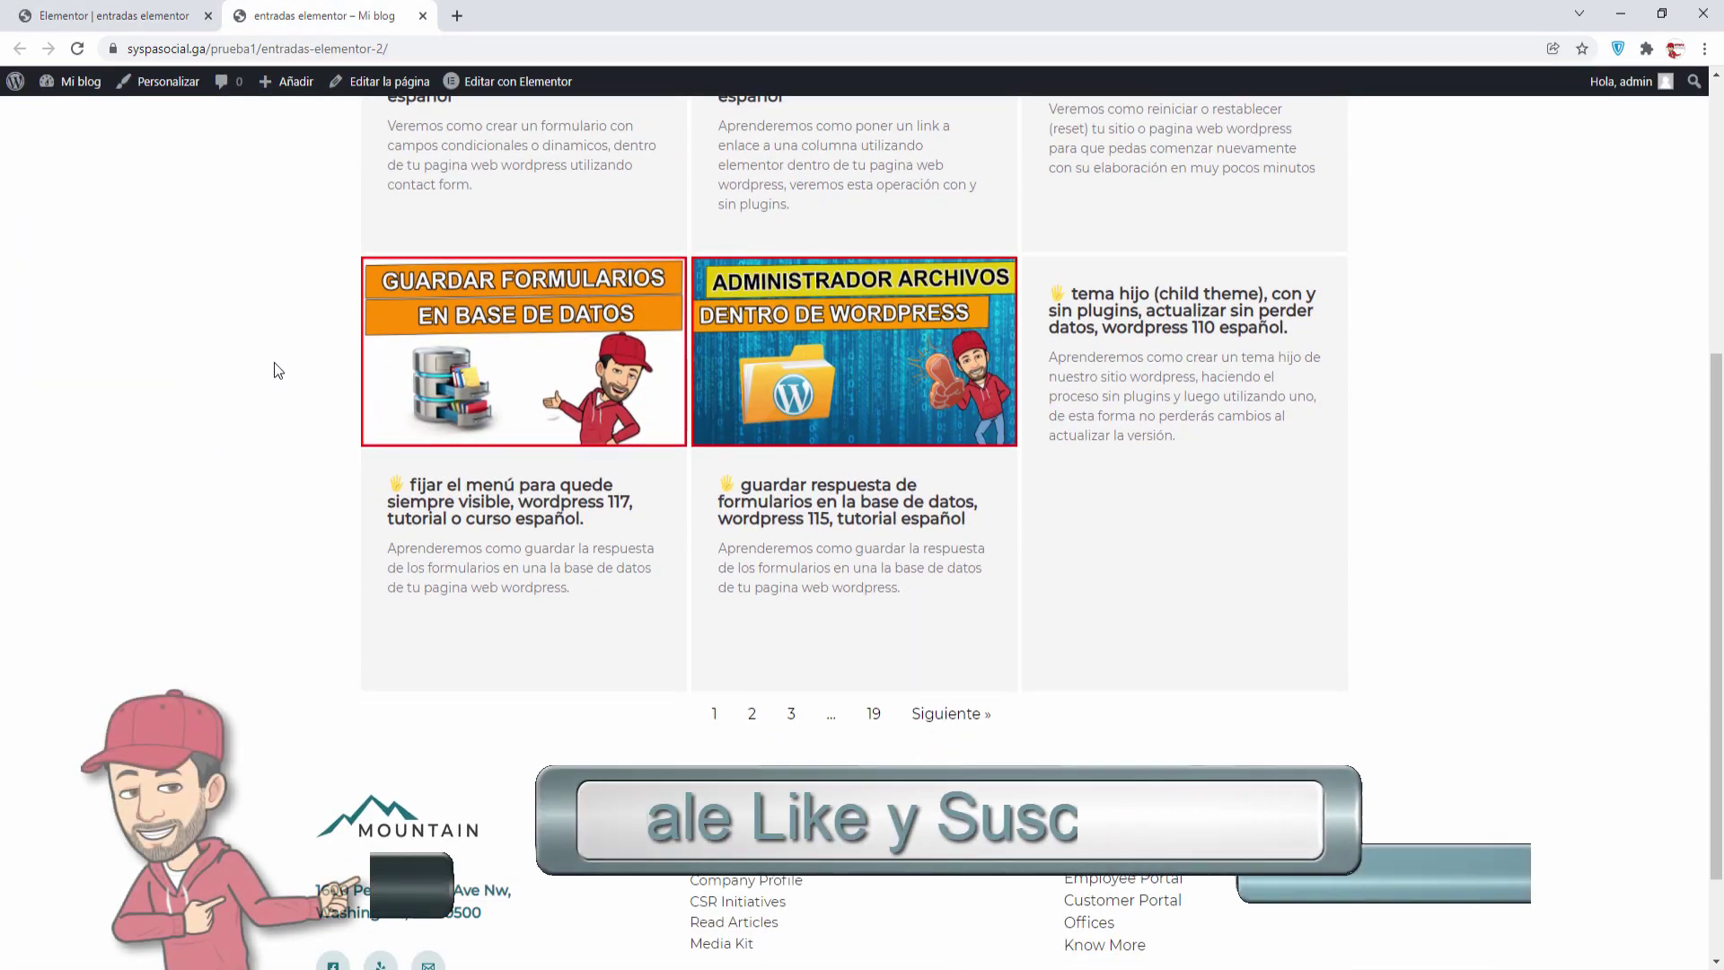
left_click(967, 714)
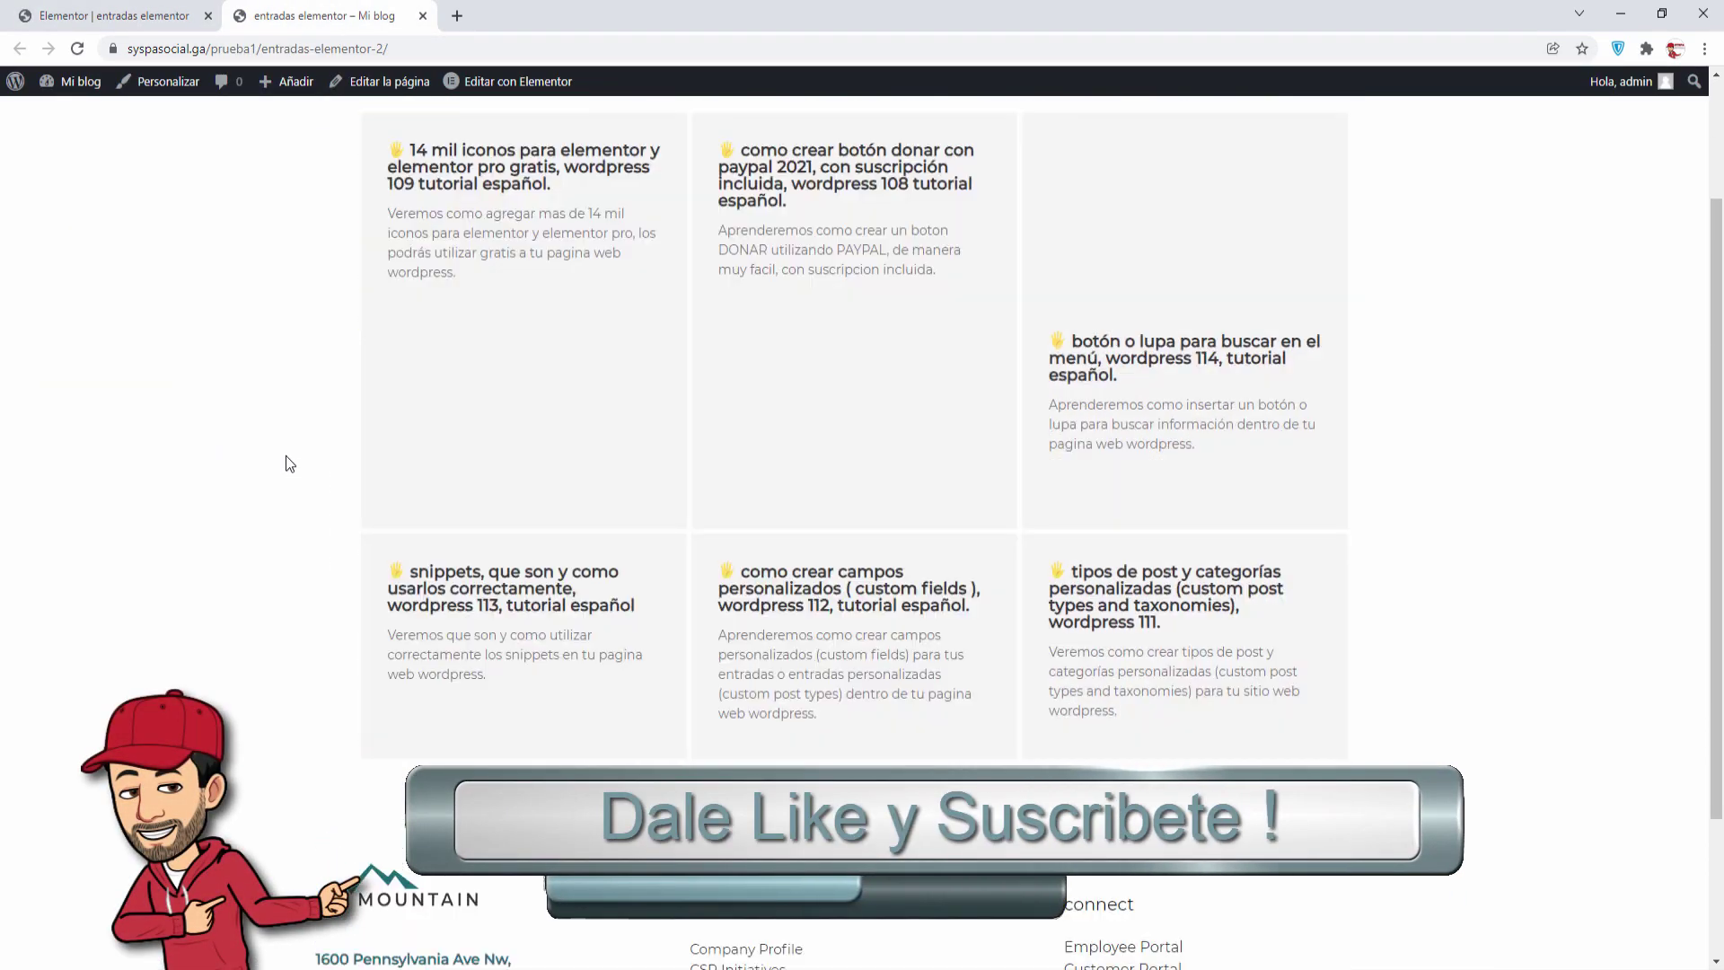
left_click(769, 247)
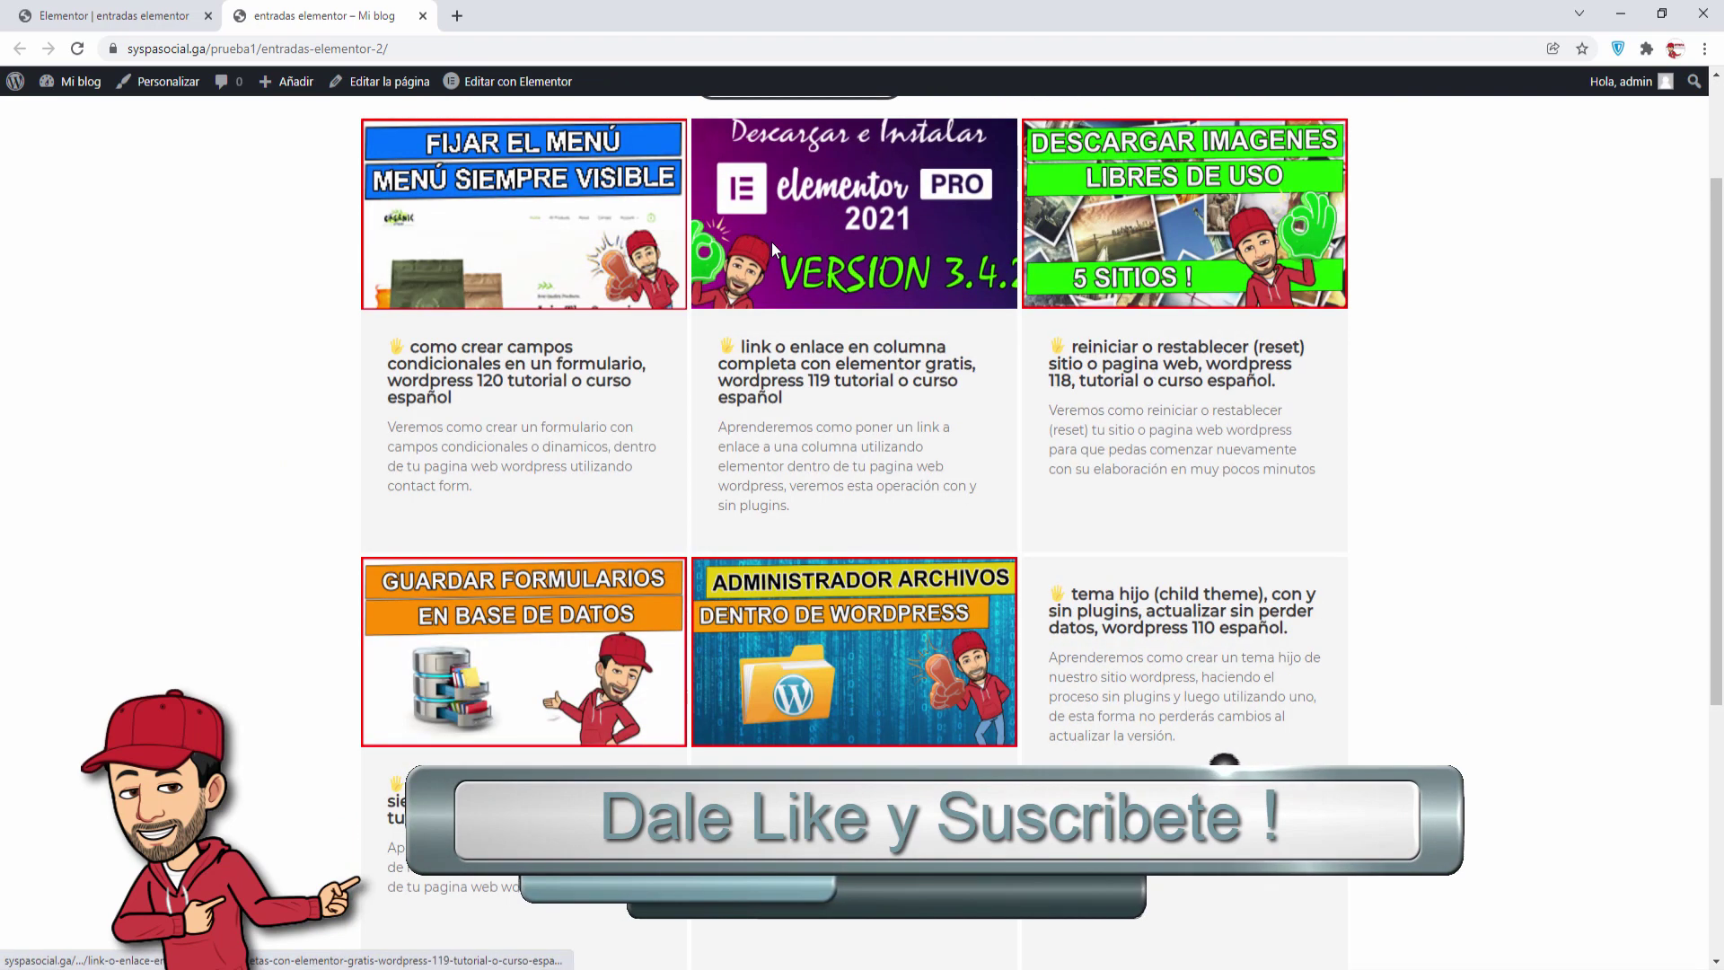
scroll(898, 247, "up", 2)
left_click(945, 248)
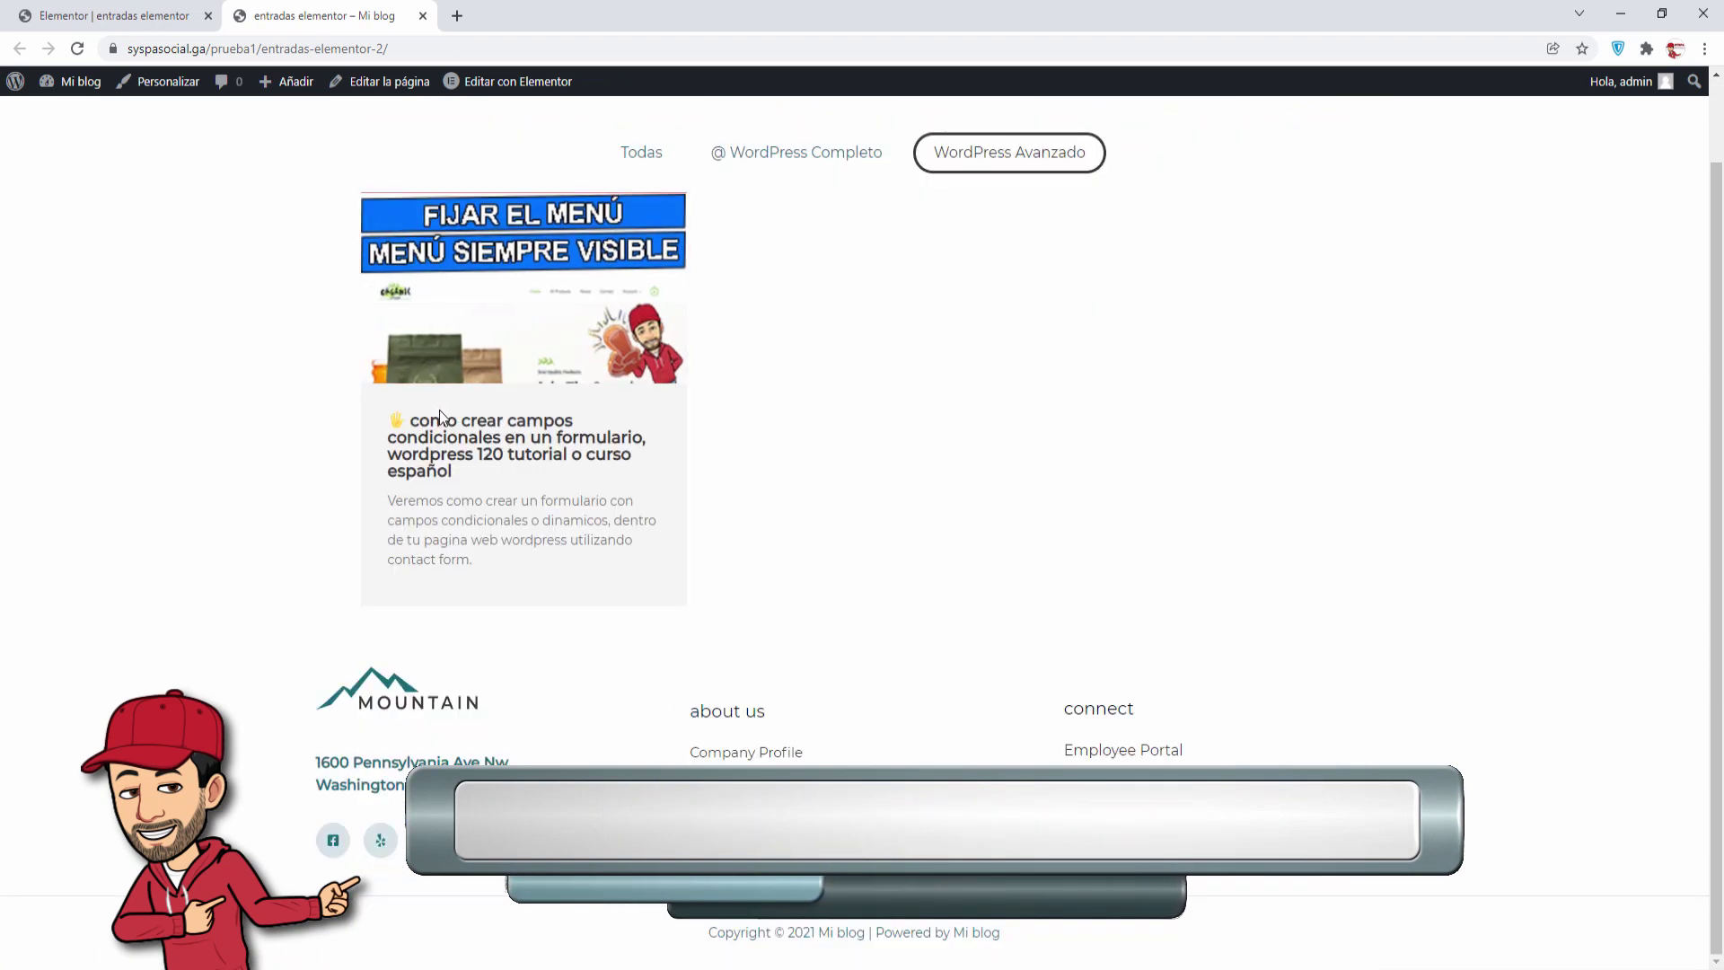
scroll(808, 314, "up", 1)
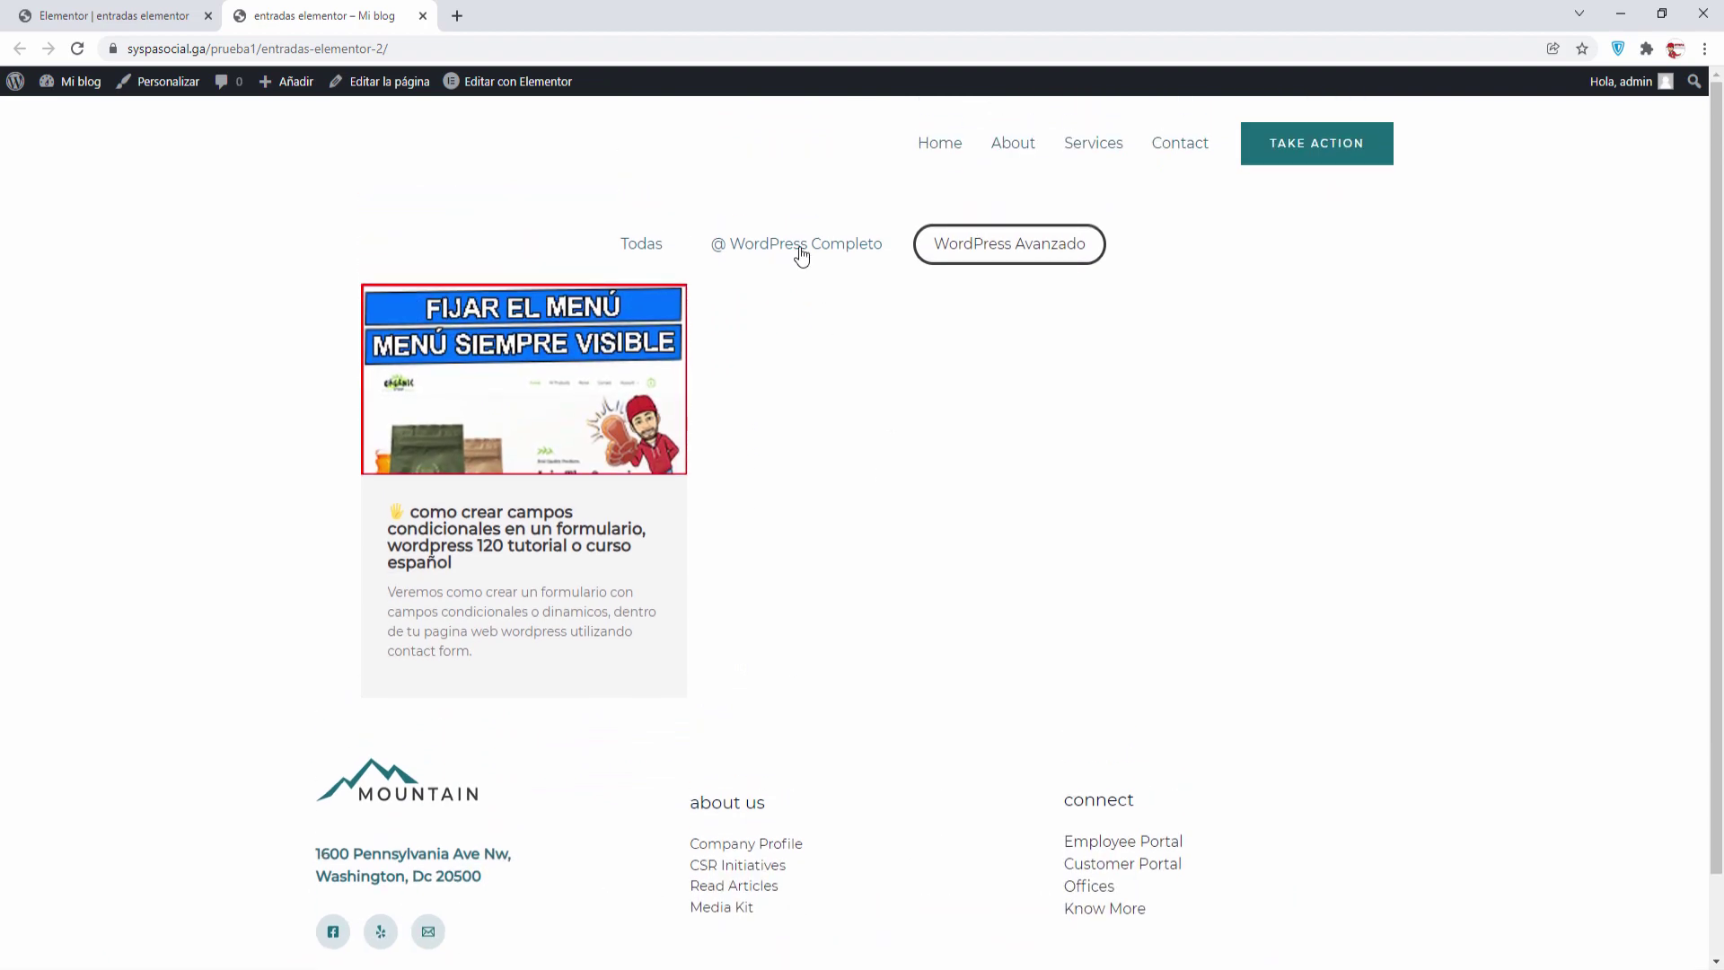
left_click(800, 254)
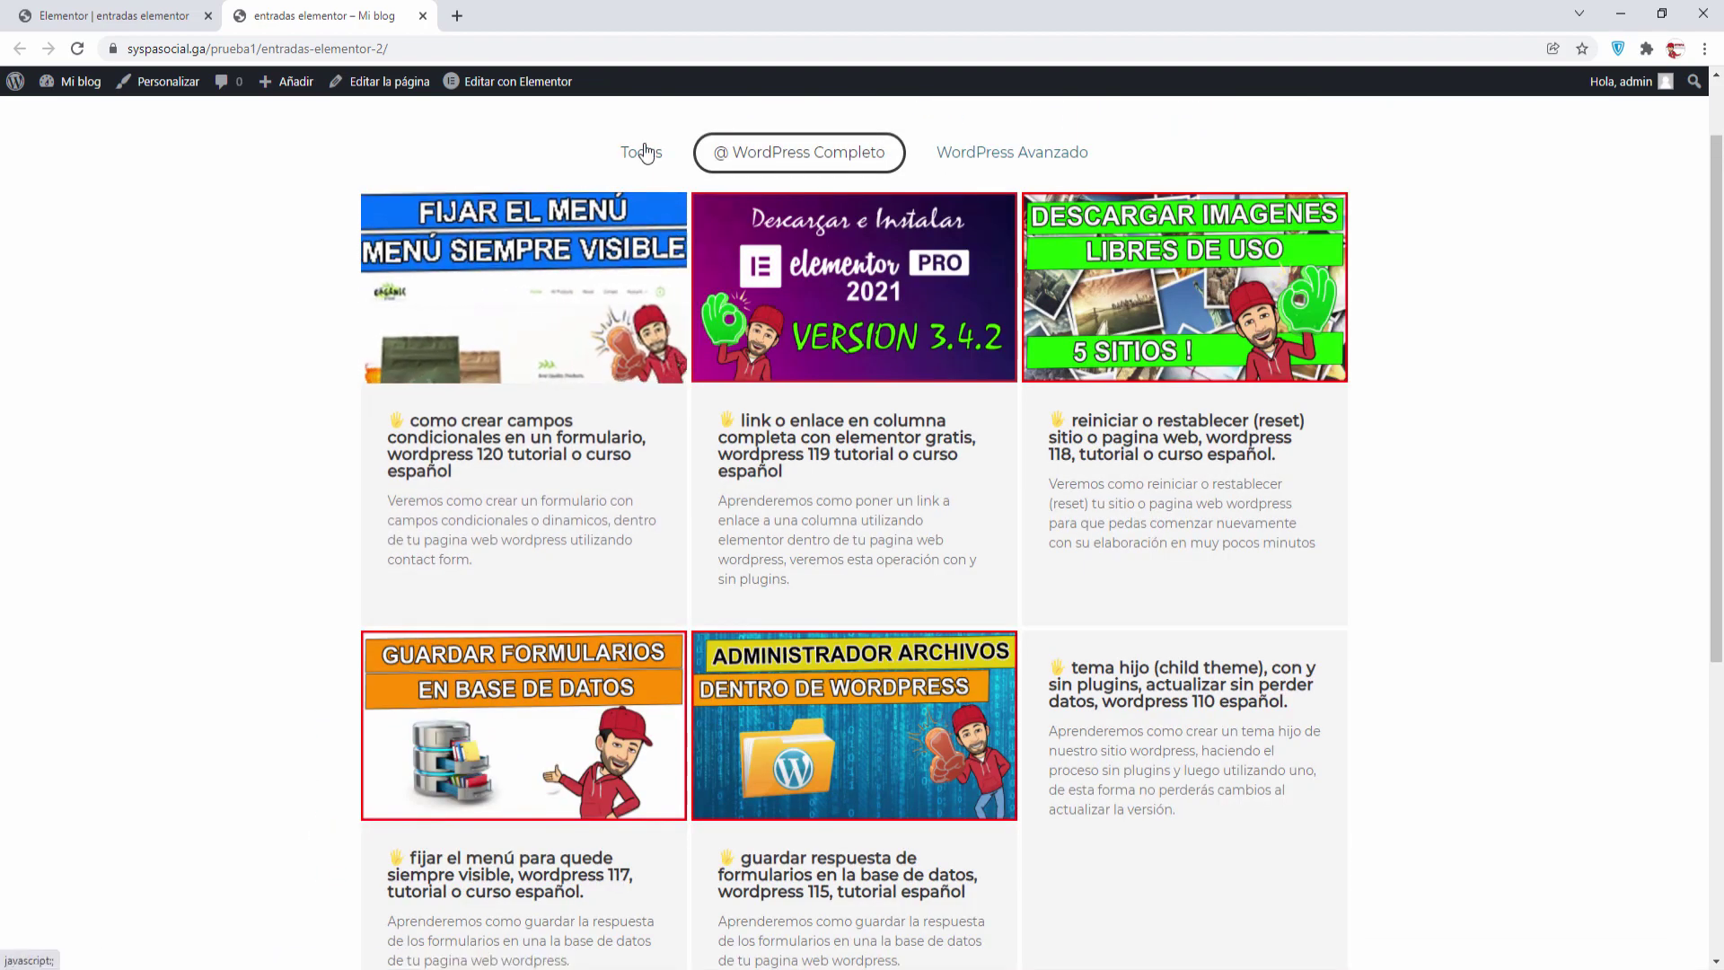
scroll(13, 319, "down", 1)
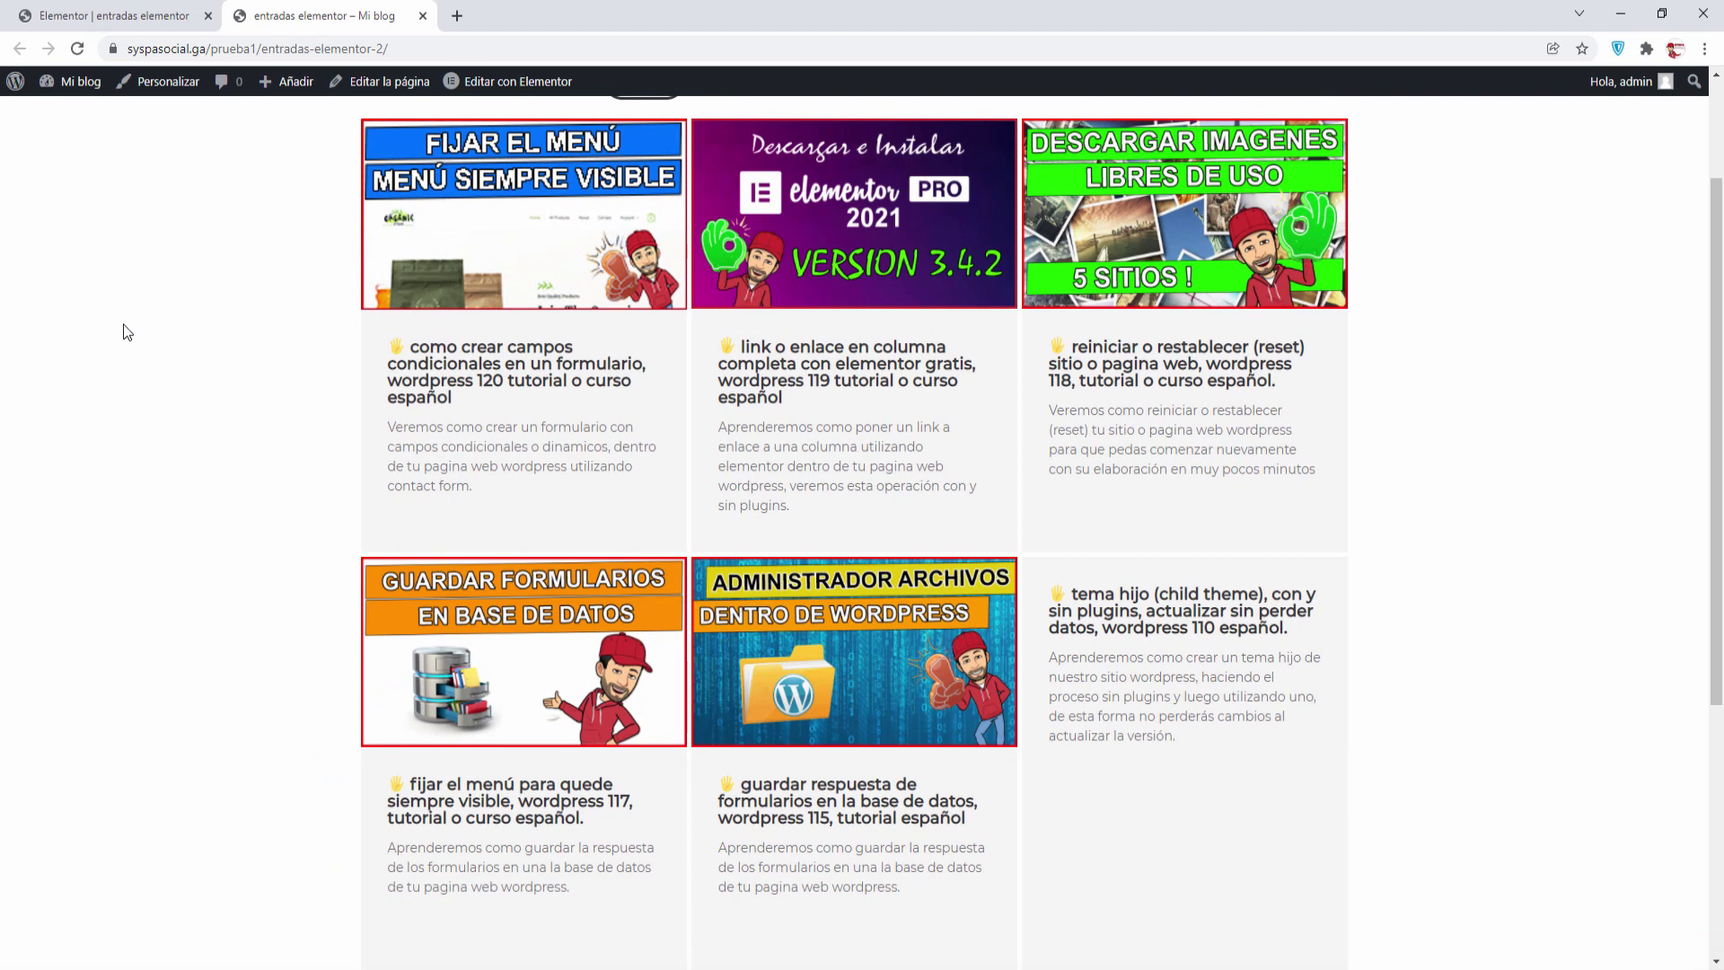
left_click(423, 16)
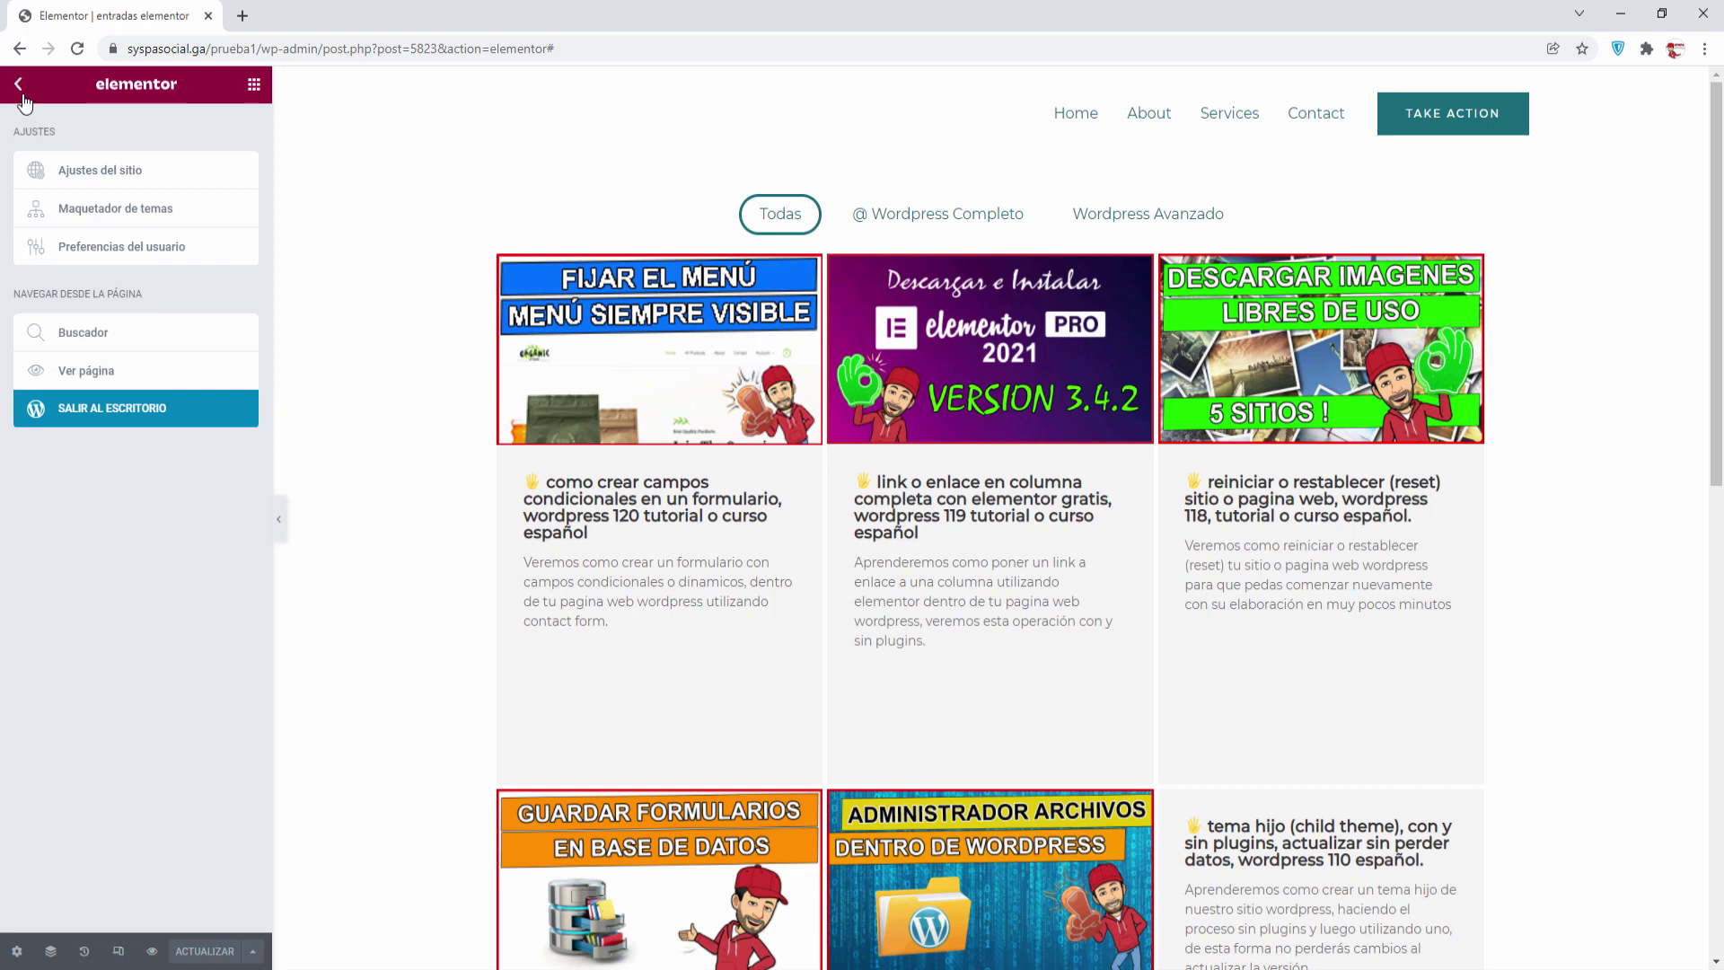
- Leave the Elementor editor for the WordPress dashboard, search plugins for "wp show post", and install and activate WP Show Posts
left_click(145, 409)
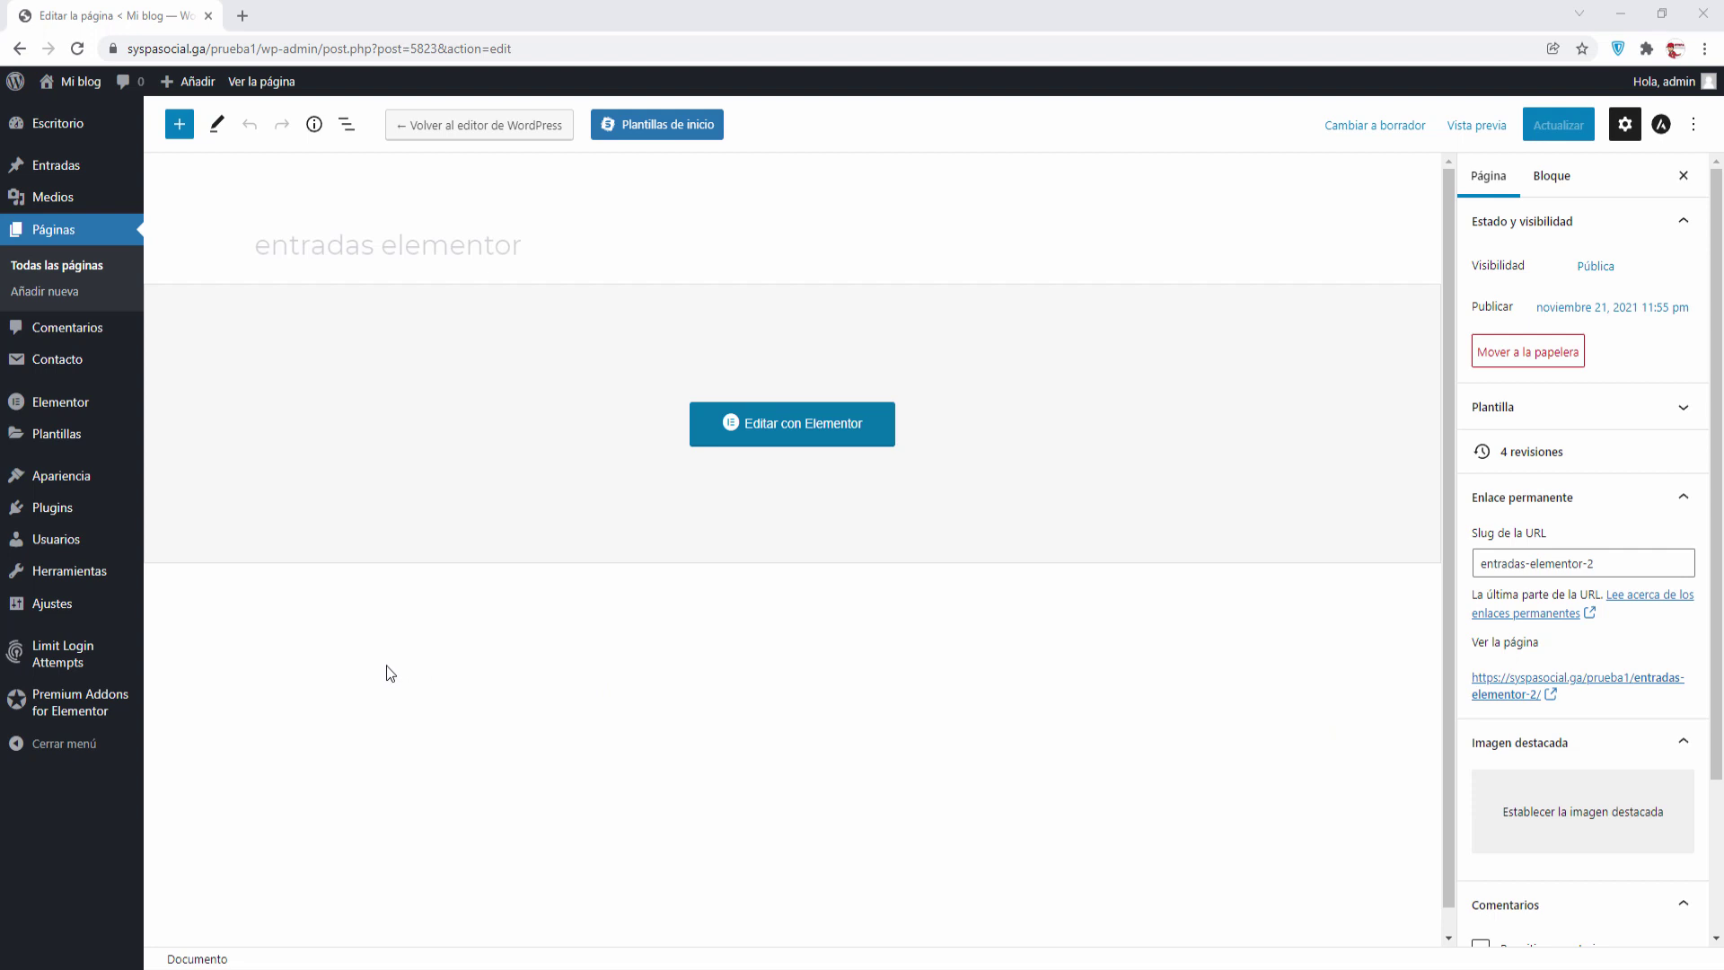
left_click(224, 542)
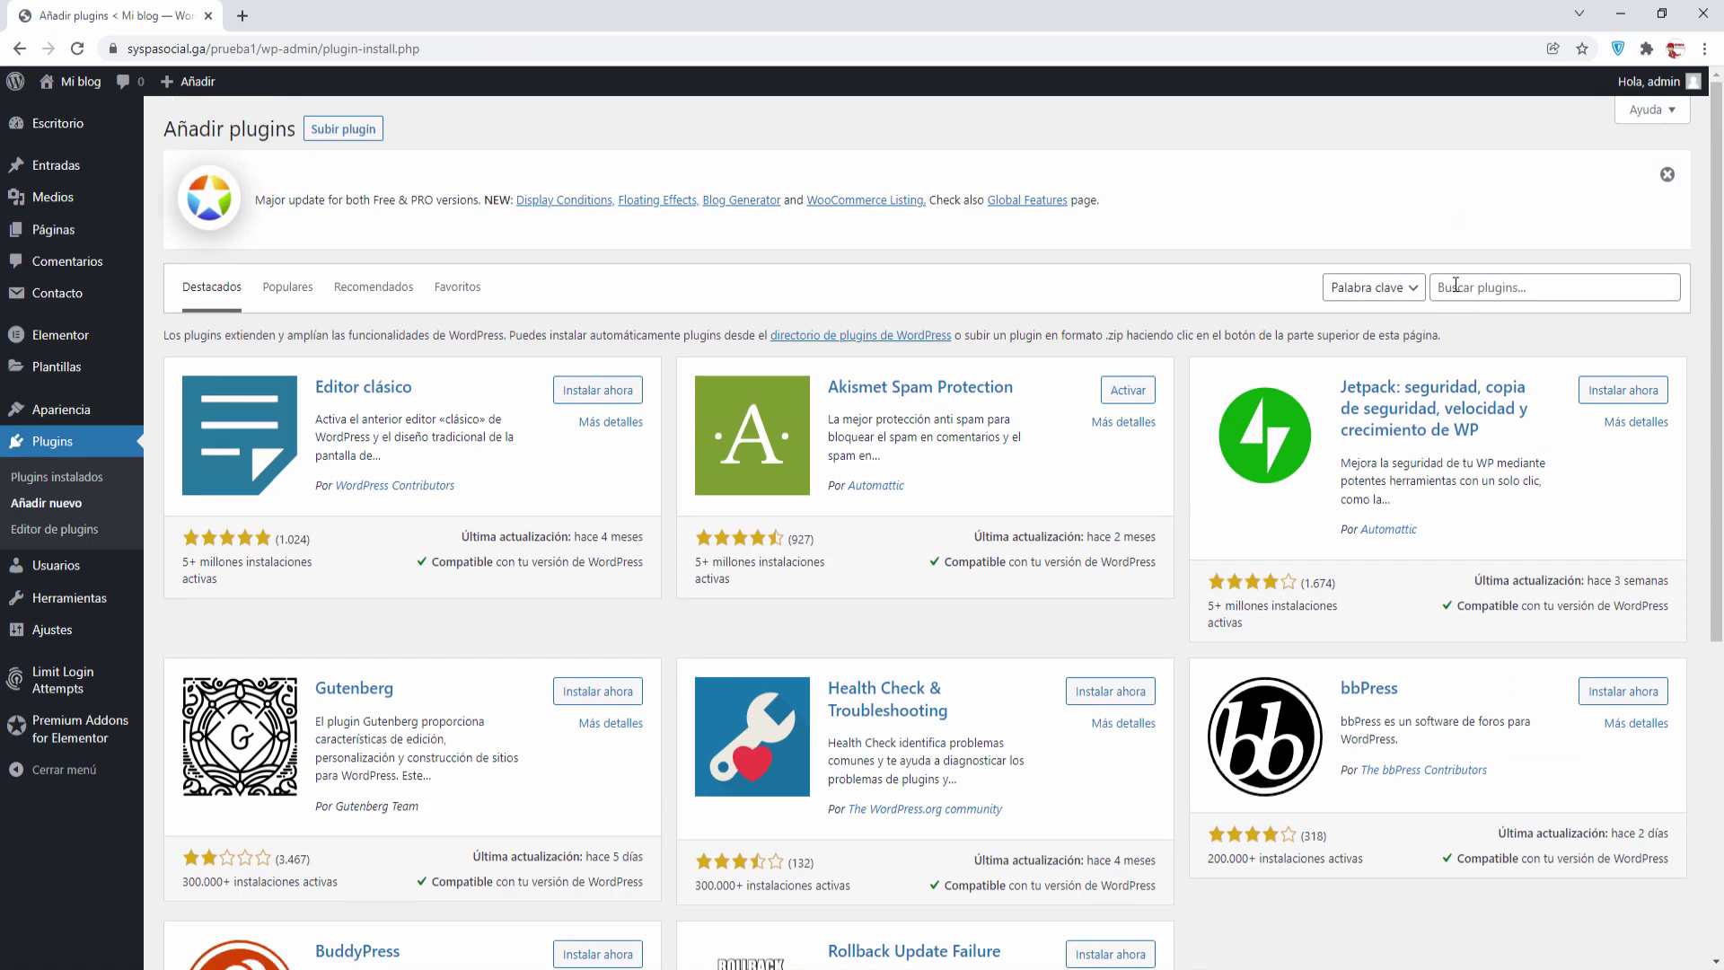
right_click(1441, 288)
left_click(1484, 433)
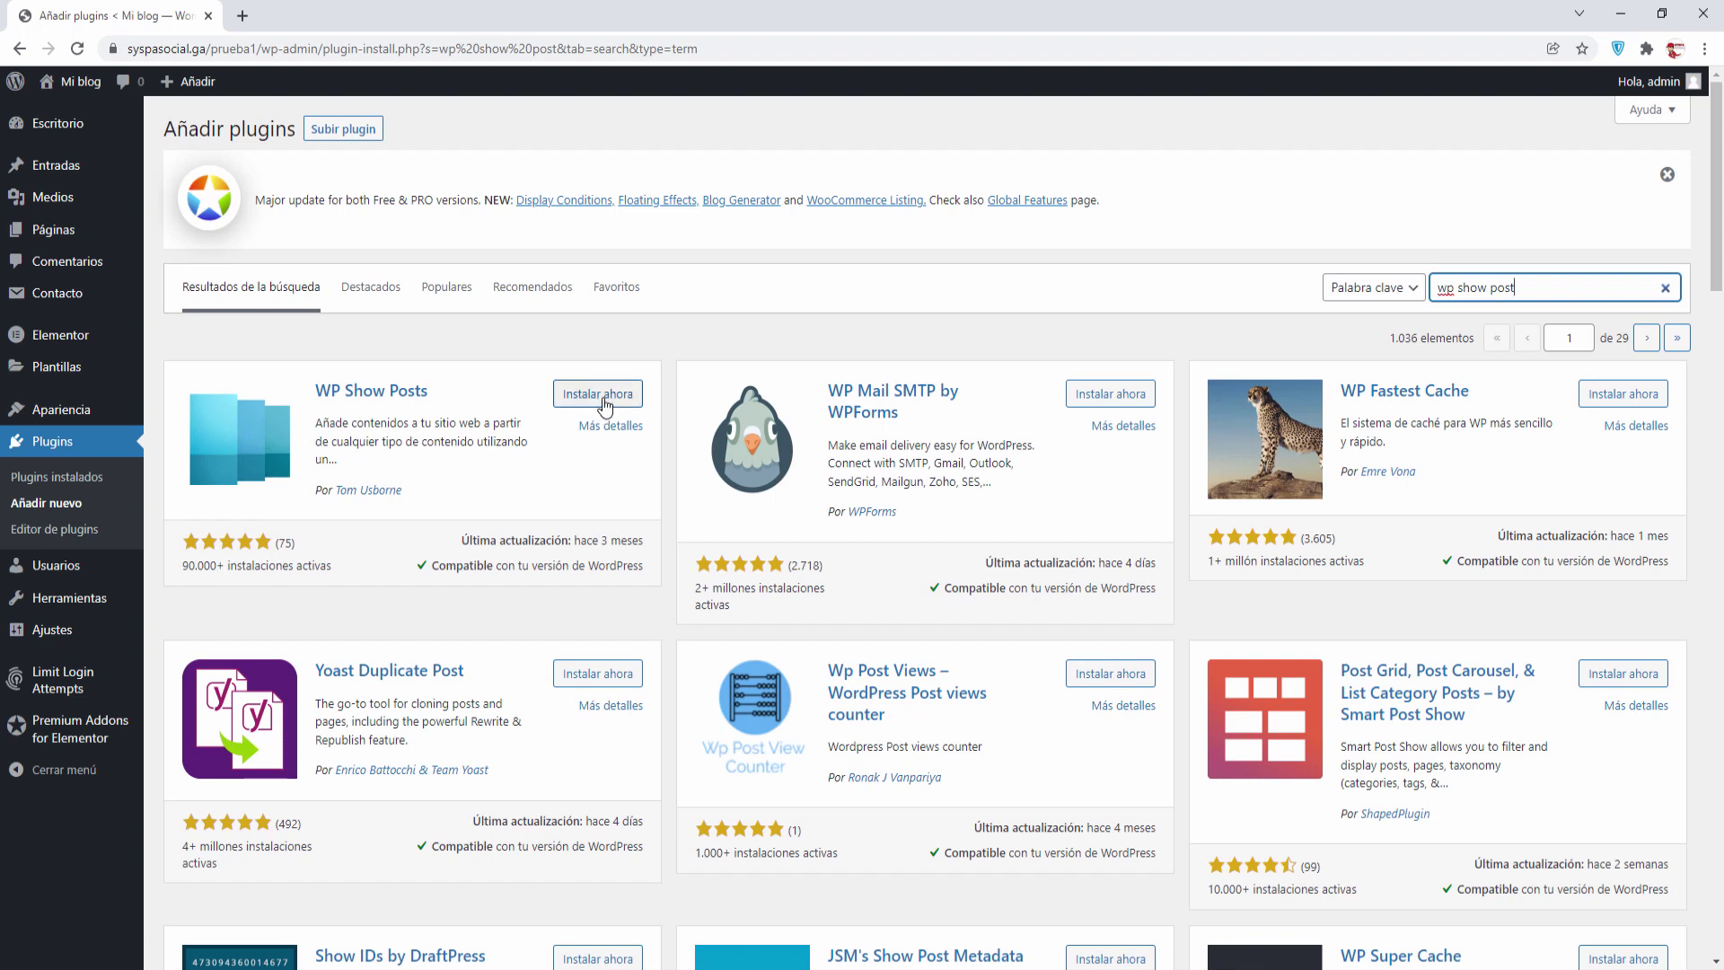
left_click(596, 395)
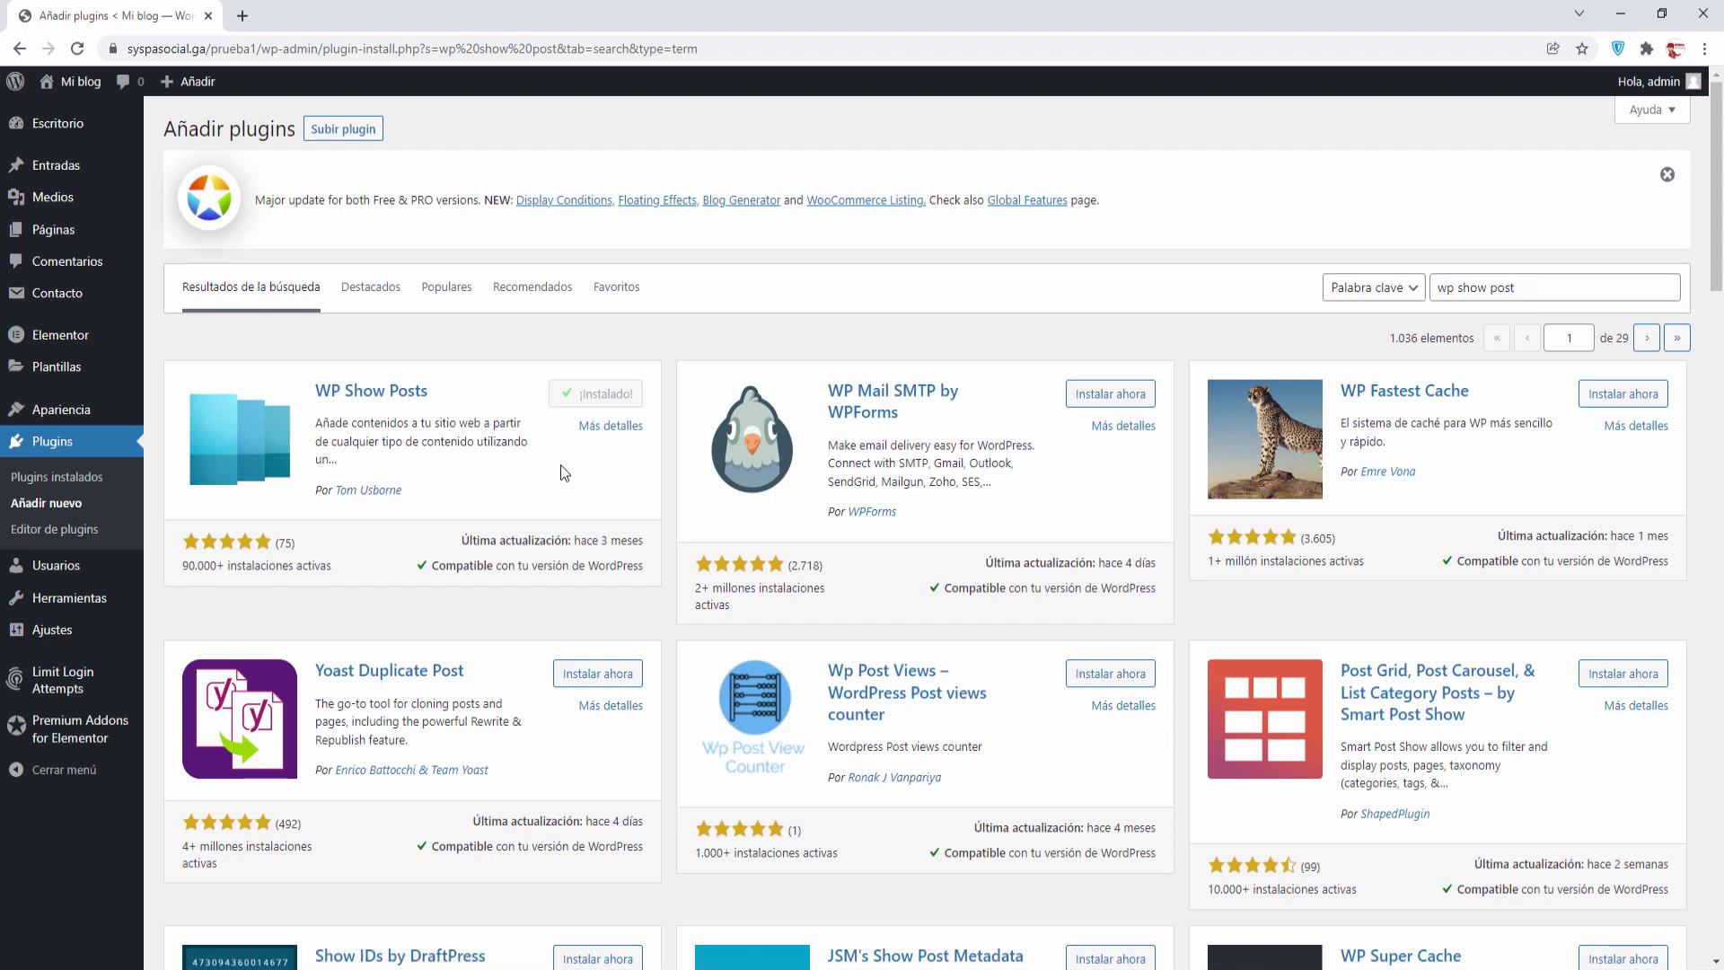
left_click(620, 394)
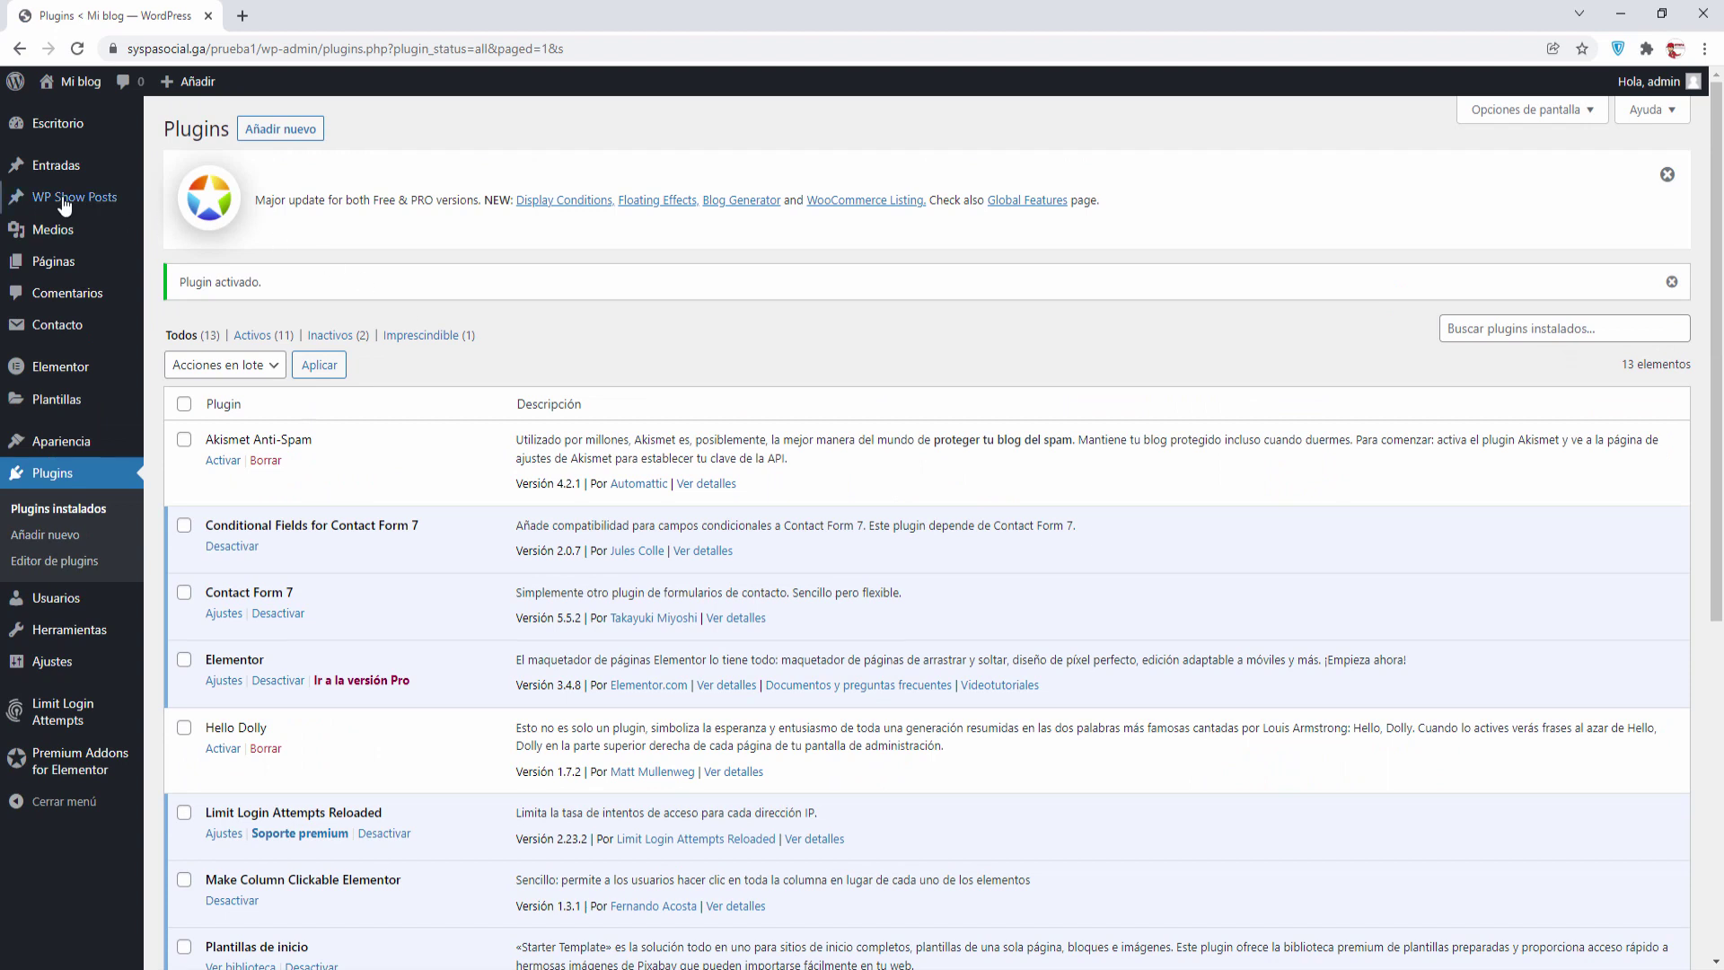
- Create a new WP Show Posts list titled "Wordpress Completo Lista"
mouse_move(58, 210)
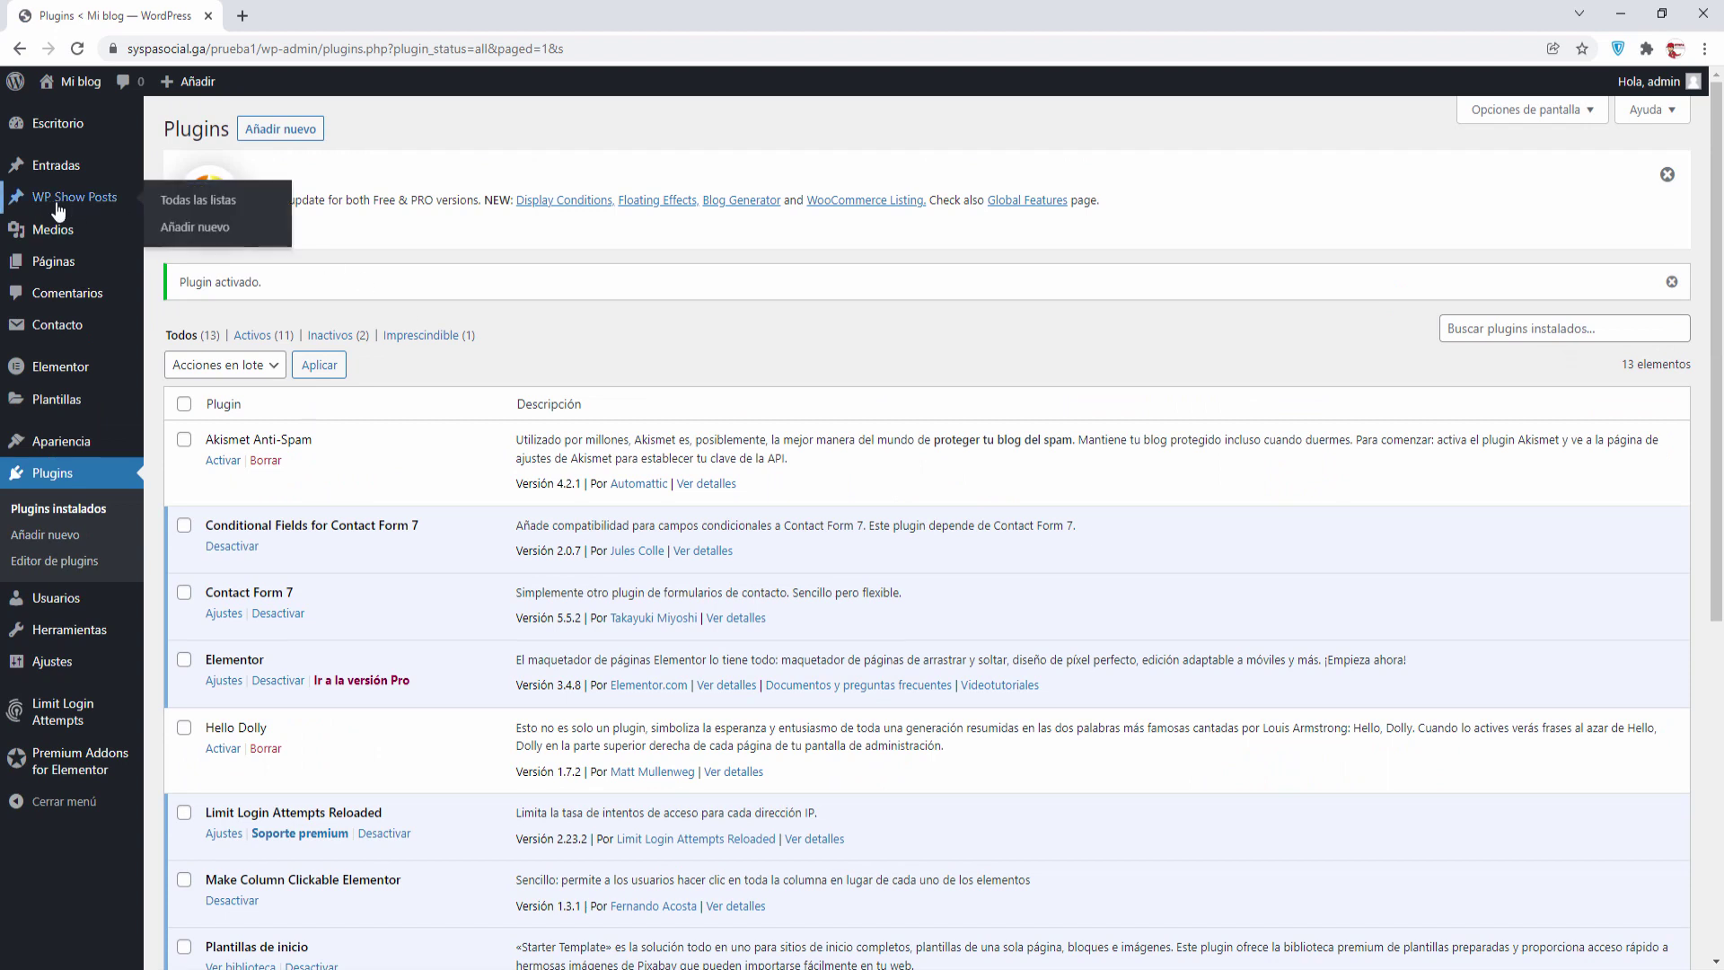
left_click(178, 199)
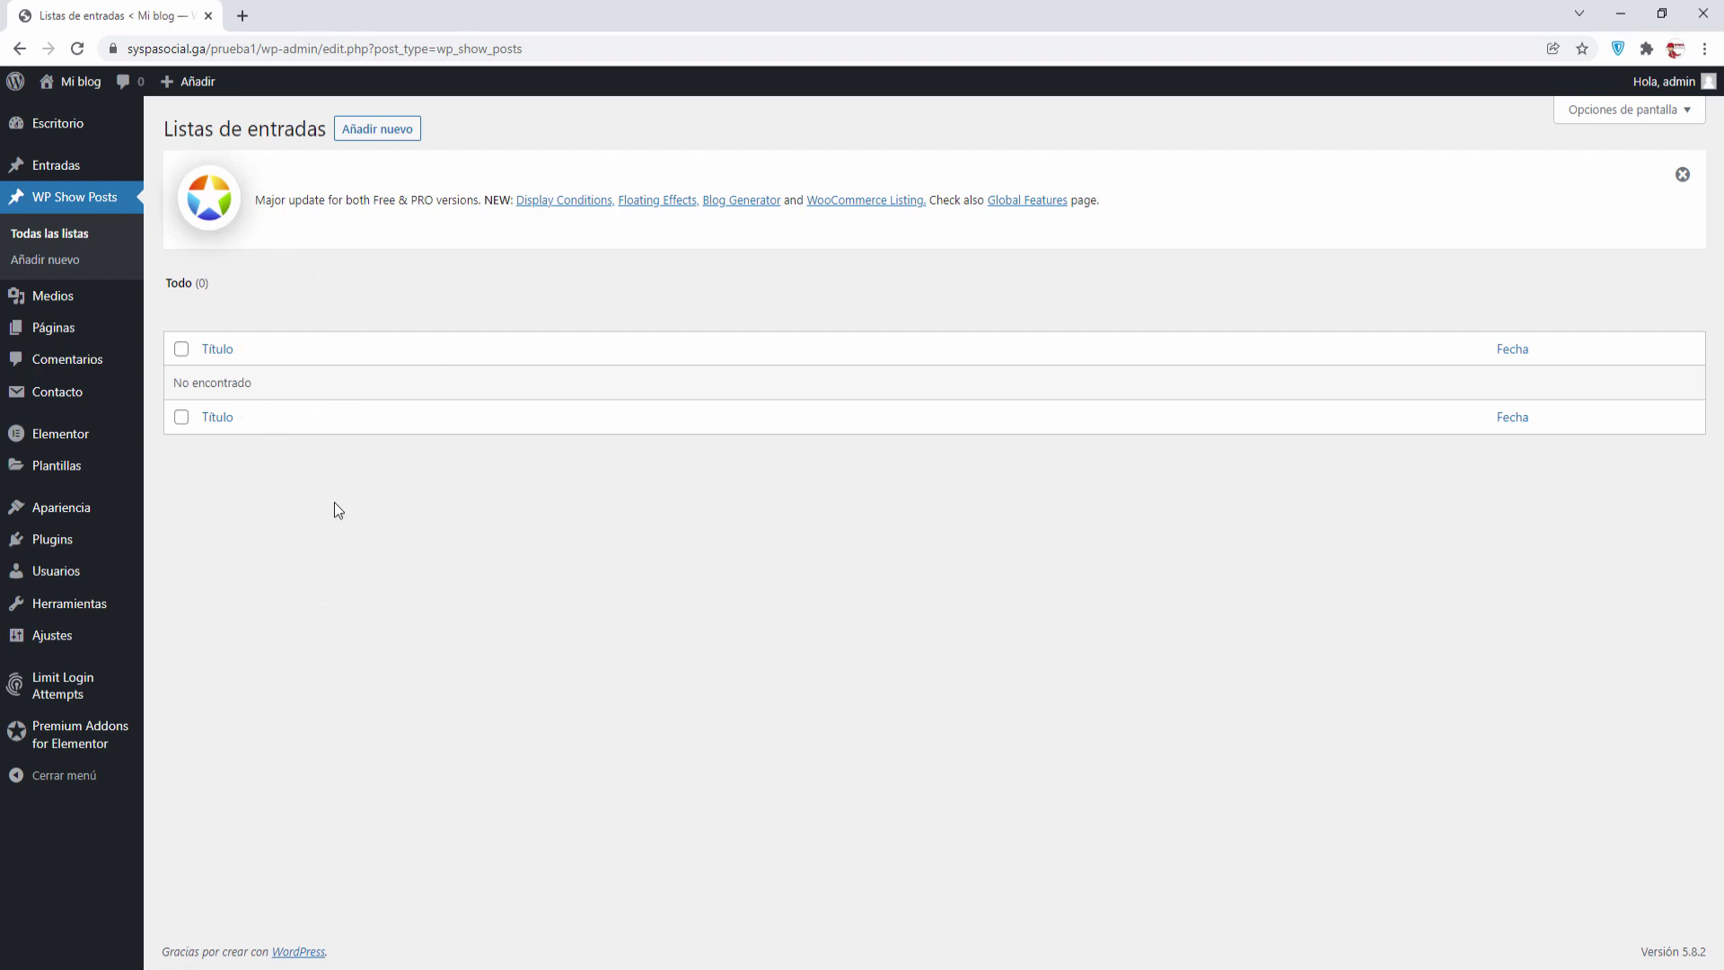
left_click(395, 136)
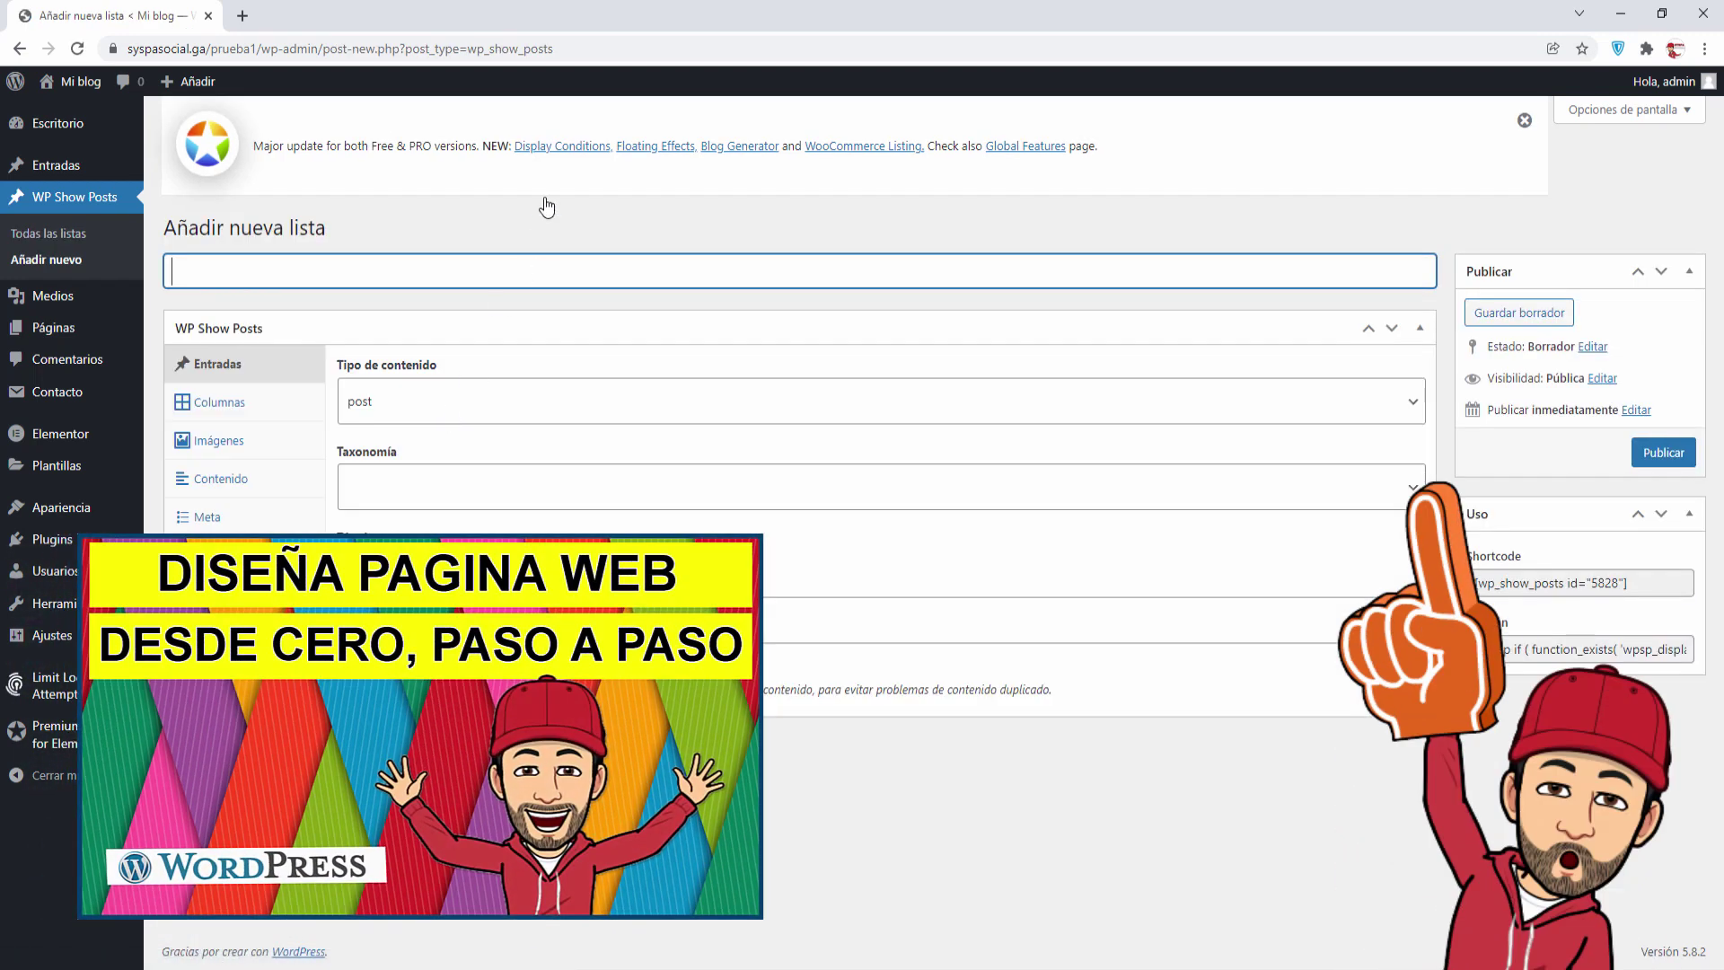
type("Wo")
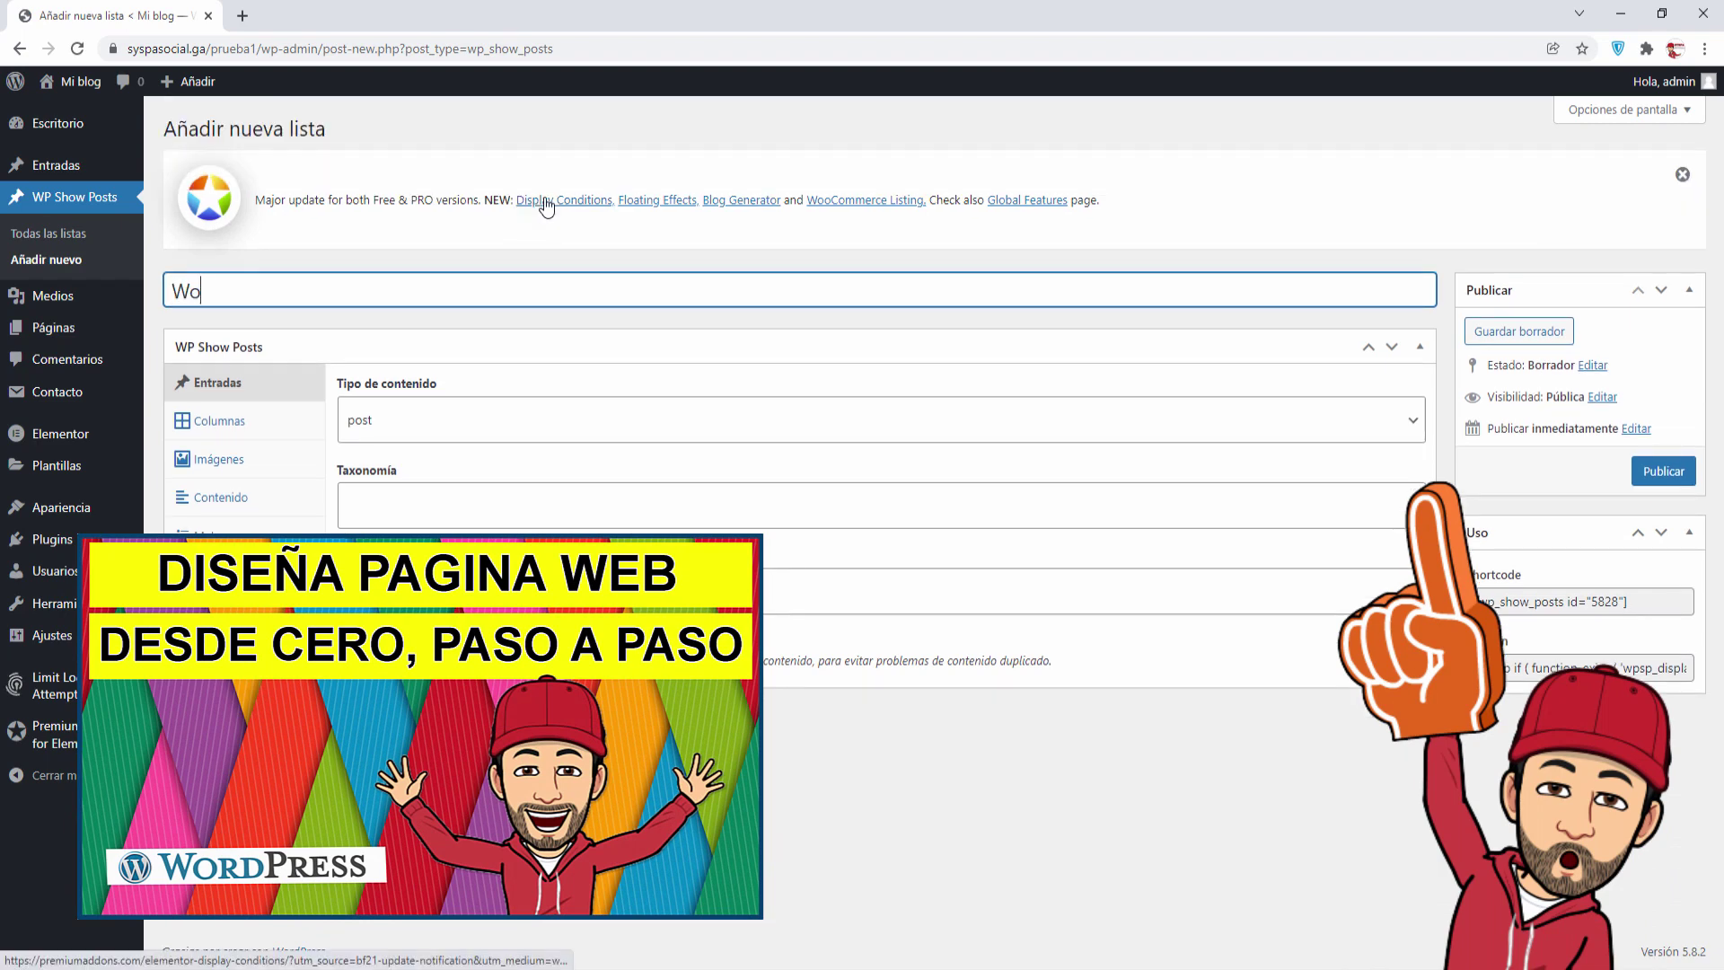
type("rdpress Completo Listya")
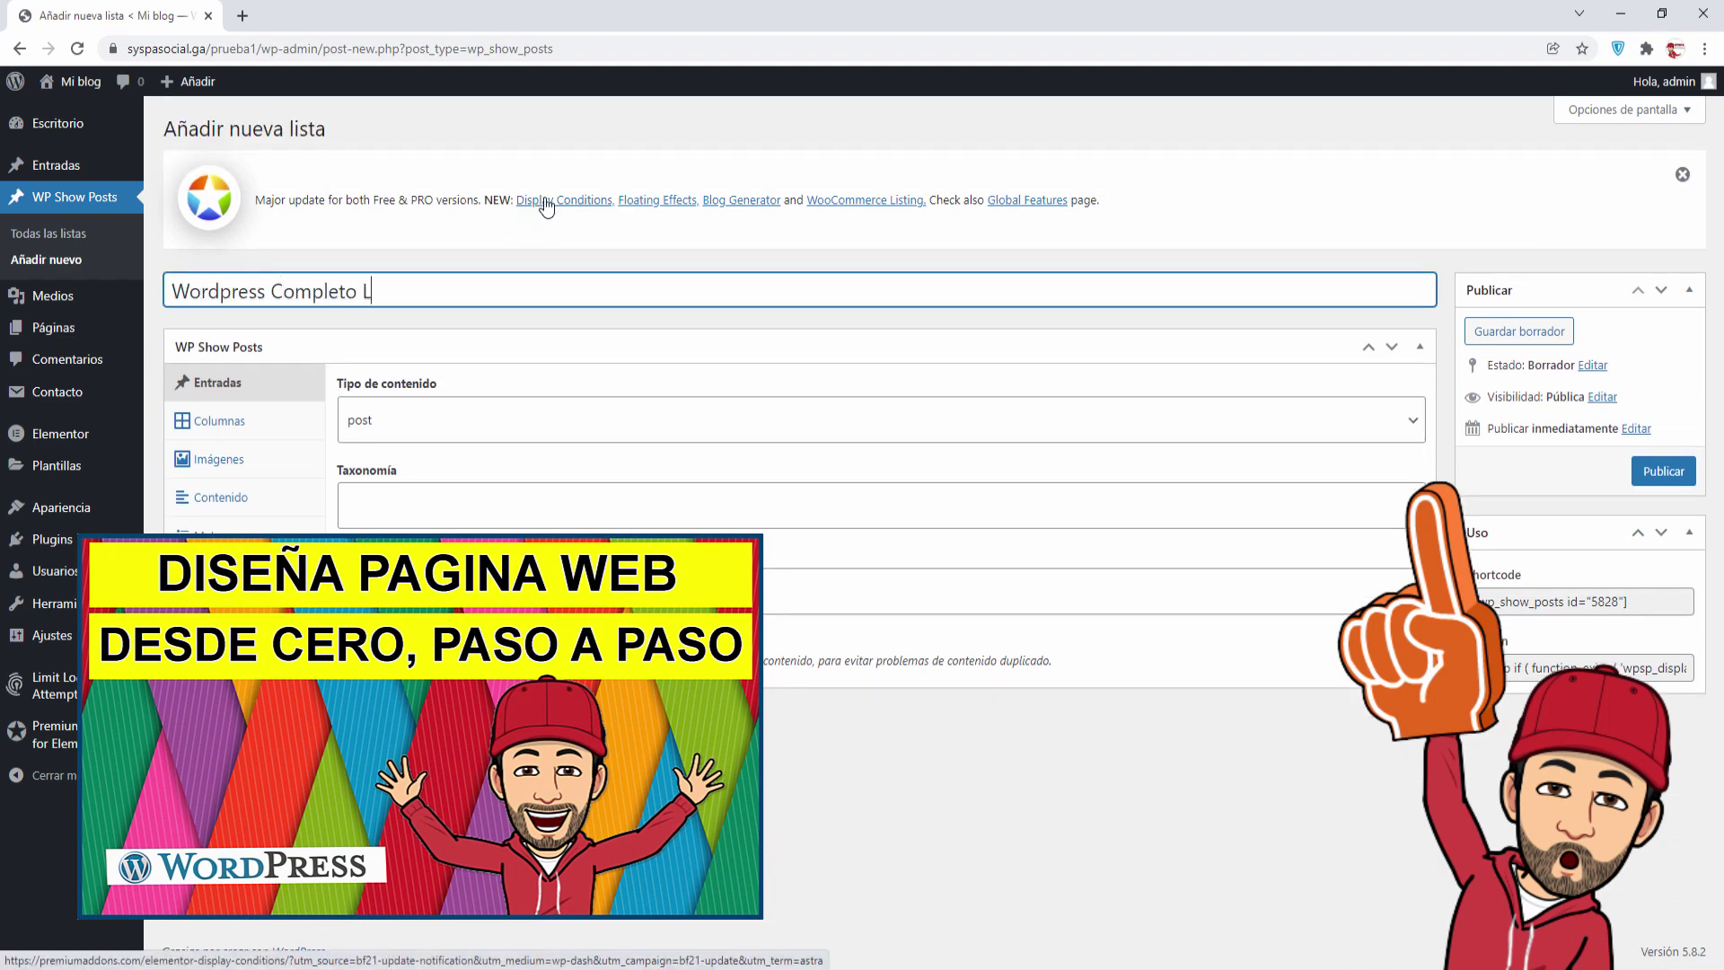
key("BackSpace")
key("BackSpace")
type("a")
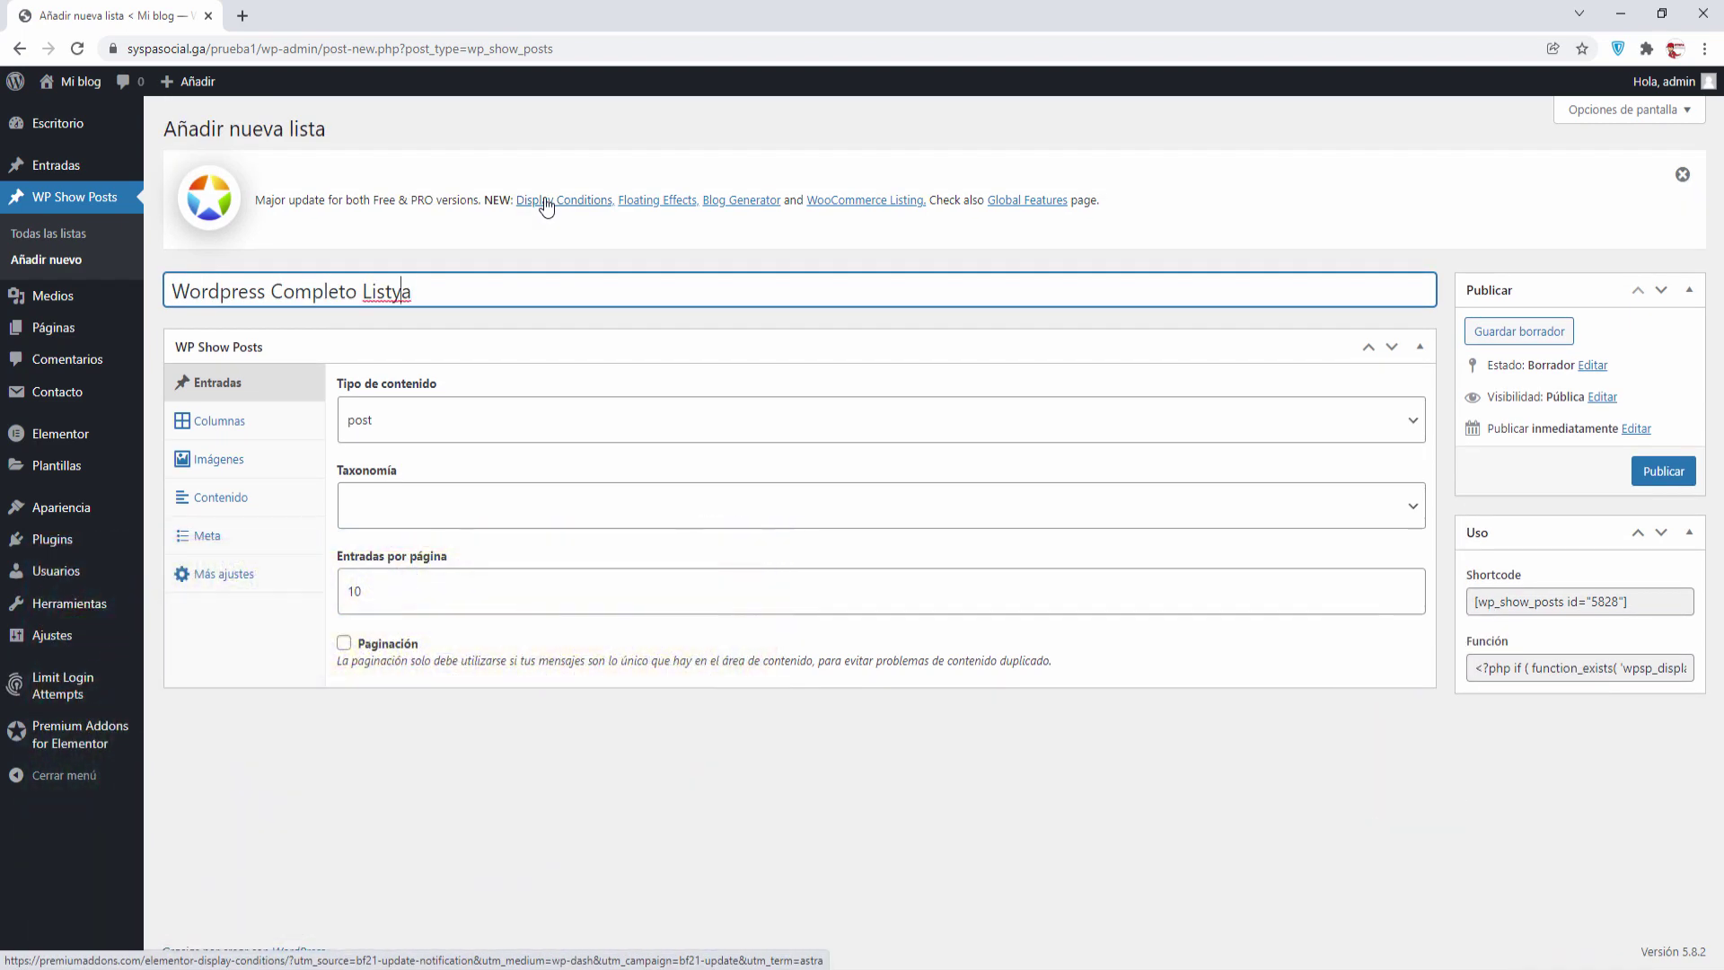
- Keep post as the list's content type and filter it by the category taxonomy with the term wordpress-completo
left_click(425, 431)
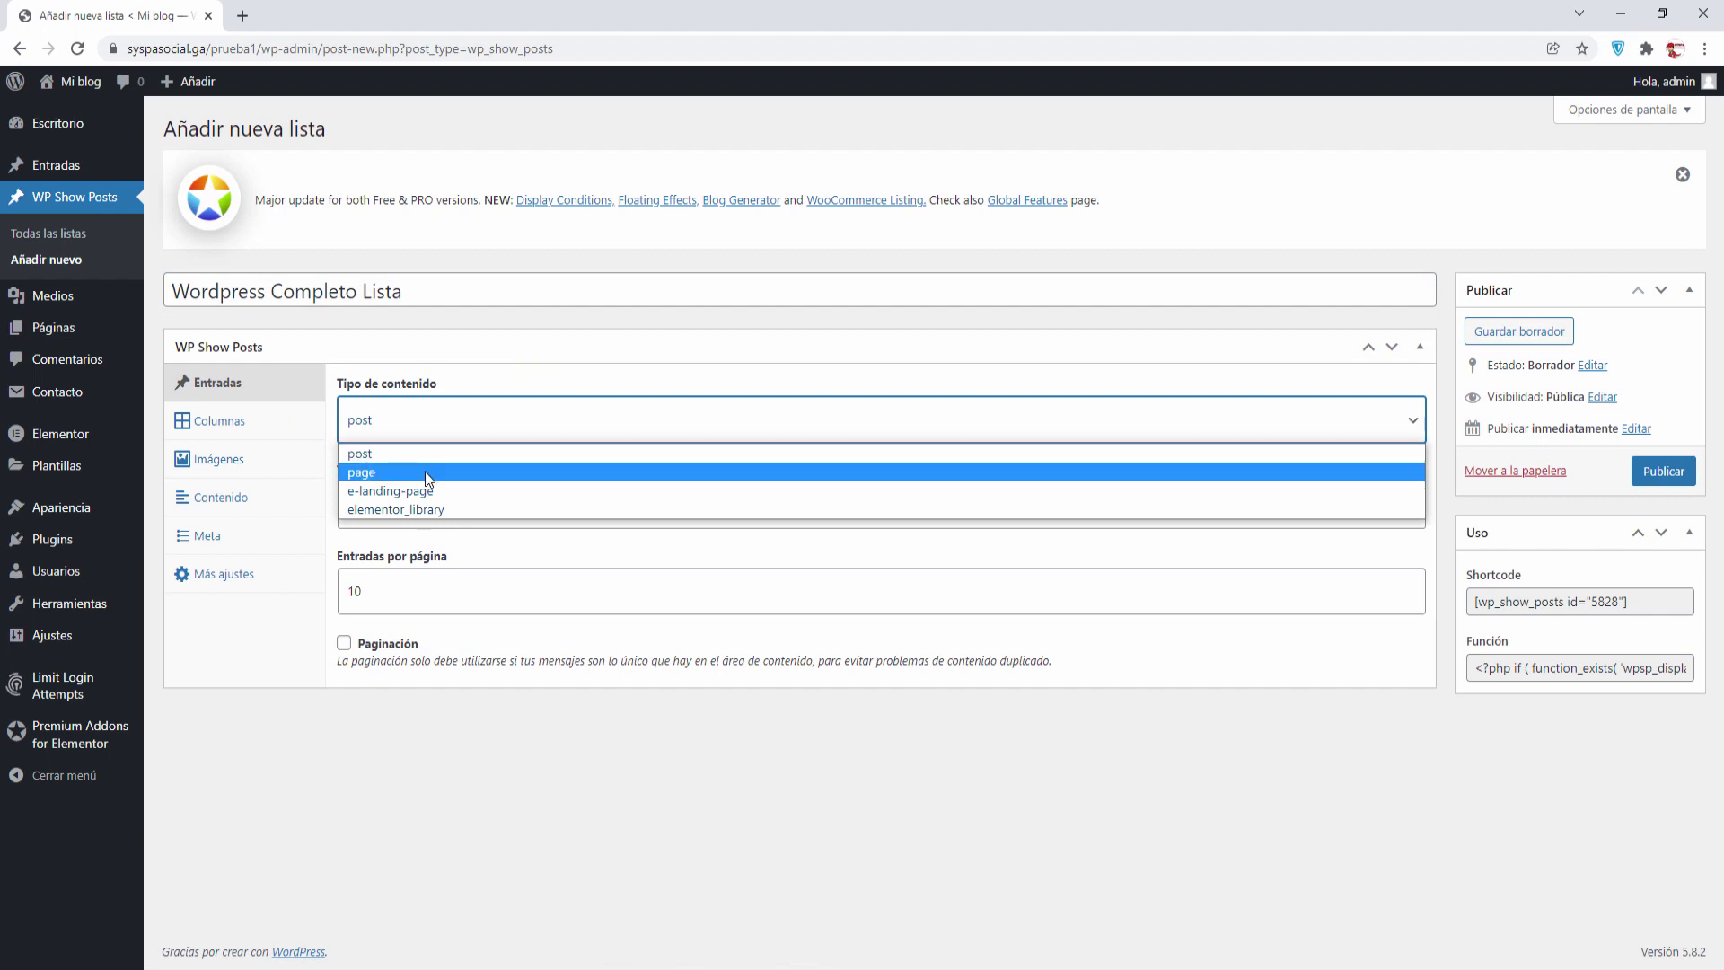
left_click(452, 425)
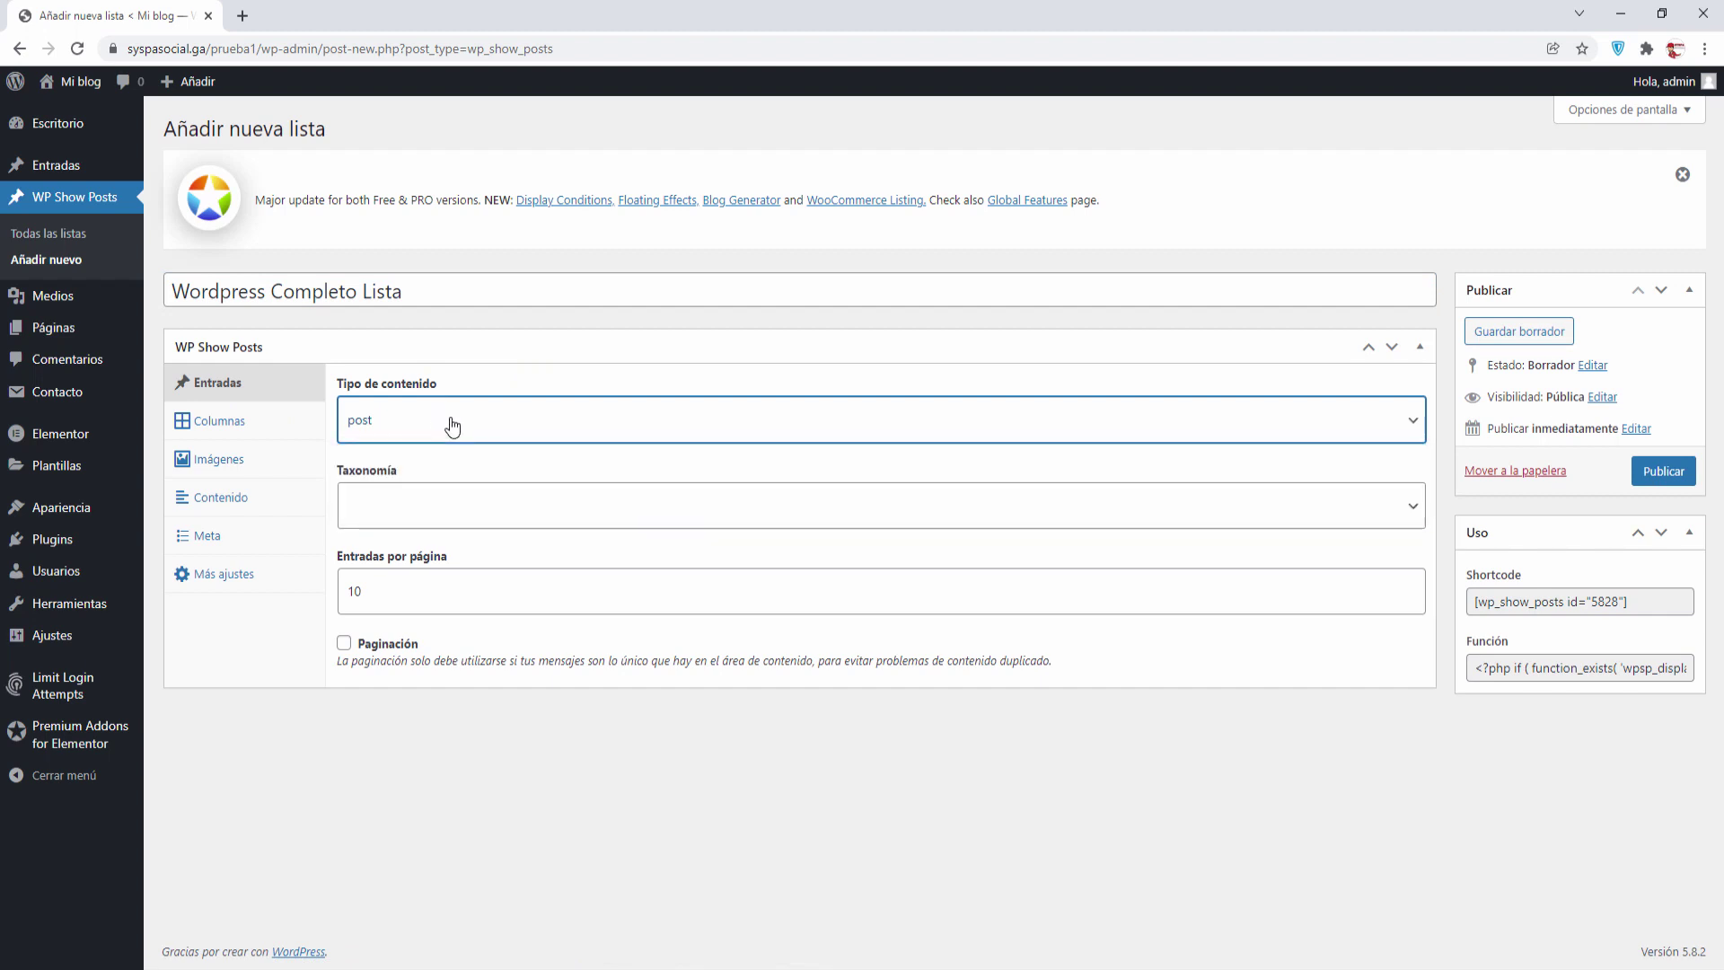
left_click(414, 510)
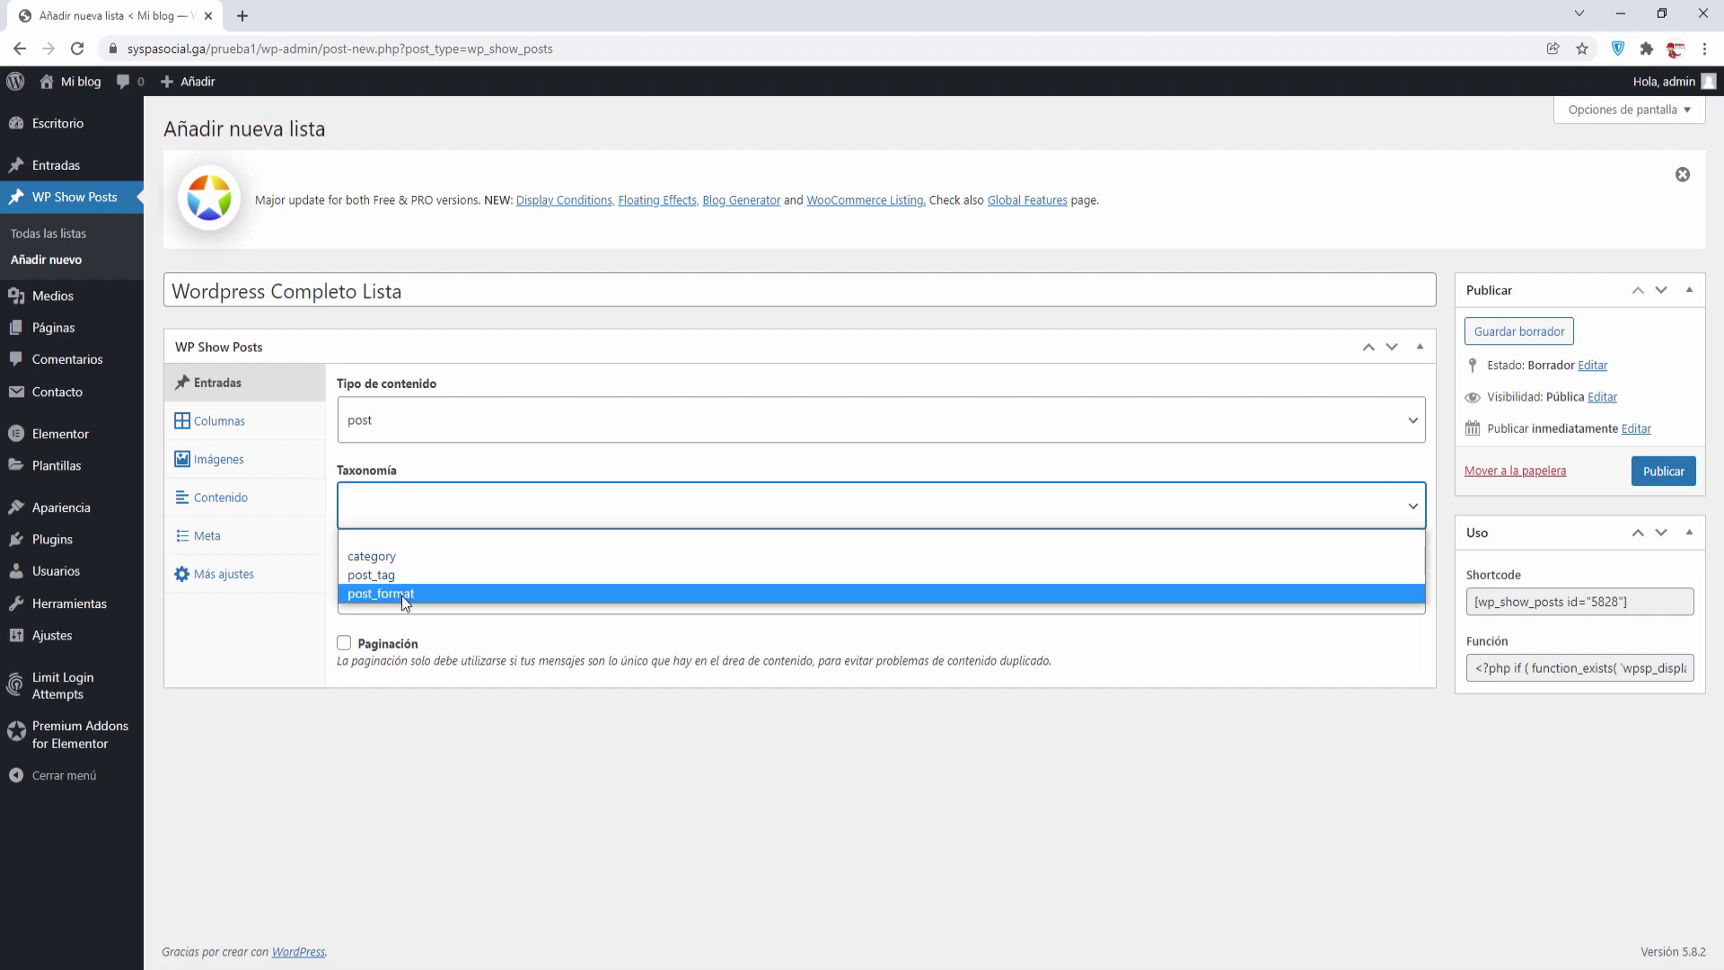
left_click(497, 510)
key("Down")
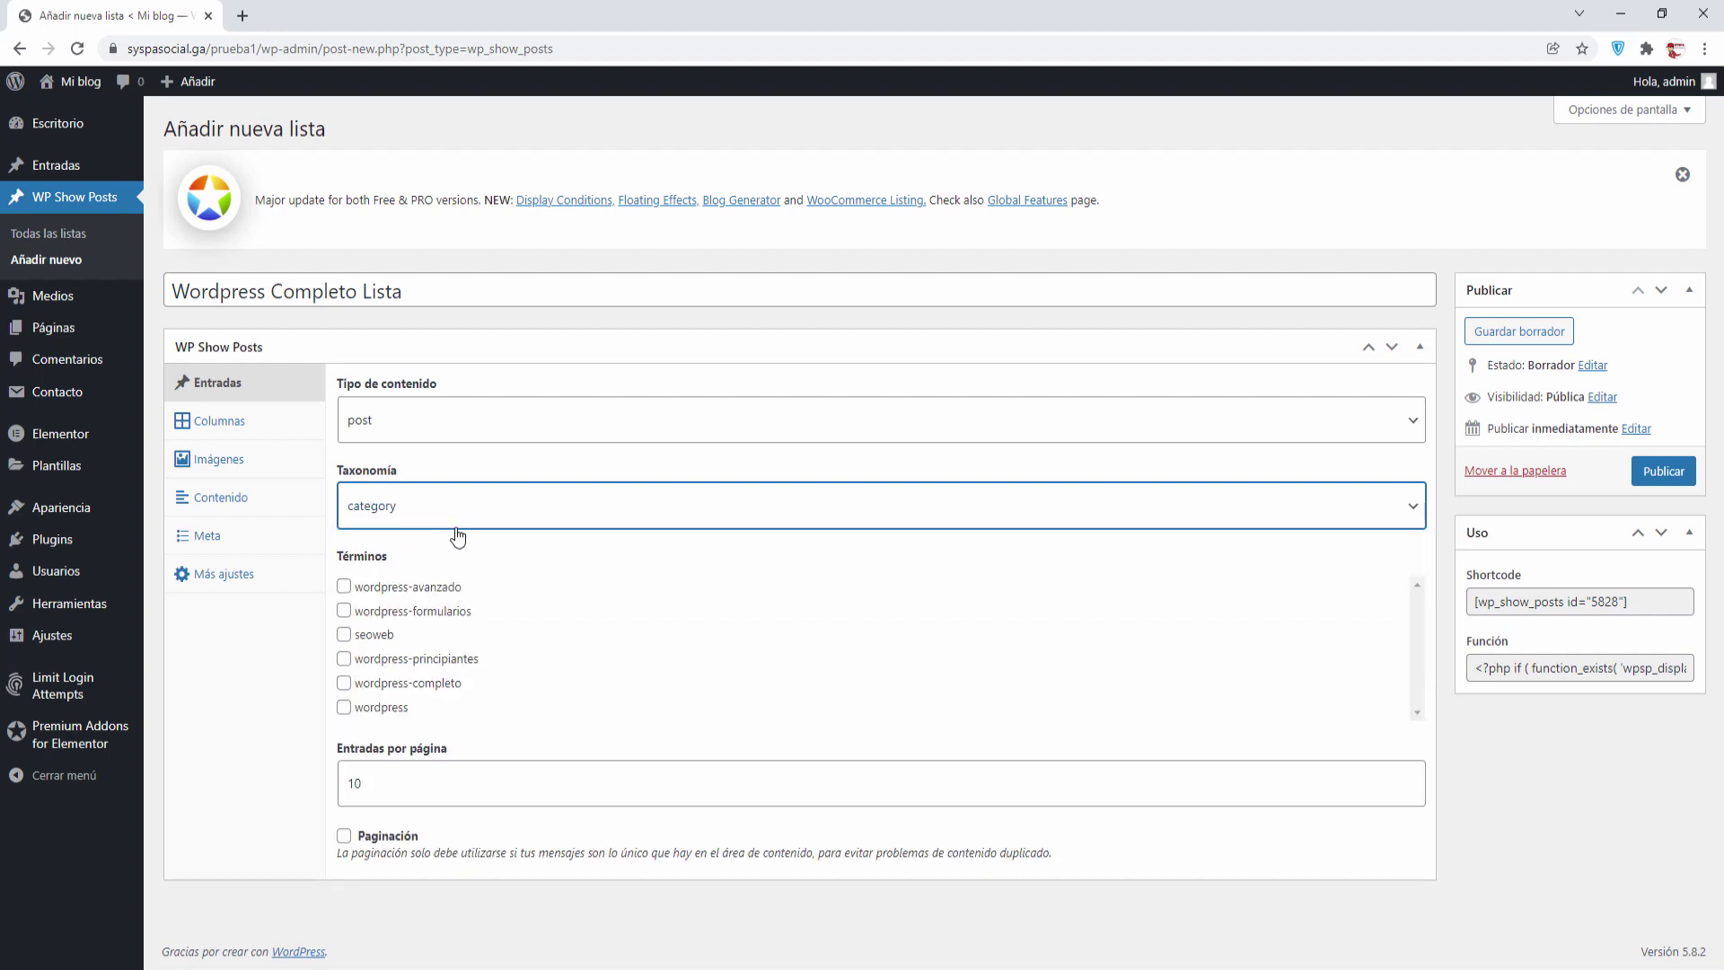
left_click(344, 685)
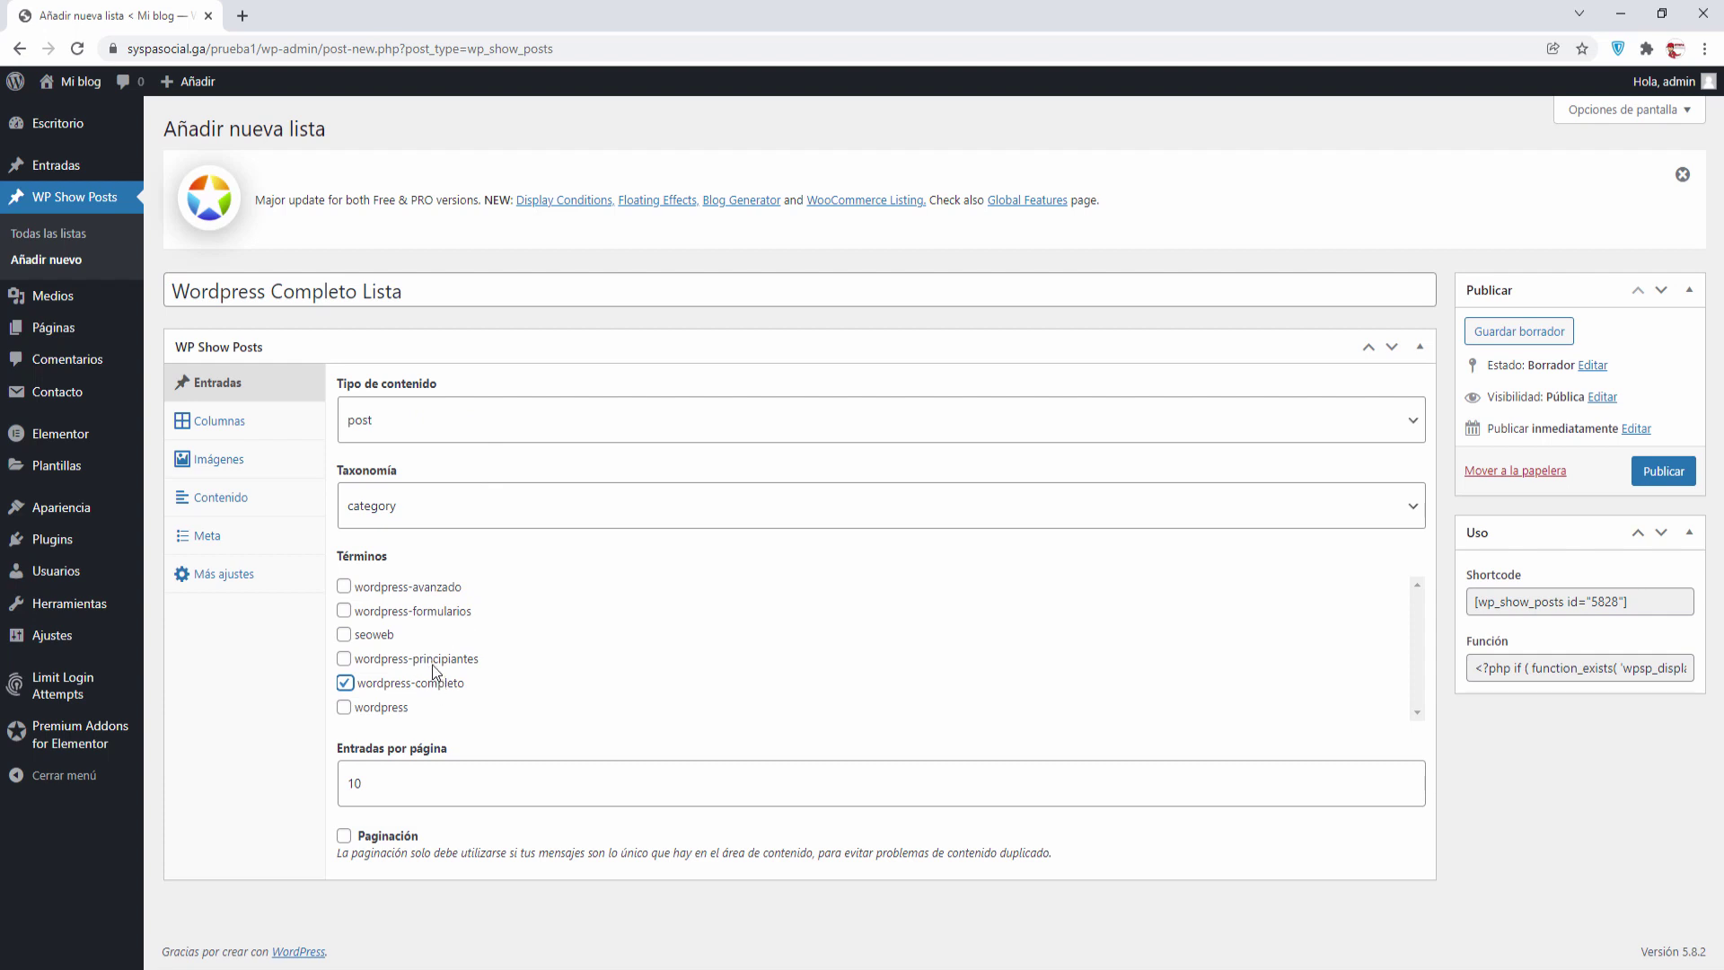
- Limit the list to 6 entries per page with pagination enabled, and arrange them in 3 columns
left_click_drag(385, 781, 310, 772)
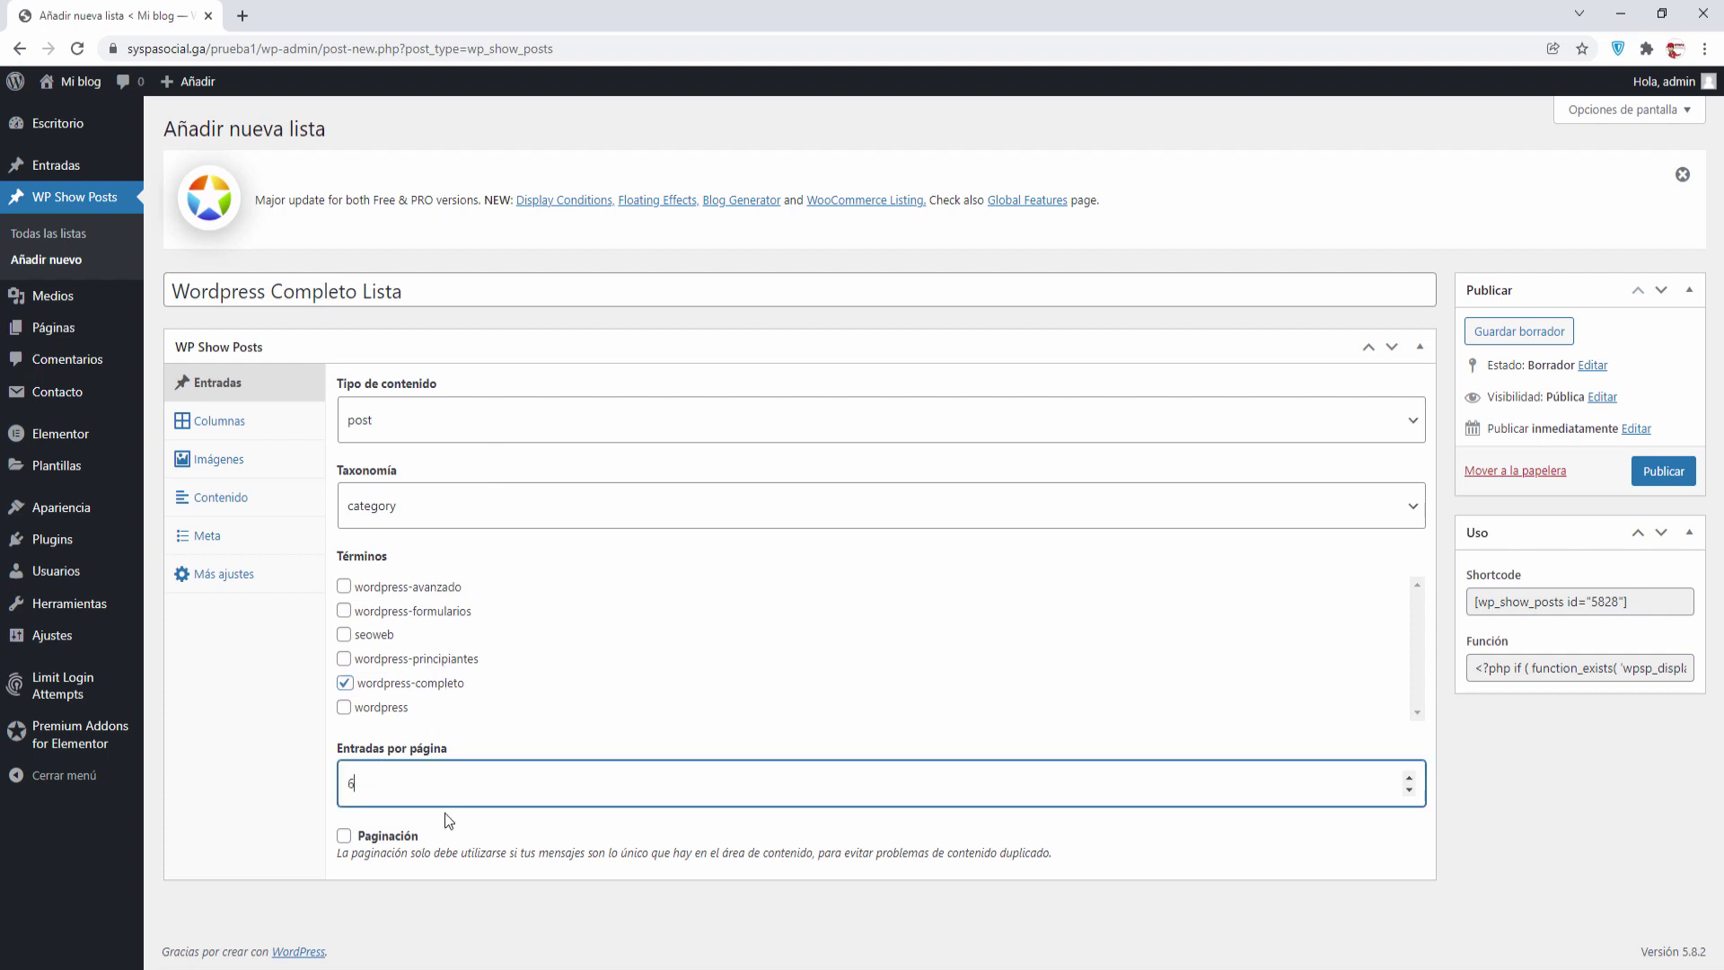
left_click(348, 838)
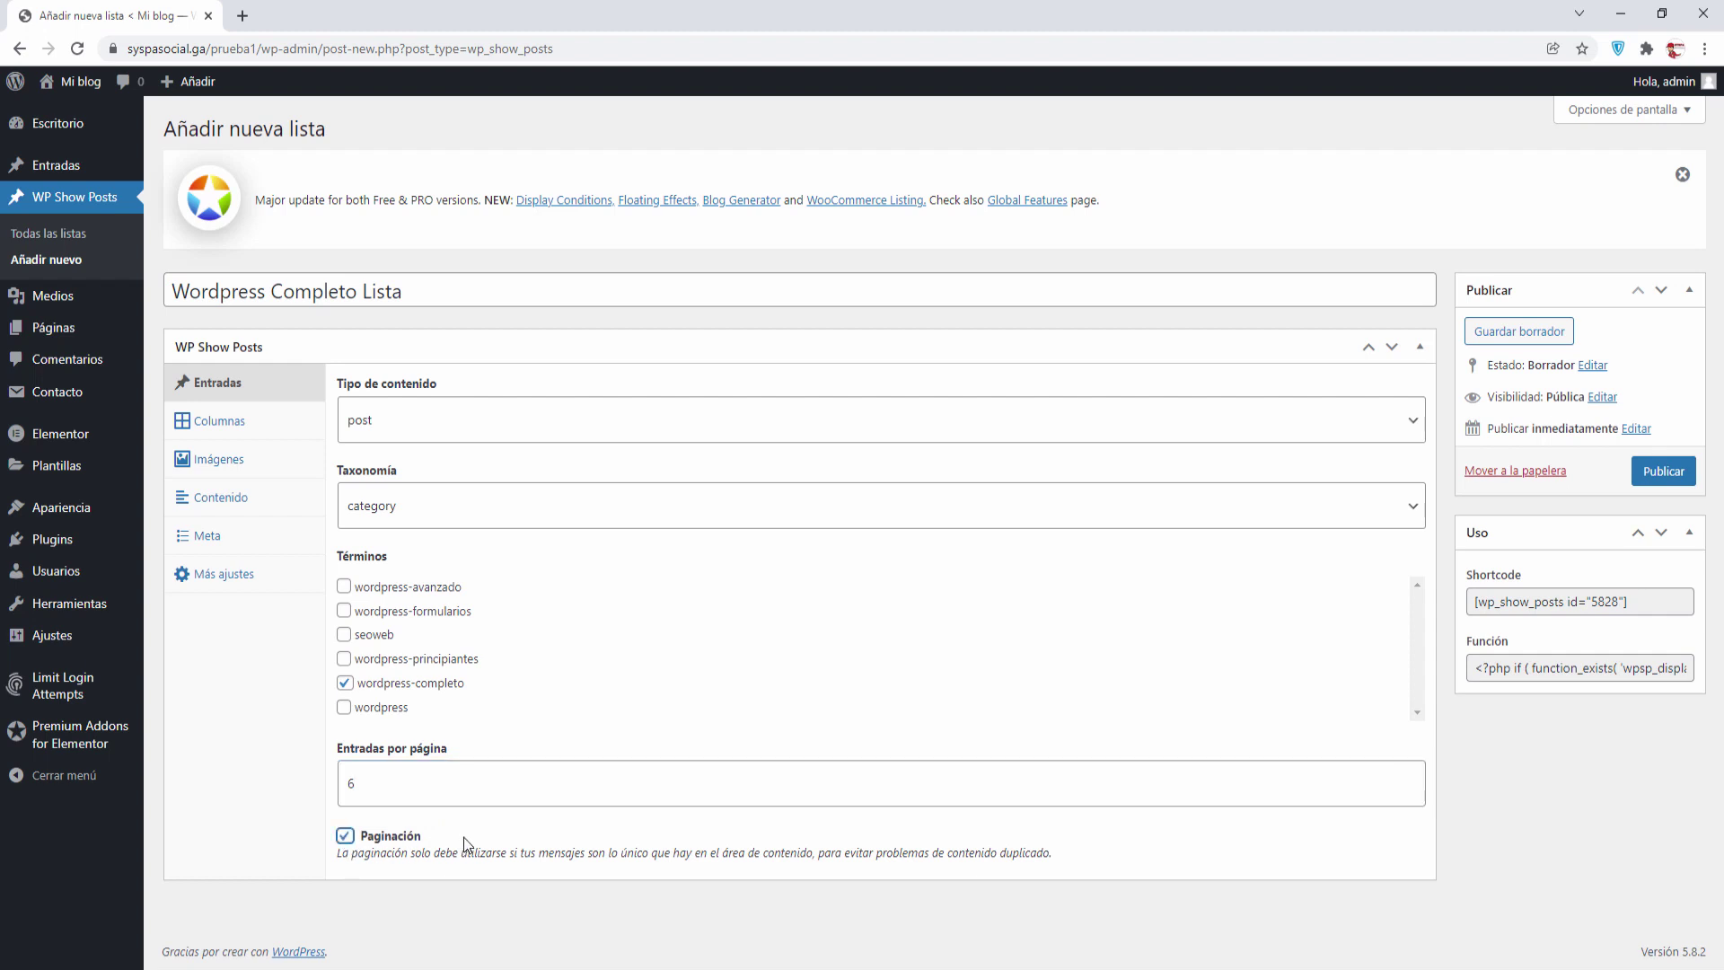
left_click(223, 432)
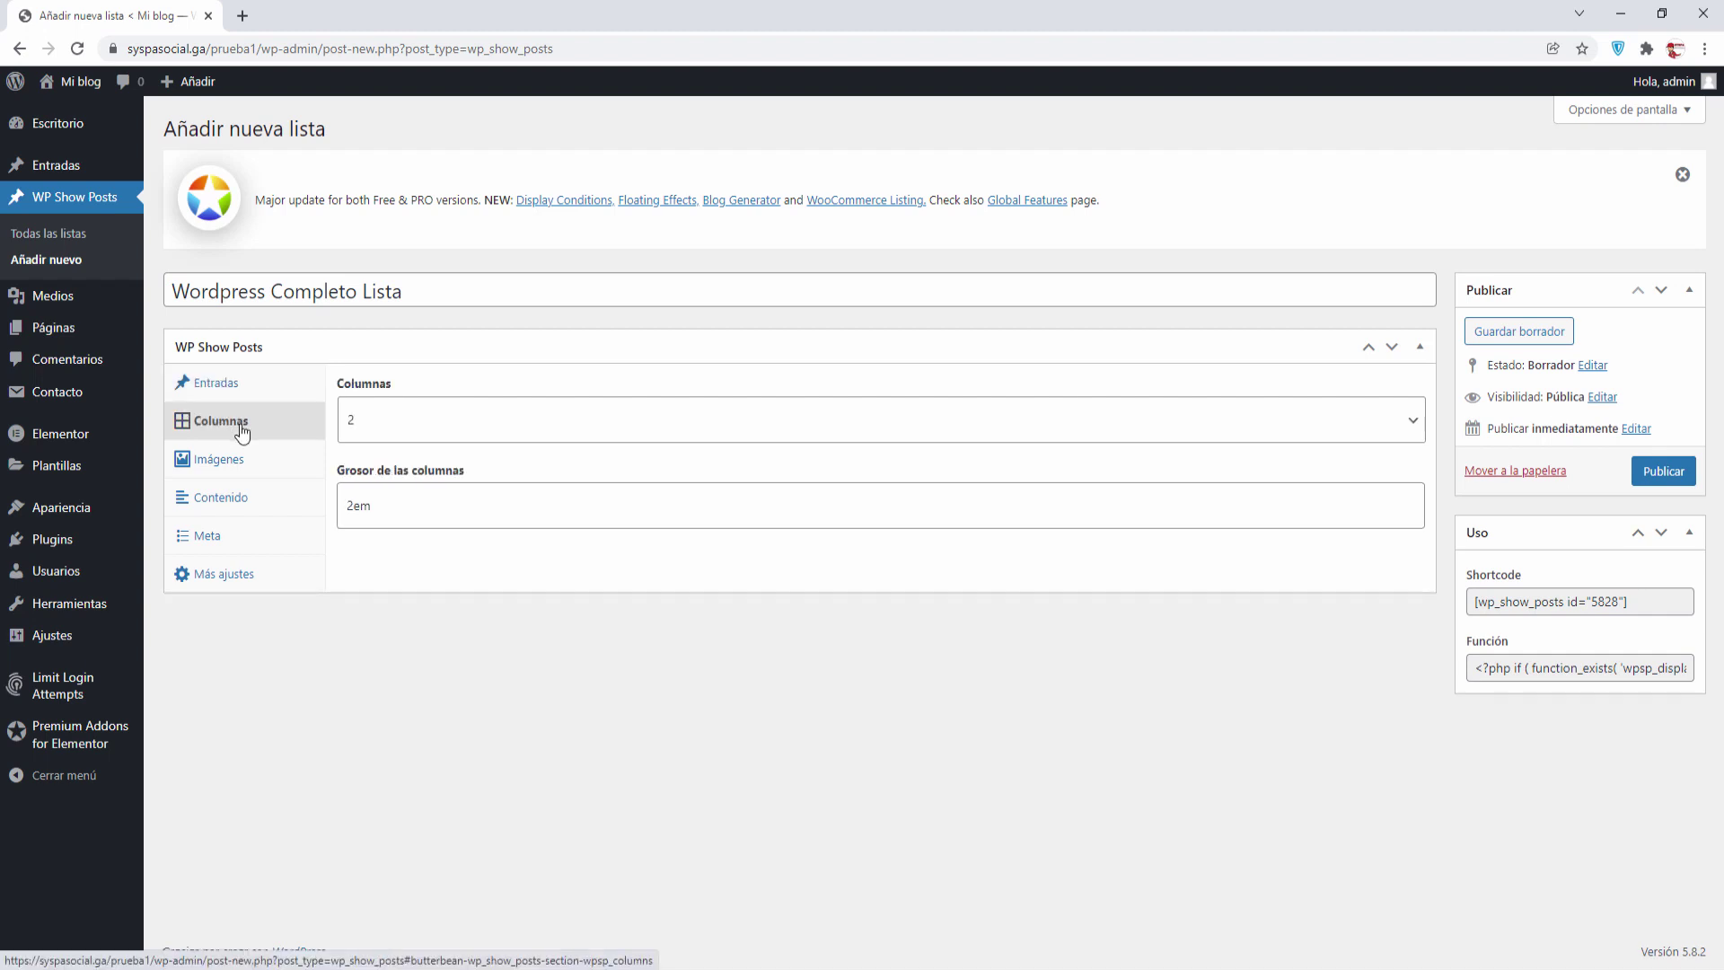
left_click(352, 420)
left_click(408, 490)
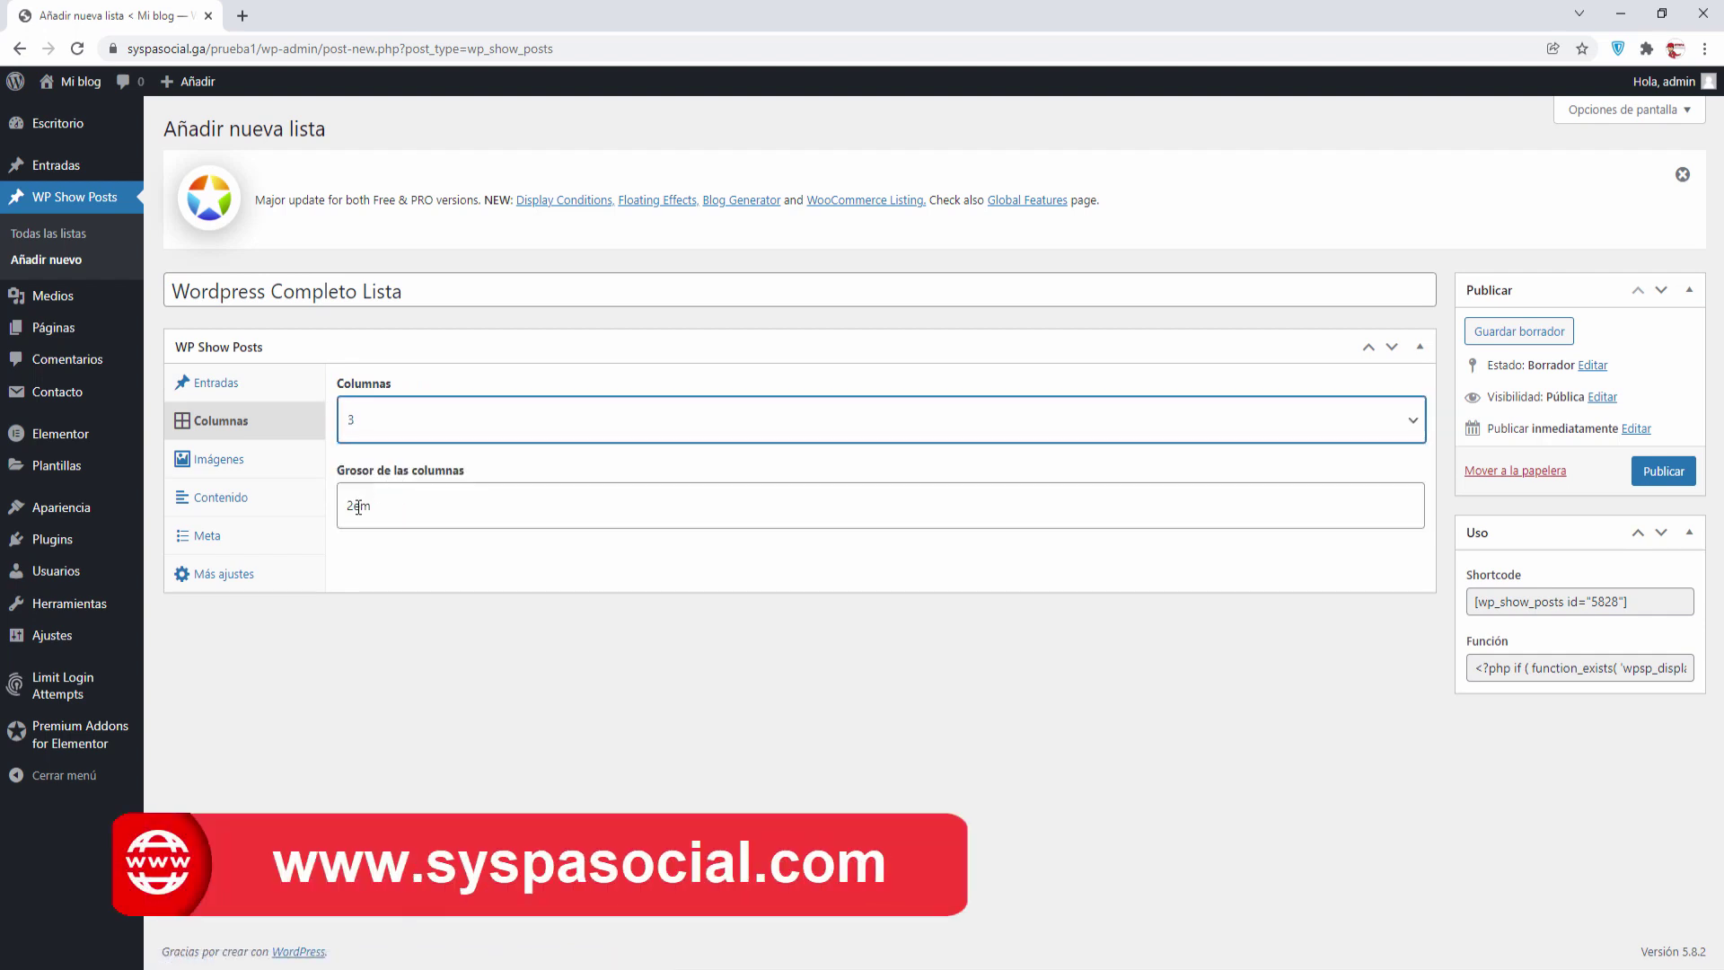
- Set the list's image location to Sobre el título
left_click(225, 462)
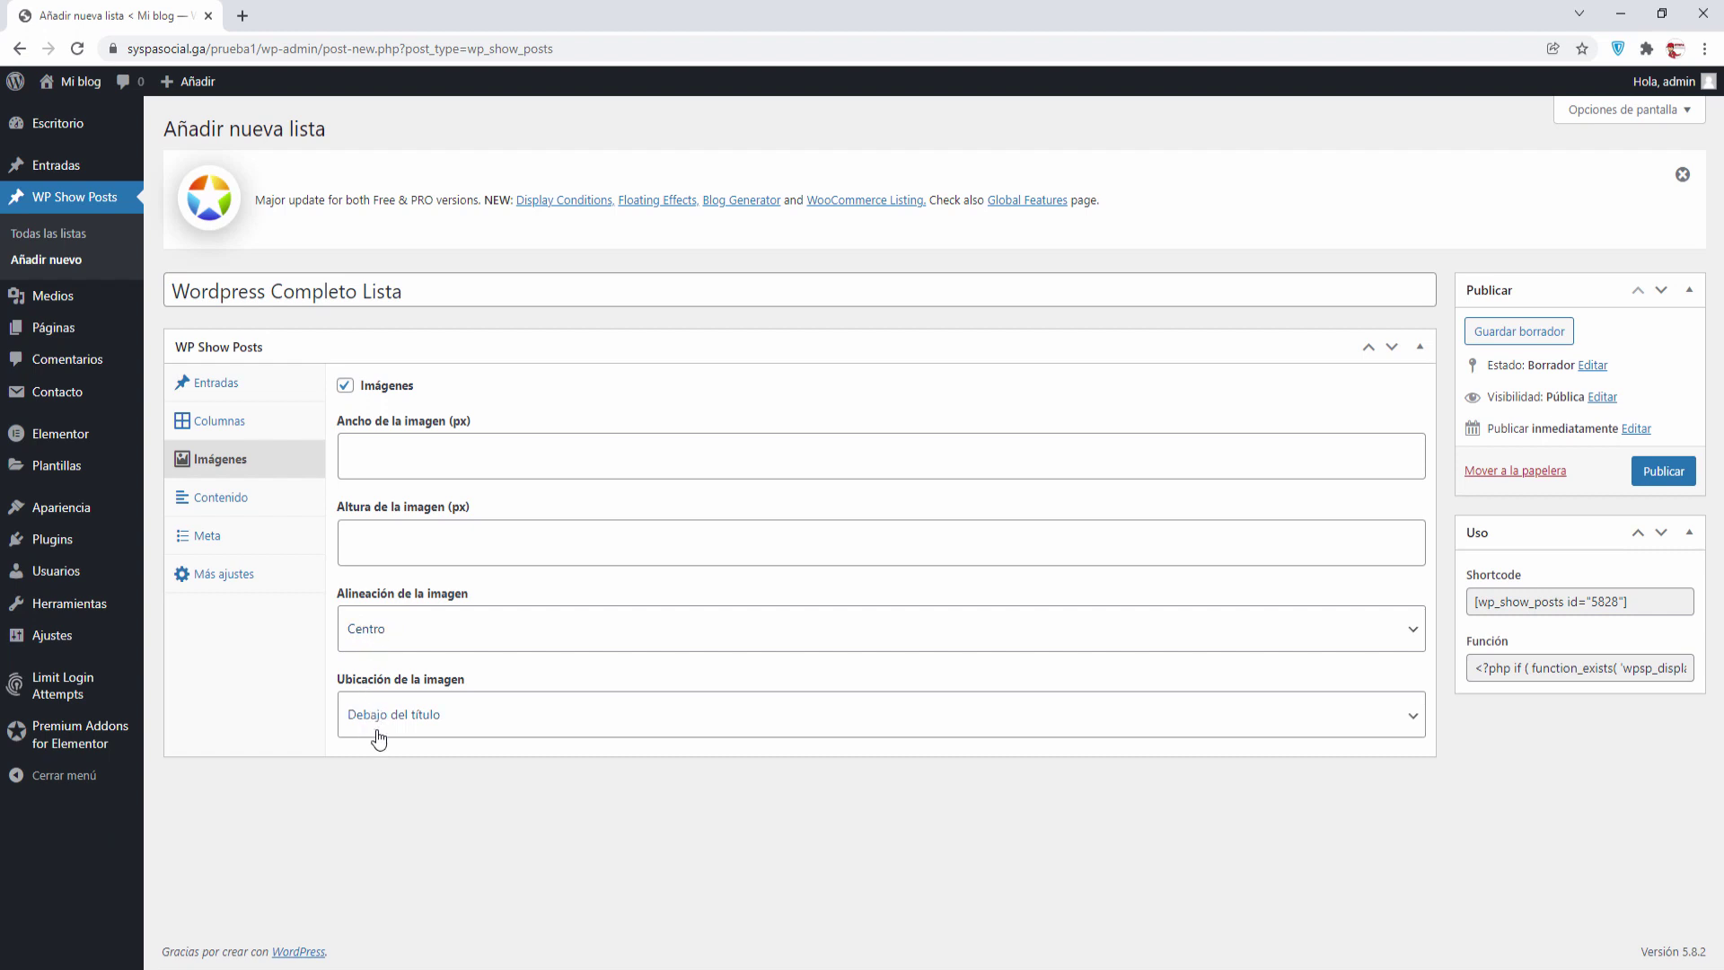
left_click(493, 723)
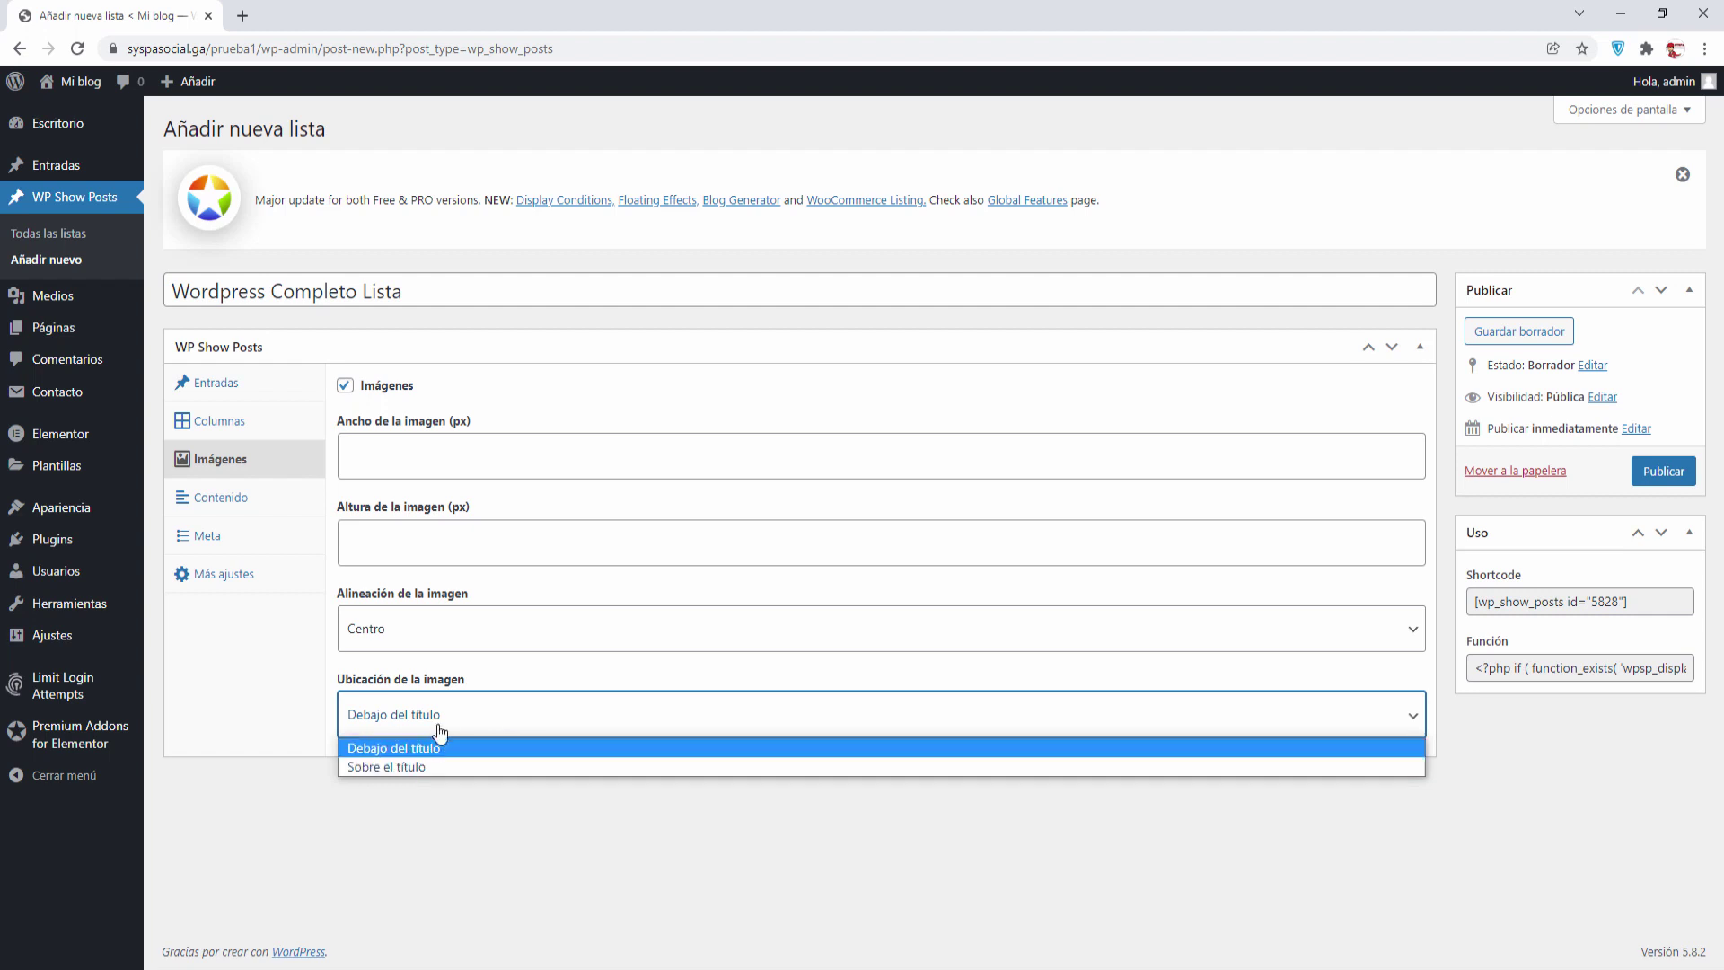
left_click(408, 766)
left_click(391, 783)
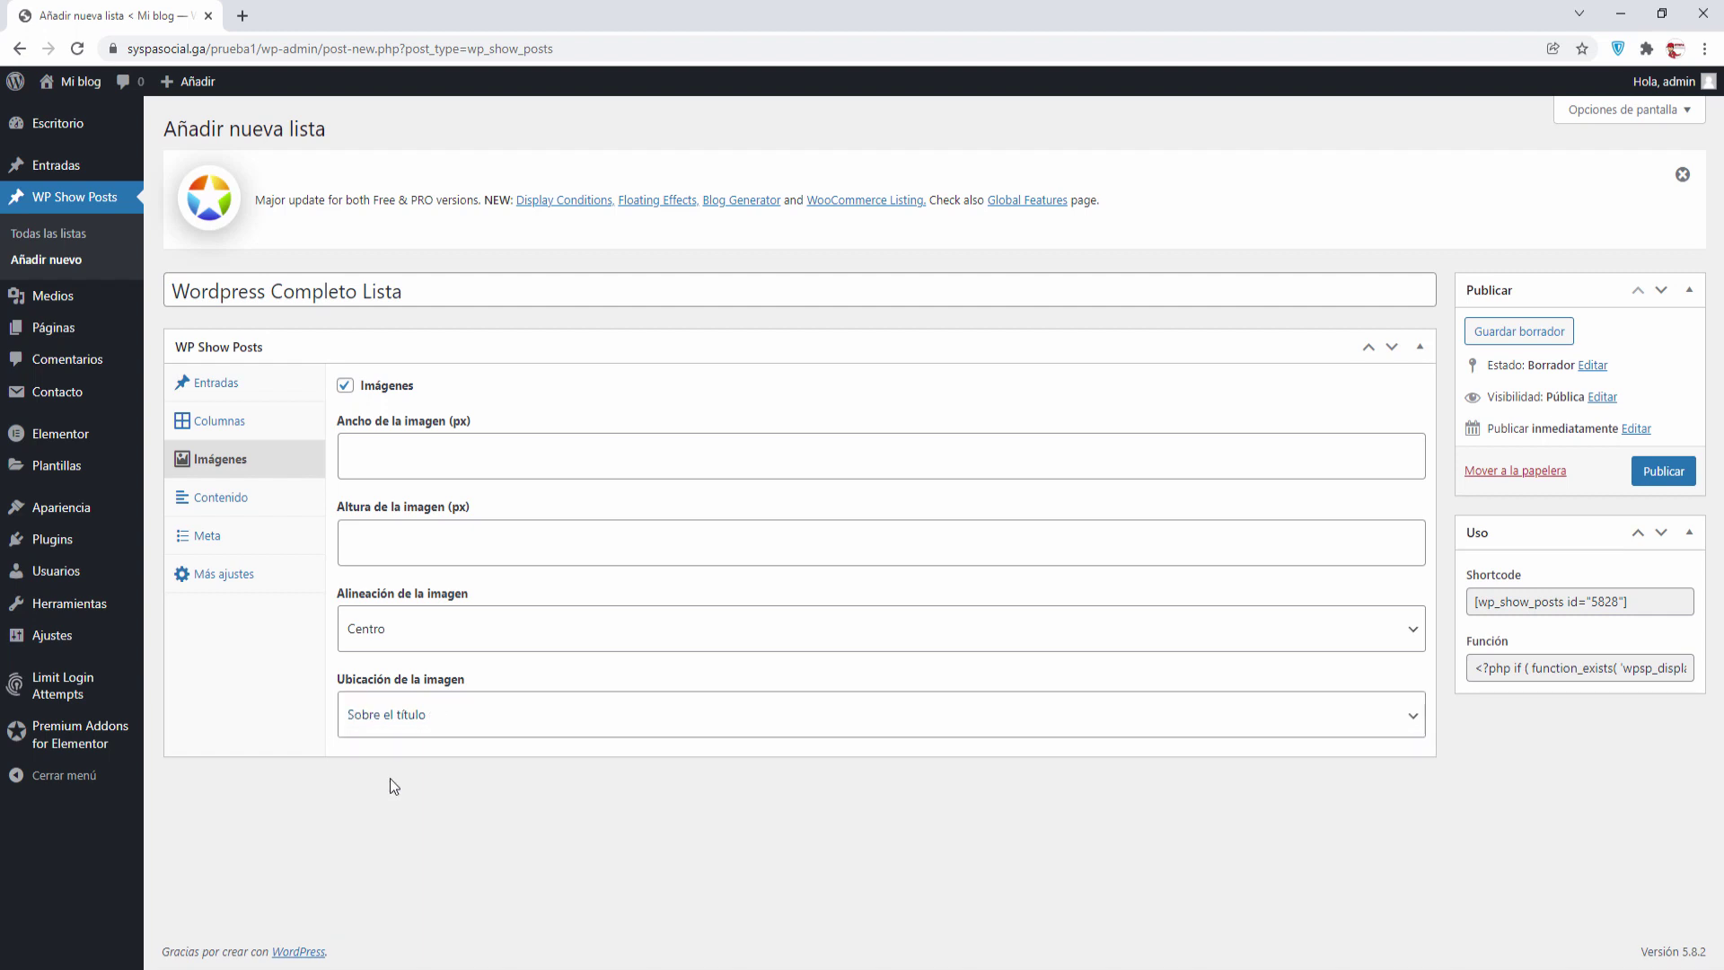
- Set the list's excerpt length to 25 words and its read-more text to "Leer mas..."
left_click(225, 507)
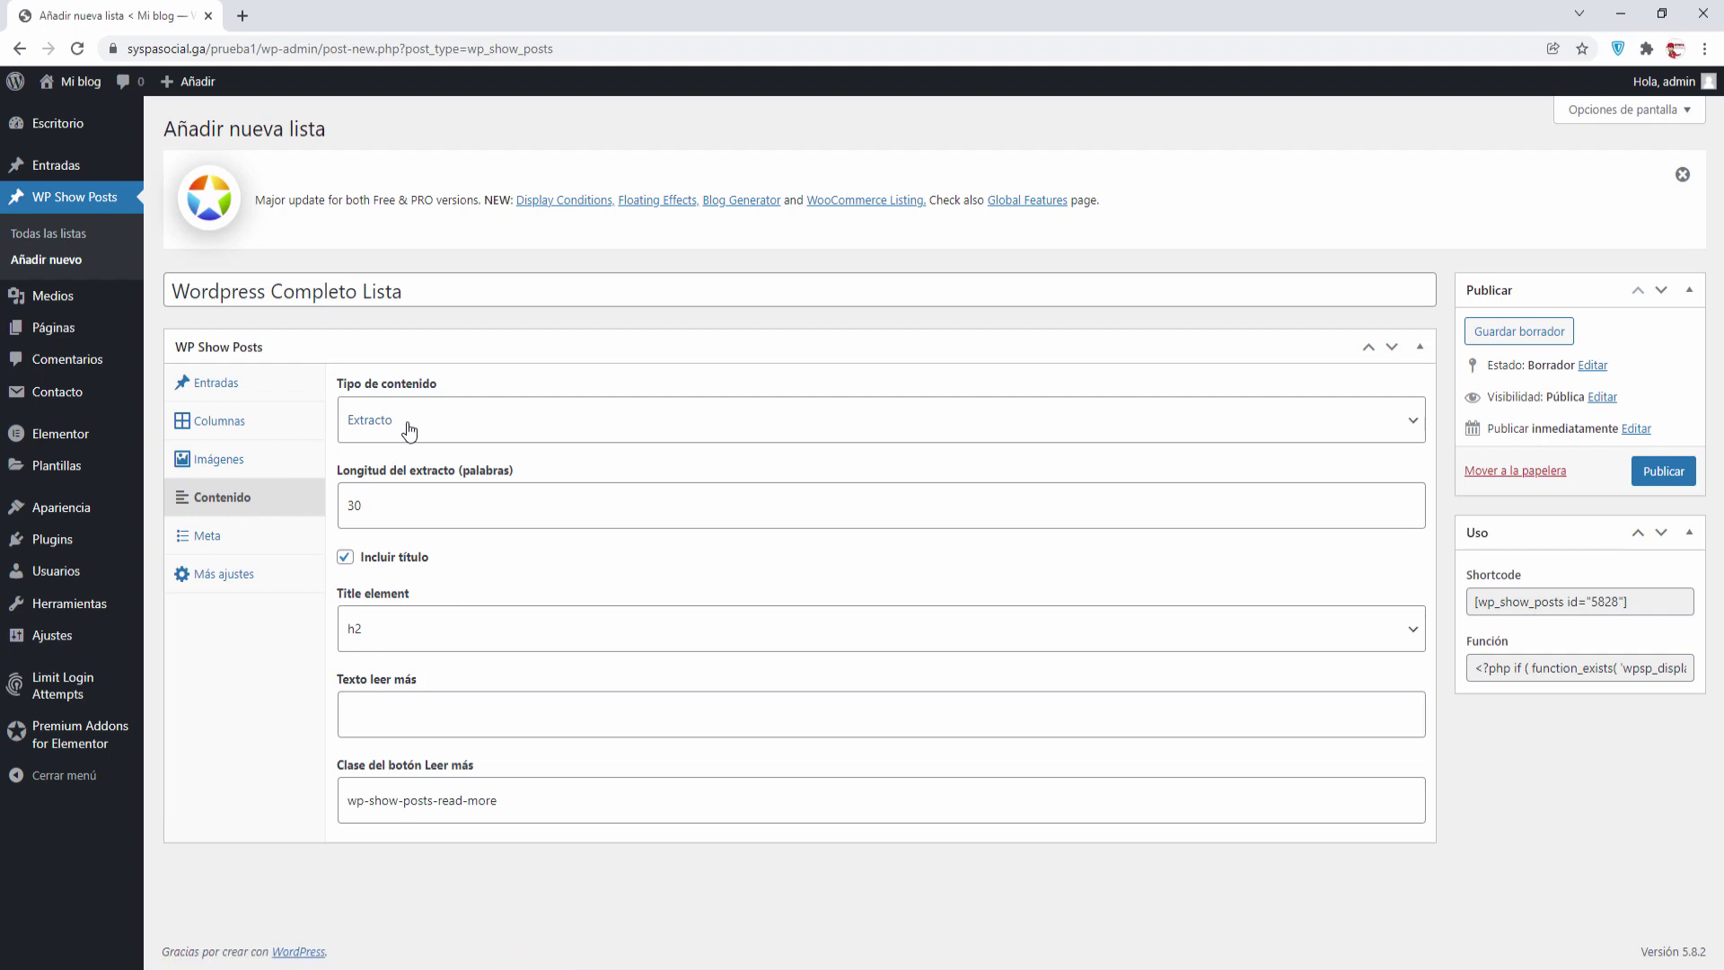
double_click(383, 509)
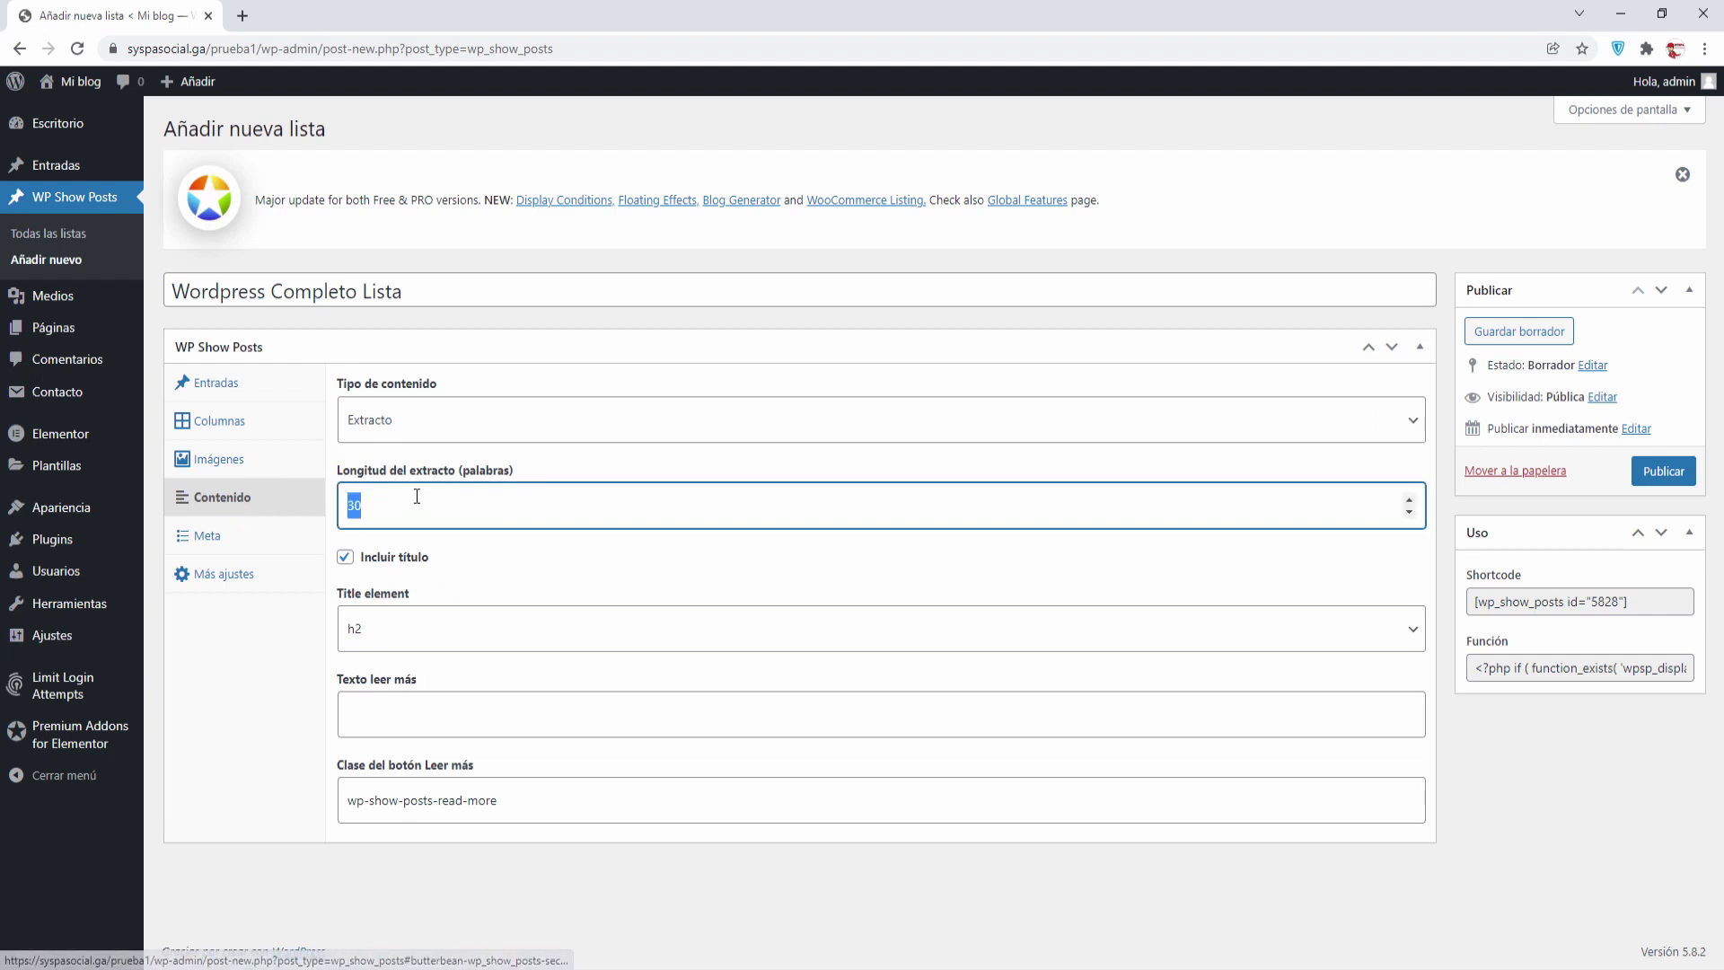
type("25")
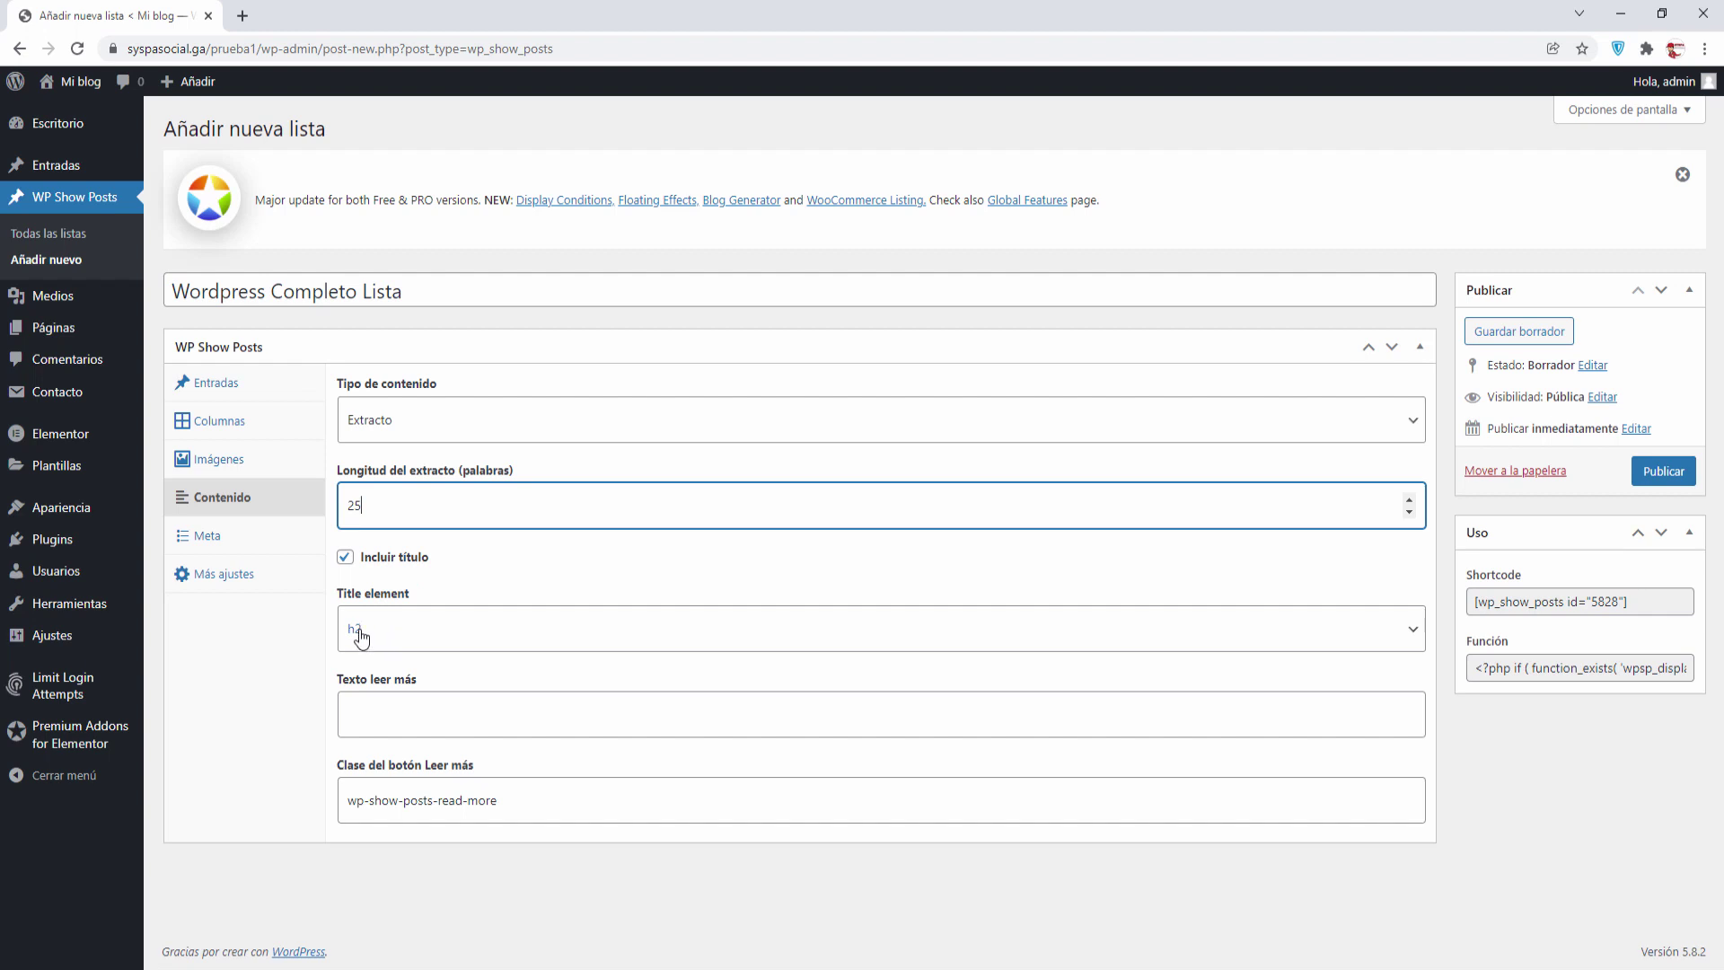
left_click(371, 714)
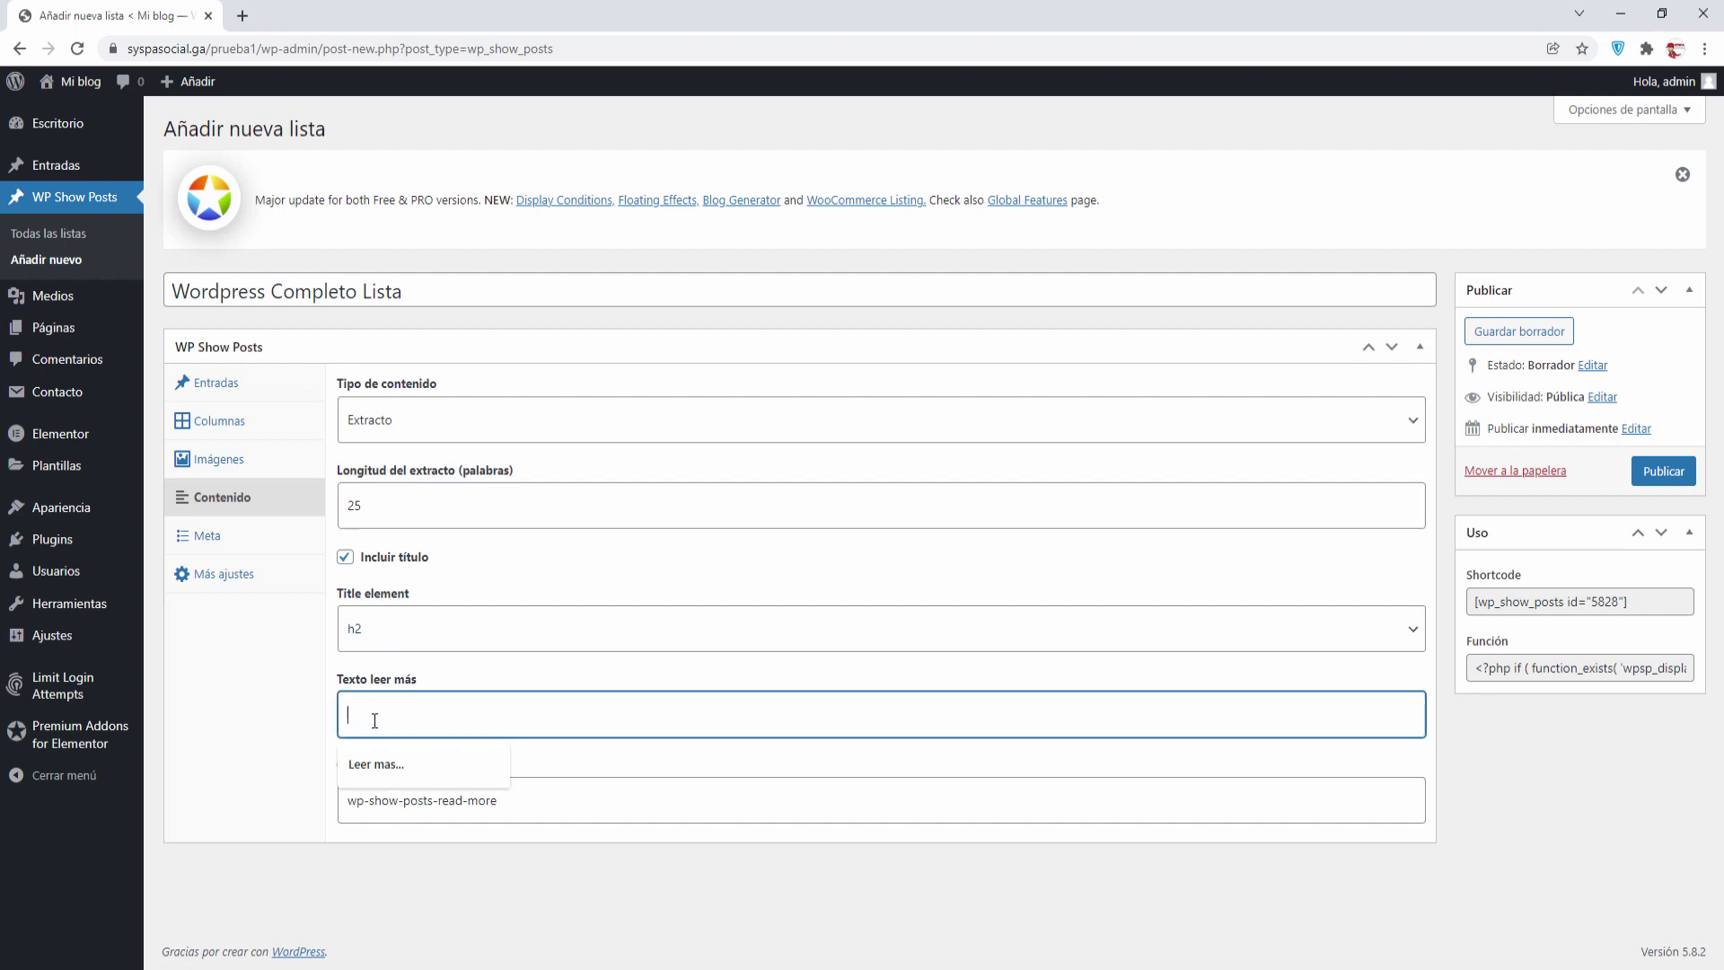
left_click(343, 765)
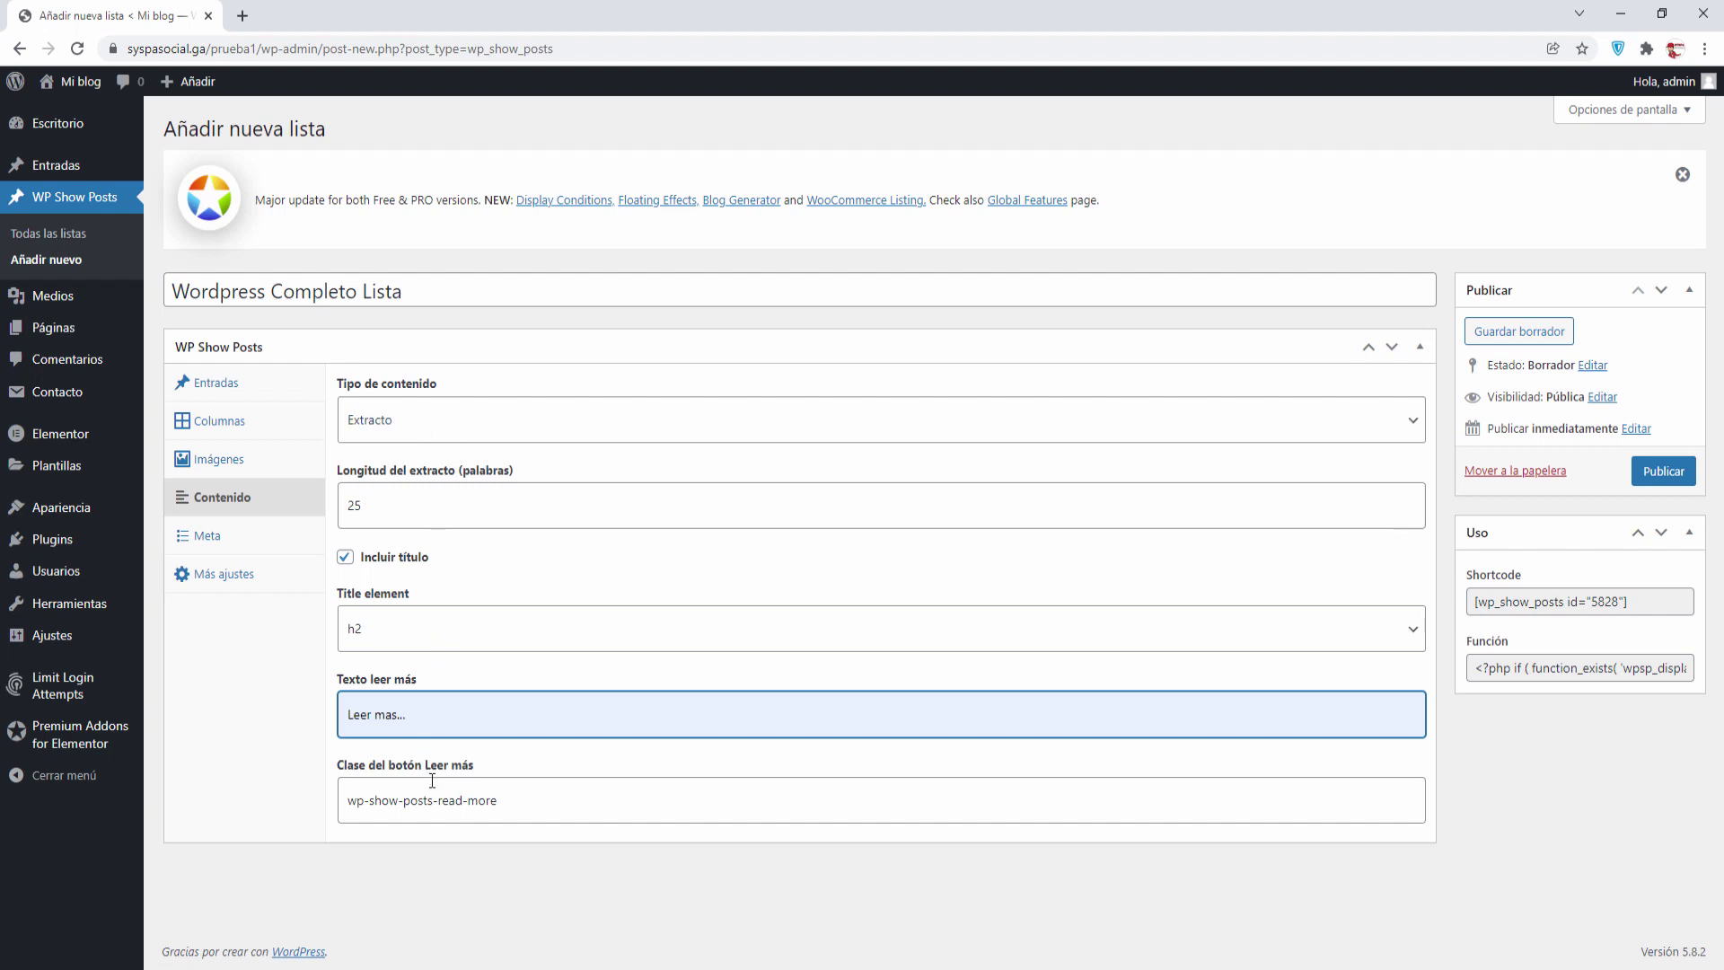
- Leave the date out of the list's meta information and enable excluding the current post
left_click(208, 537)
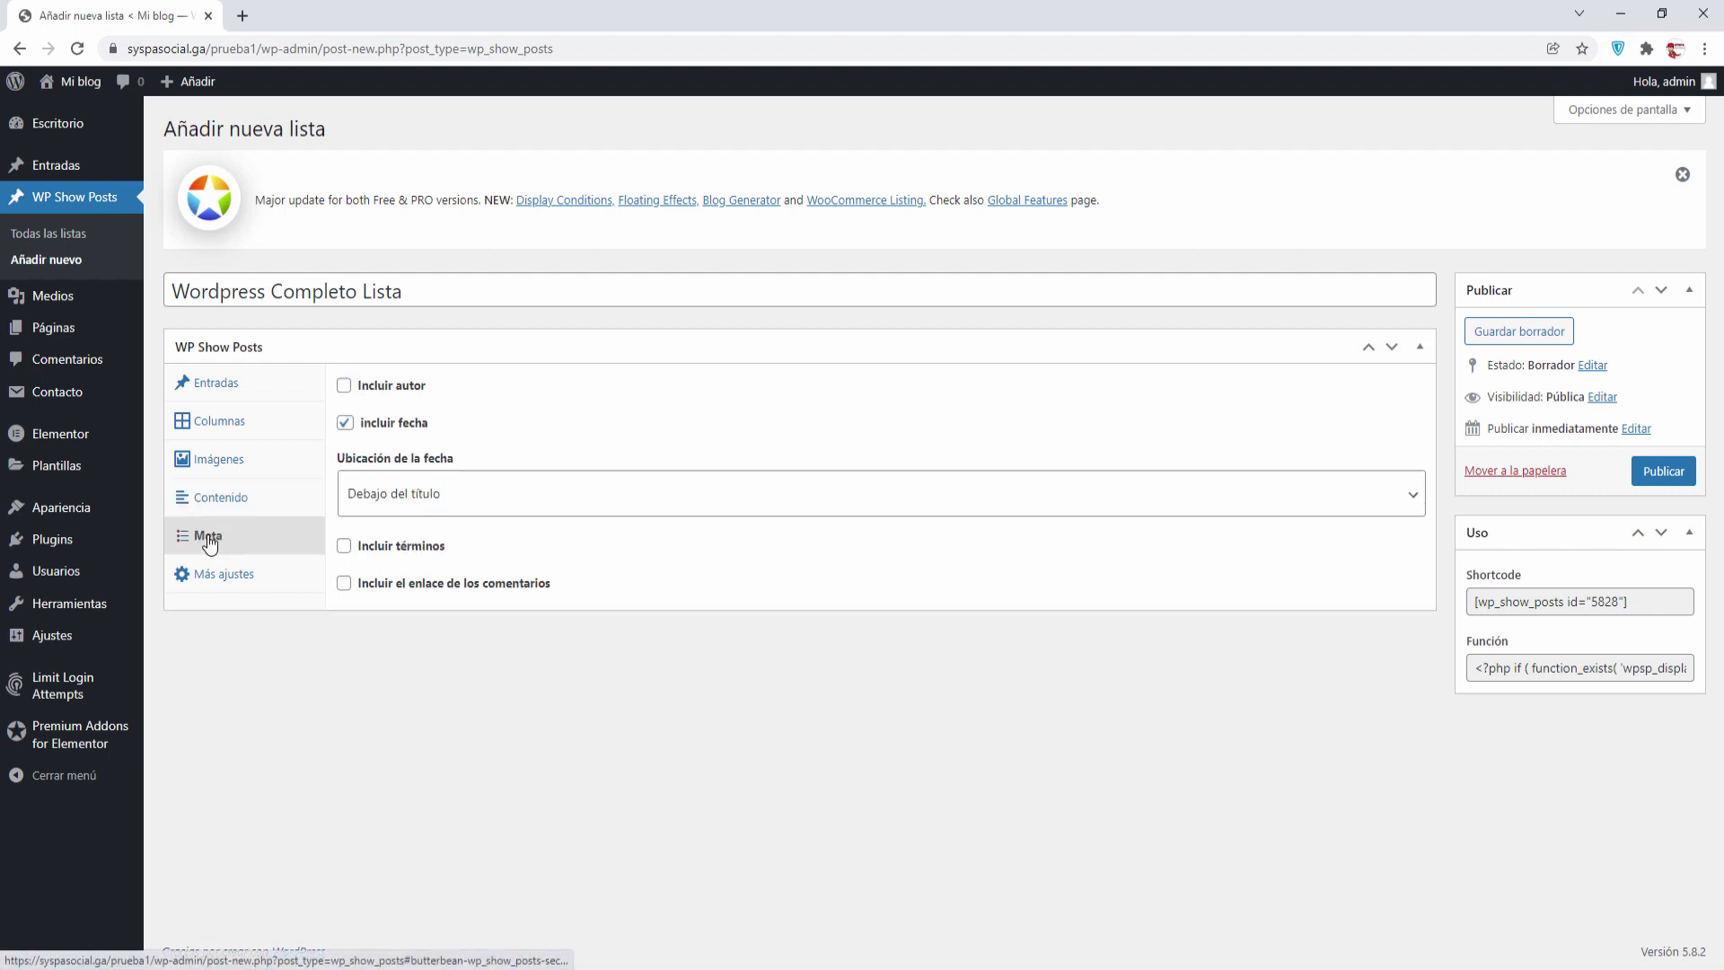
left_click(346, 431)
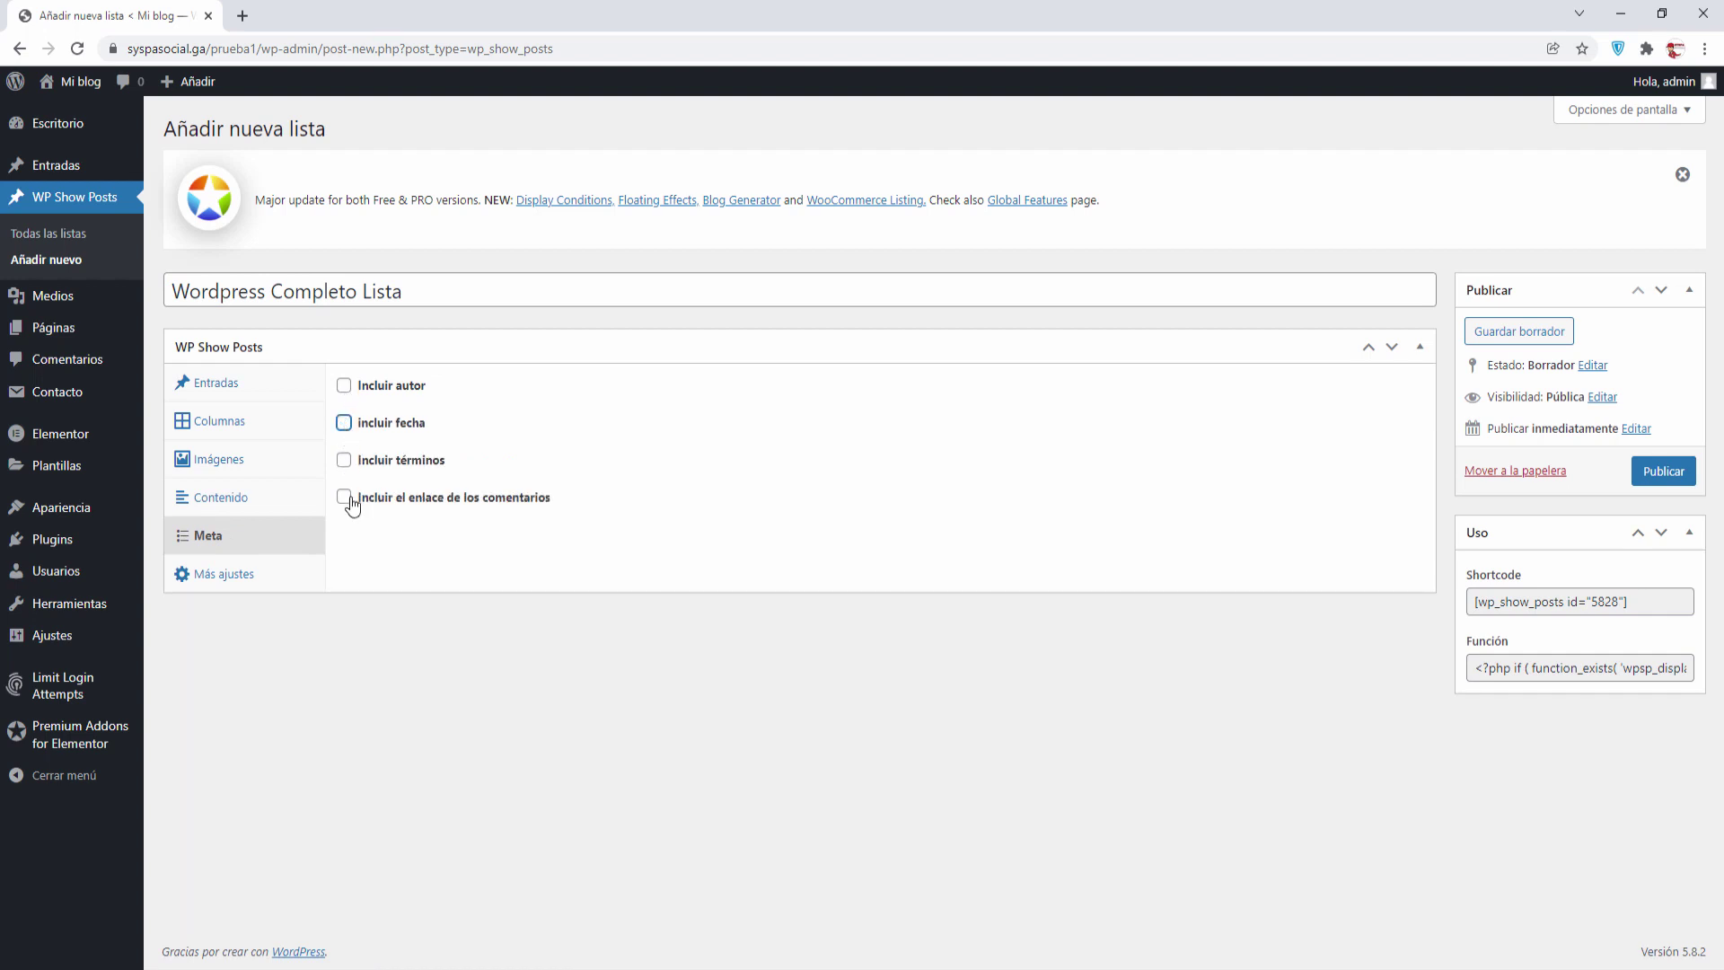
left_click(205, 577)
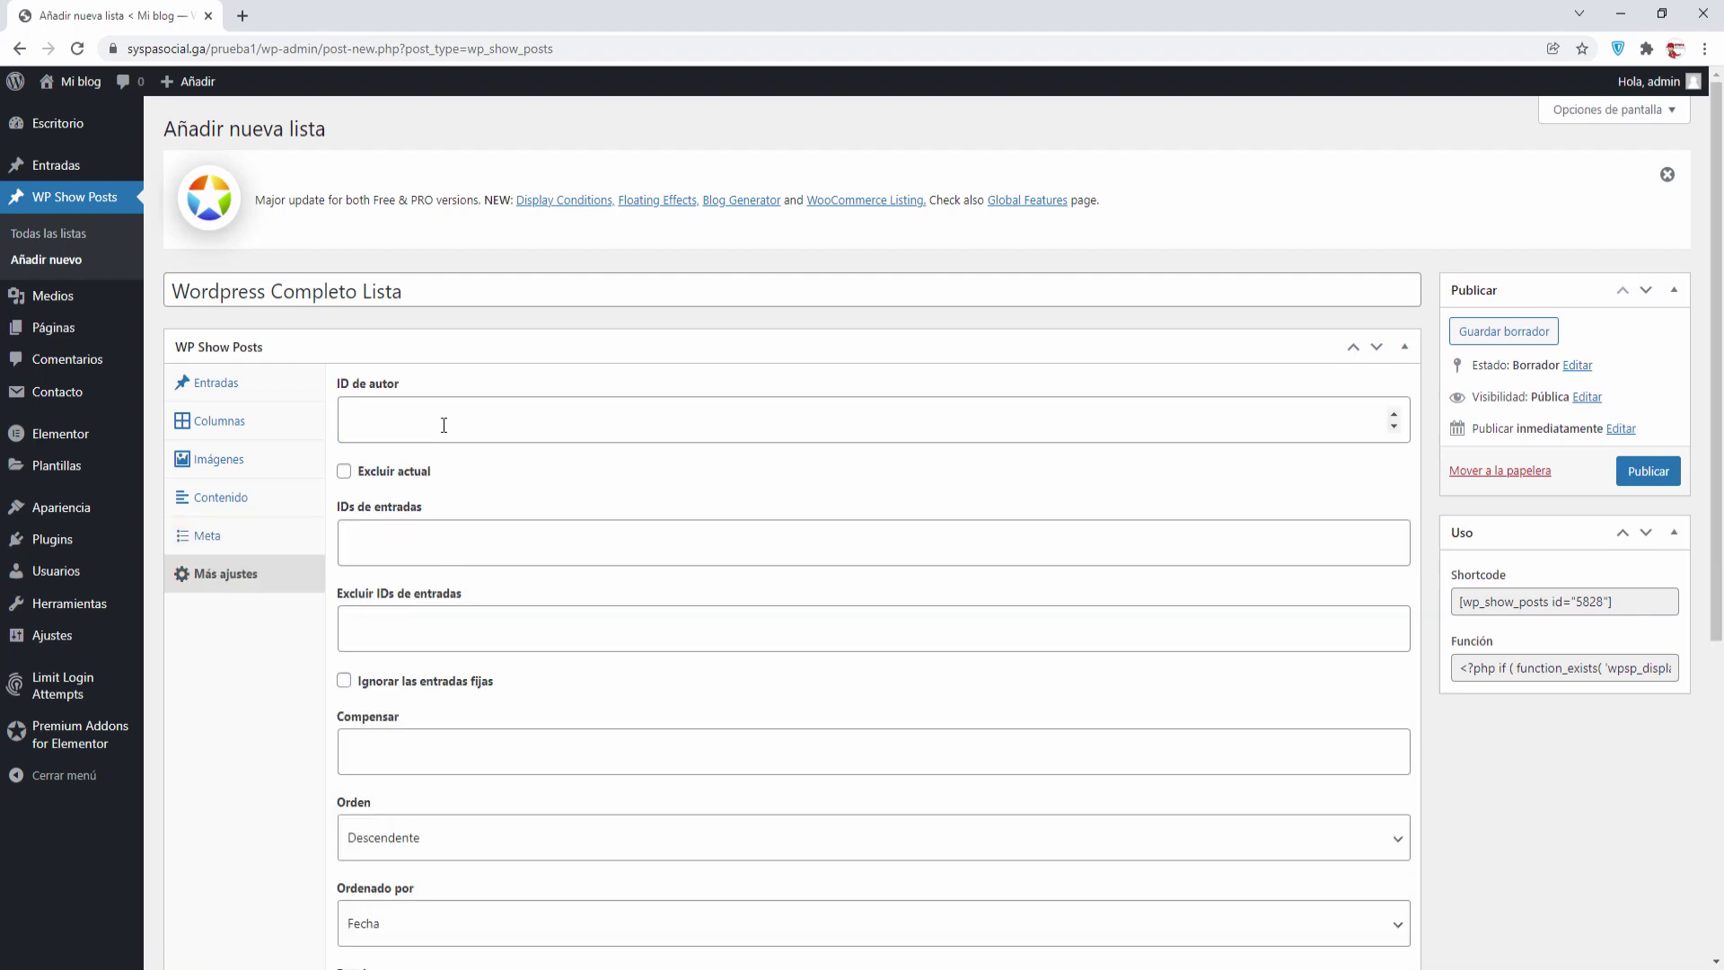
left_click(345, 474)
- Review the list's additional settings for order, sort criterion, post status, taxonomy operator and no-results message
scroll(434, 645, "down", 2)
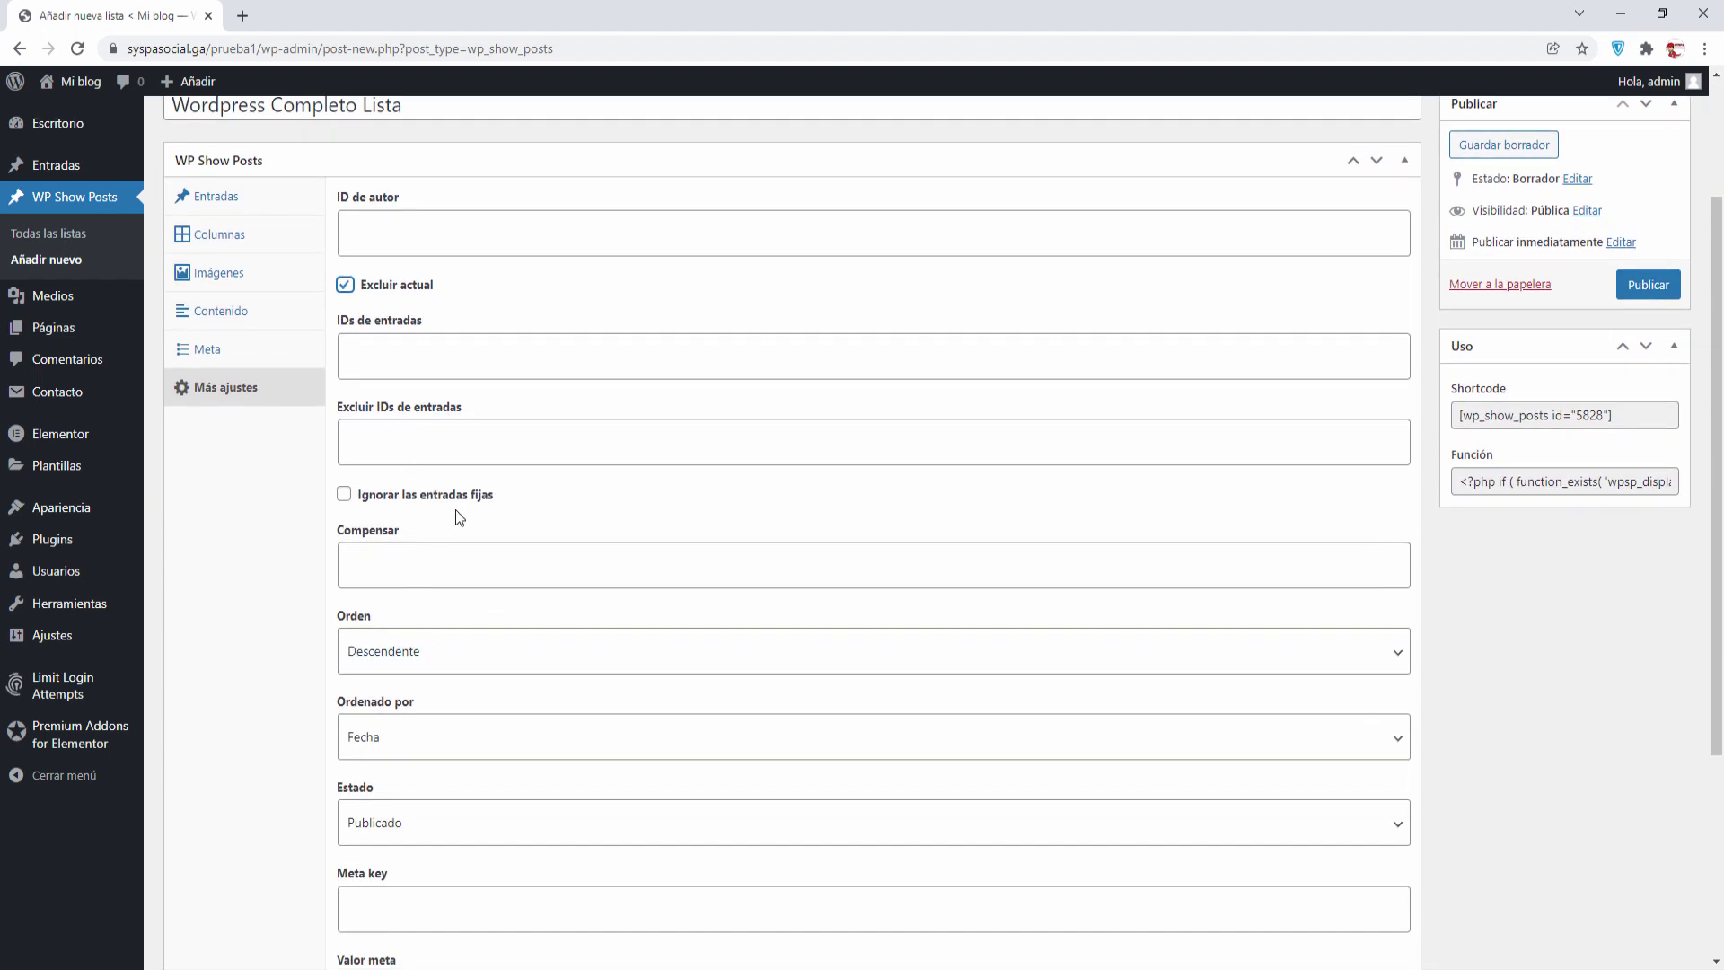
scroll(455, 509, "down", 1)
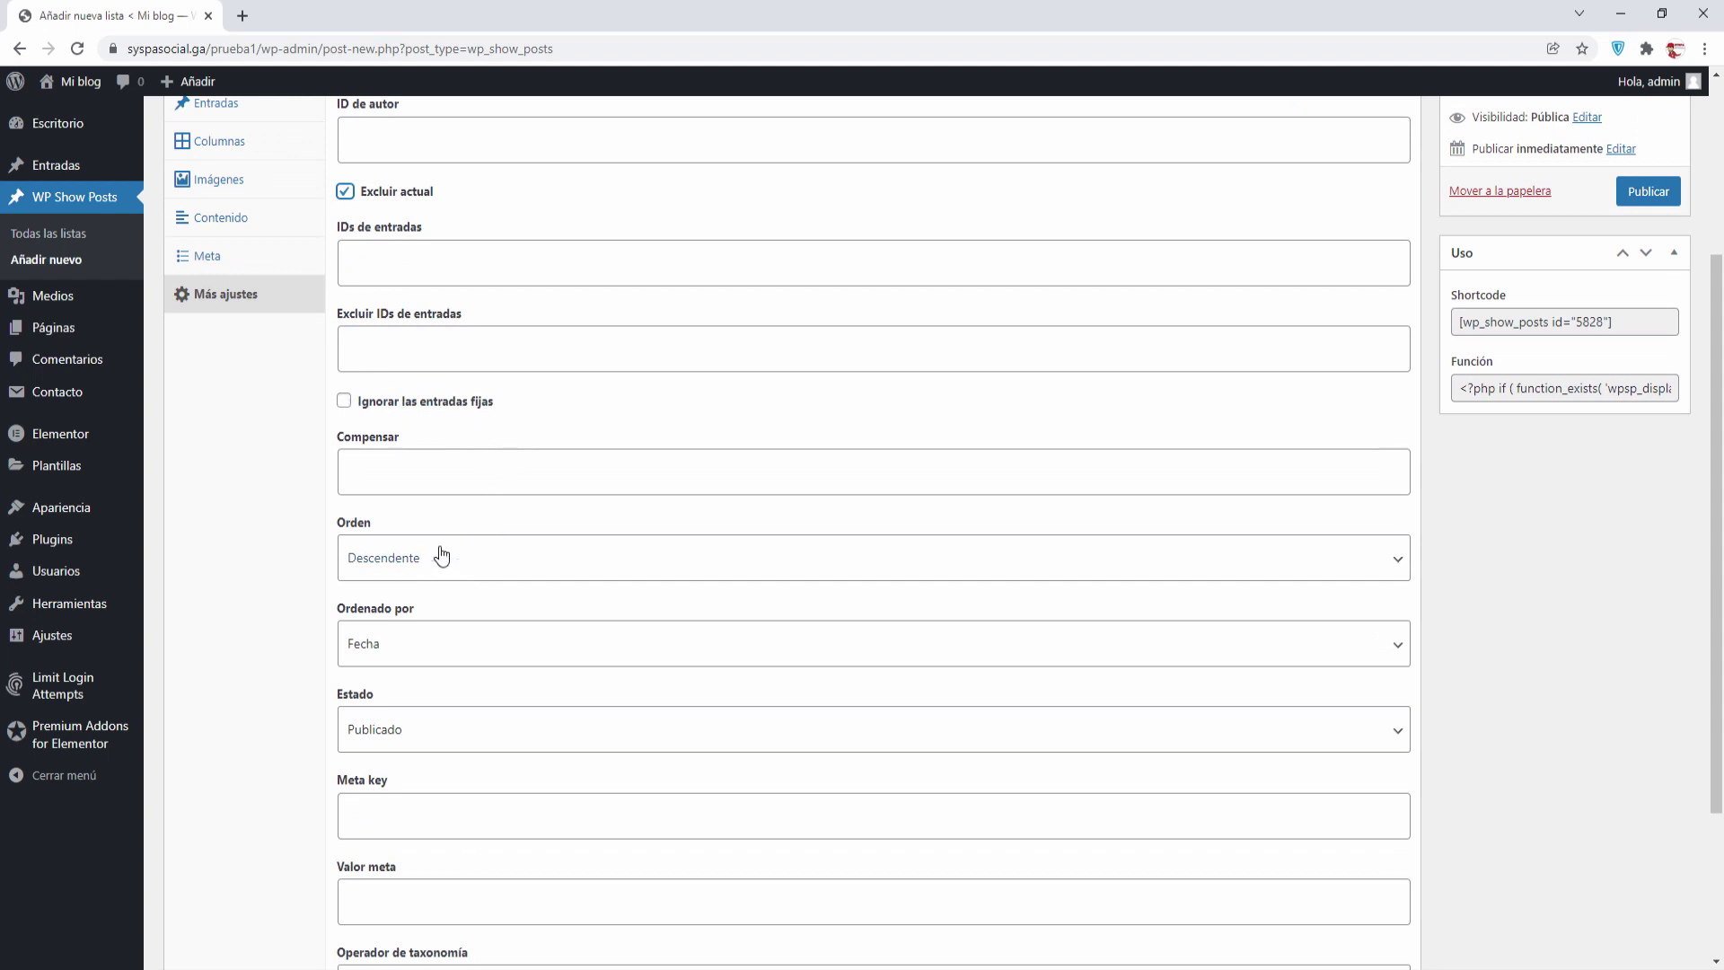
left_click(450, 654)
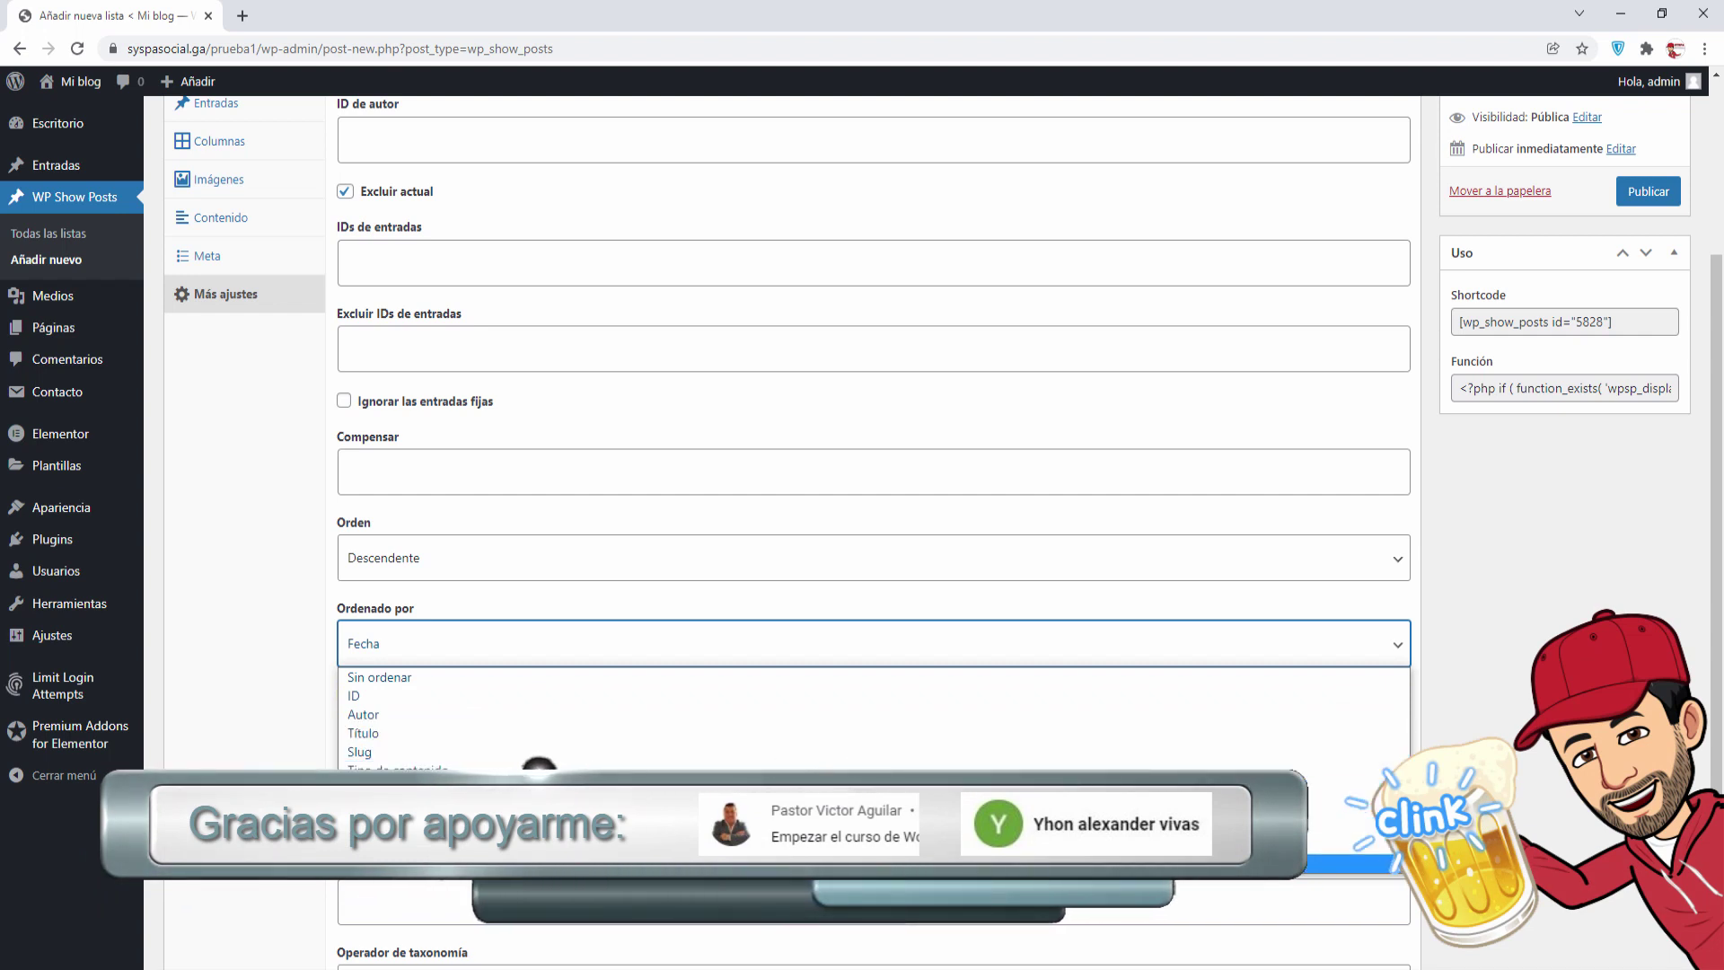
left_click(423, 647)
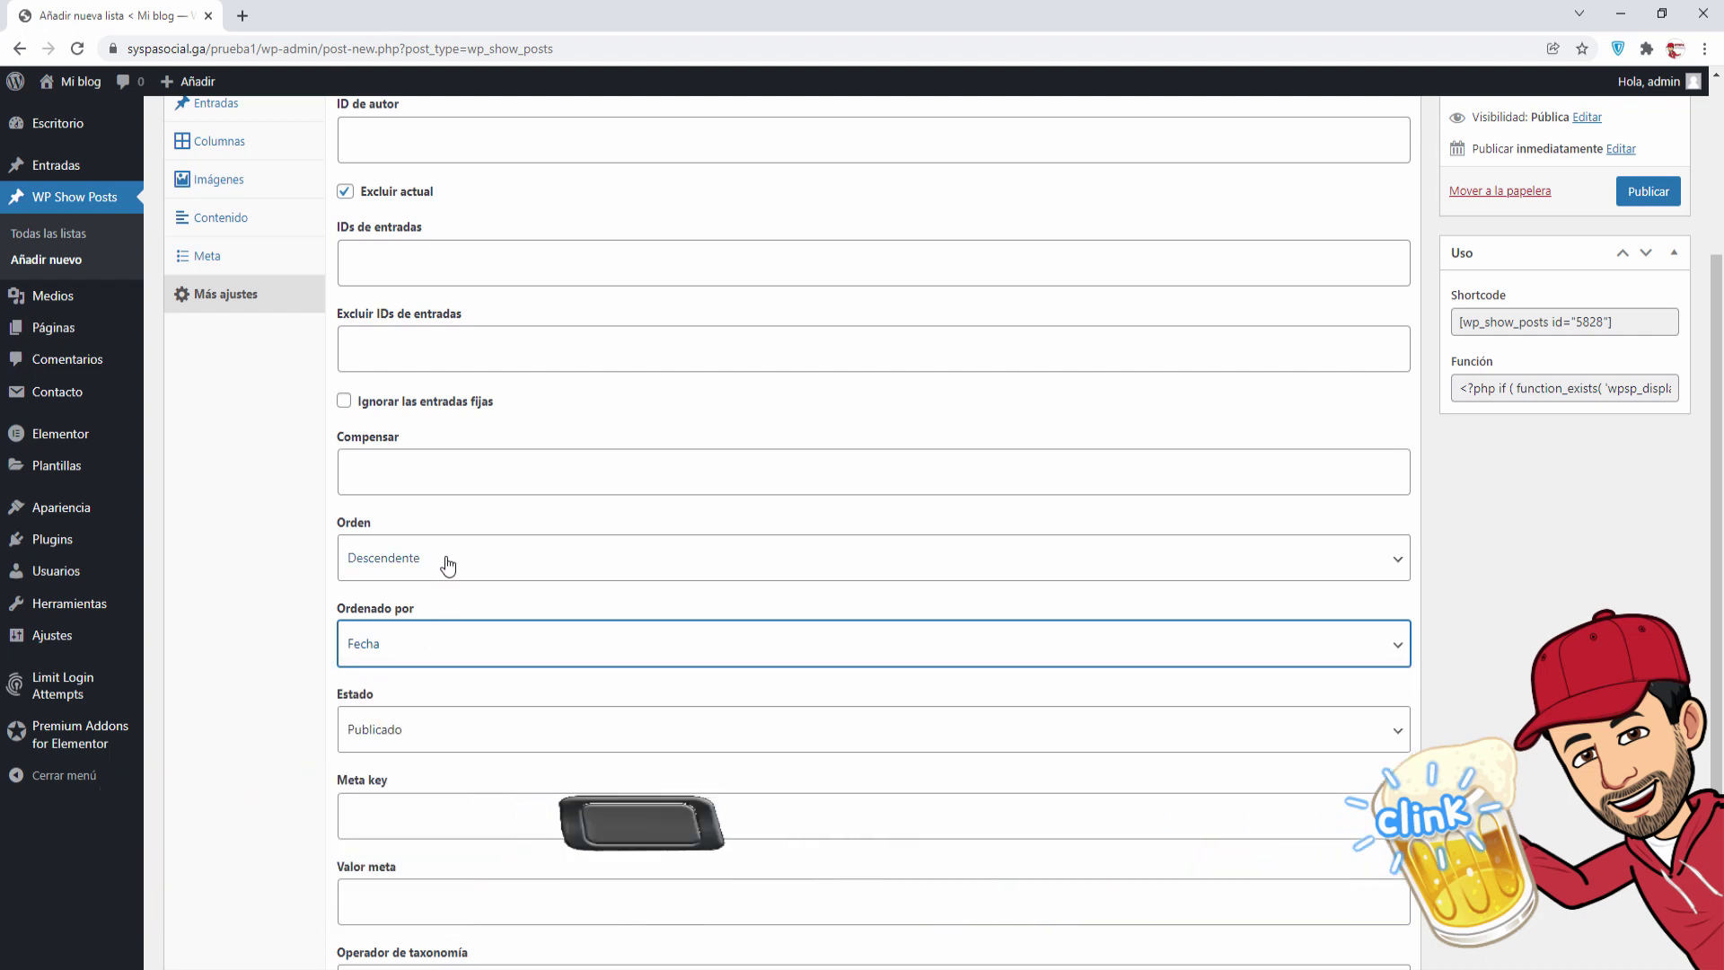
left_click(448, 565)
left_click(449, 565)
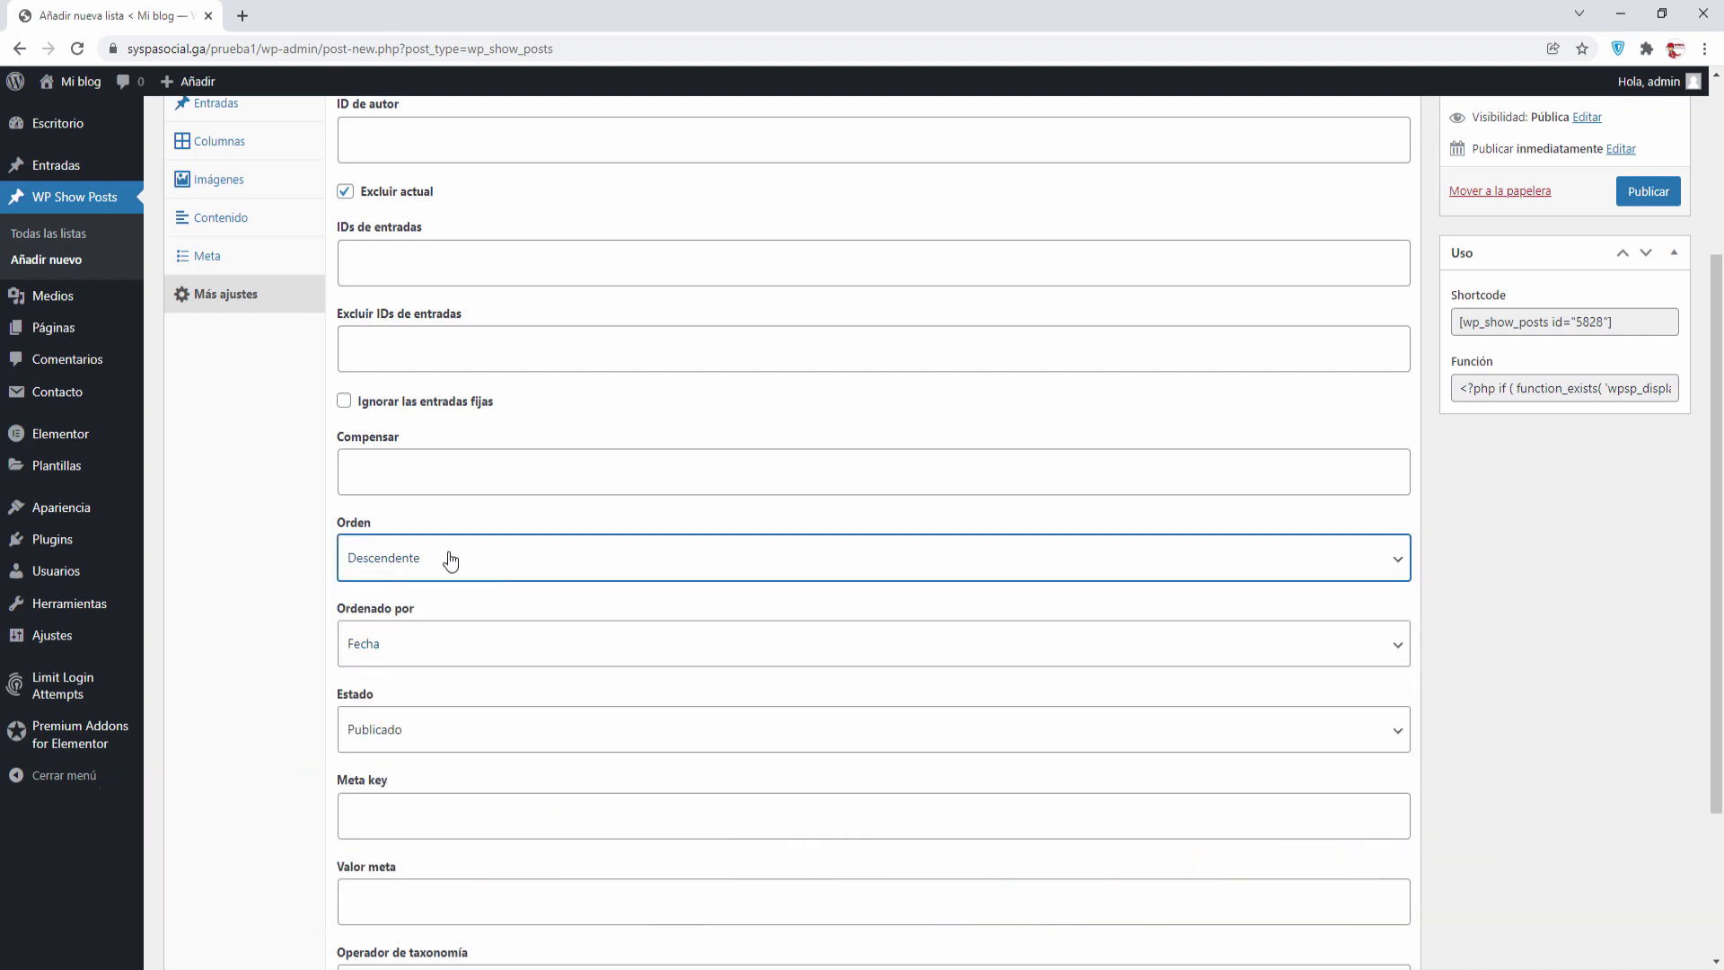
left_click(446, 567)
left_click(444, 570)
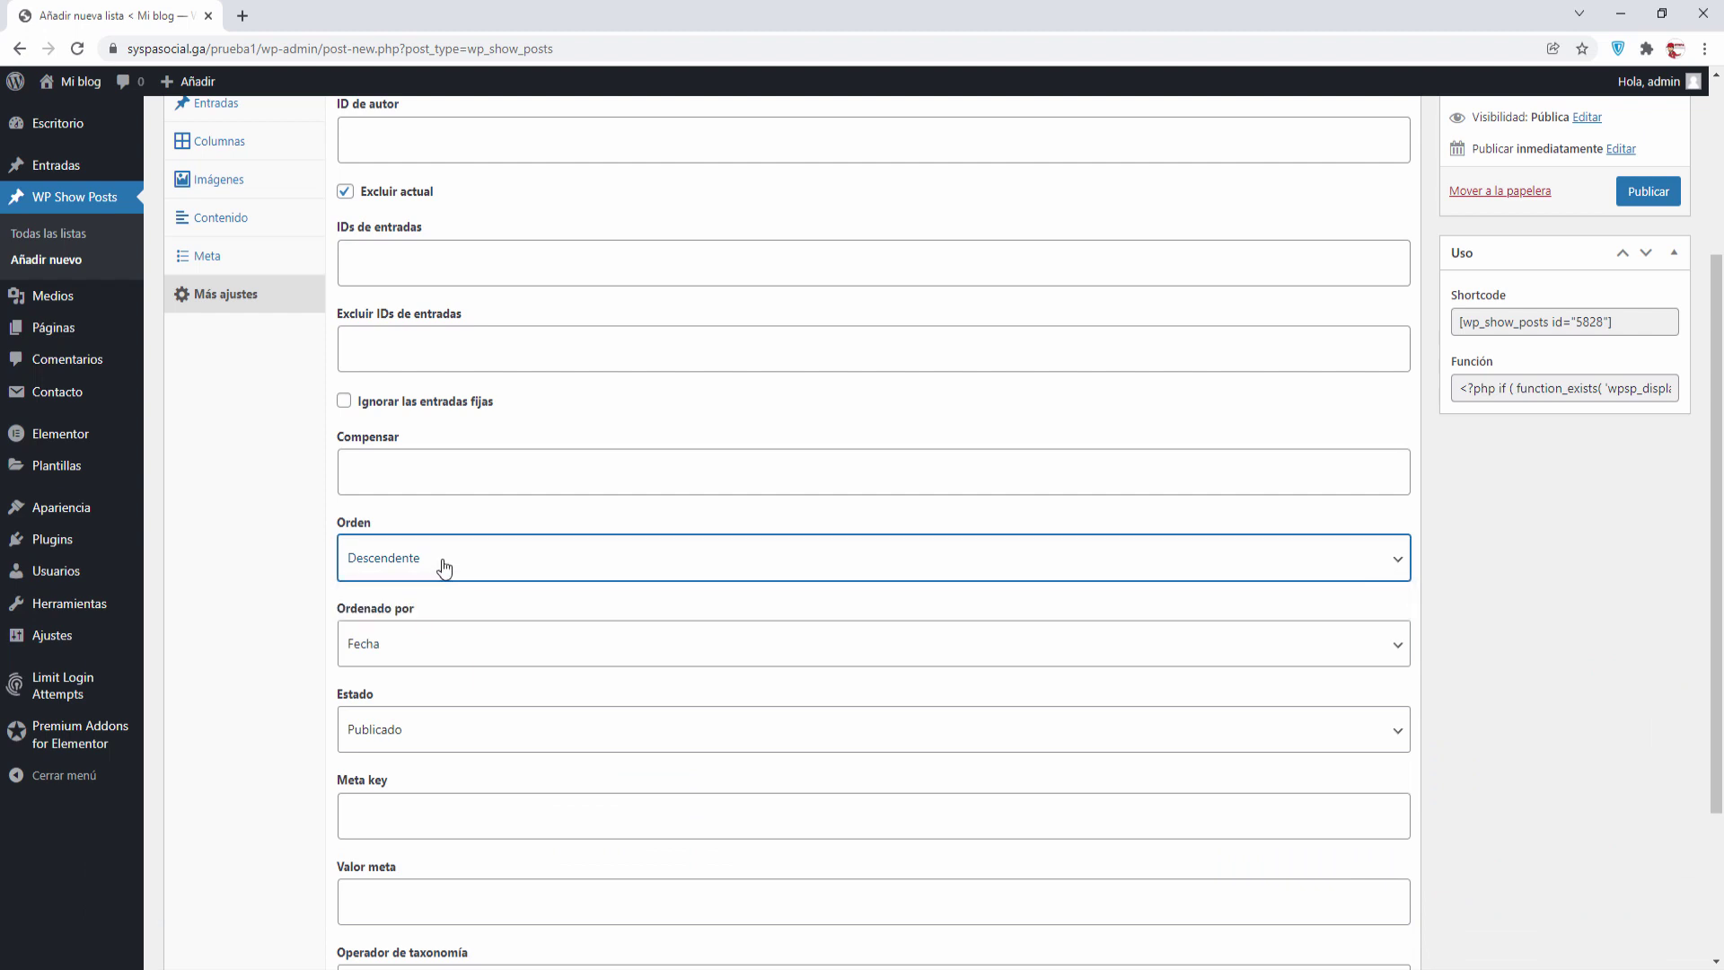
left_click(415, 731)
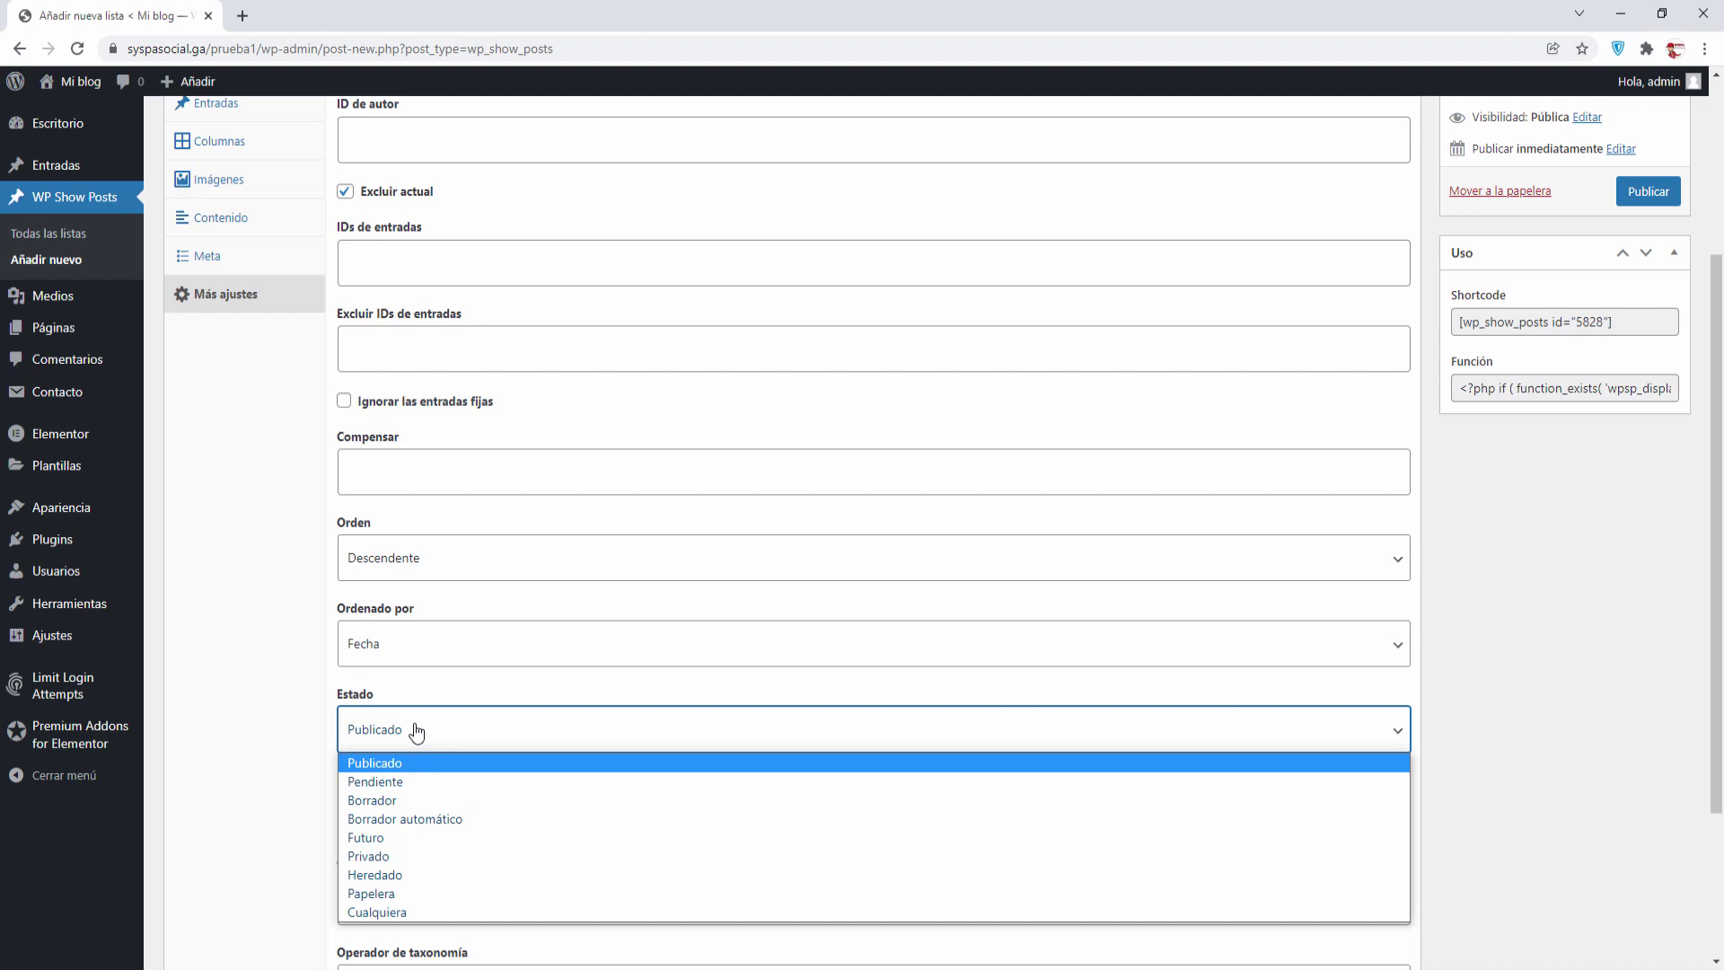
left_click(415, 731)
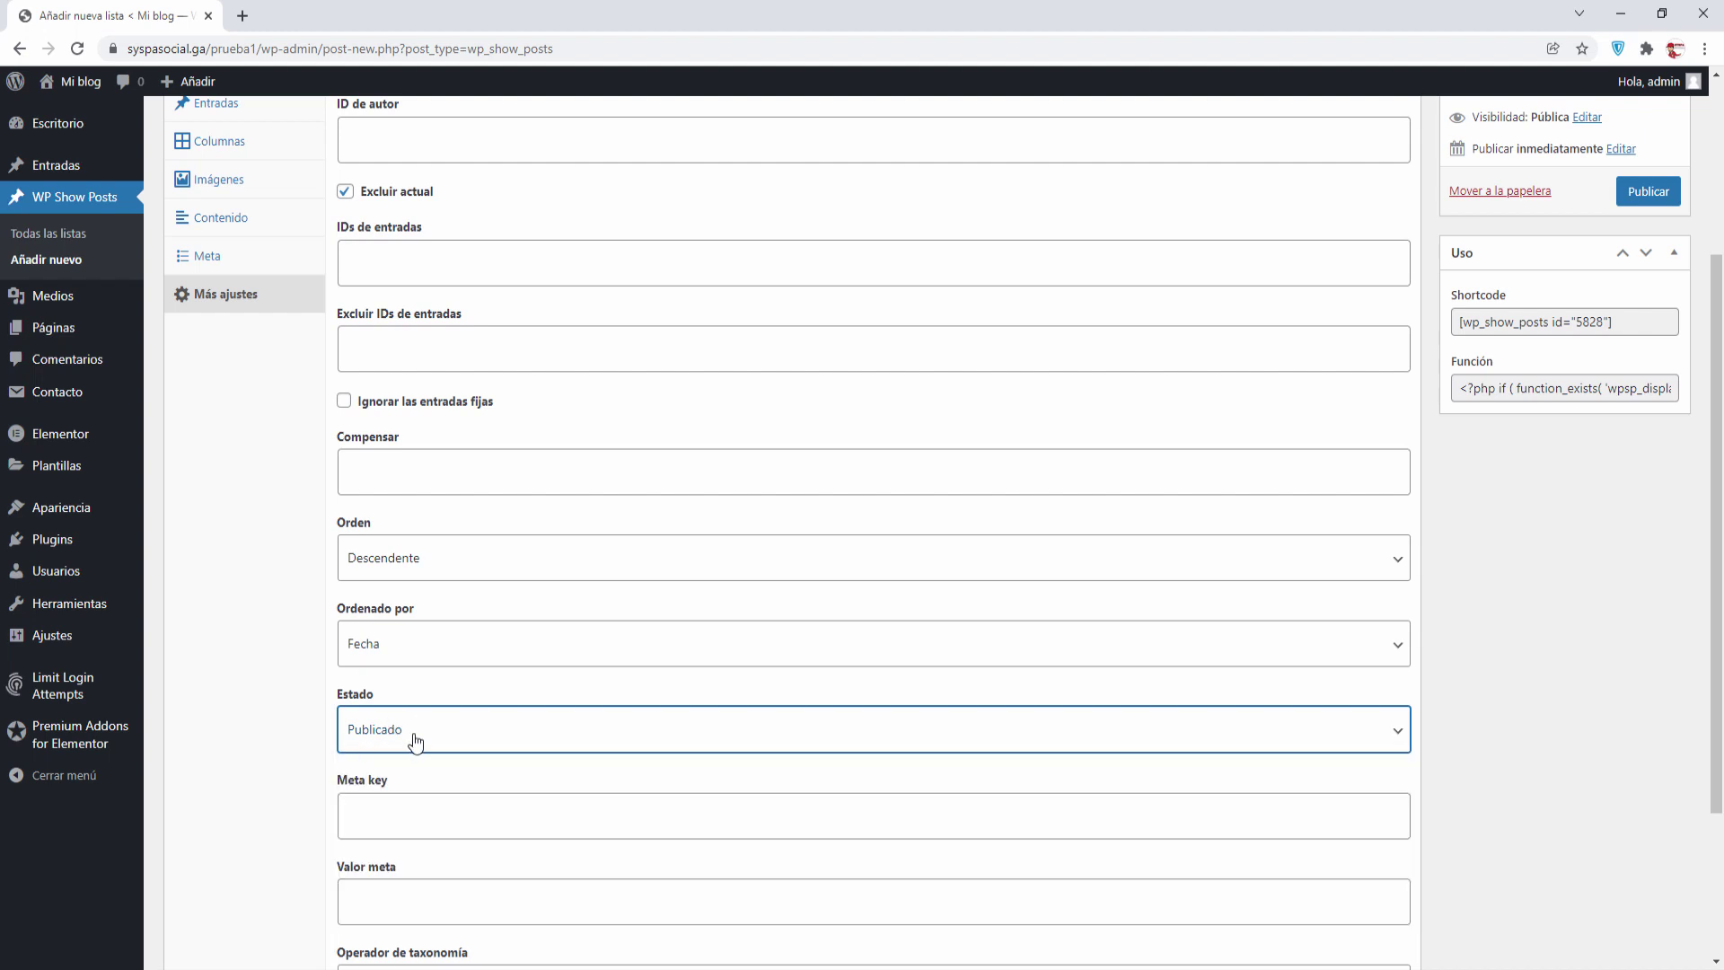
scroll(415, 739, "down", 1)
scroll(416, 738, "down", 2)
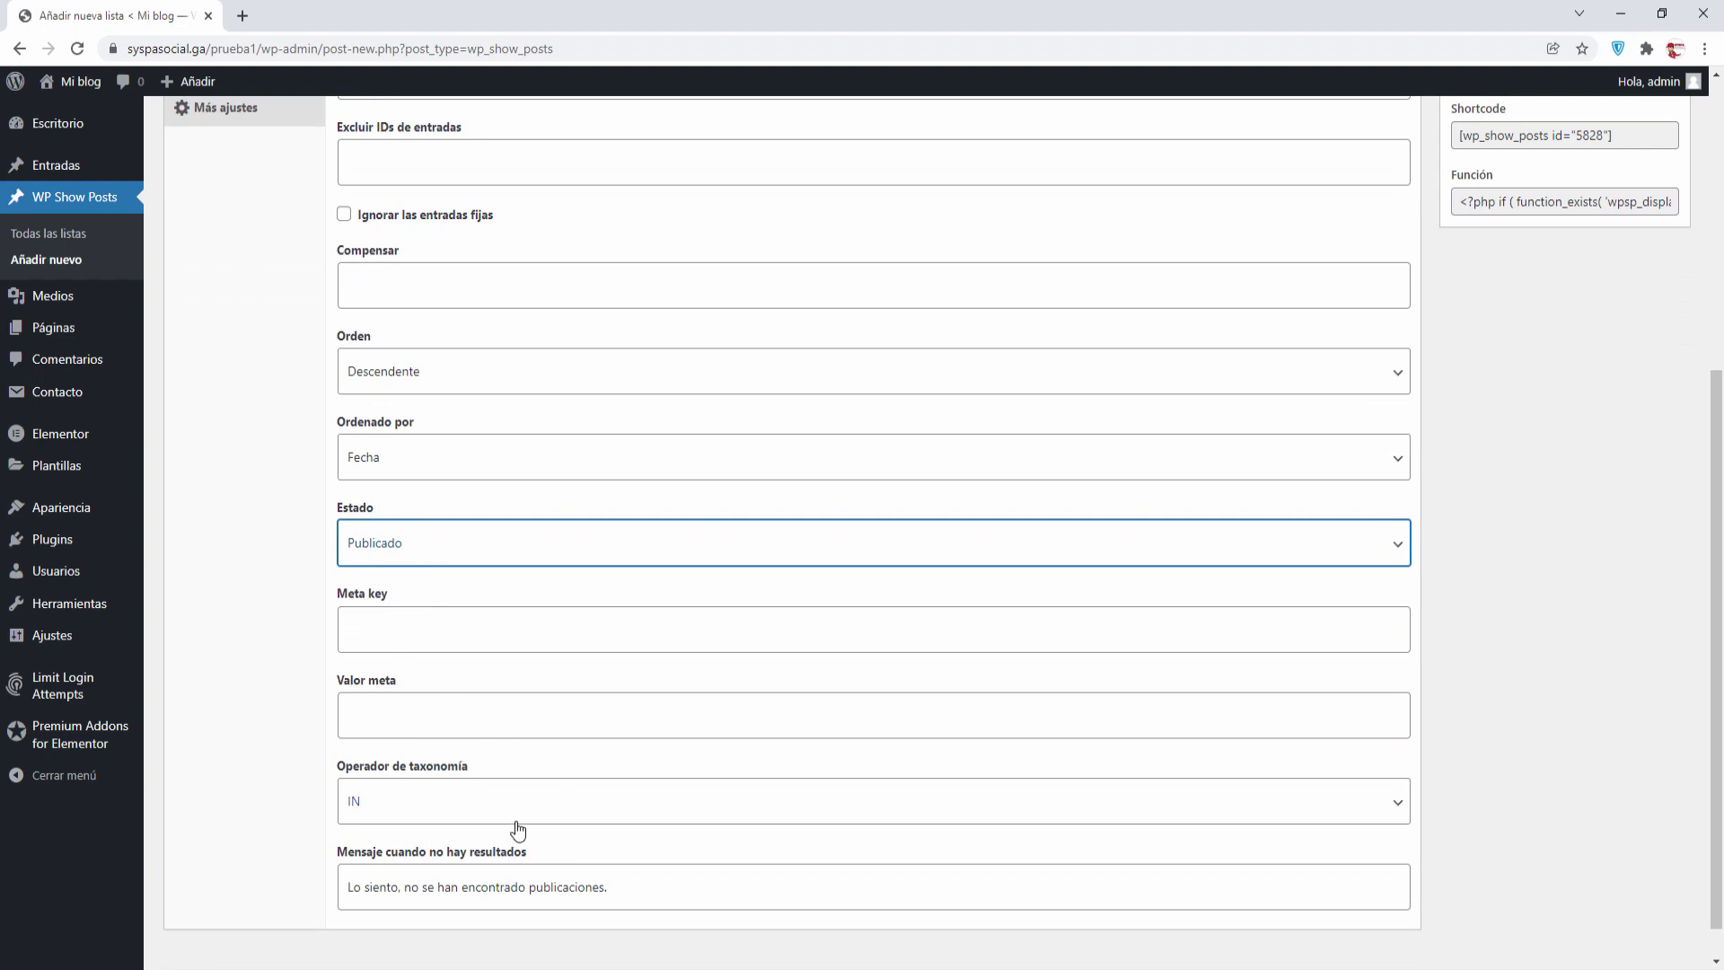
scroll(522, 829, "down", 1)
scroll(522, 829, "down", 1)
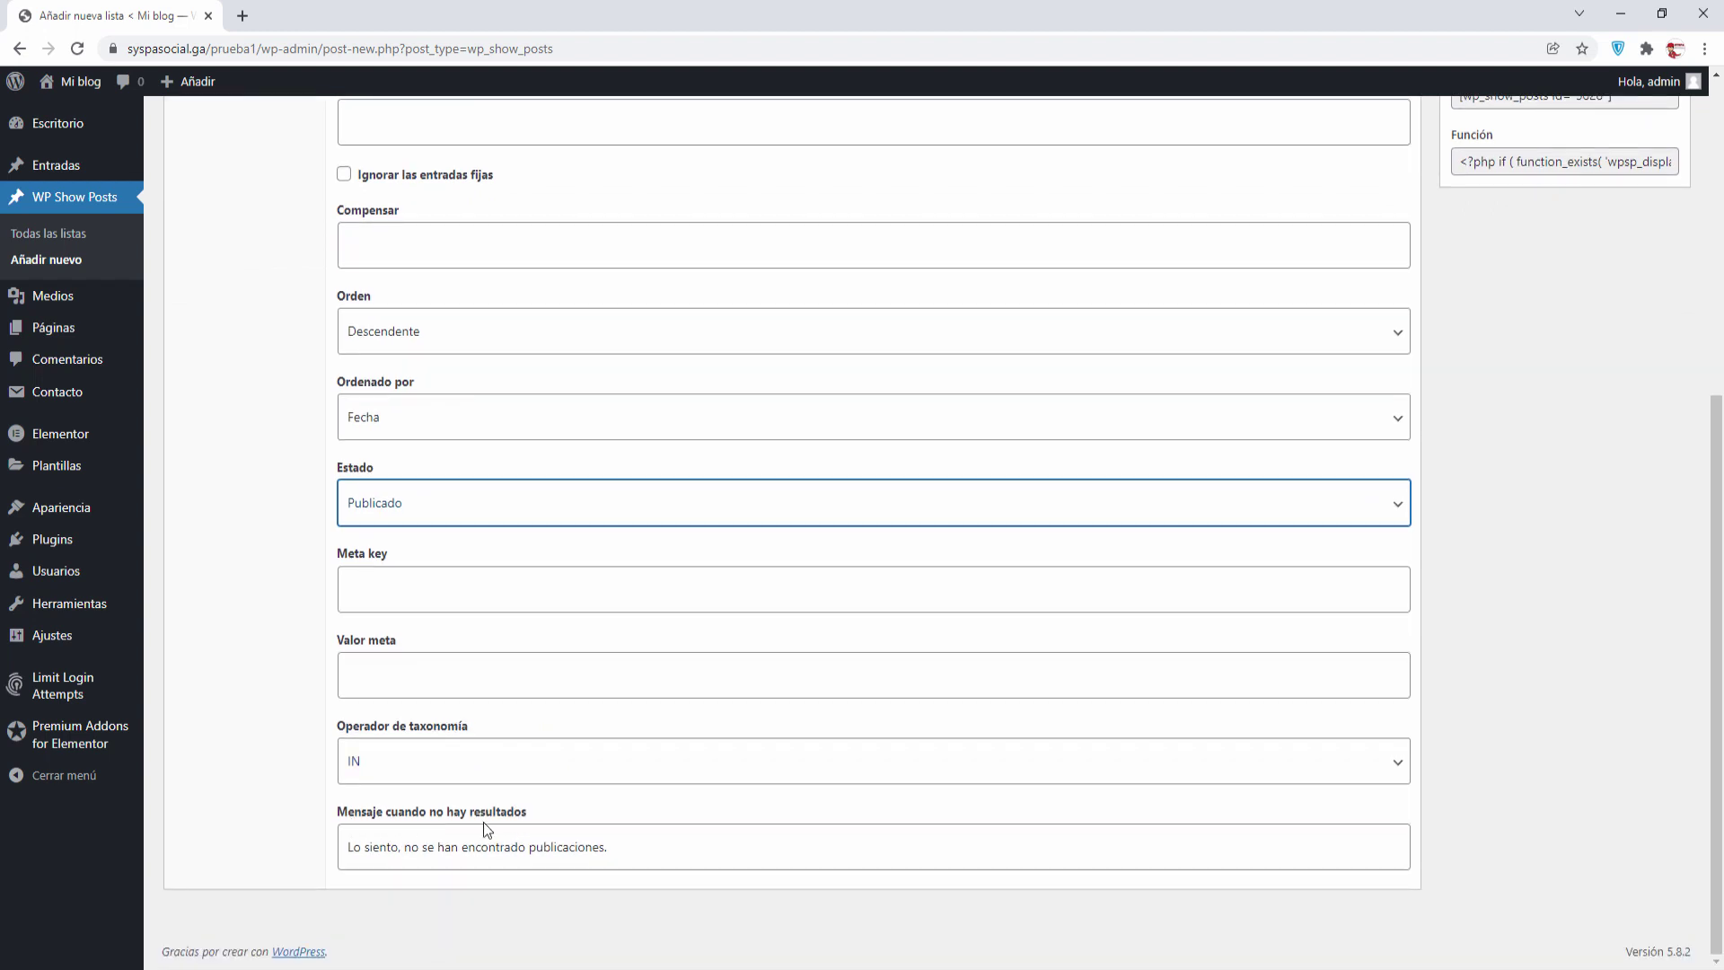
left_click_drag(632, 845, 288, 841)
left_click(631, 844)
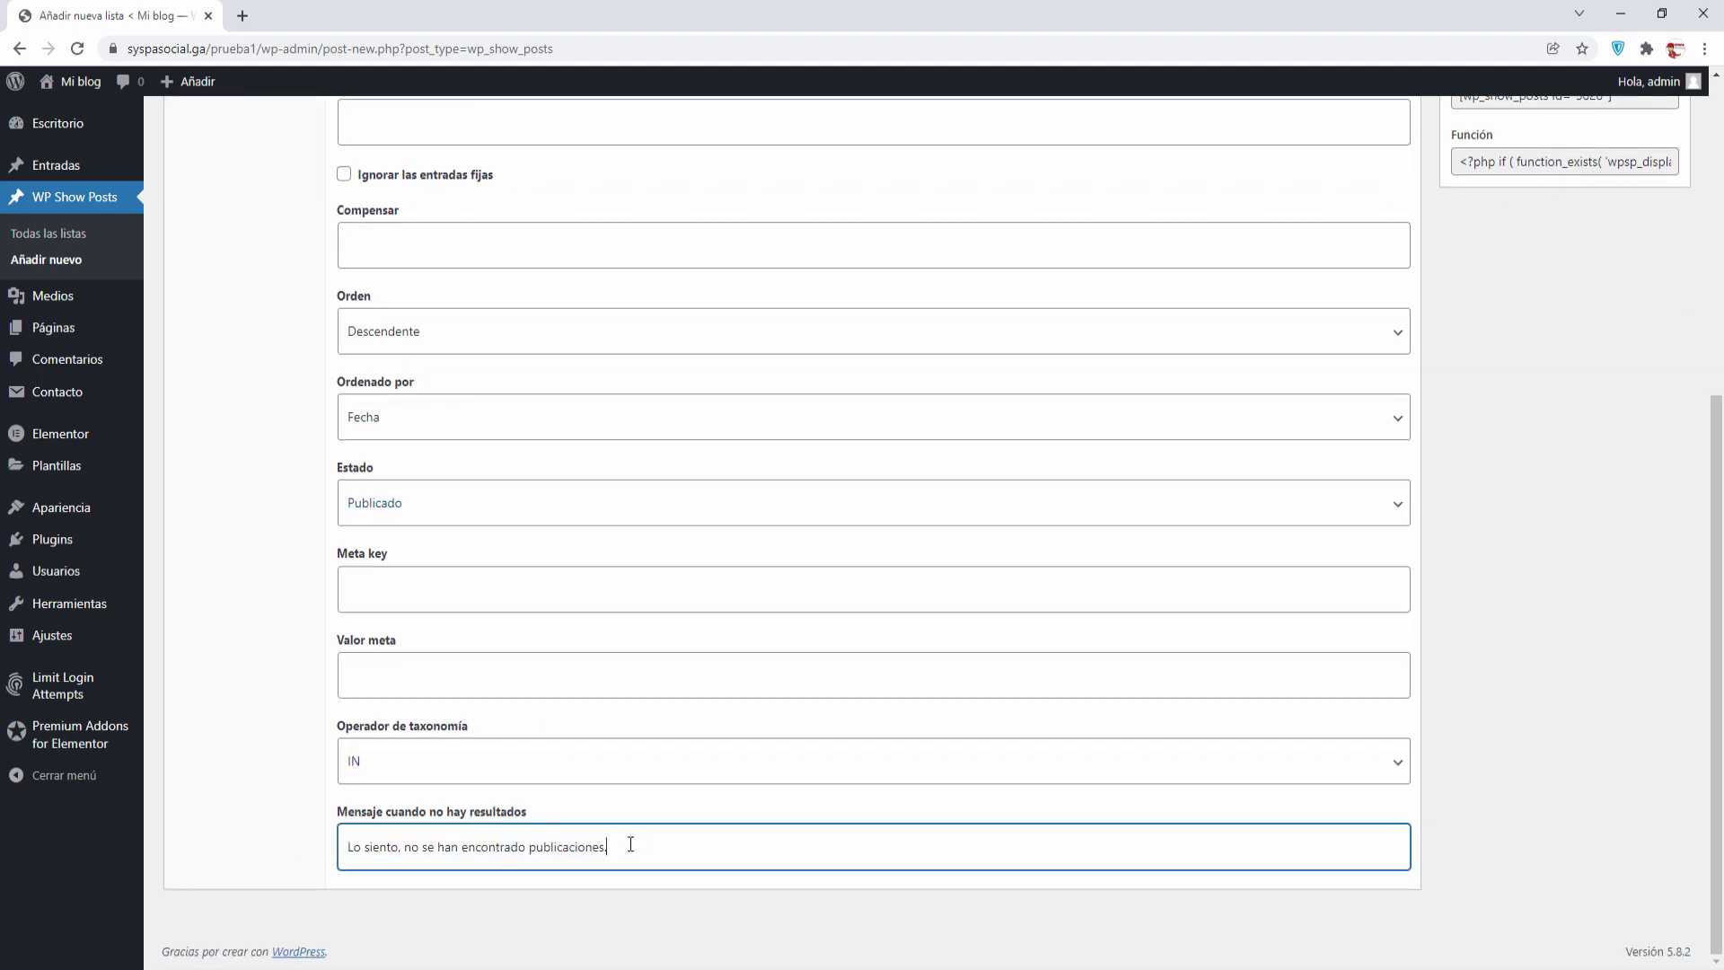
- Publish the Wordpress Completo Lista list and copy its shortcode
scroll(601, 845, "up", 5)
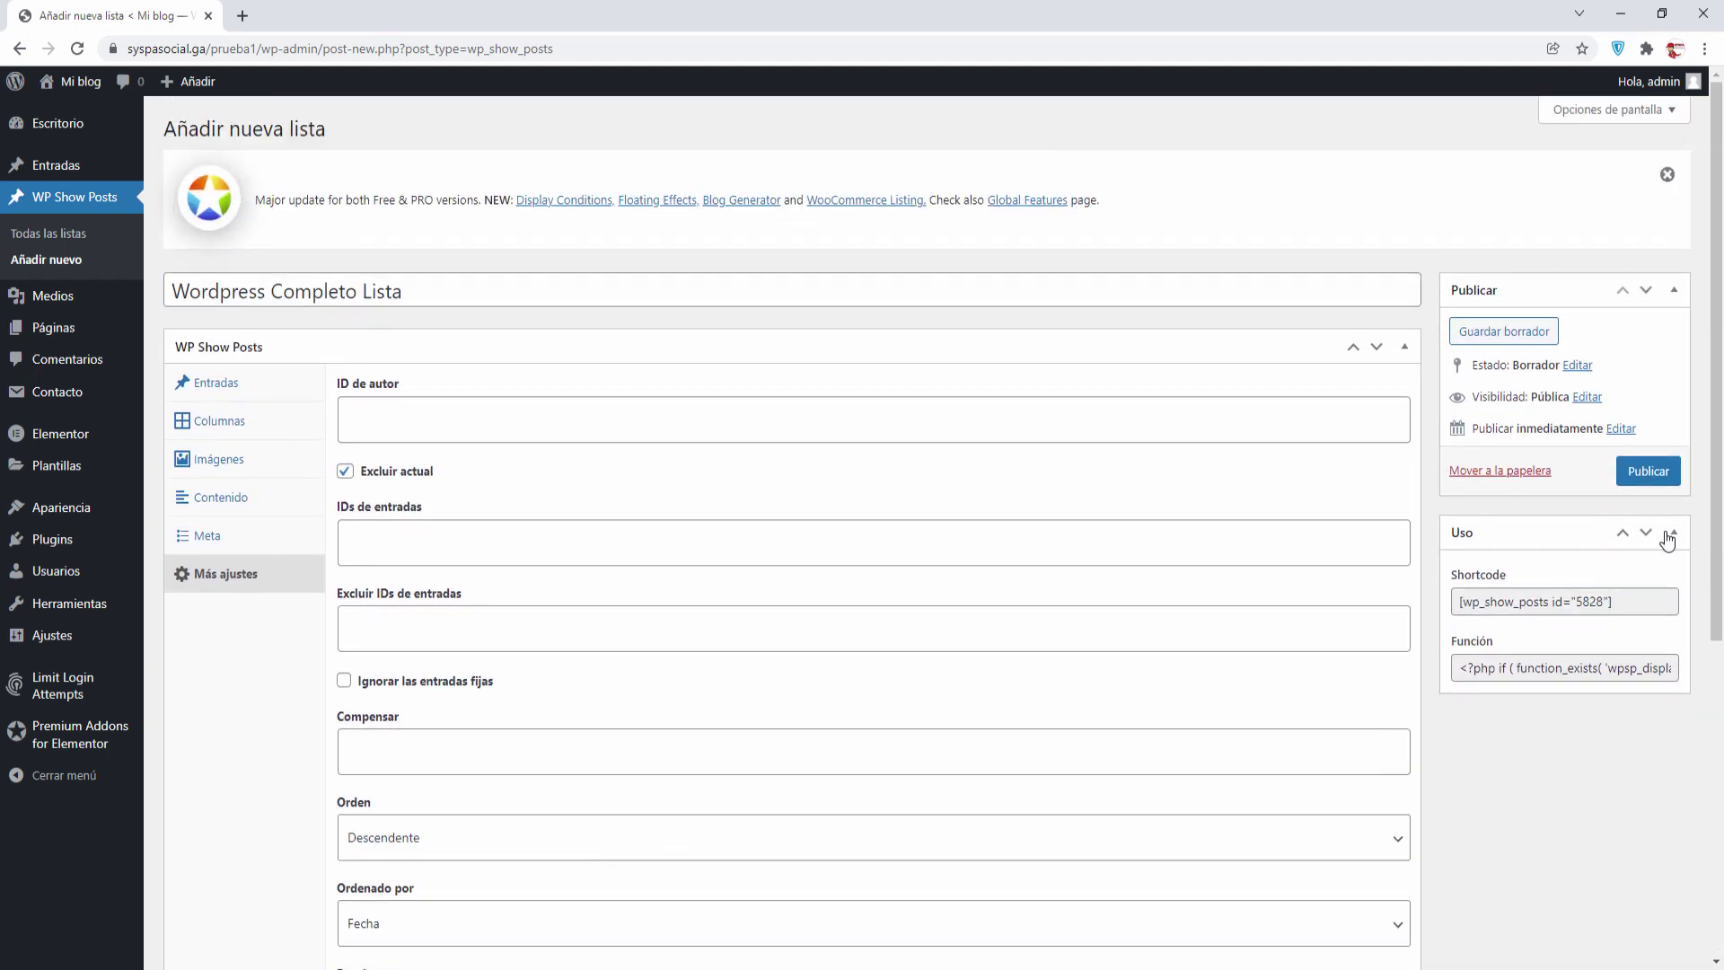
left_click(1652, 476)
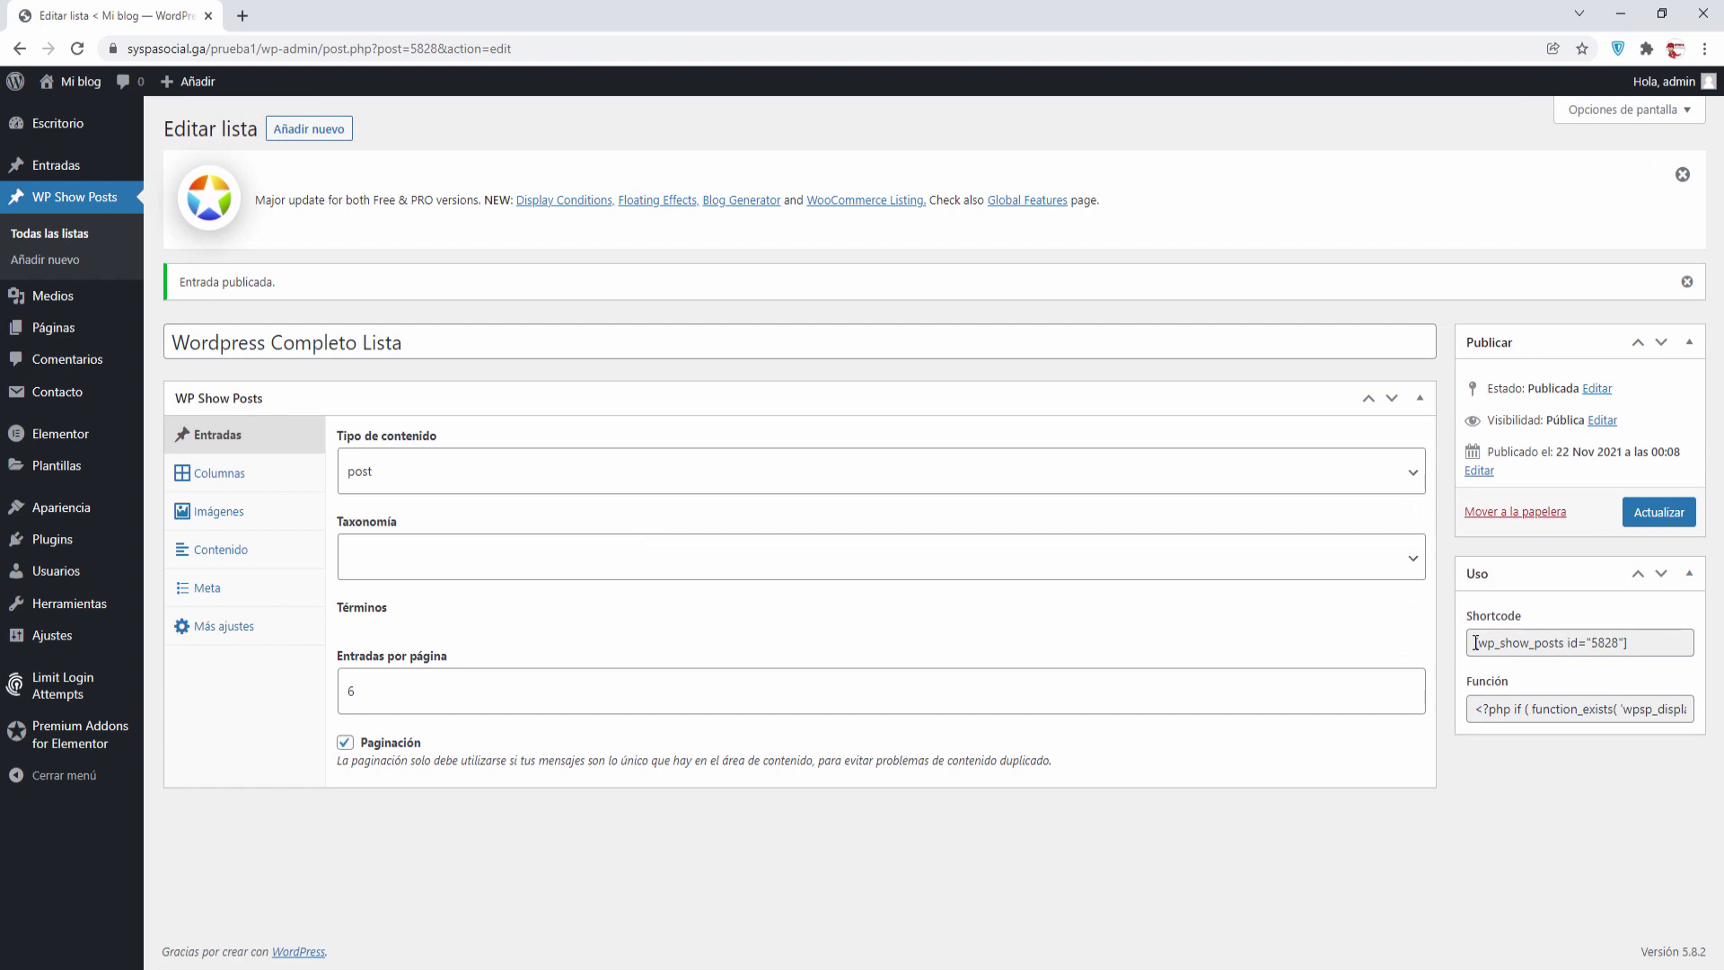
left_click(1628, 641)
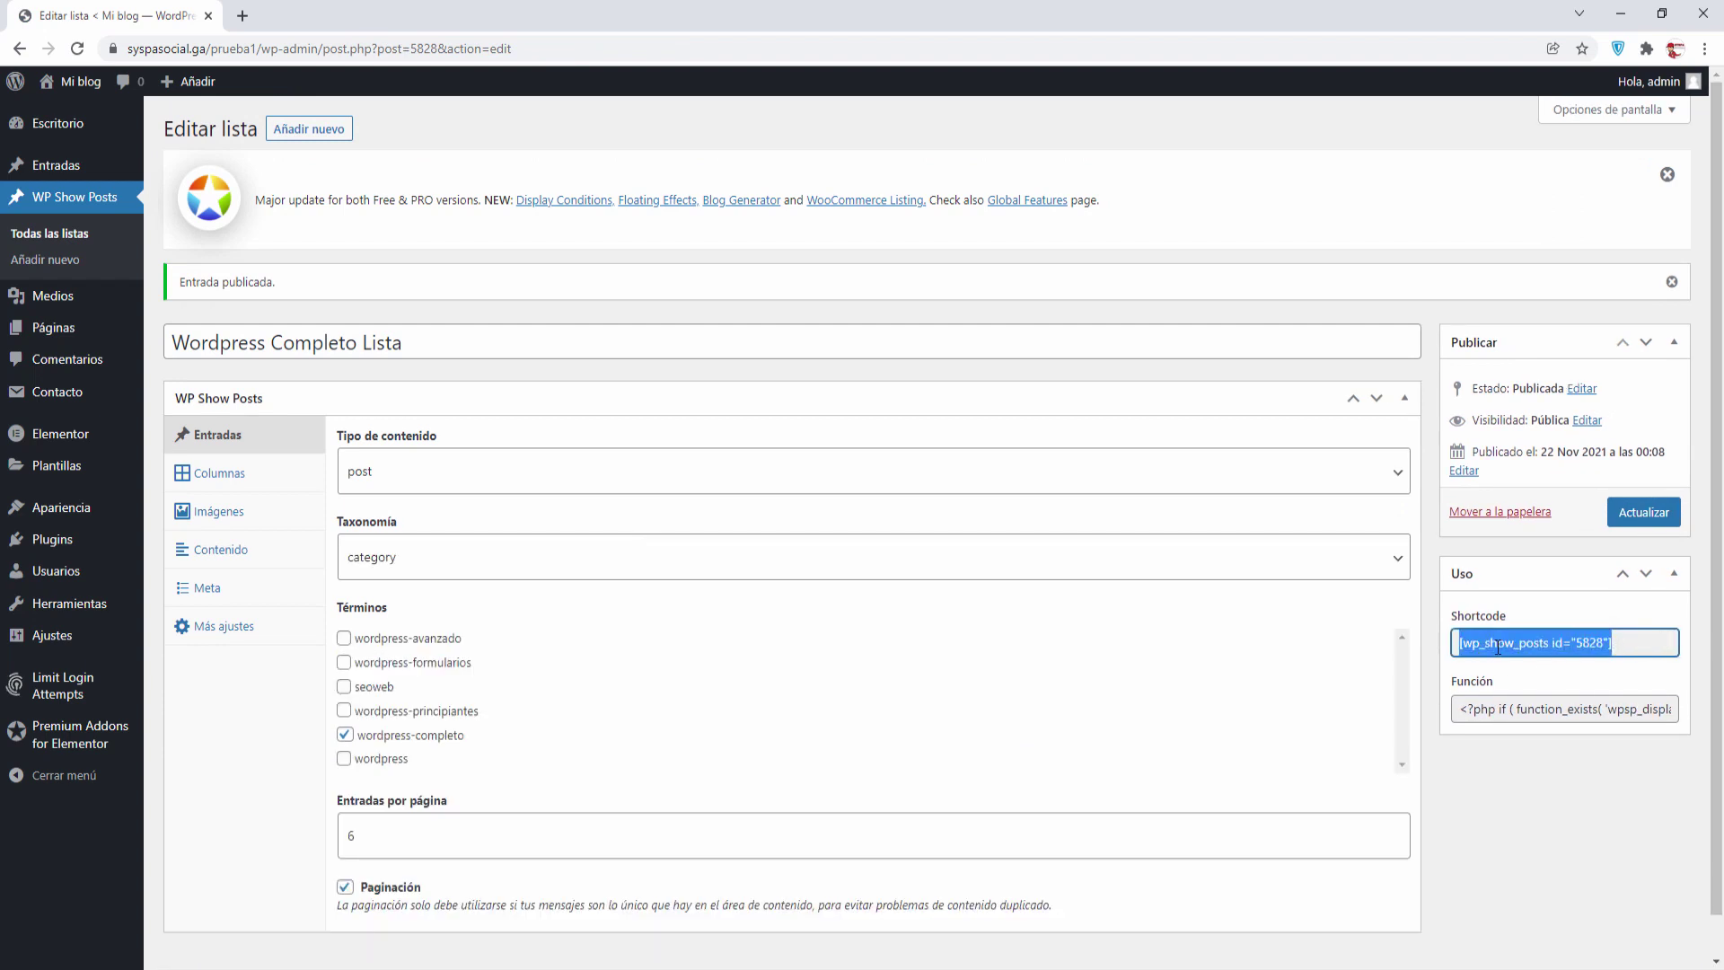
right_click(1518, 643)
left_click(1449, 662)
- Create a new page titled "entradas shortcode"
mouse_move(54, 327)
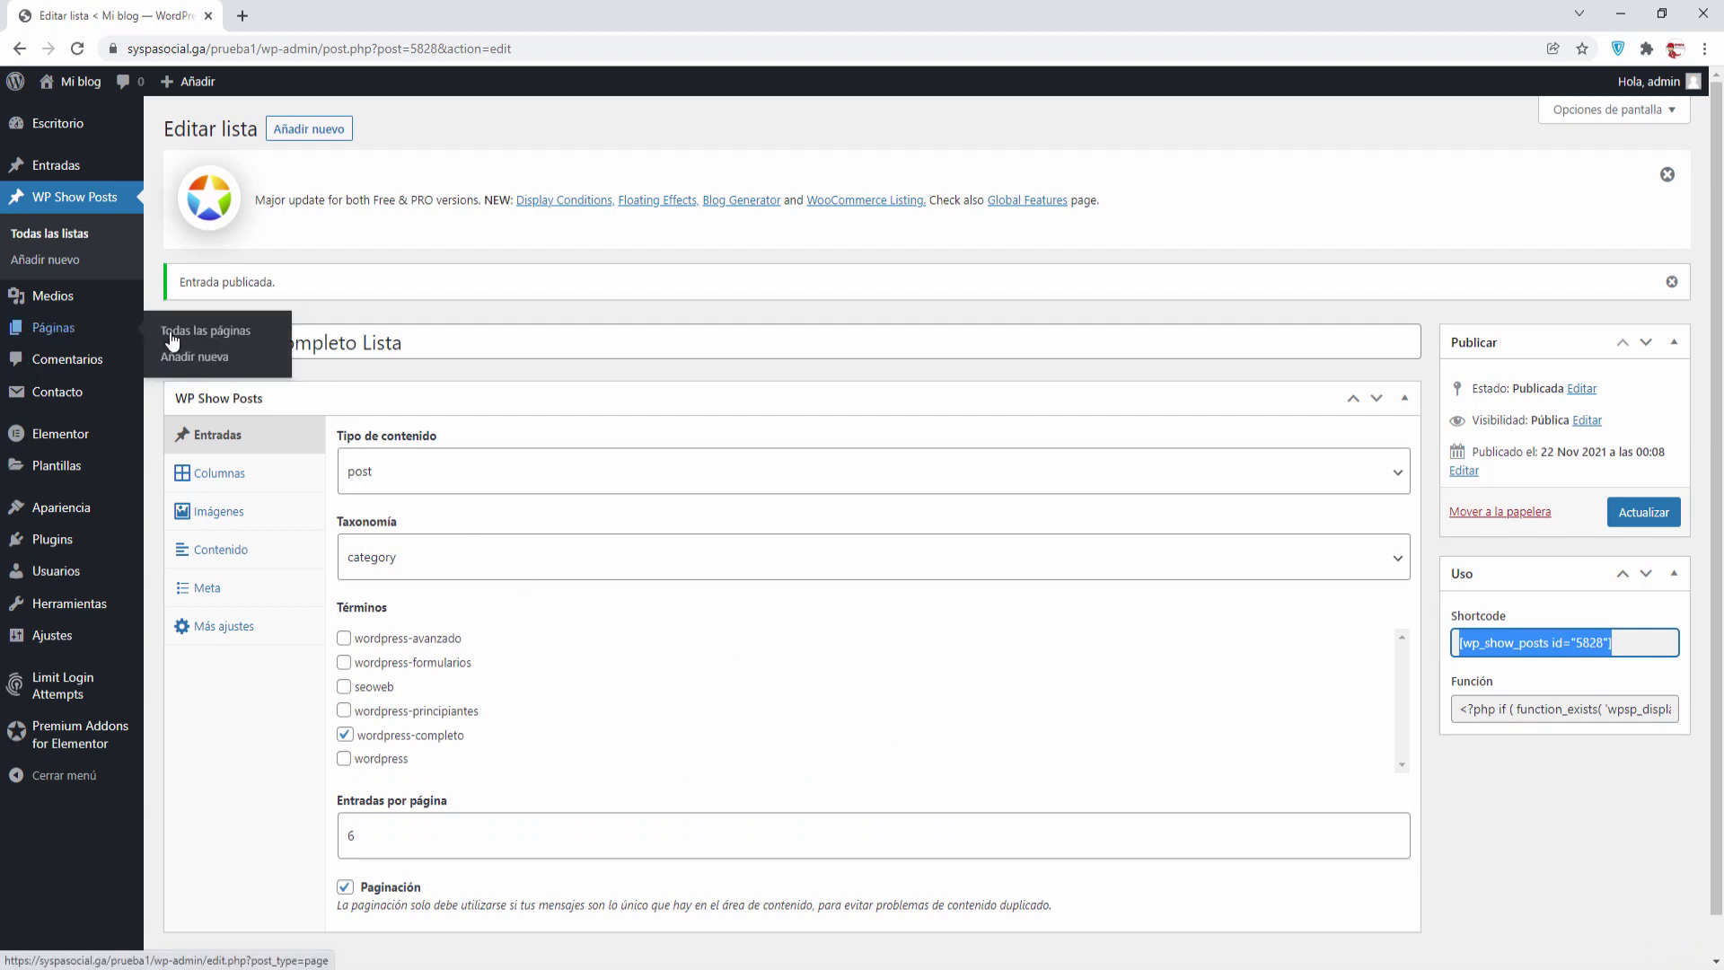
left_click(191, 358)
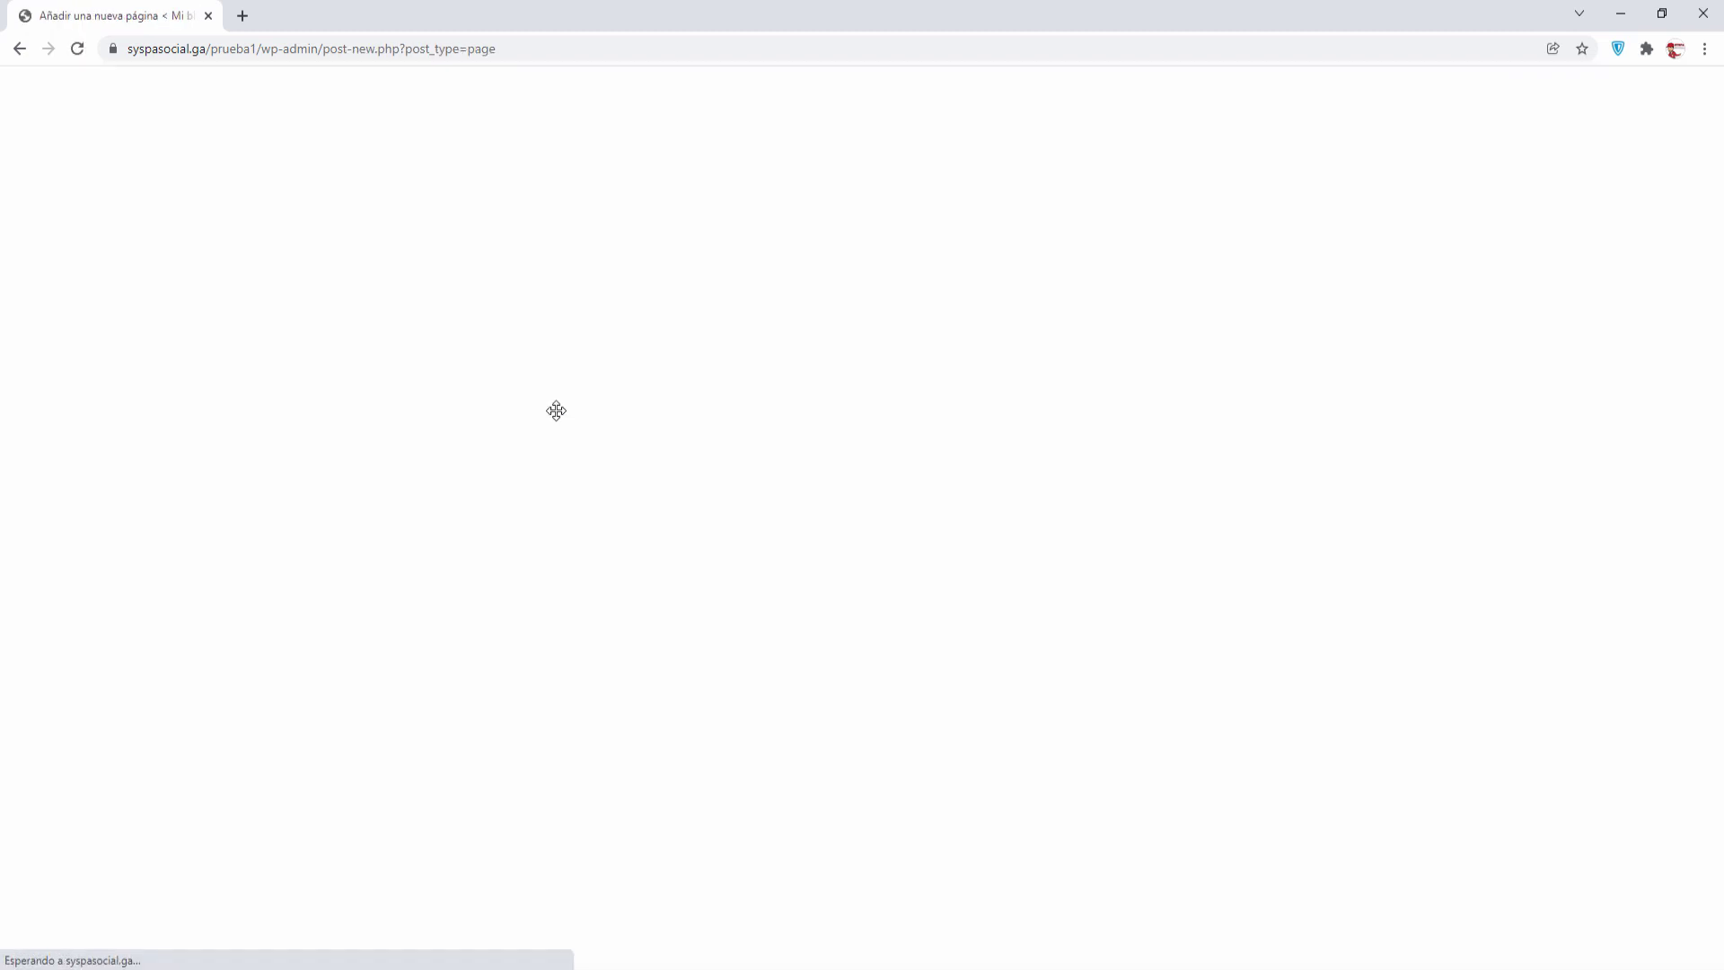
type("entra")
type("da")
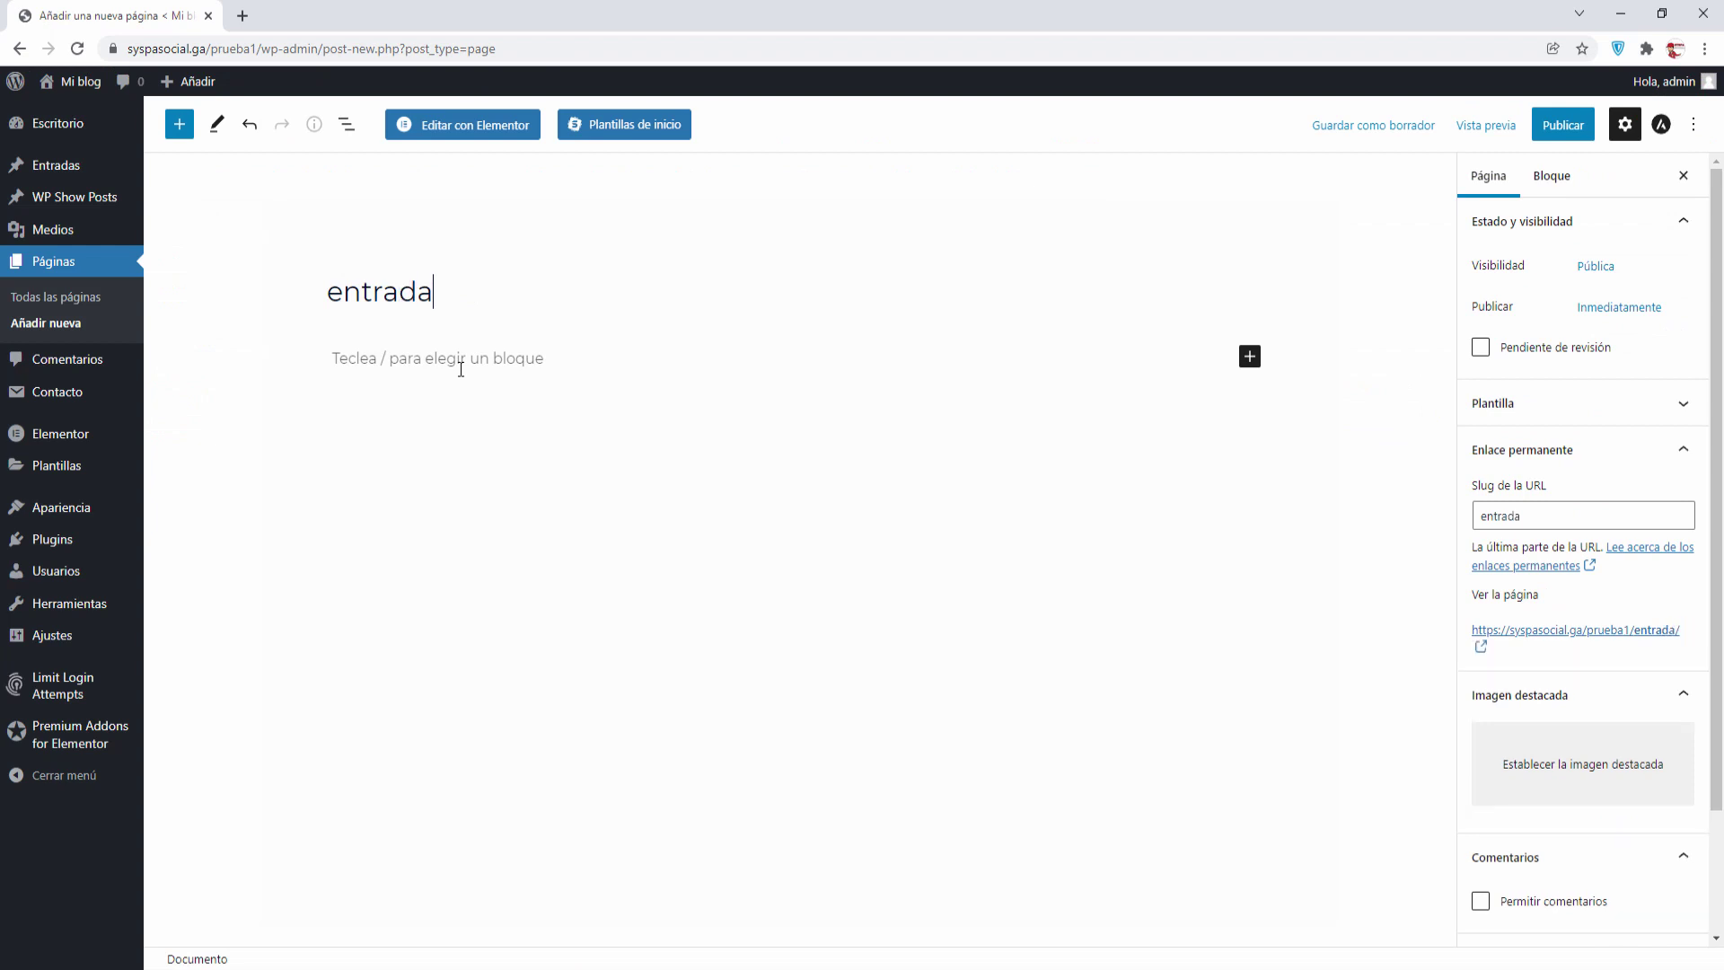
type("s shortcode")
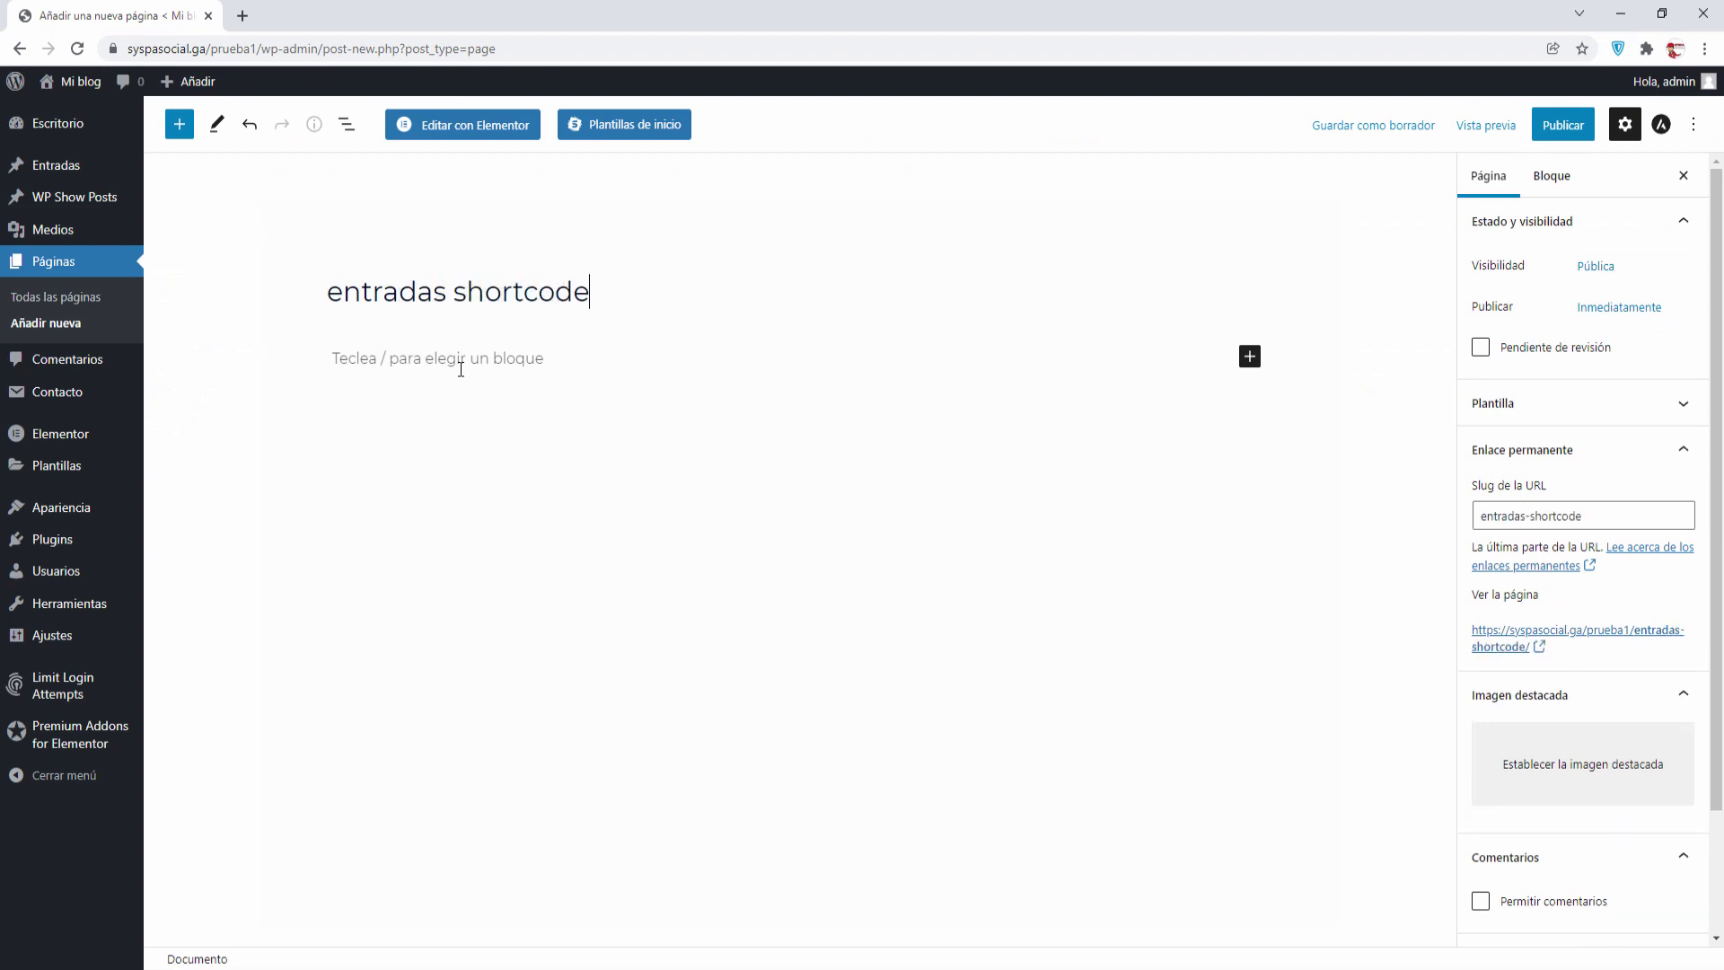
- Add a Shortcode block to the page and paste [wp_show_posts id="5828"] into it
left_click(1249, 356)
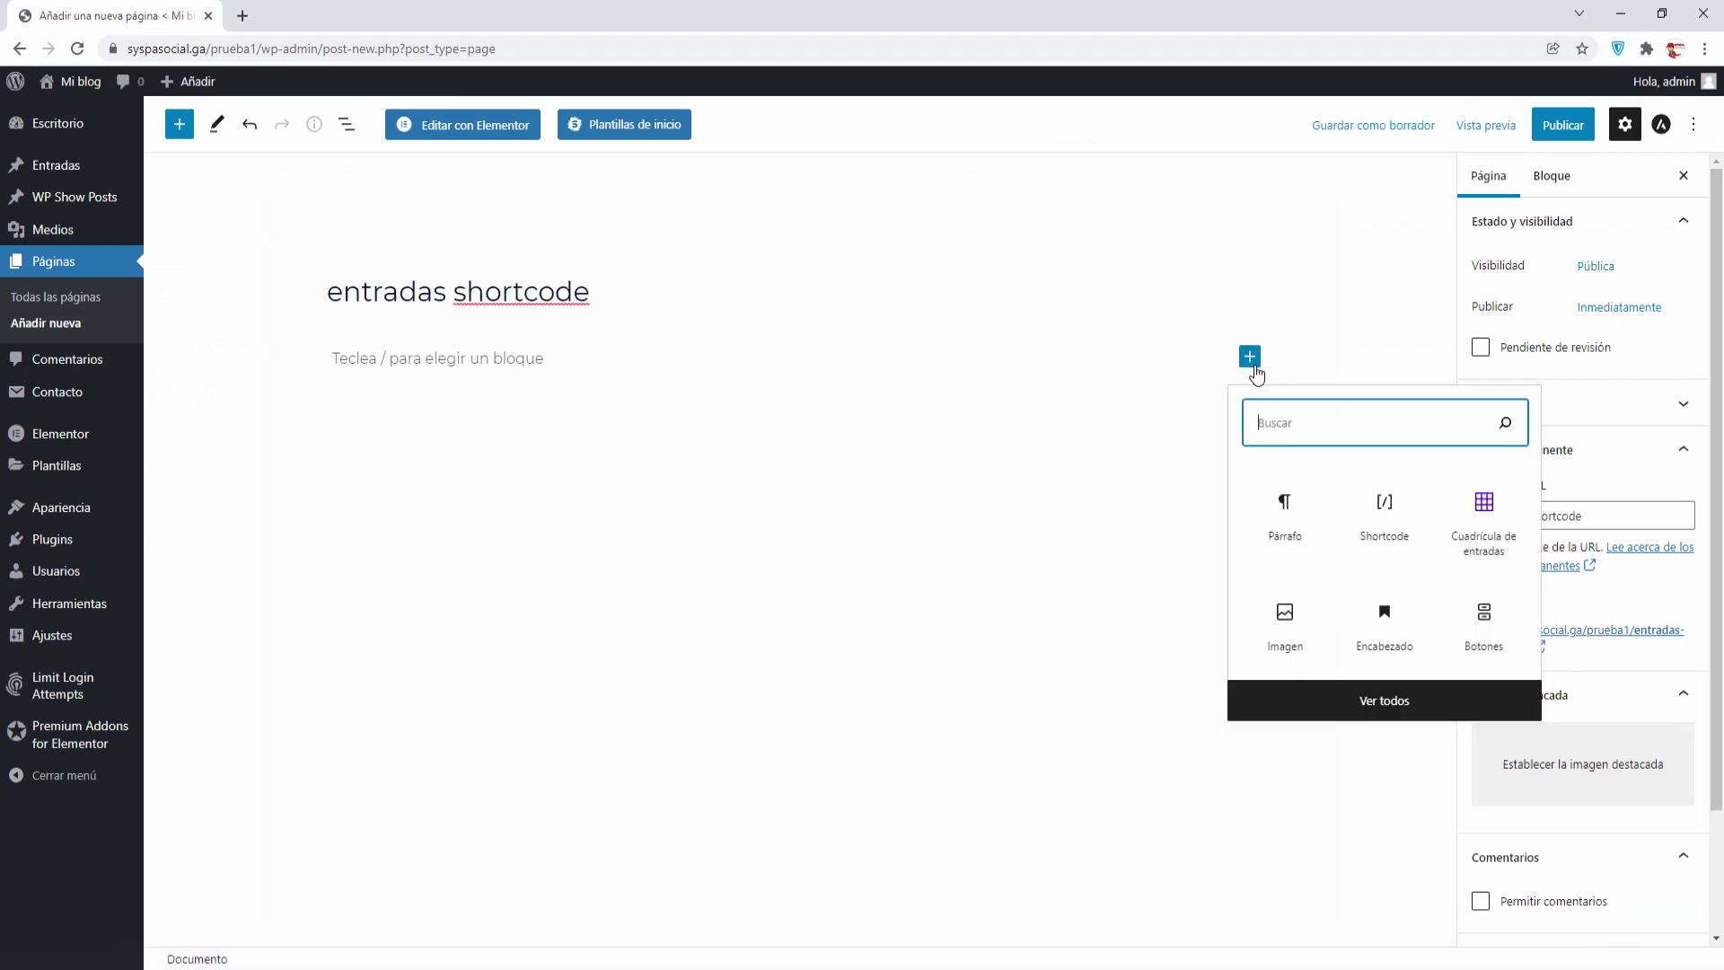
left_click(1389, 510)
right_click(440, 404)
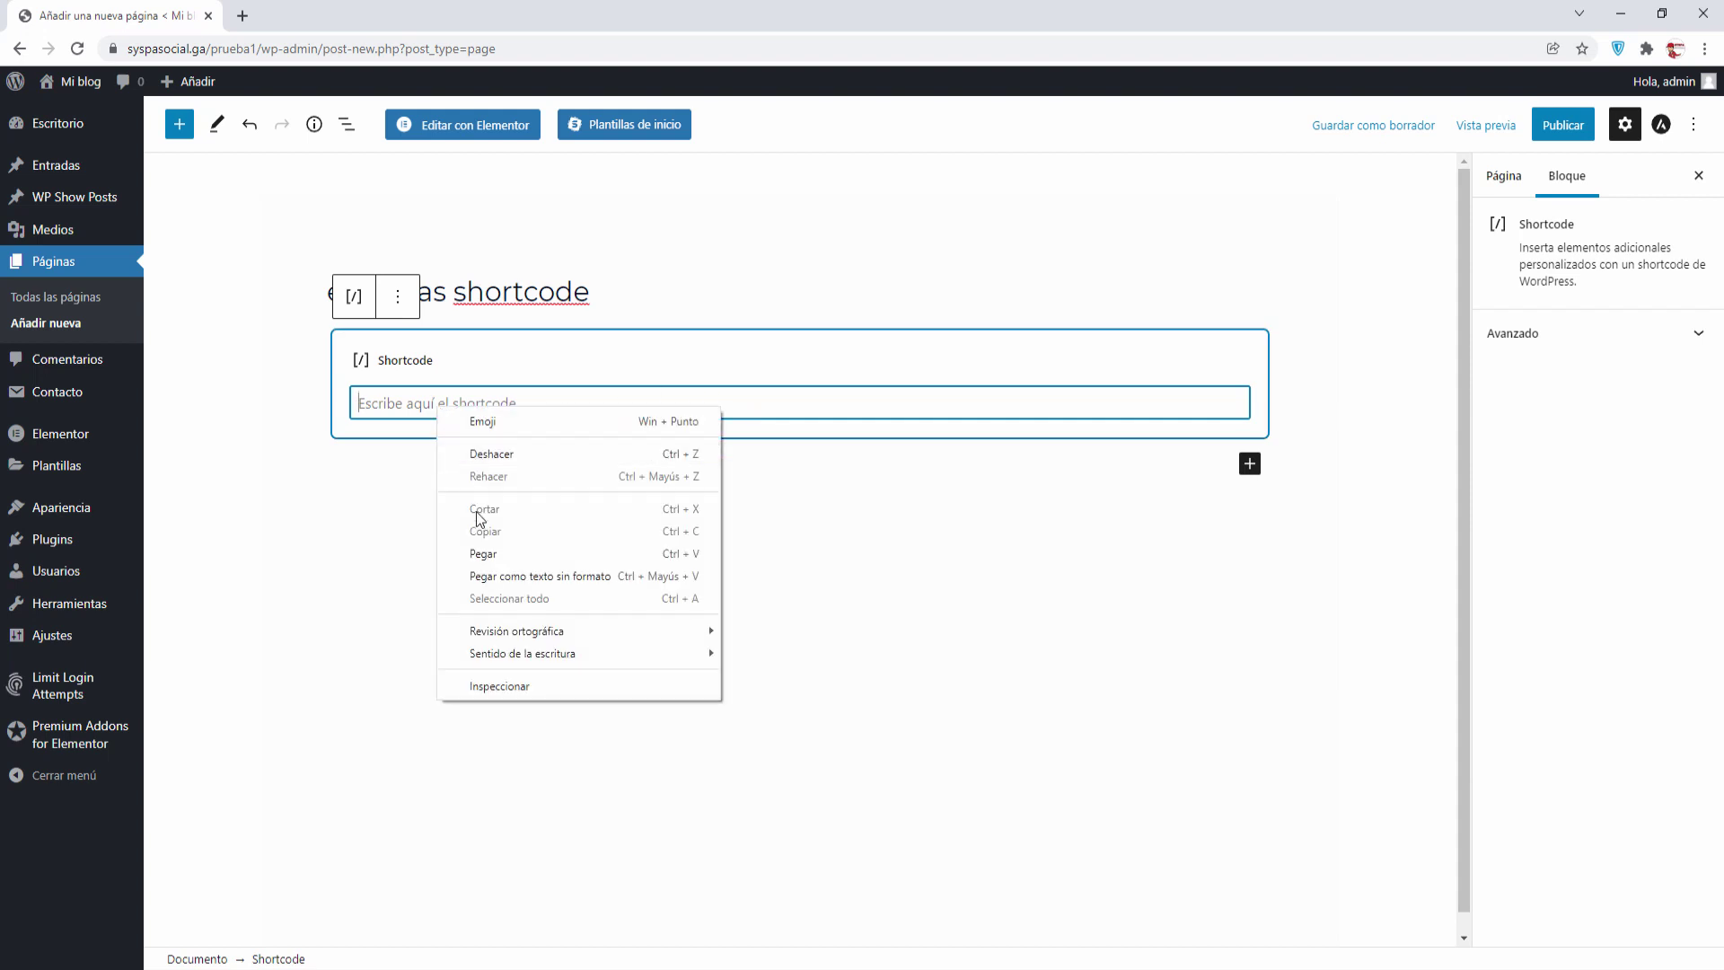
left_click(485, 553)
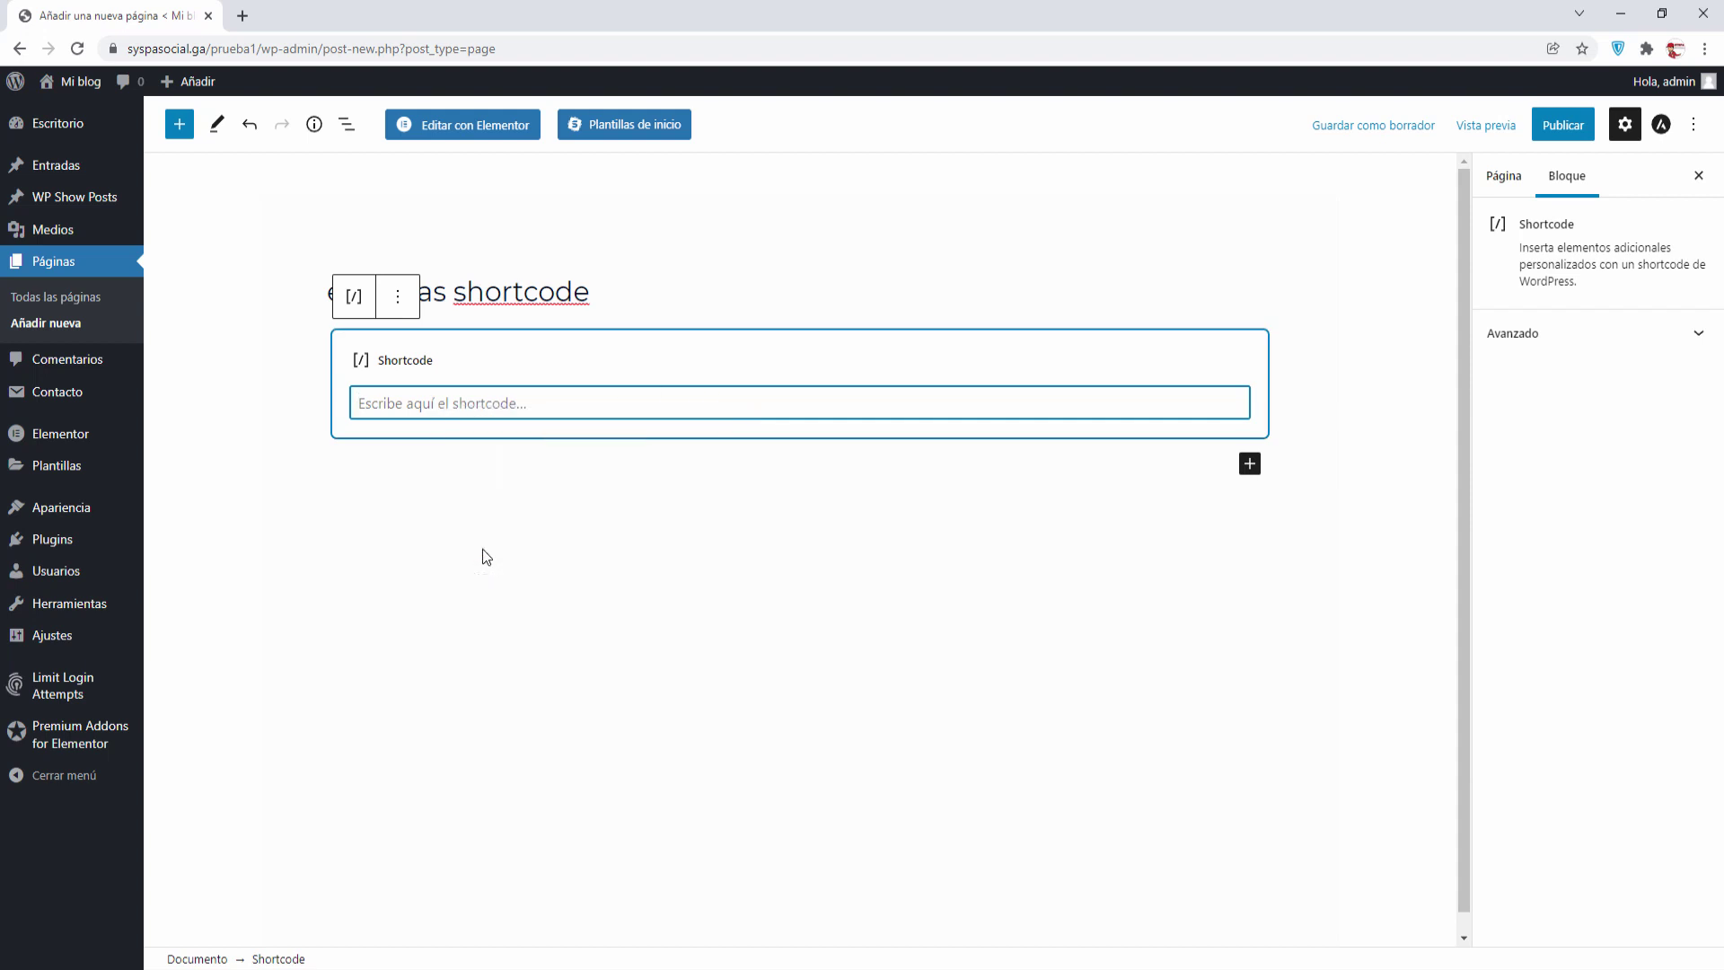
- Publish the entradas shortcode page and view it in a new browser tab
left_click(1561, 126)
left_click(1550, 128)
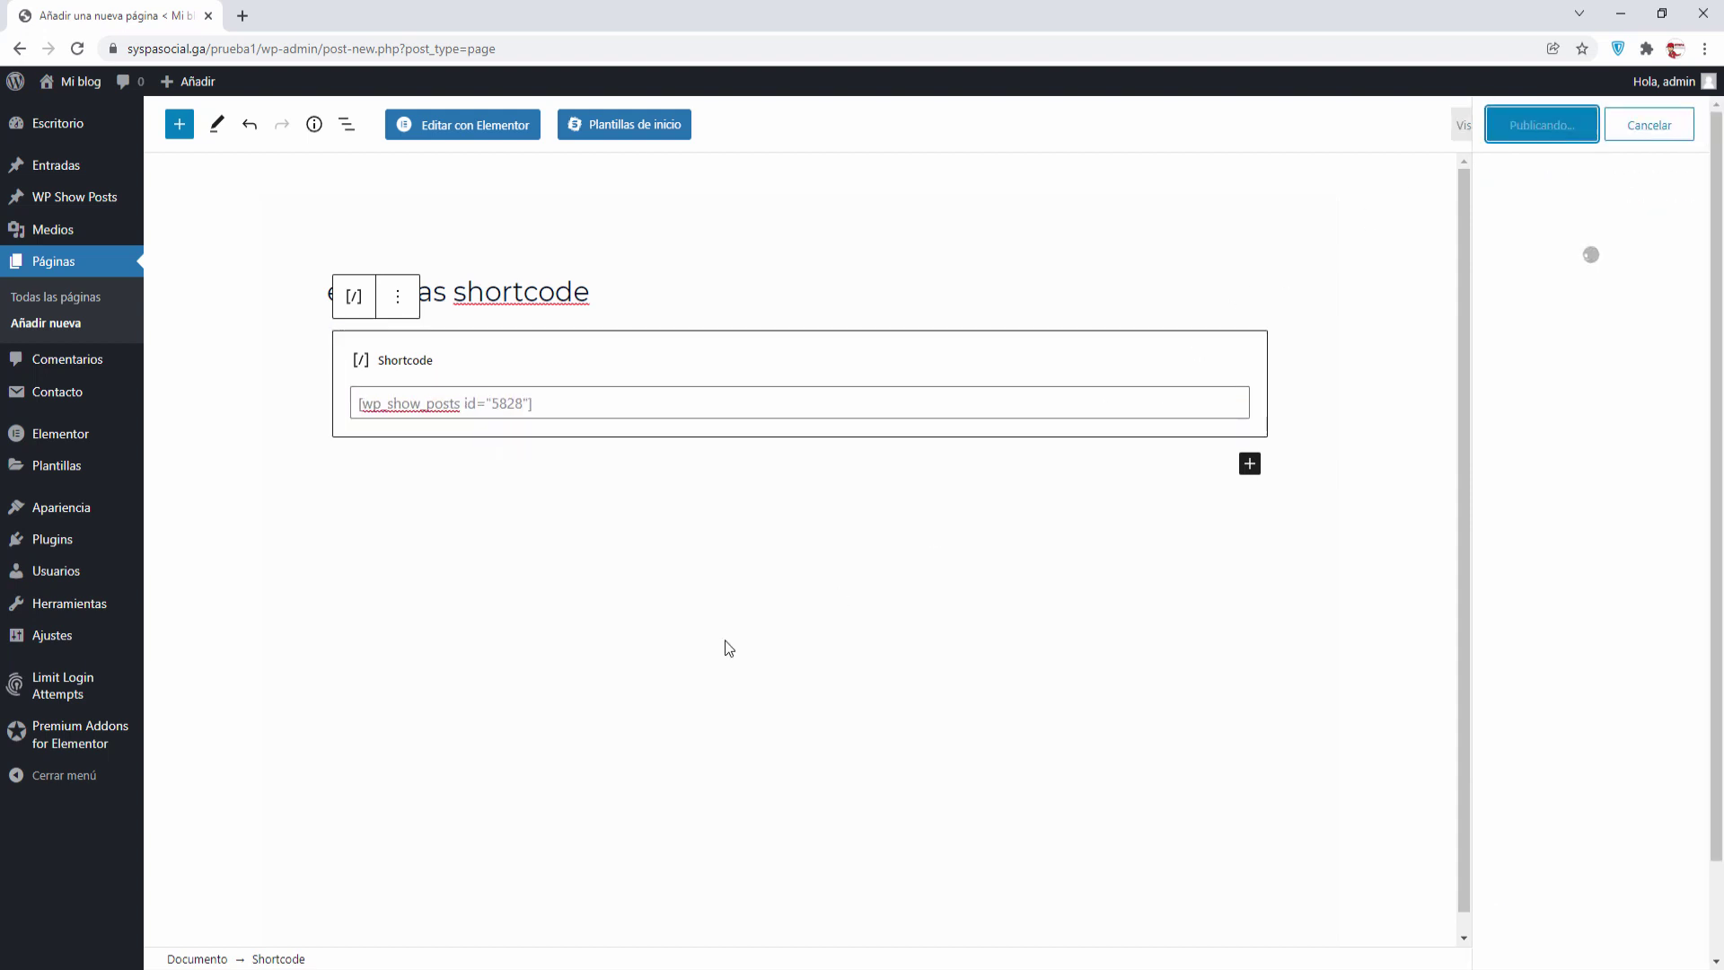
right_click(352, 914)
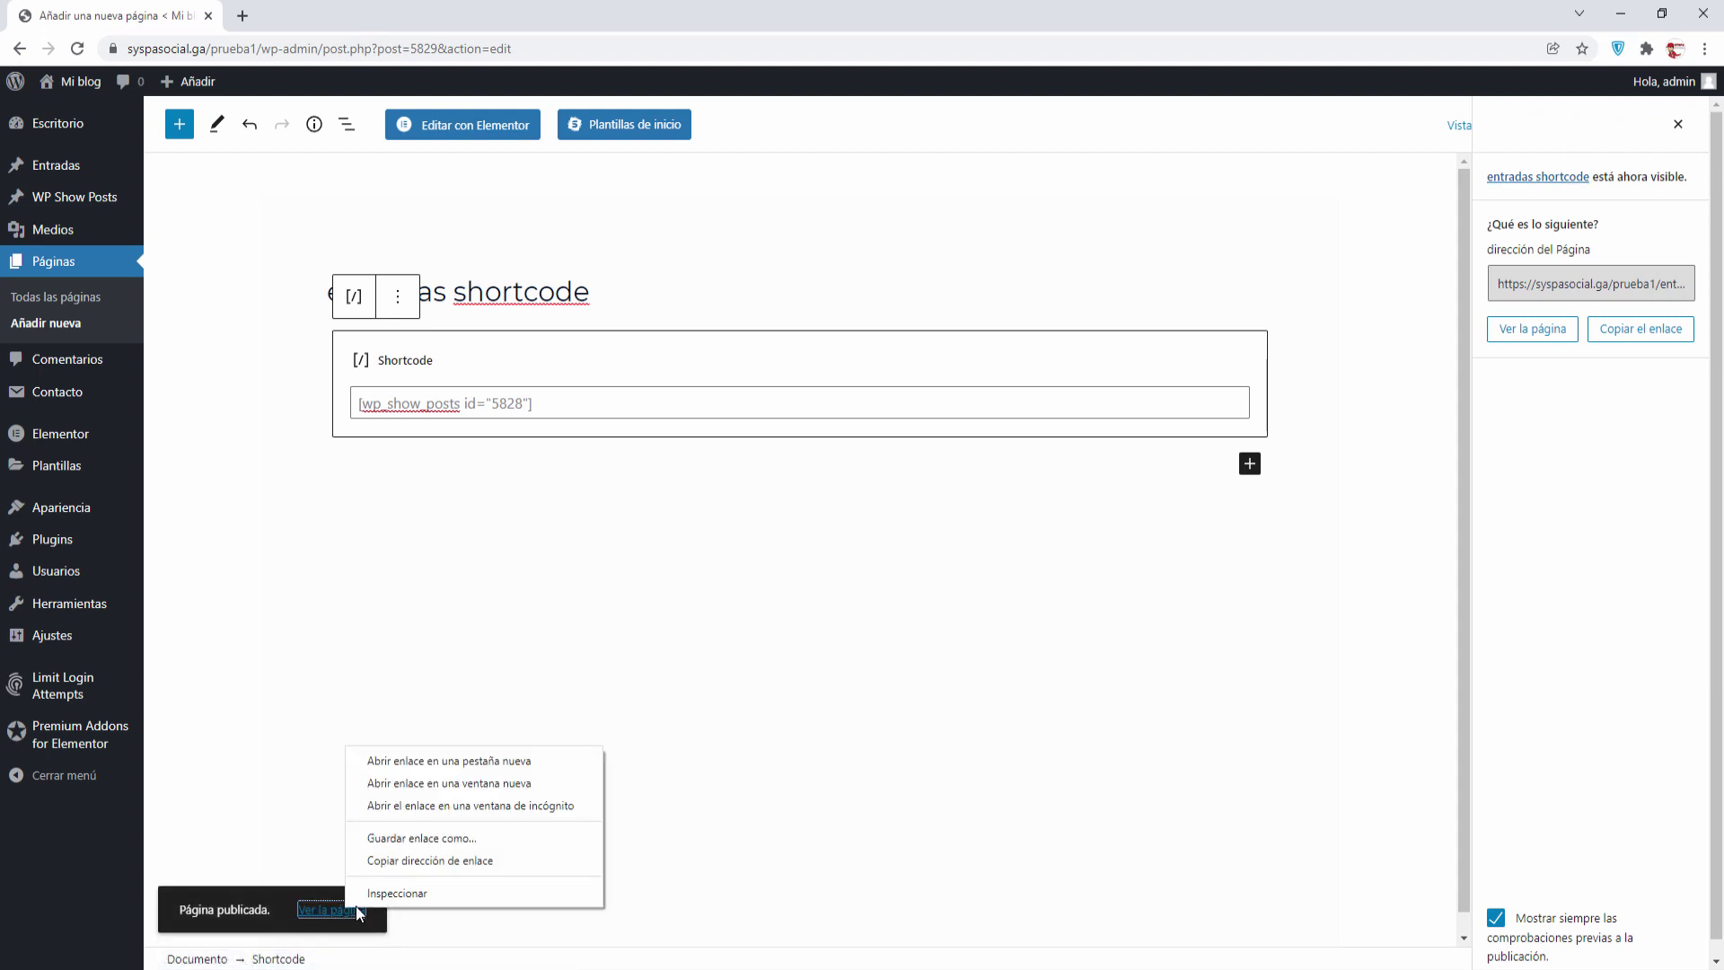
left_click(415, 763)
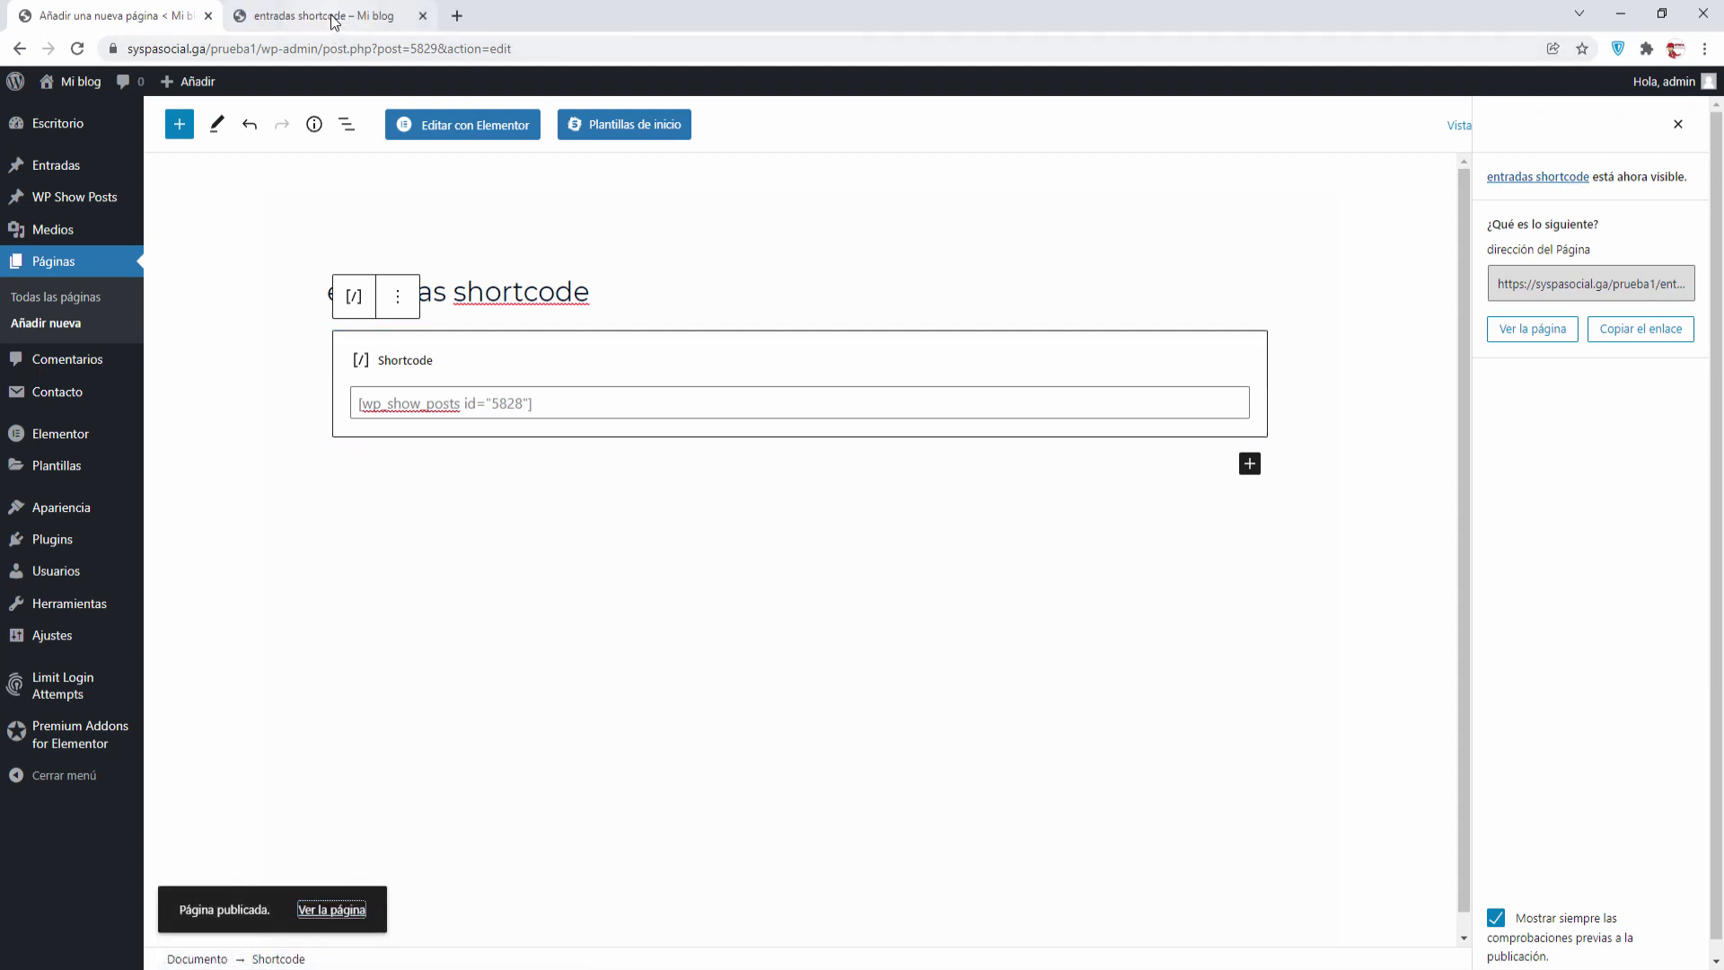
left_click(330, 18)
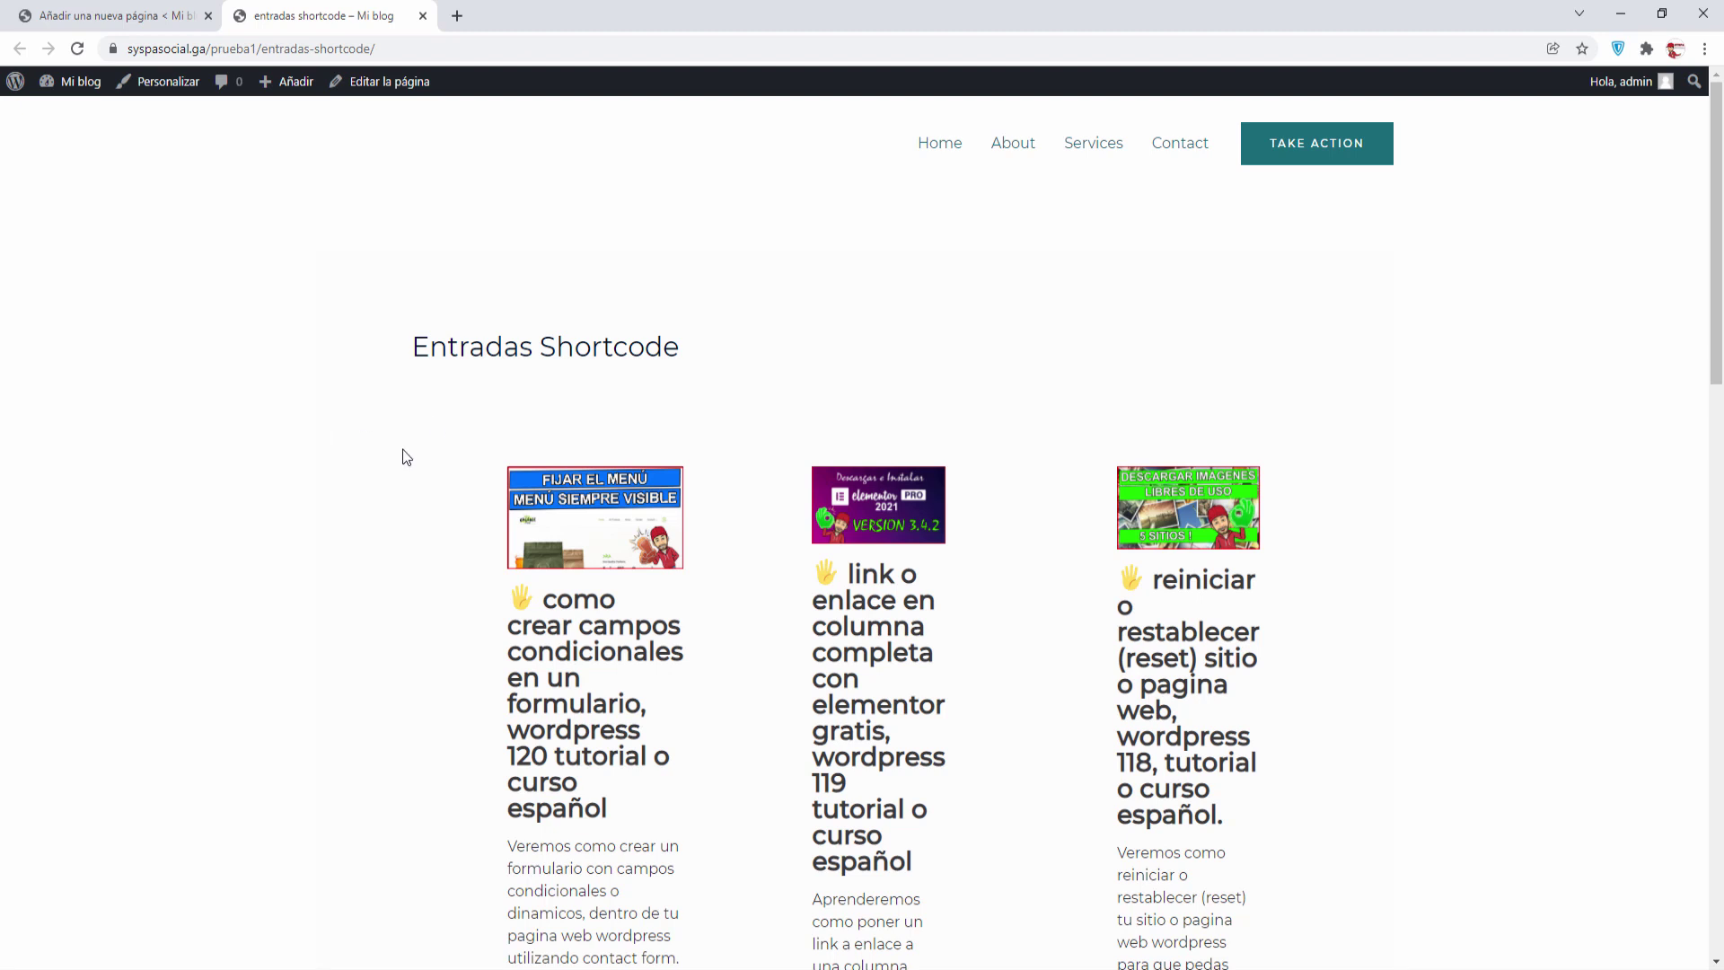
- Examine the post columns, excerpts, read-more buttons and pagination on the published page, and return to the page editor
scroll(404, 454, "down", 2)
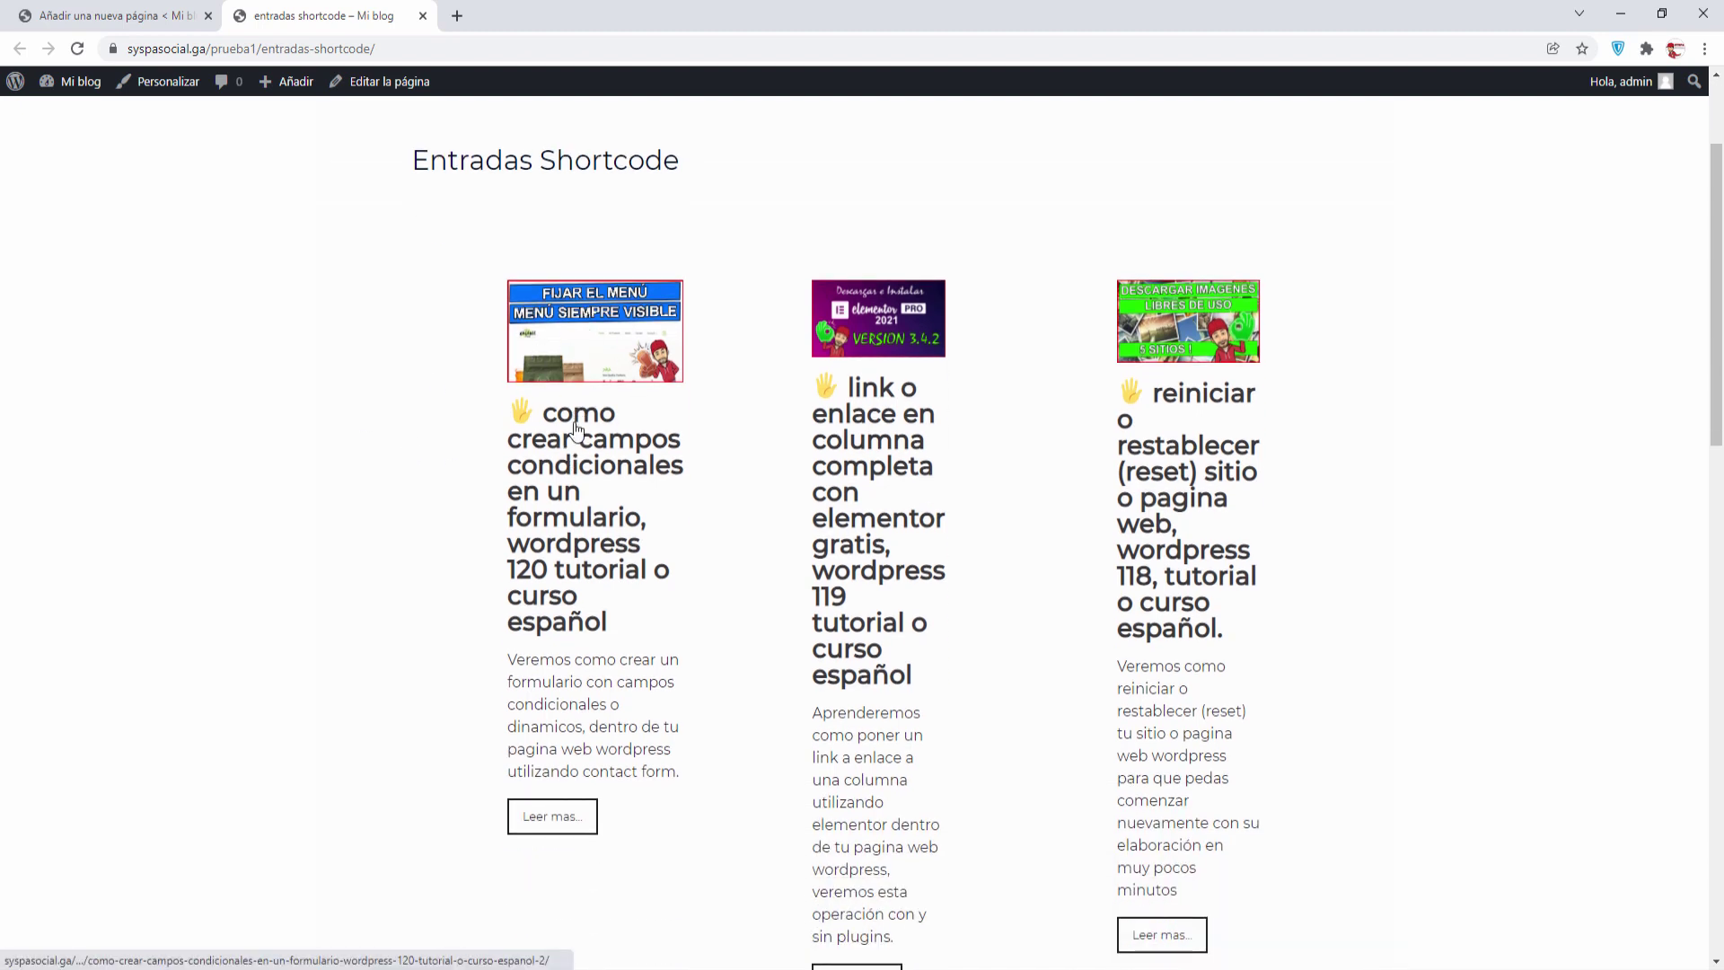
scroll(575, 683, "down", 2)
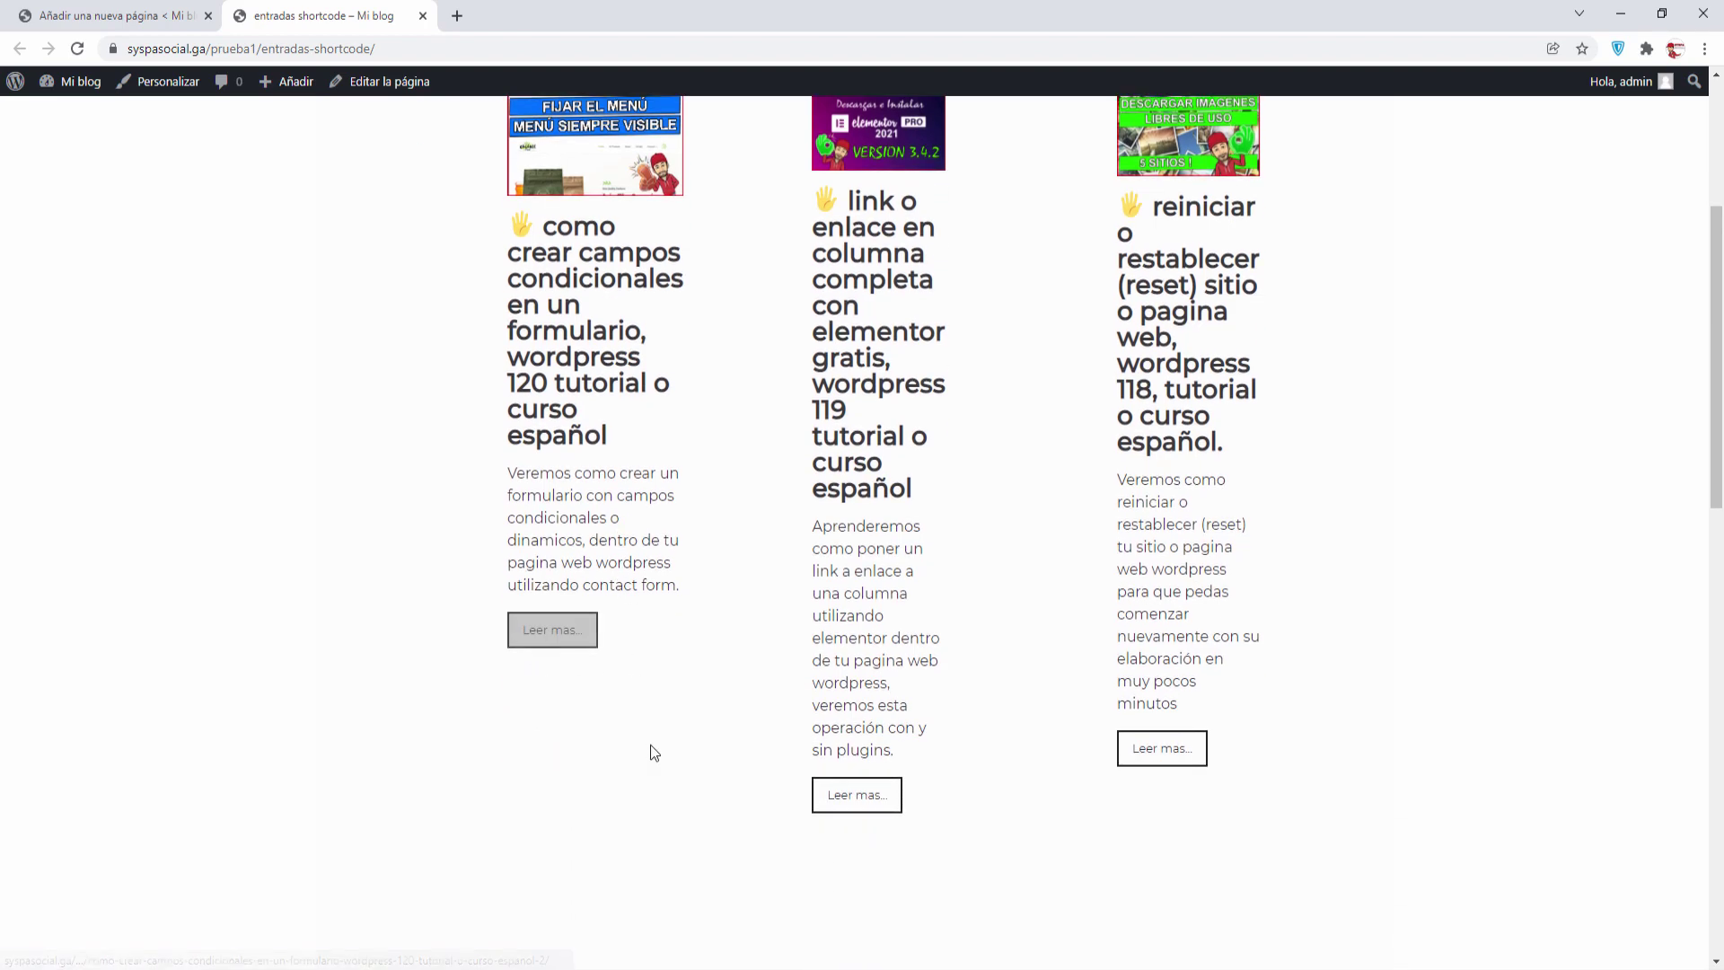
scroll(651, 745, "down", 8)
scroll(659, 725, "down", 4)
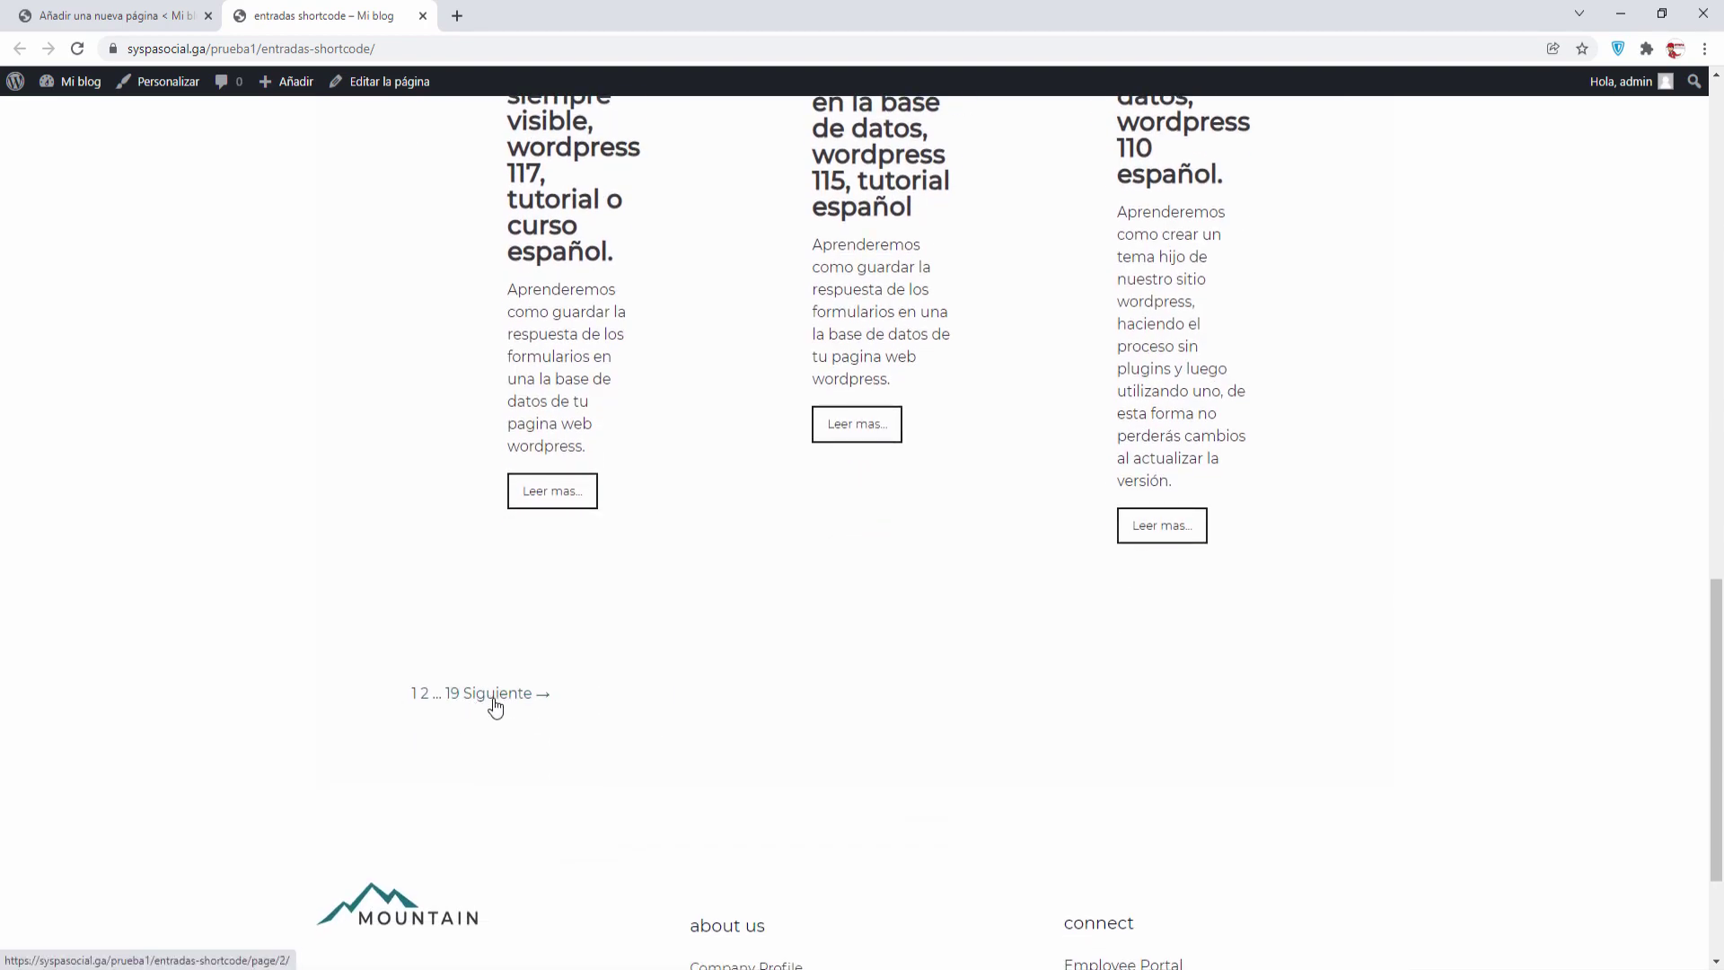
scroll(749, 676, "up", 10)
scroll(751, 681, "up", 6)
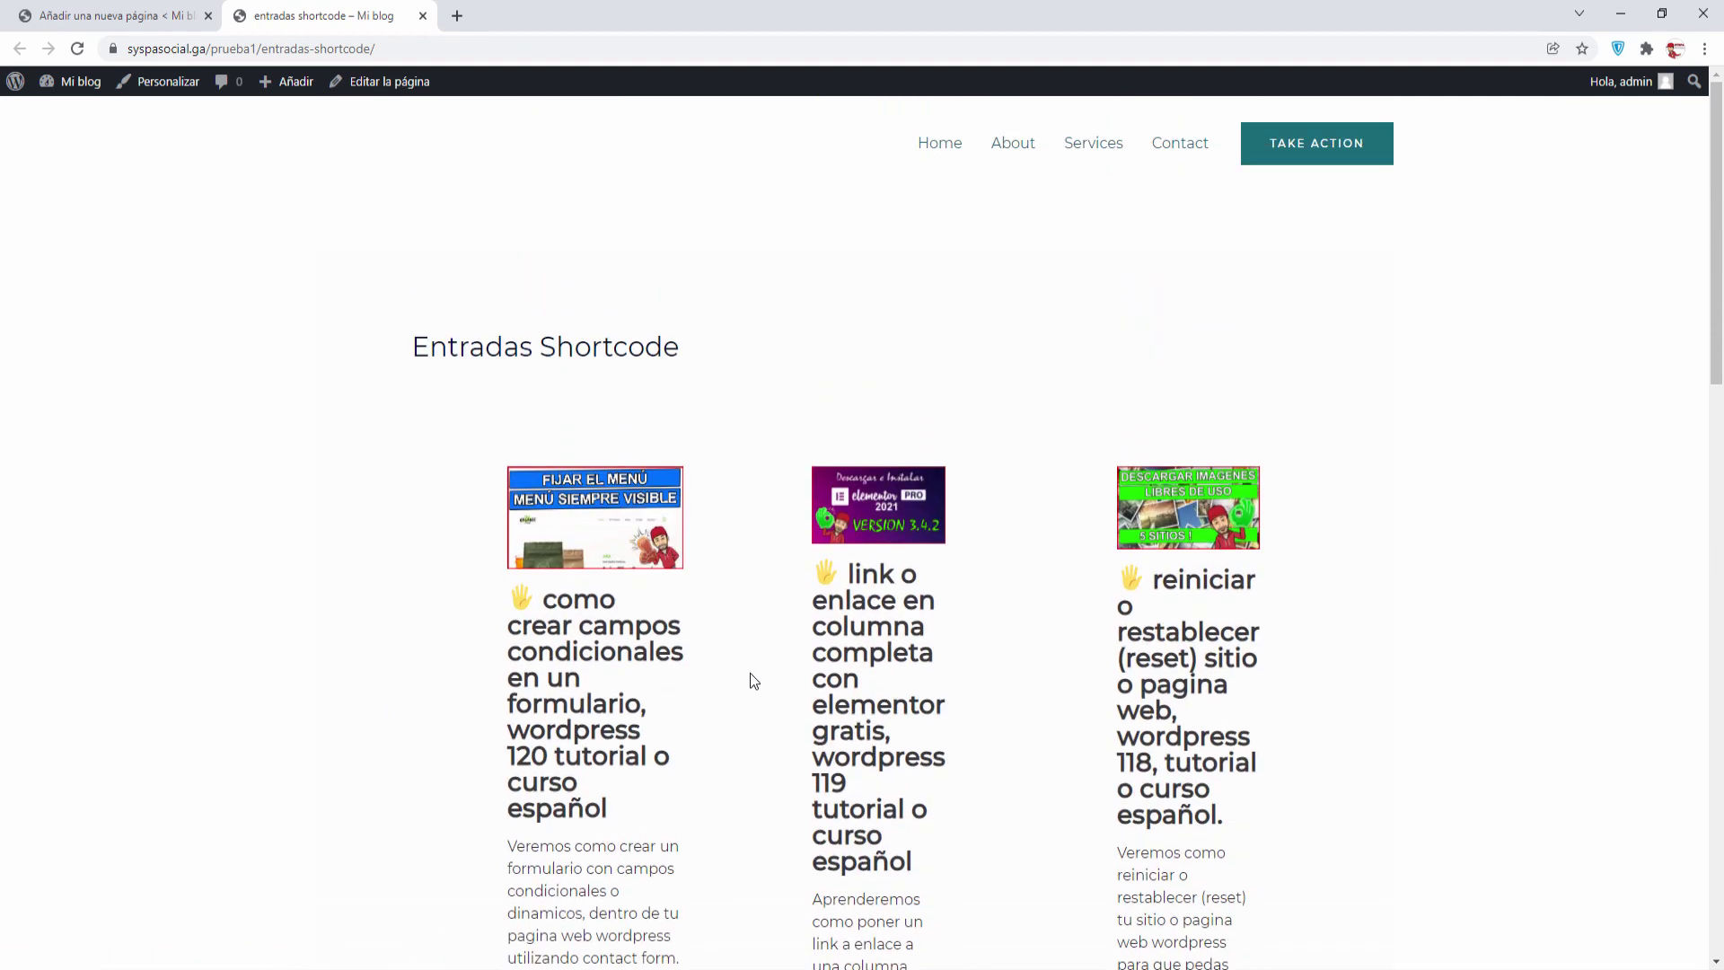
scroll(751, 680, "down", 1)
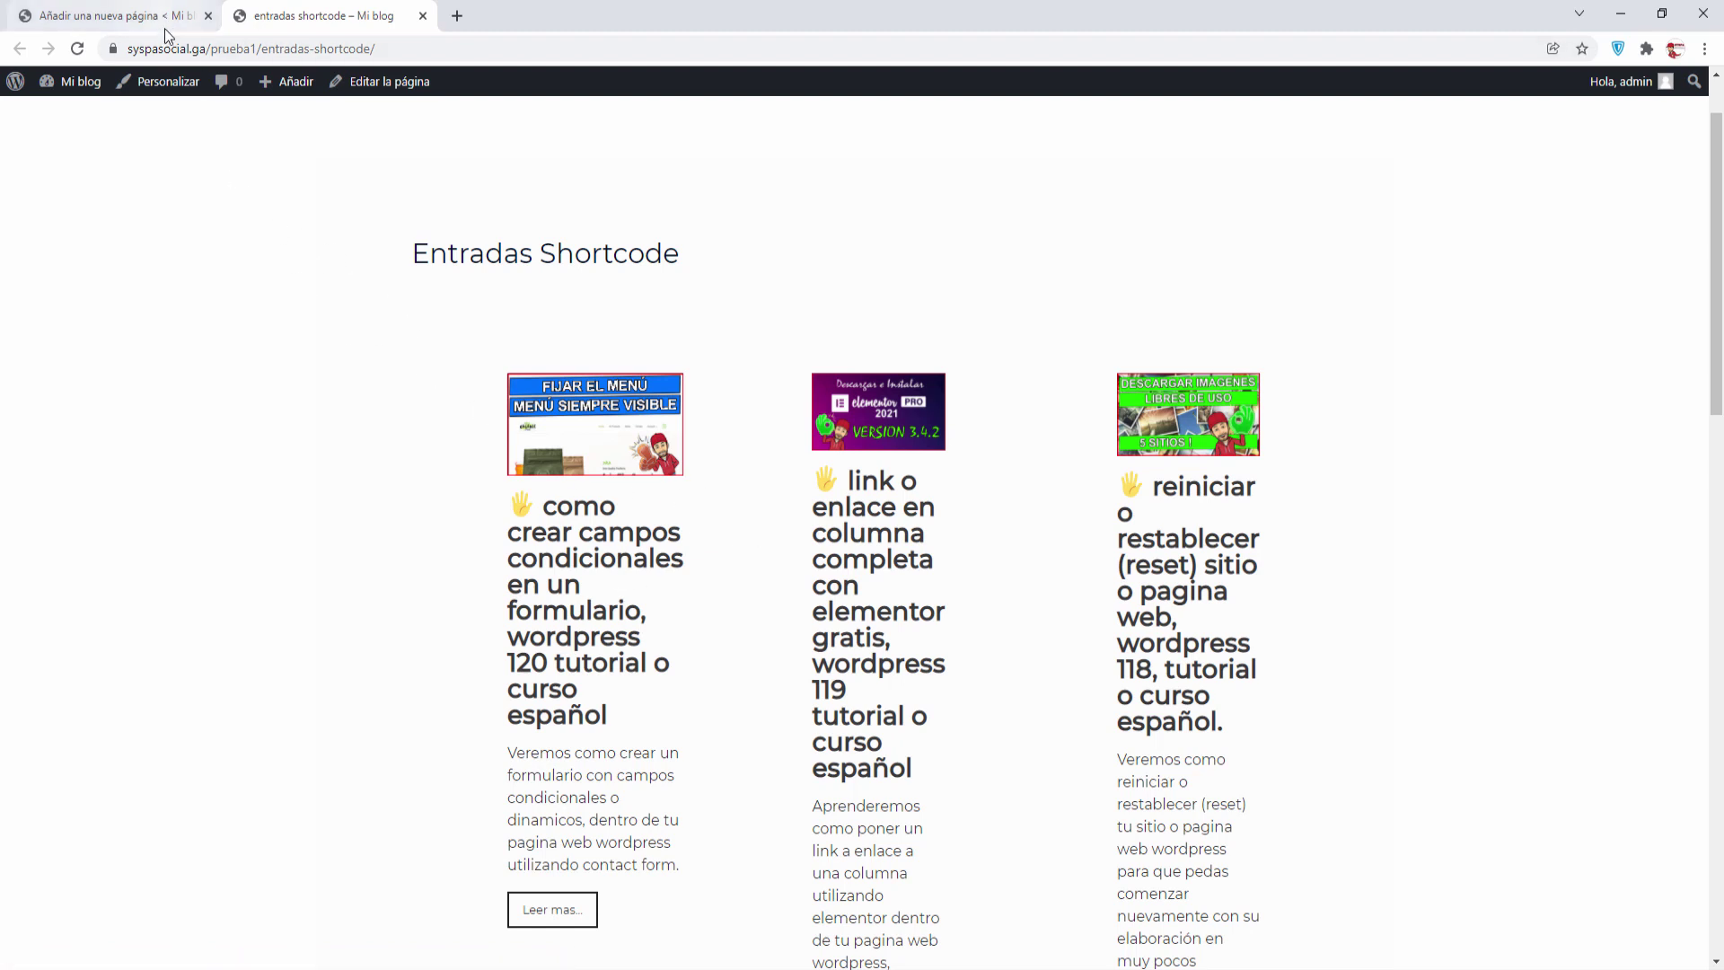
scroll(498, 332, "down", 4)
scroll(498, 335, "down", 9)
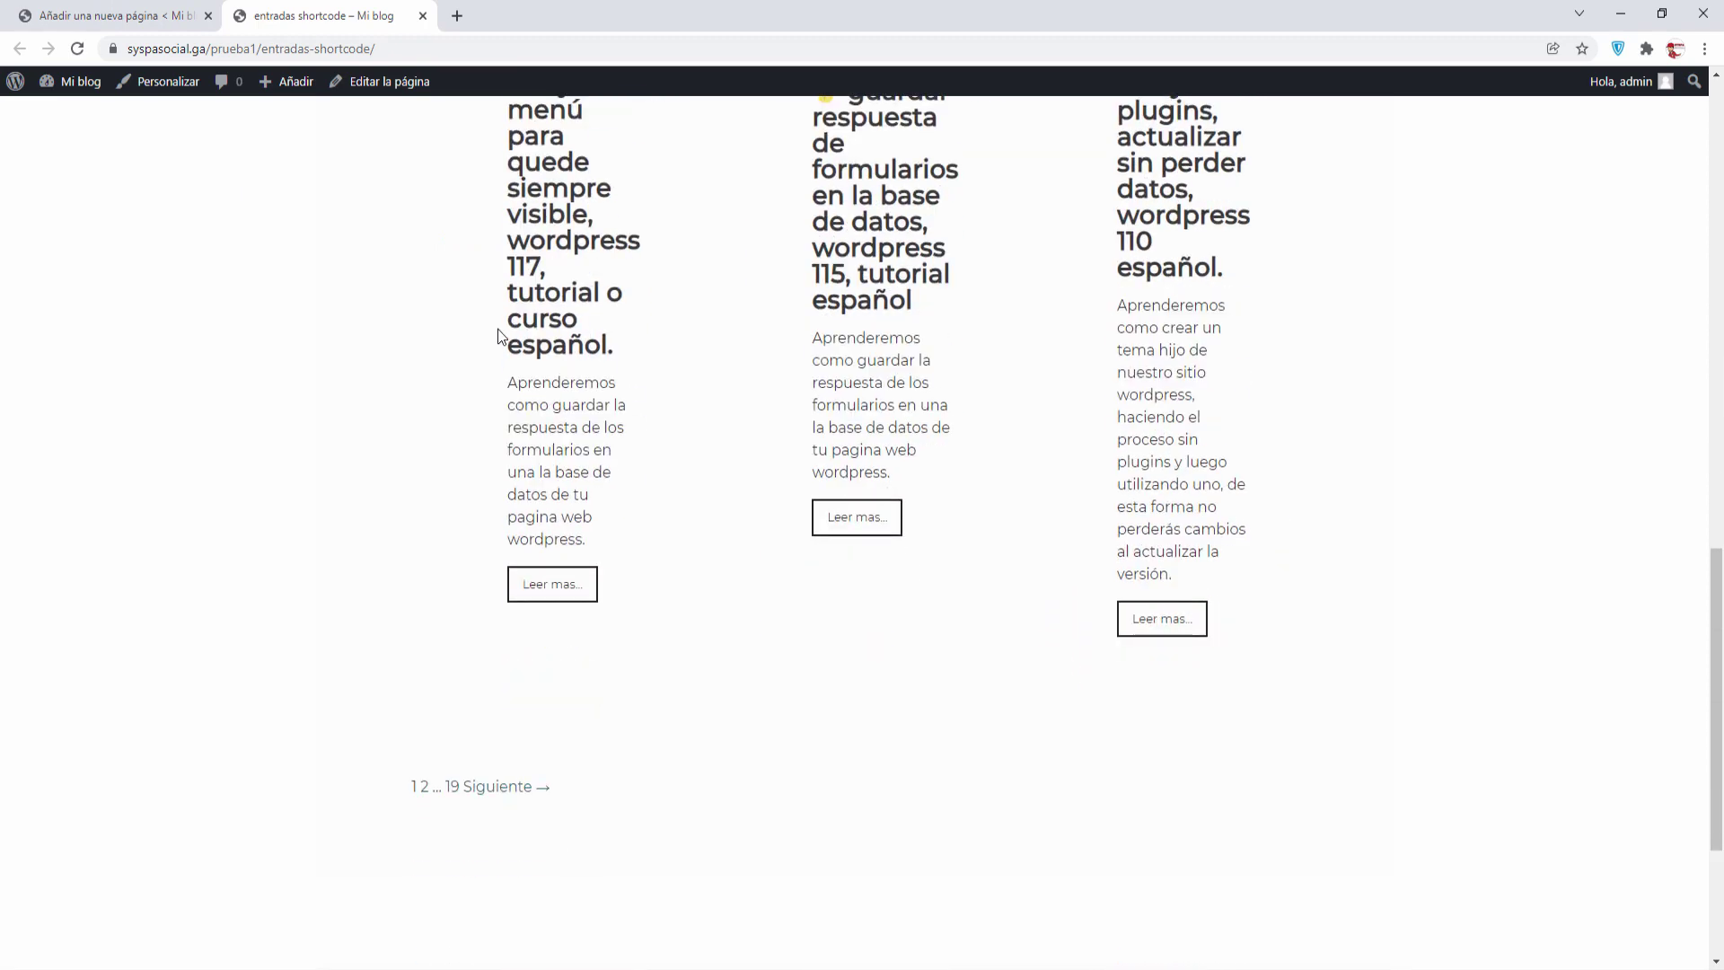
scroll(498, 335, "up", 11)
left_click(194, 12)
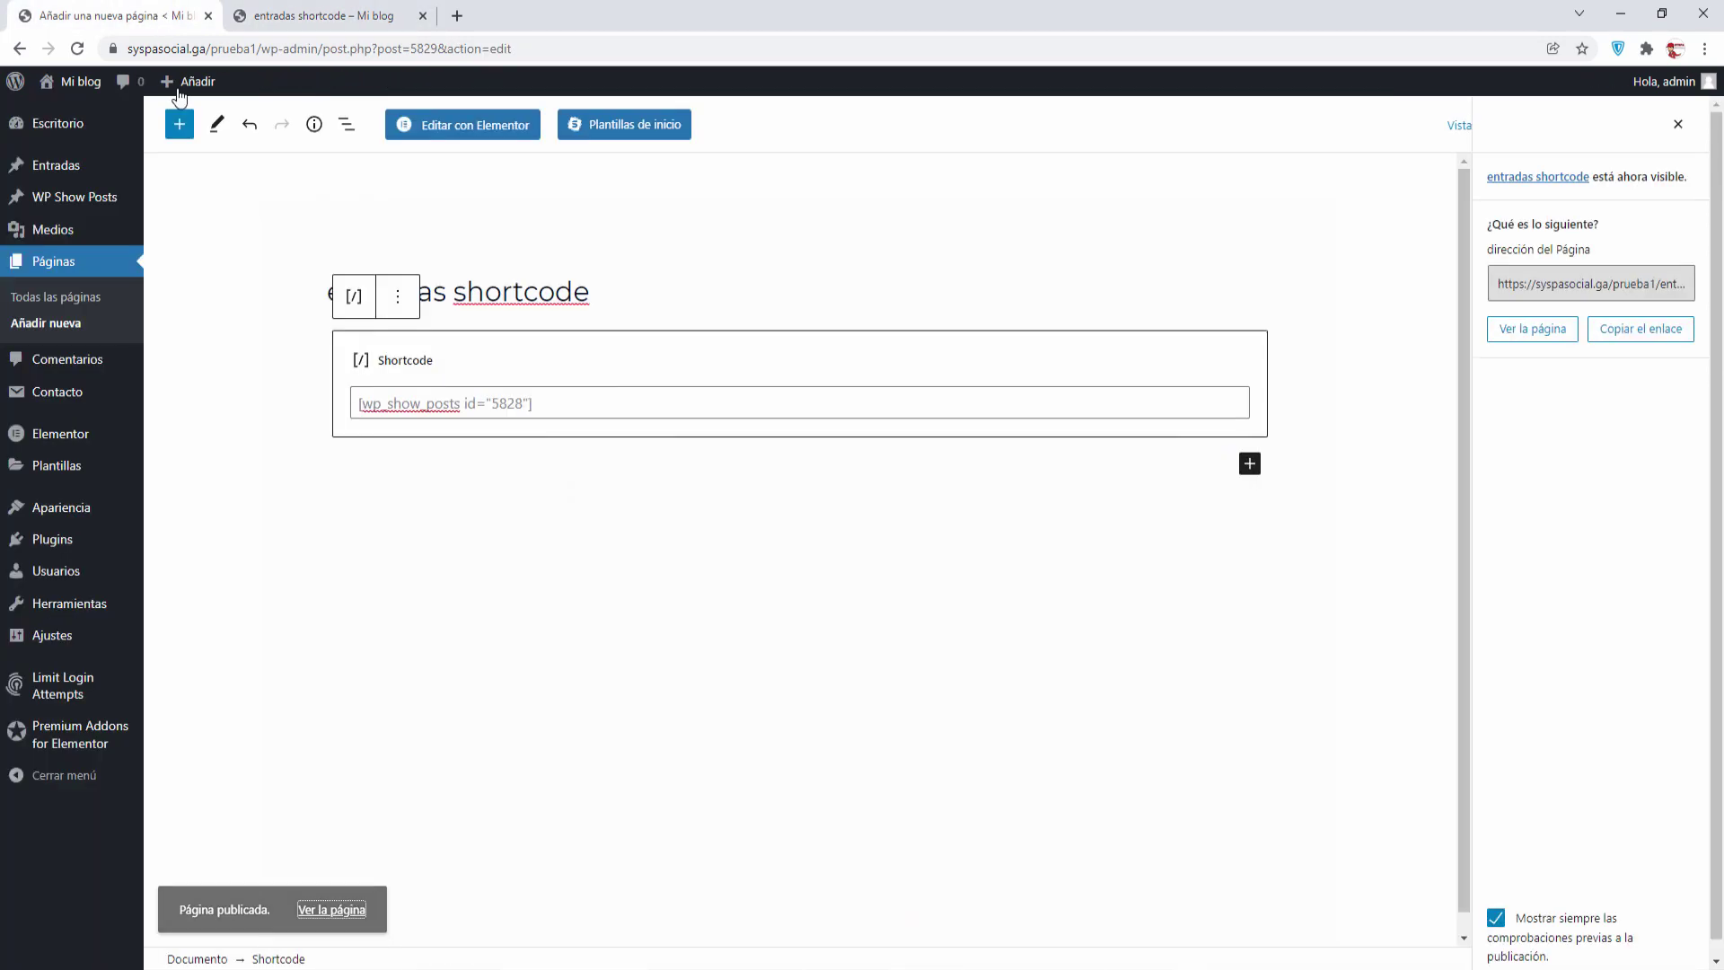